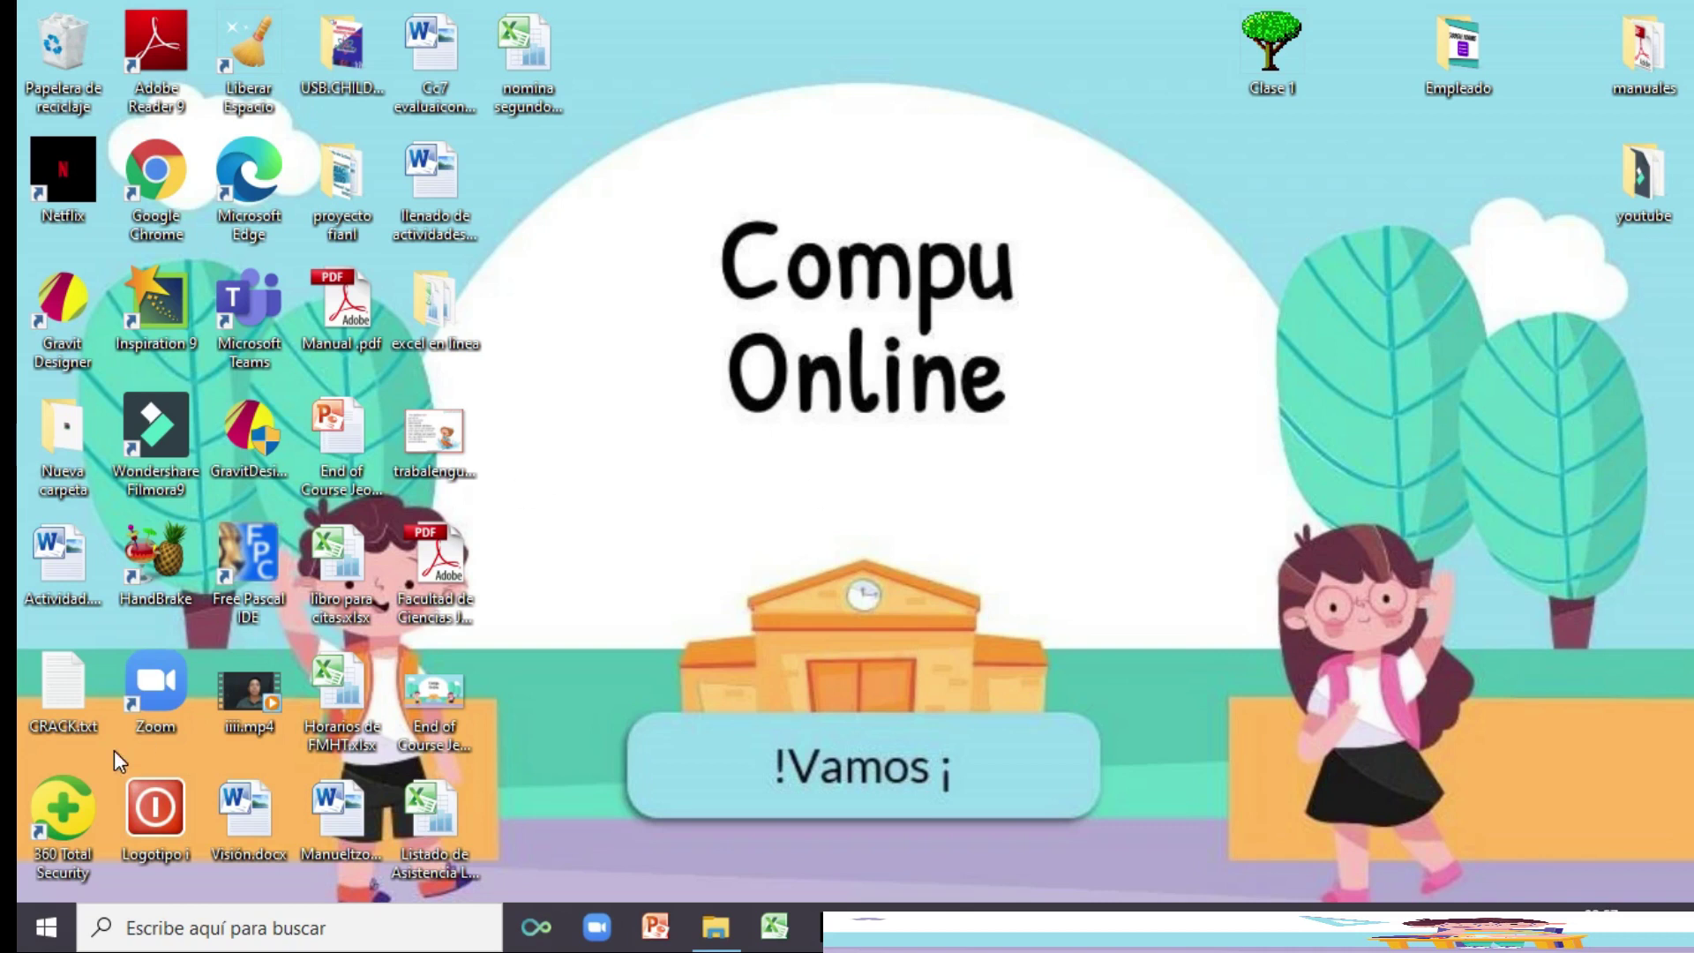
# - Search Start for 'excel', then launch Excel 2010 from the taskbar to get blank workbook Libro1
pyautogui.click(46, 941)
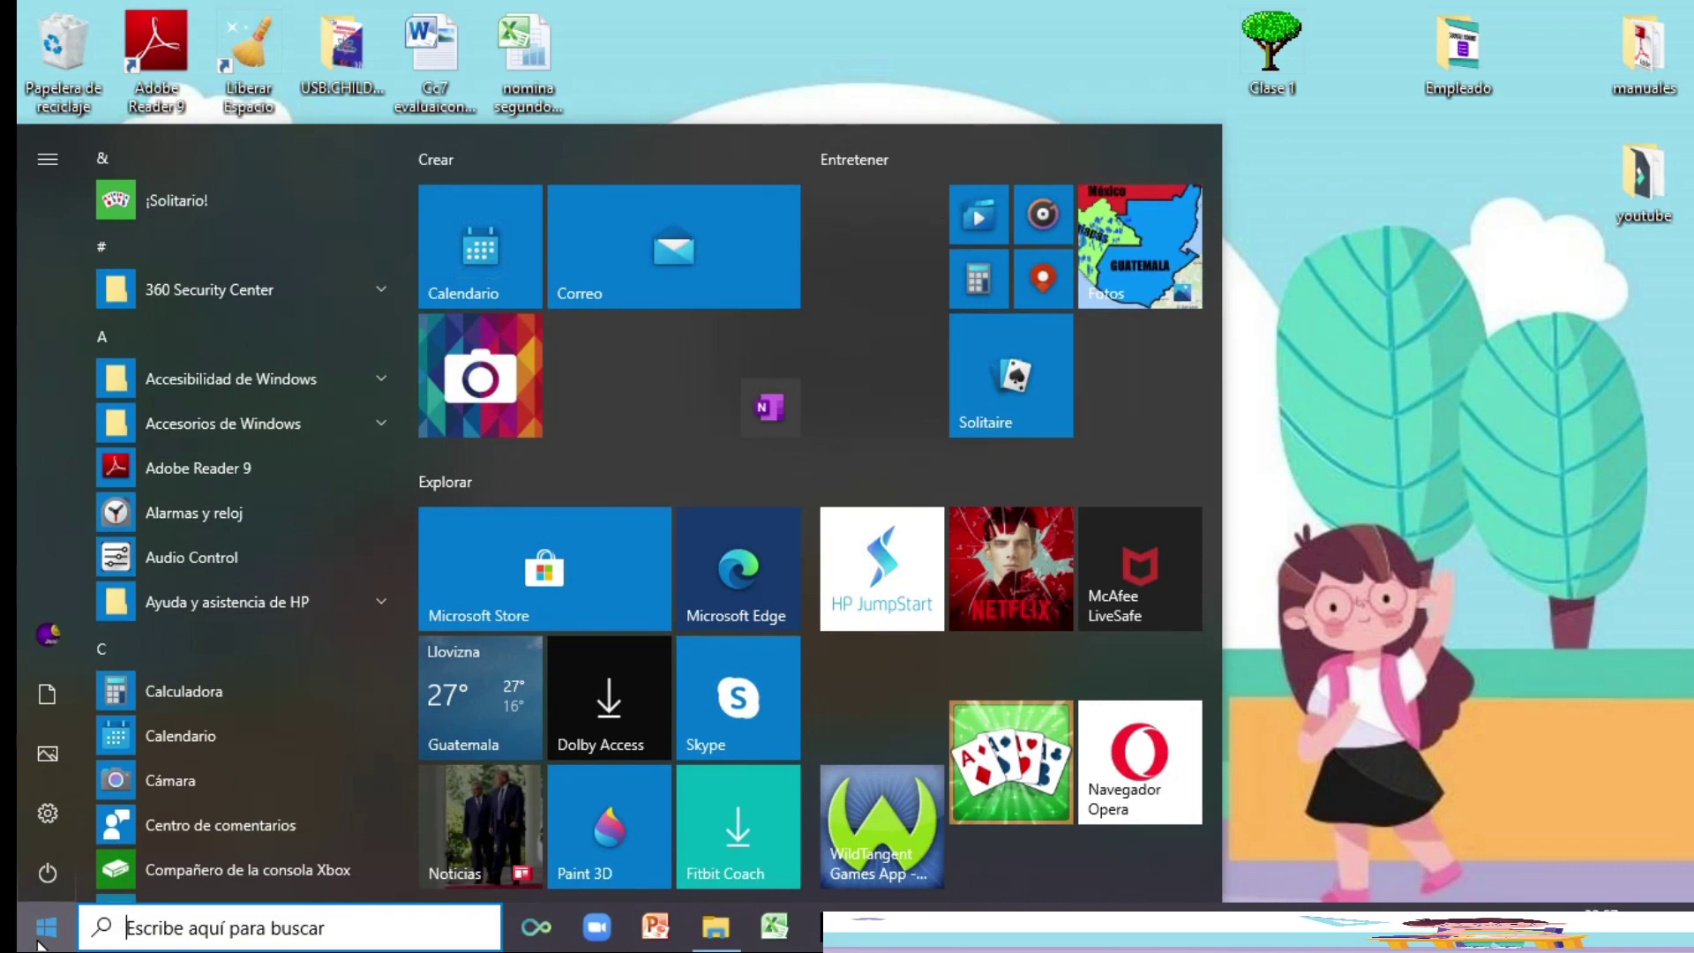
pyautogui.click(205, 931)
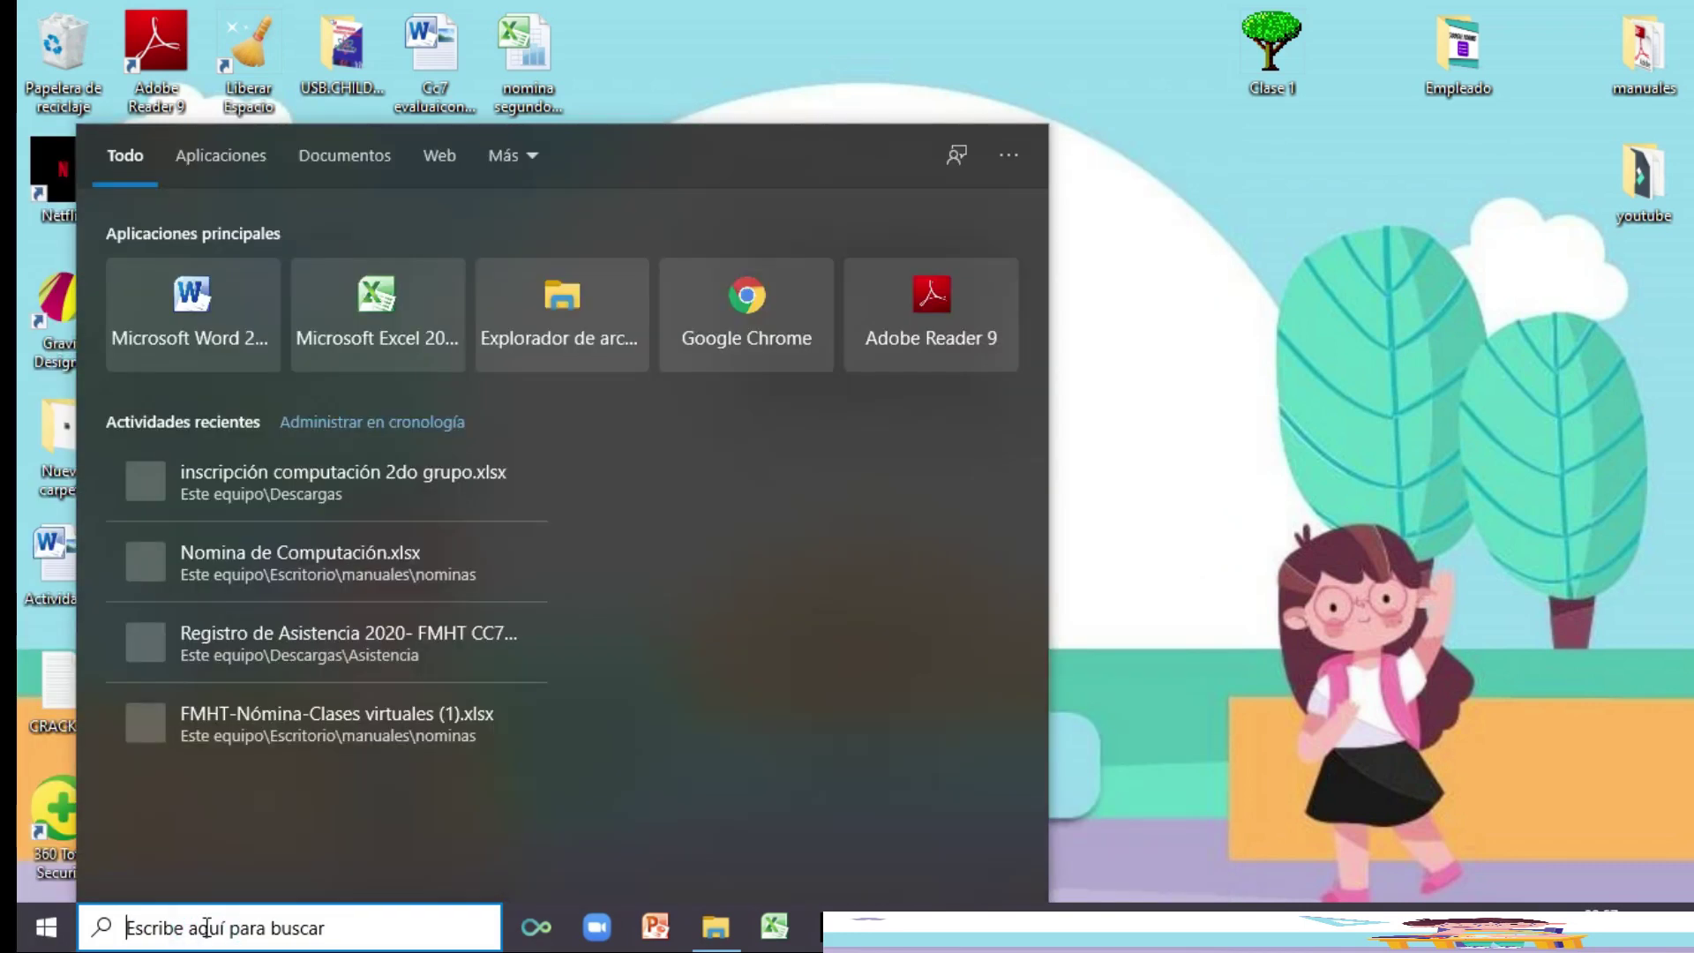
pyautogui.write('excel')
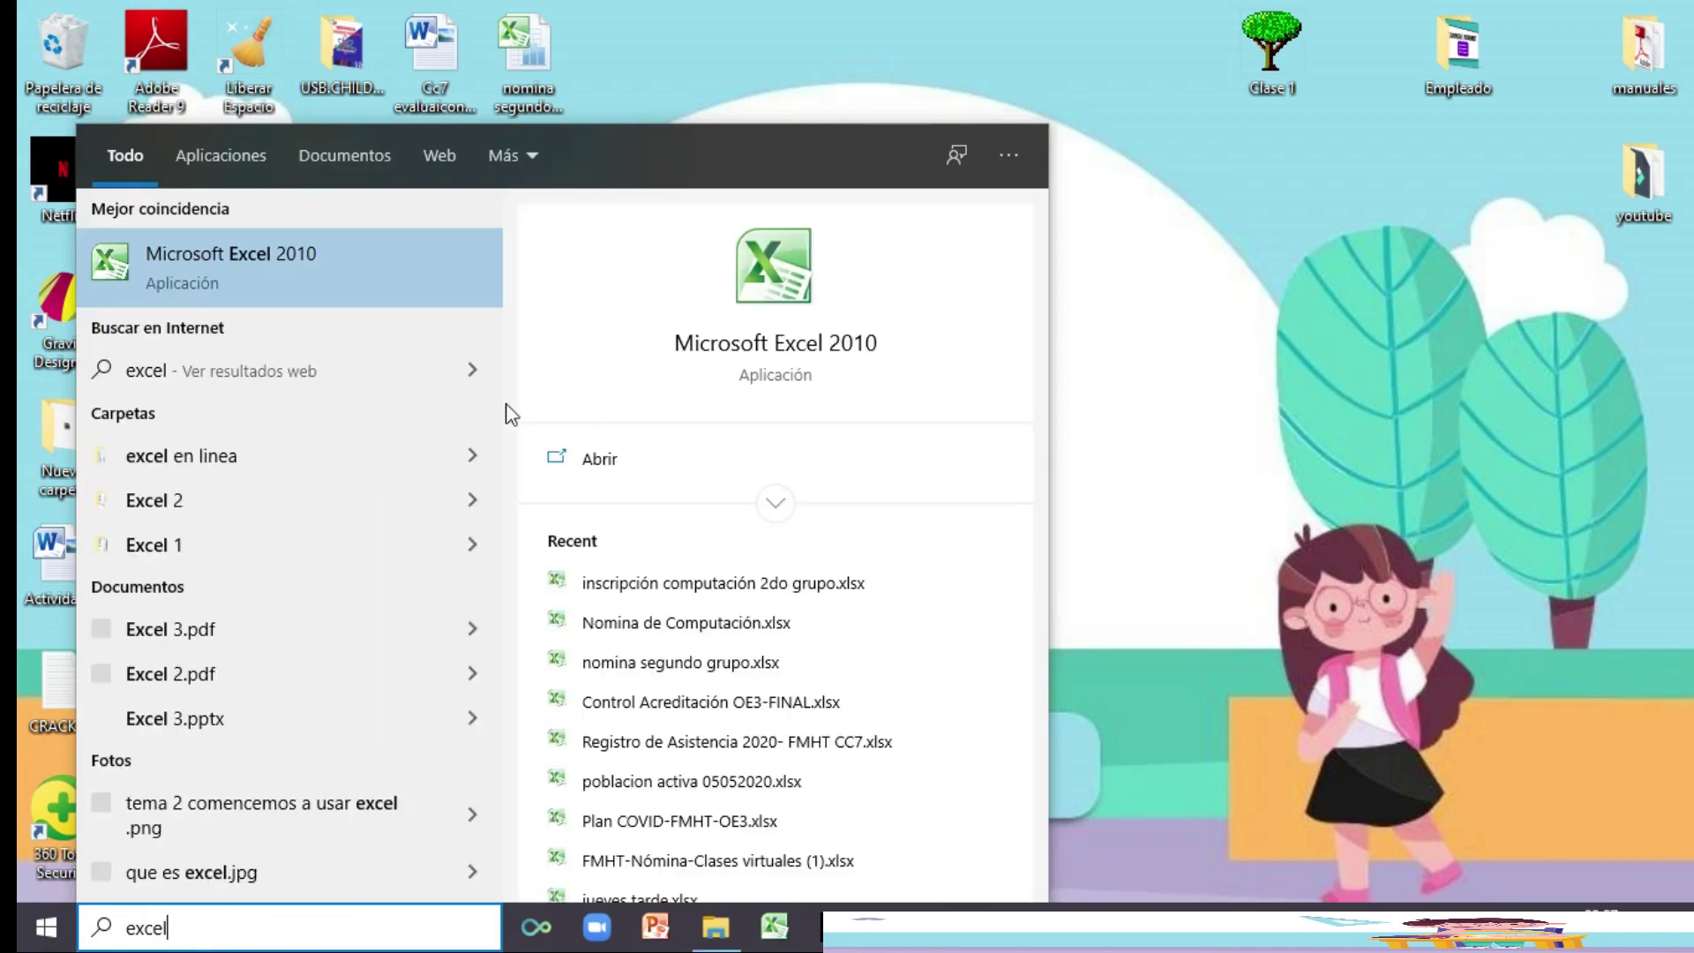
pyautogui.click(1264, 284)
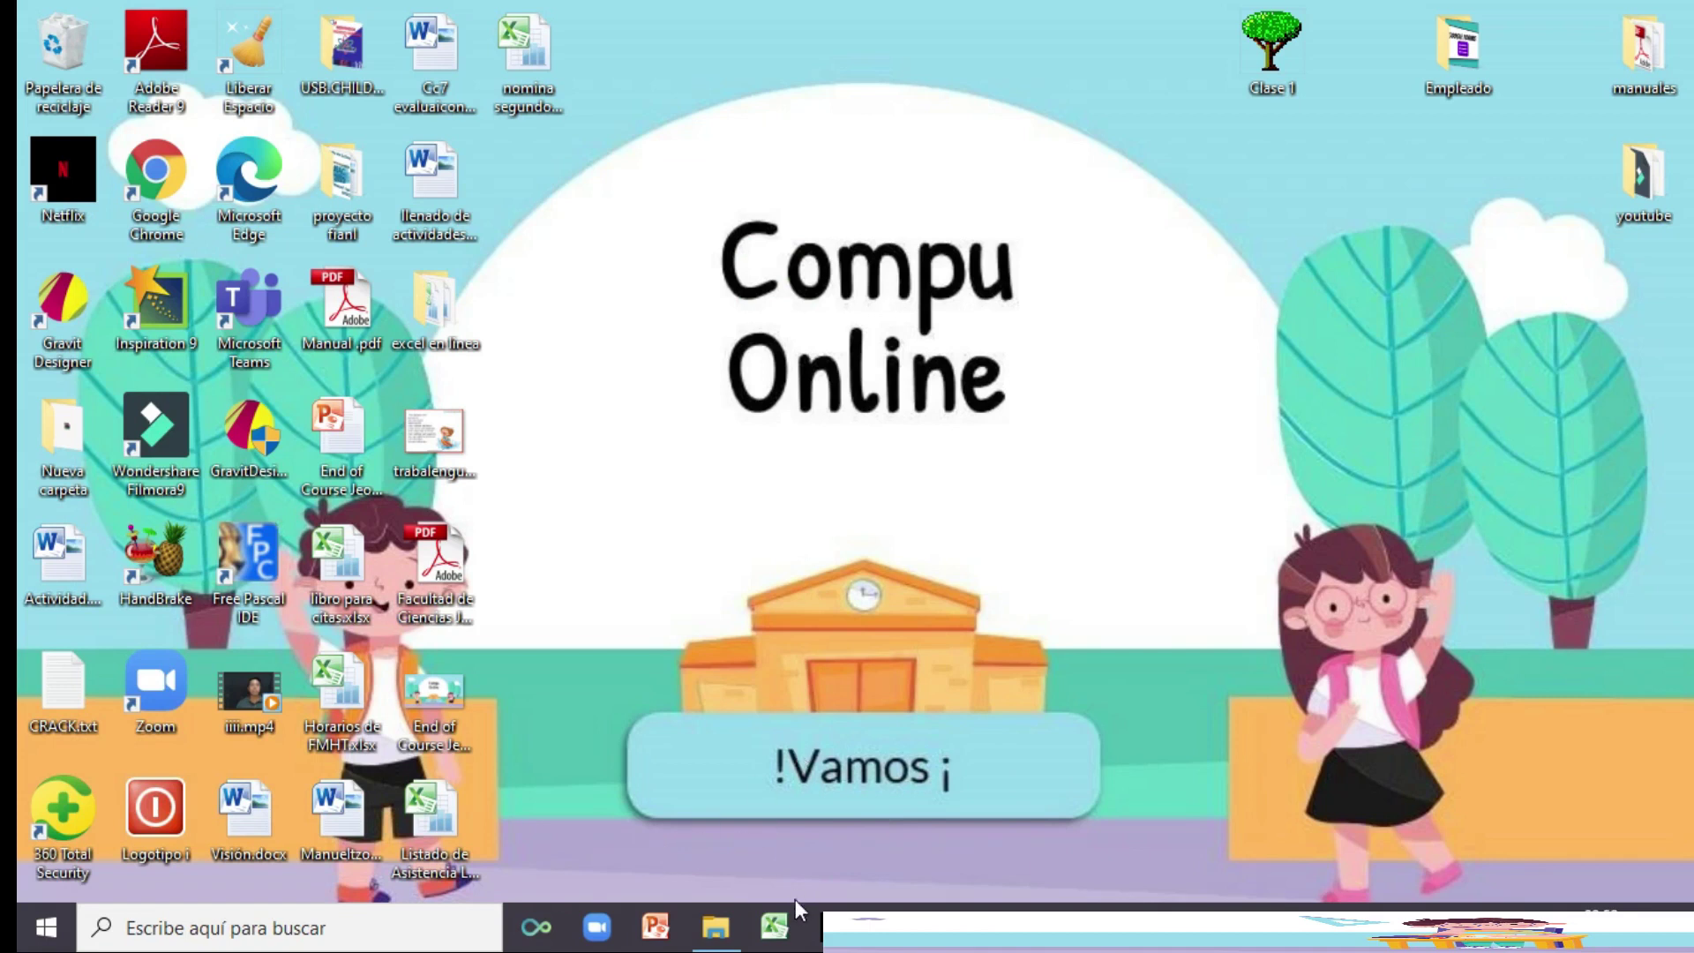
pyautogui.click(775, 928)
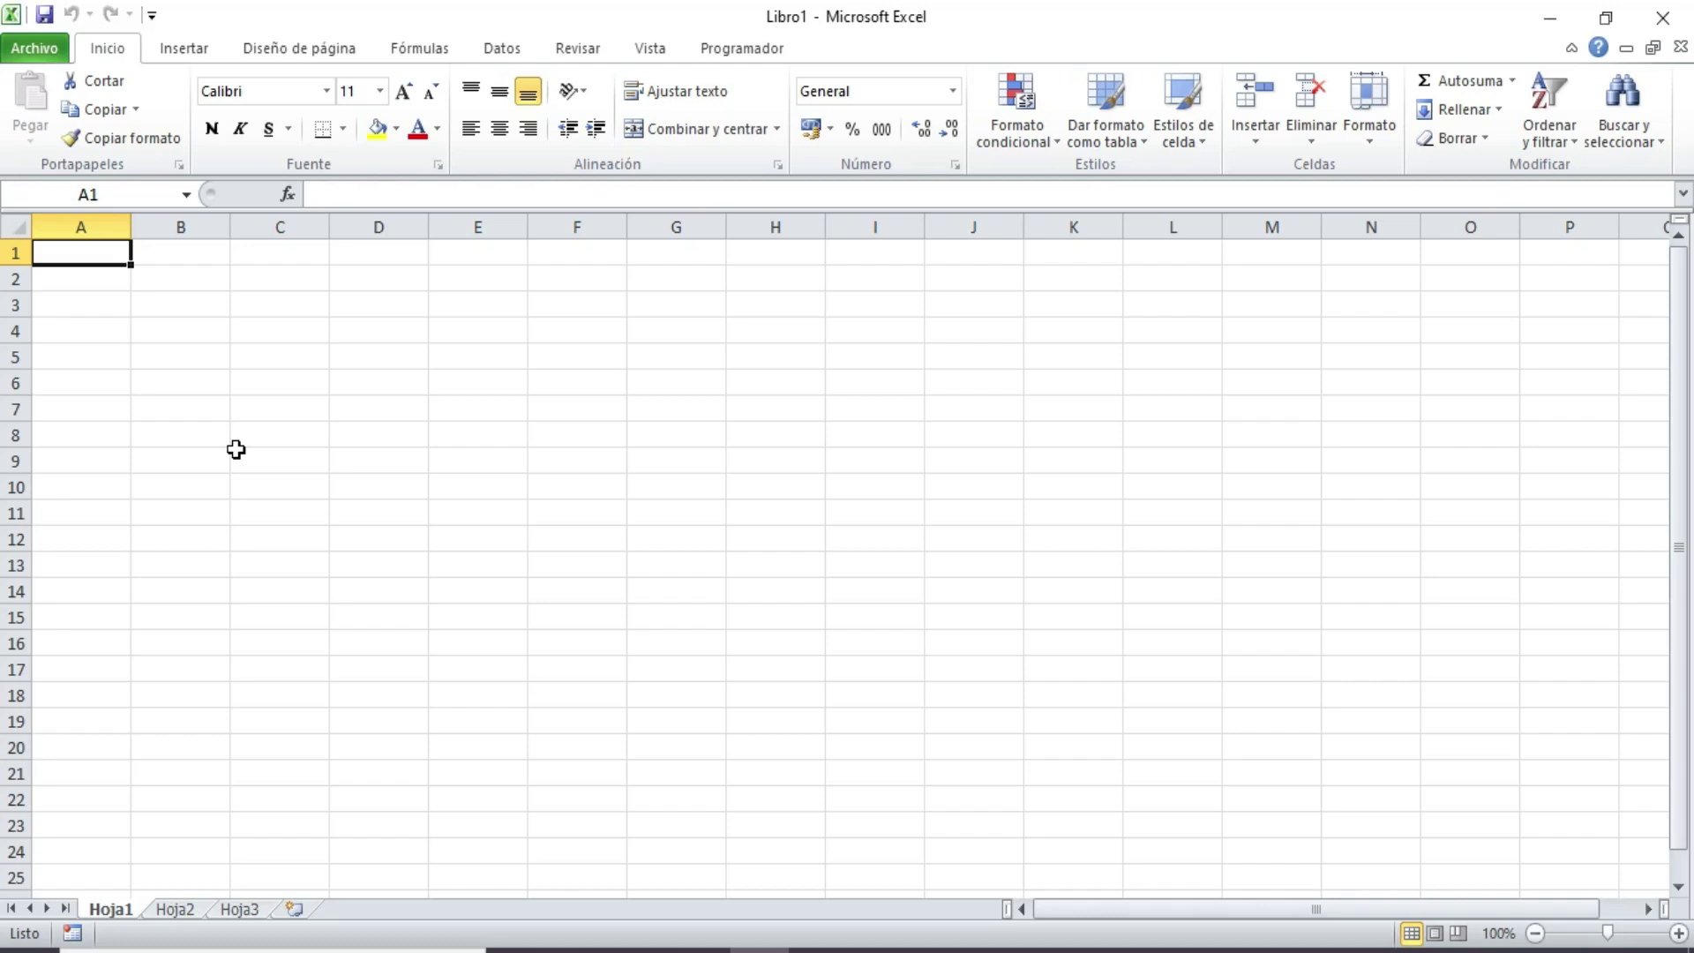
# - Browse the Archivo pages Cerrar, Información and Reciente, ending on Nuevo's template list
pyautogui.click(39, 49)
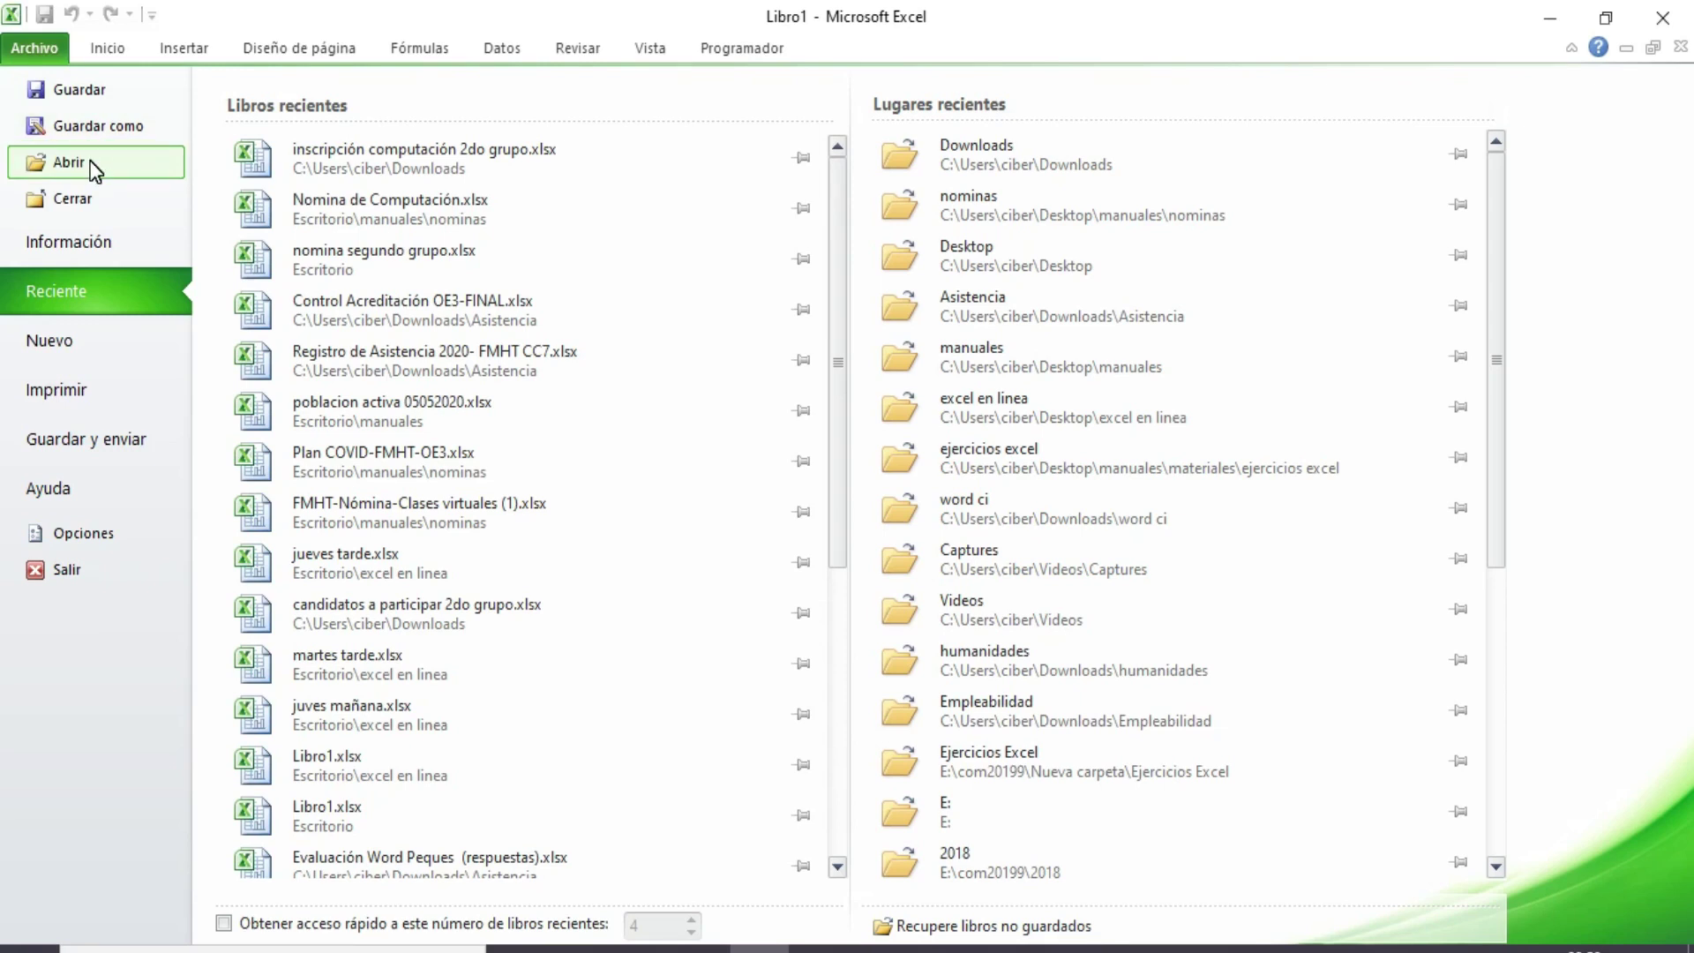
pyautogui.click(100, 212)
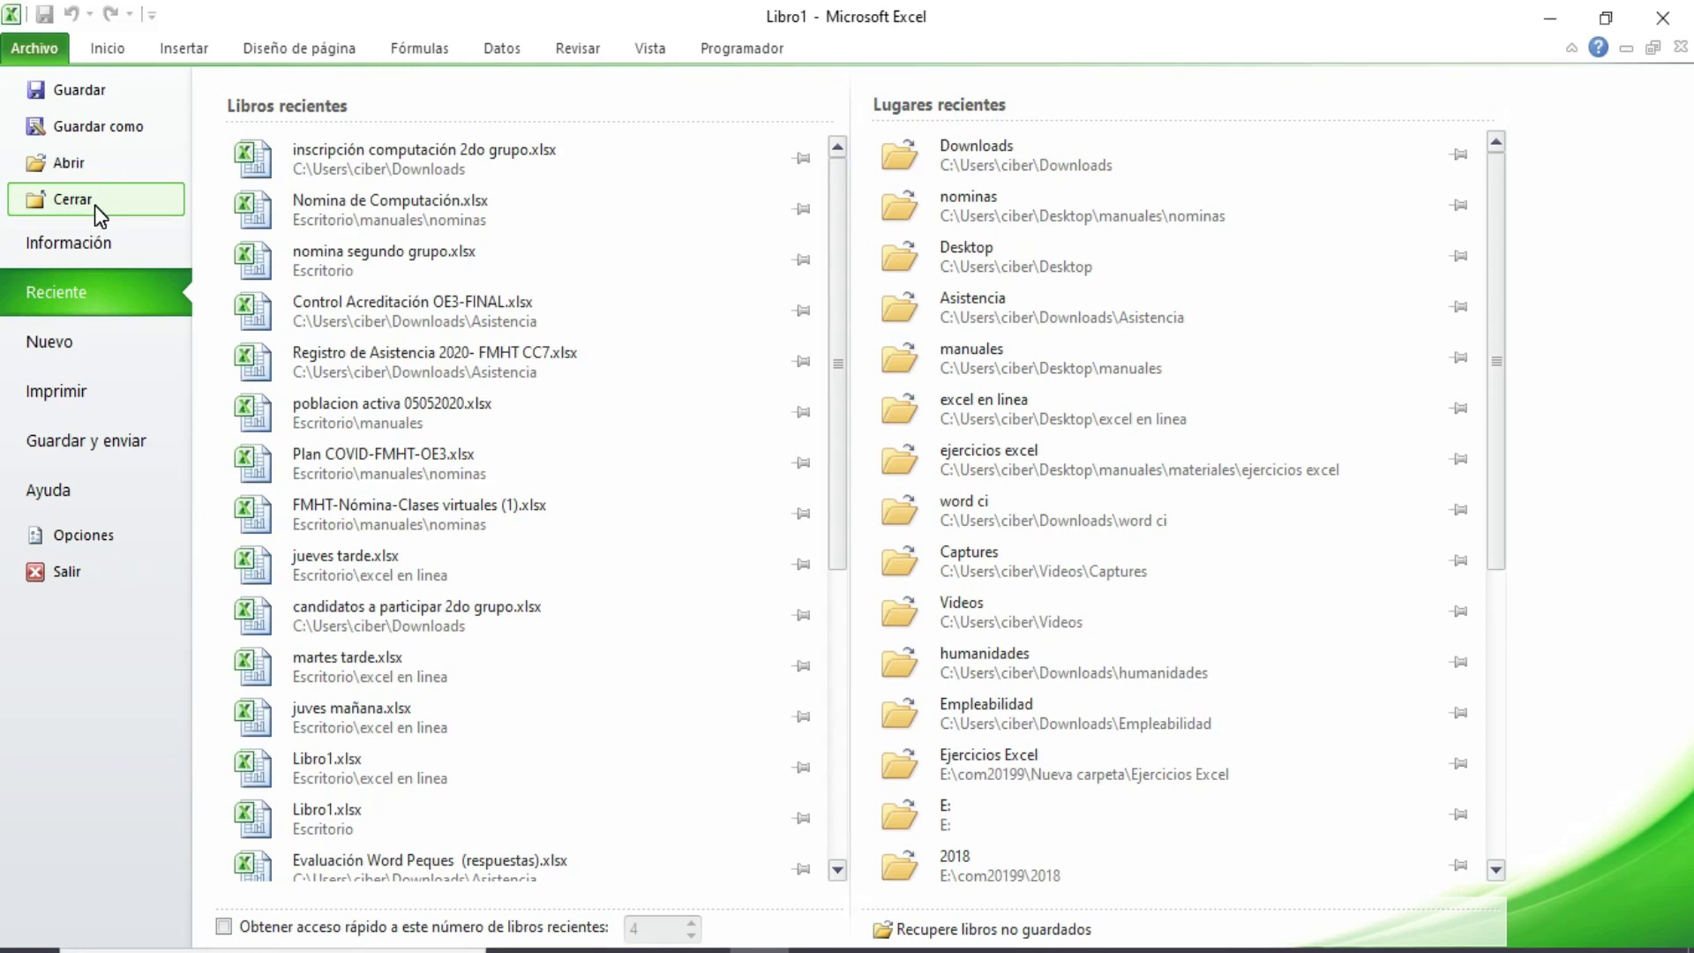
pyautogui.click(103, 249)
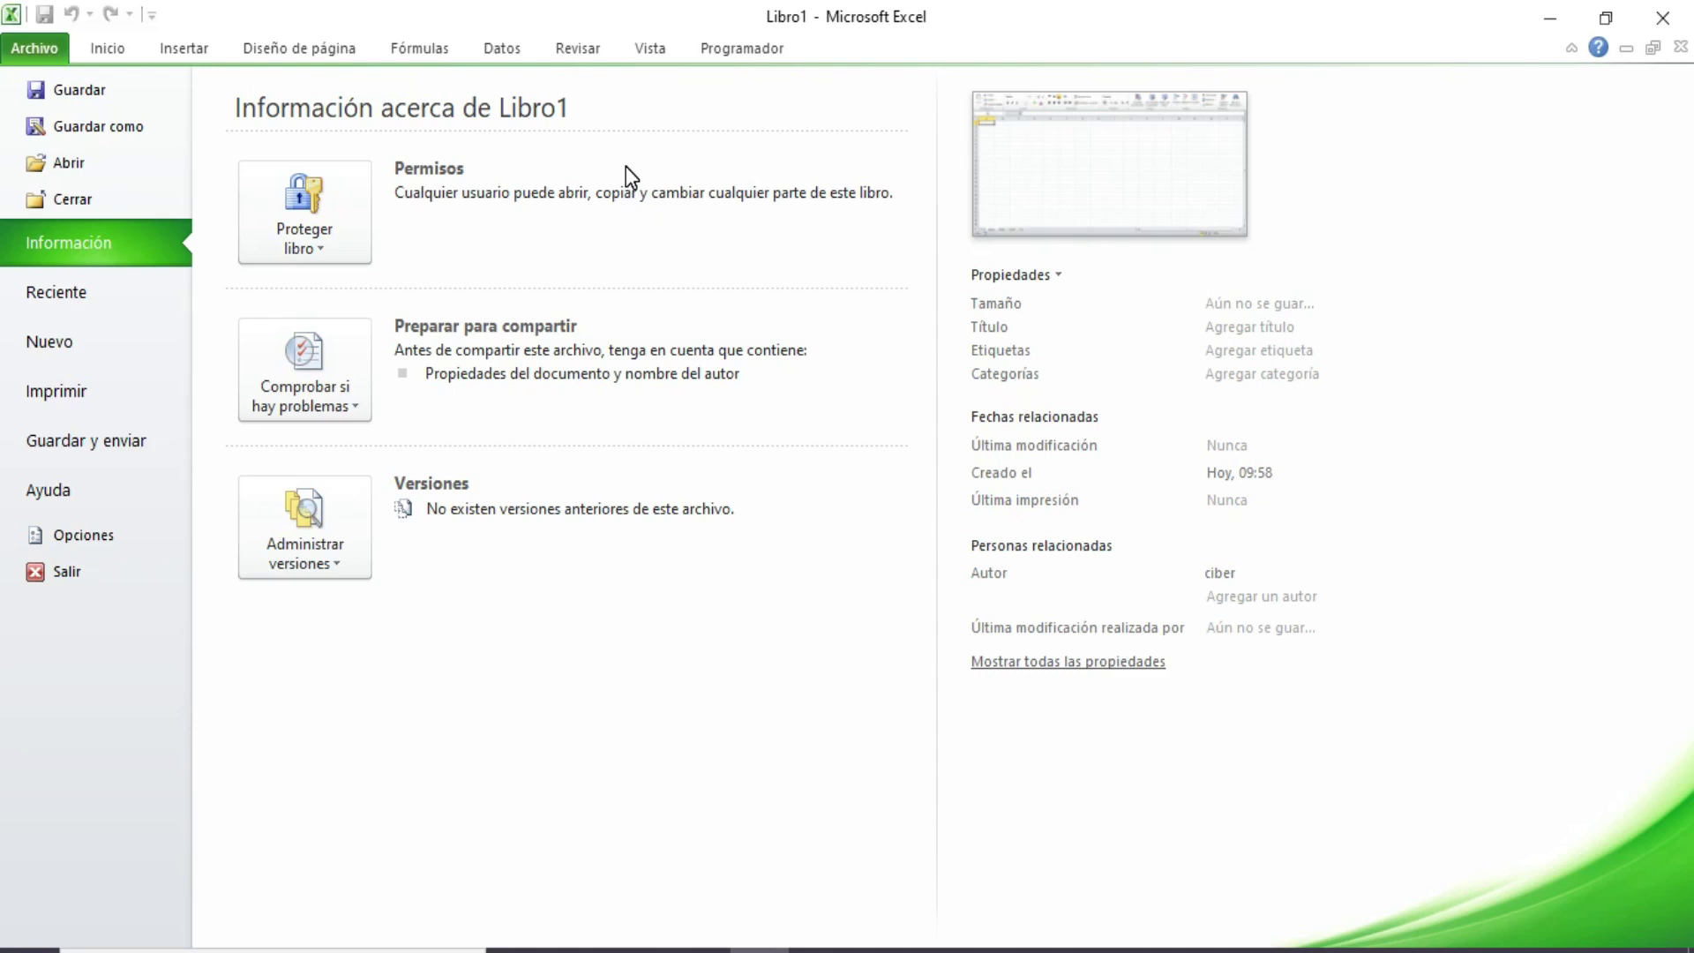
pyautogui.click(50, 293)
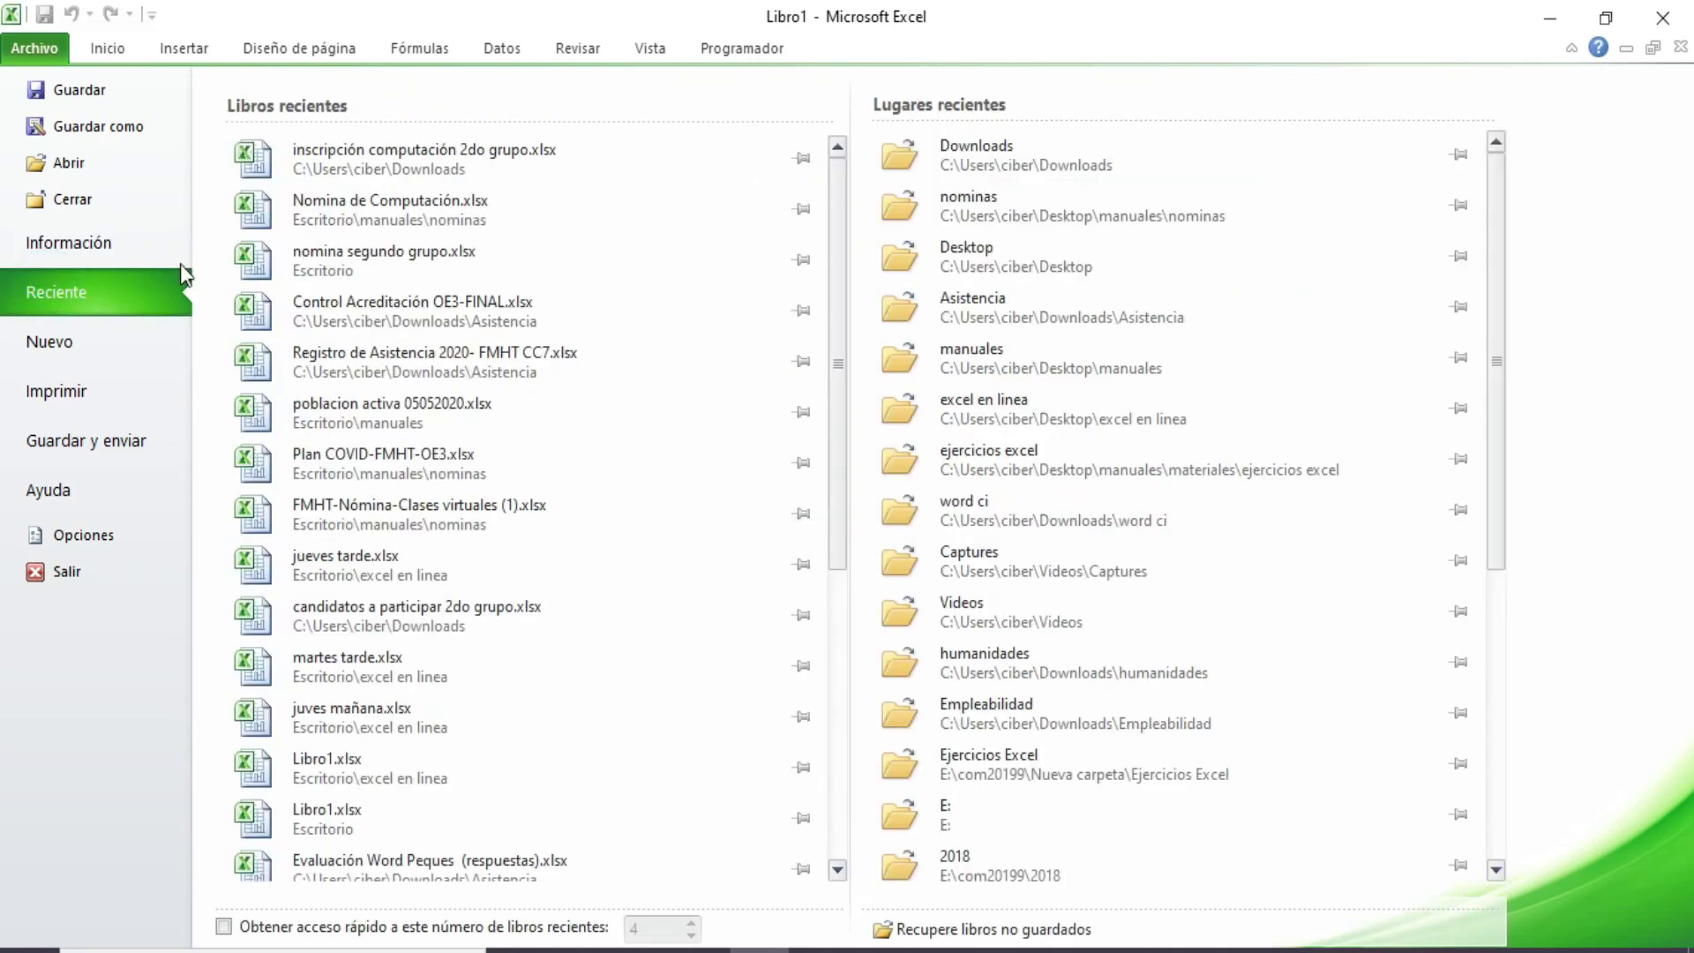
pyautogui.click(88, 341)
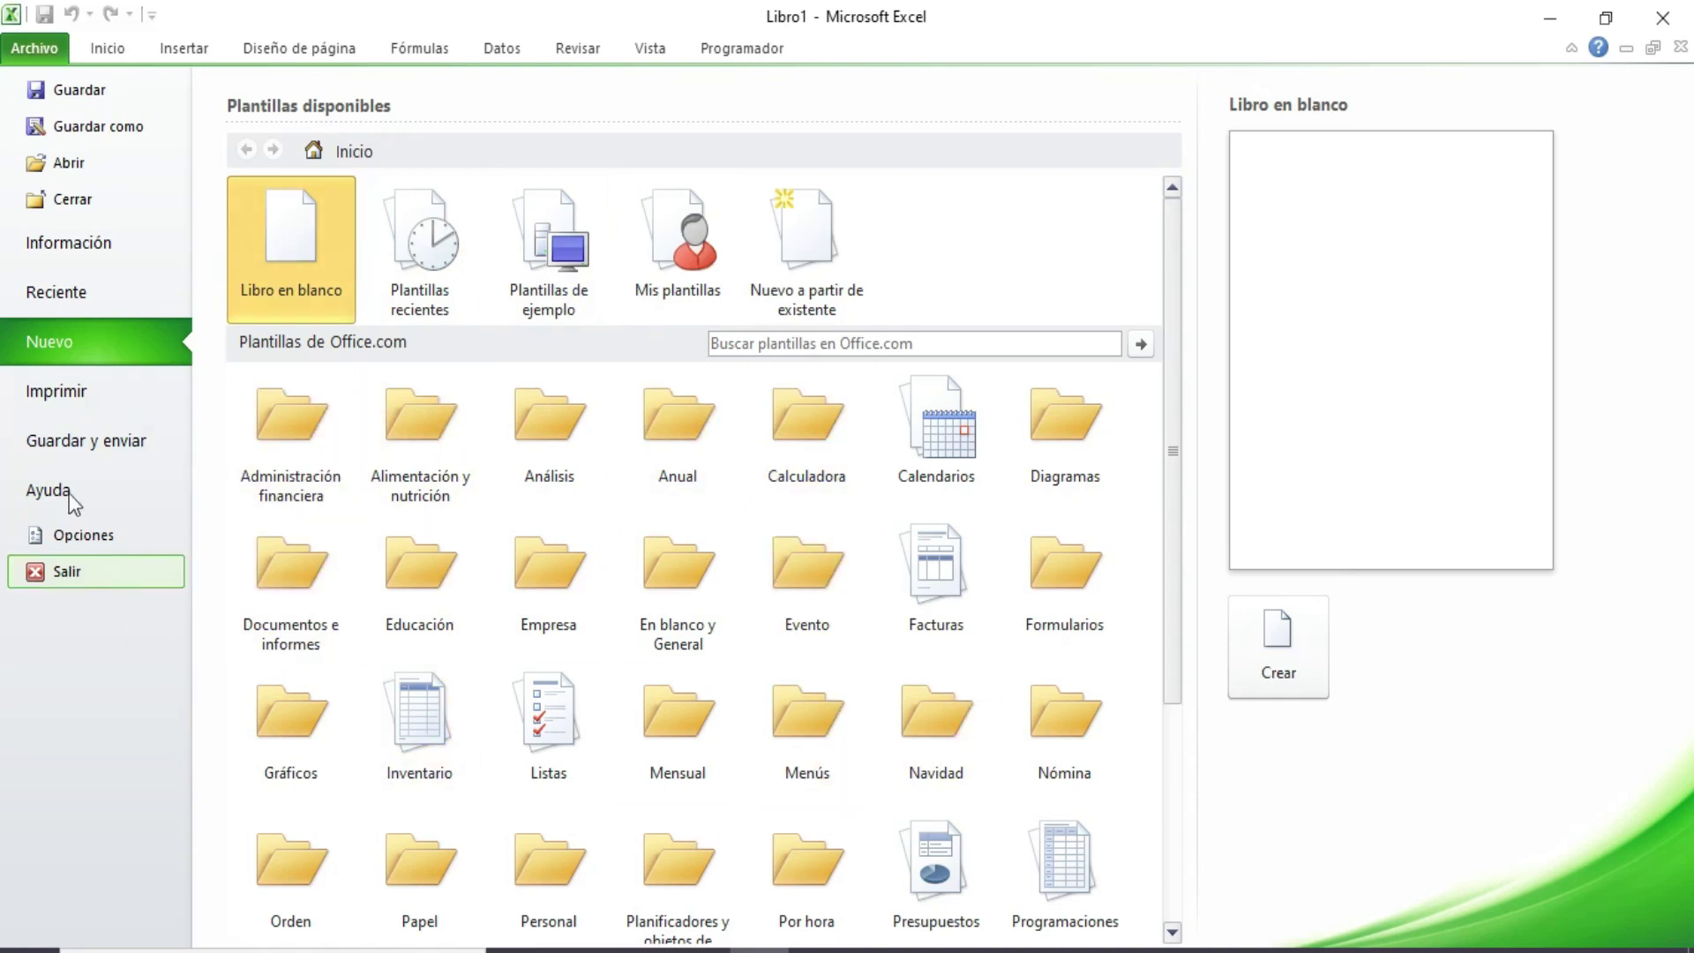
# - Browse the Imprimir, Guardar y enviar and Ayuda backstage pages, then bring up Opciones de Excel
pyautogui.click(109, 415)
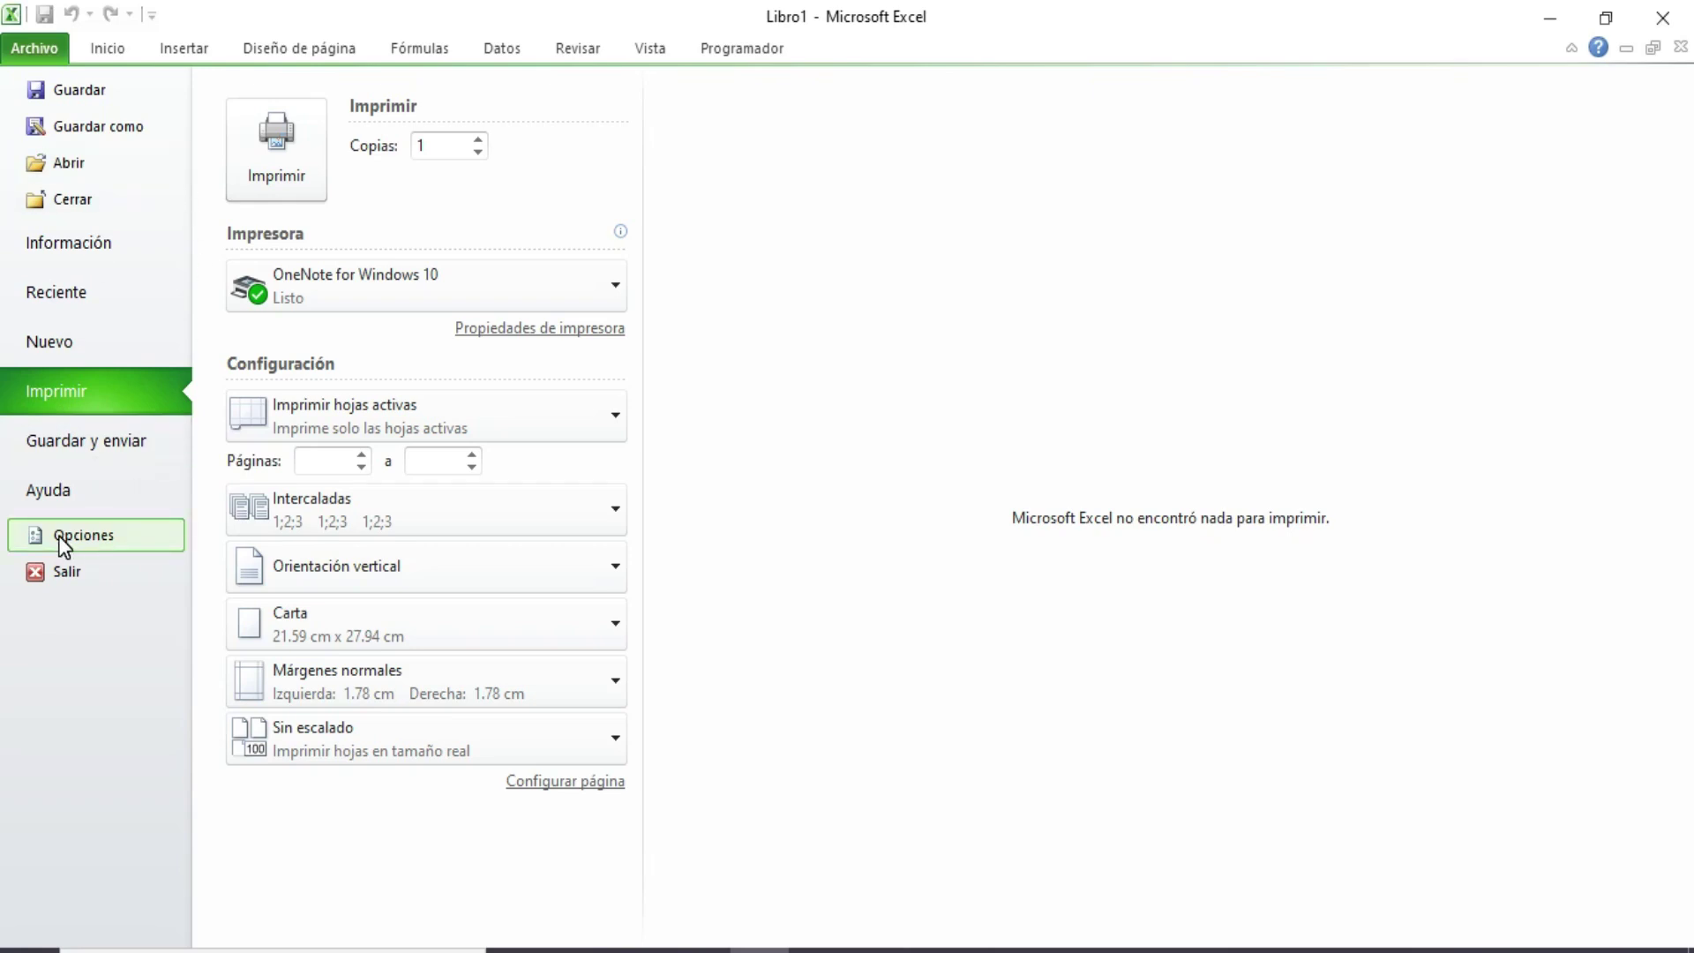
pyautogui.click(112, 446)
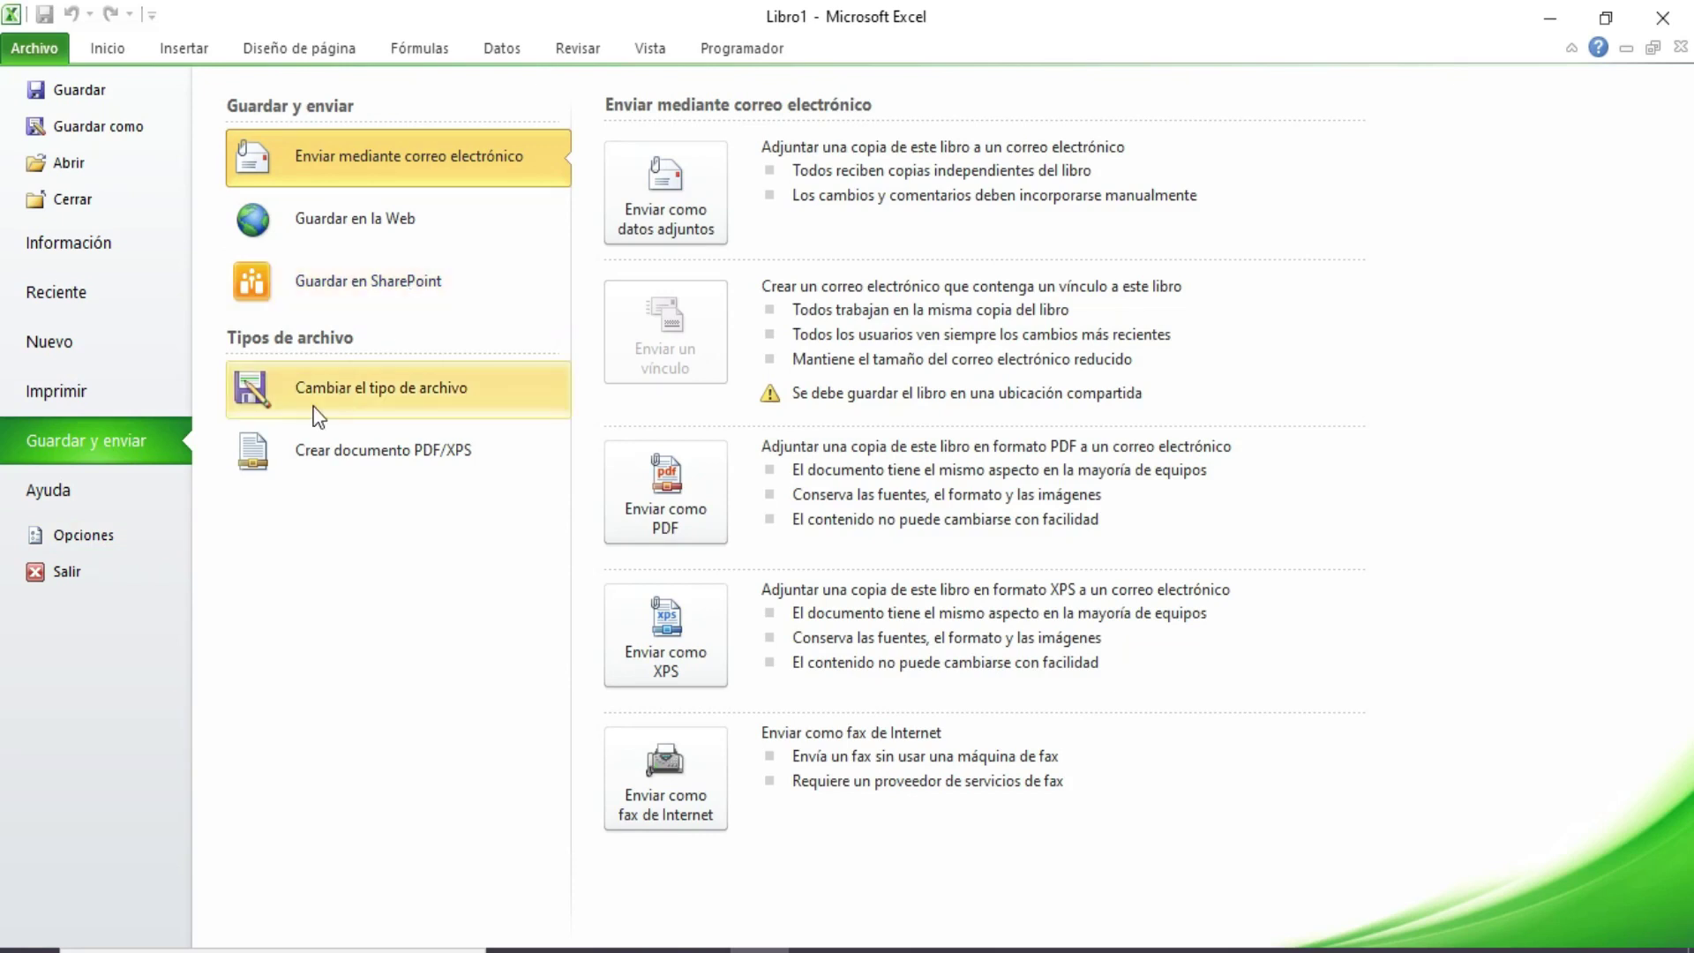
pyautogui.click(84, 500)
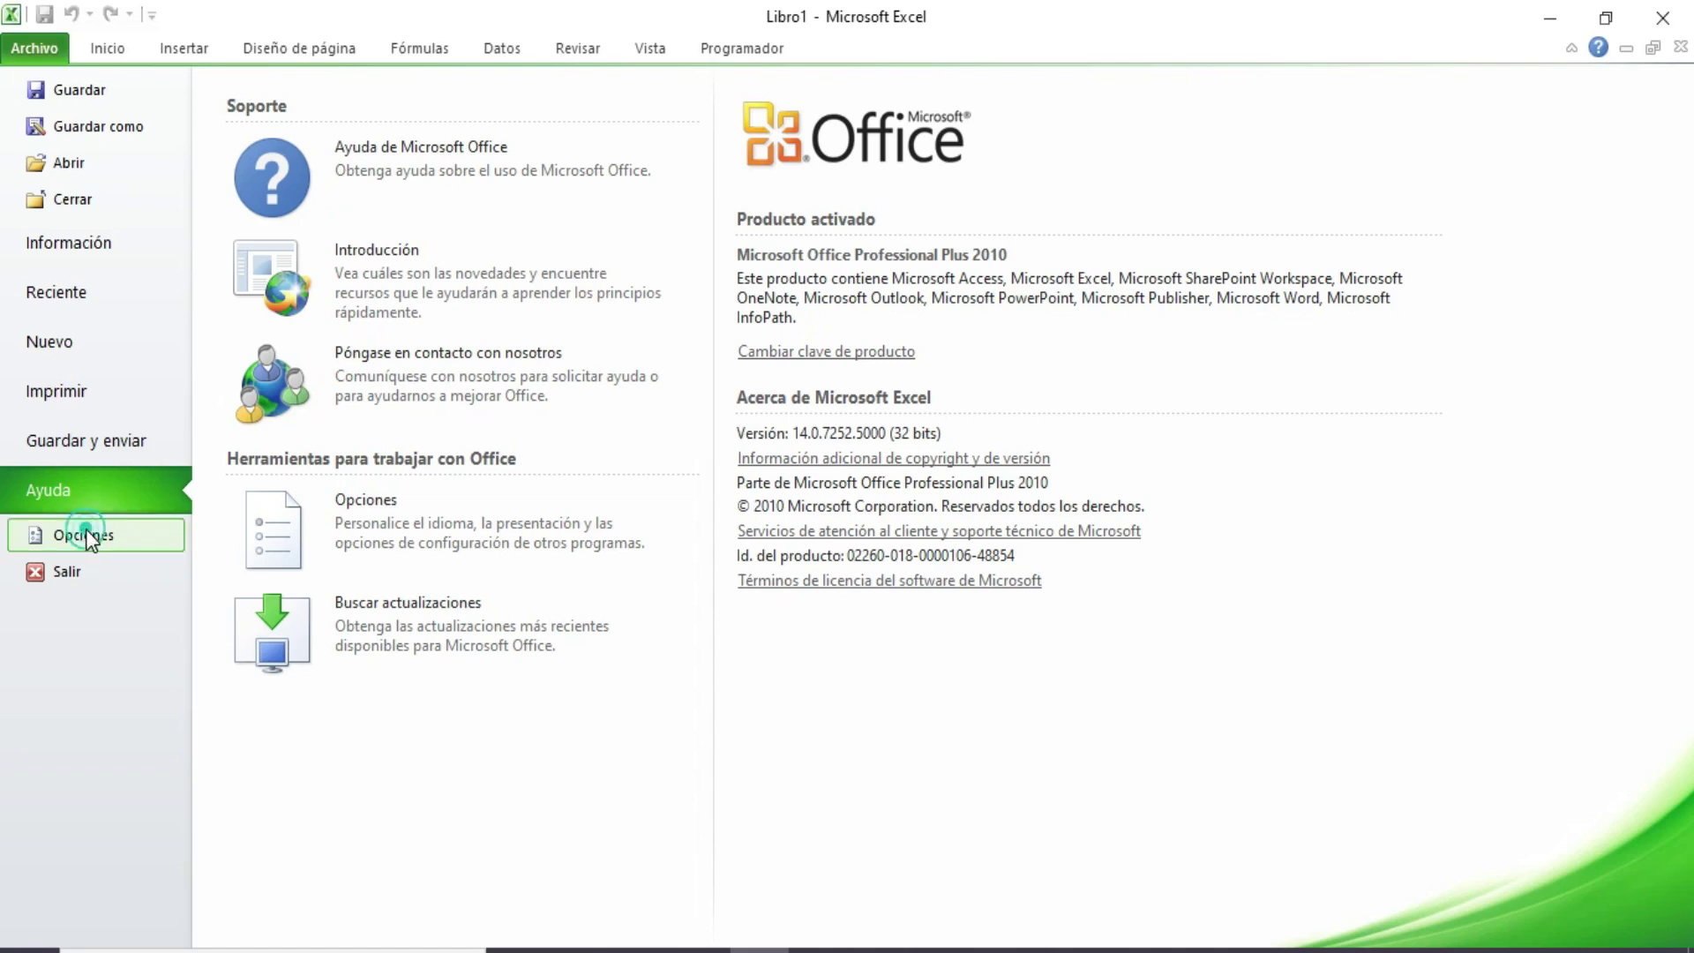
pyautogui.click(84, 535)
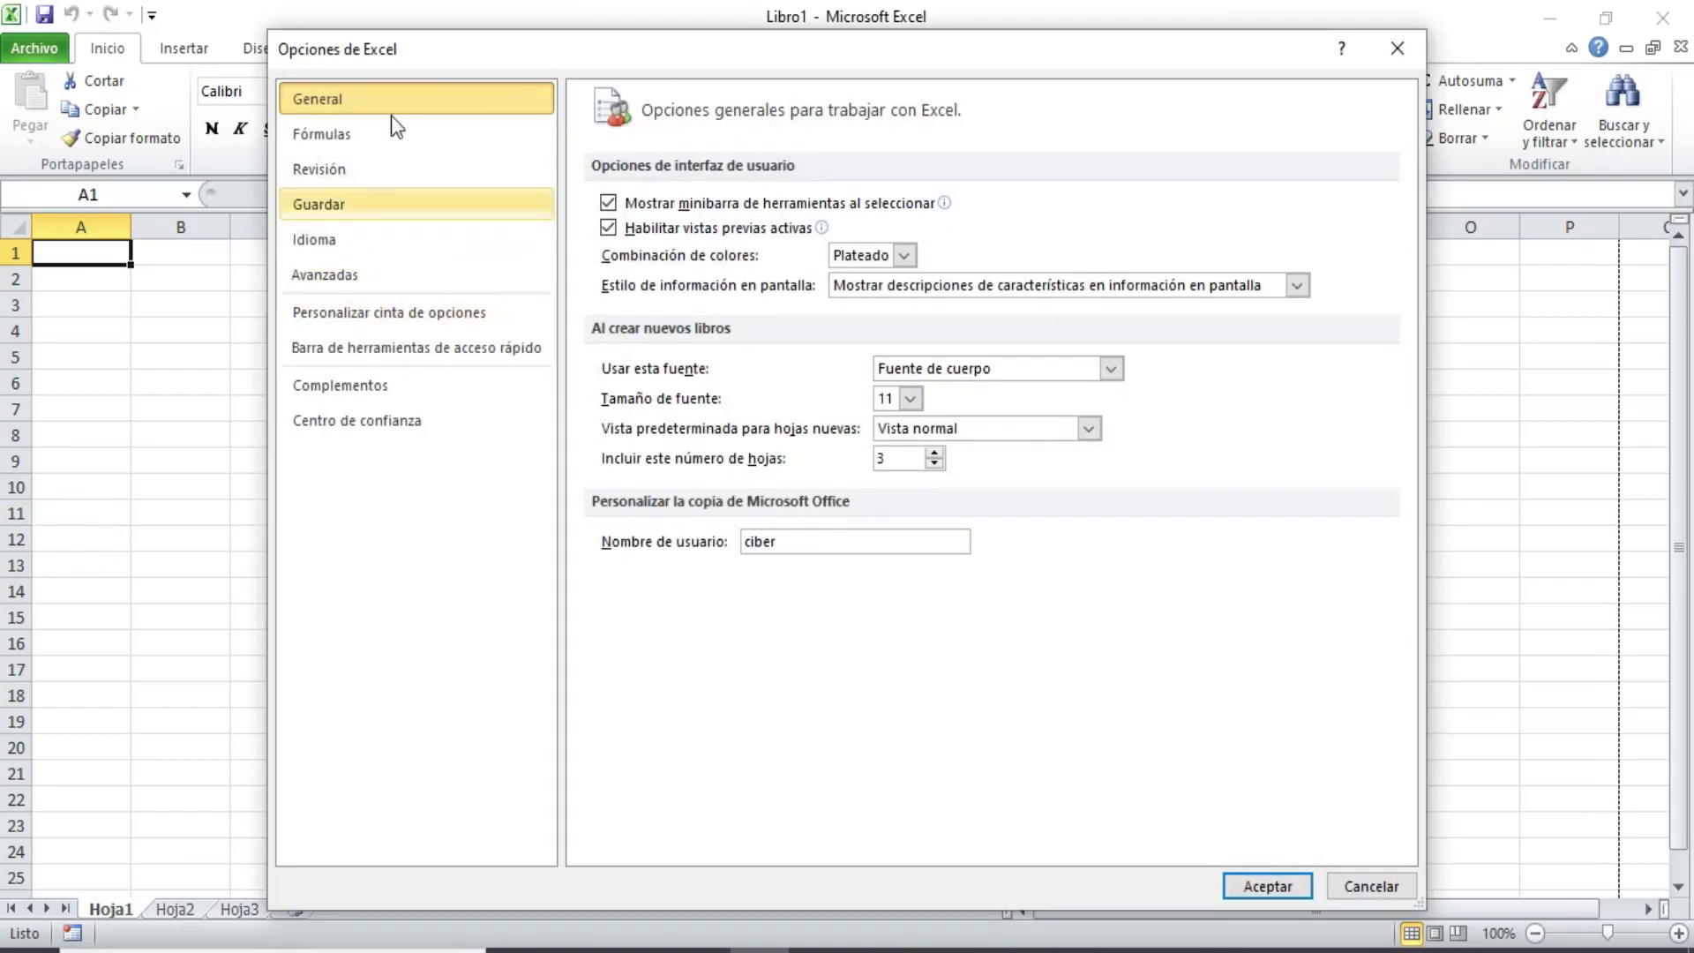
# - Review each Opciones de Excel category from Fórmulas to Centro de confianza, then close the dialog
pyautogui.click(381, 126)
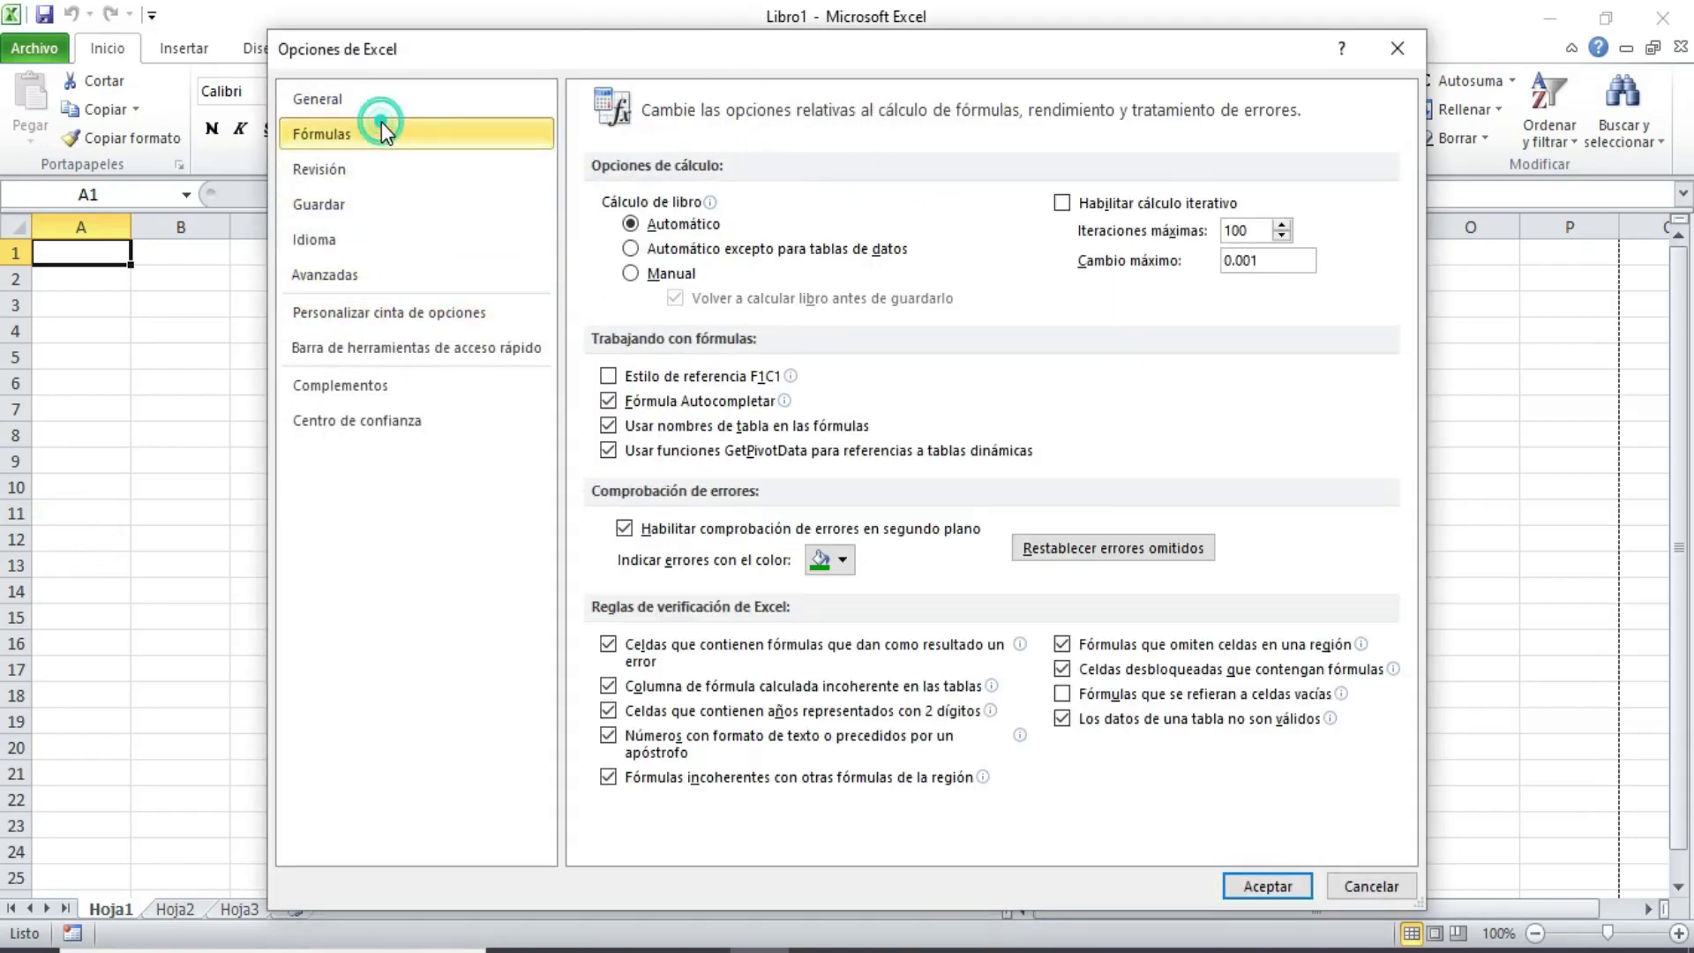
pyautogui.click(363, 166)
pyautogui.click(372, 209)
pyautogui.click(367, 243)
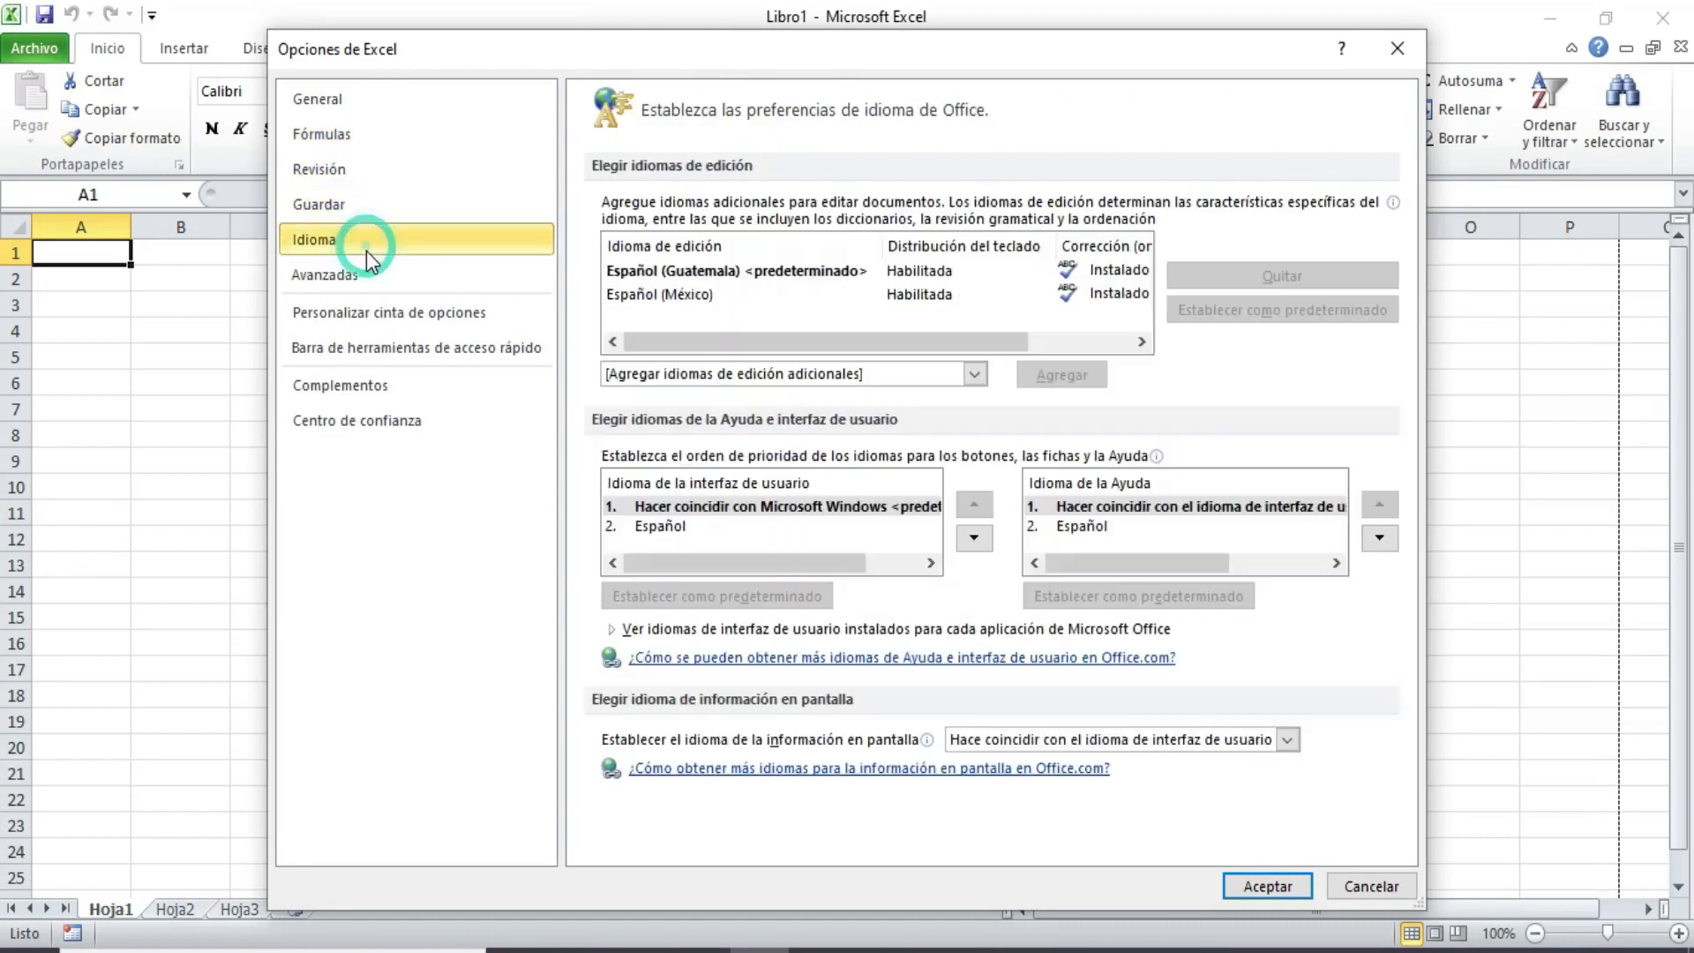
pyautogui.click(369, 276)
pyautogui.click(398, 314)
pyautogui.click(409, 349)
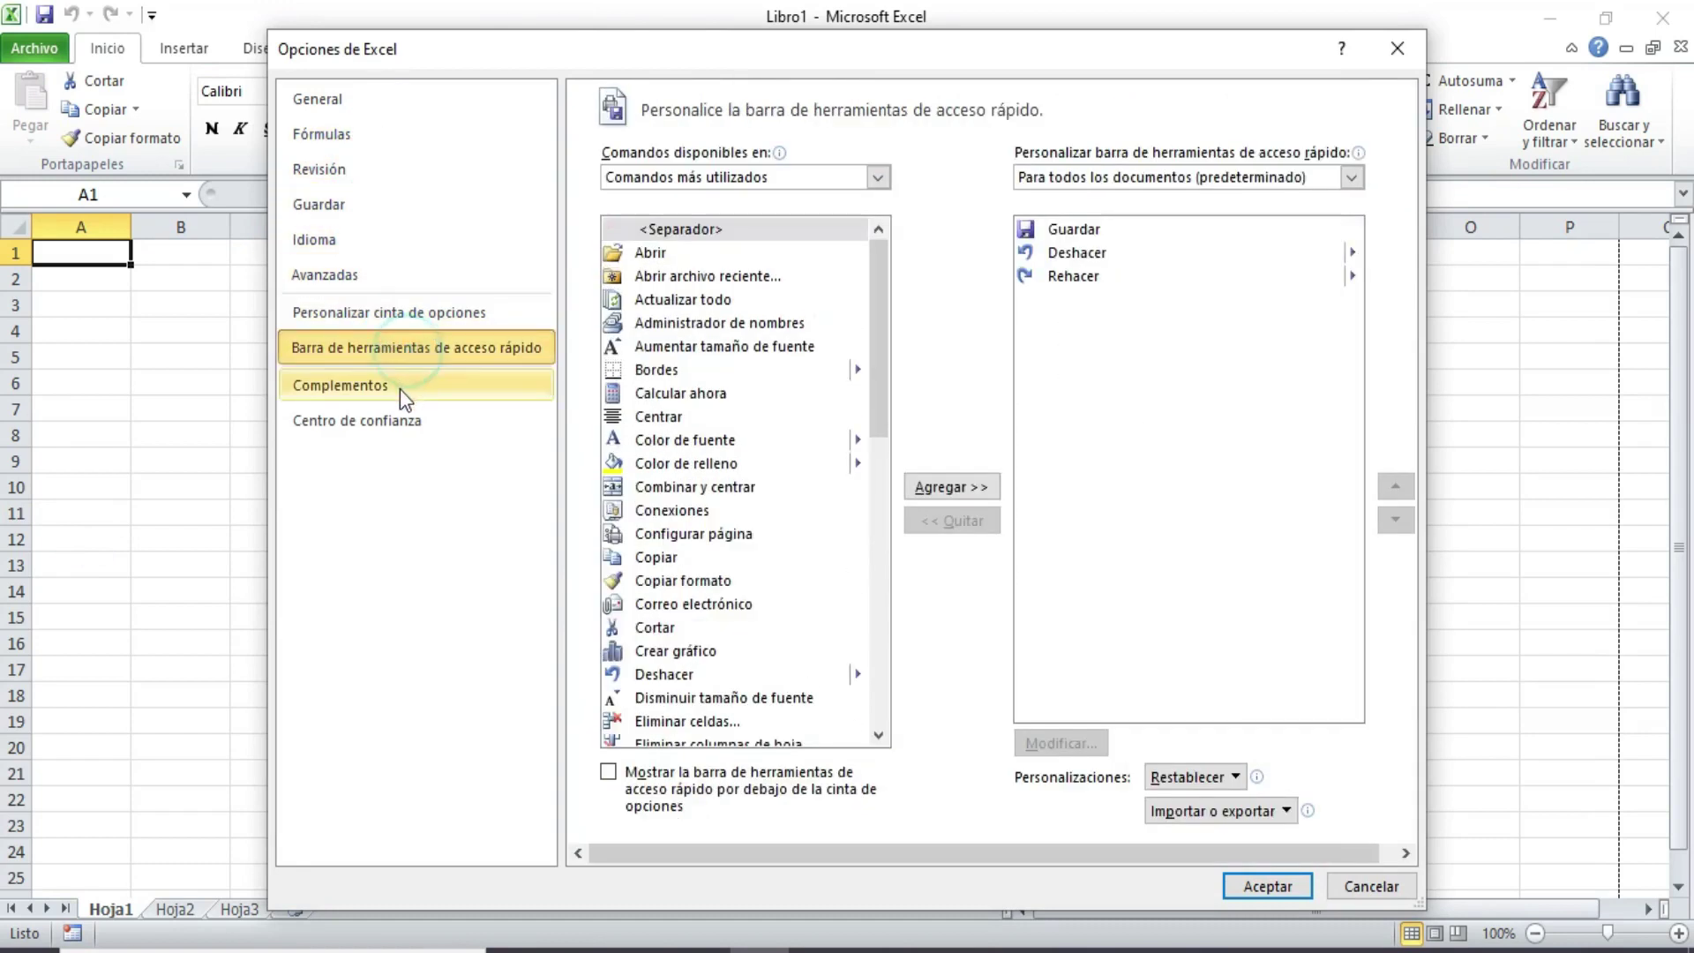
pyautogui.click(408, 386)
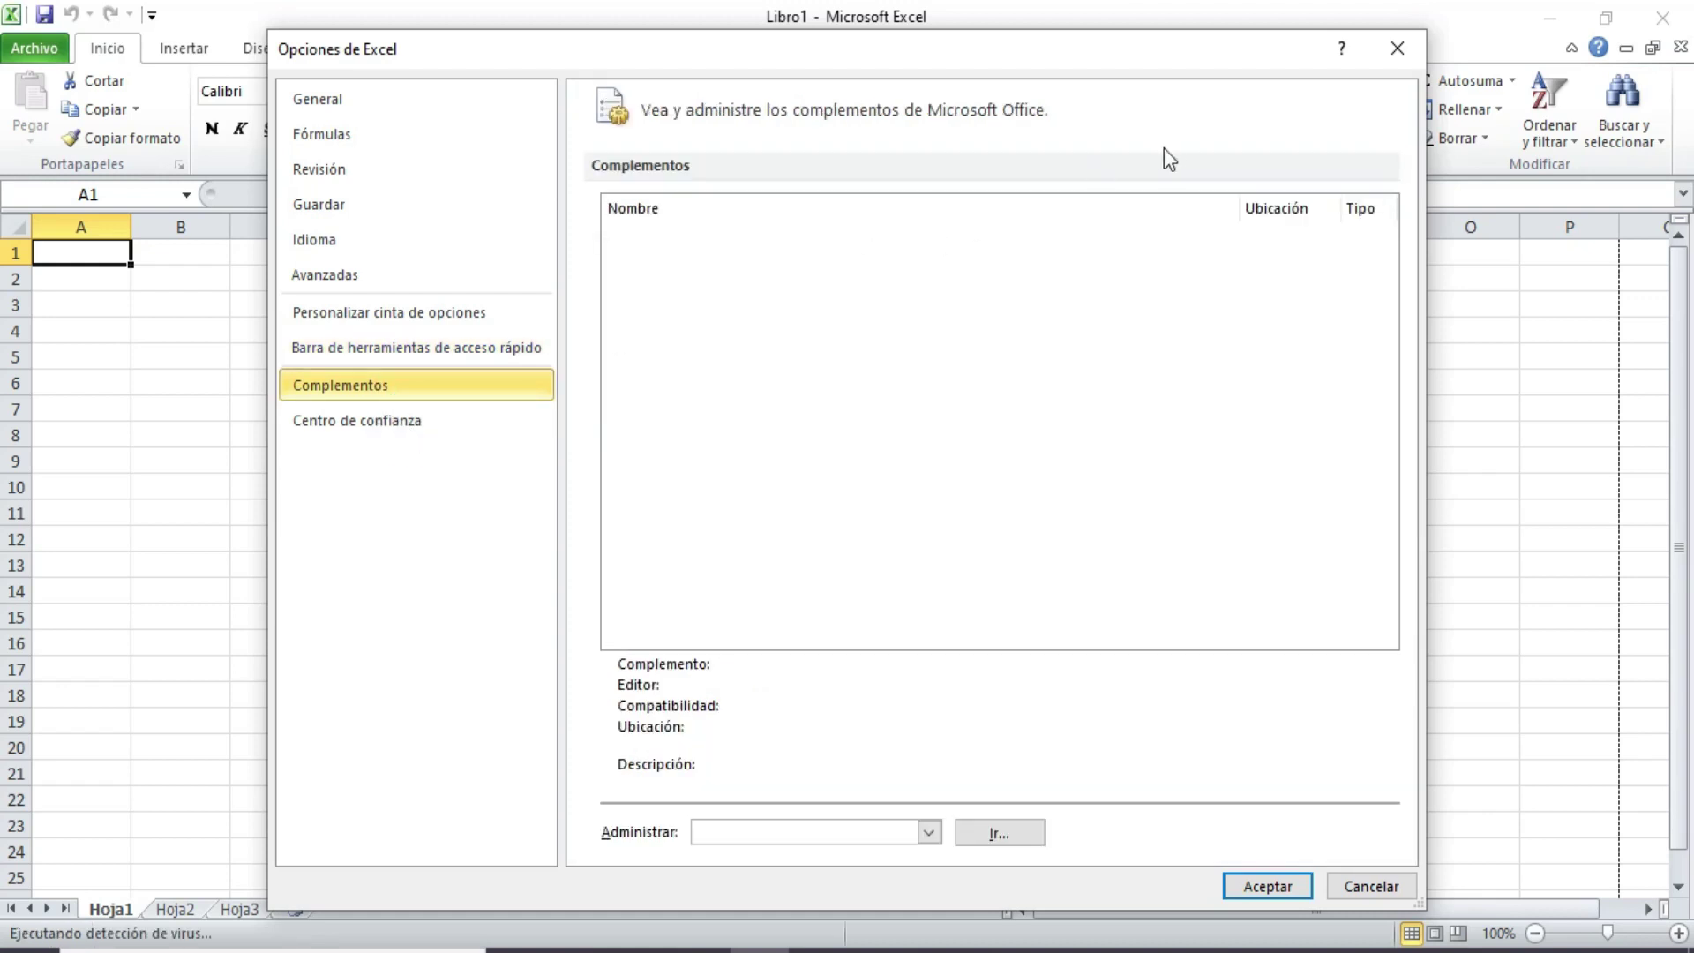
pyautogui.press('Down')
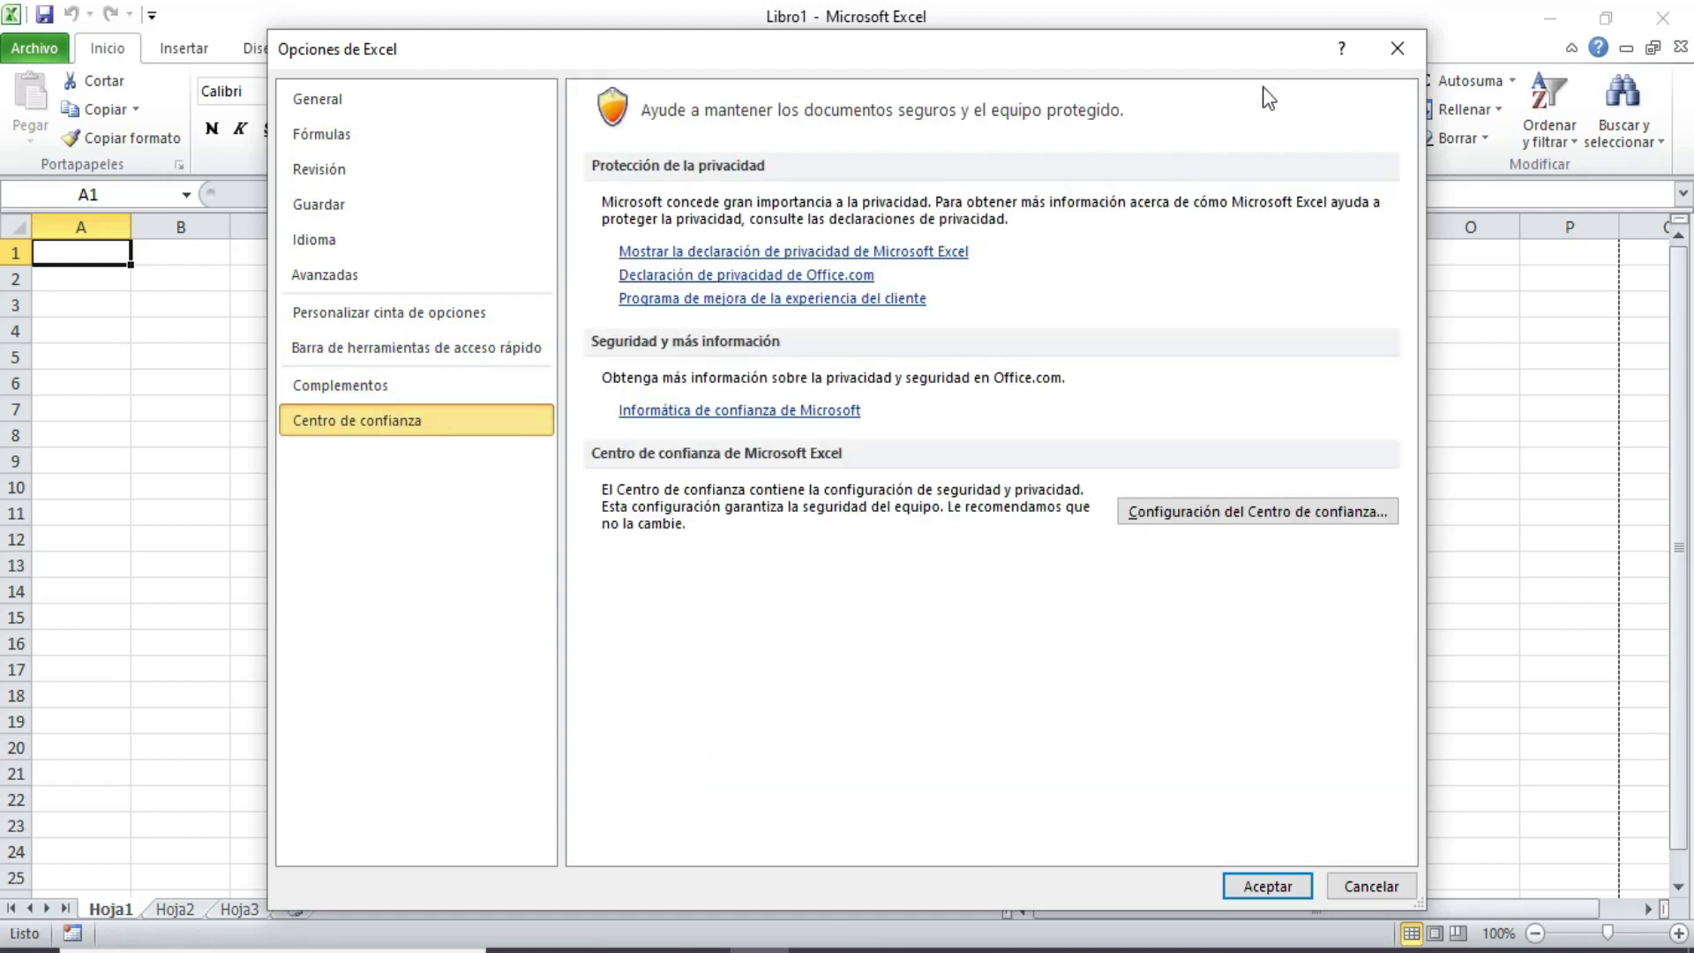
pyautogui.click(1396, 51)
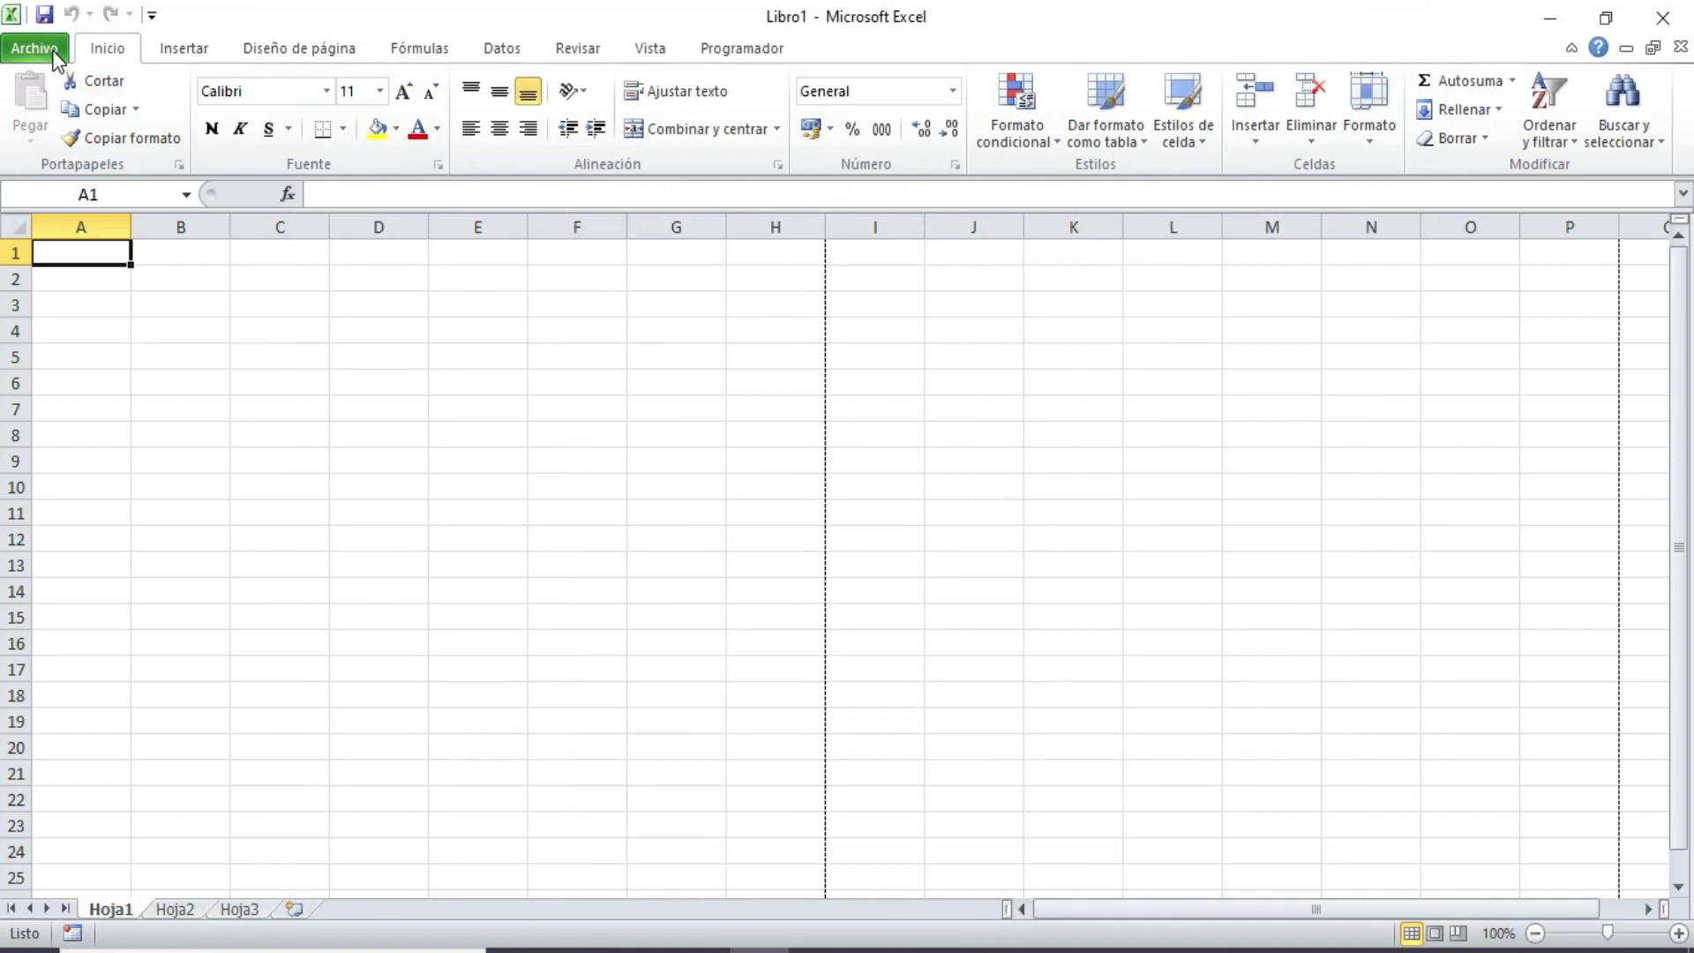
# - Quit Excel via Archivo > Salir and relaunch it from the taskbar
pyautogui.click(35, 48)
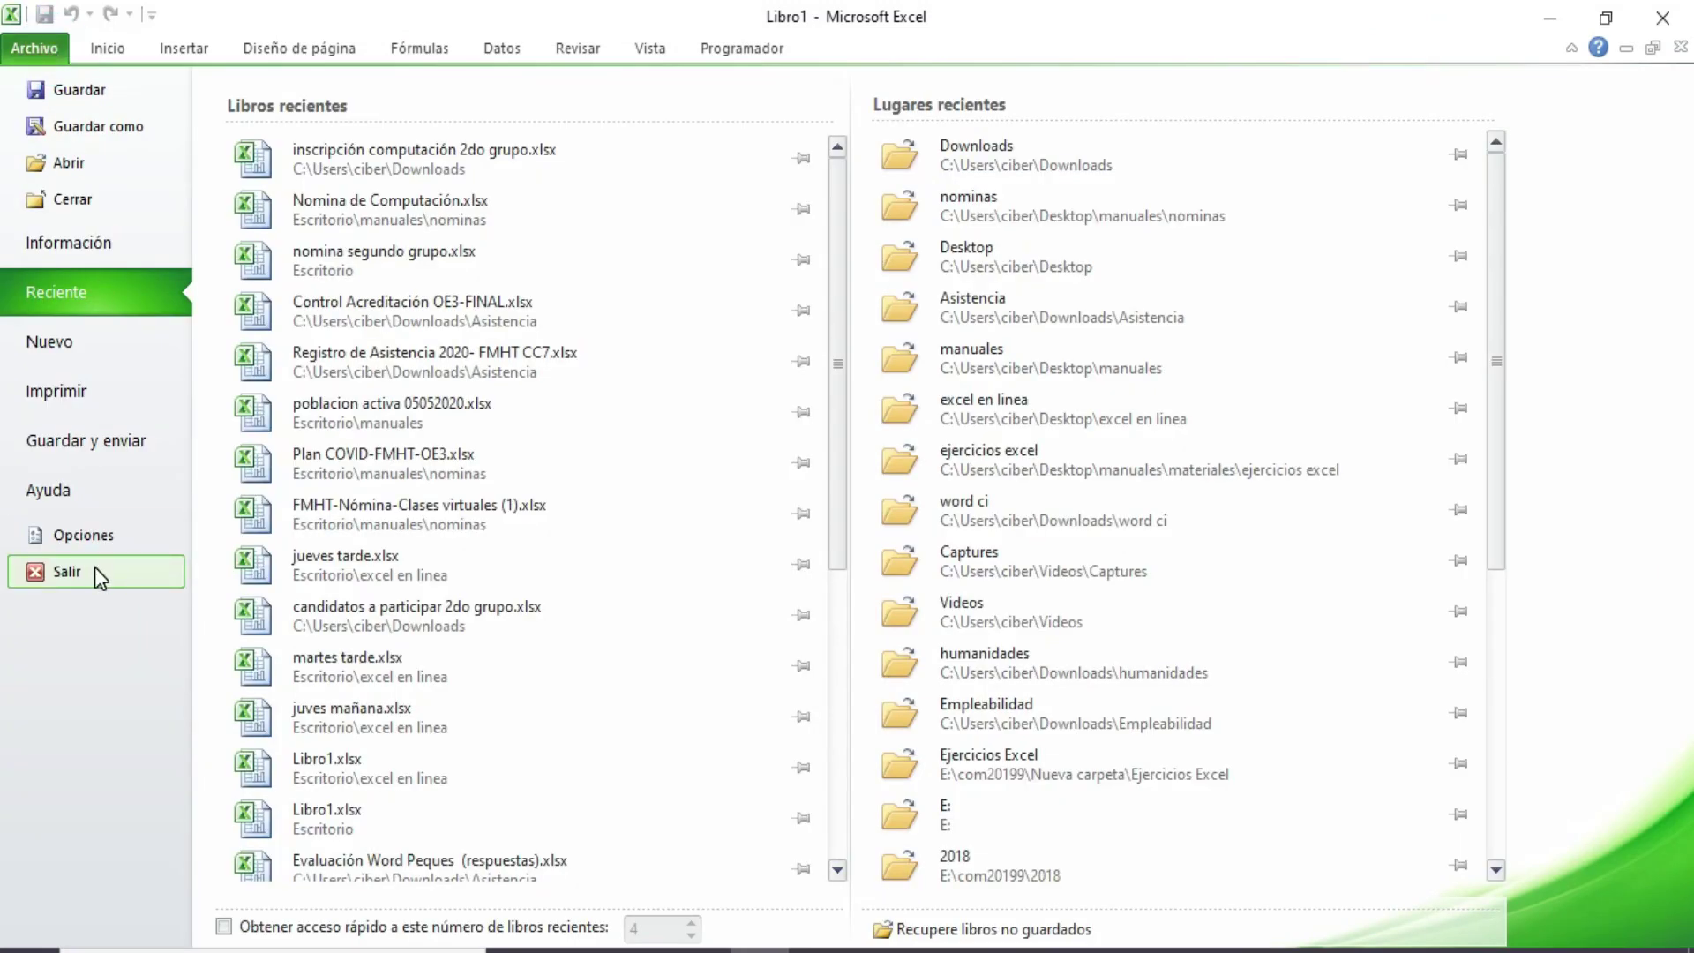
pyautogui.click(100, 578)
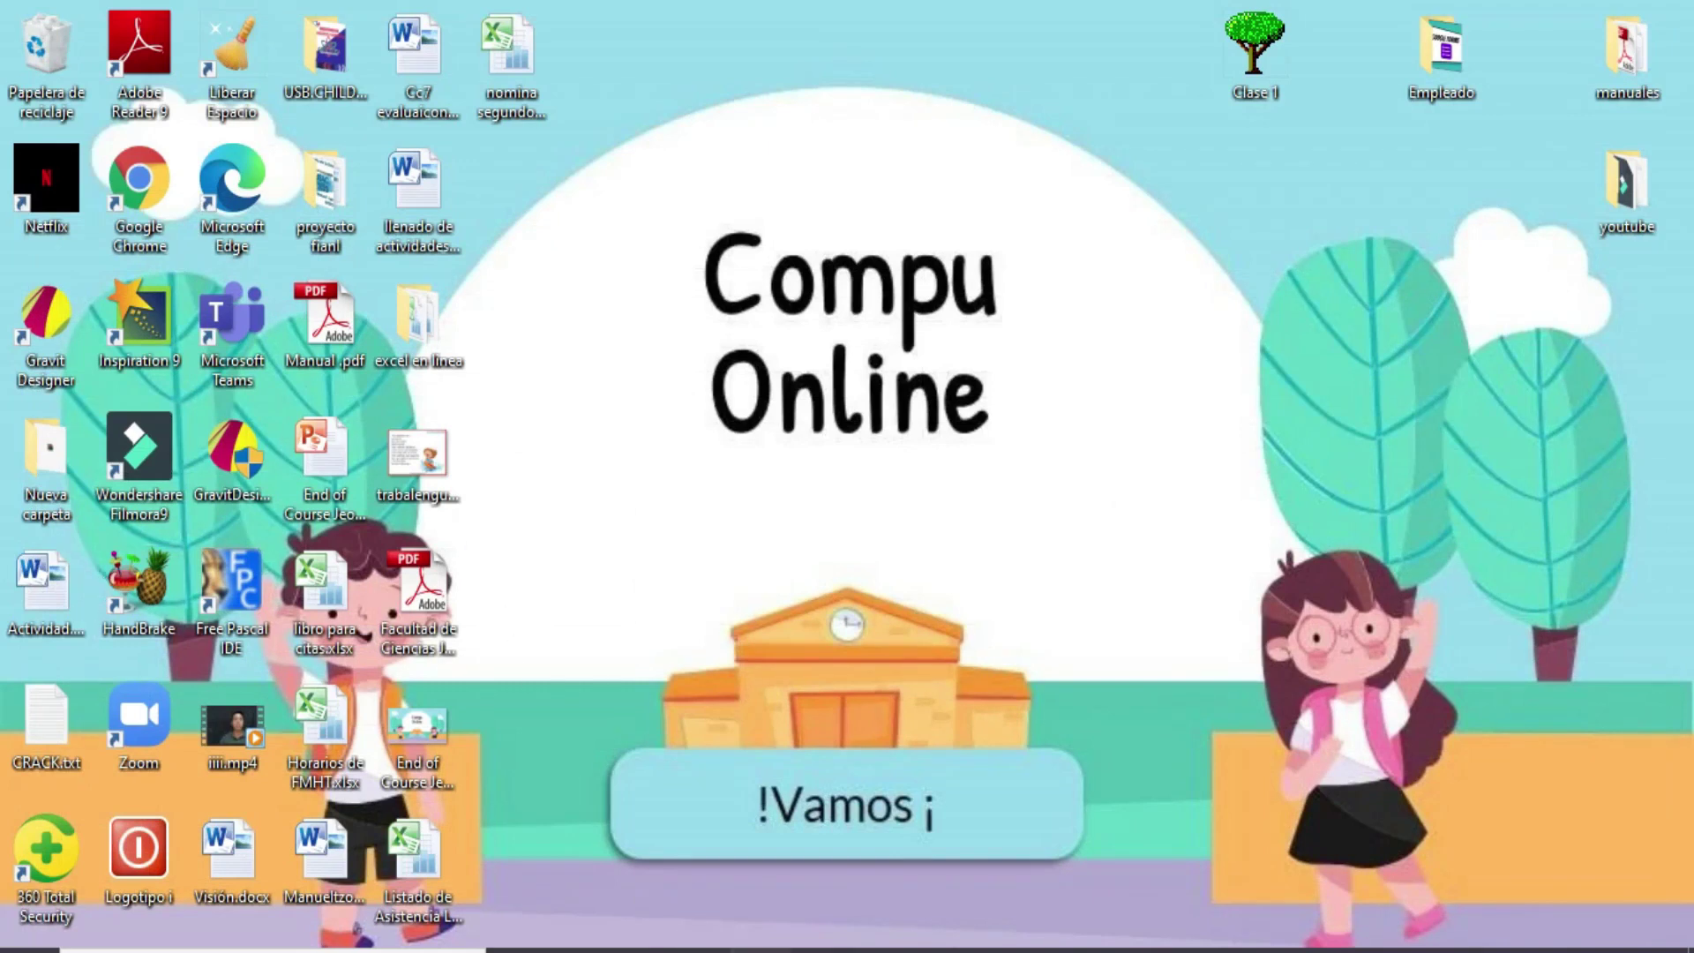
pyautogui.click(758, 946)
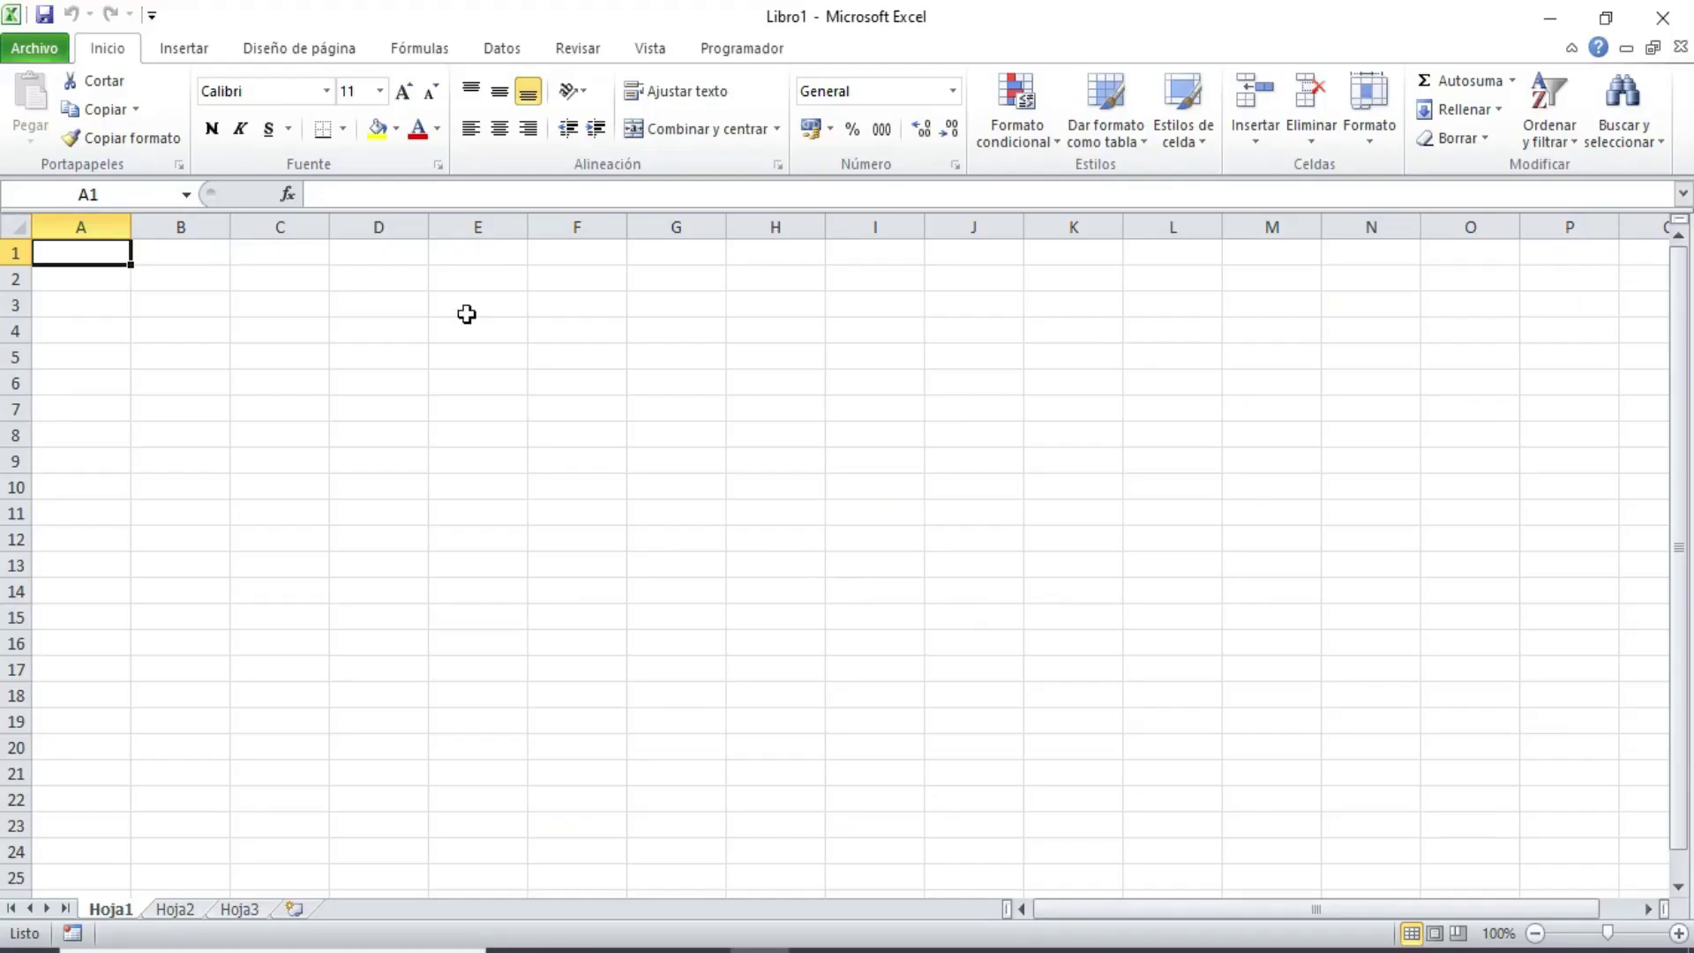
pyautogui.click(185, 332)
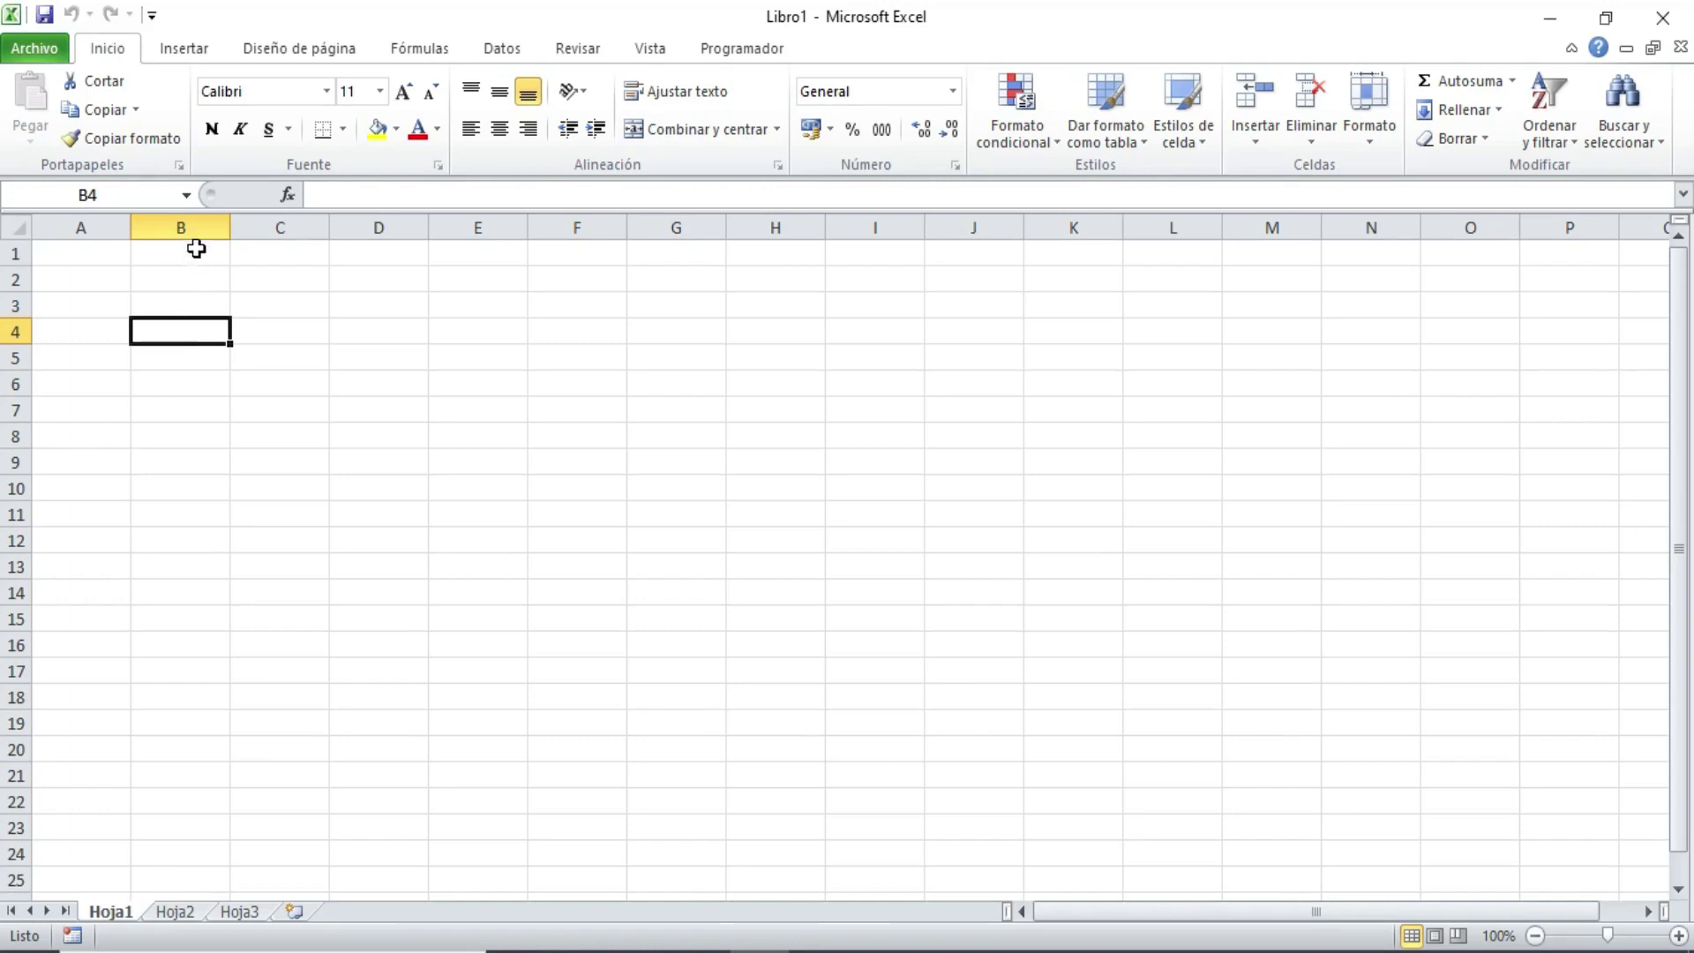
pyautogui.click(196, 225)
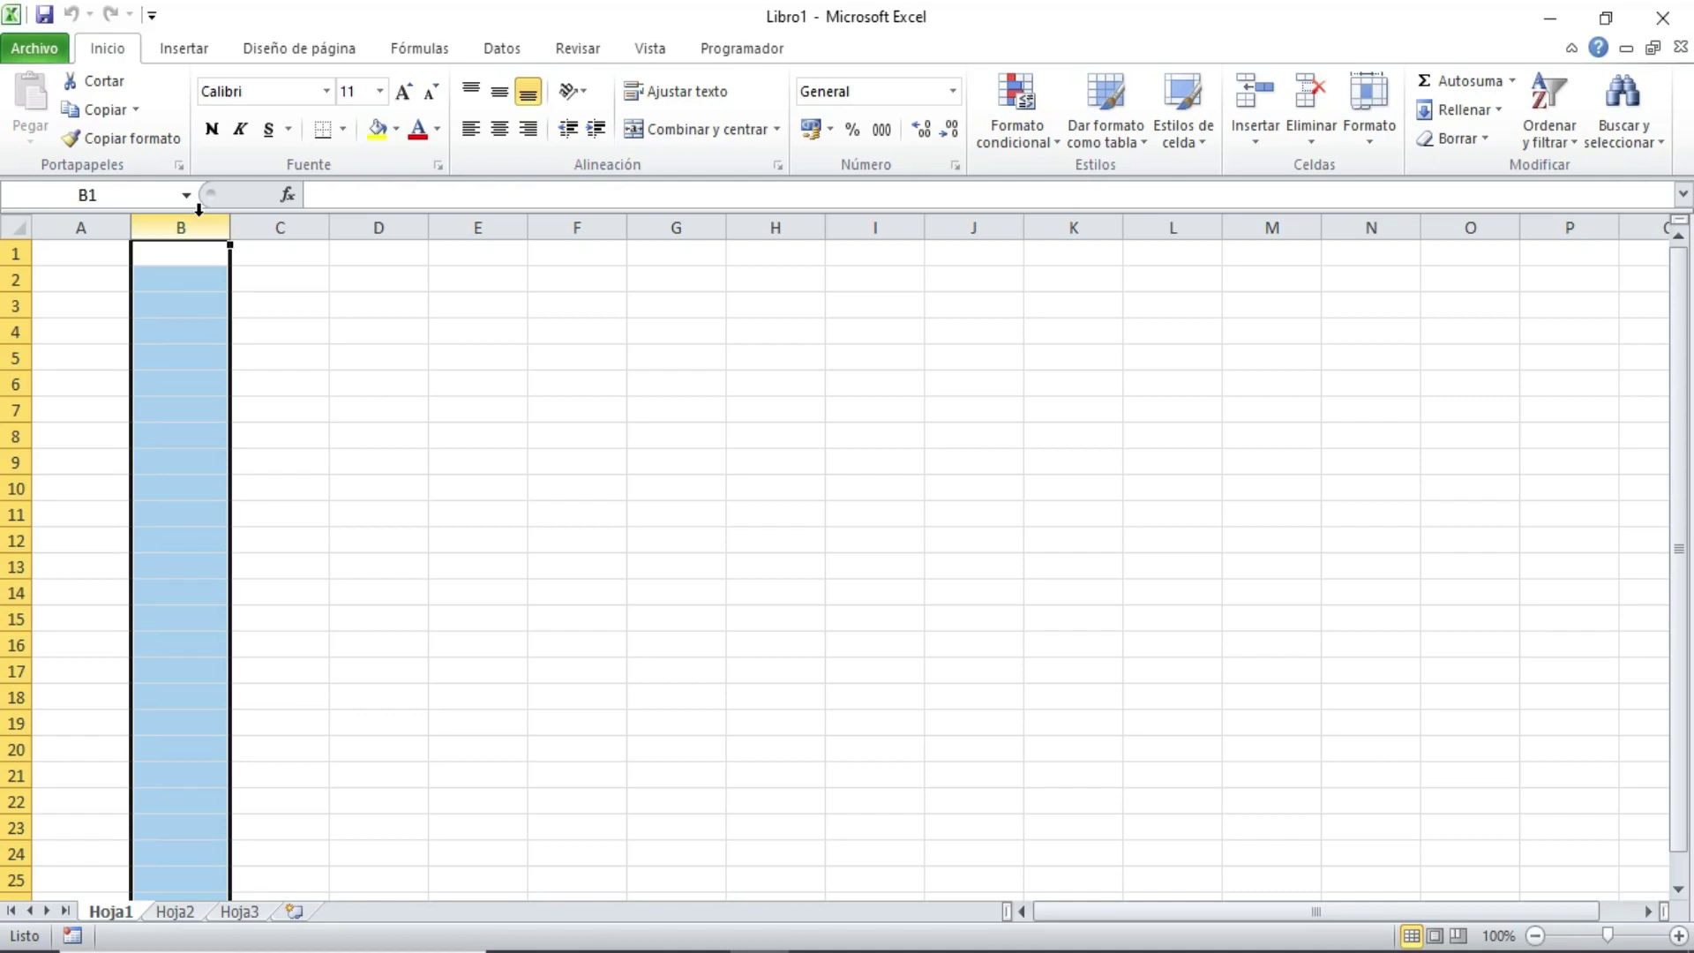
pyautogui.click(121, 252)
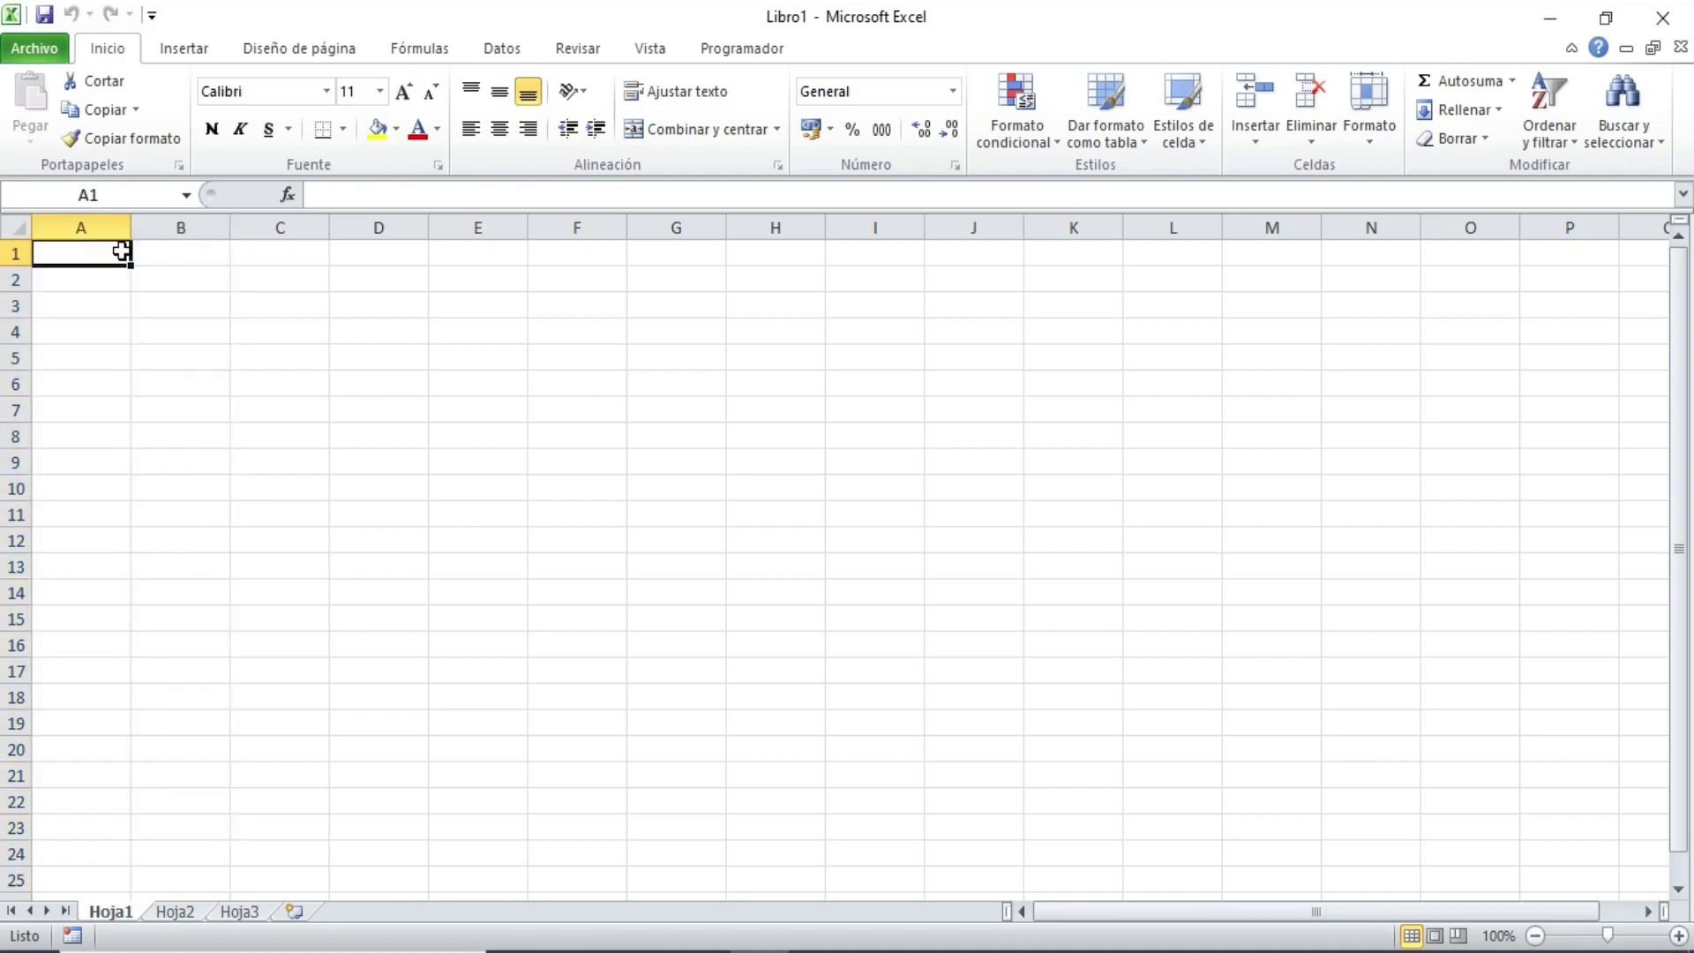
pyautogui.hotkey('ctrl', 'Right')
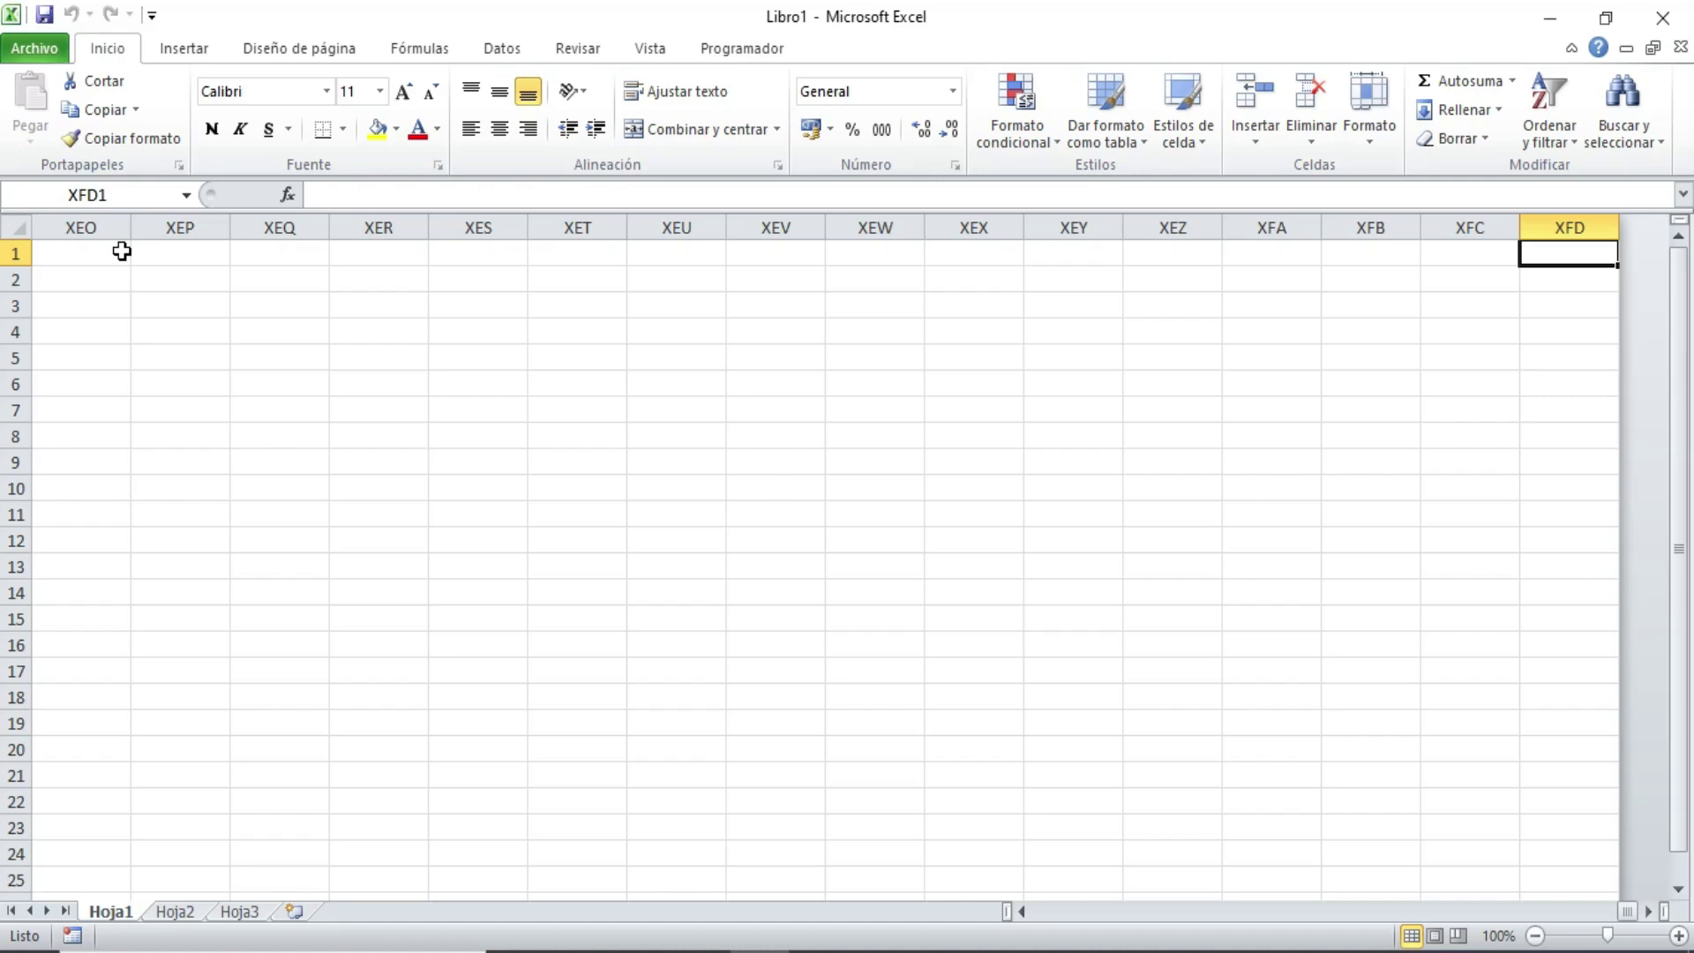
pyautogui.hotkey('ctrl', 'Left')
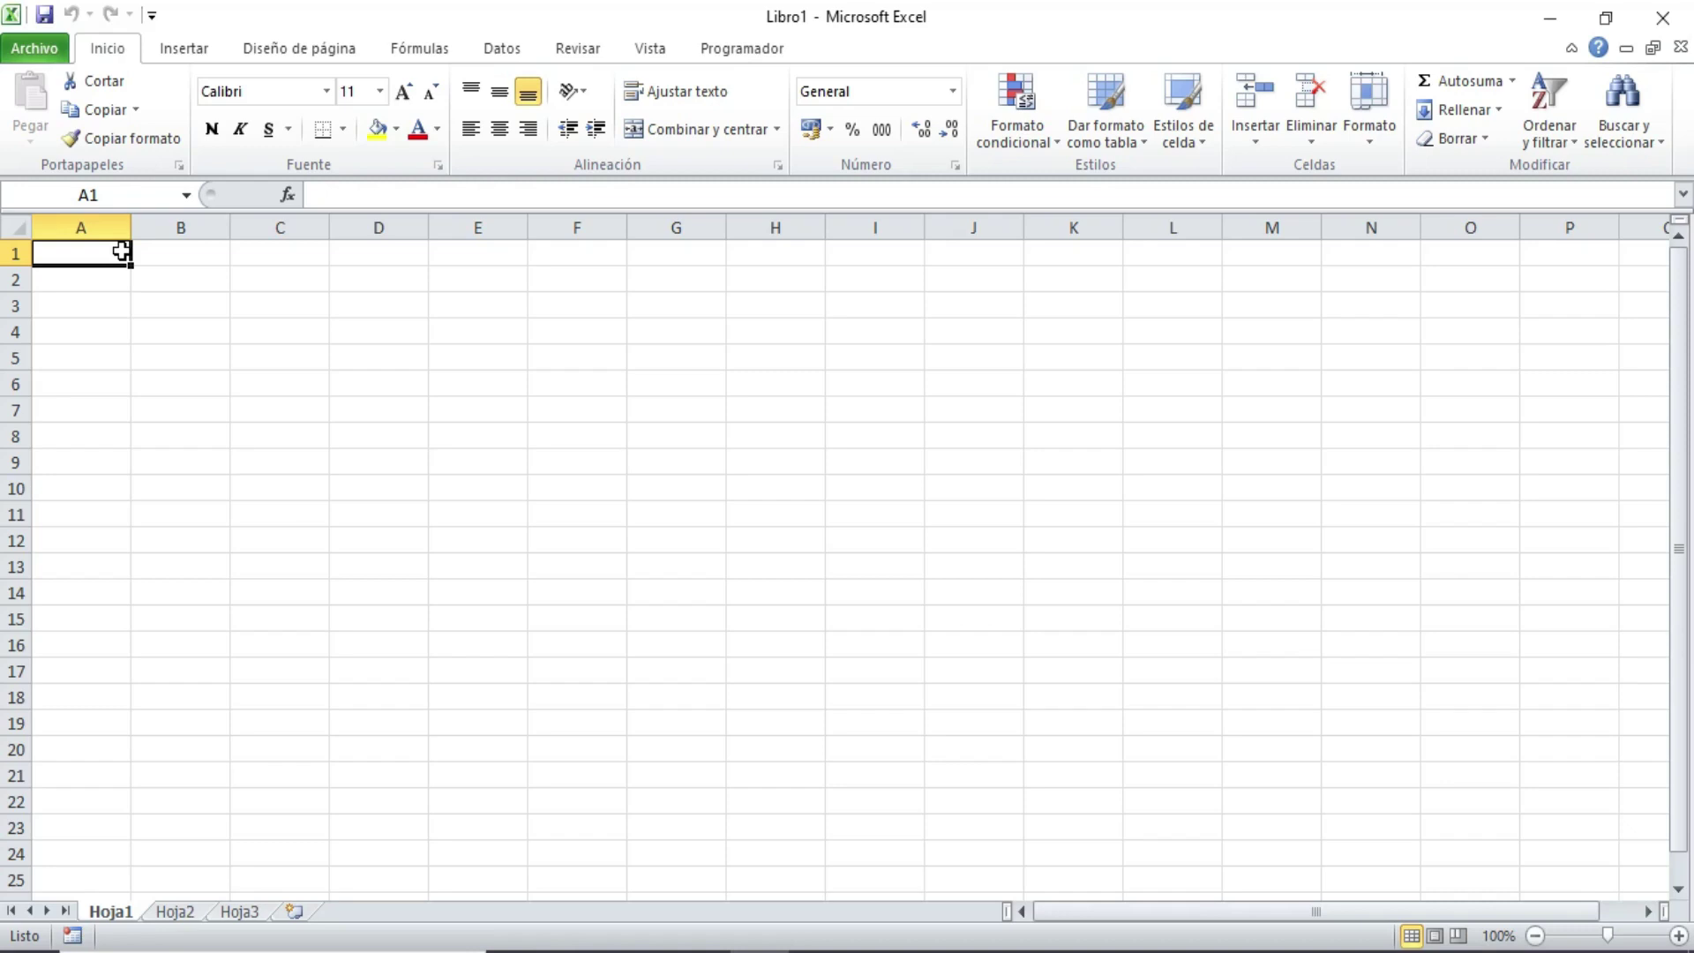
pyautogui.hotkey('ctrl', 'Down')
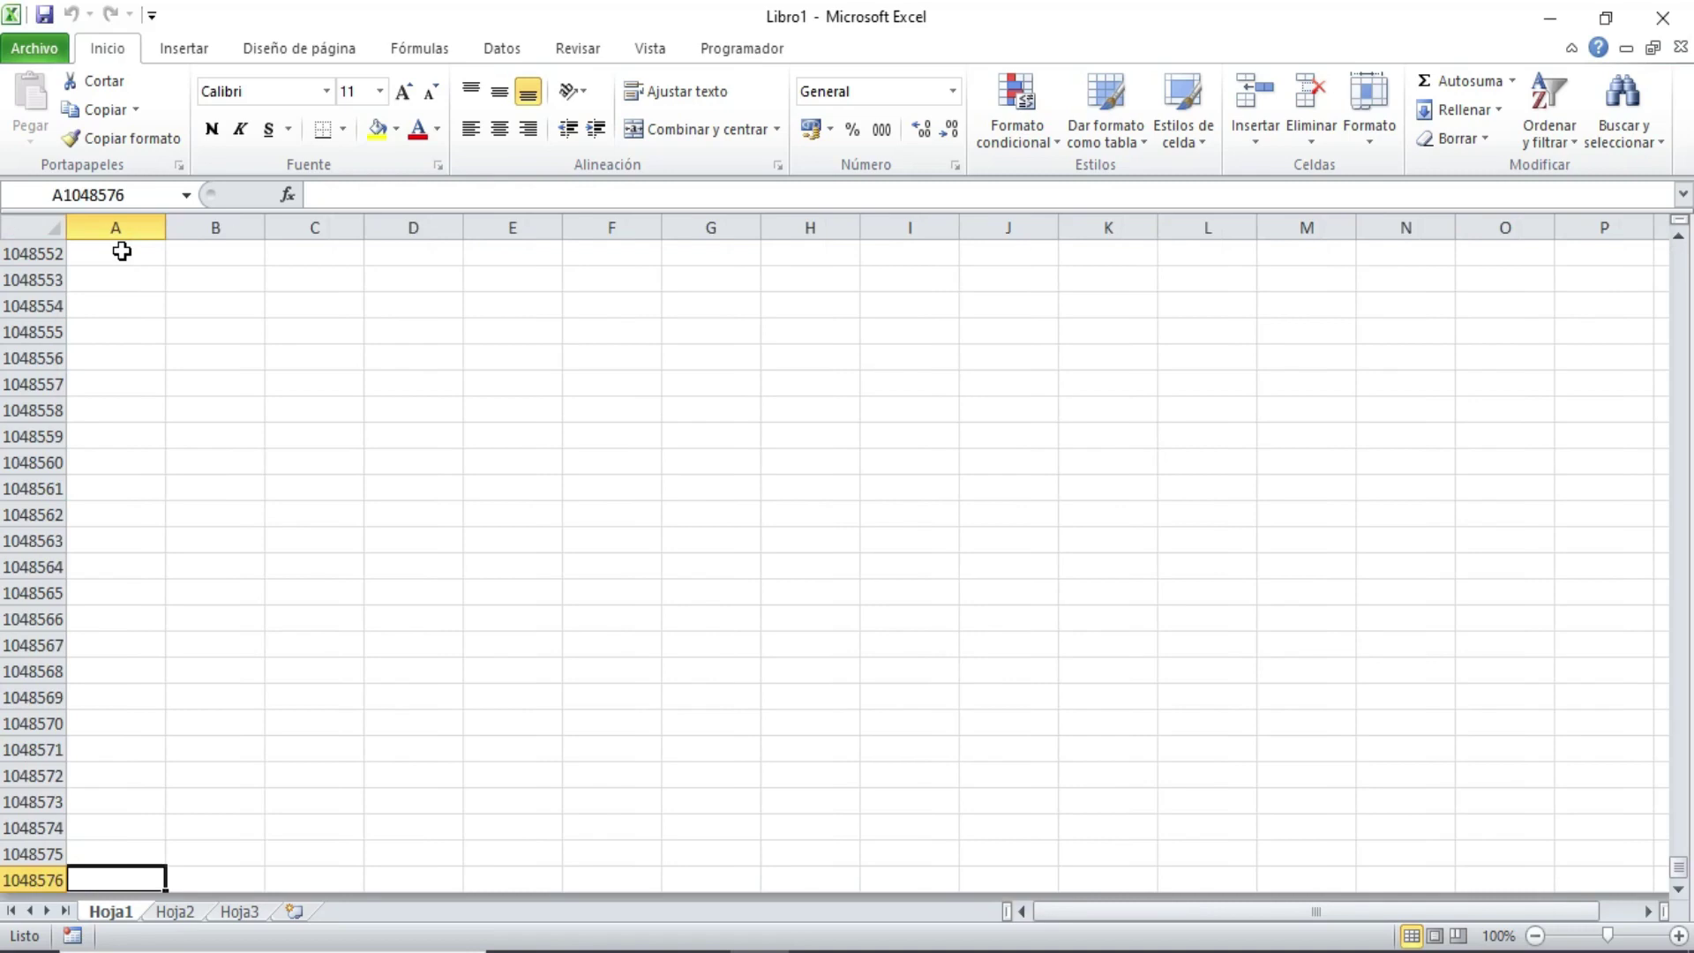
pyautogui.hotkey('ctrl', 'Up')
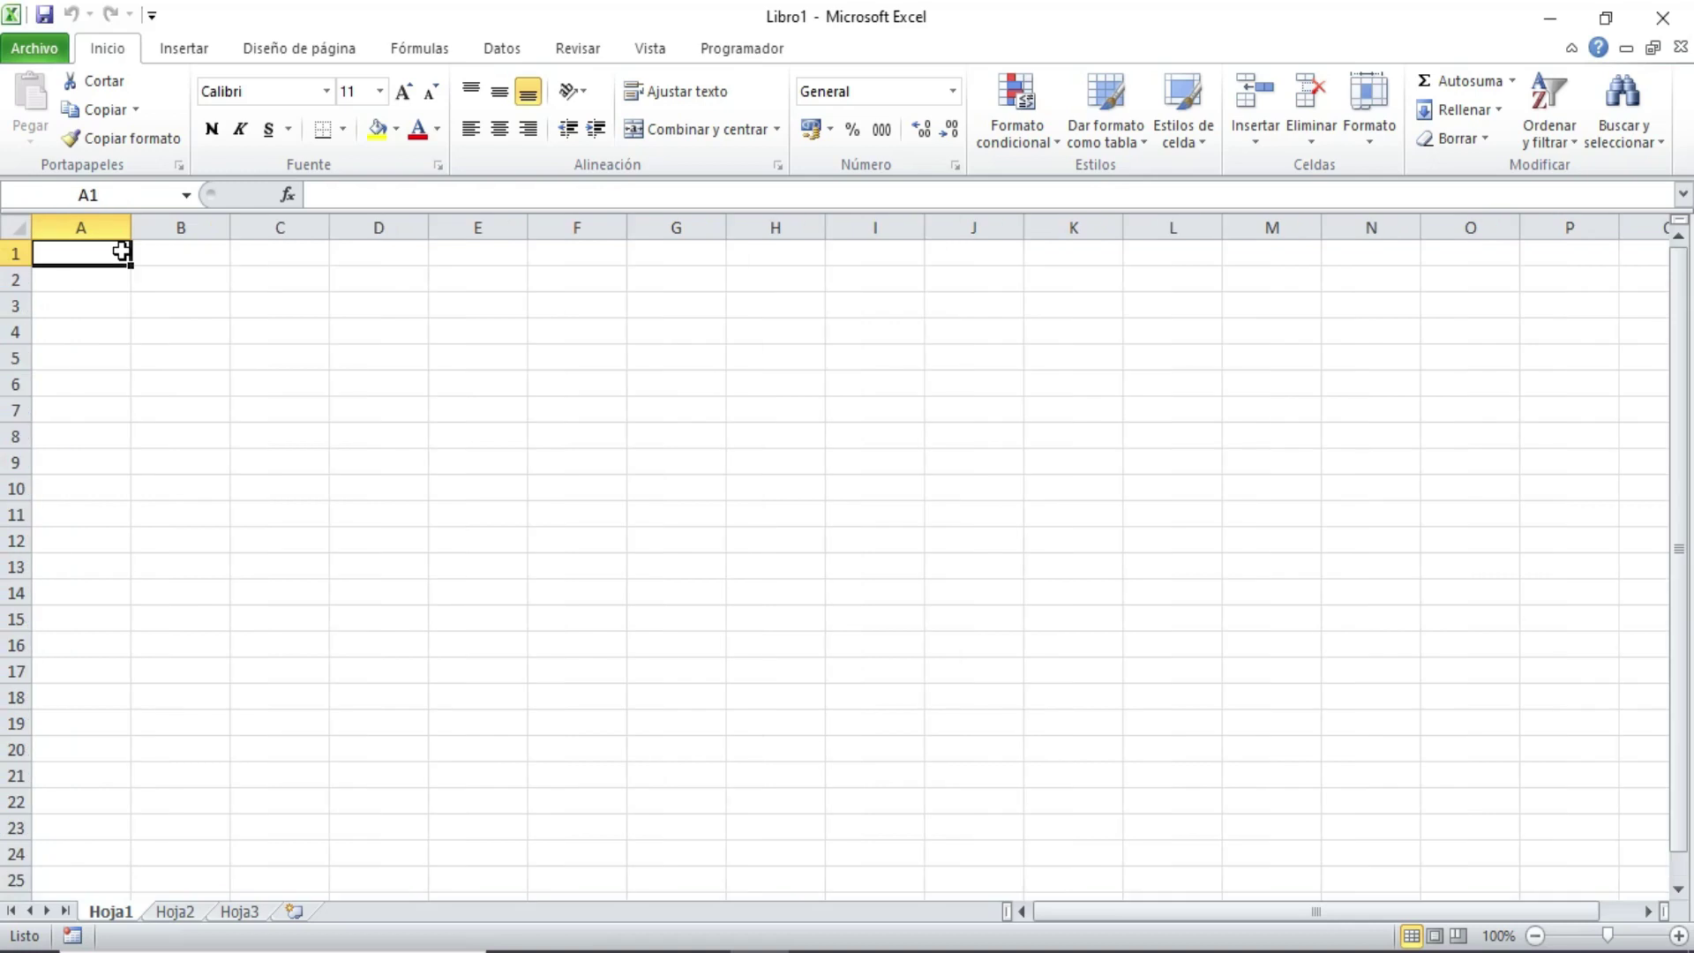
# - Look through sheets Hoja1–Hoja3 and try cell, row 3 and B2:B6 selections, ending on column B
pyautogui.click(122, 911)
pyautogui.click(173, 912)
pyautogui.click(255, 913)
pyautogui.click(99, 254)
pyautogui.click(185, 306)
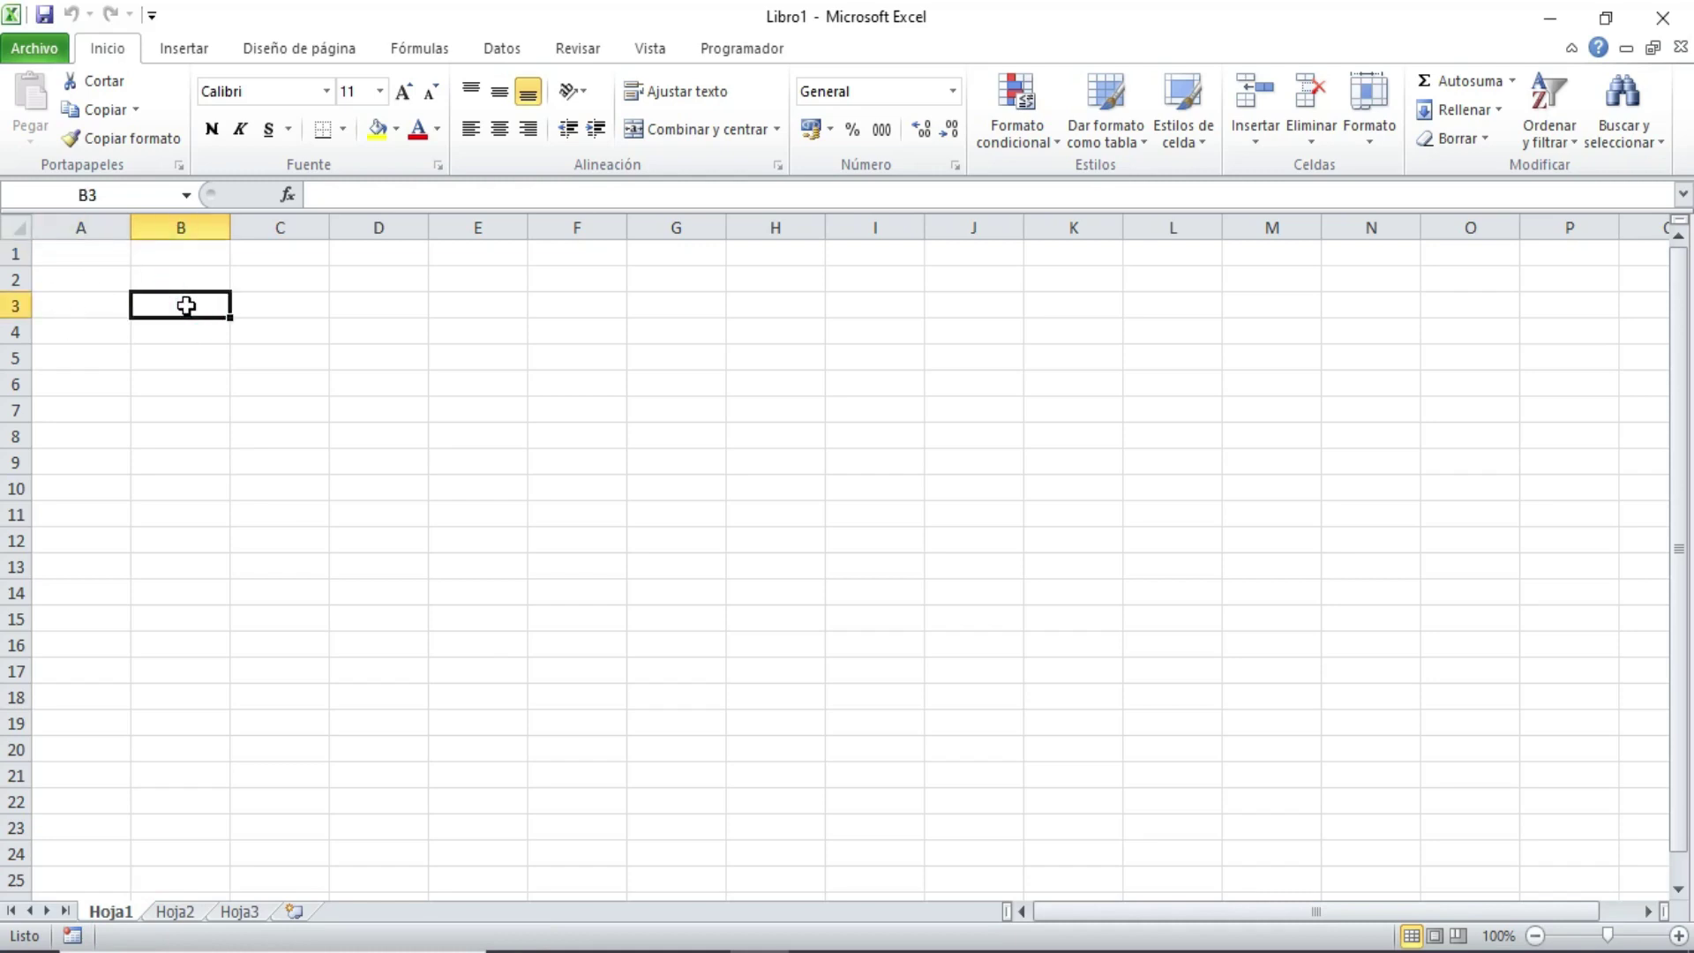
pyautogui.click(184, 228)
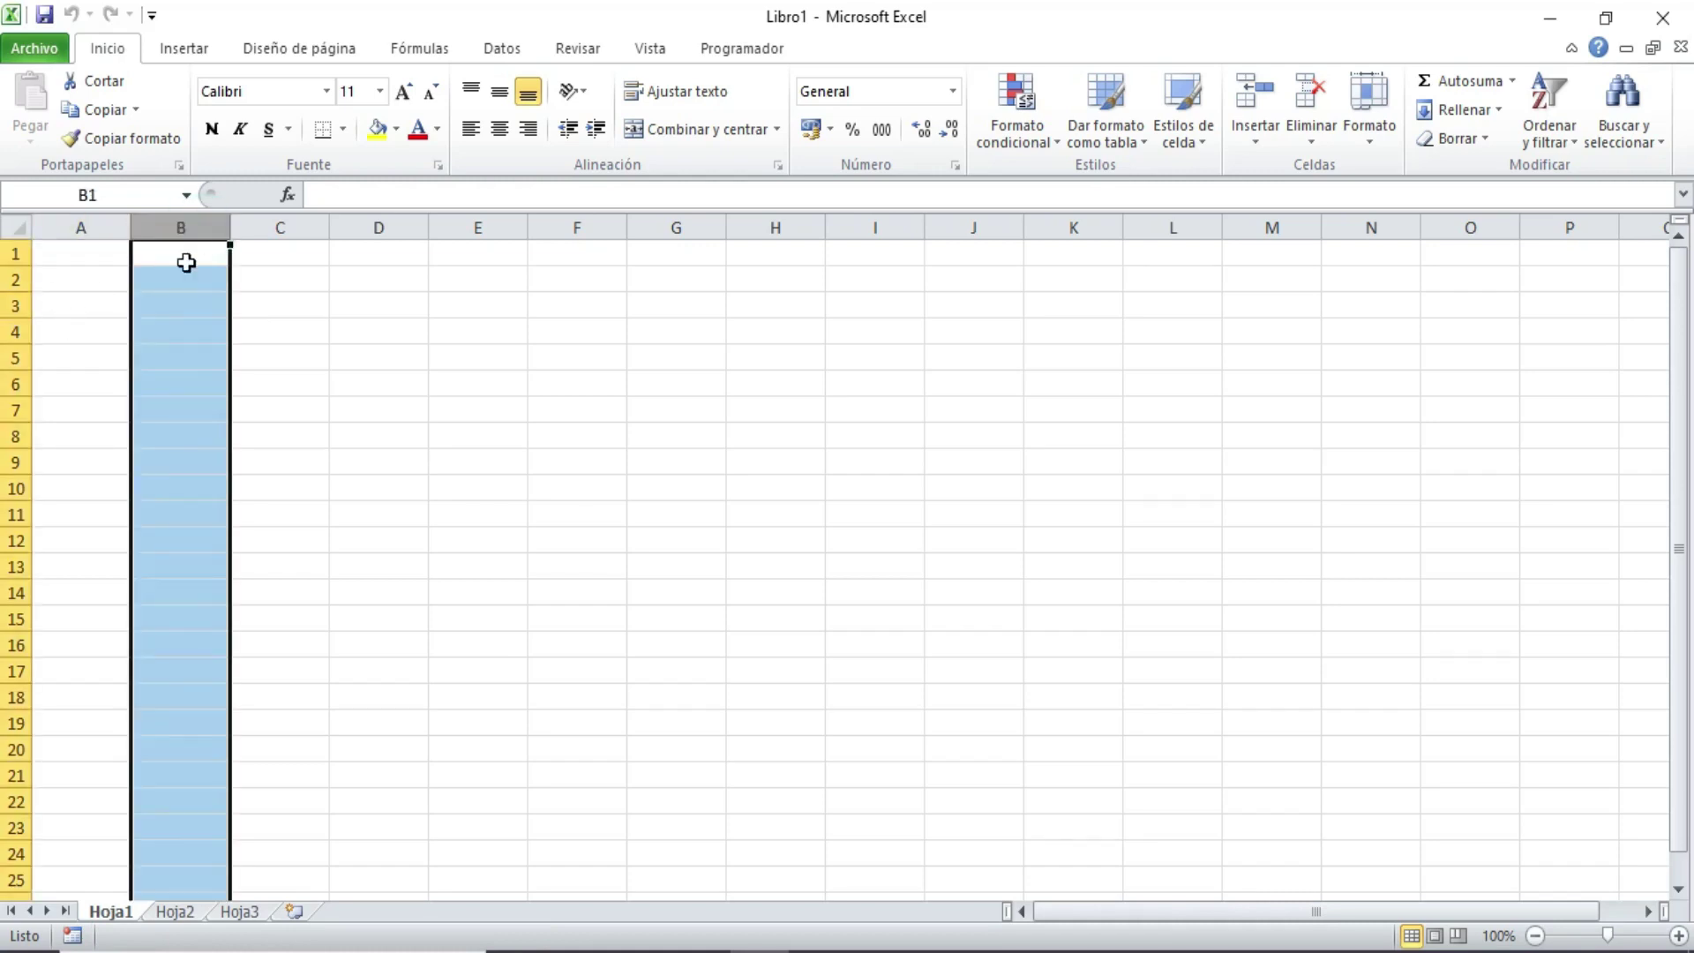
pyautogui.click(15, 315)
pyautogui.click(16, 305)
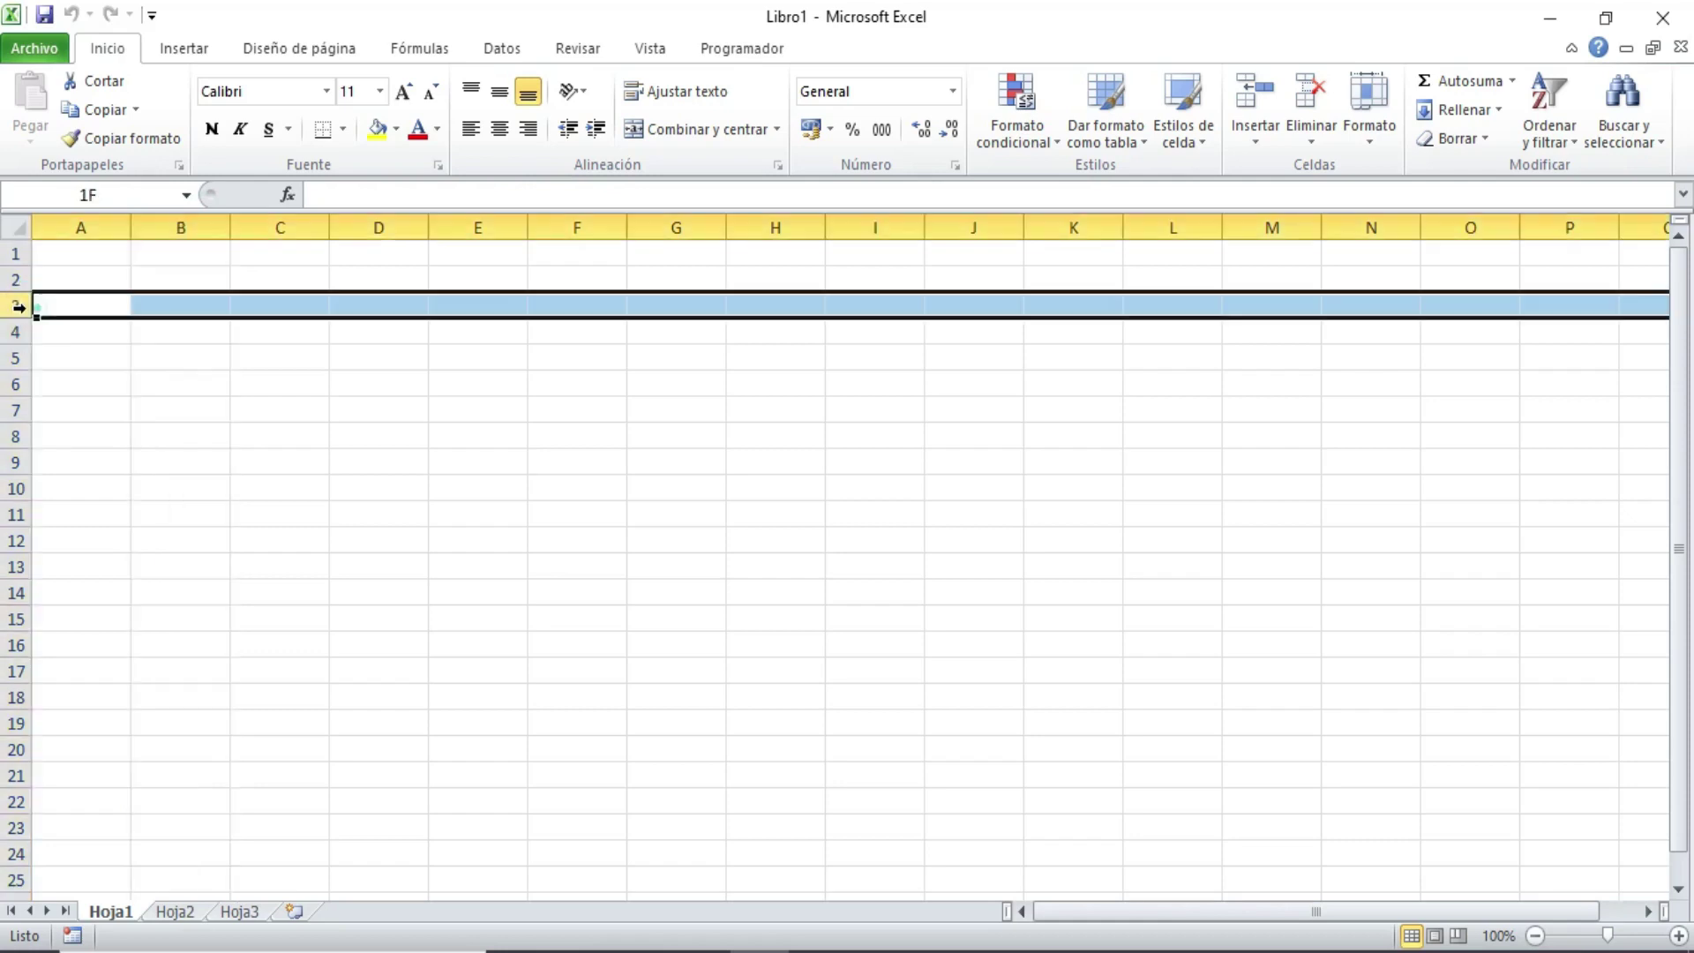
pyautogui.moveTo(204, 258); pyautogui.dragTo(181, 383)
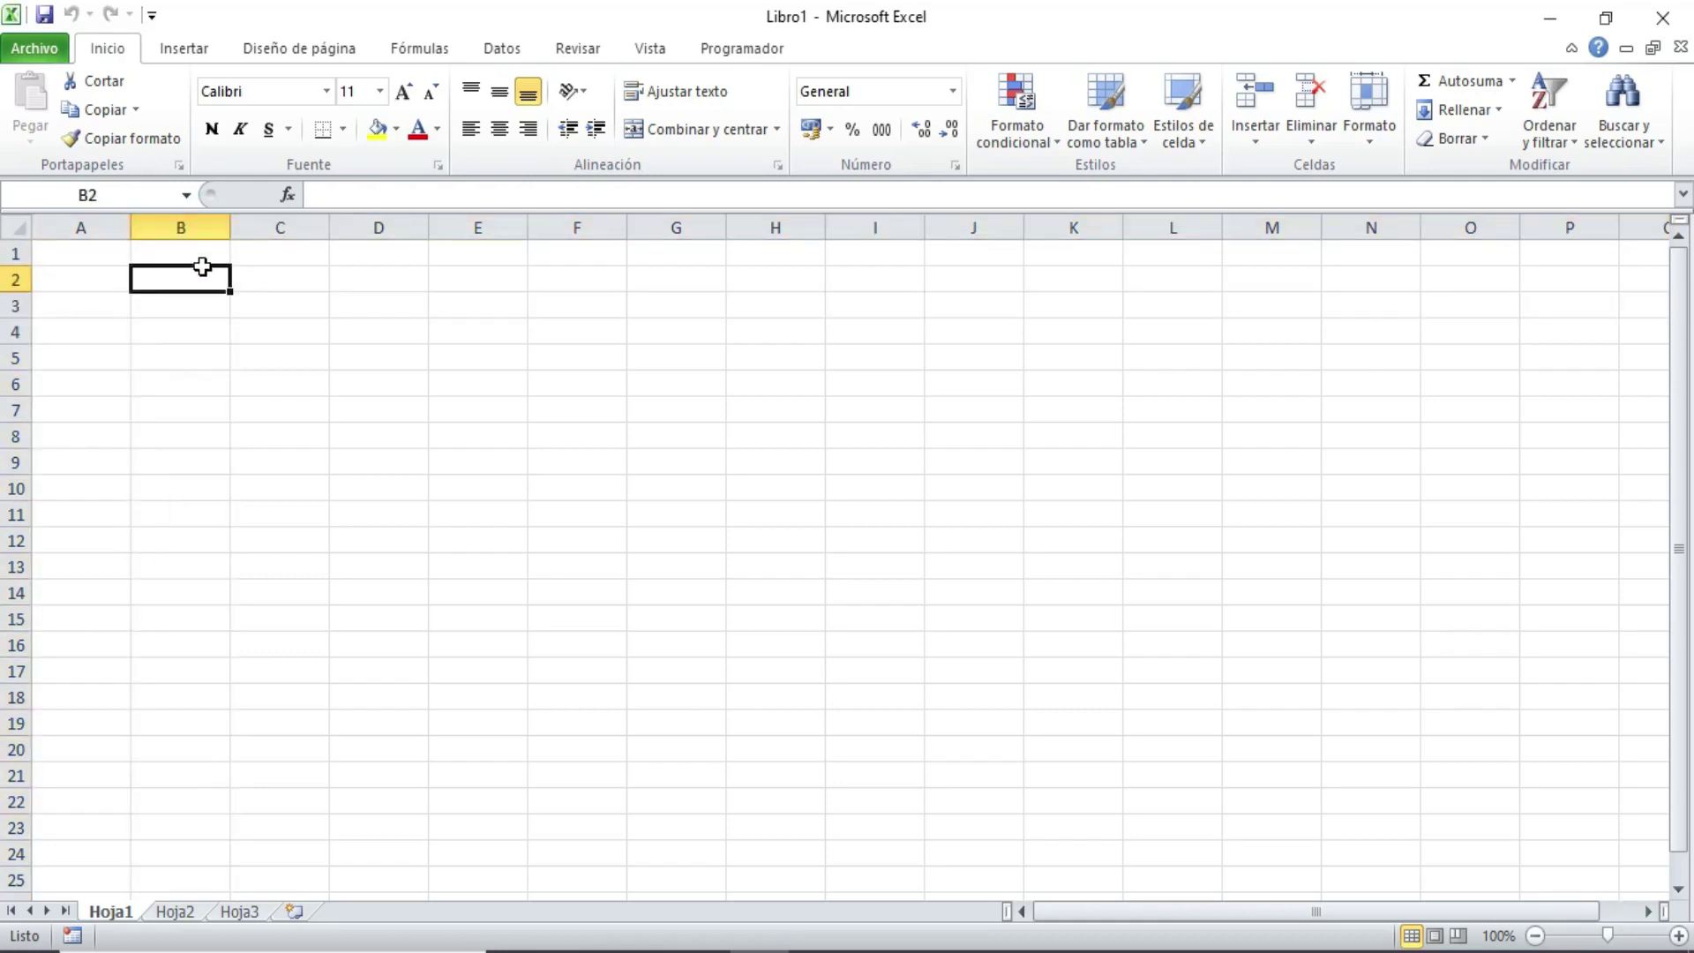
pyautogui.click(181, 227)
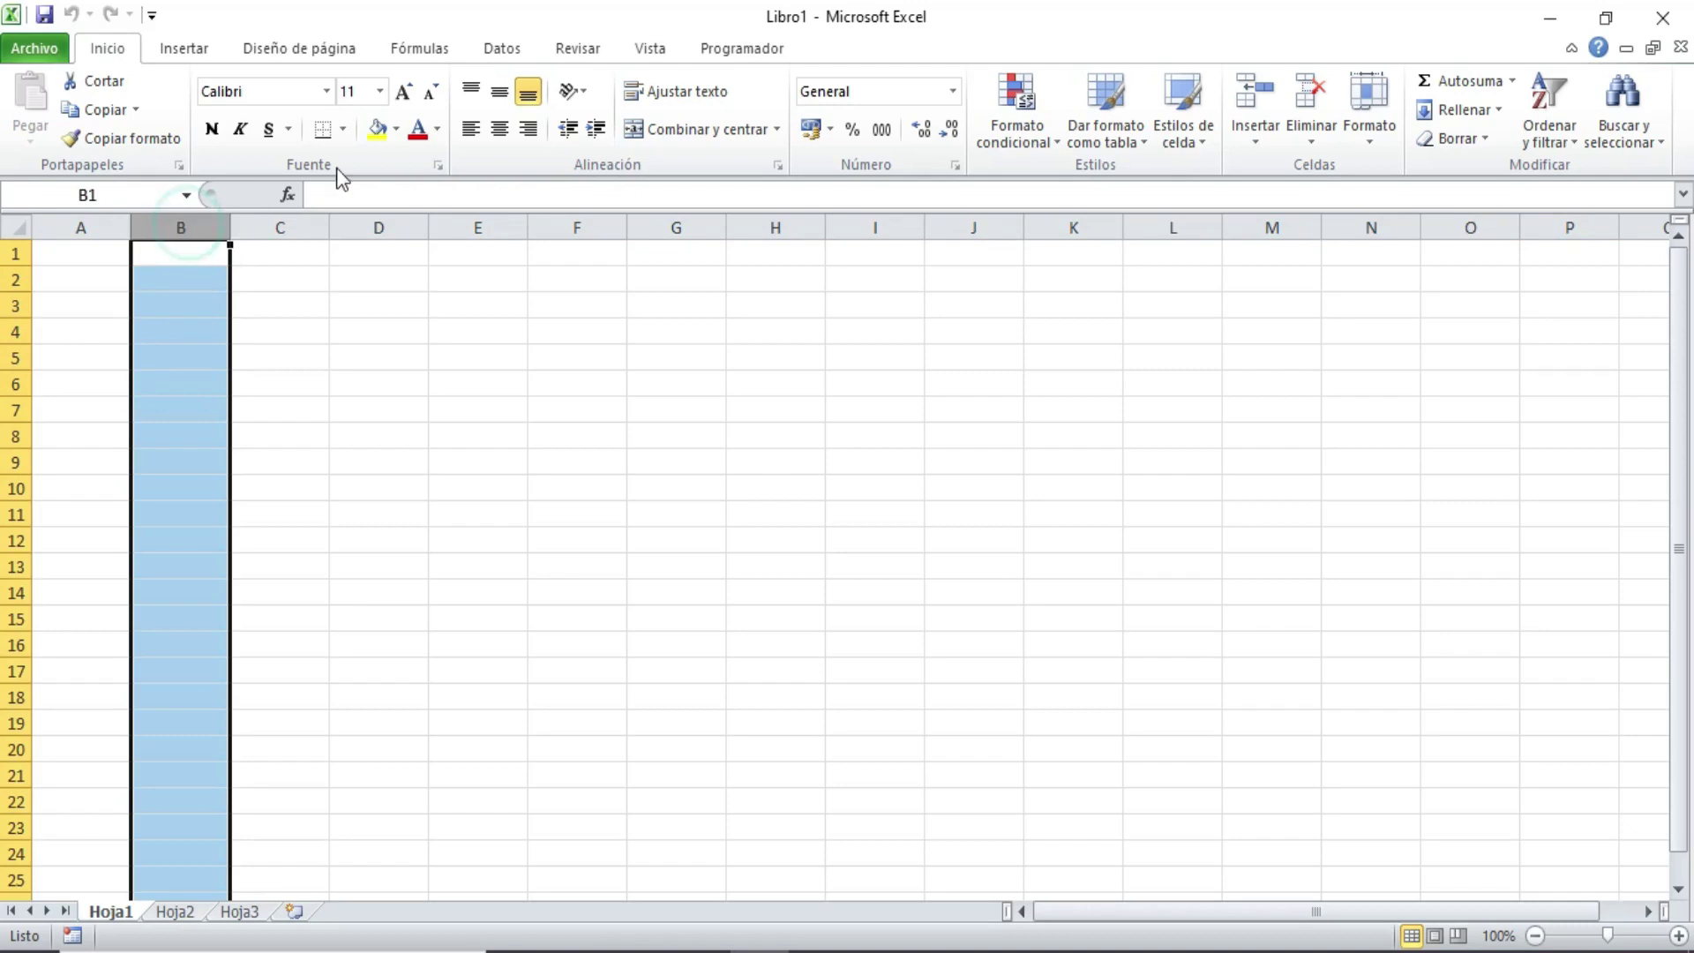
# - Fill column B and row 5 with medium blue, forming a cross at cell B5
pyautogui.click(399, 132)
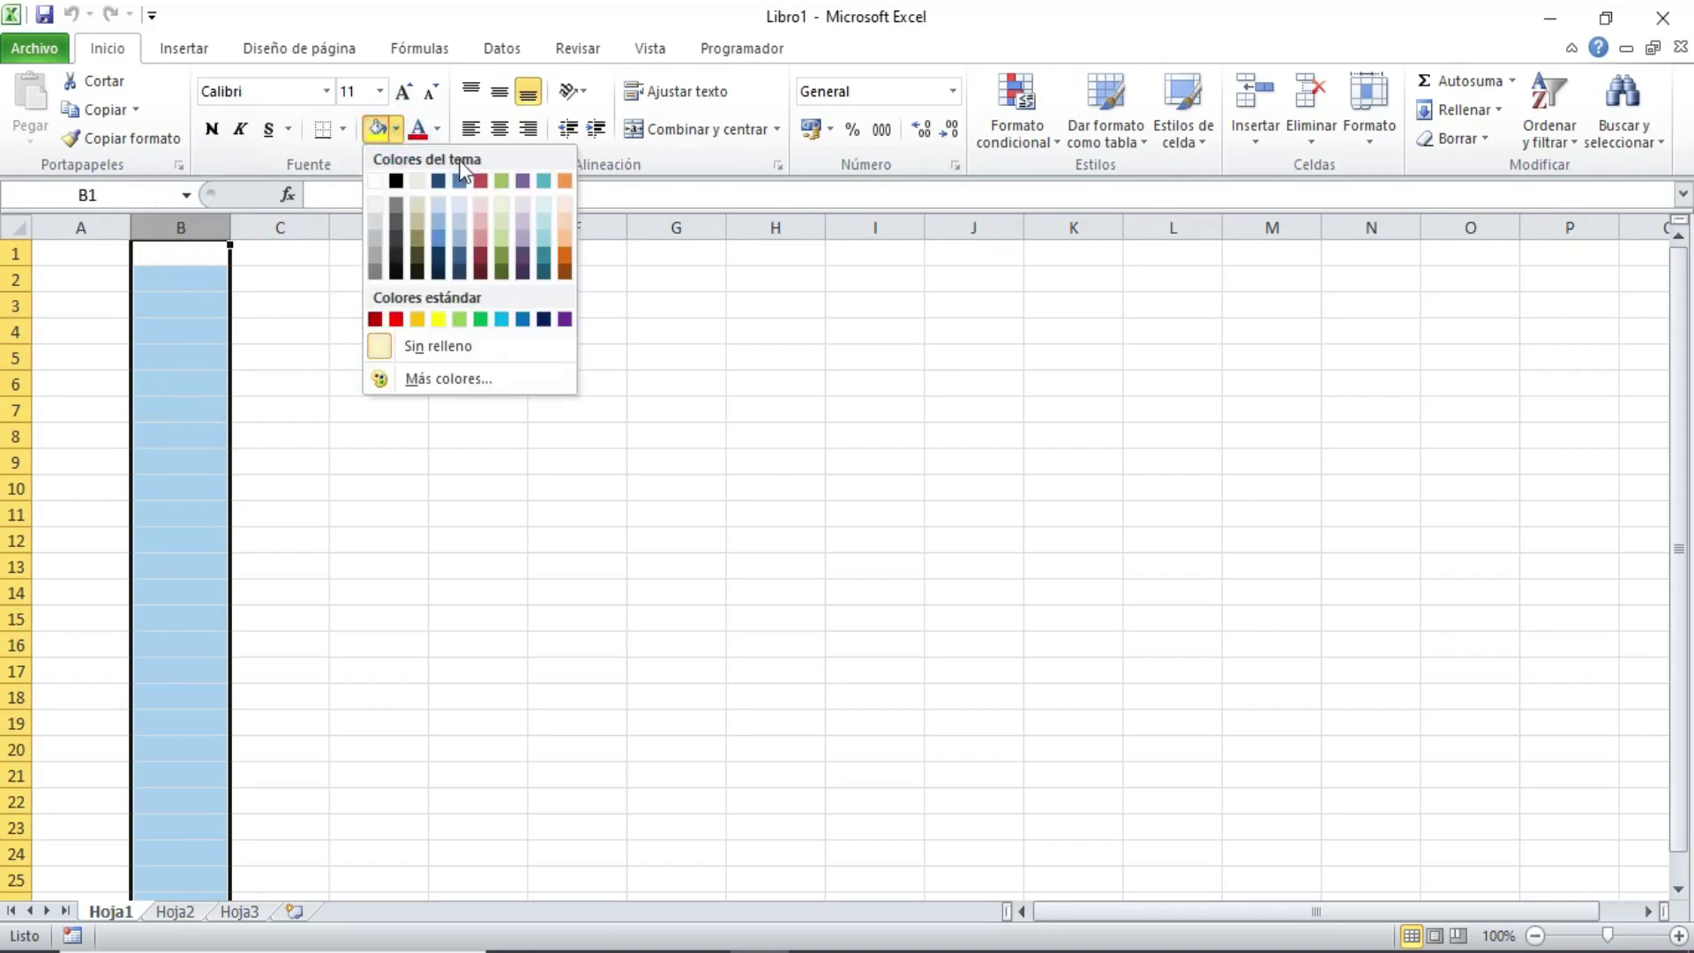
pyautogui.click(437, 235)
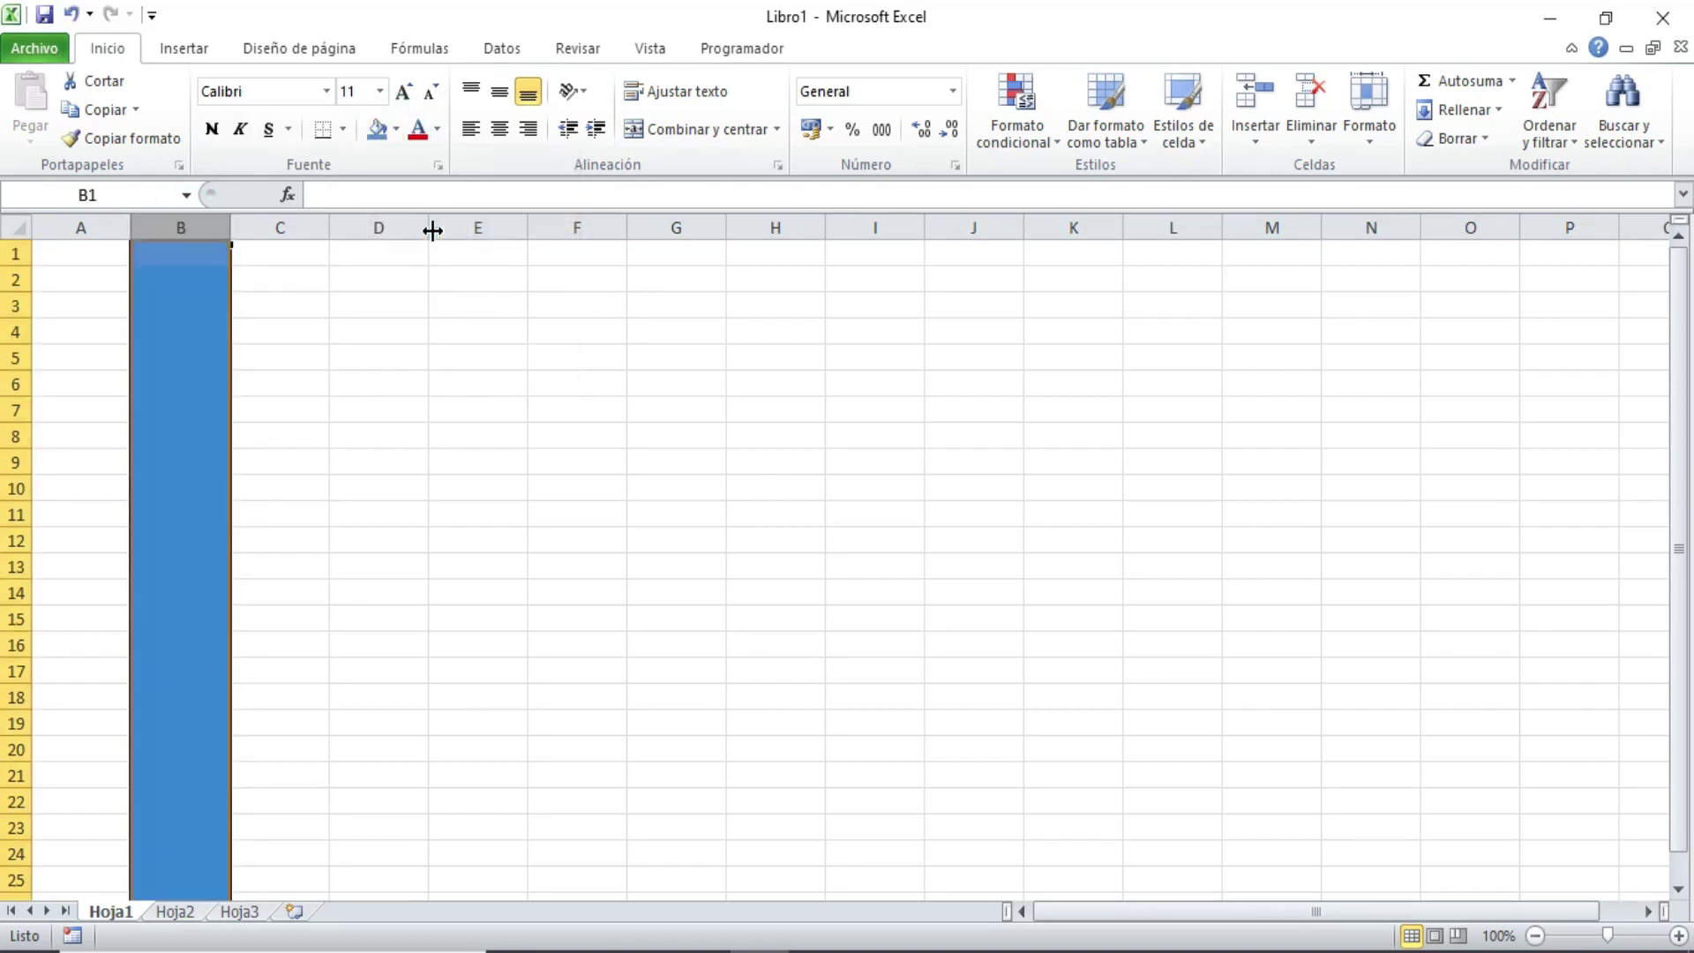
pyautogui.click(16, 358)
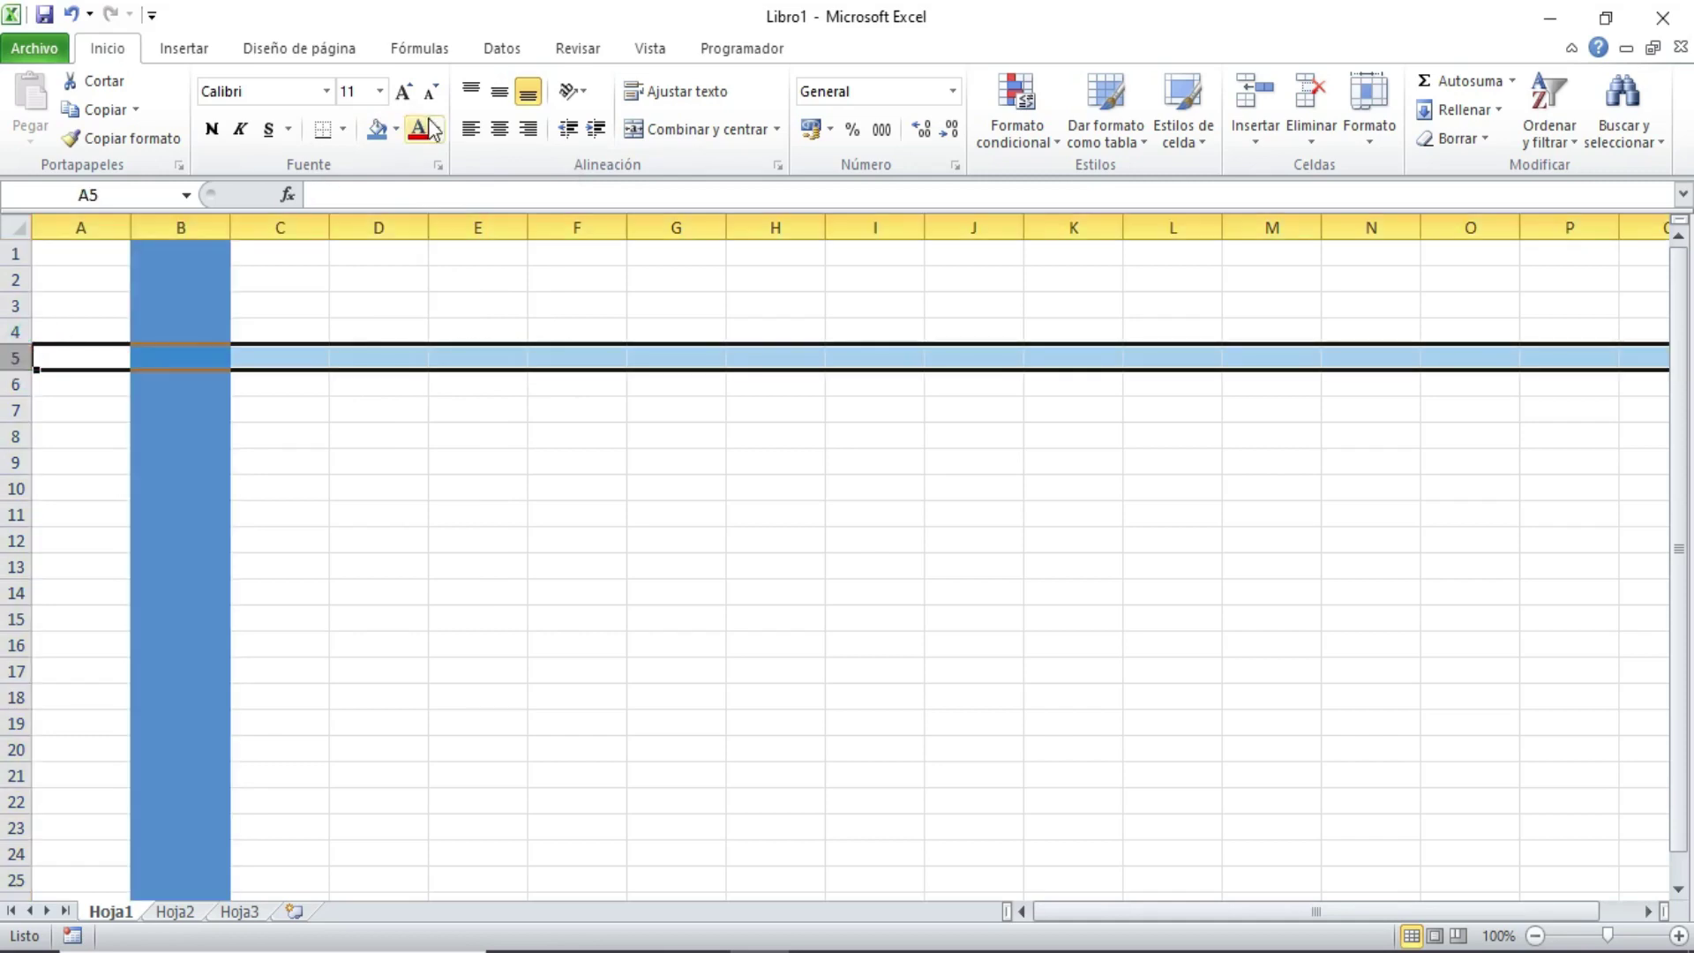
pyautogui.click(378, 132)
pyautogui.click(86, 358)
pyautogui.click(168, 360)
pyautogui.click(16, 359)
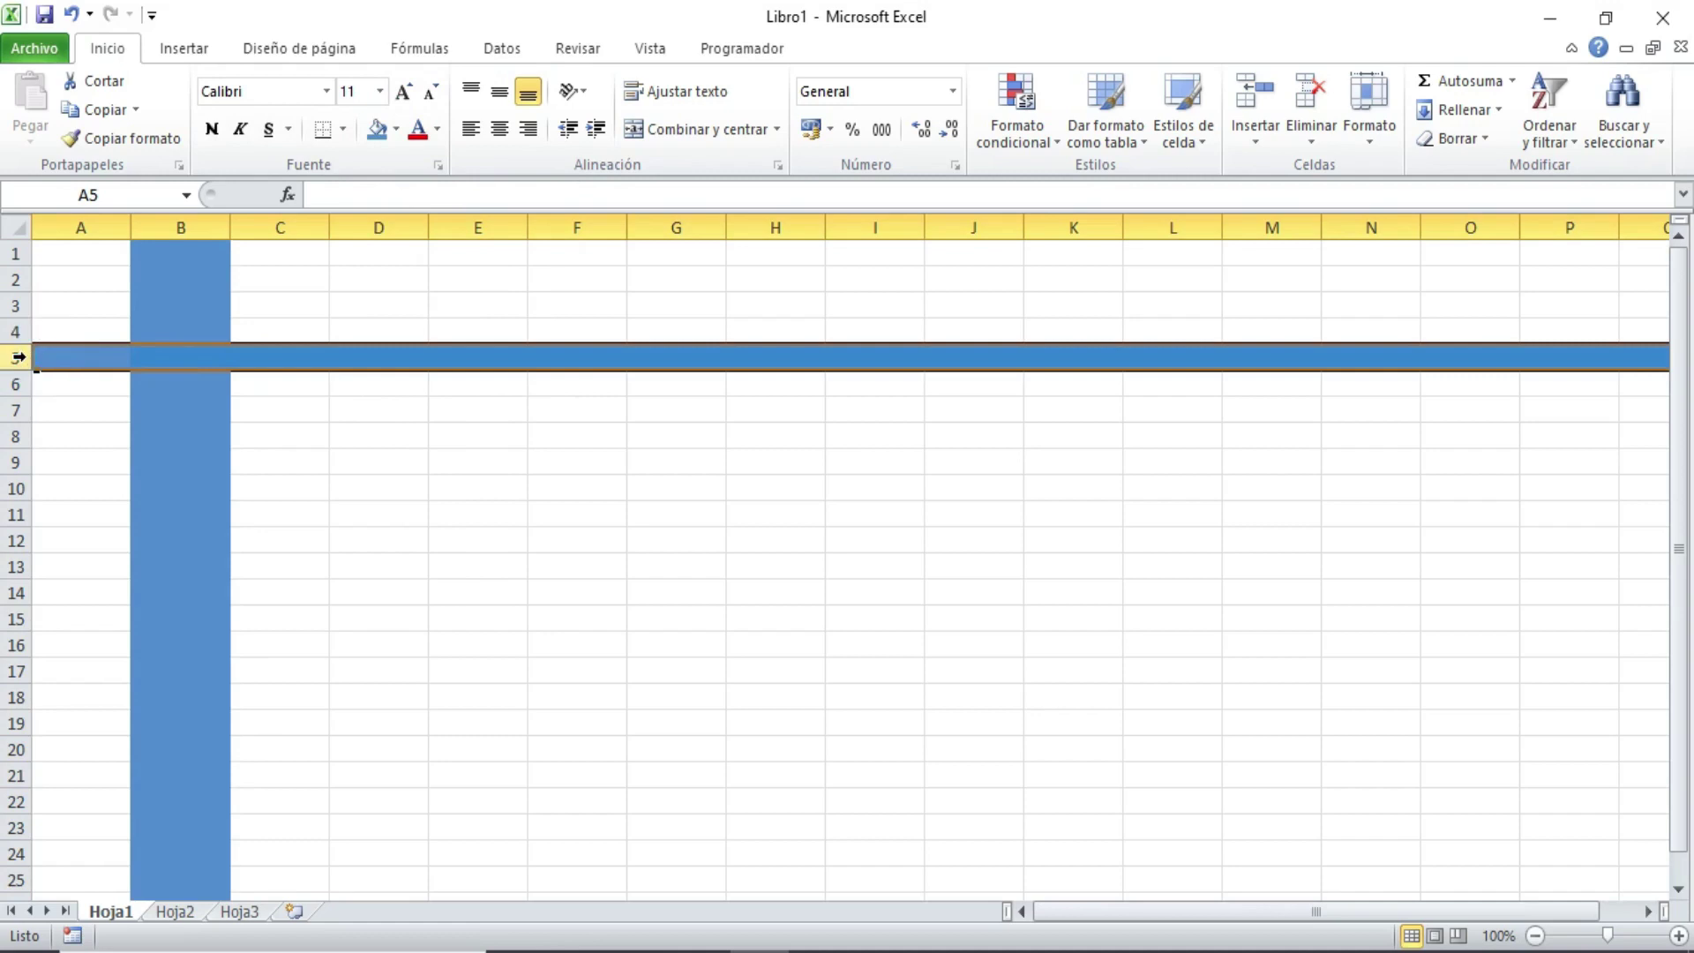
pyautogui.click(180, 227)
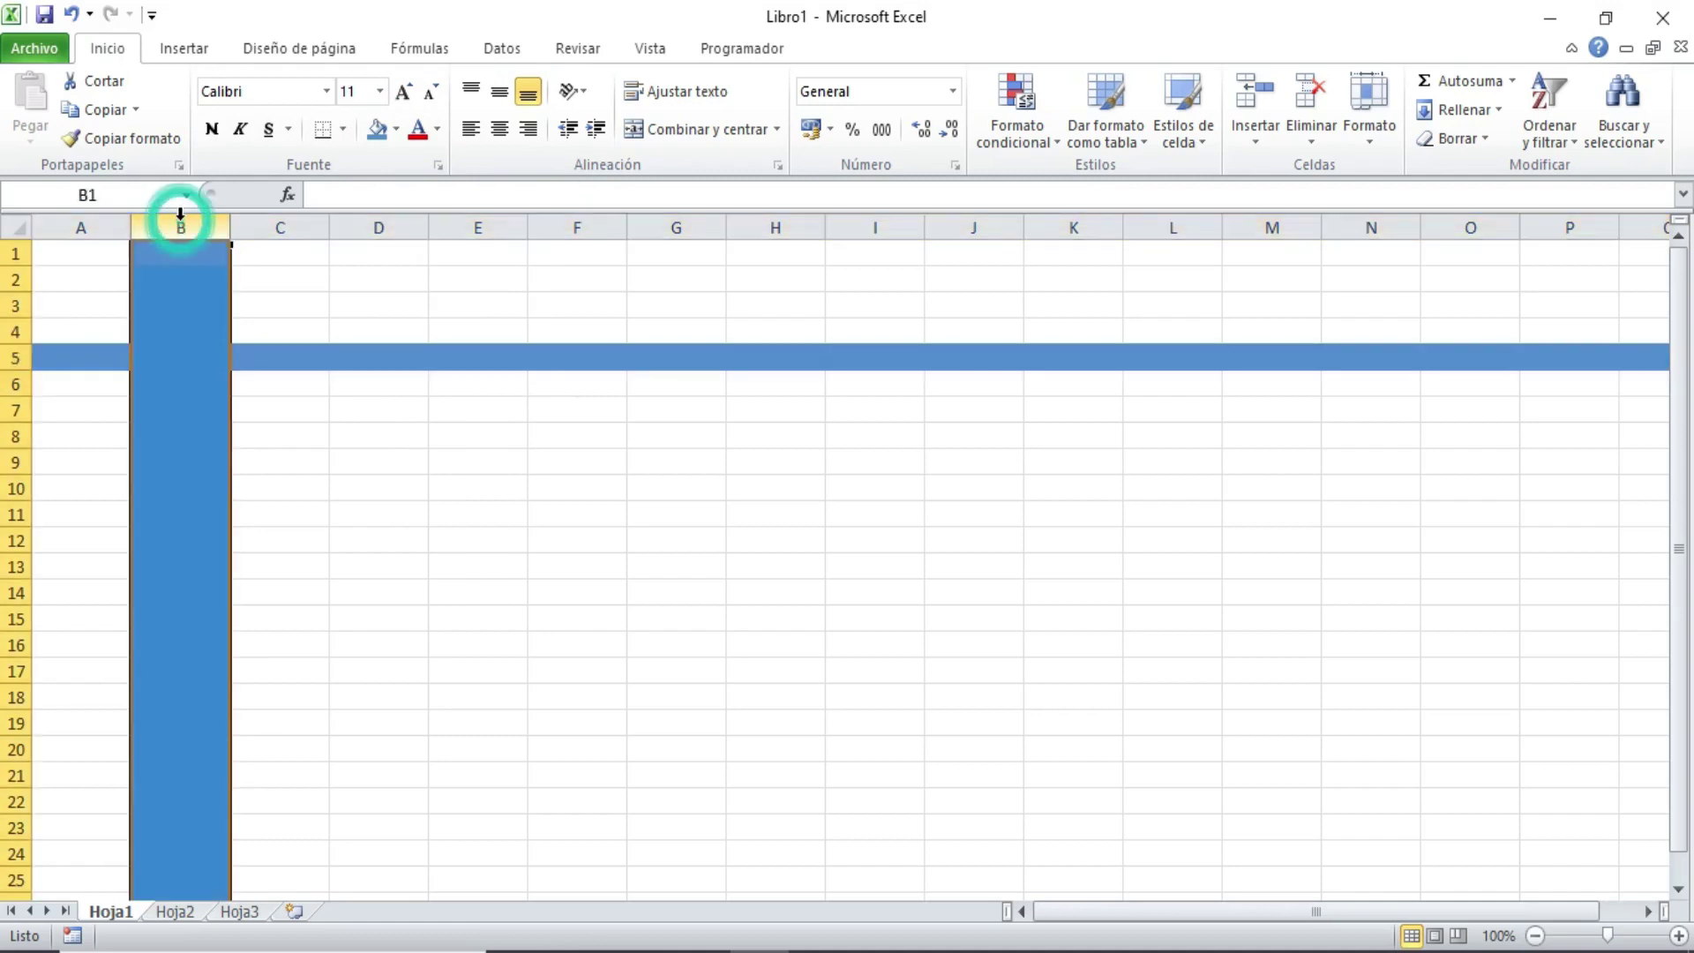
pyautogui.click(165, 360)
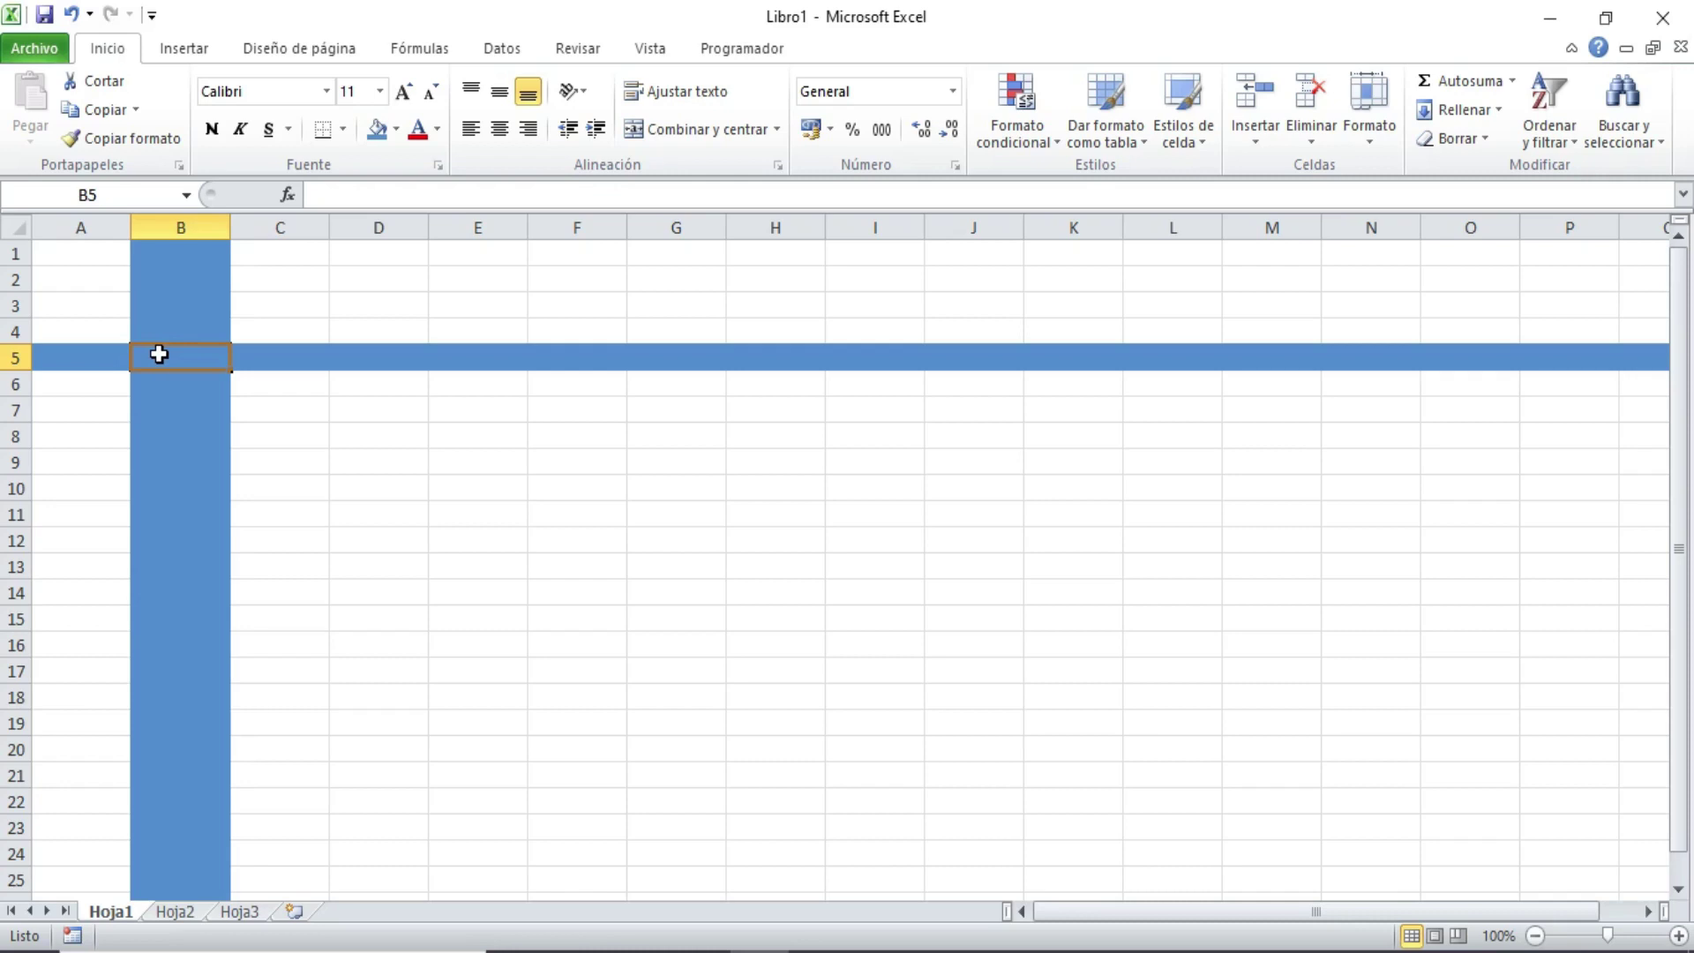
pyautogui.scroll(5, 159, 354)
pyautogui.click(355, 466)
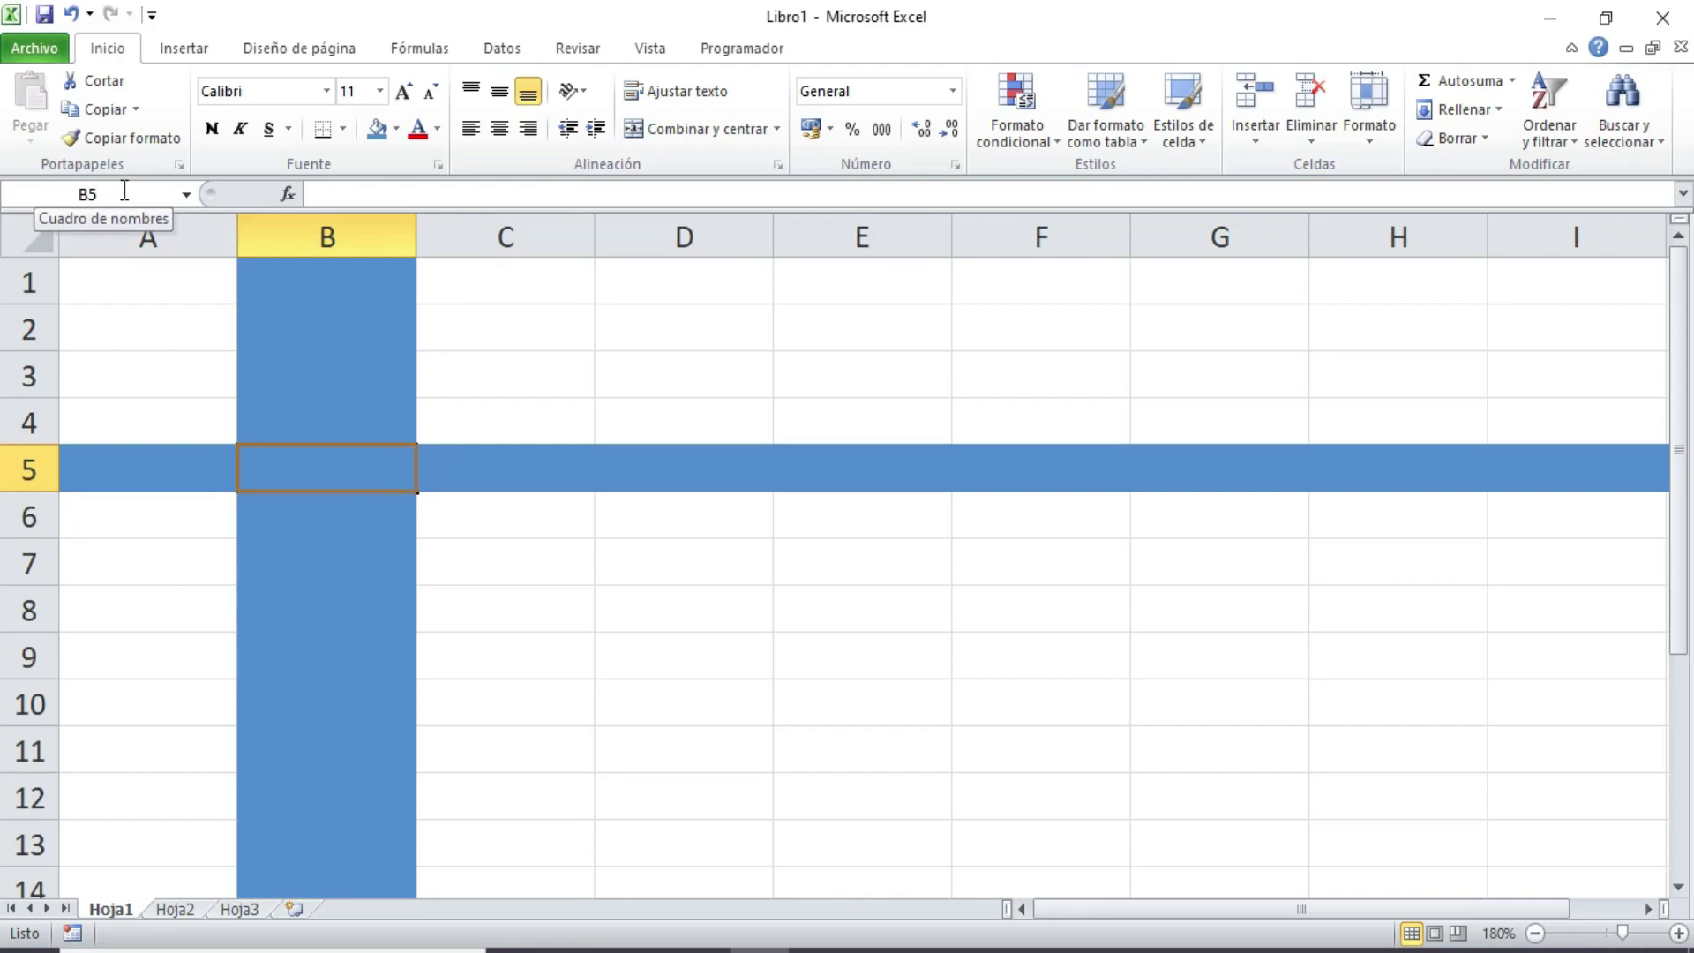
pyautogui.click(344, 456)
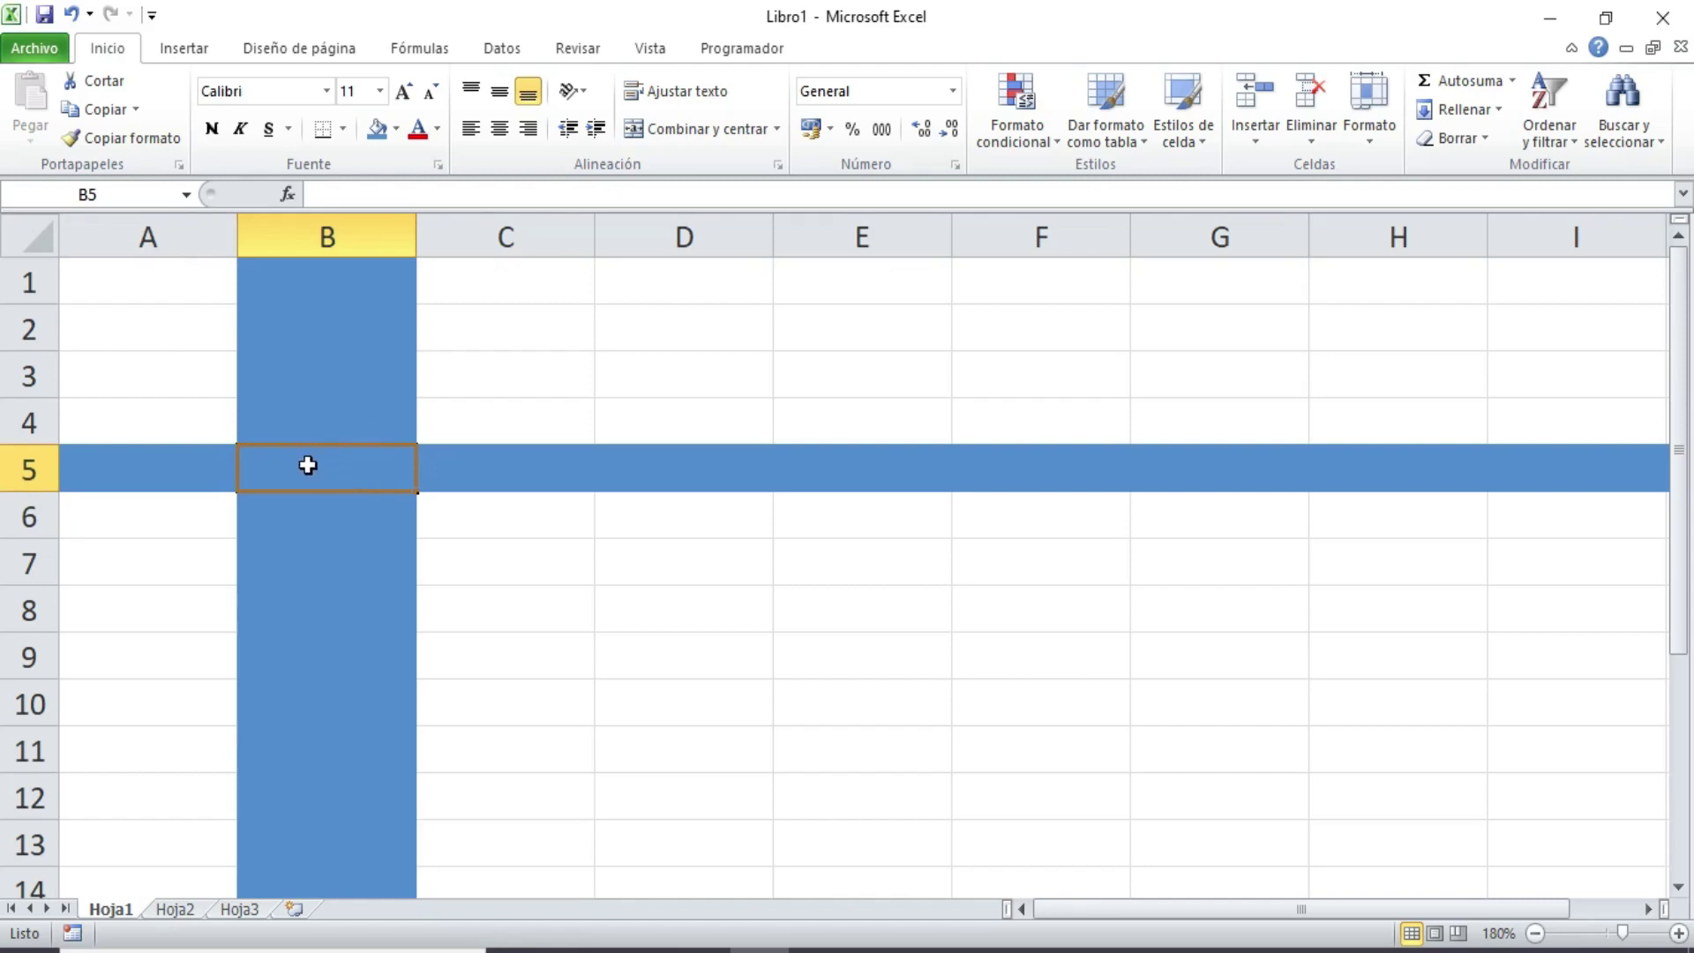
pyautogui.click(909, 378)
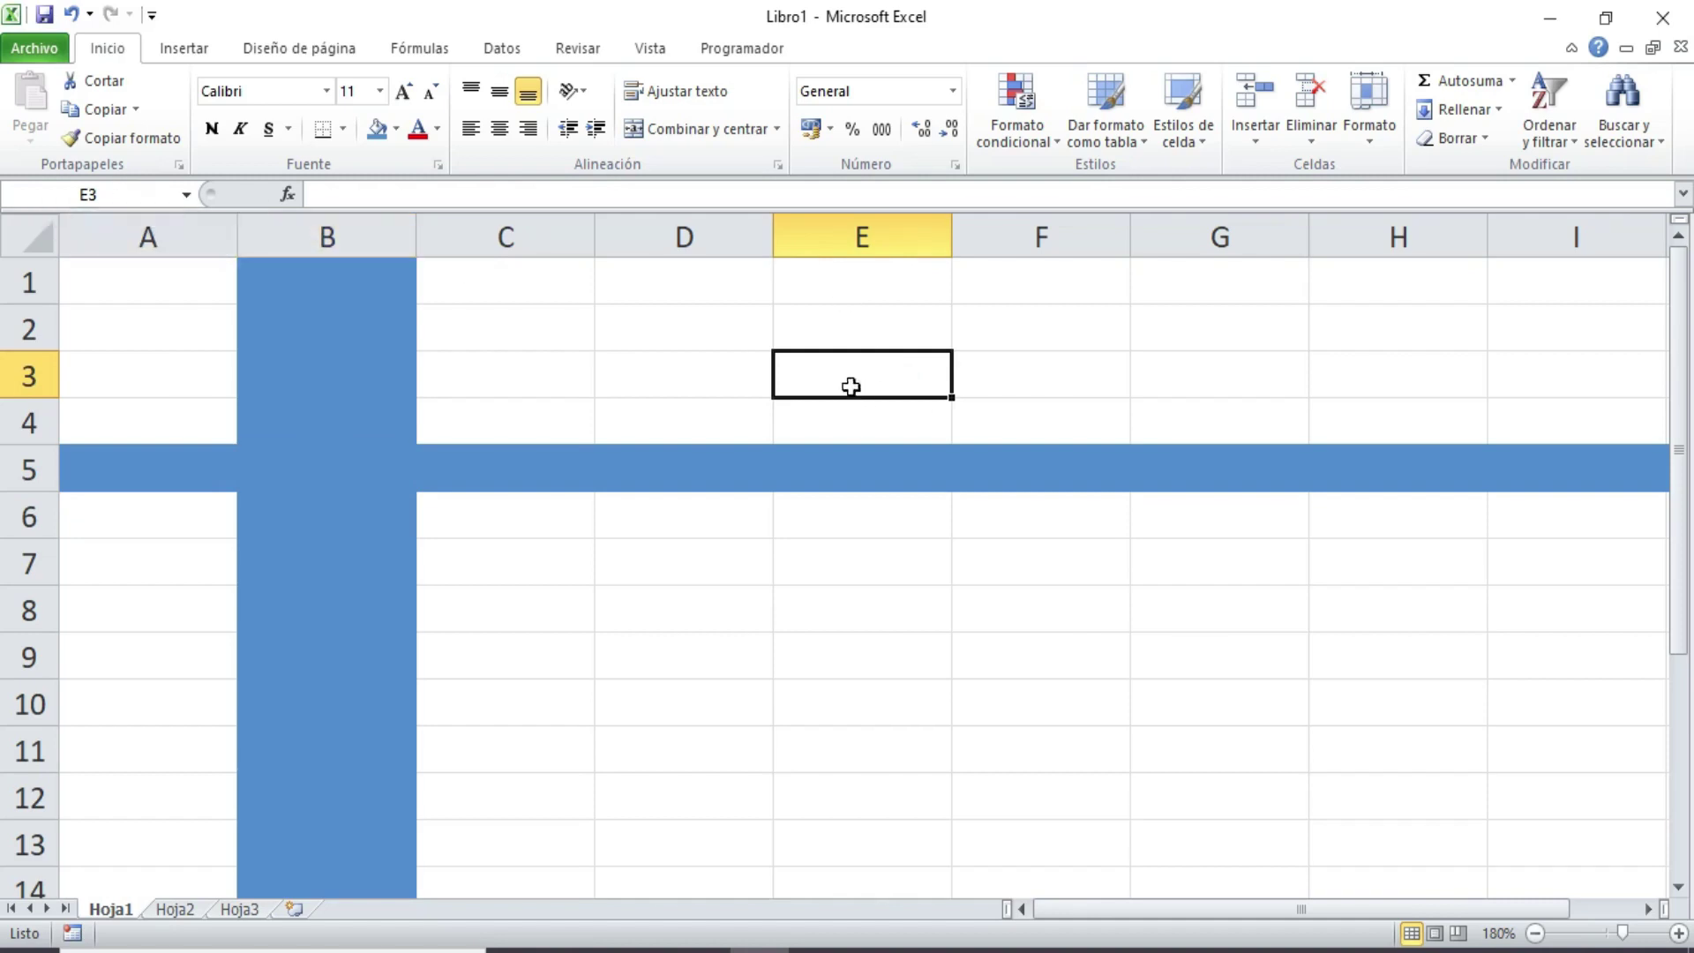
pyautogui.click(658, 615)
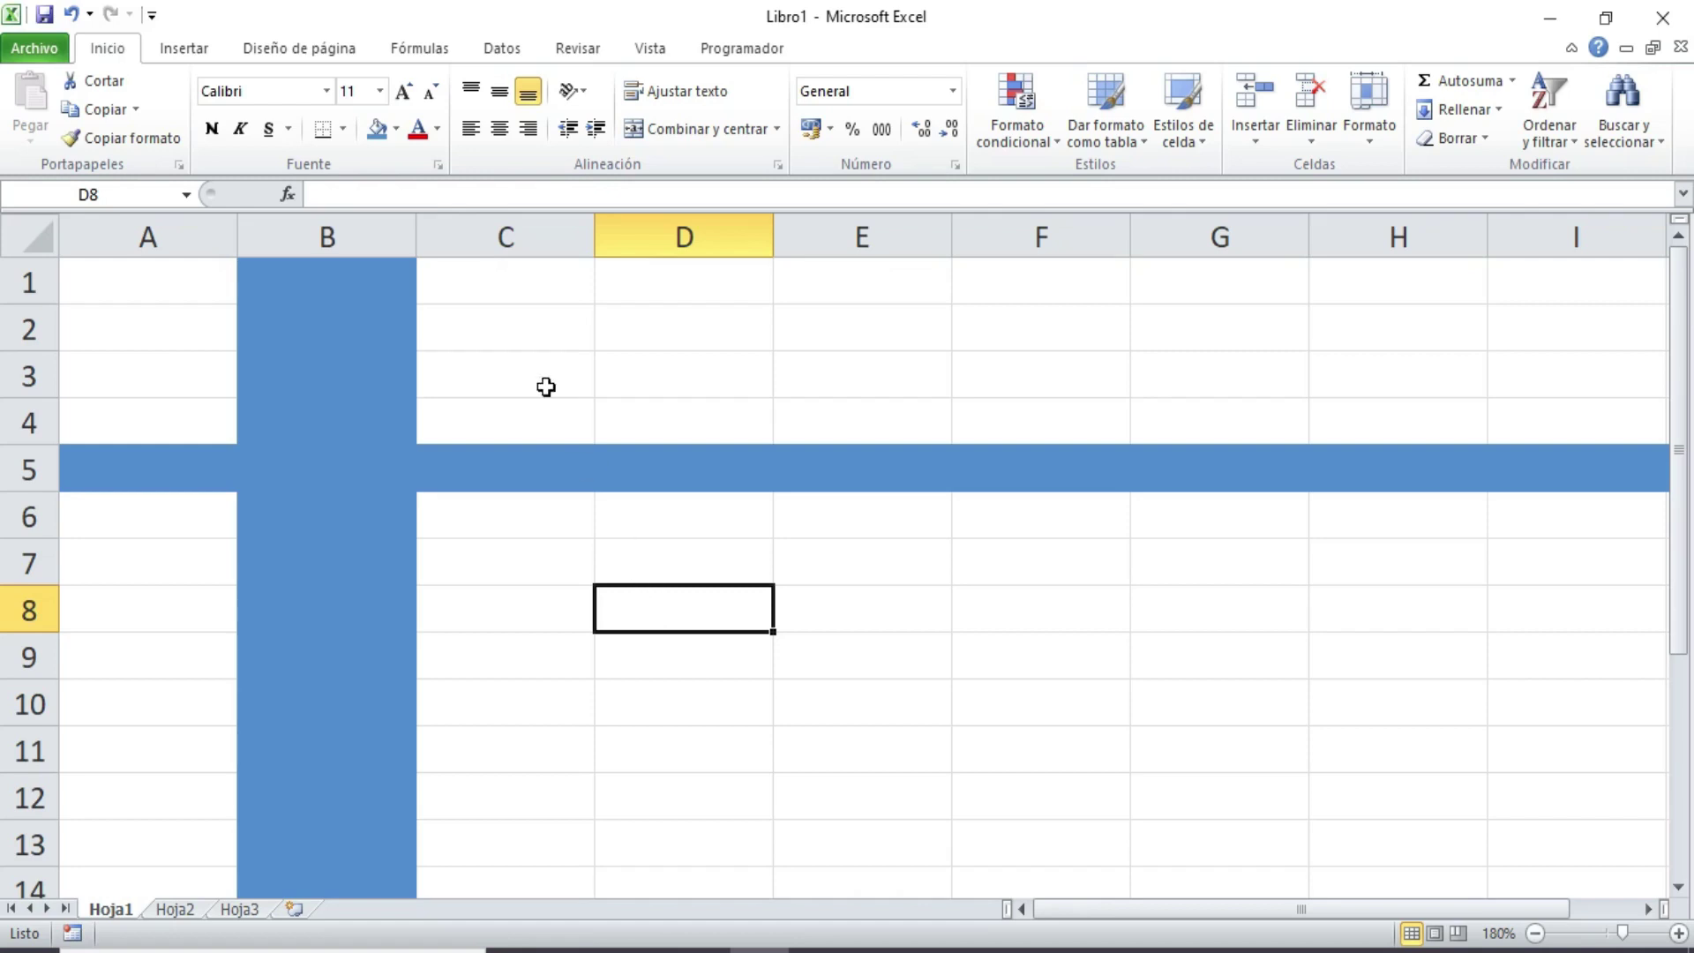
# - Set column B and row 5 to Sin relleno, then start editing cell B5
pyautogui.click(326, 240)
pyautogui.click(397, 129)
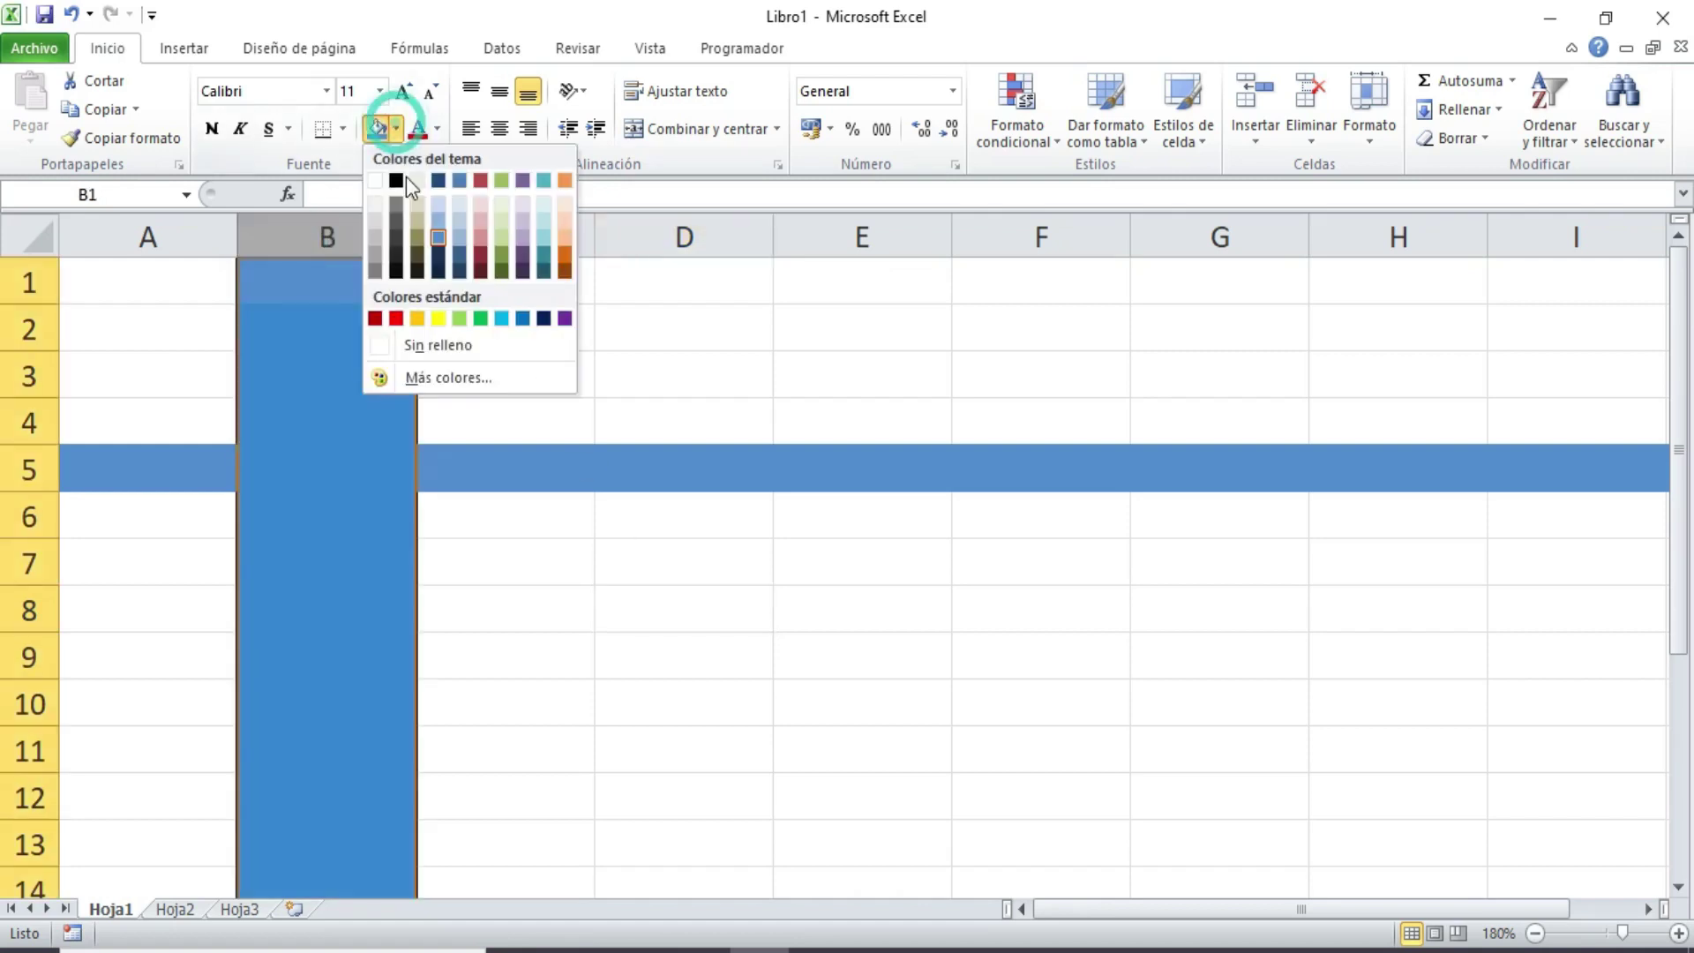
pyautogui.click(414, 347)
pyautogui.click(19, 473)
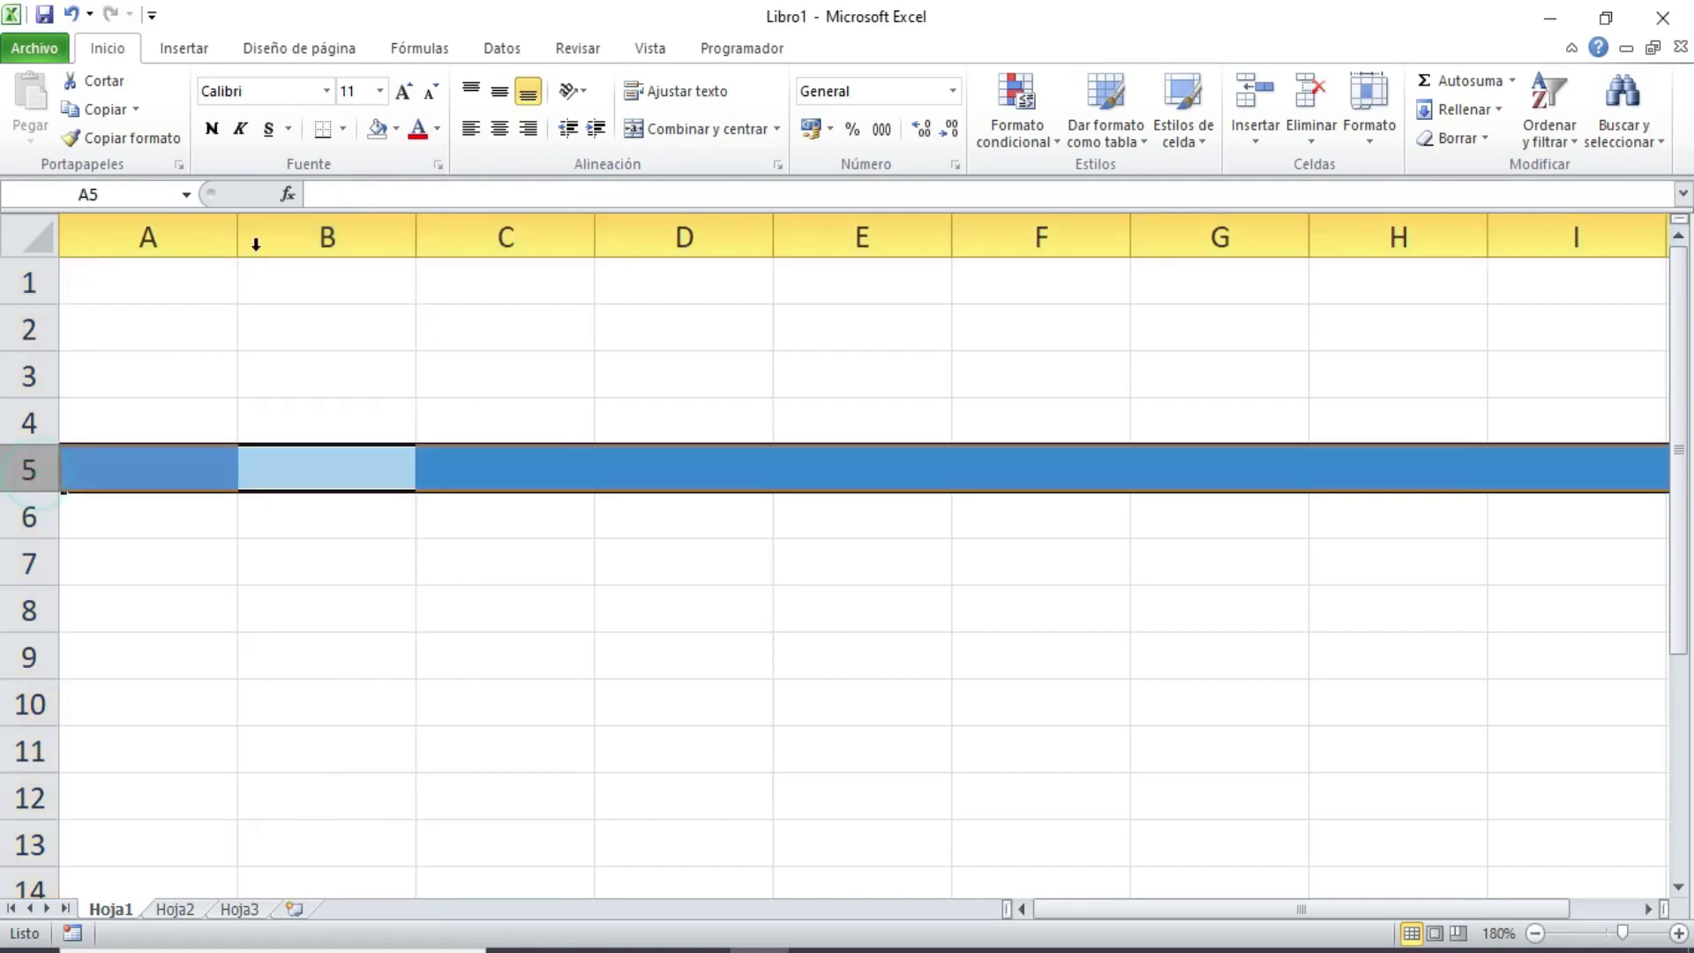
pyautogui.click(378, 129)
pyautogui.click(338, 465)
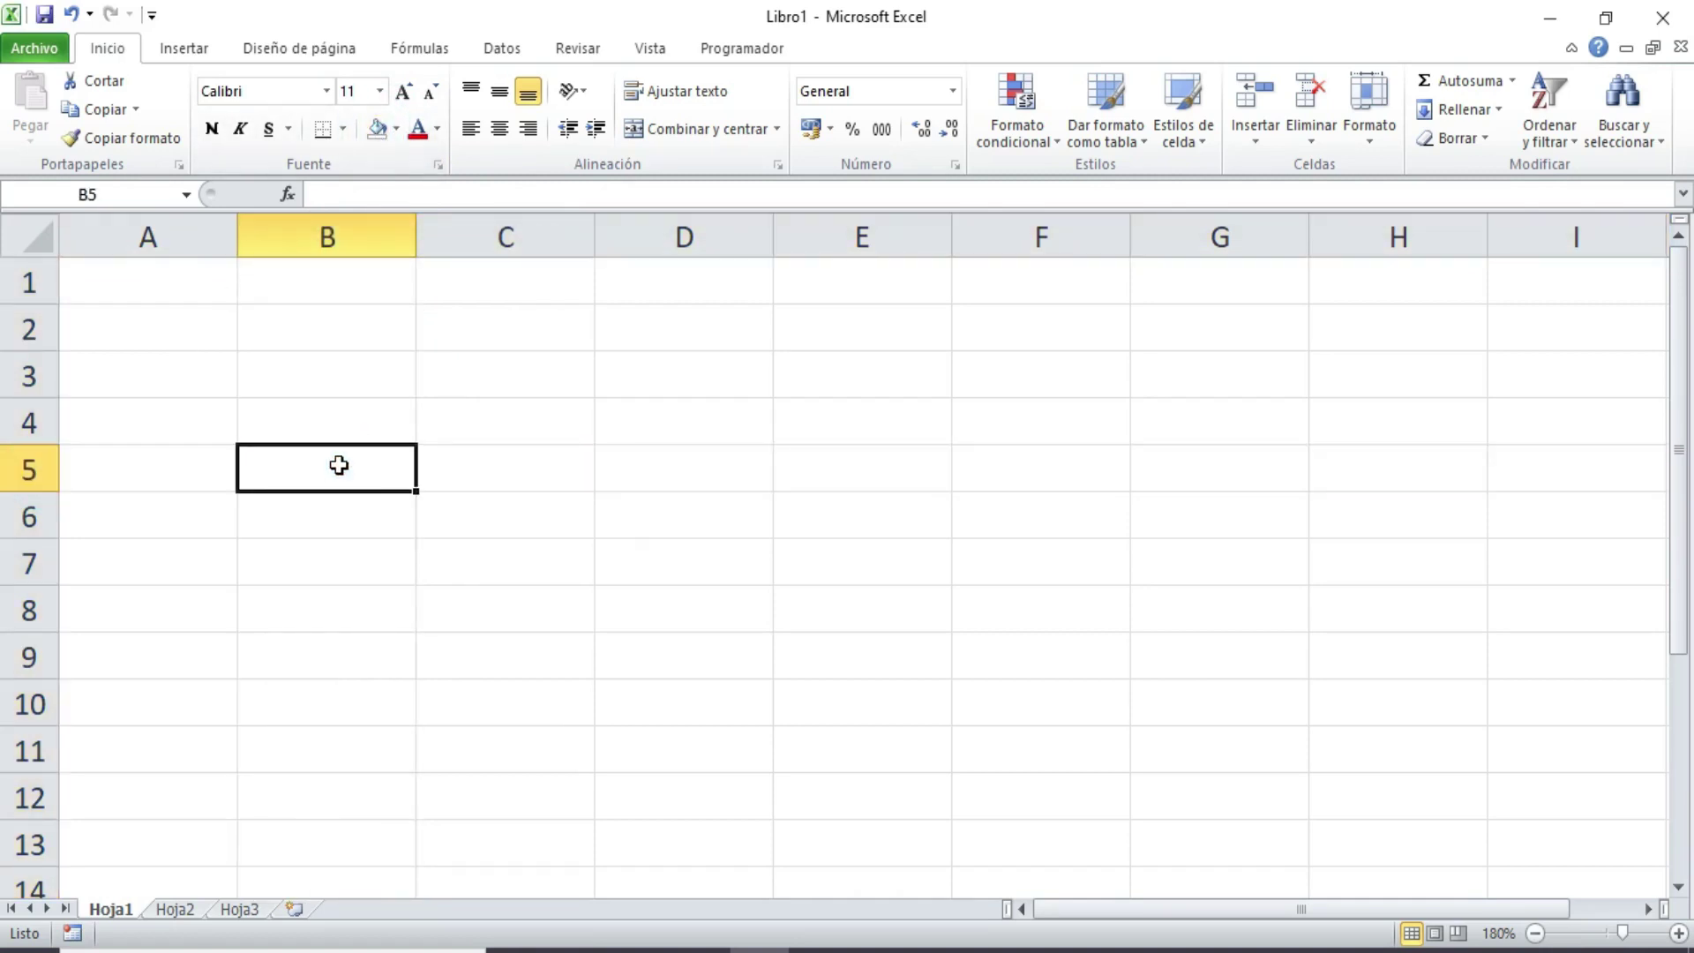
pyautogui.doubleClick(339, 465)
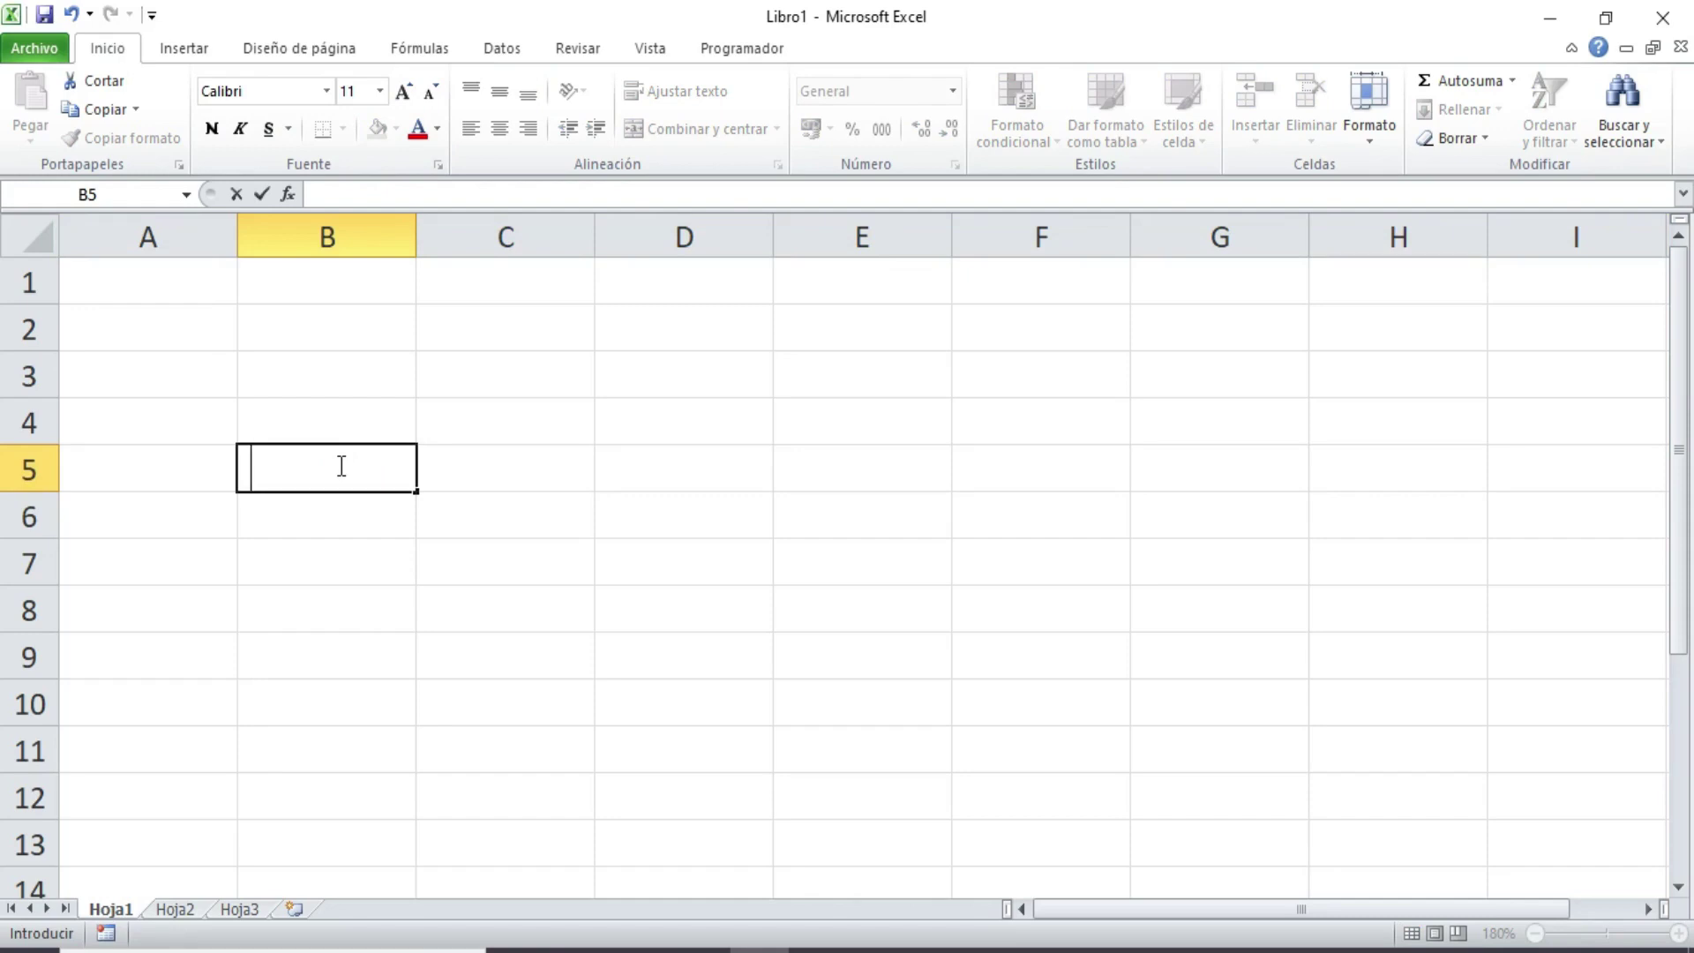
pyautogui.click(318, 421)
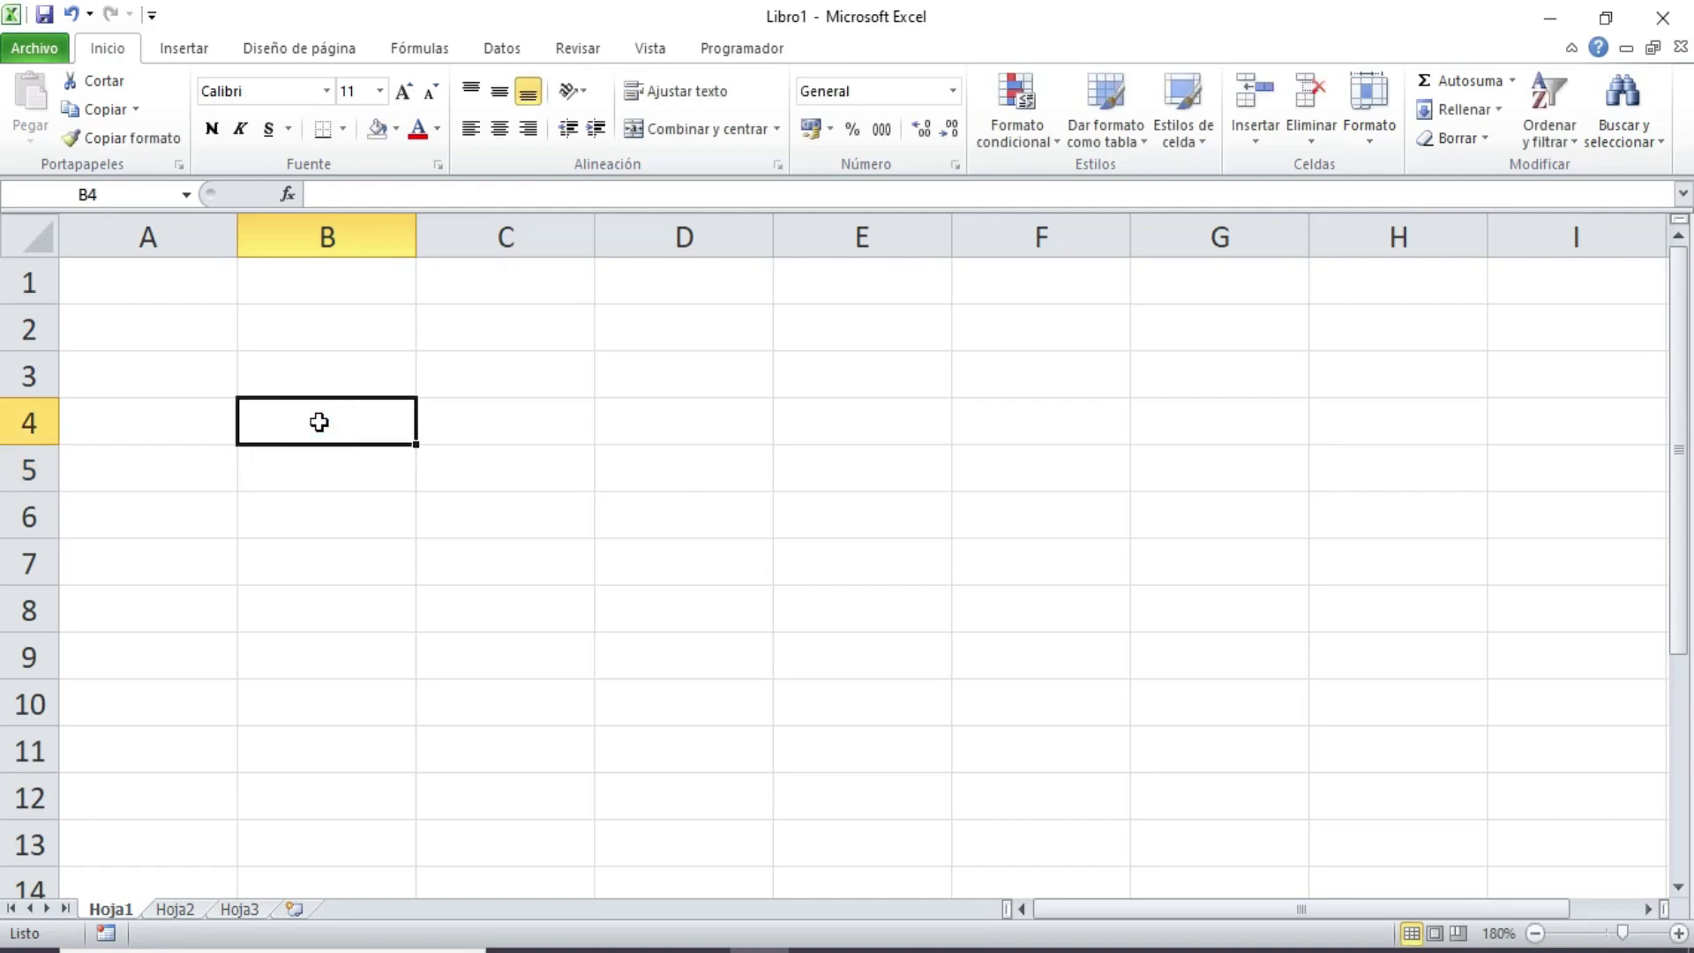
pyautogui.moveTo(318, 421); pyautogui.dragTo(318, 455)
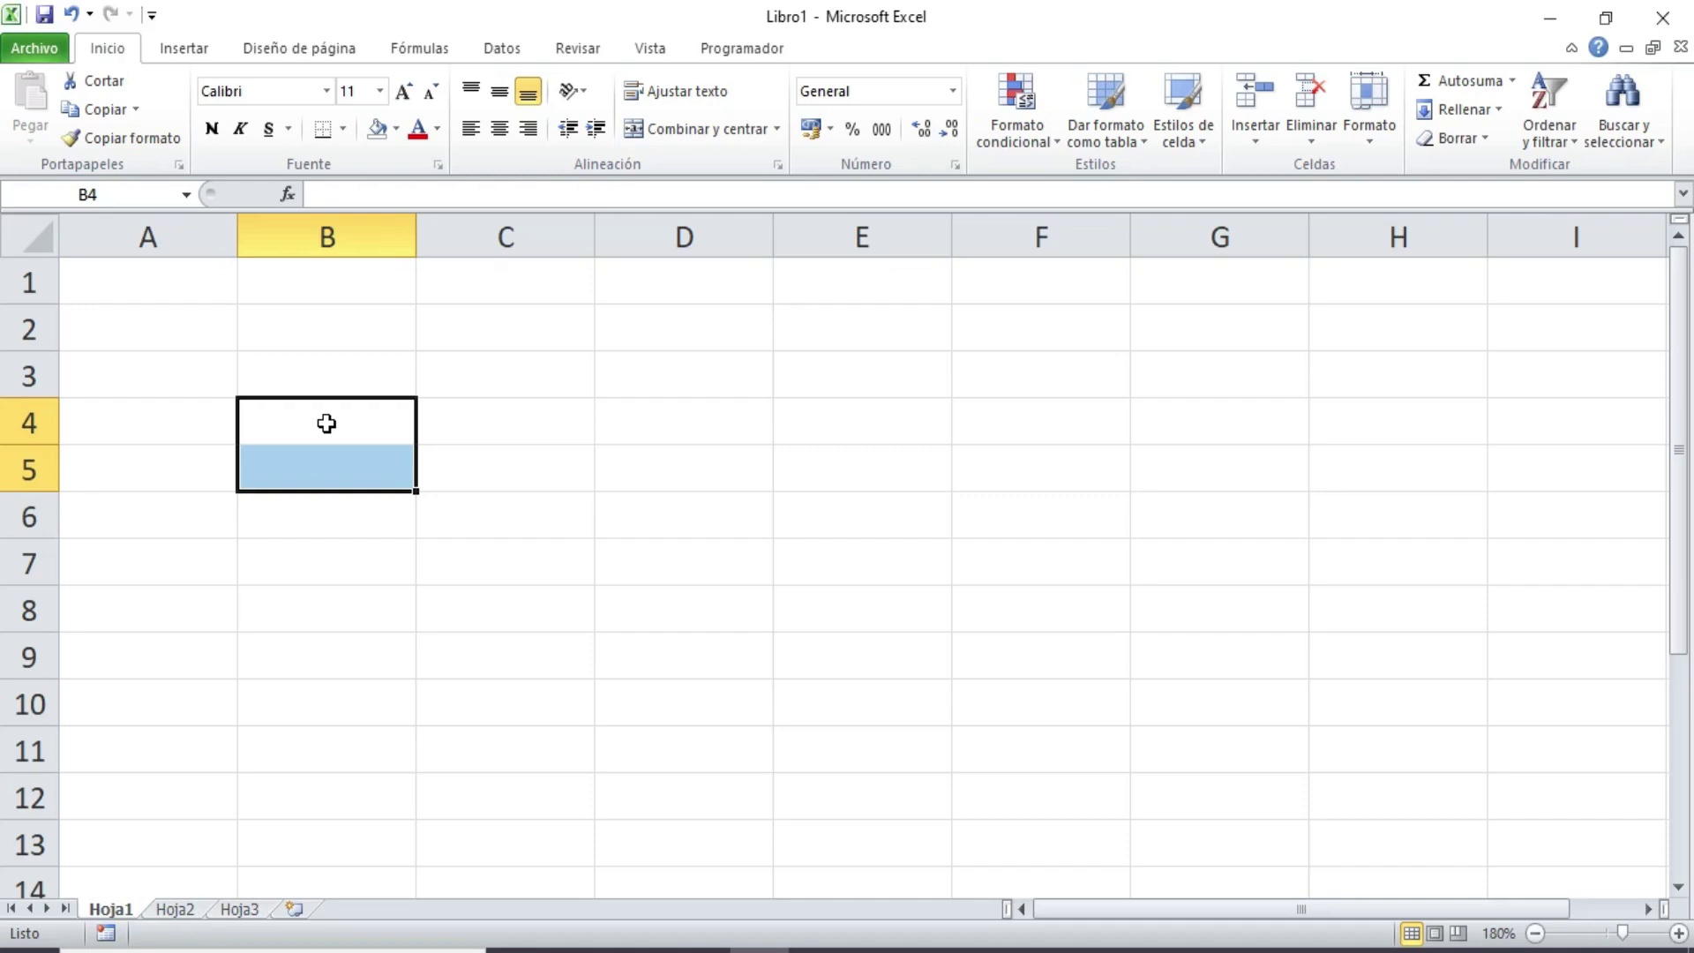
pyautogui.moveTo(329, 378); pyautogui.dragTo(878, 668)
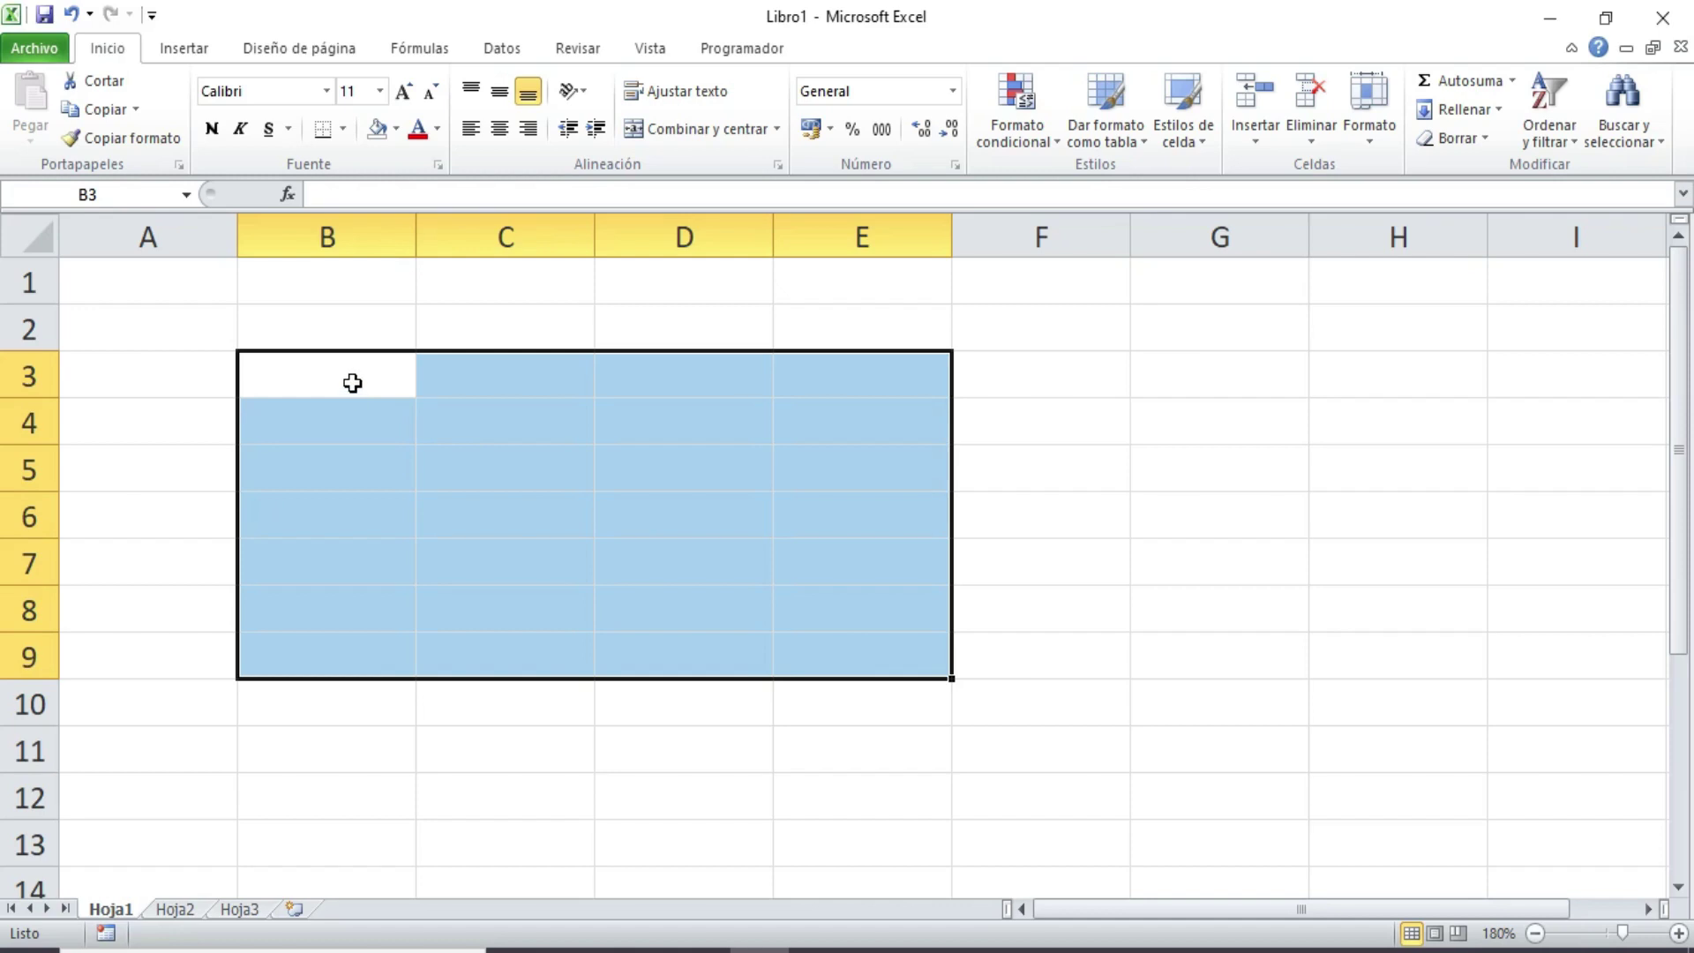
# - Drop the B3:E9 selection and drag-select B3:F11 as the table area
pyautogui.click(892, 656)
pyautogui.click(352, 458)
pyautogui.click(340, 355)
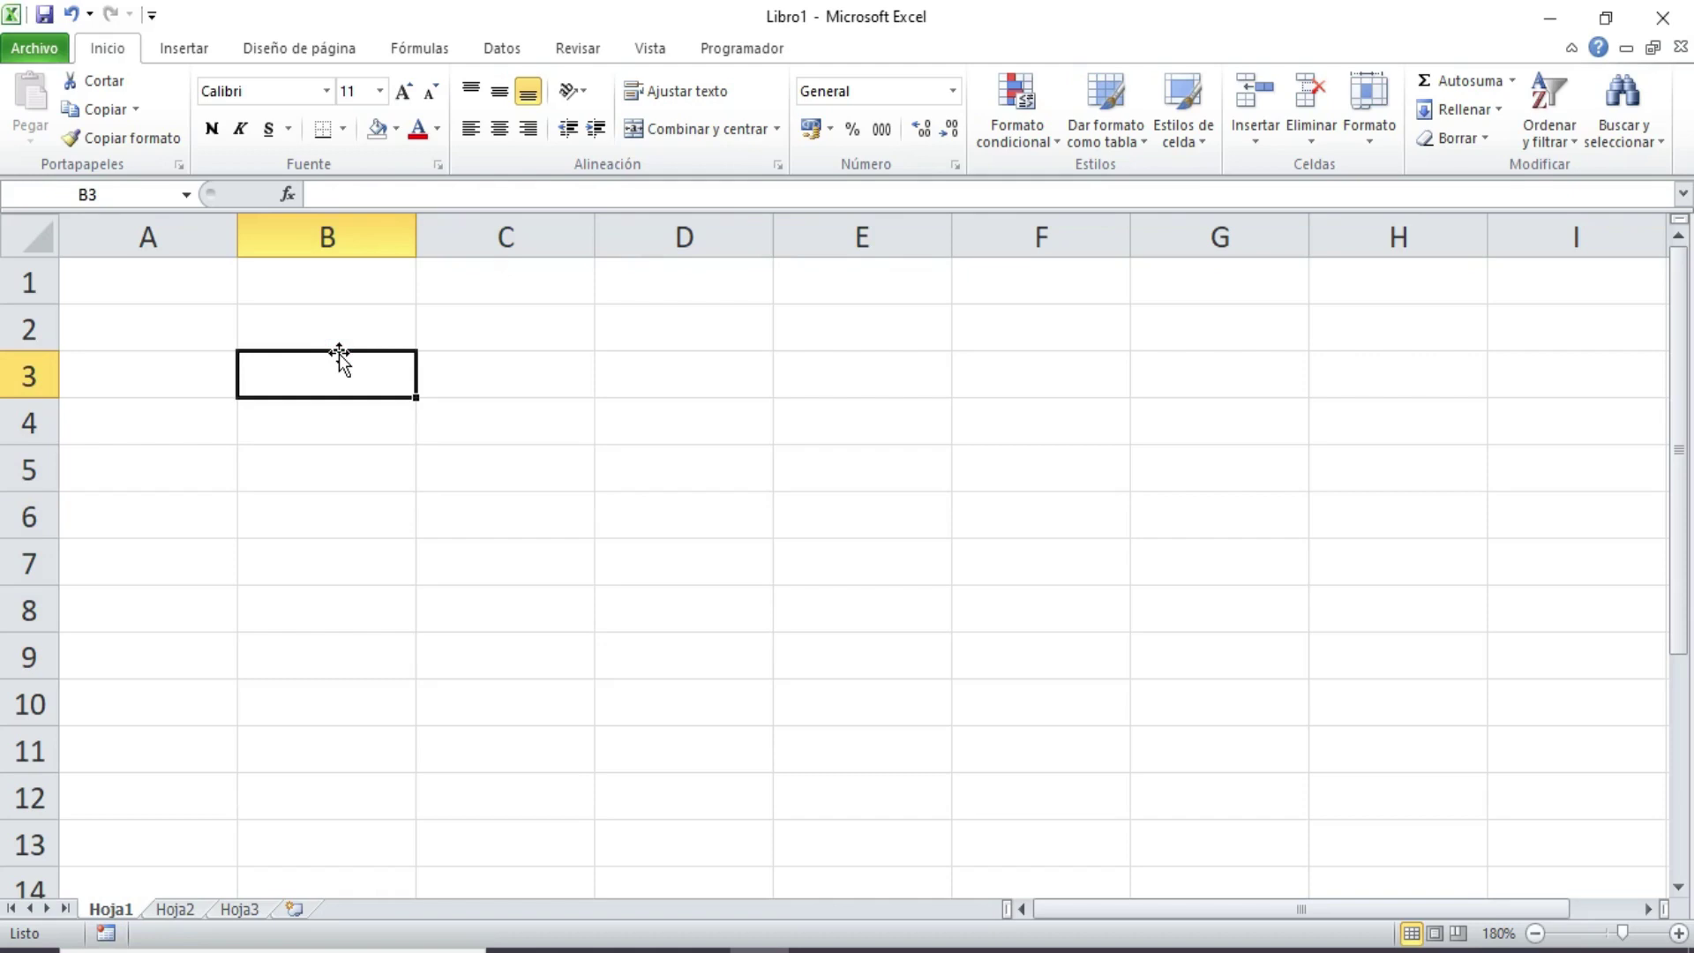
pyautogui.click(299, 371)
pyautogui.moveTo(340, 370); pyautogui.dragTo(1092, 753)
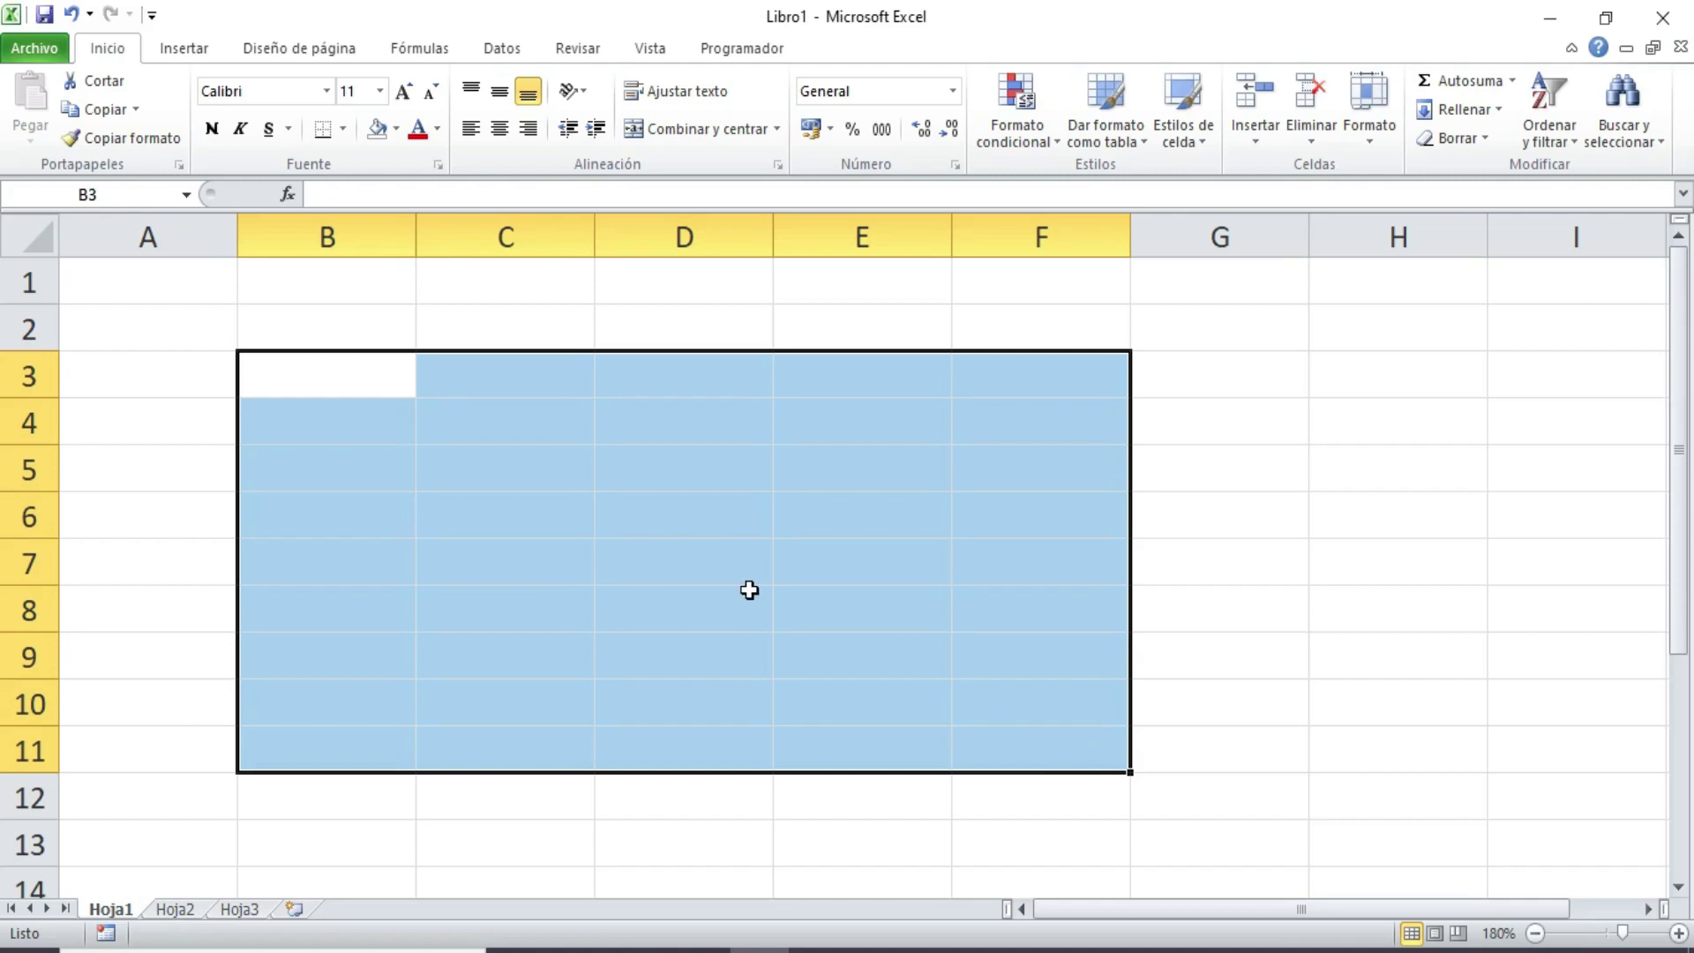
# - Give every cell in B3:F11 black borders and a medium blue fill
pyautogui.click(345, 130)
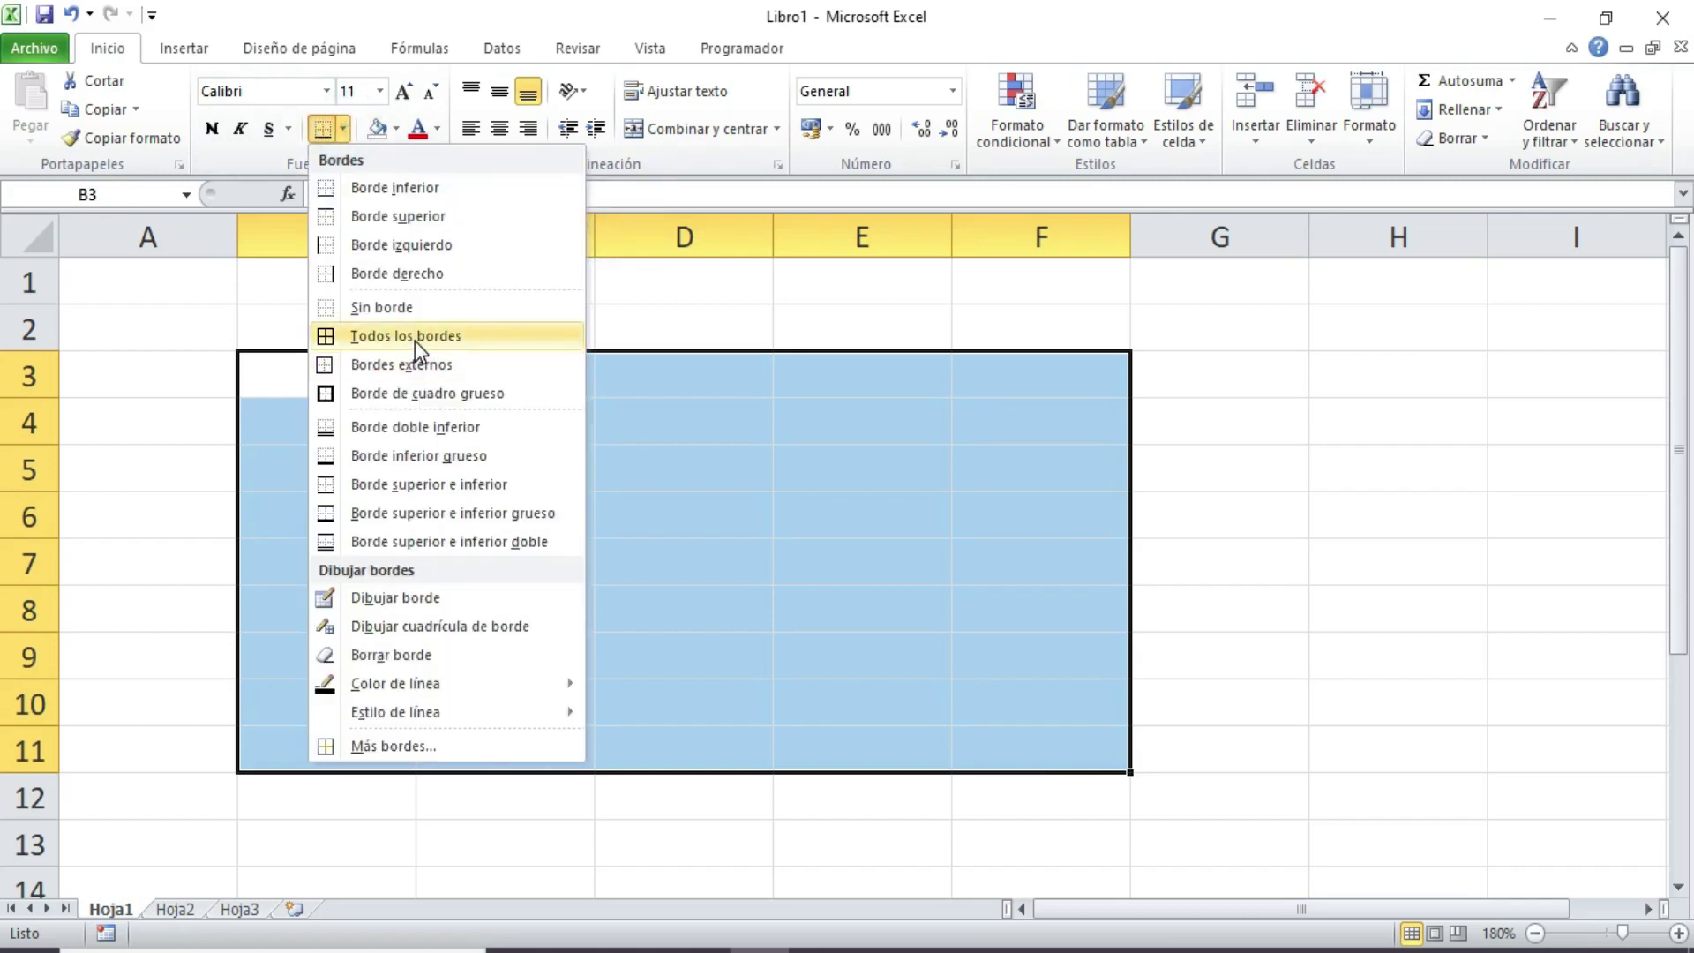
pyautogui.click(415, 337)
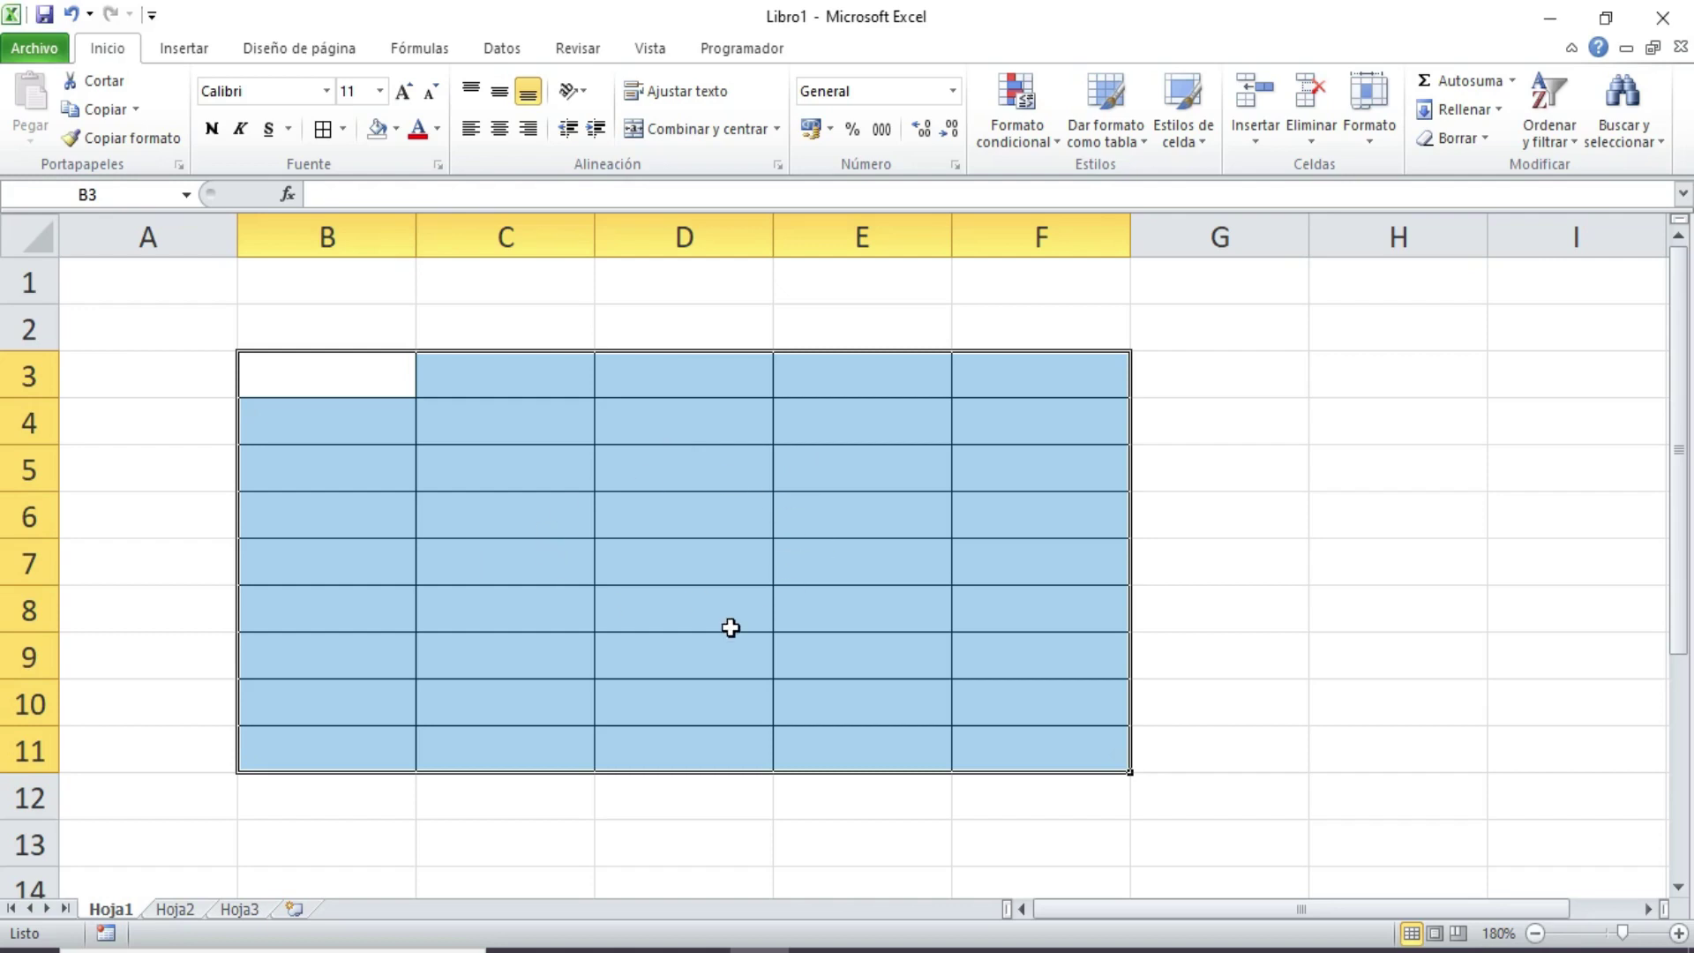
pyautogui.click(397, 131)
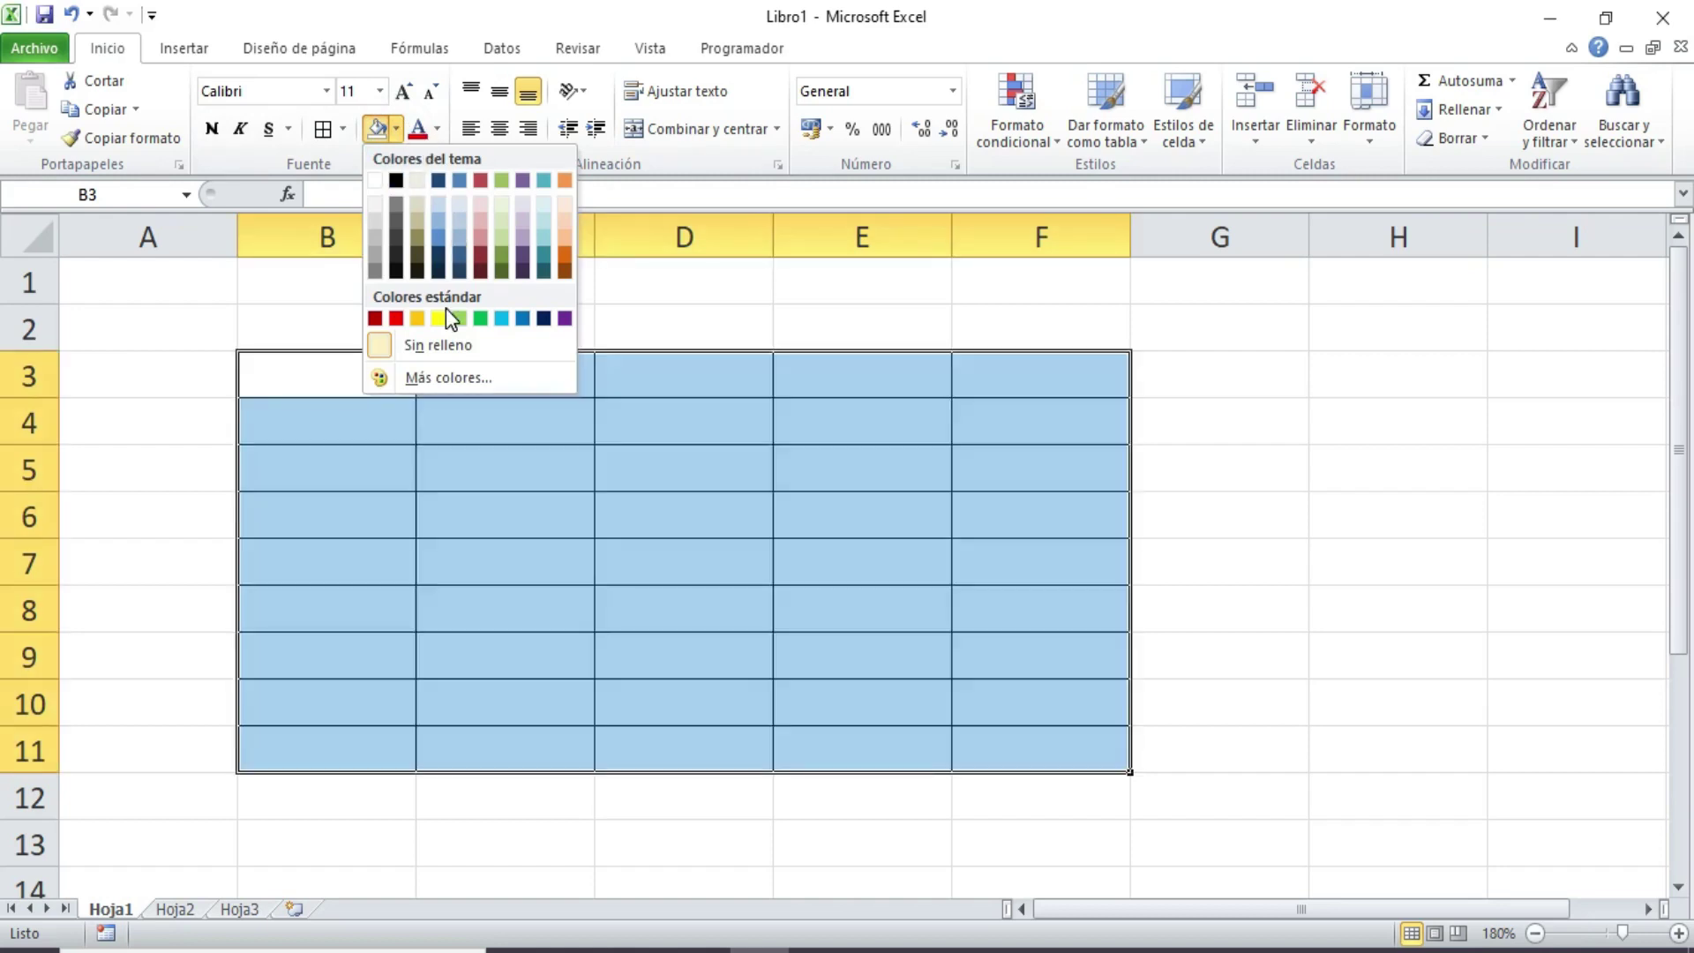
pyautogui.click(458, 228)
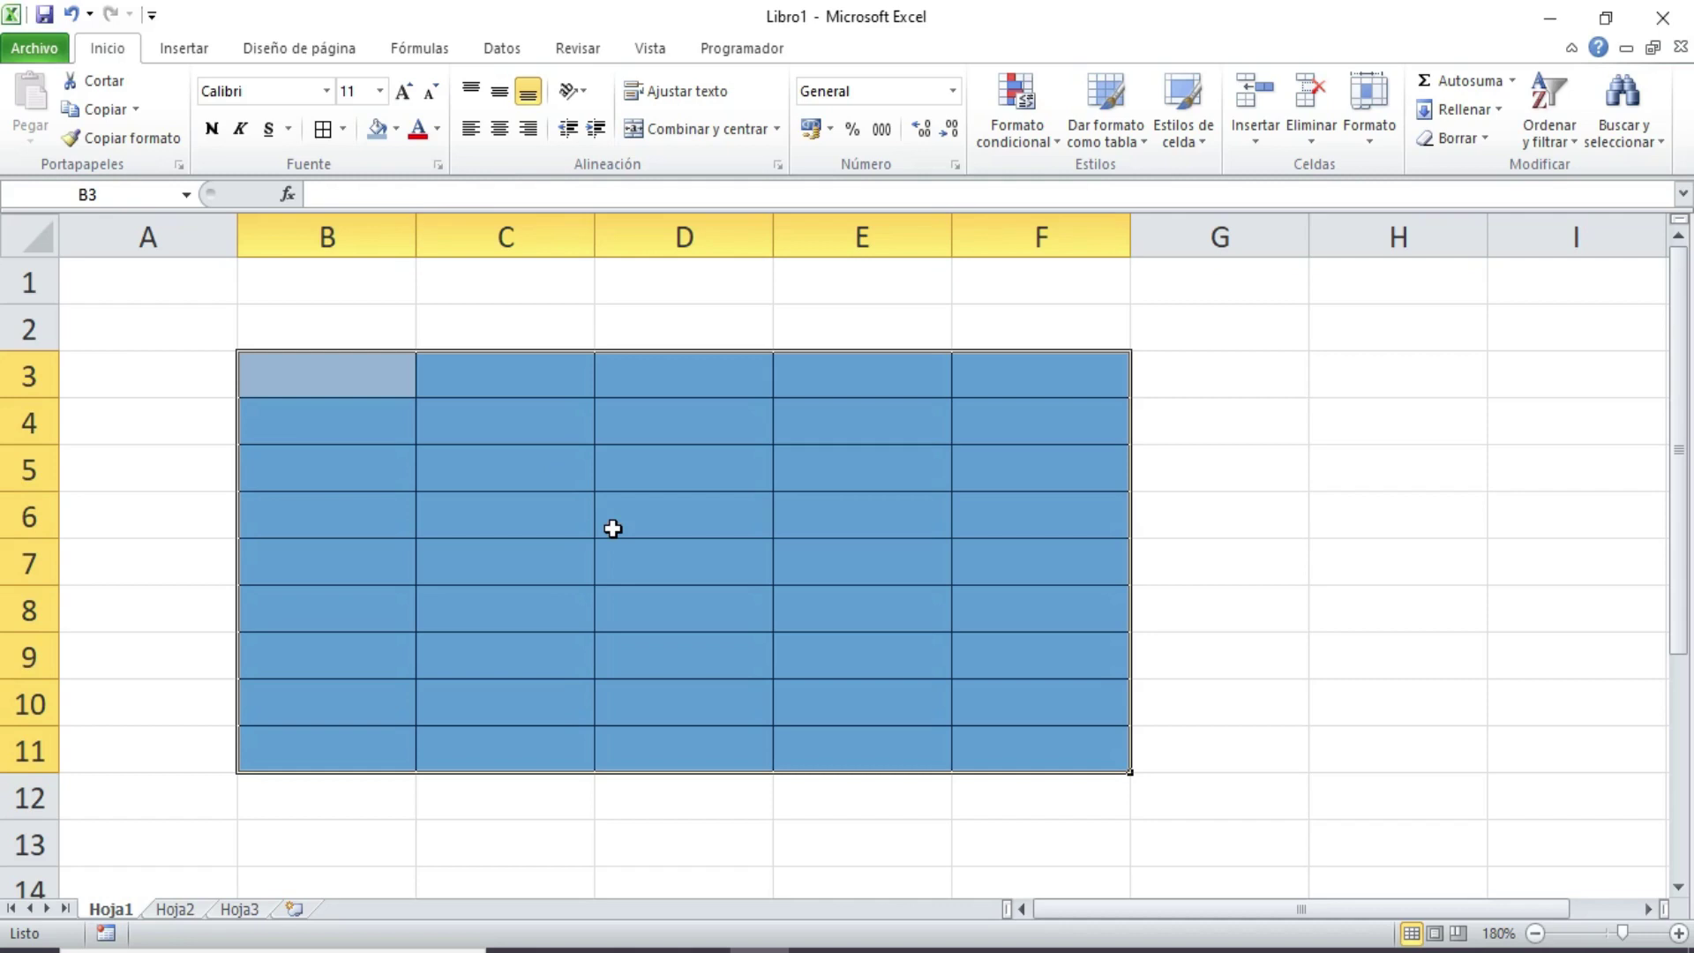
# - Set the table's font to Arial at size 14, then select cell B3
pyautogui.click(380, 91)
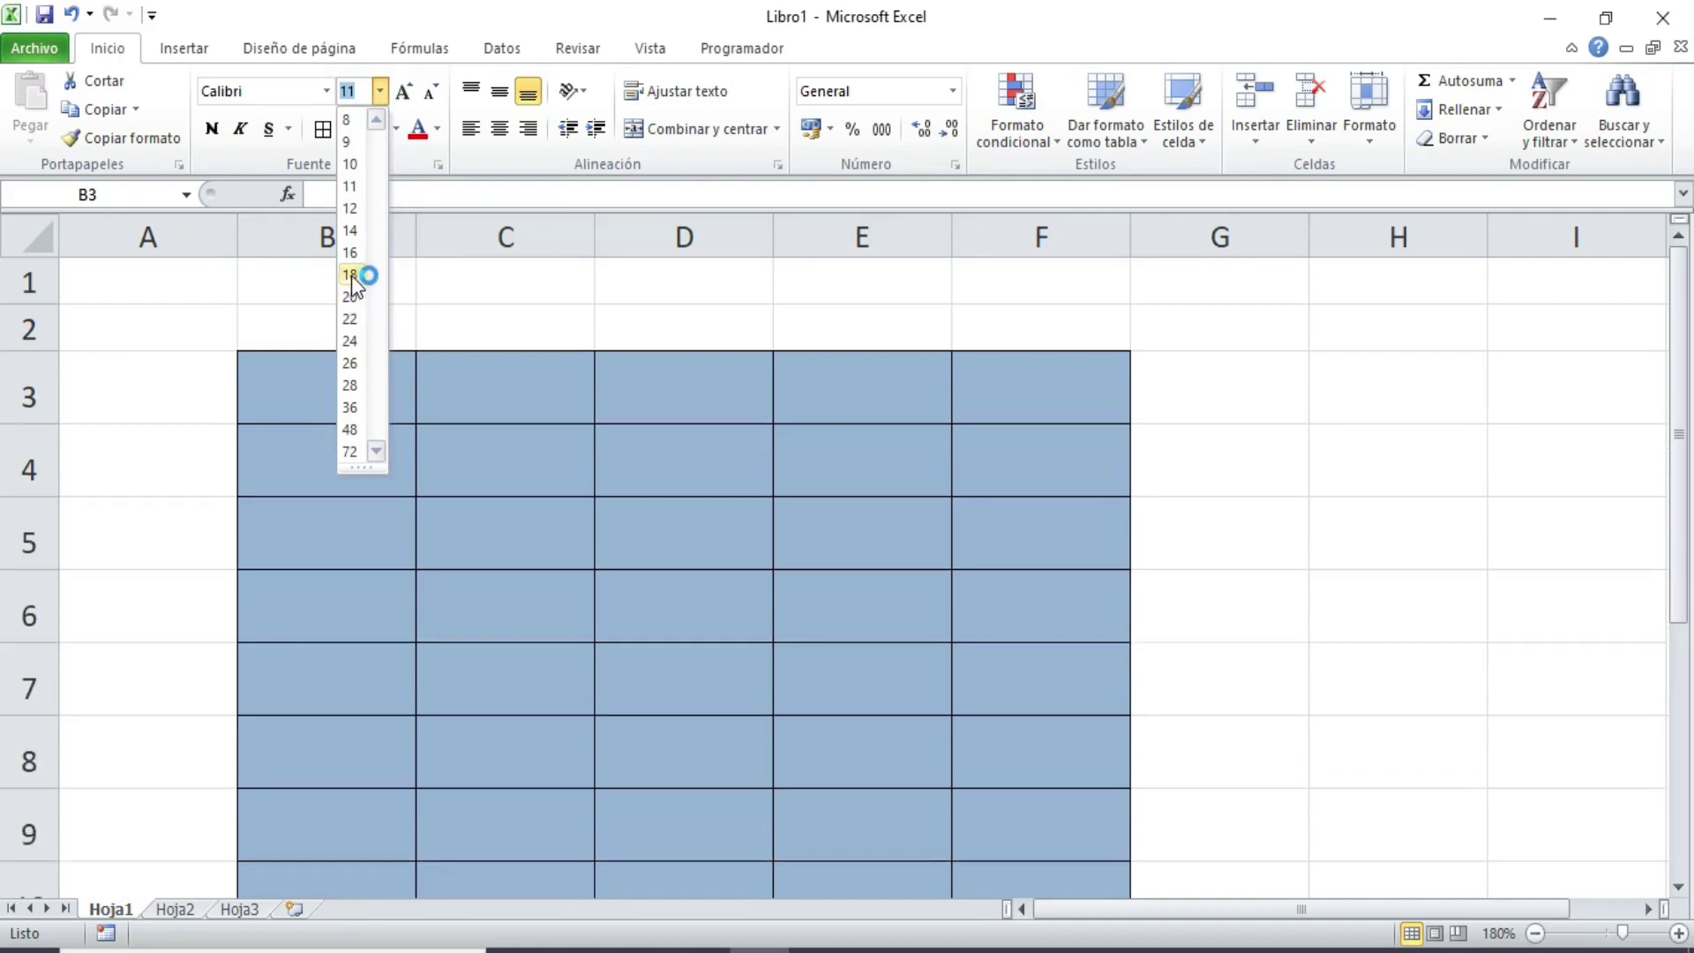
pyautogui.click(350, 230)
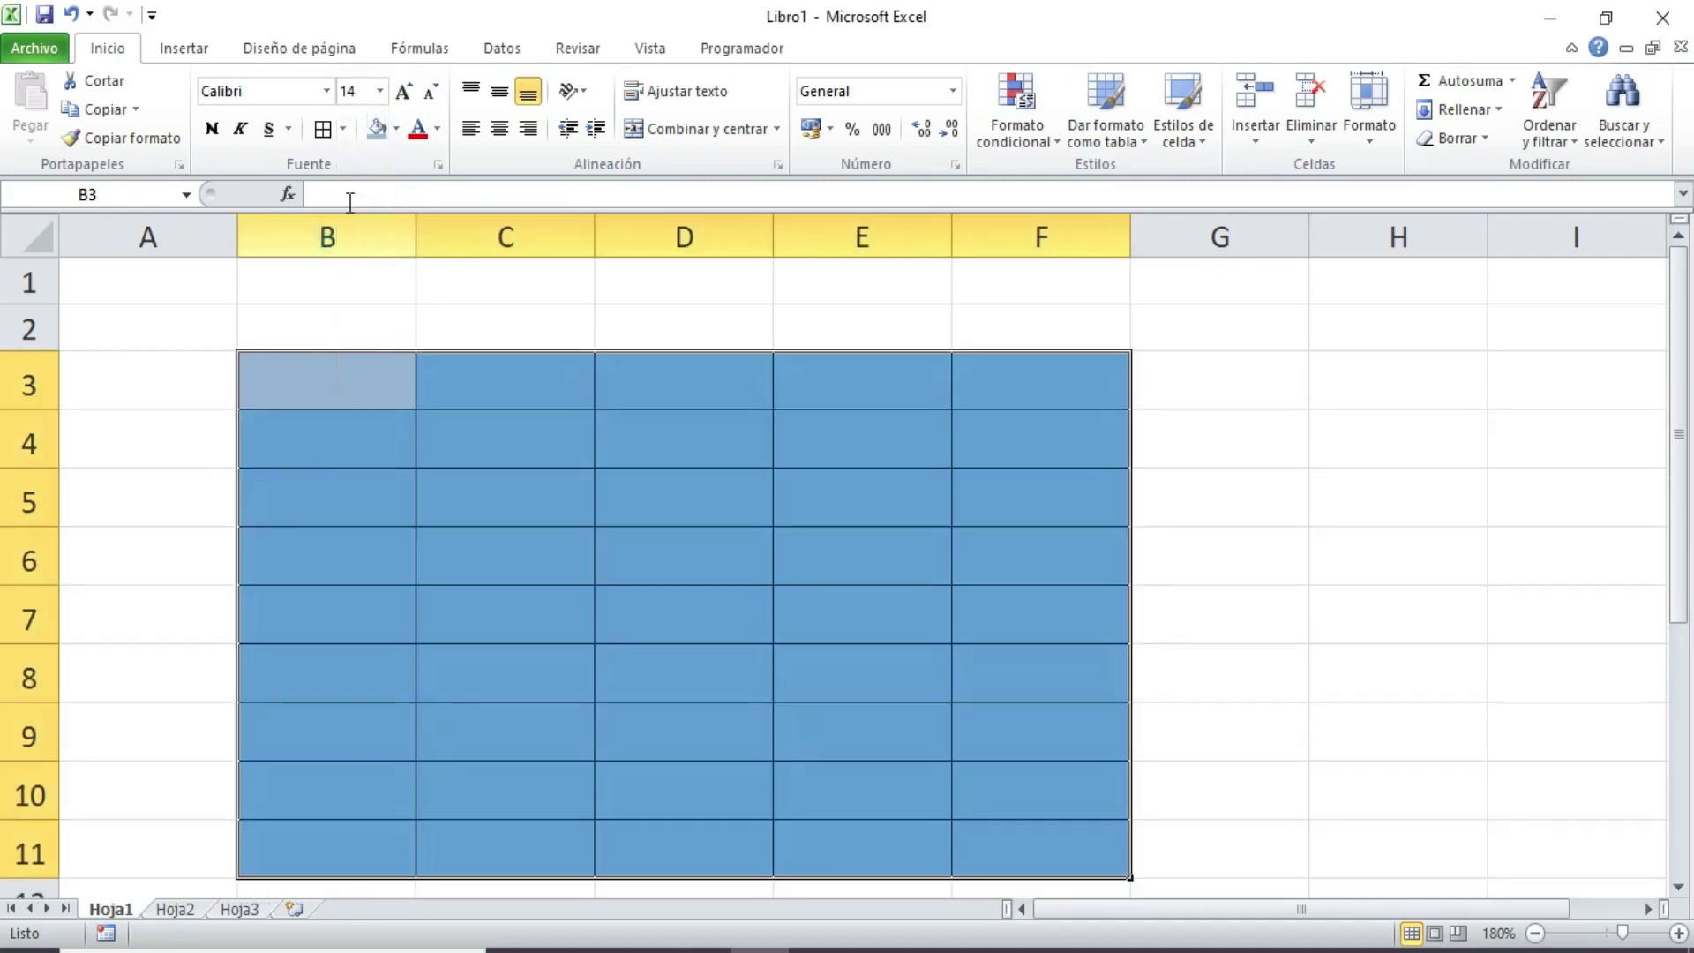
pyautogui.click(326, 91)
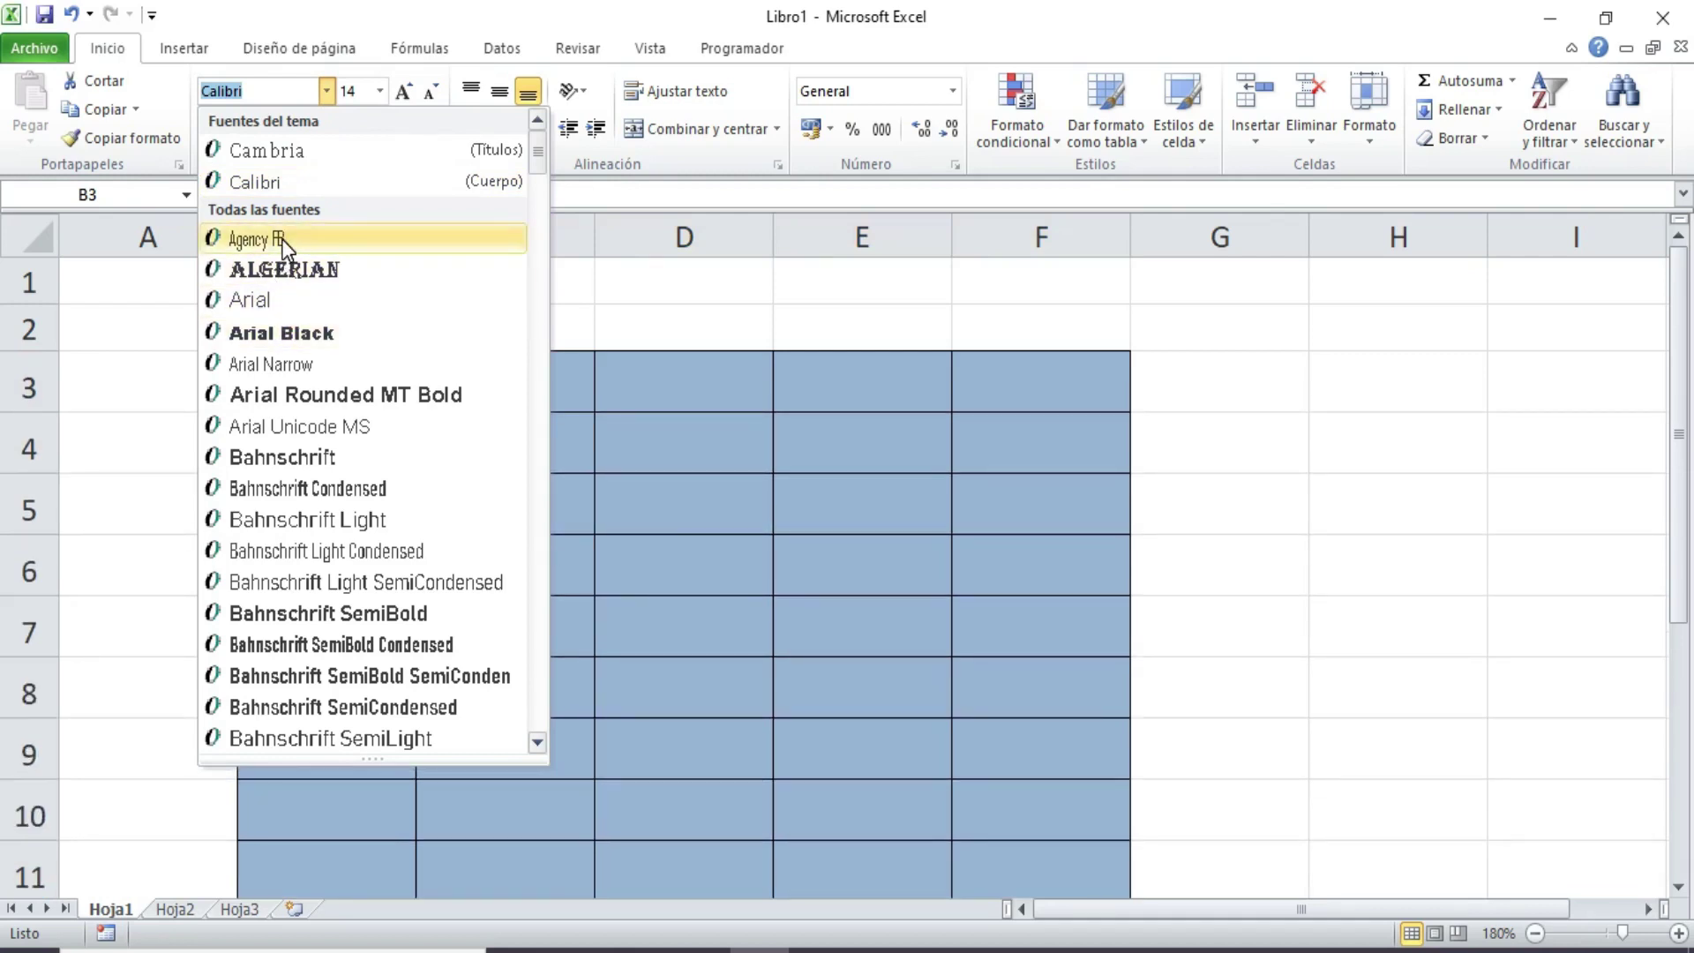
pyautogui.click(264, 299)
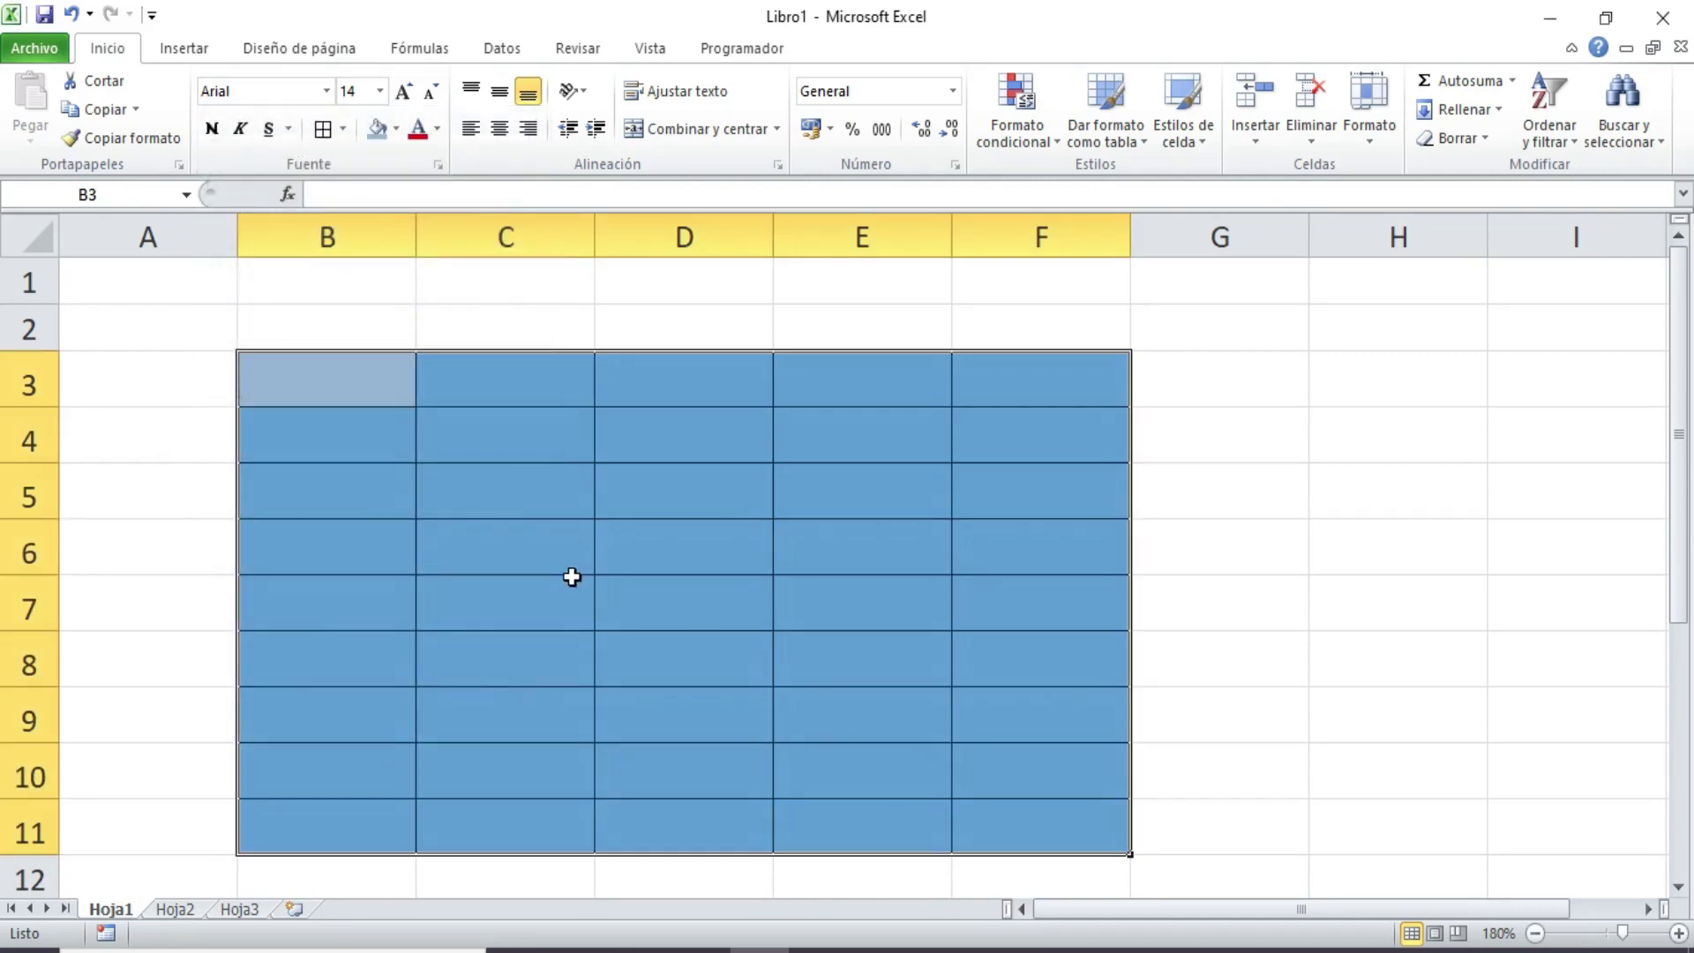
pyautogui.click(378, 394)
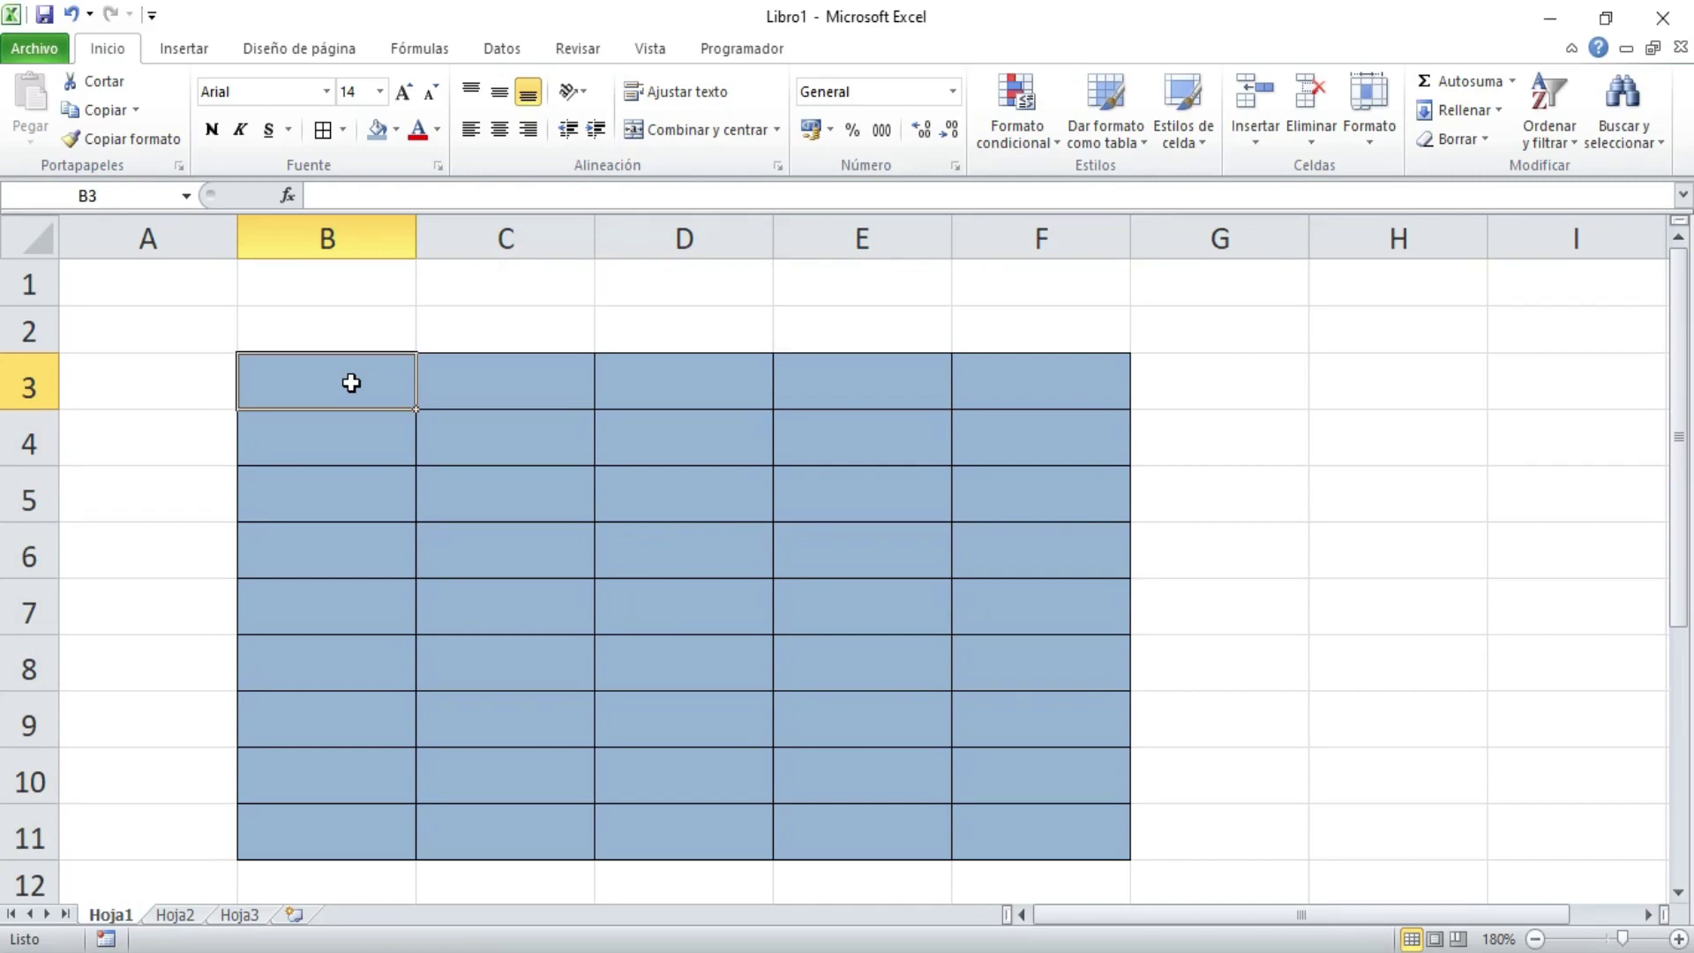
# - Enter the labels 'B3' in cell B3 and 'F11' in cell F11
pyautogui.write('B3')
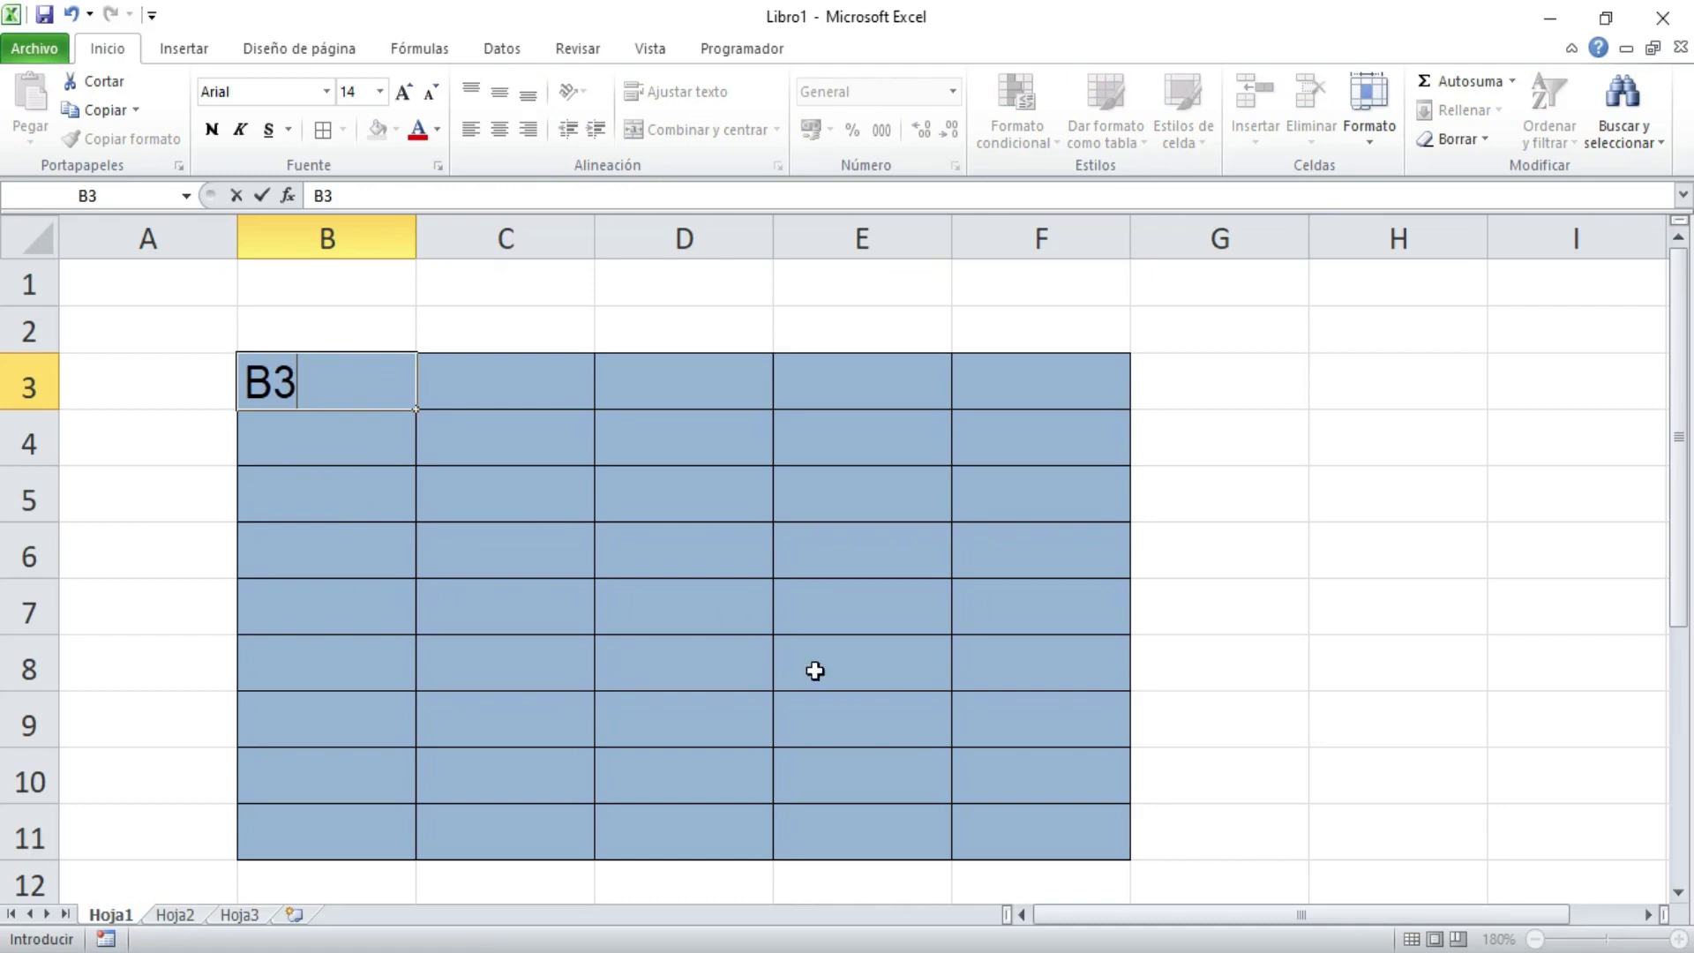
pyautogui.click(1039, 821)
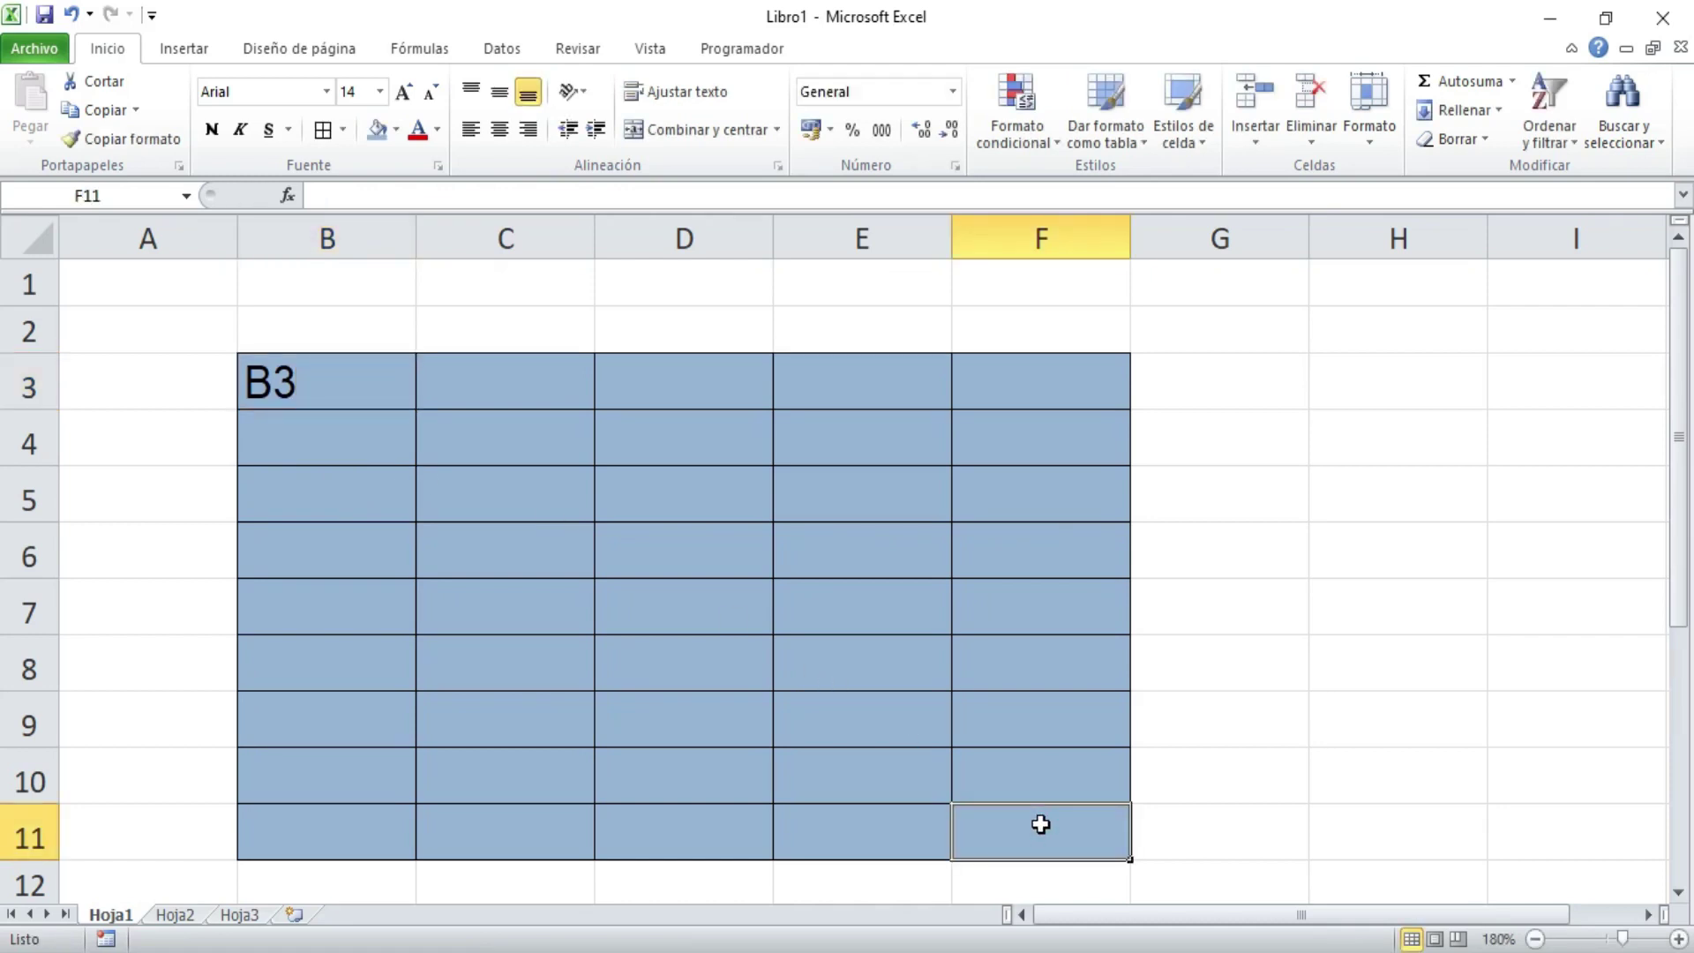
pyautogui.write('F')
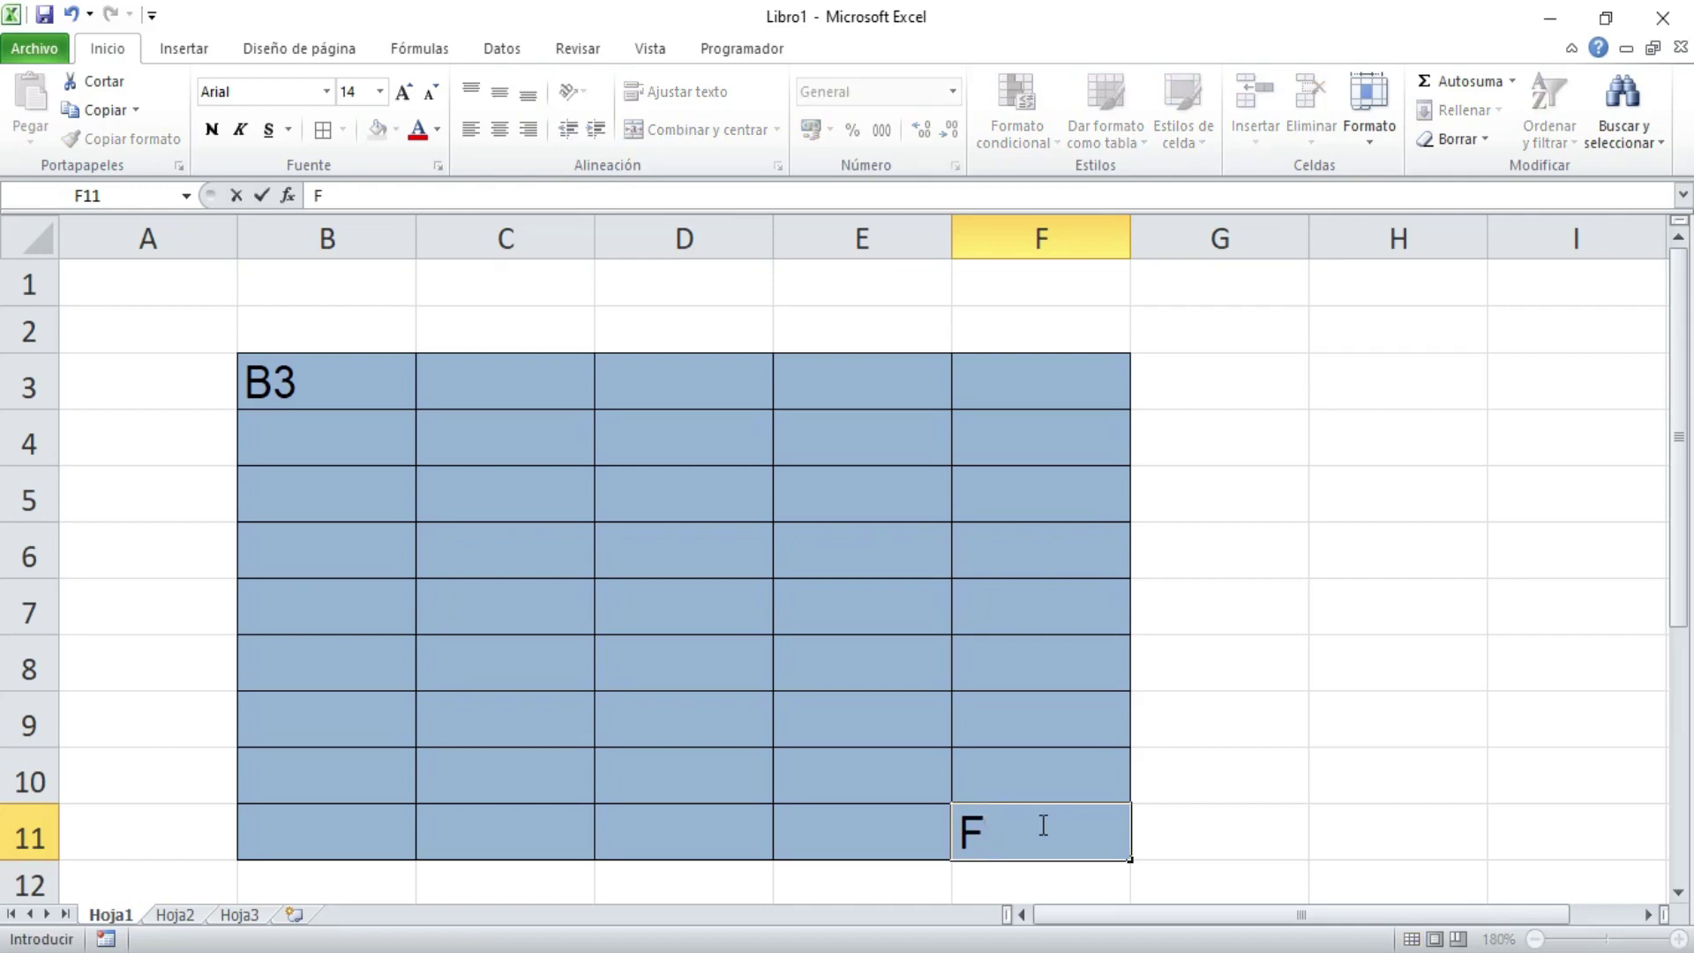
pyautogui.write('11')
pyautogui.click(1156, 775)
# - Drag-select the range B3:F11 between its labelled corner cells
pyautogui.click(339, 365)
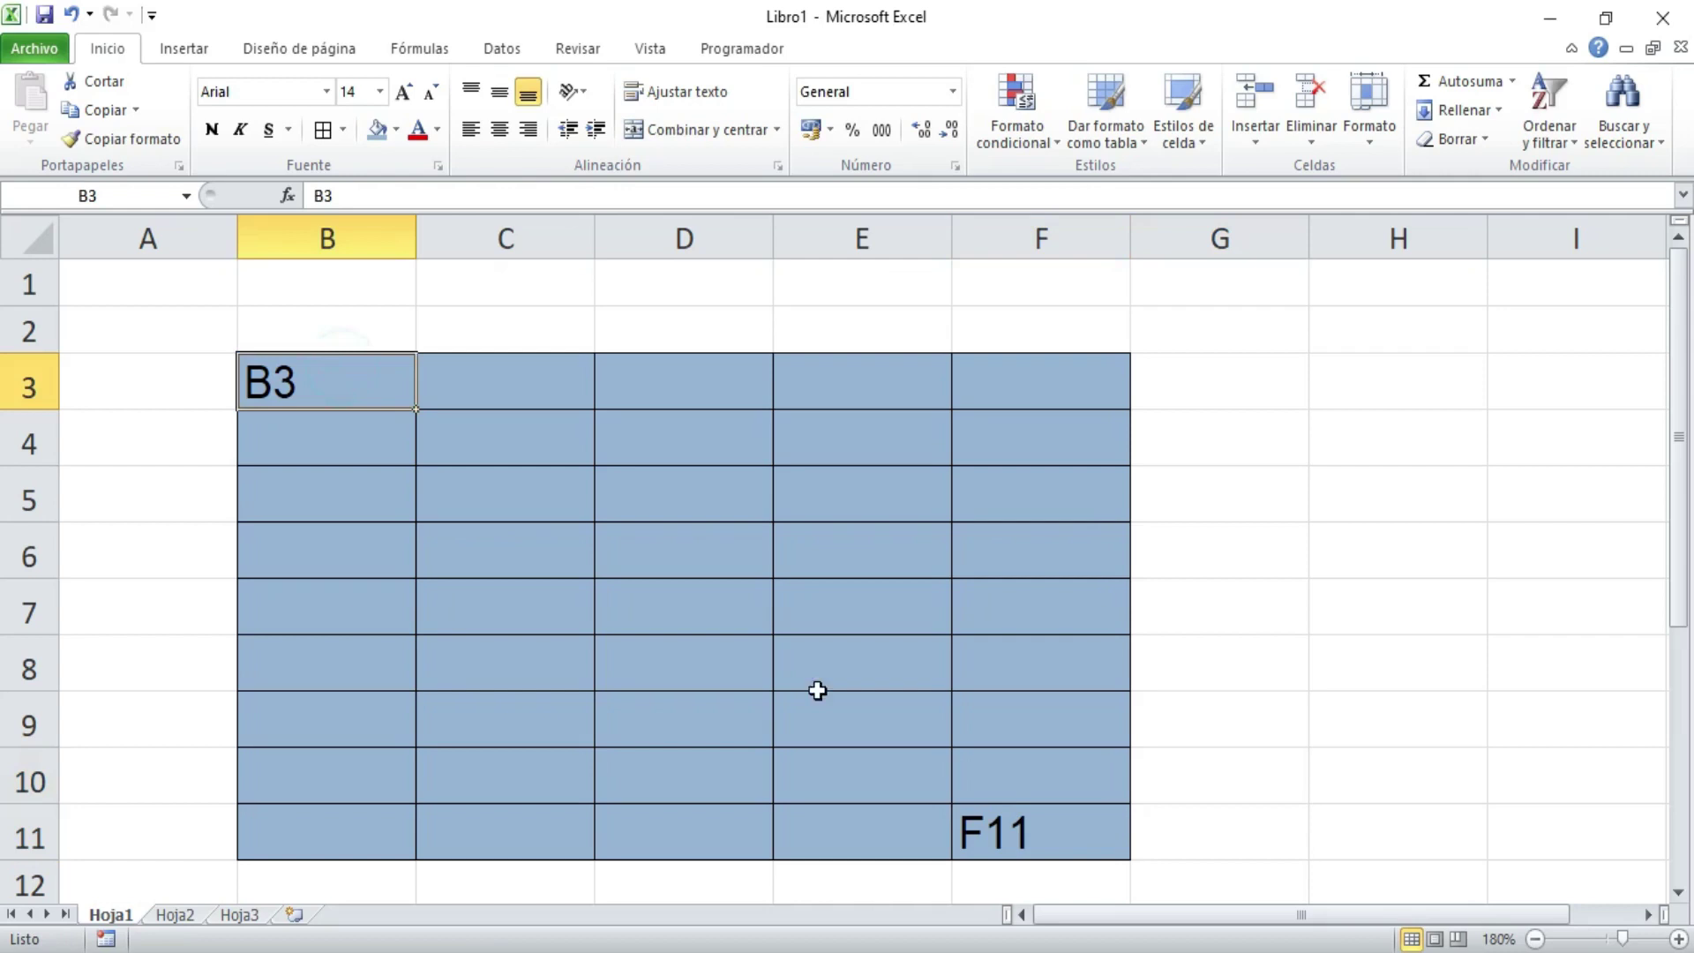
pyautogui.click(1015, 812)
pyautogui.click(348, 384)
pyautogui.click(1042, 849)
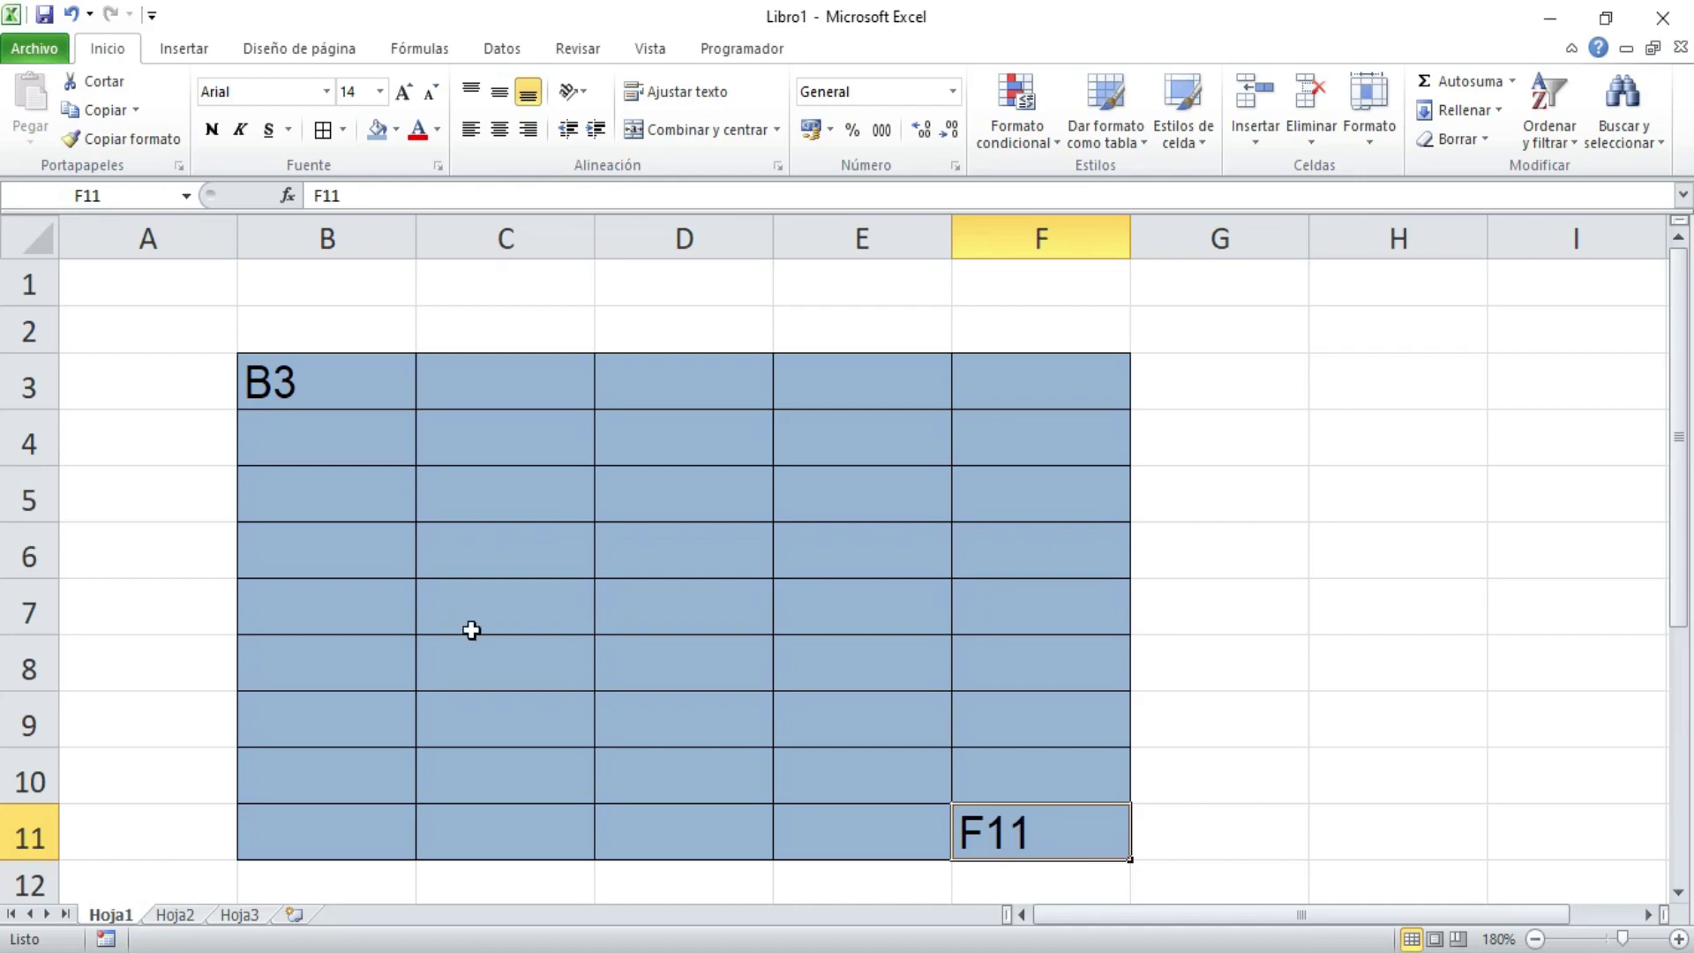
pyautogui.moveTo(330, 388); pyautogui.dragTo(711, 596)
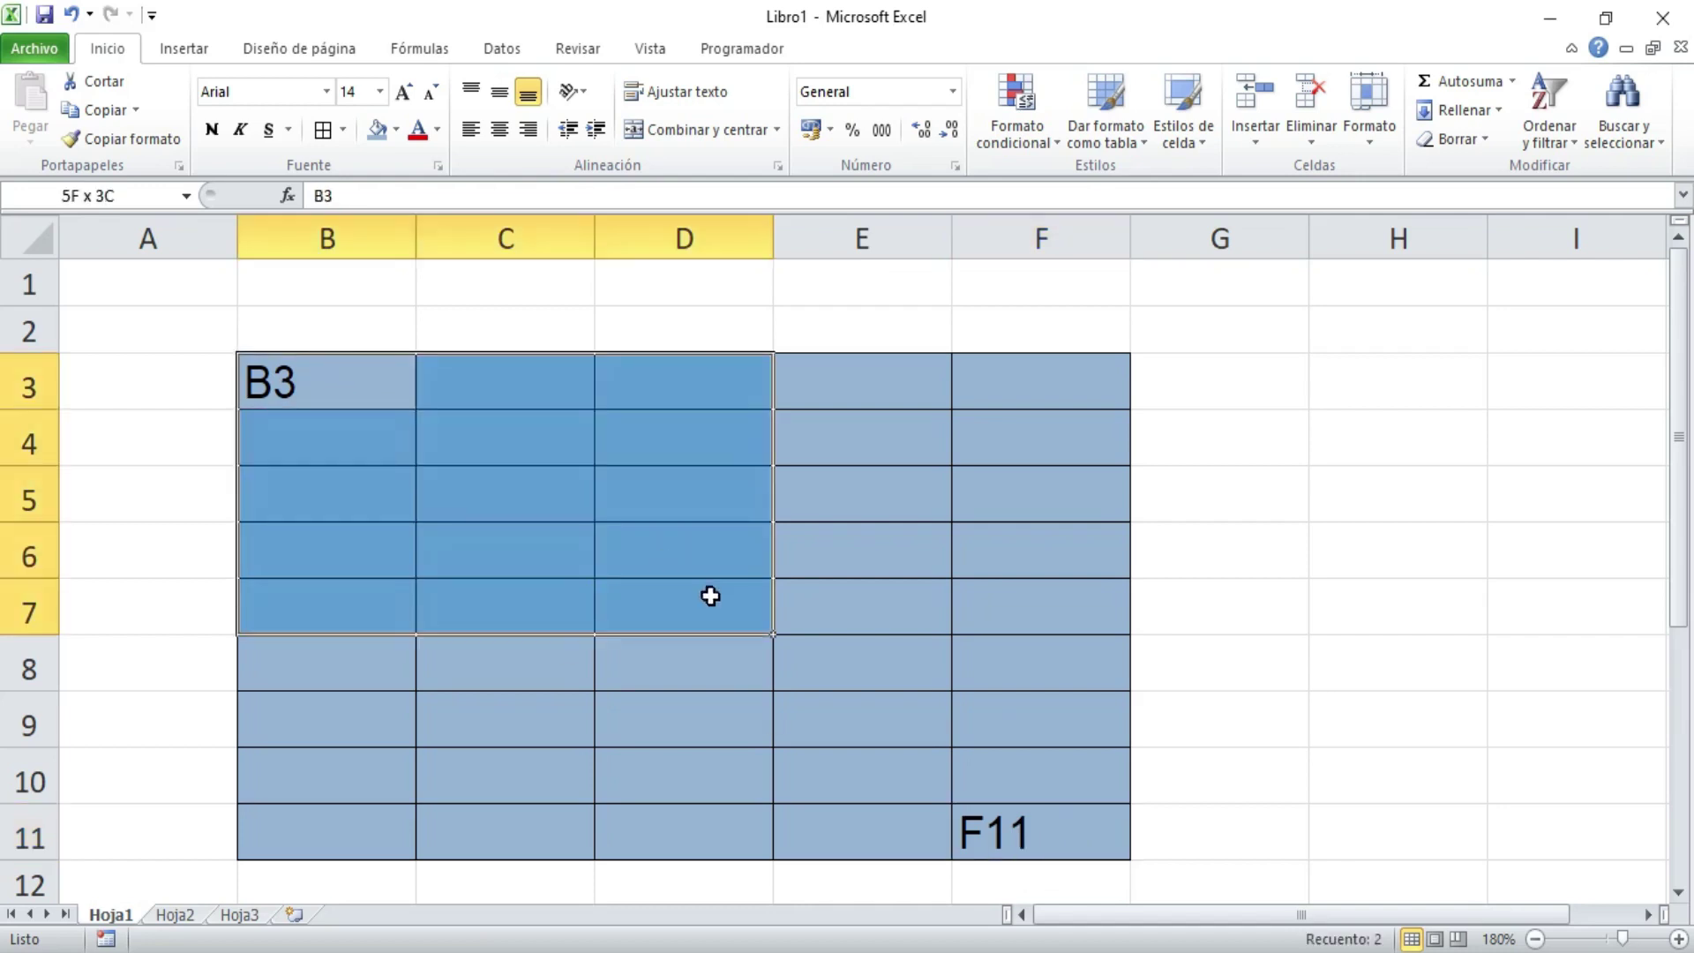
pyautogui.moveTo(710, 597); pyautogui.dragTo(1028, 831)
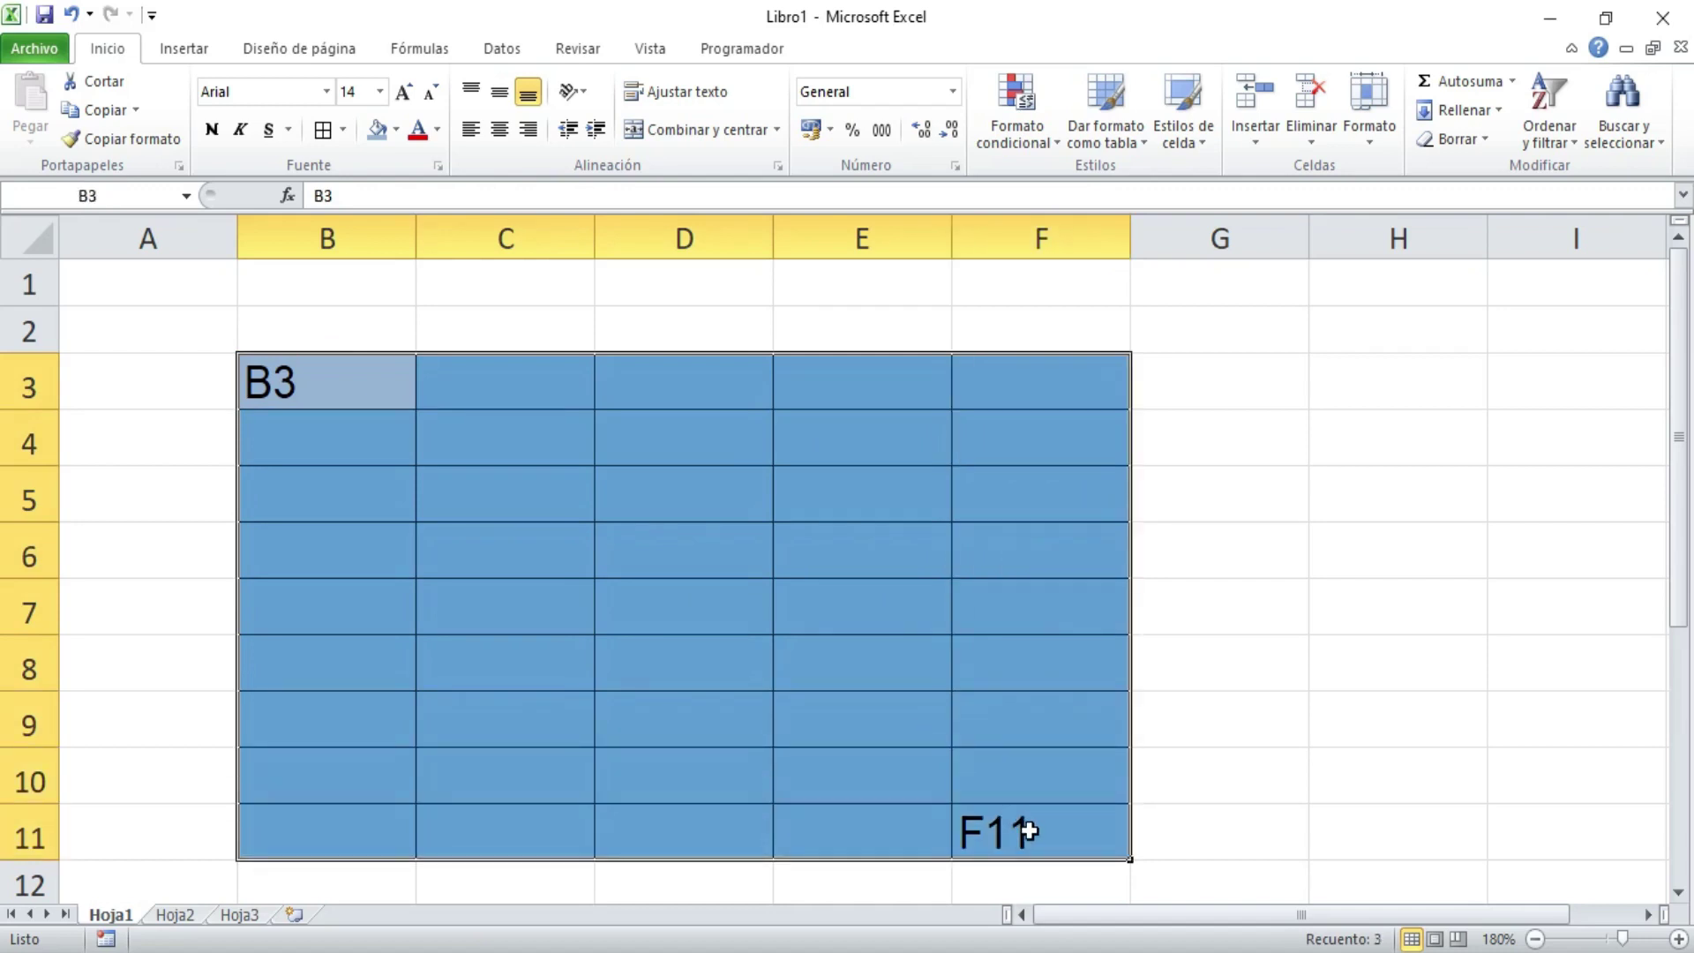
# - Click between table cells B3, B11, C3 and F11, ending on centre cell D7
pyautogui.click(360, 382)
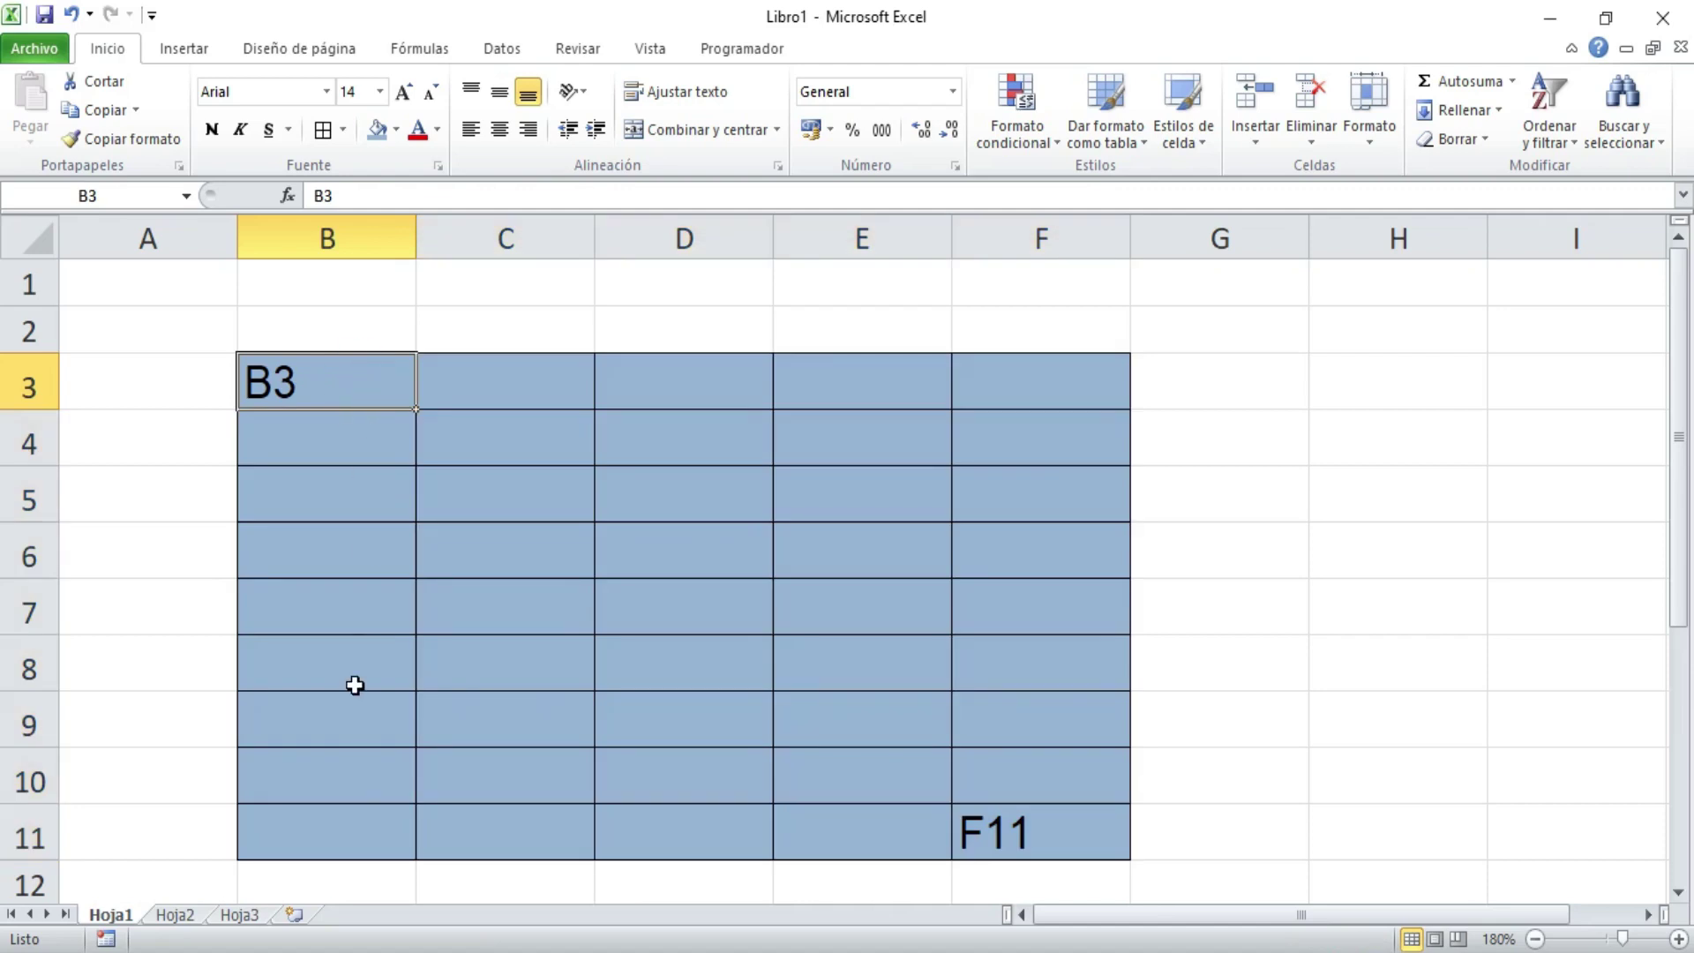
pyautogui.click(331, 826)
pyautogui.click(503, 388)
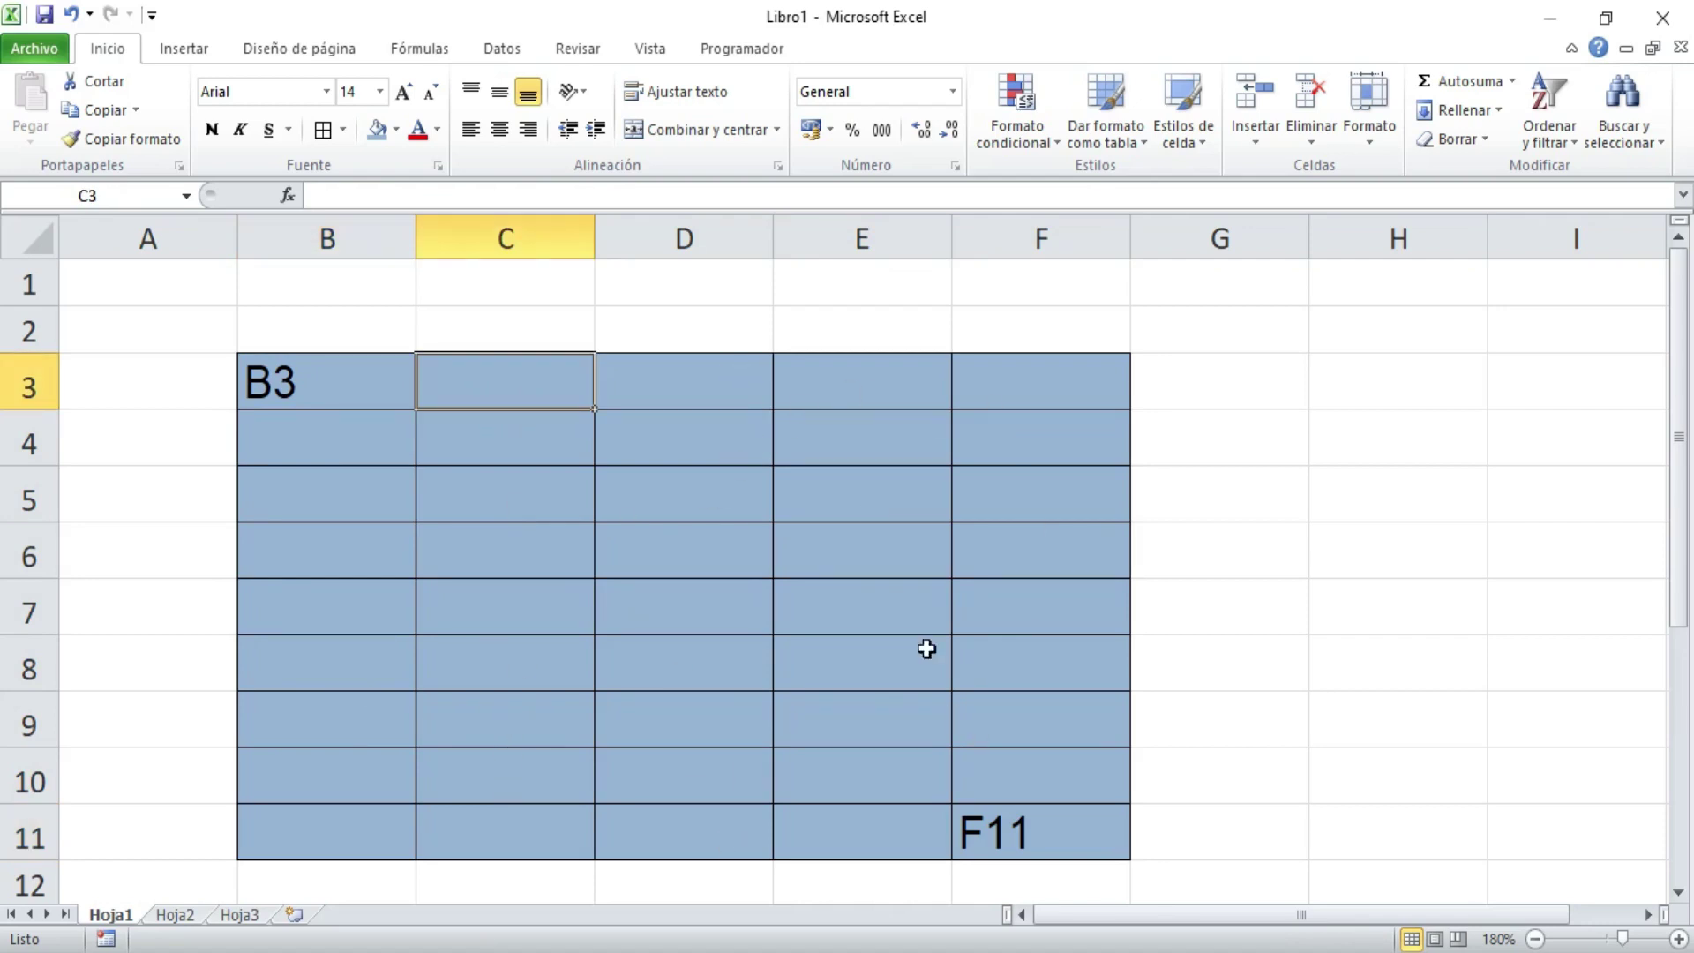
pyautogui.click(997, 824)
pyautogui.click(304, 386)
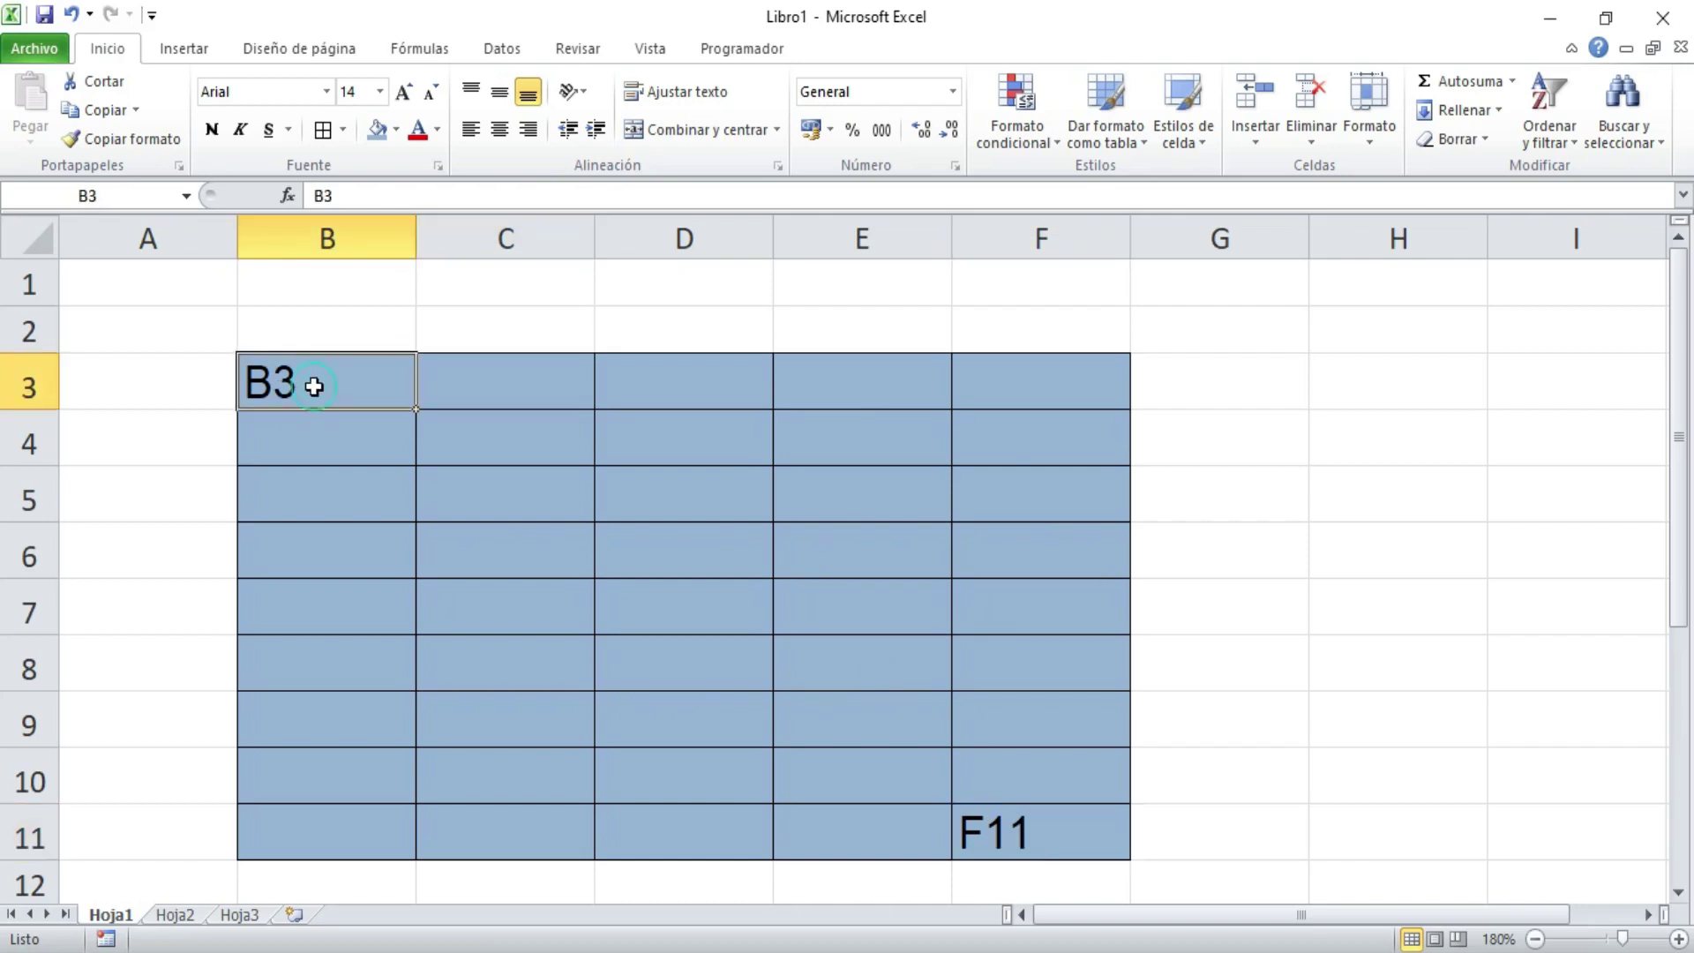
pyautogui.click(1039, 840)
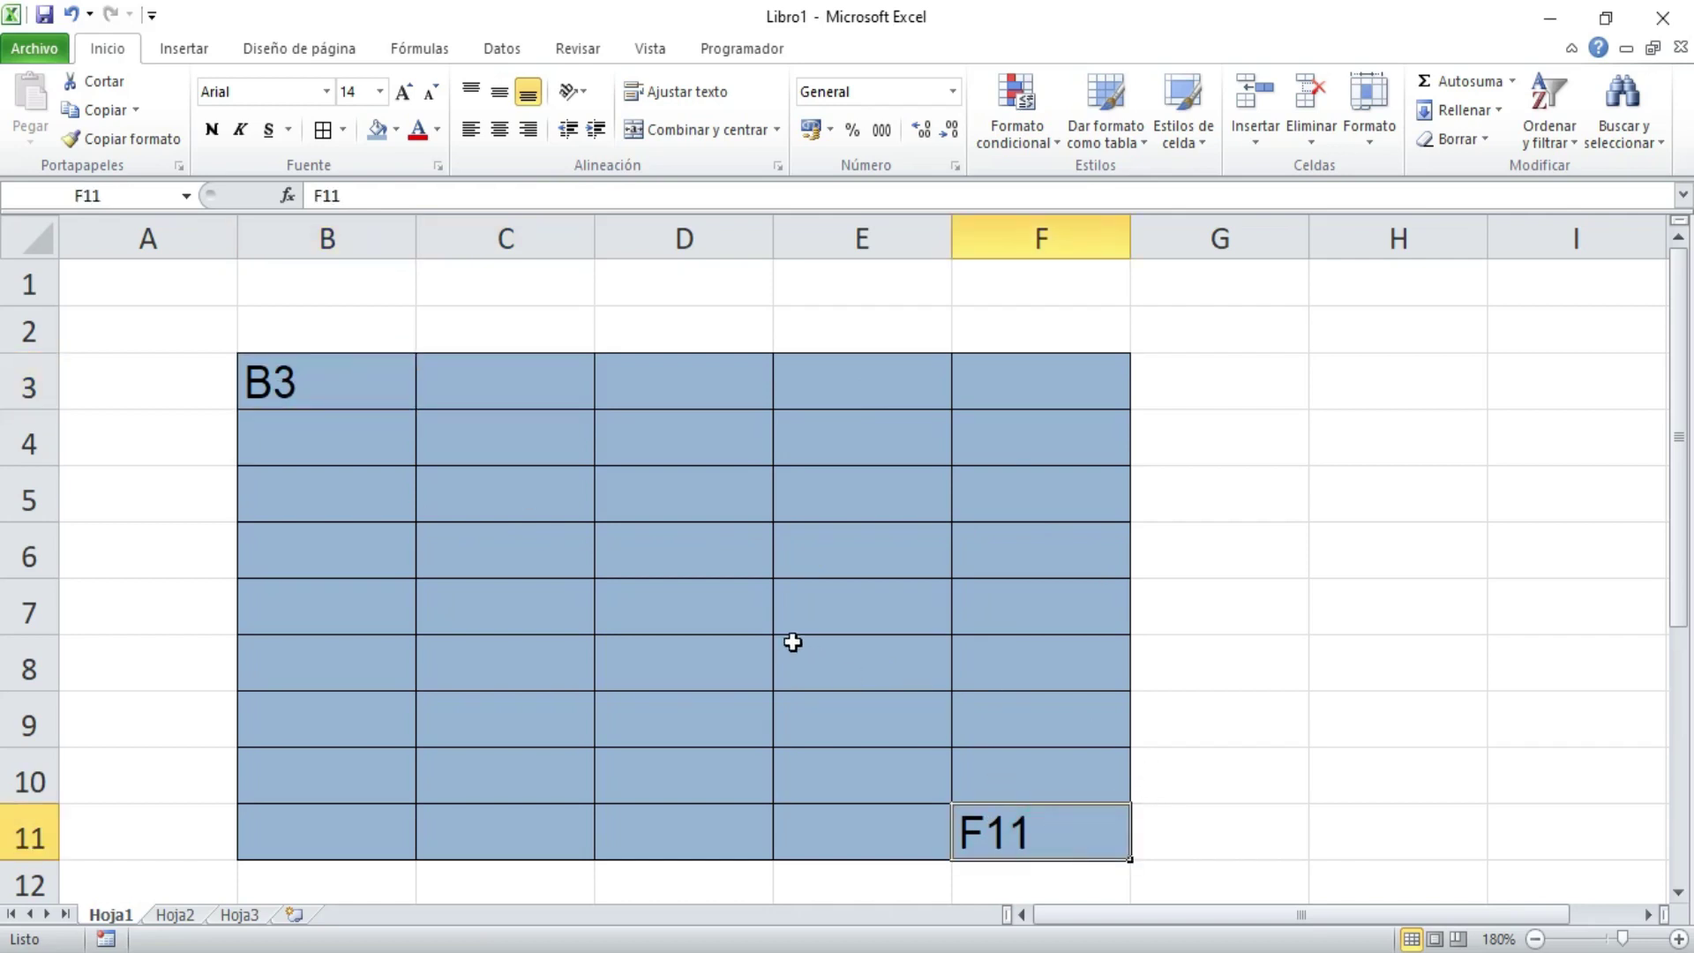
pyautogui.click(646, 615)
# - Type 'B3:F11' into centre cell D7, fixing a typo along the way
pyautogui.write('B')
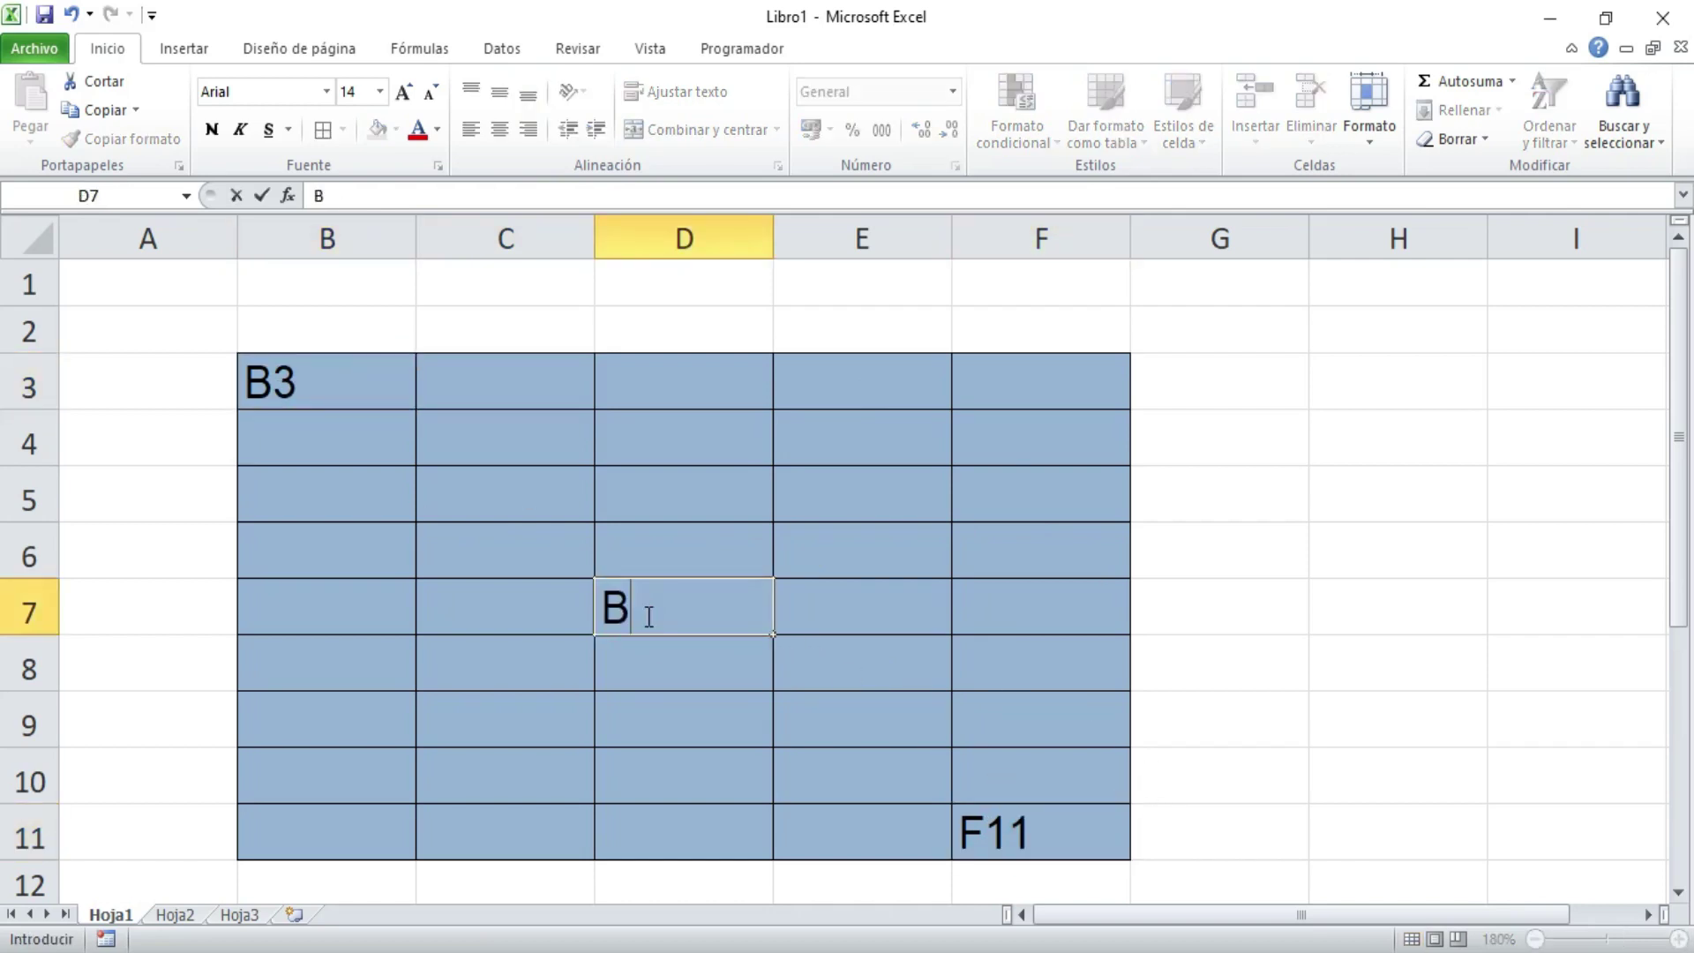
pyautogui.write('#')
pyautogui.press('BackSpace')
pyautogui.write('3')
pyautogui.write(':')
pyautogui.write('F')
pyautogui.write('11')
pyautogui.click(746, 722)
pyautogui.click(695, 600)
# - Clear the corner labels from B3 and F11, then reselect B3:F11 to check it
pyautogui.click(283, 358)
pyautogui.press('BackSpace')
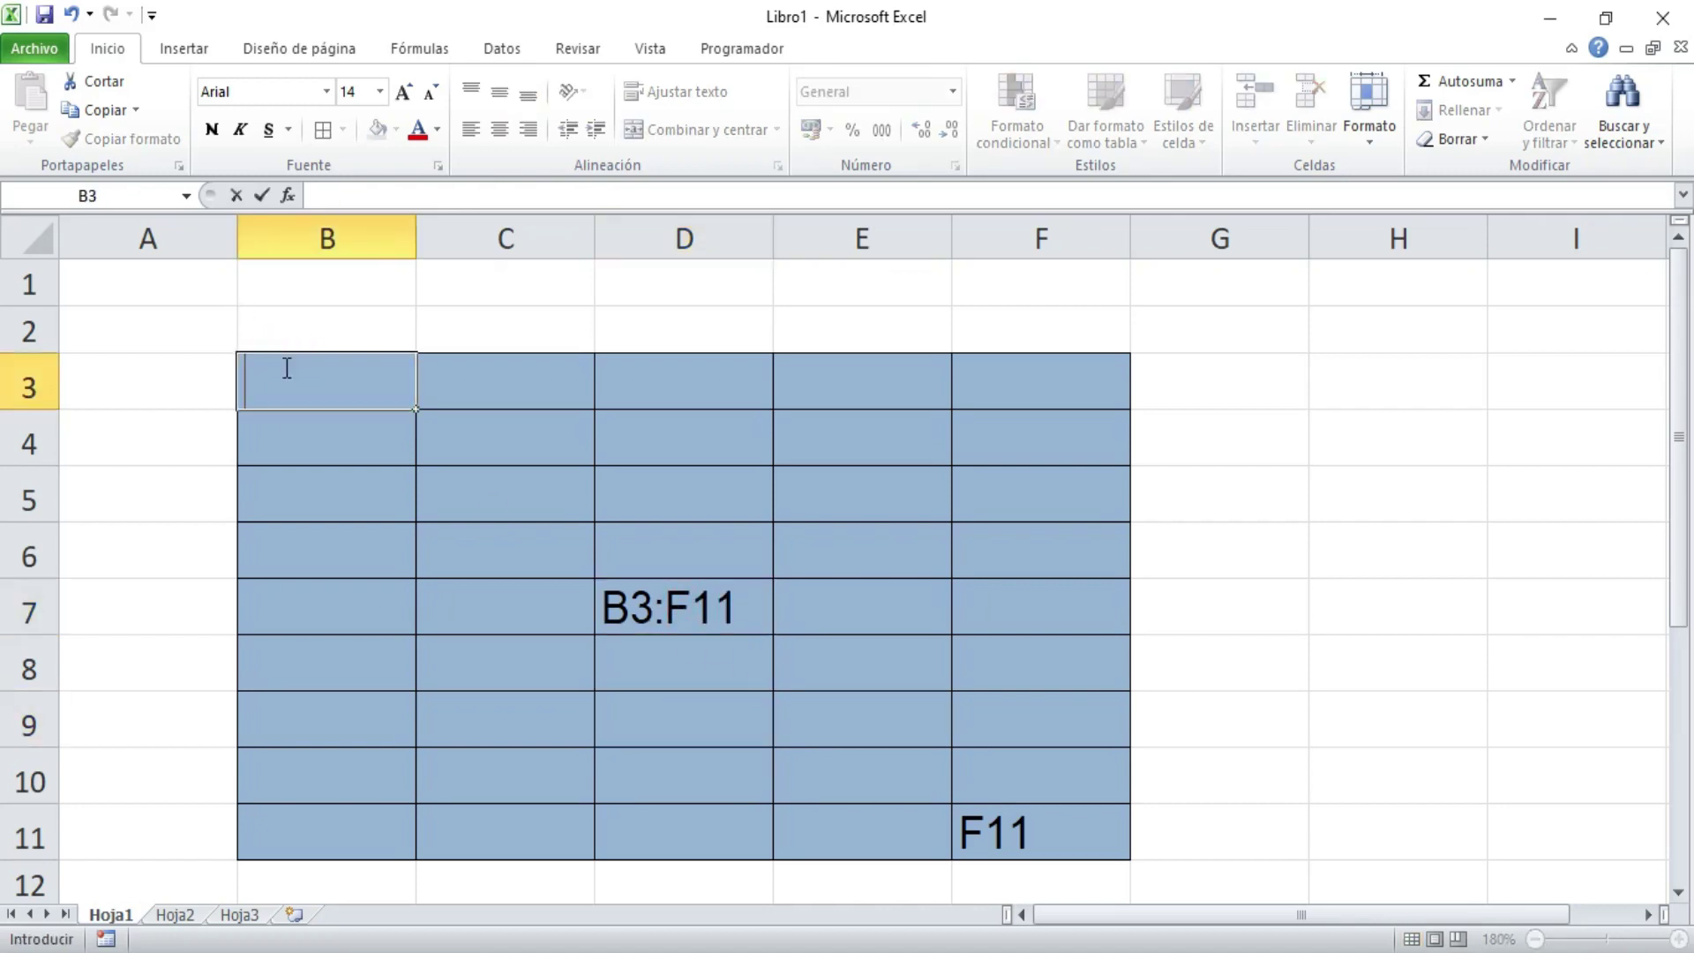
pyautogui.click(1016, 838)
pyautogui.press('BackSpace')
pyautogui.click(450, 462)
pyautogui.moveTo(352, 400); pyautogui.dragTo(1015, 827)
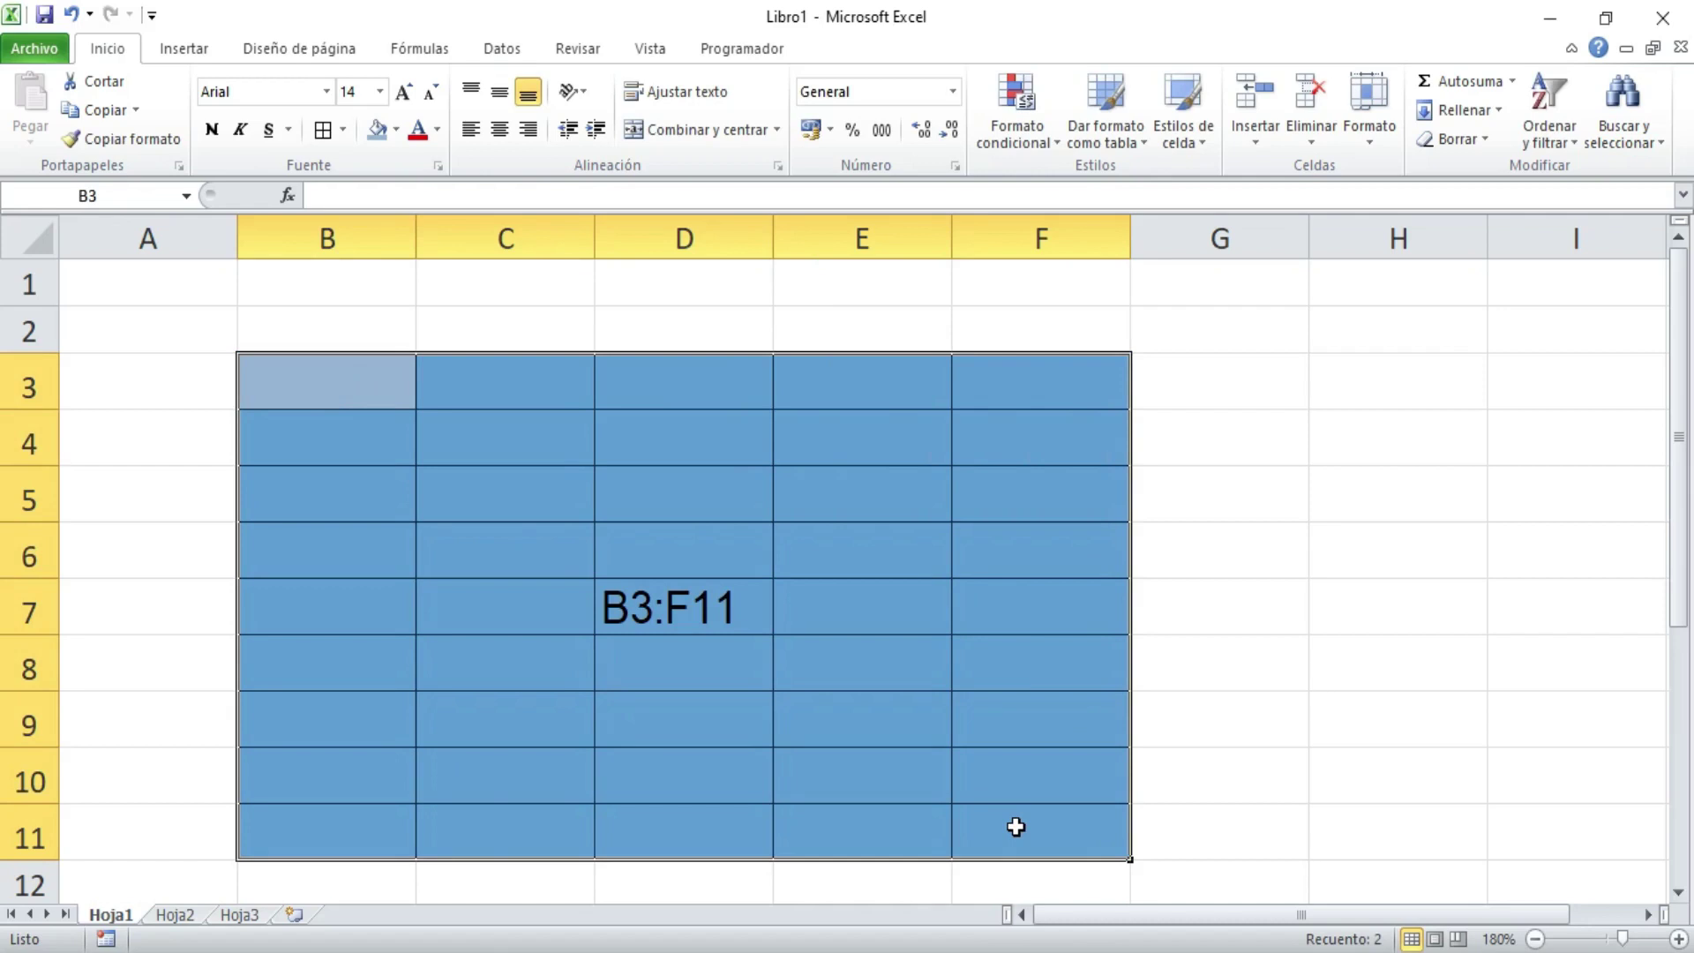
pyautogui.click(1245, 767)
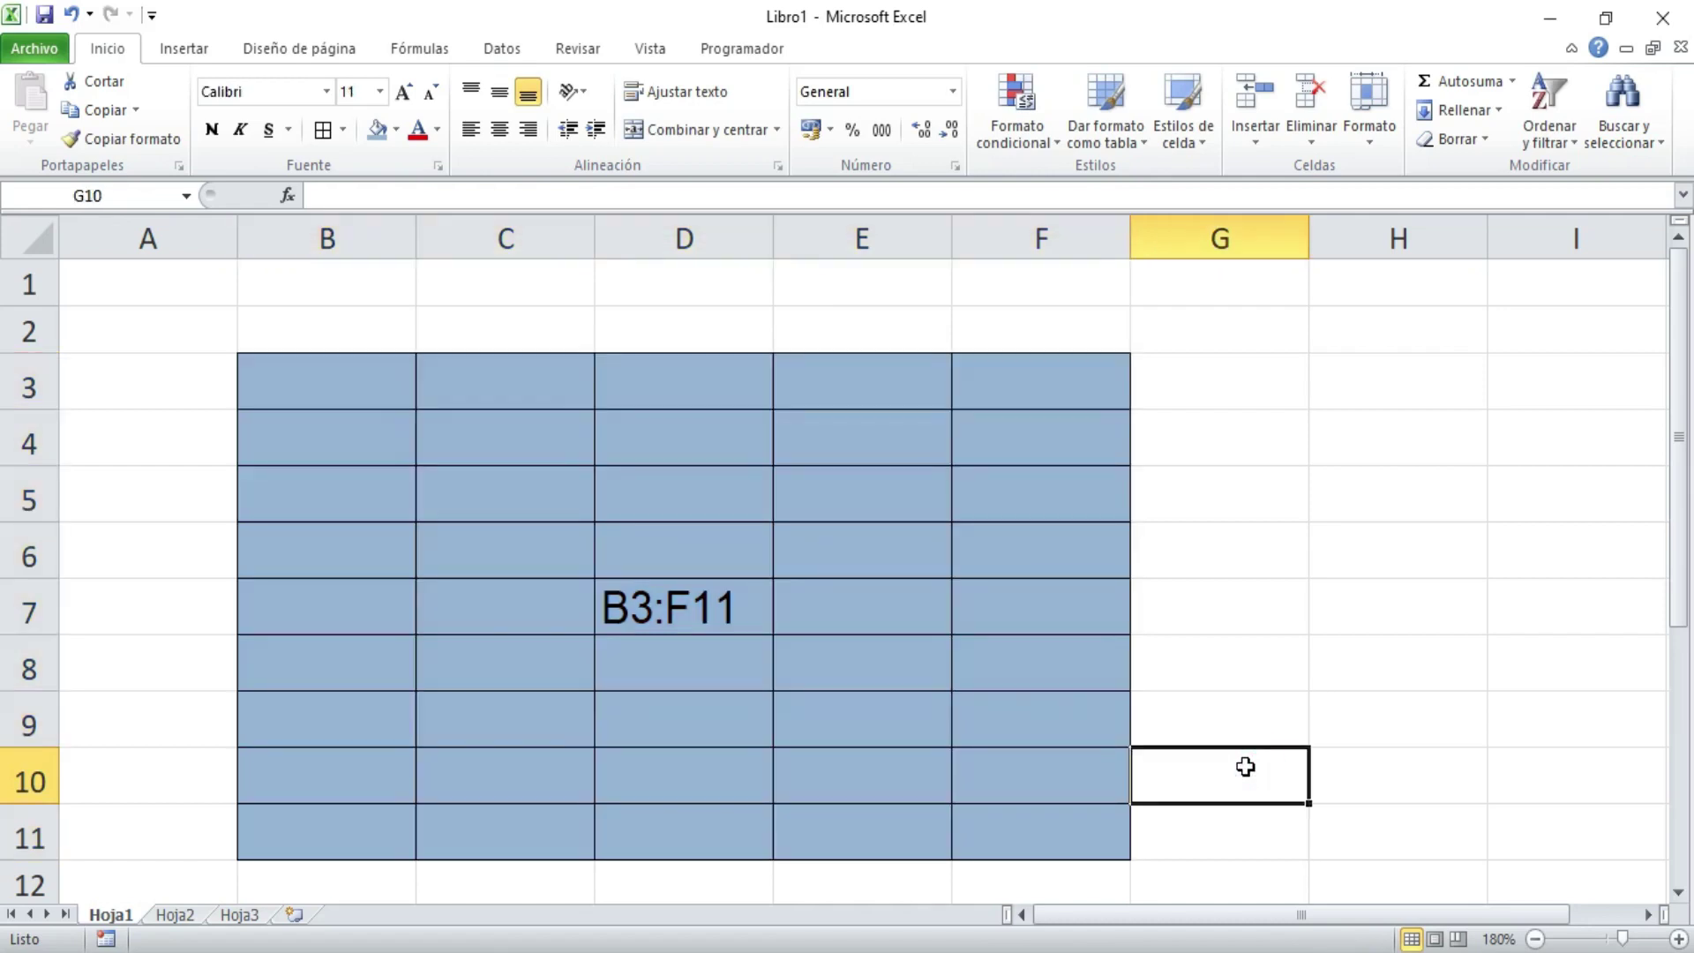
pyautogui.click(646, 597)
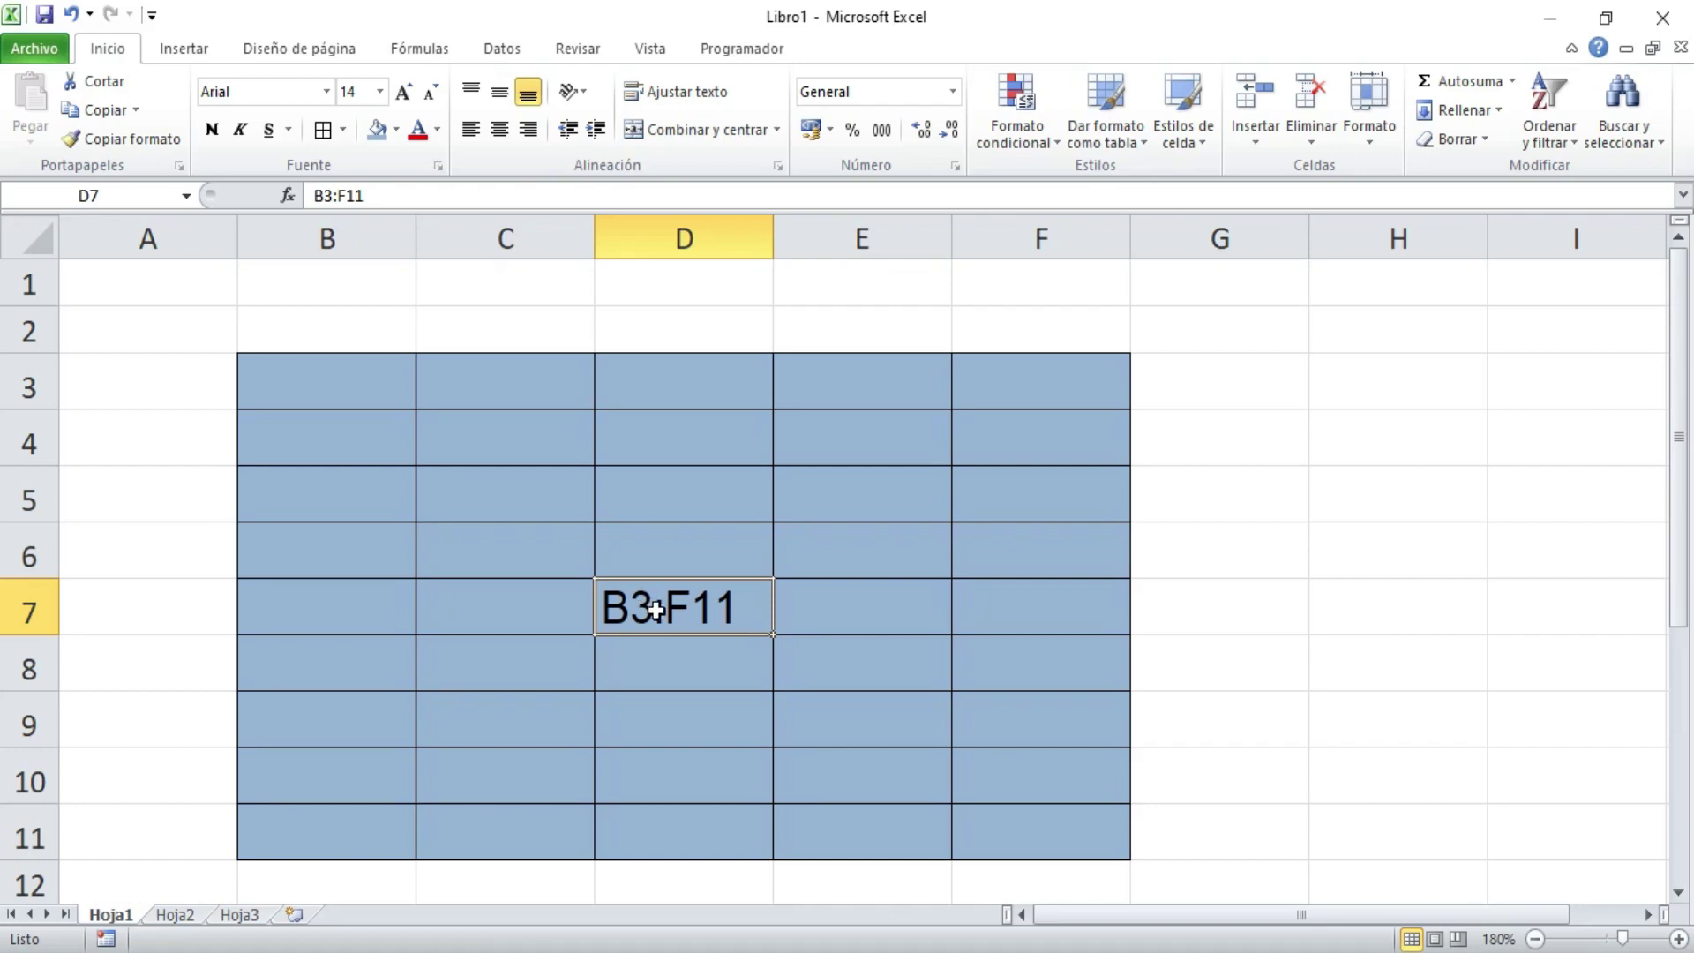
# - Start a formula in G7 referencing B3:F11, then delete it so G7 stays empty
pyautogui.click(1160, 621)
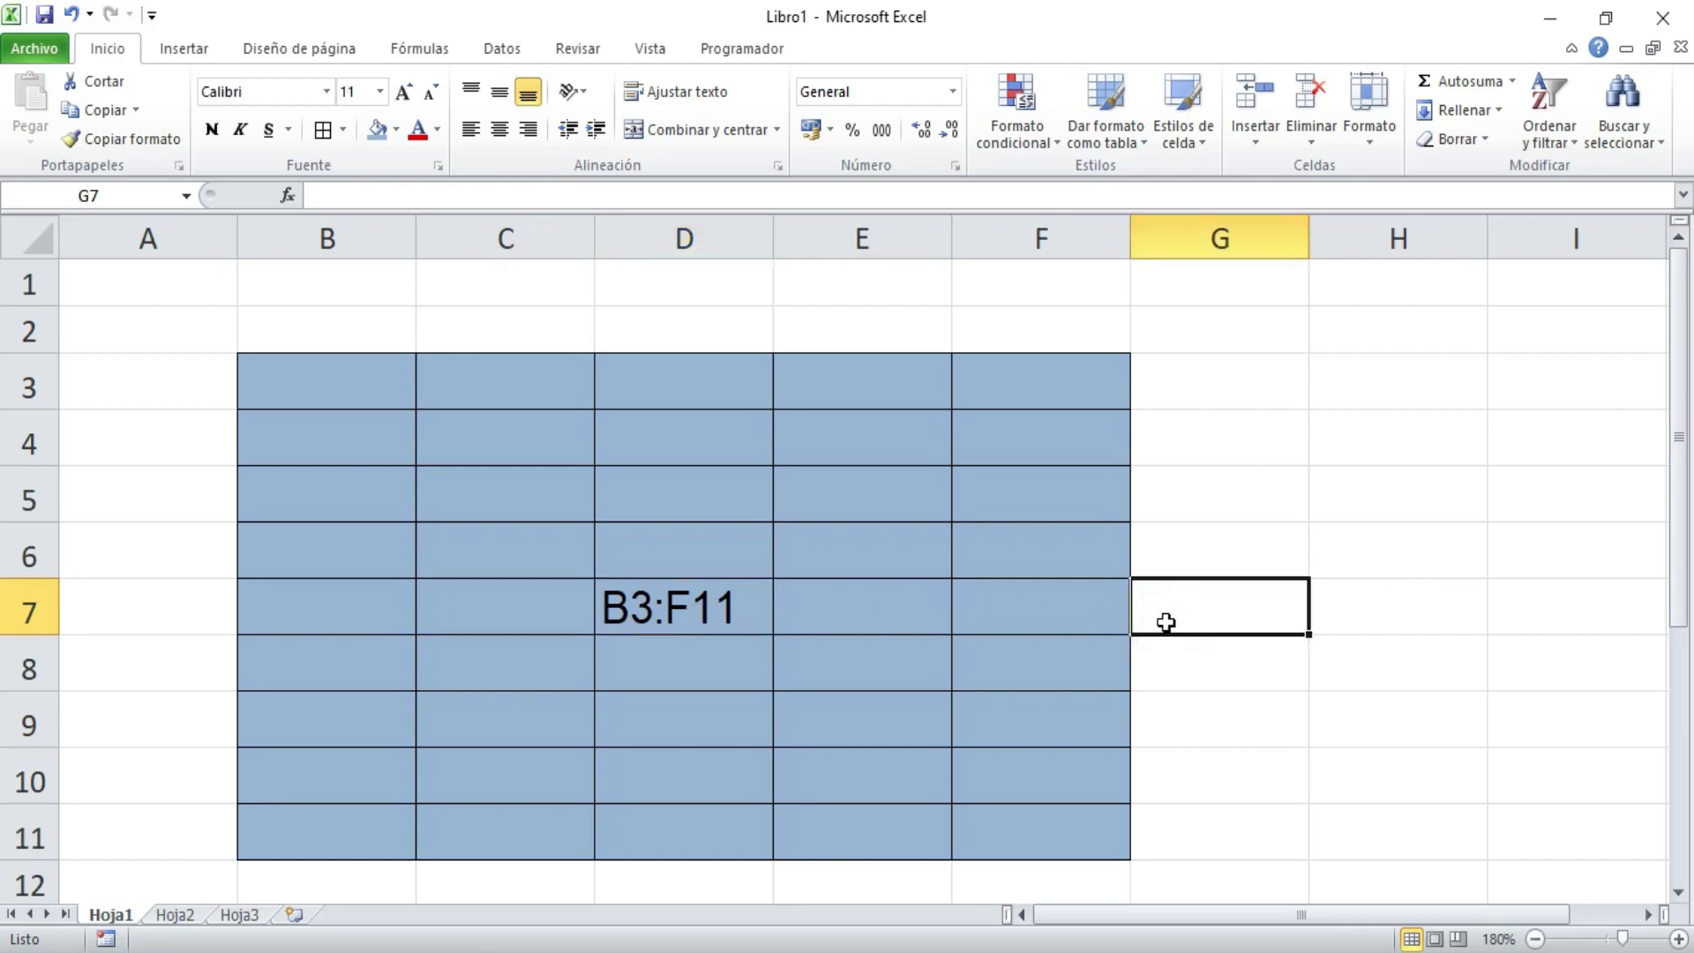
pyautogui.write('=')
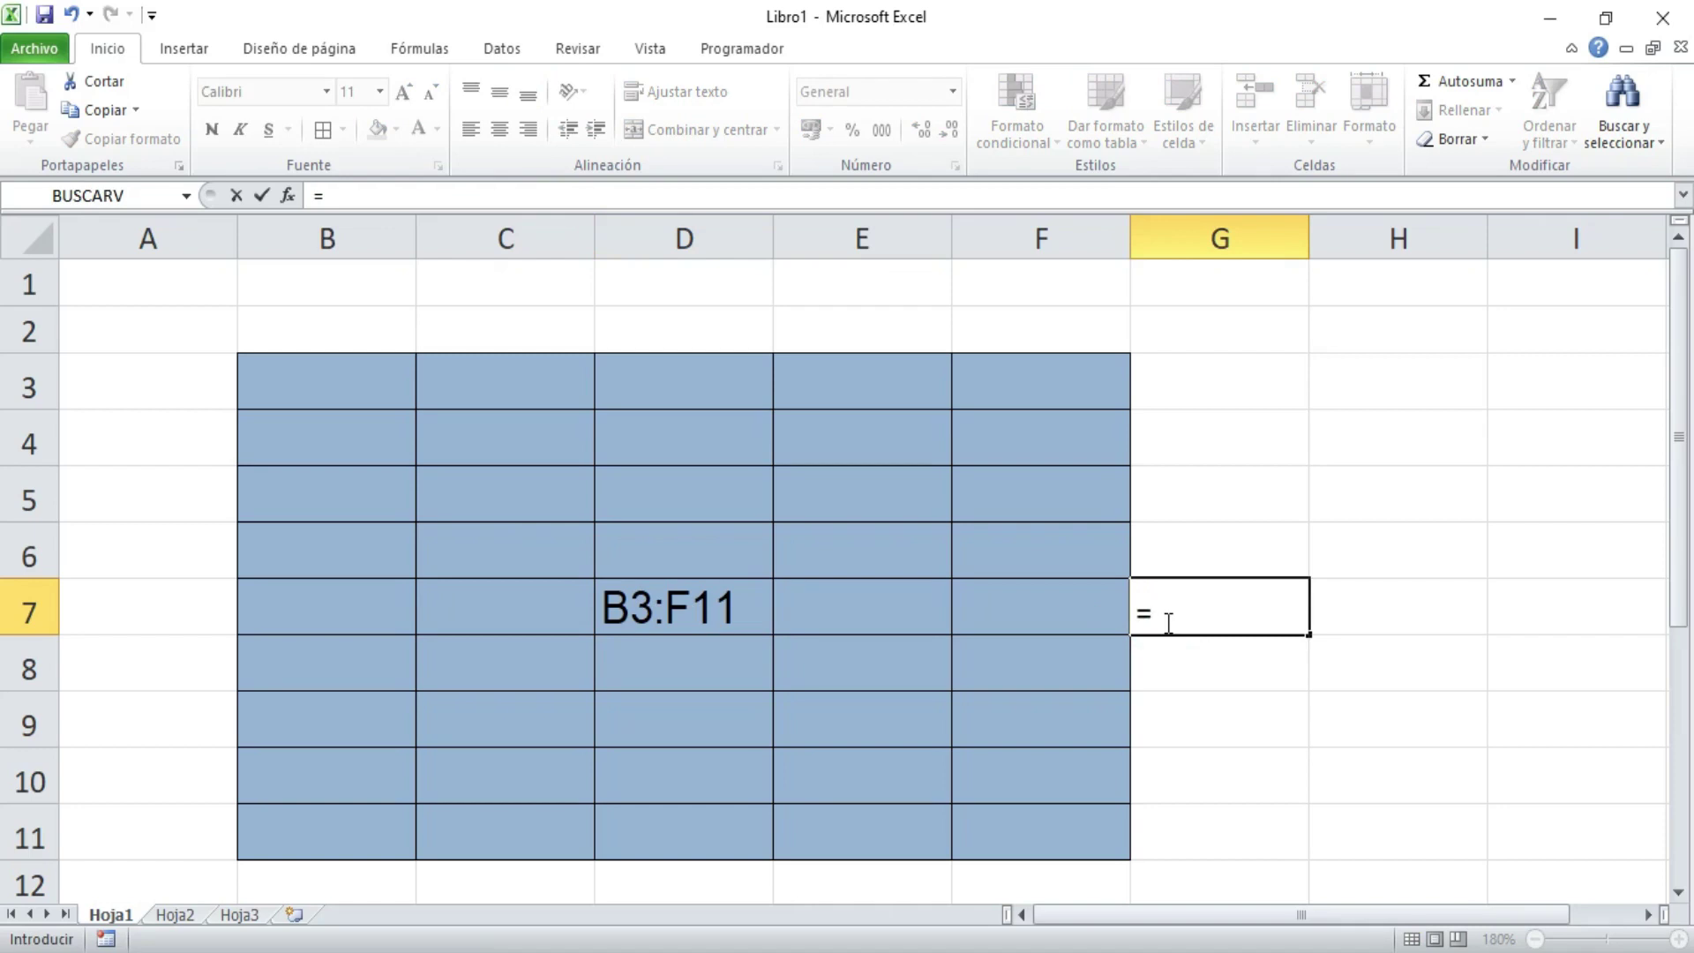
pyautogui.moveTo(332, 378); pyautogui.dragTo(550, 554)
pyautogui.moveTo(758, 676); pyautogui.dragTo(983, 824)
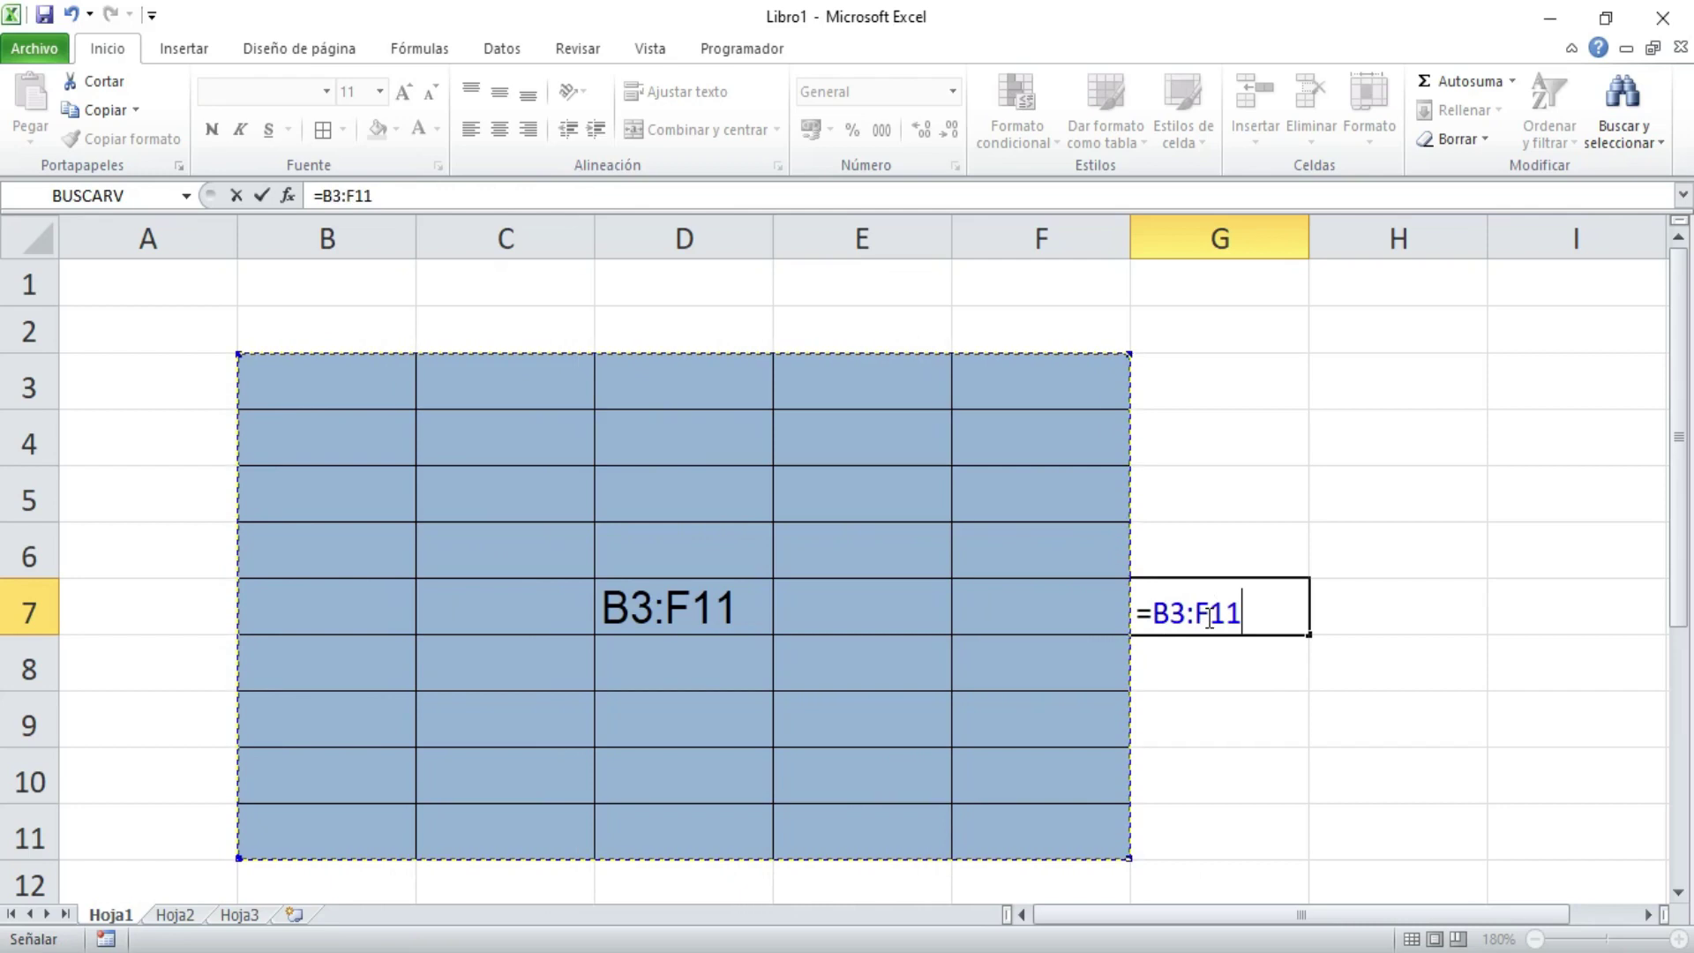
pyautogui.press('BackSpace')
pyautogui.press('BackSpace')
pyautogui.press('BackSpace')
pyautogui.press('BackSpace')
pyautogui.press('BackSpace')
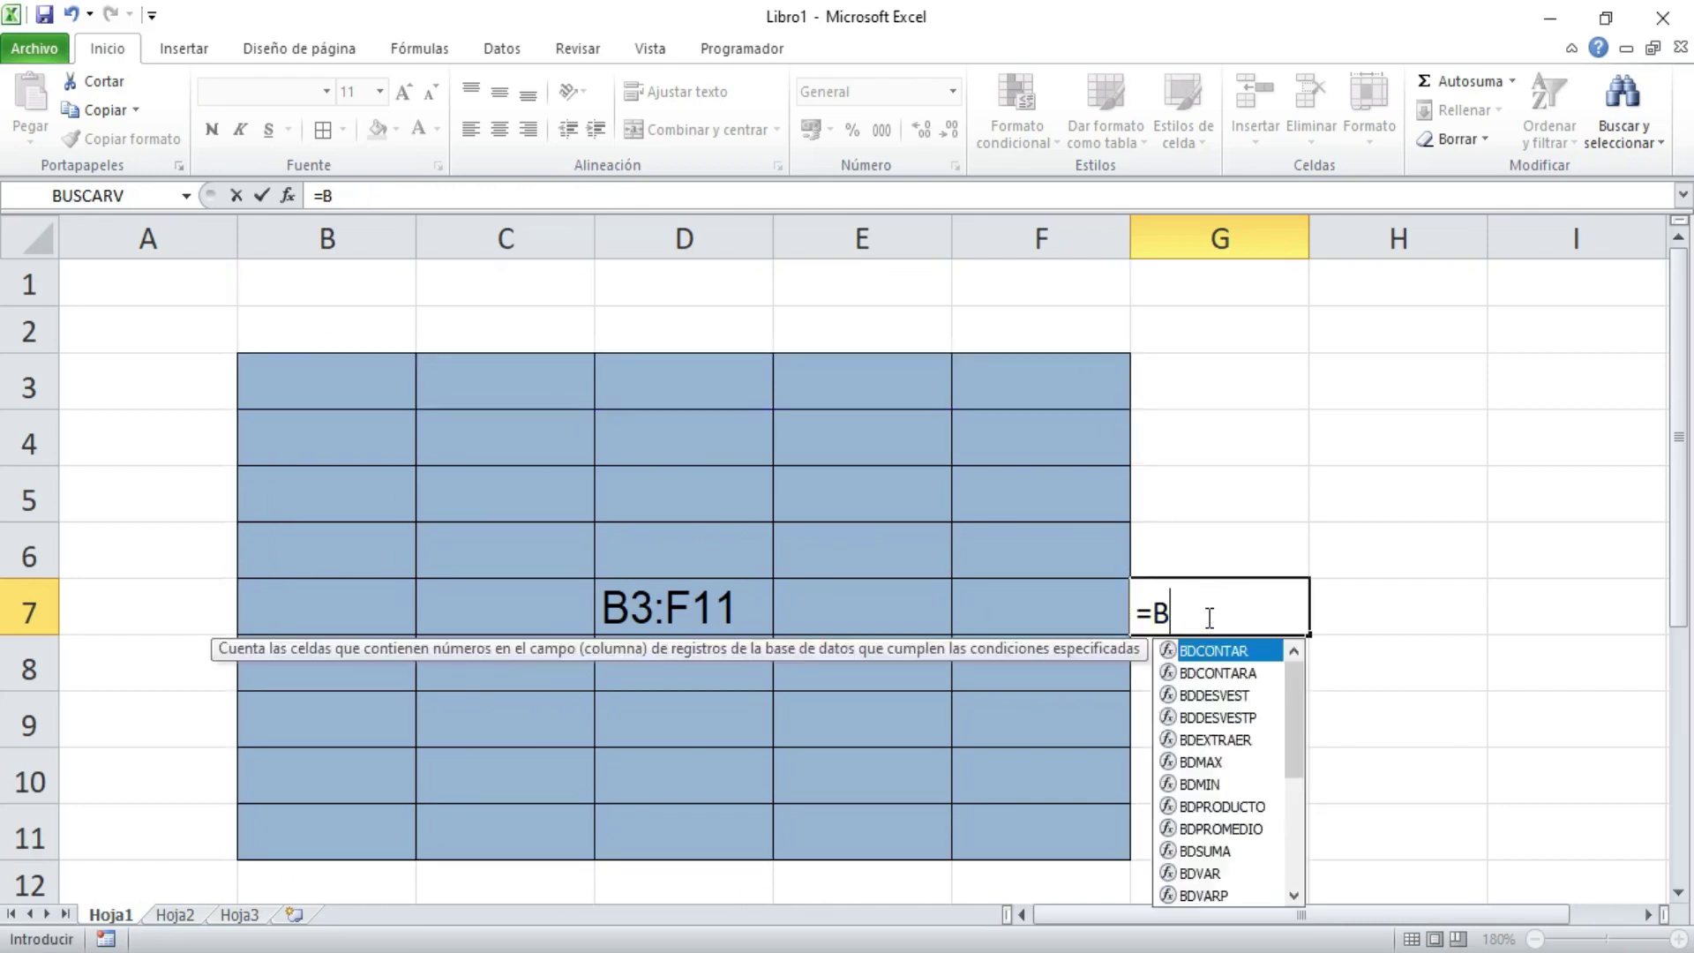
pyautogui.press('BackSpace')
pyautogui.press('BackSpace')
pyautogui.press('Return')
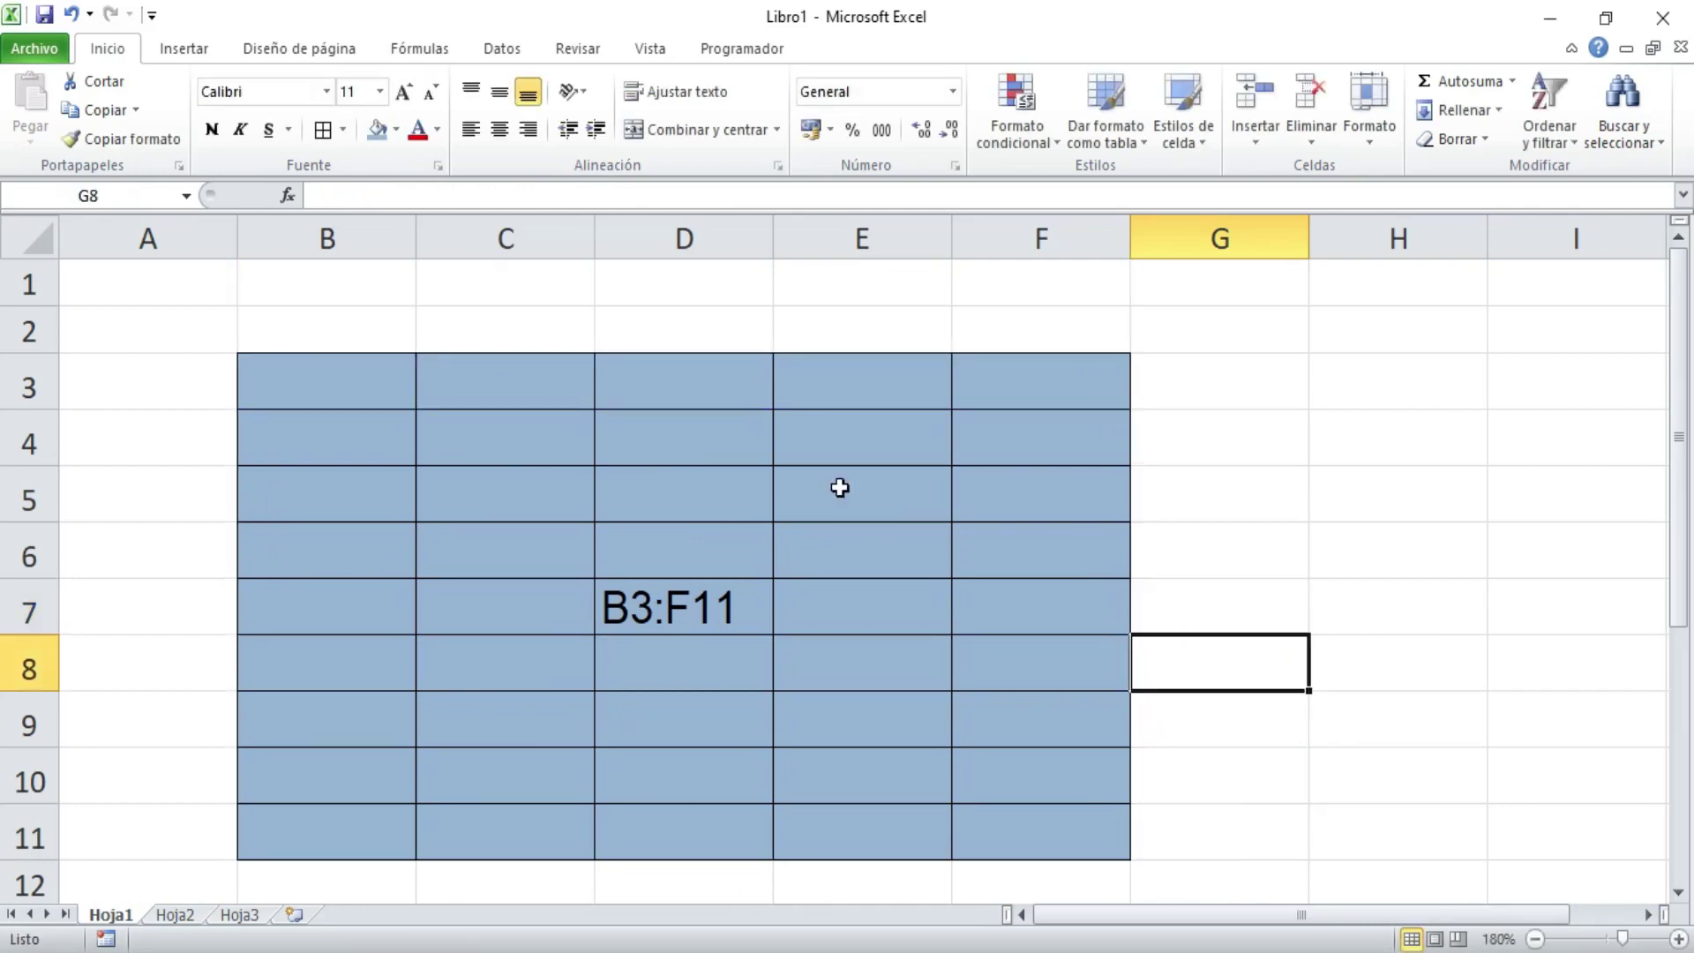
# - Select column B, row 3 and the table range, and clear the D7 label
pyautogui.doubleClick(499, 460)
pyautogui.click(340, 385)
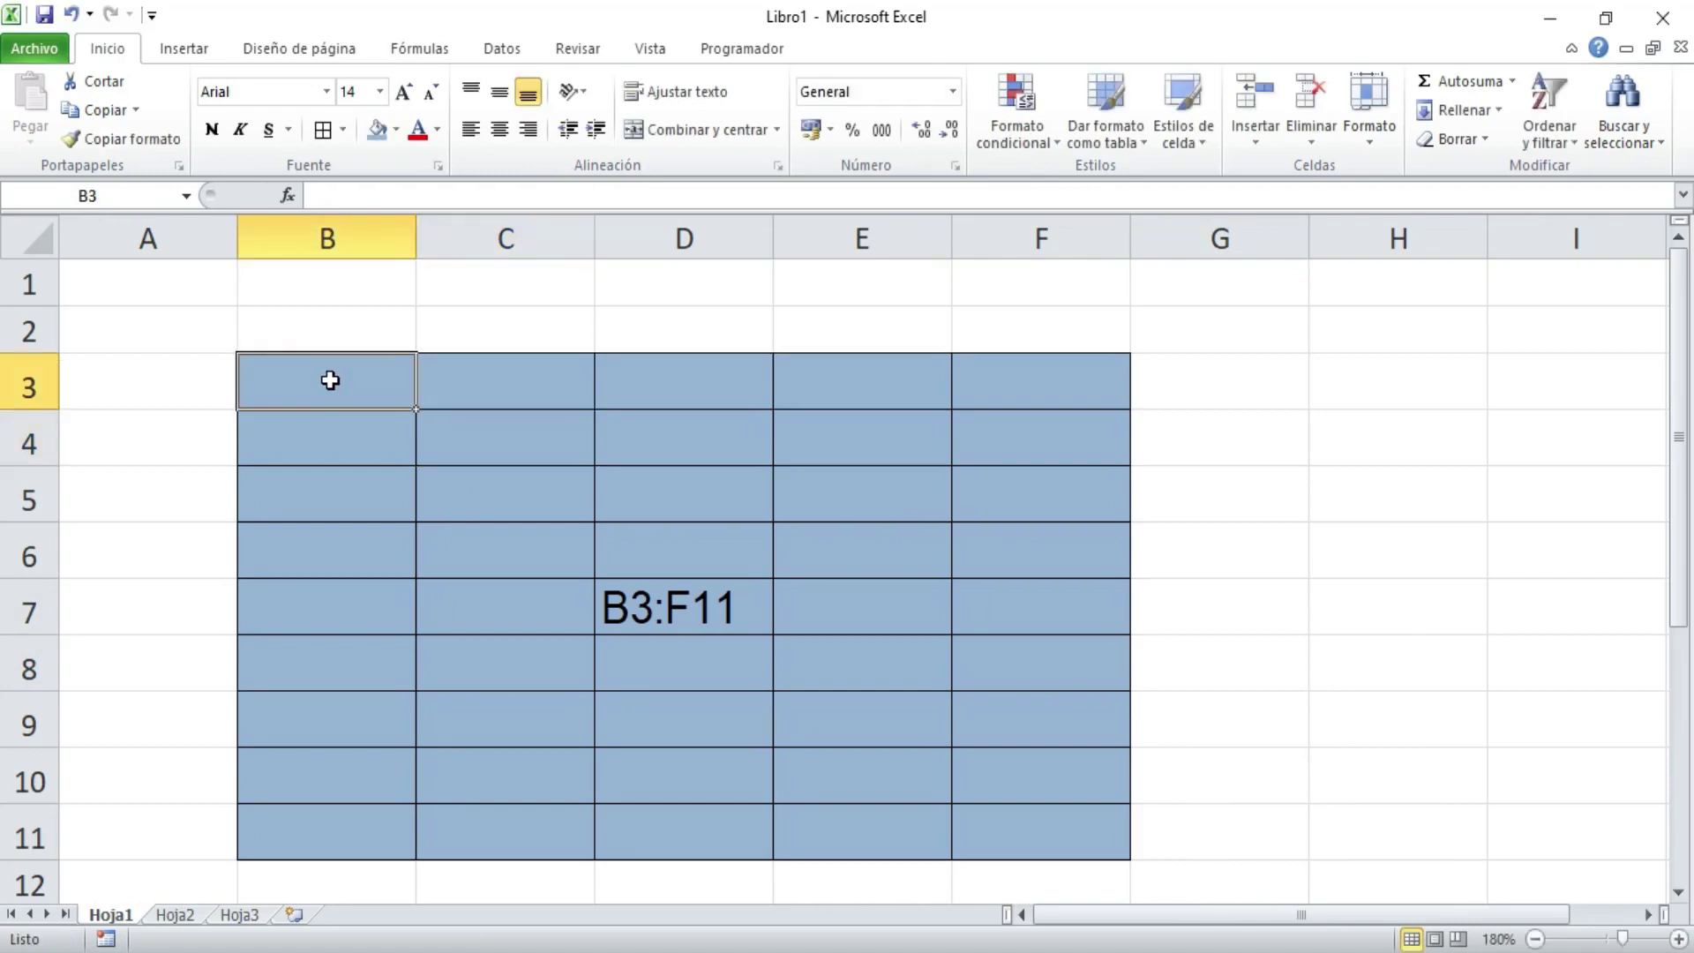
pyautogui.click(344, 235)
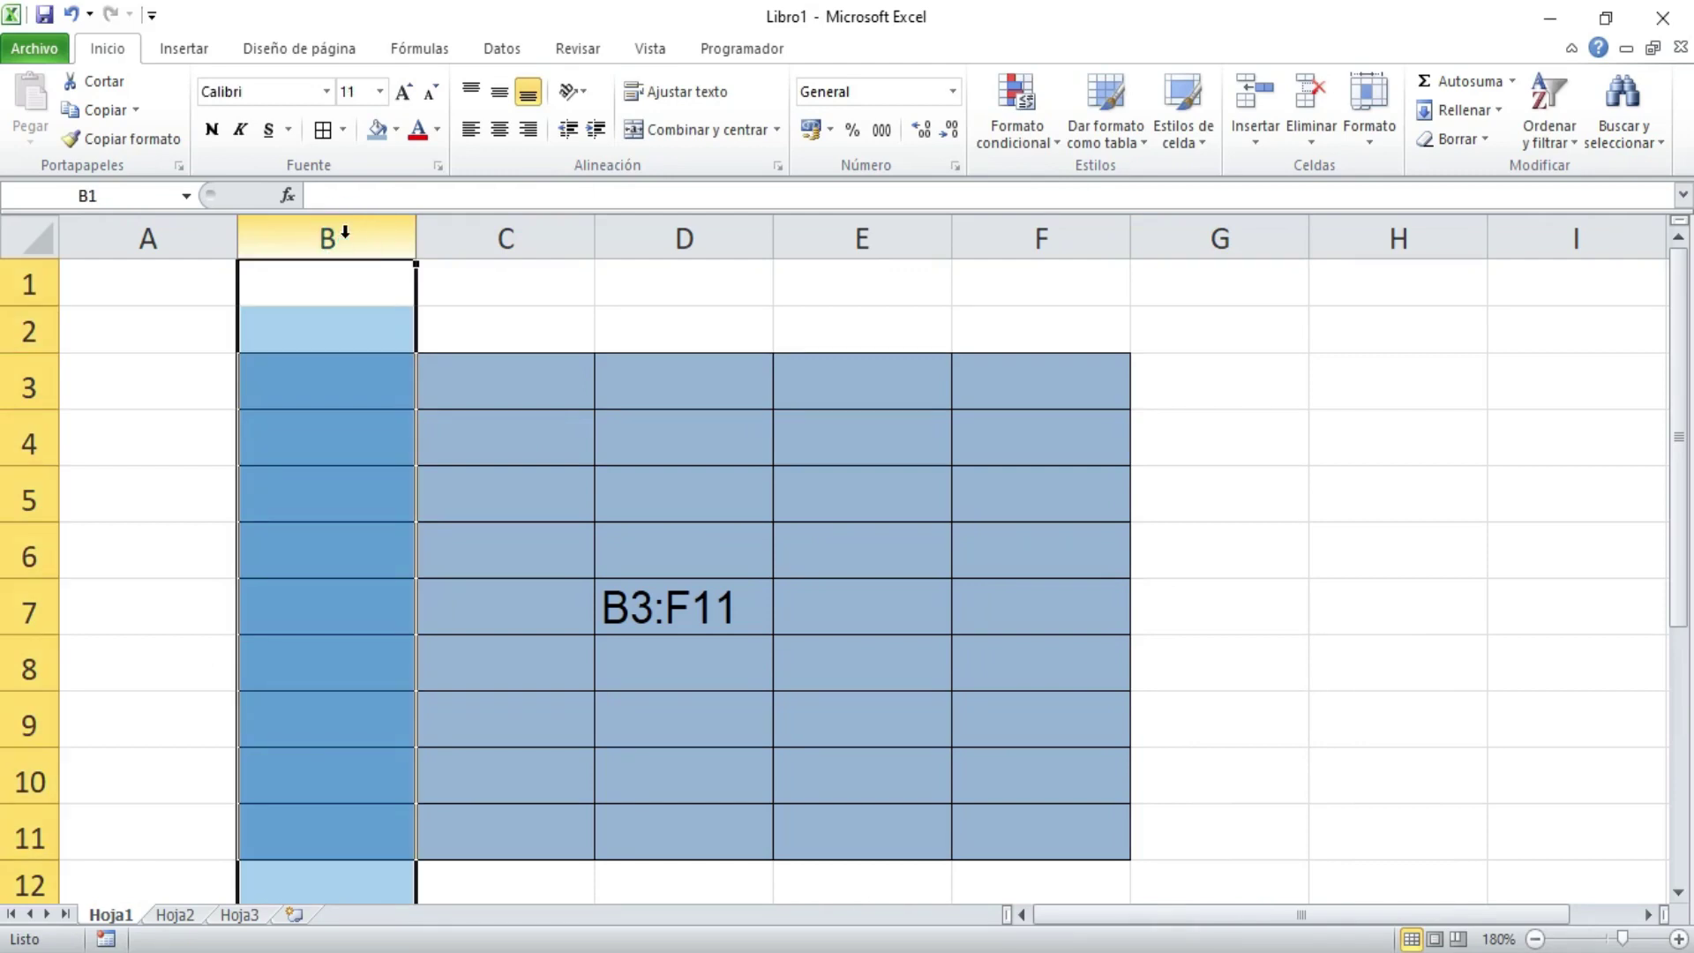
pyautogui.click(29, 386)
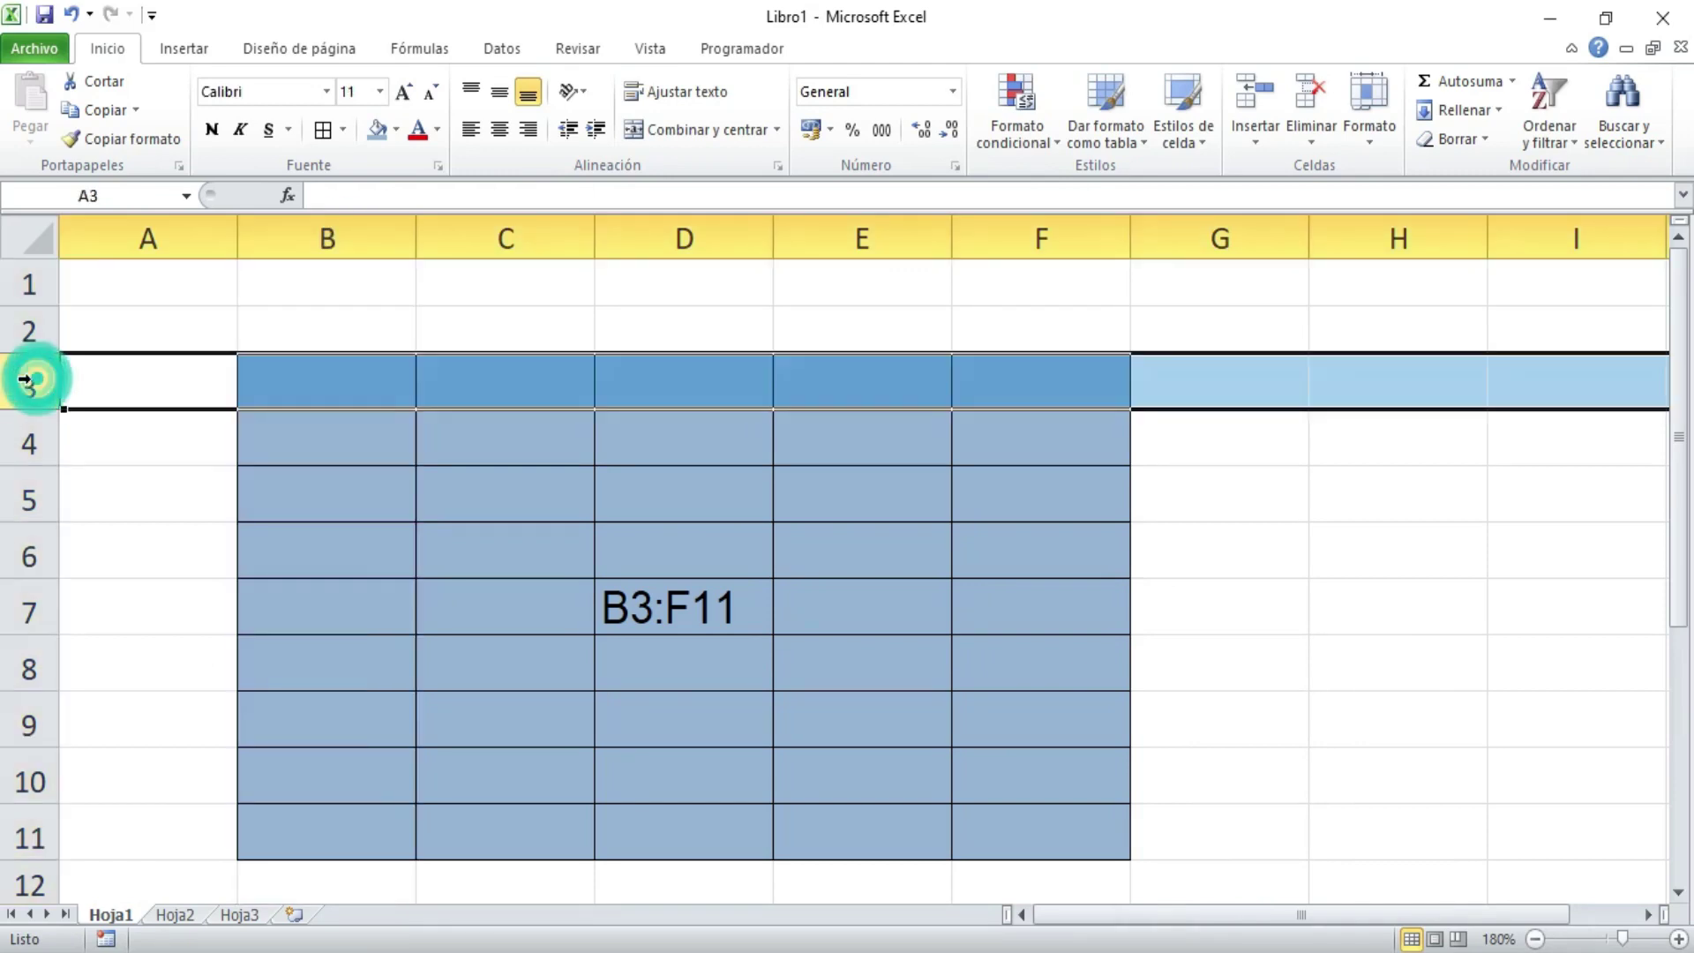
pyautogui.moveTo(288, 397)
pyautogui.mouseDown()
pyautogui.moveTo(945, 739)
pyautogui.moveTo(1034, 808)
pyautogui.mouseUp()
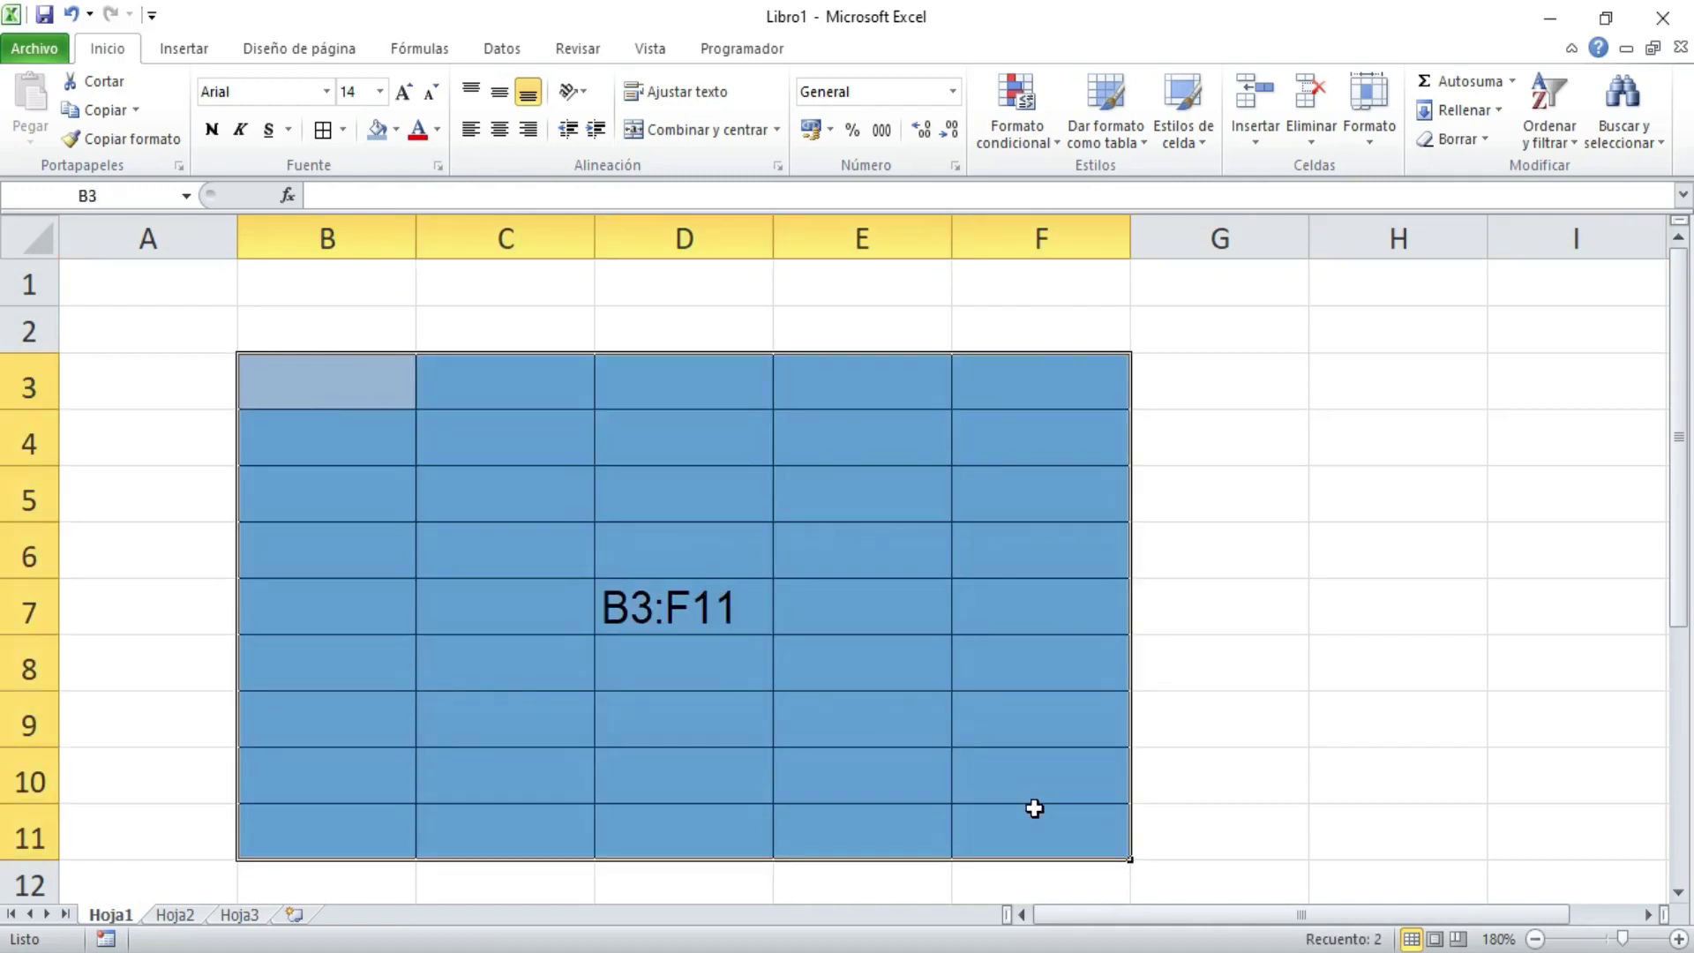
pyautogui.click(701, 622)
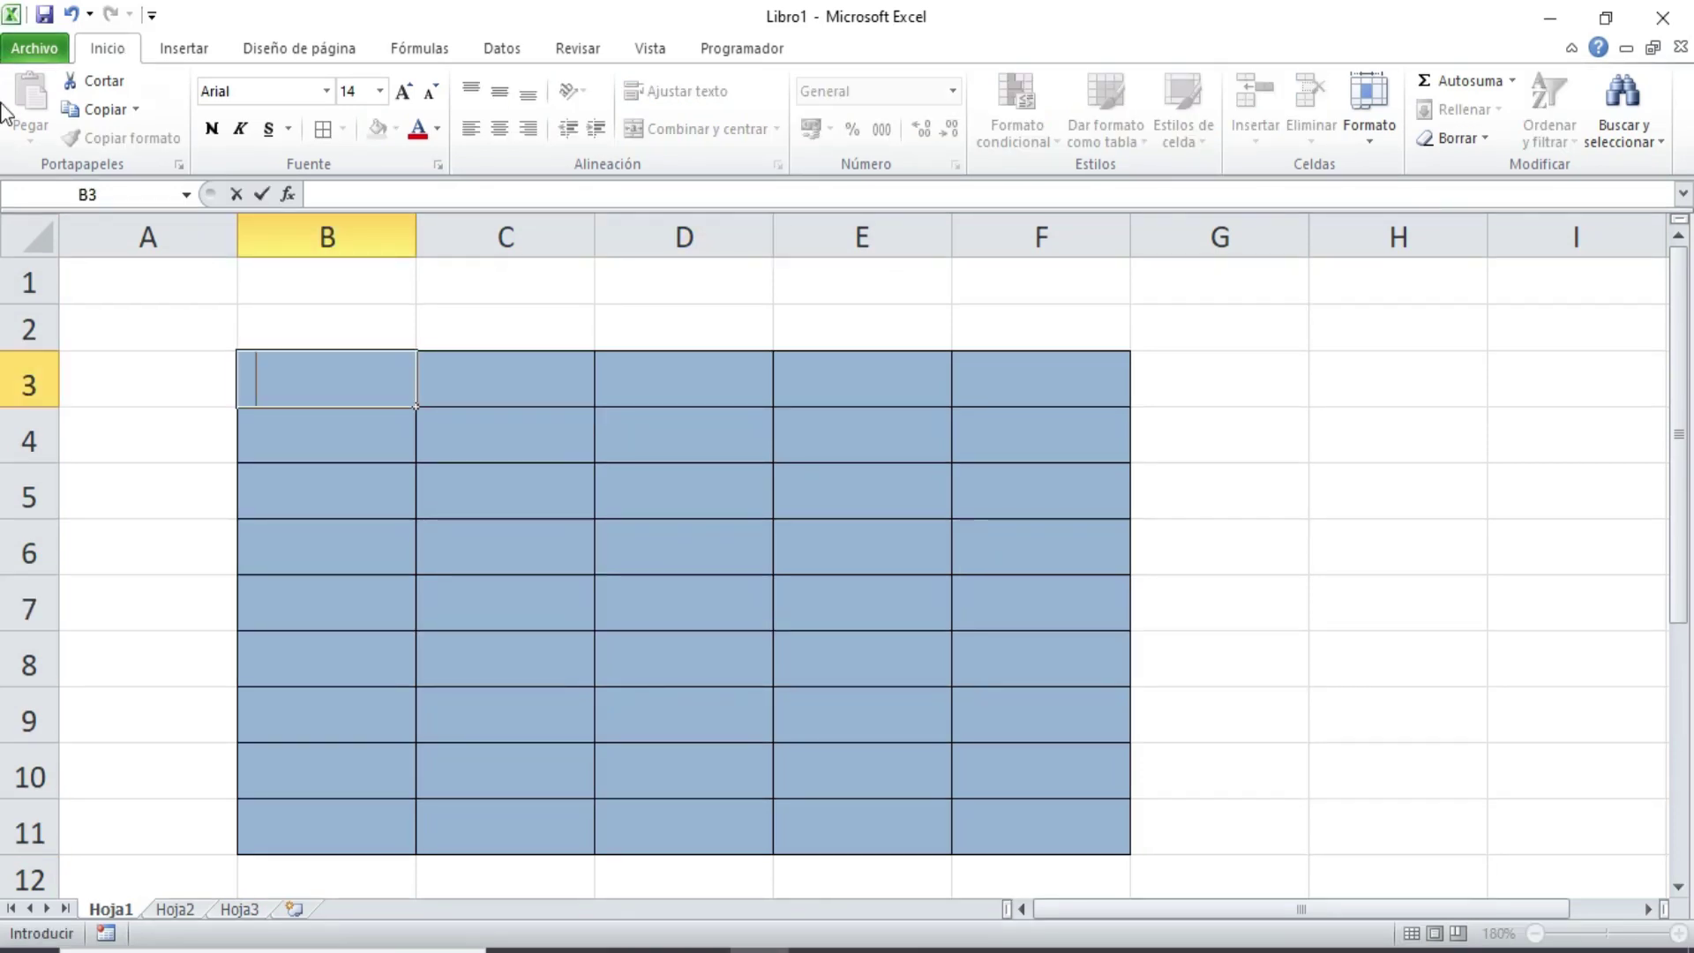
pyautogui.click(401, 325)
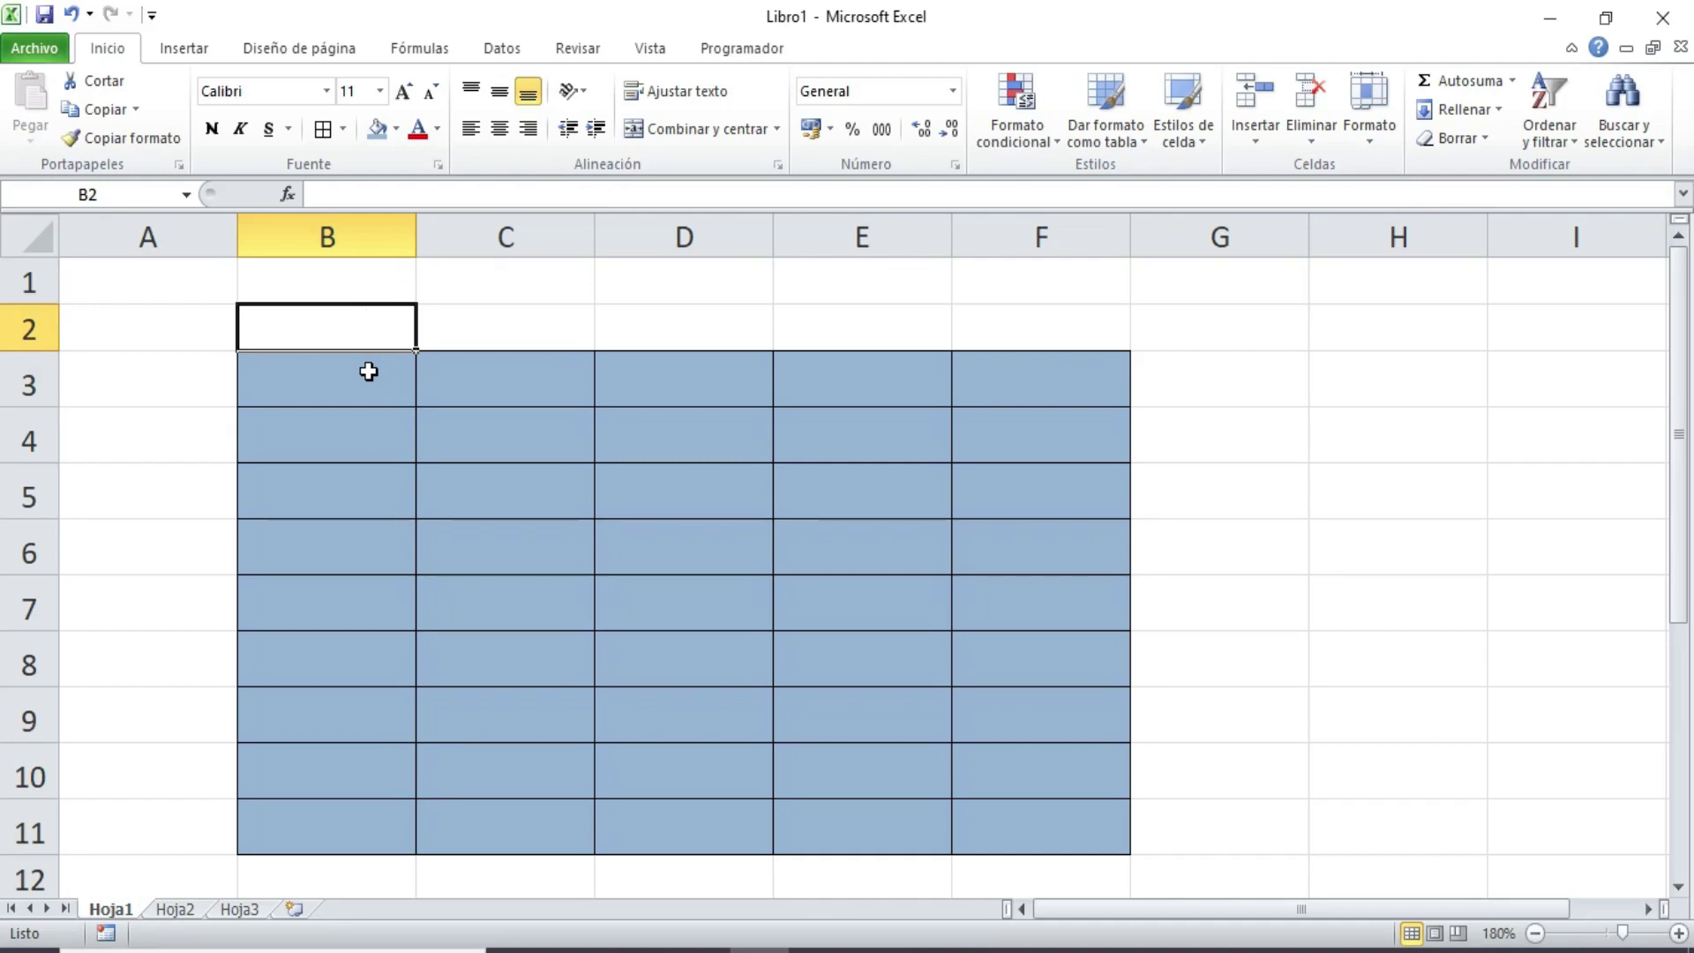
# - Merge B3:F3 with Combinar y centrar and set Alinear en el medio vertical alignment
pyautogui.moveTo(368, 371); pyautogui.dragTo(1003, 370)
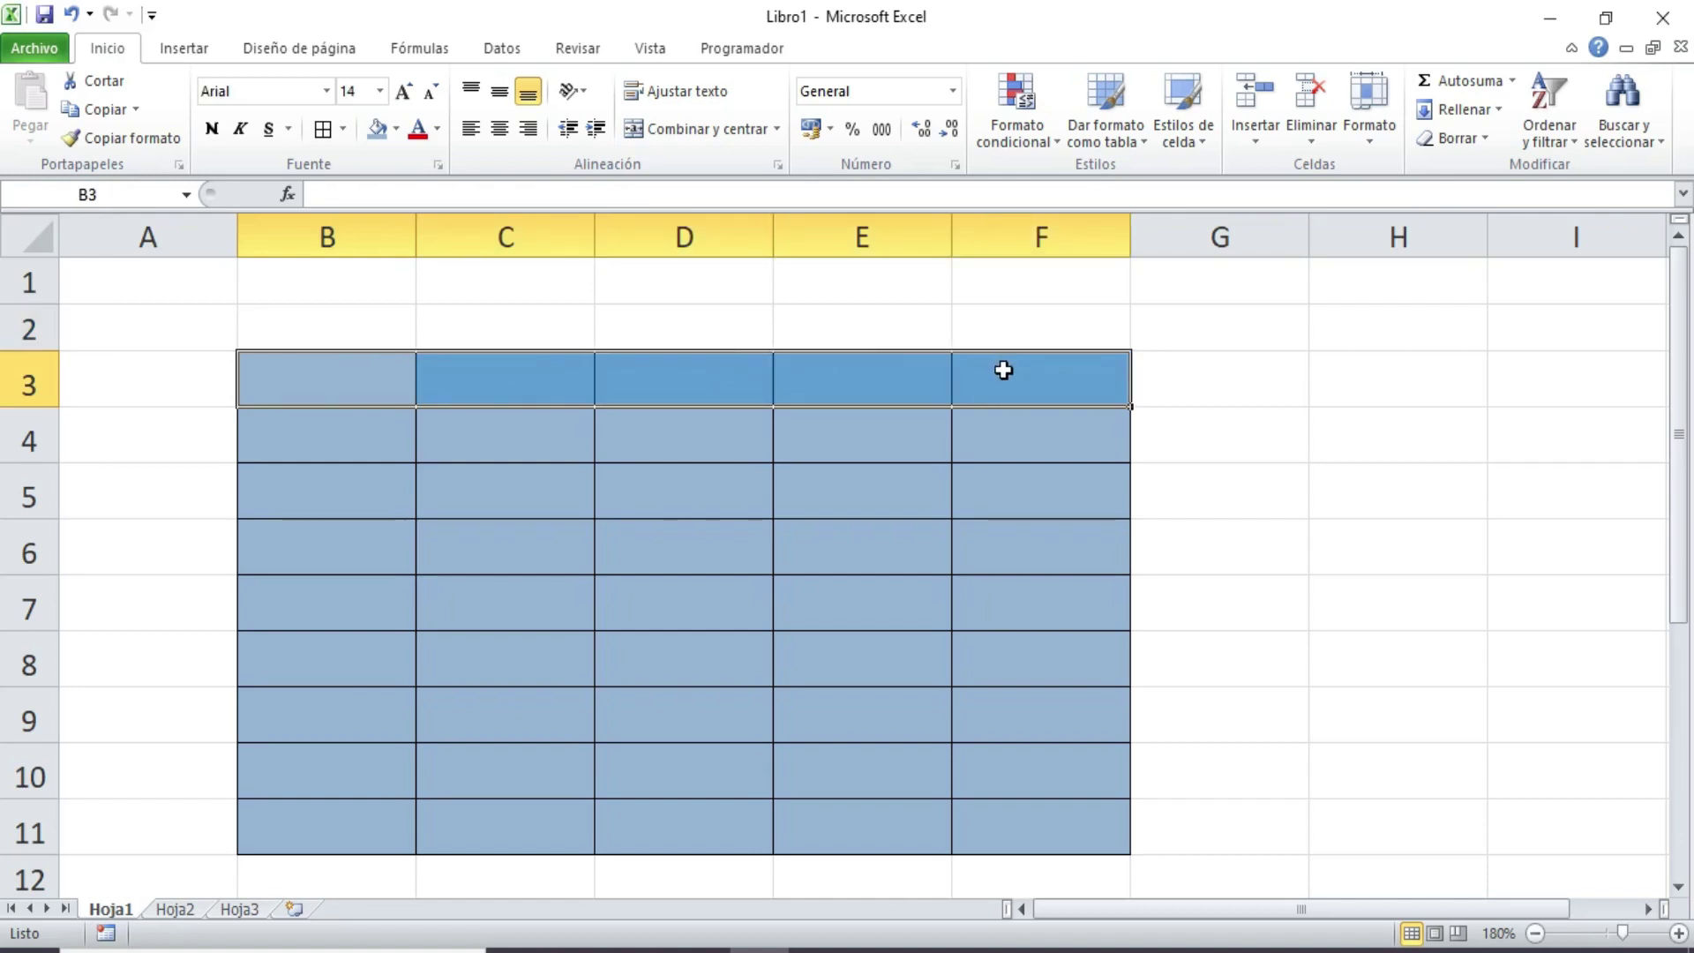
pyautogui.click(706, 134)
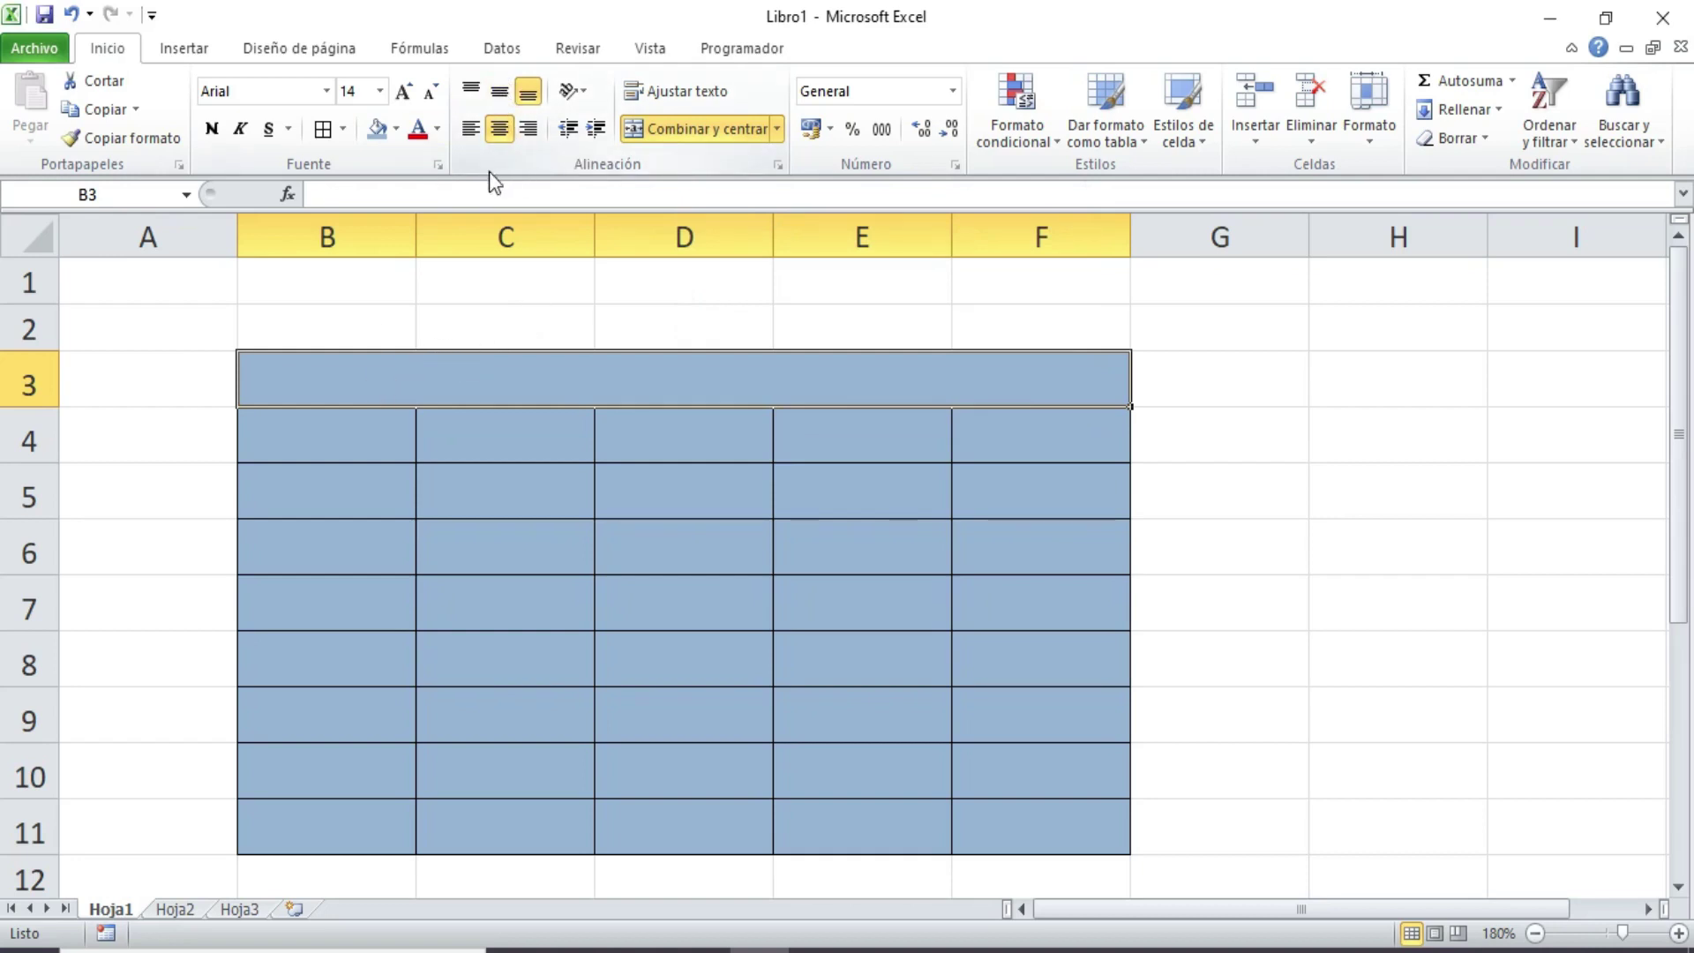
pyautogui.click(499, 97)
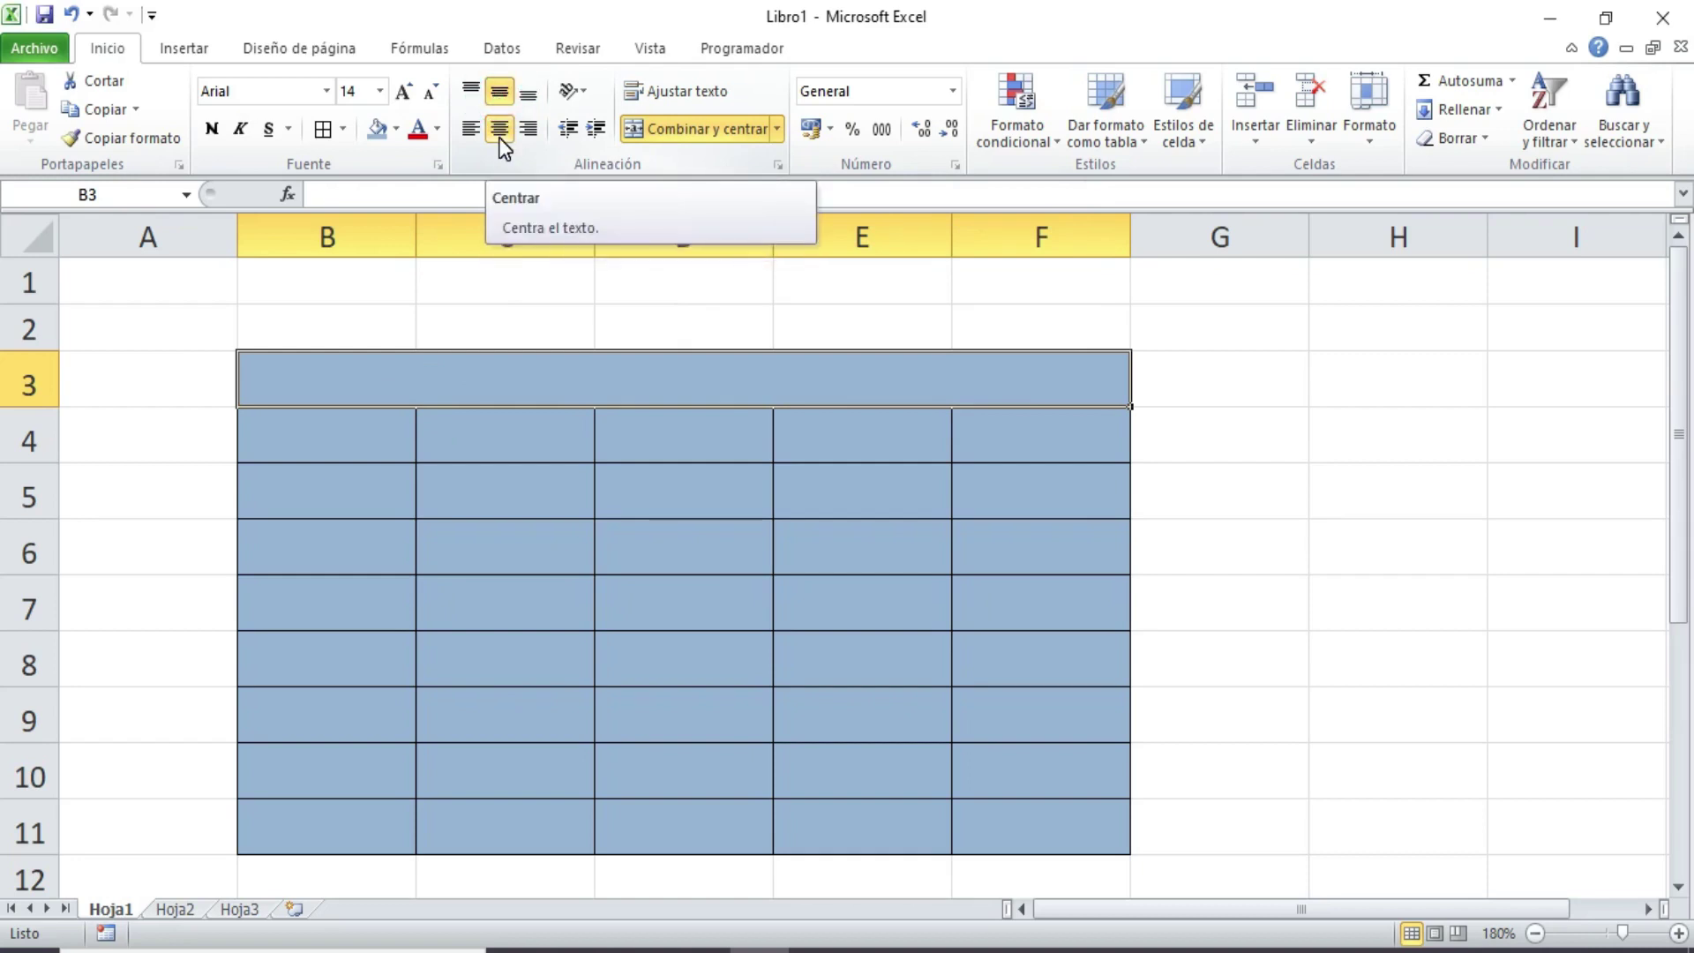
pyautogui.click(663, 371)
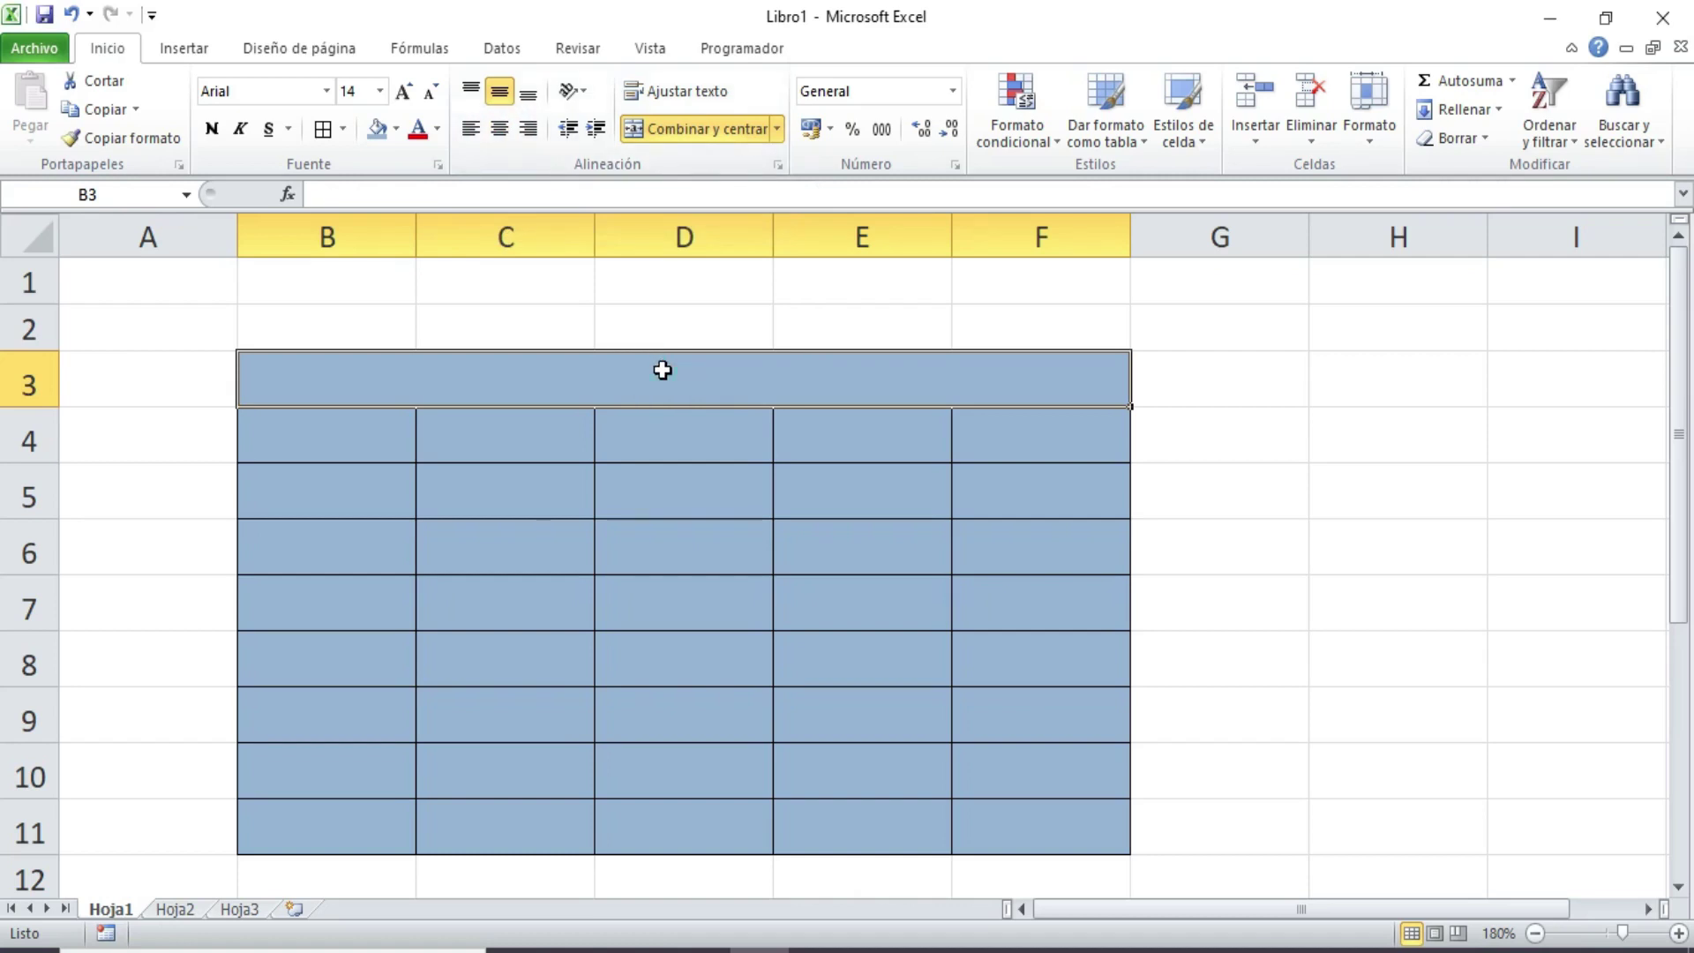
# - Type 'DAtos Generales' into the merged title cell and centre it horizontally
pyautogui.write('DAt')
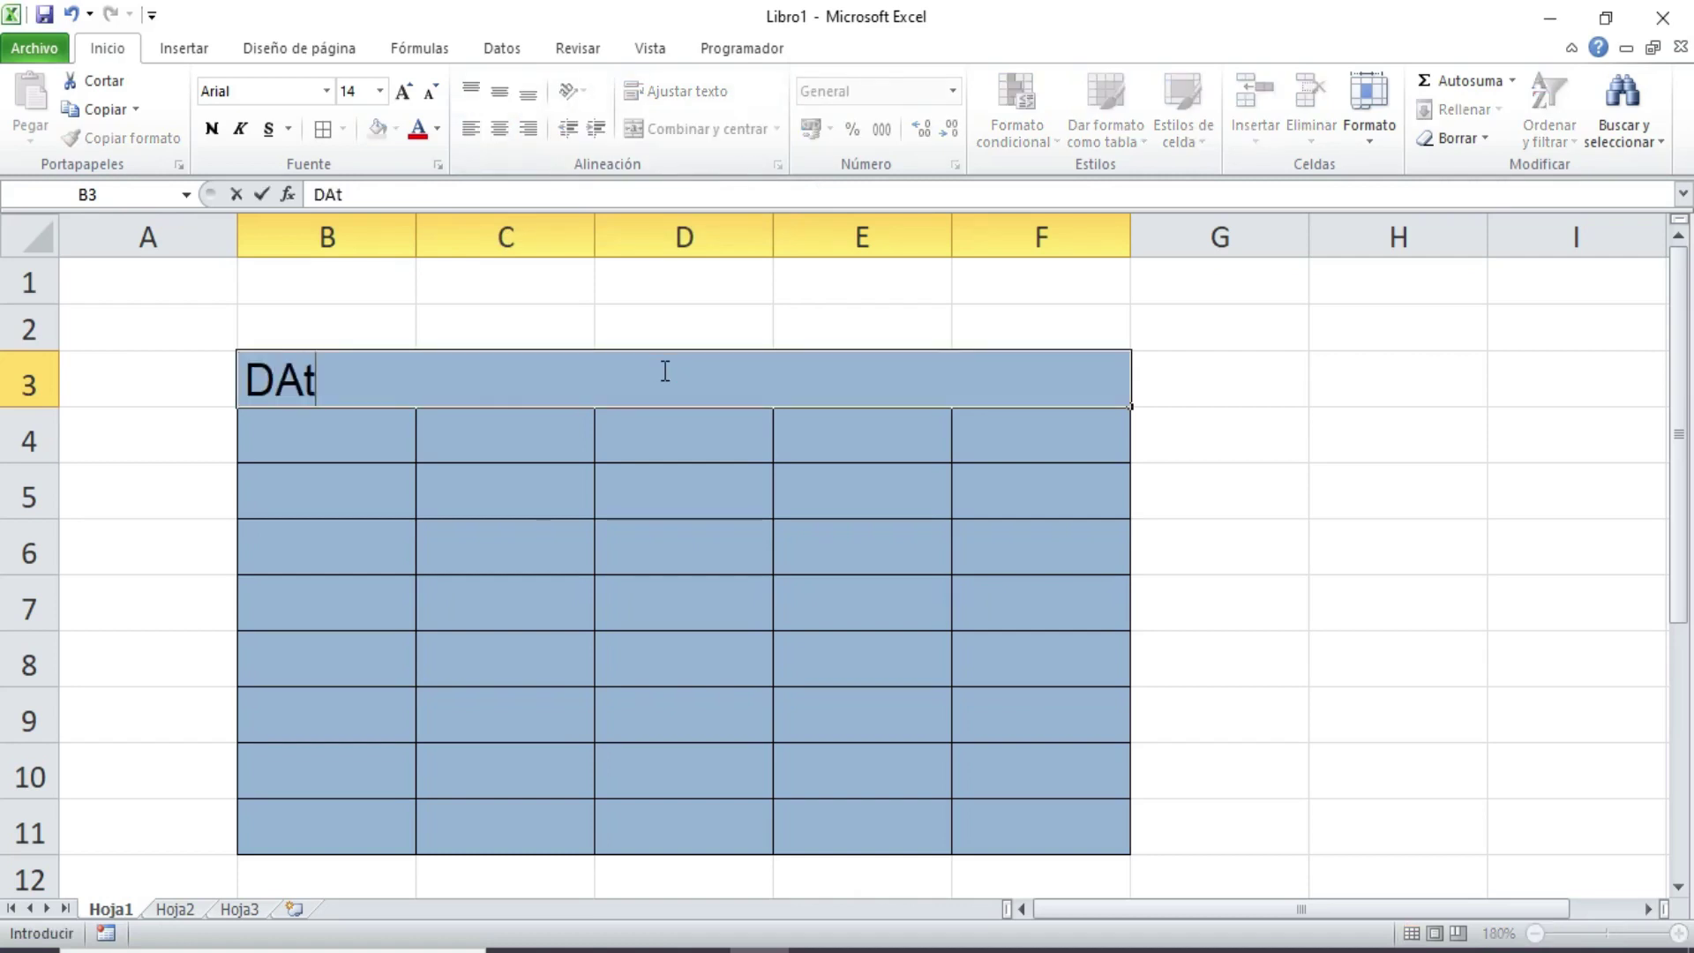
pyautogui.write('os Generales')
pyautogui.click(478, 462)
pyautogui.click(434, 411)
pyautogui.click(427, 381)
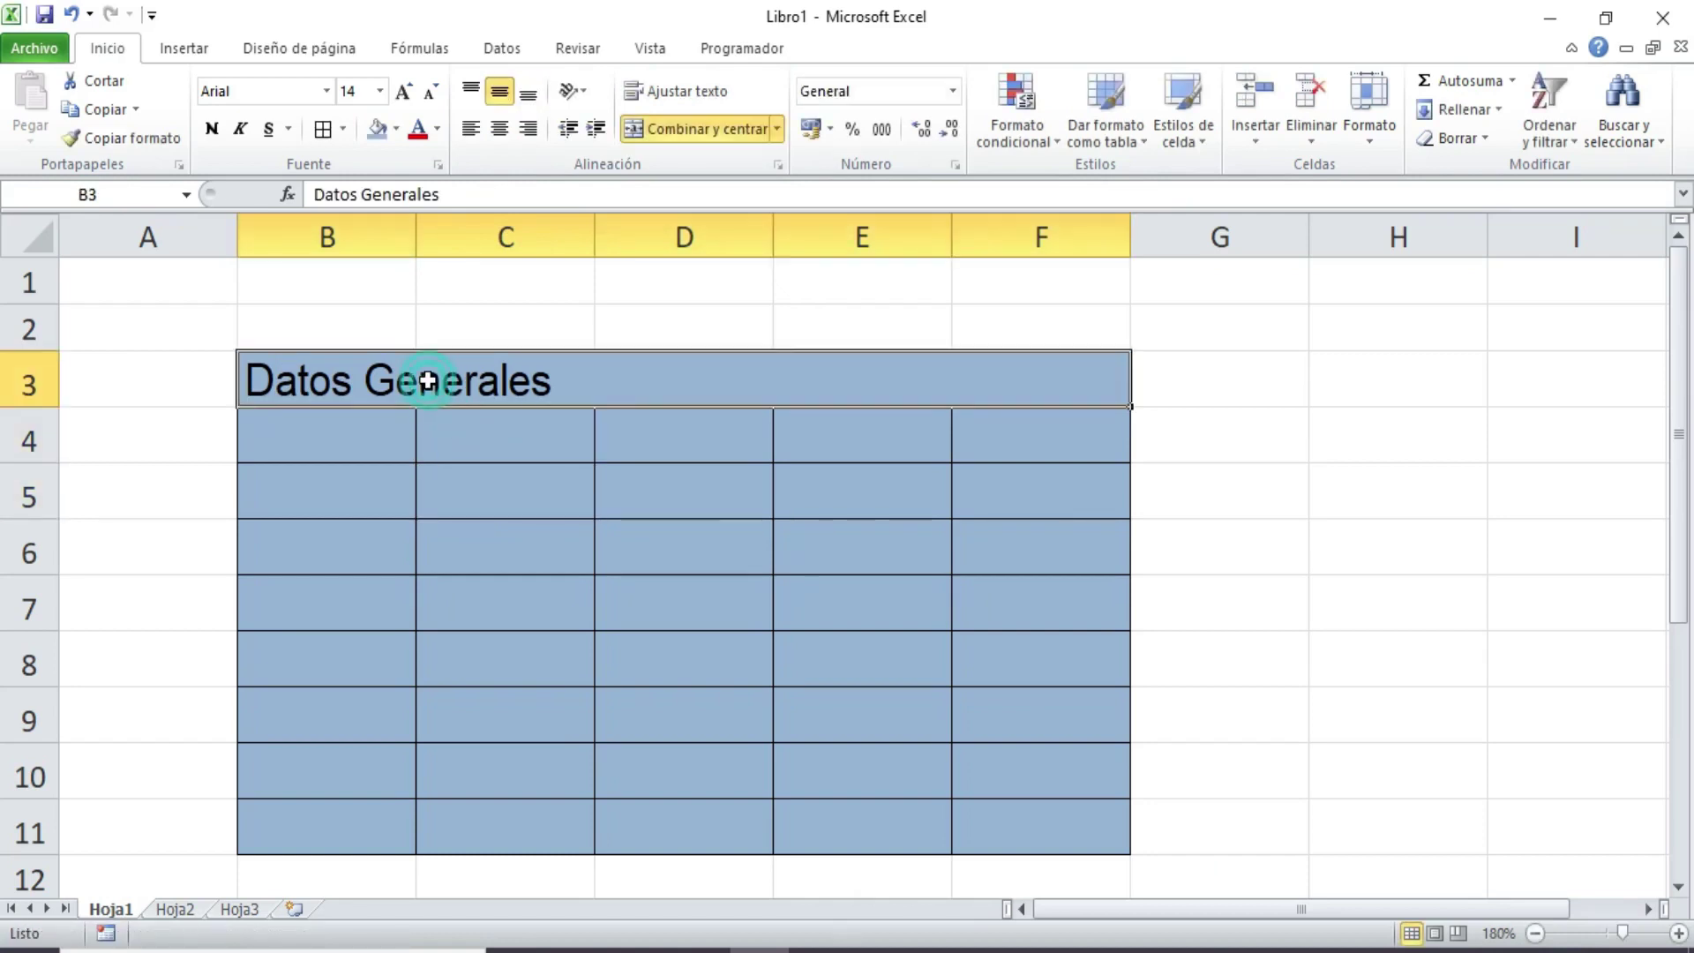
pyautogui.click(501, 130)
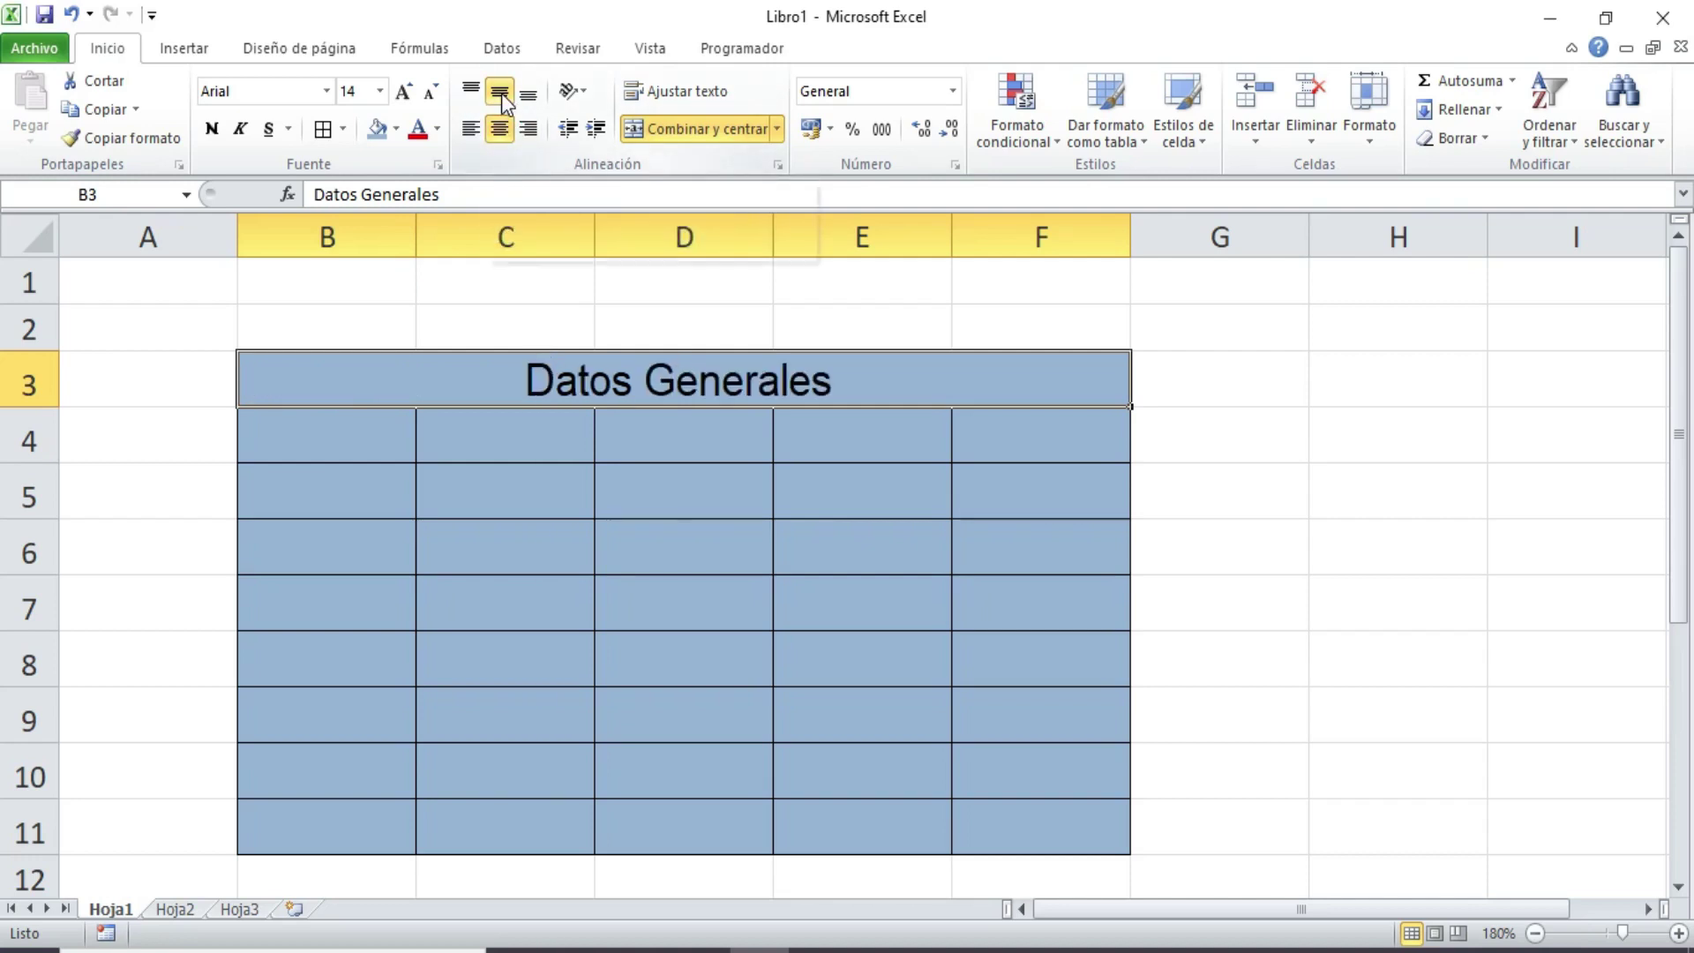
# - Centre the title vertically, trying a taller row 3 before restoring its normal height
pyautogui.click(528, 95)
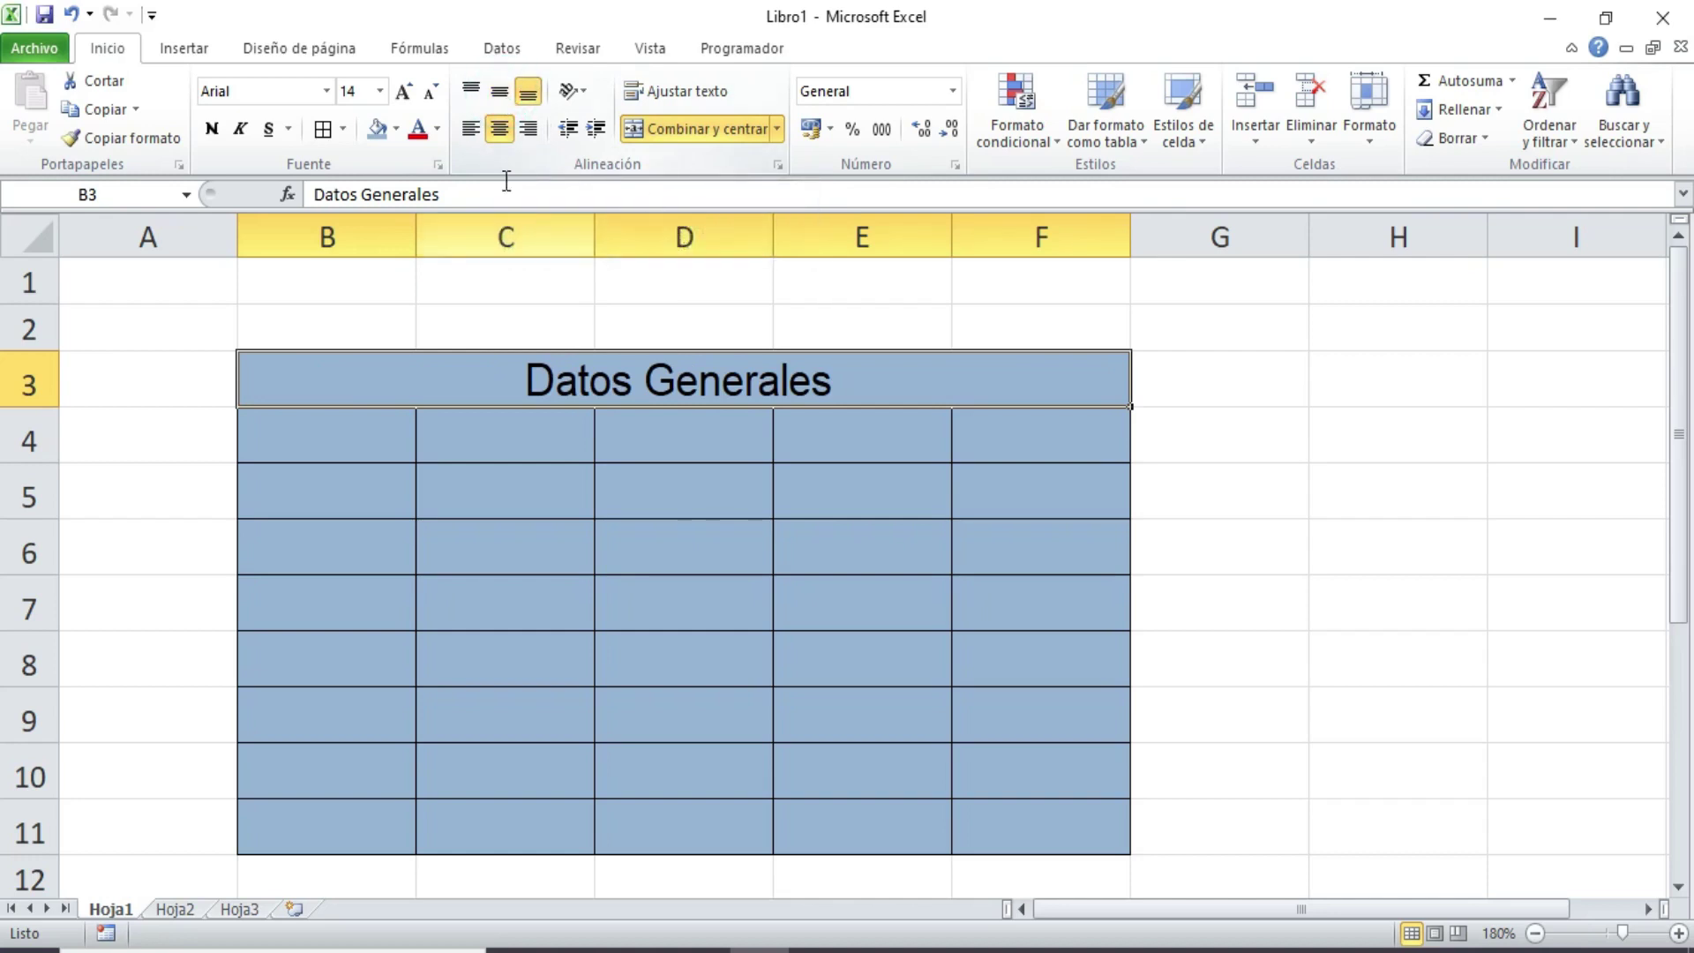
pyautogui.moveTo(35, 408); pyautogui.dragTo(36, 474)
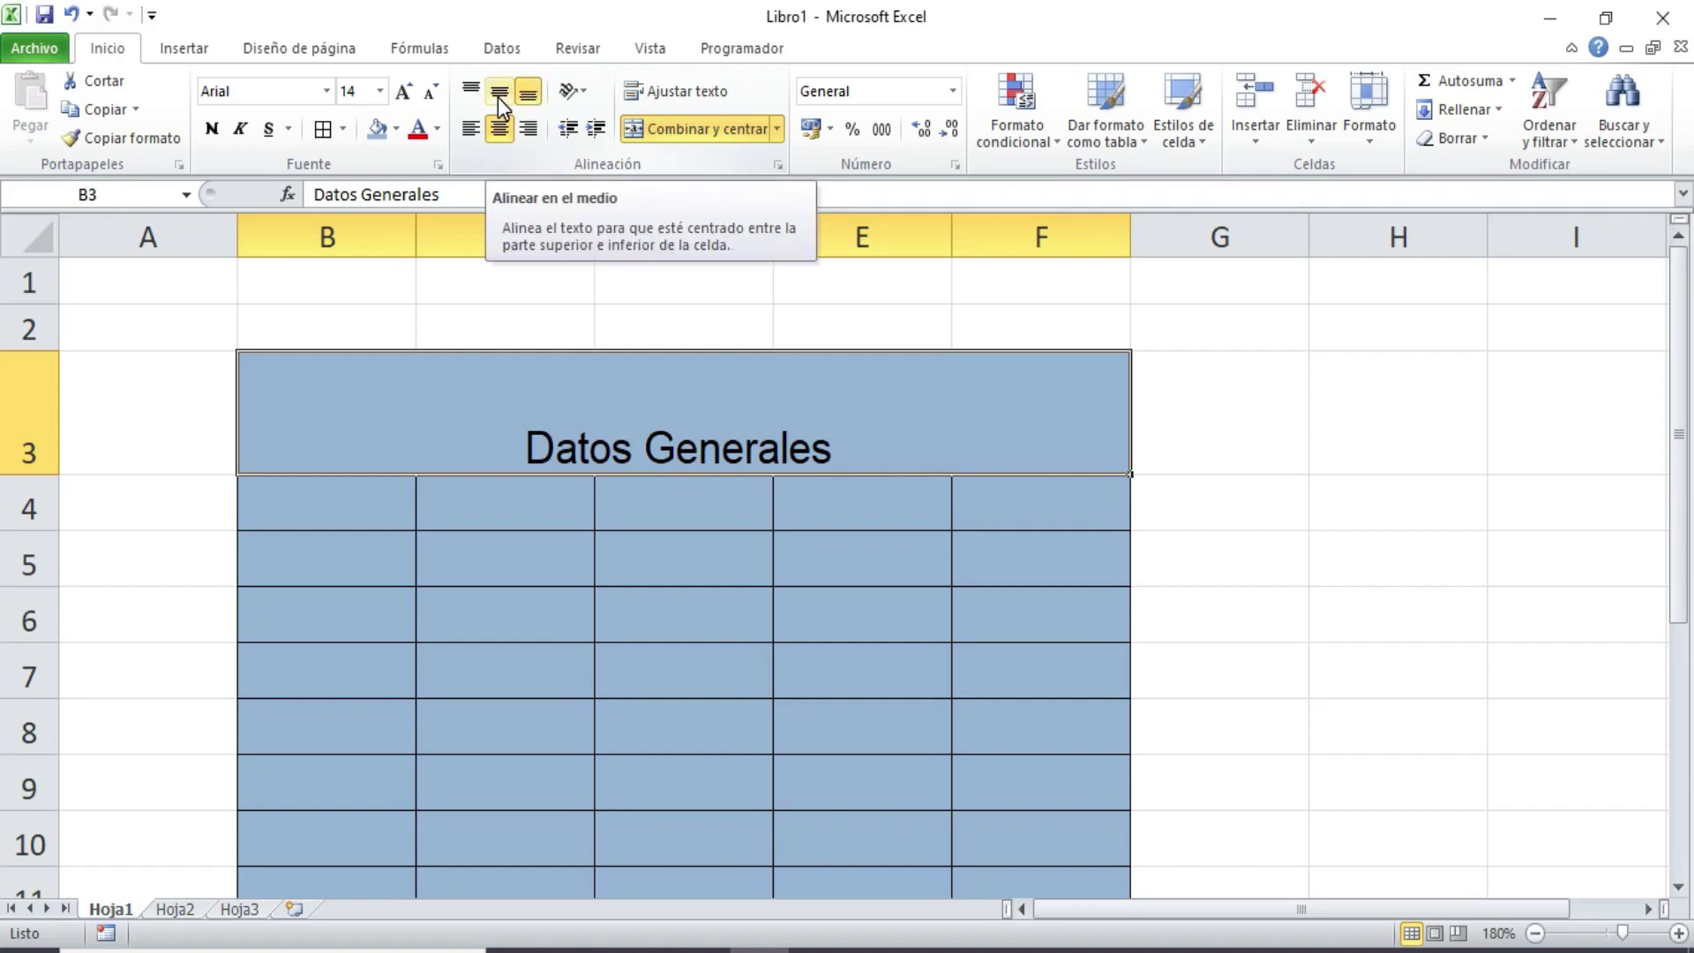
pyautogui.click(499, 99)
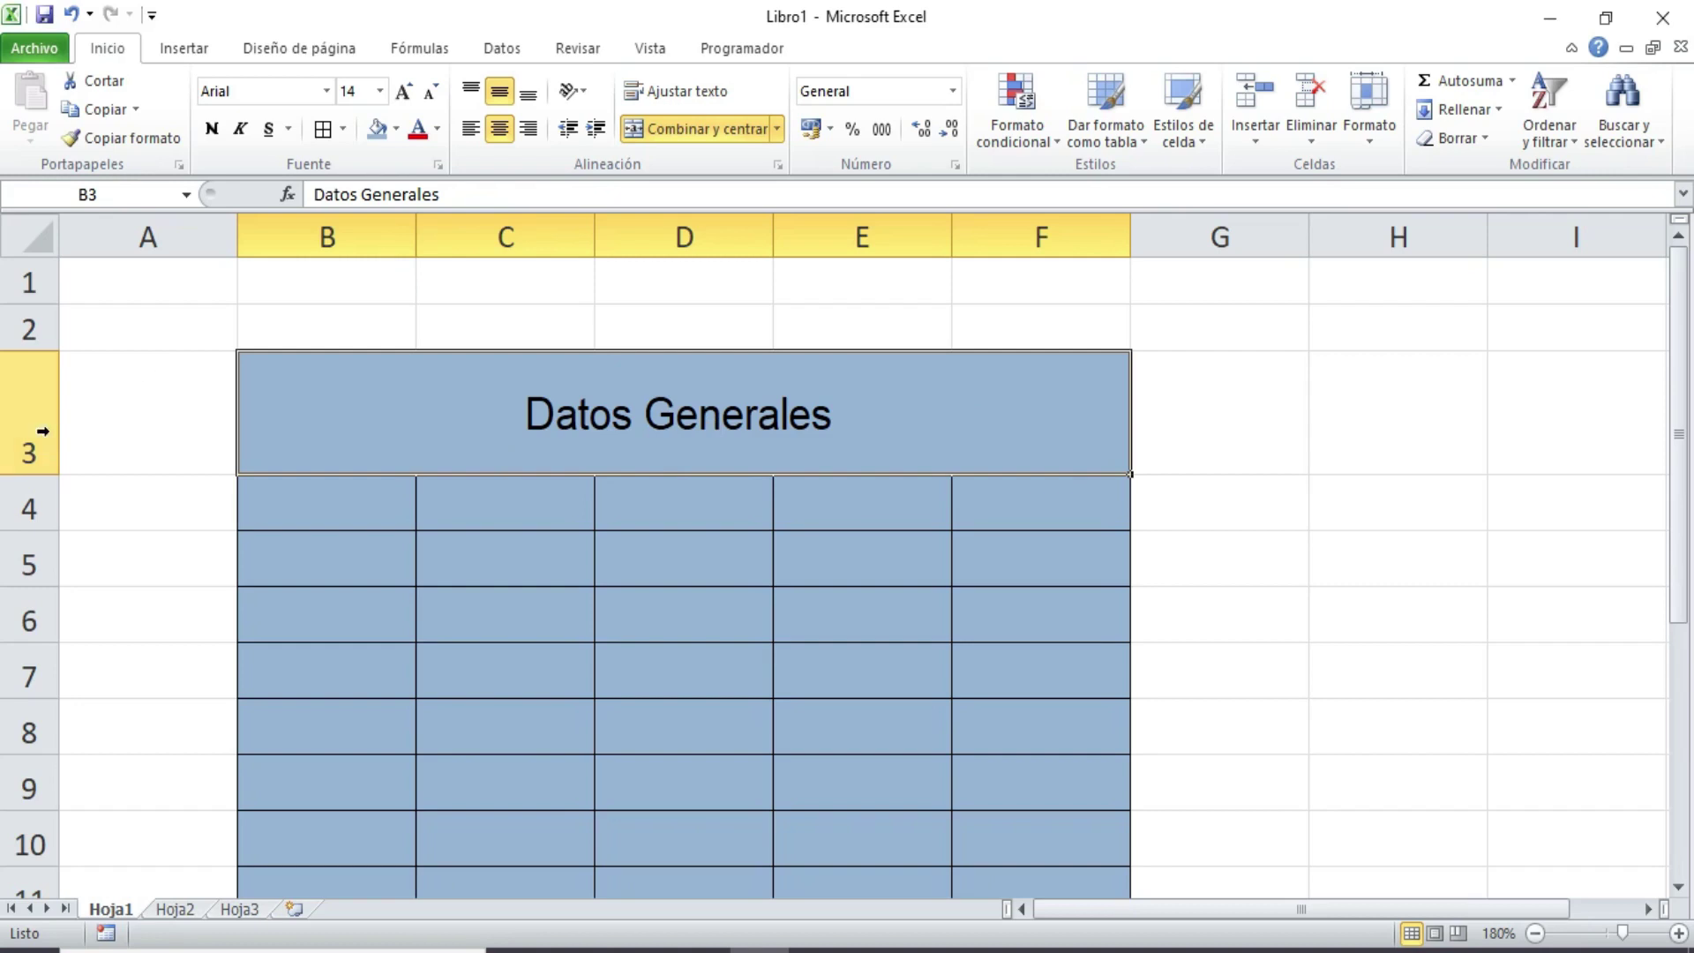
pyautogui.moveTo(31, 474); pyautogui.dragTo(32, 406)
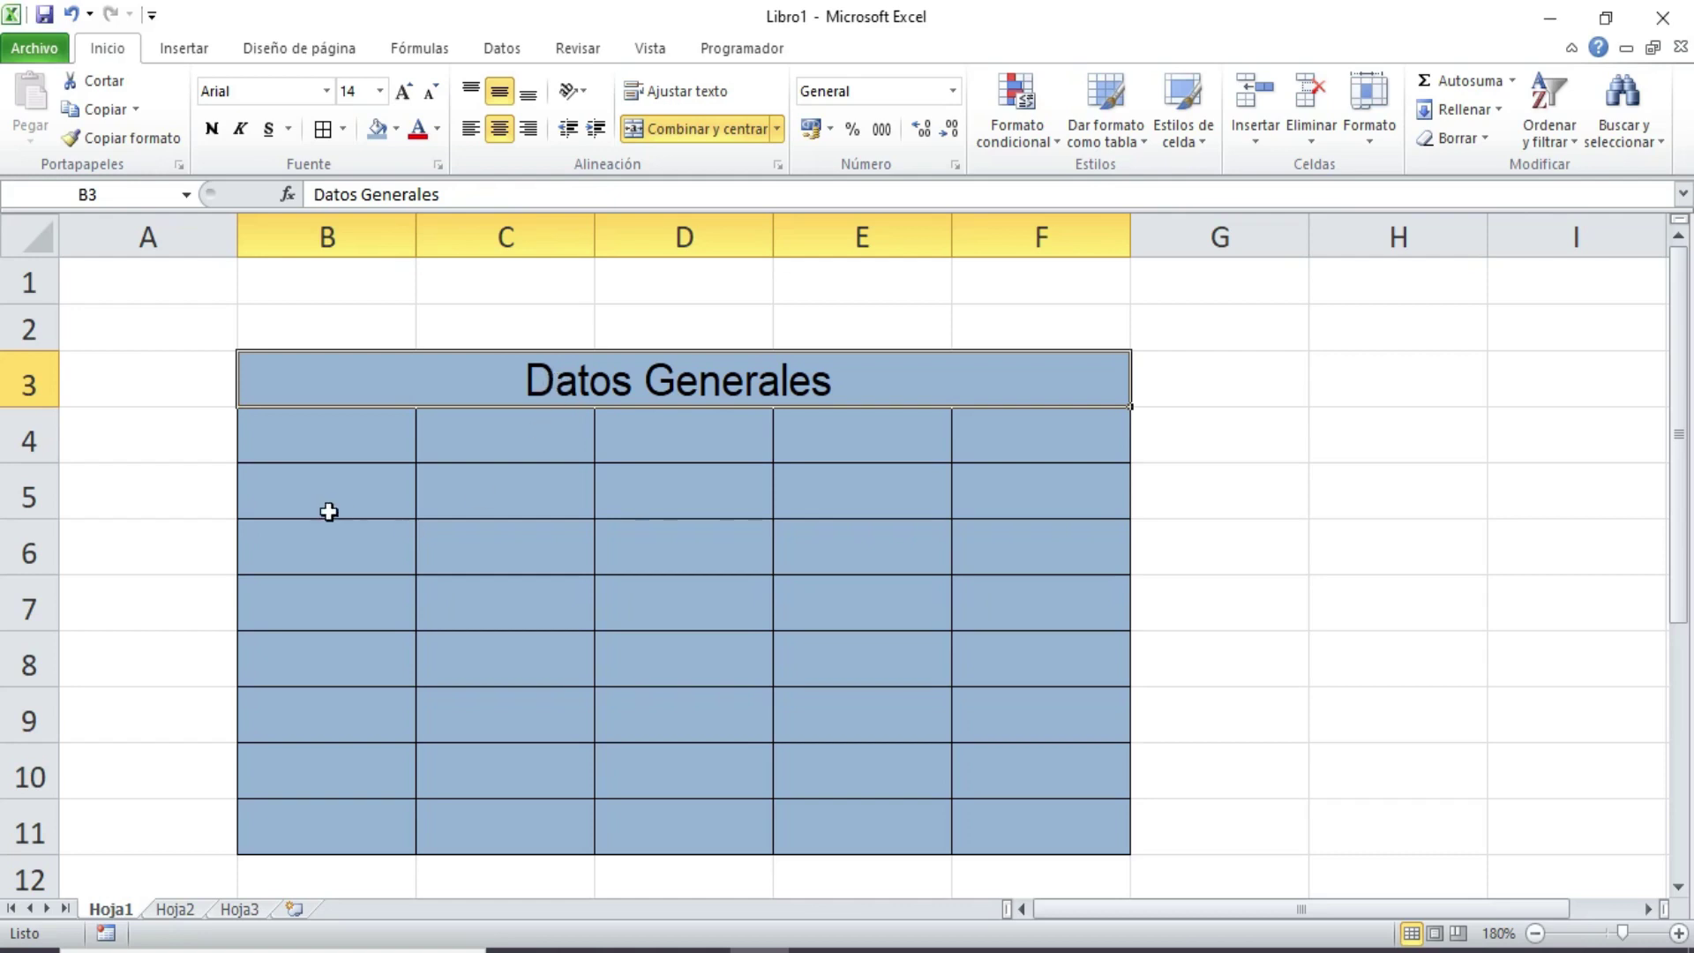
# - Enter Nombre, Apellido, Edad, Gastos headers from B4 and the five people's data, then reselect B3
pyautogui.click(364, 445)
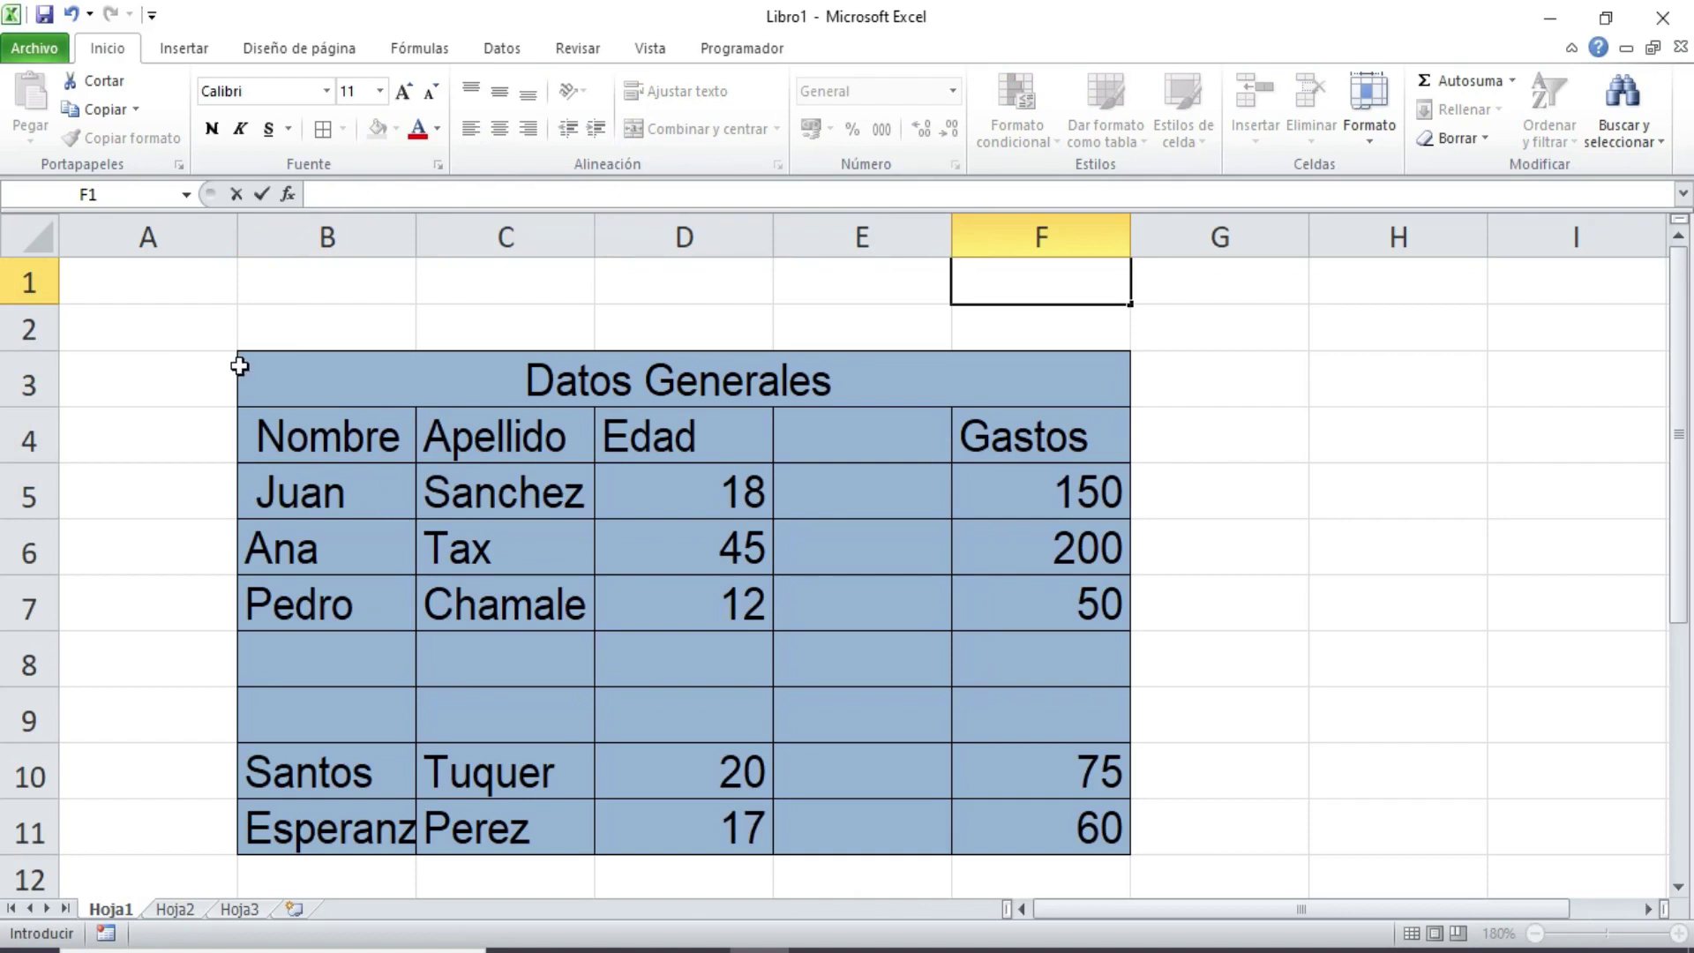
pyautogui.click(370, 371)
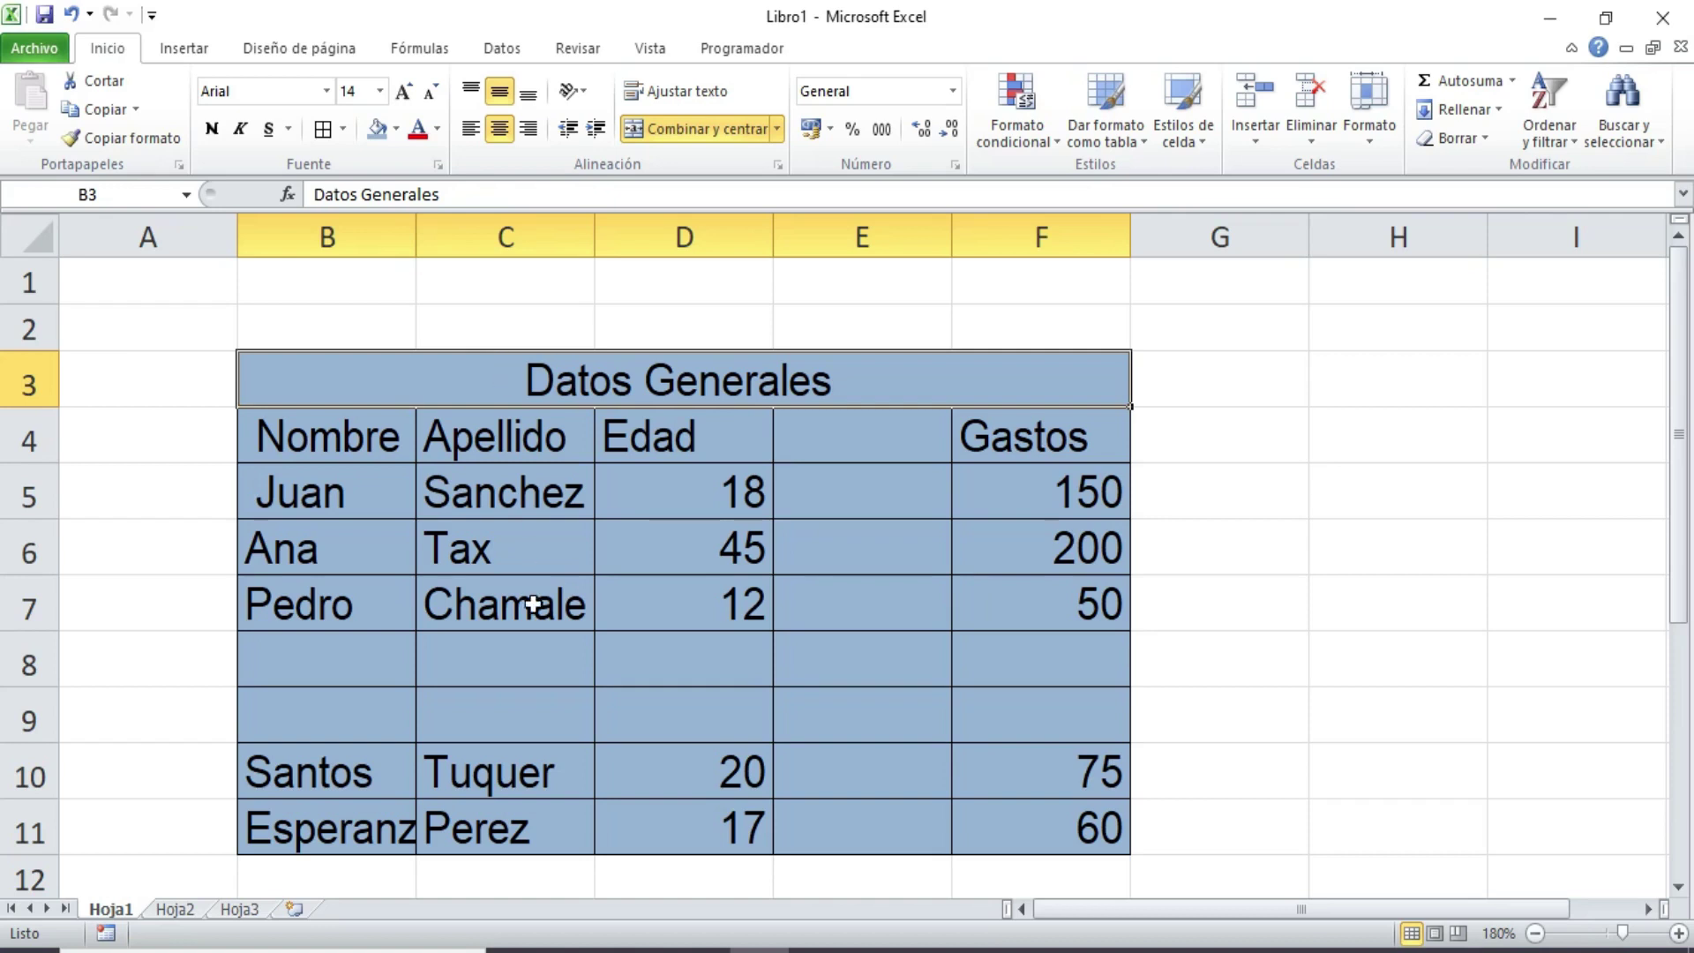
# - Select the blank cells B8:F9 and open the right-click delete dialog, then cancel it
pyautogui.moveTo(344, 688); pyautogui.dragTo(823, 723)
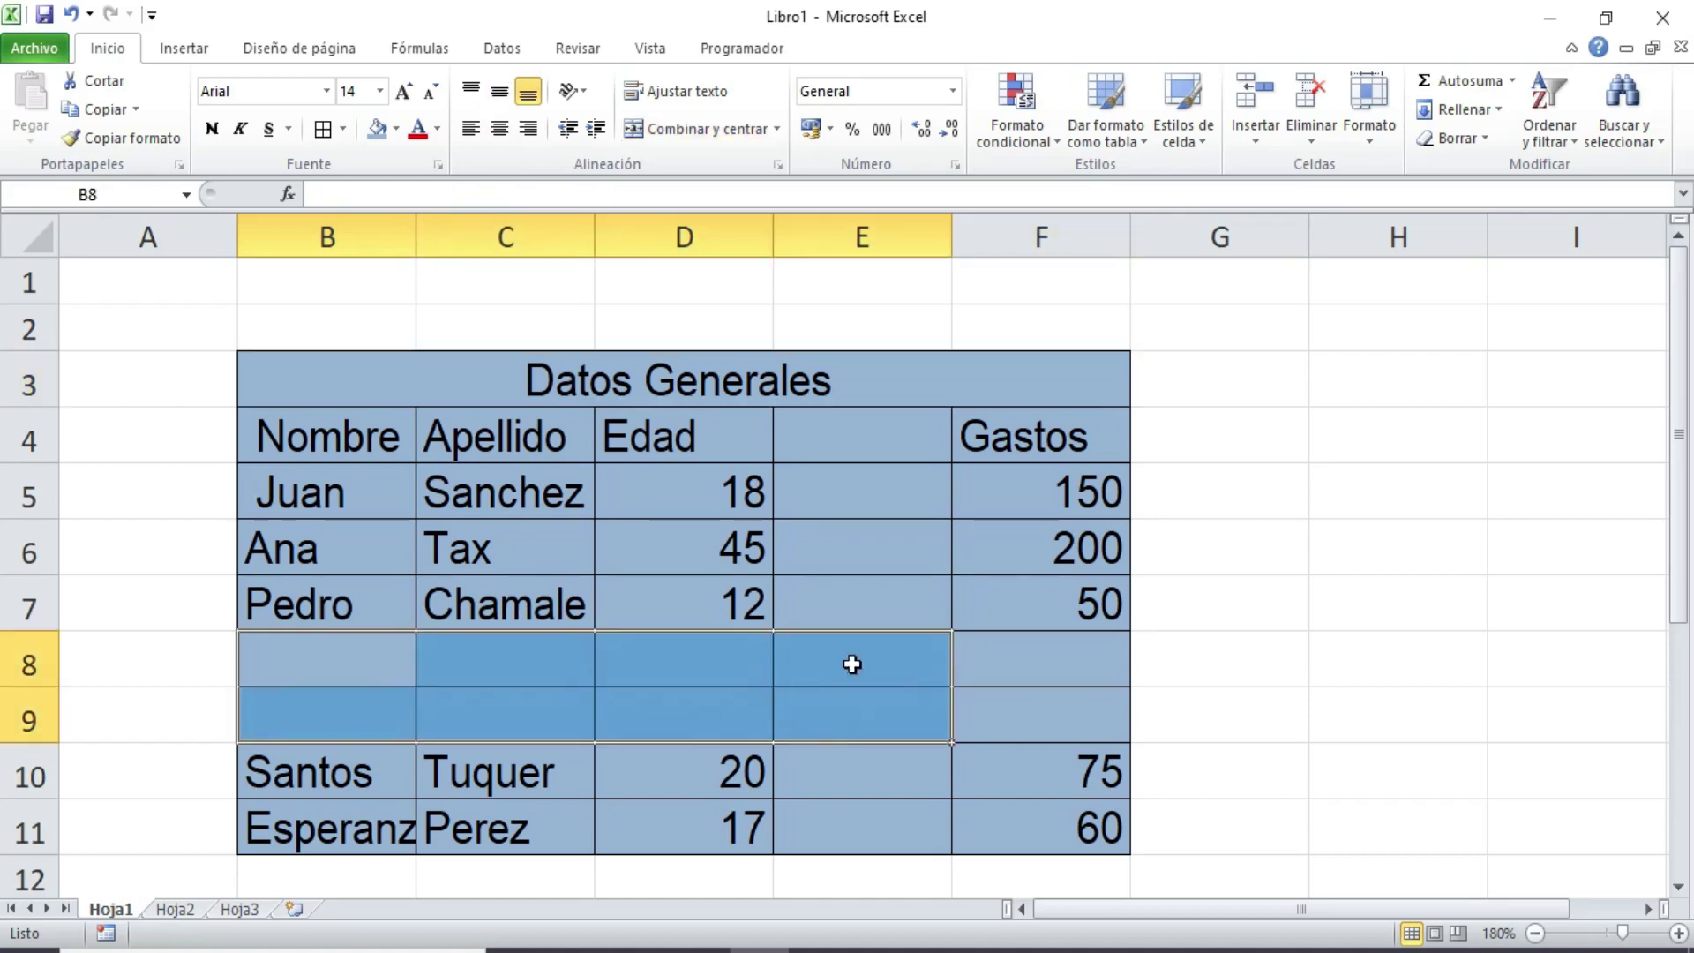
pyautogui.moveTo(852, 441); pyautogui.dragTo(850, 839)
pyautogui.click(1042, 669)
pyautogui.moveTo(1059, 697)
pyautogui.mouseDown()
pyautogui.moveTo(344, 687)
pyautogui.moveTo(339, 670)
pyautogui.mouseUp()
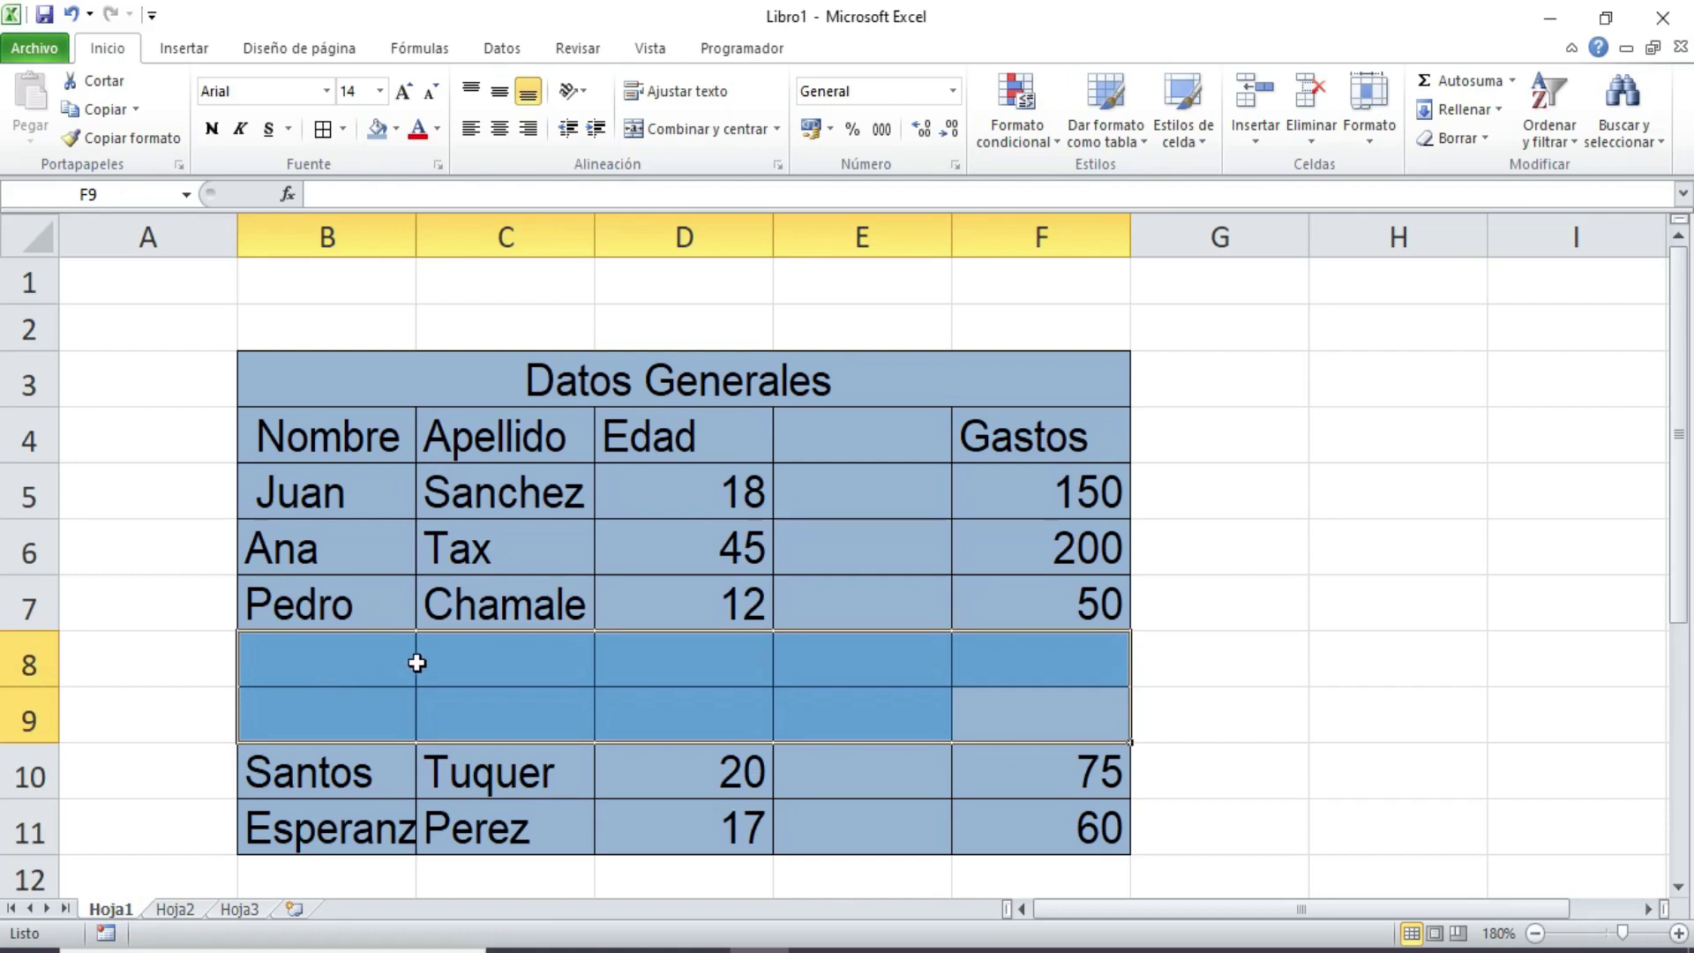
pyautogui.rightClick(381, 670)
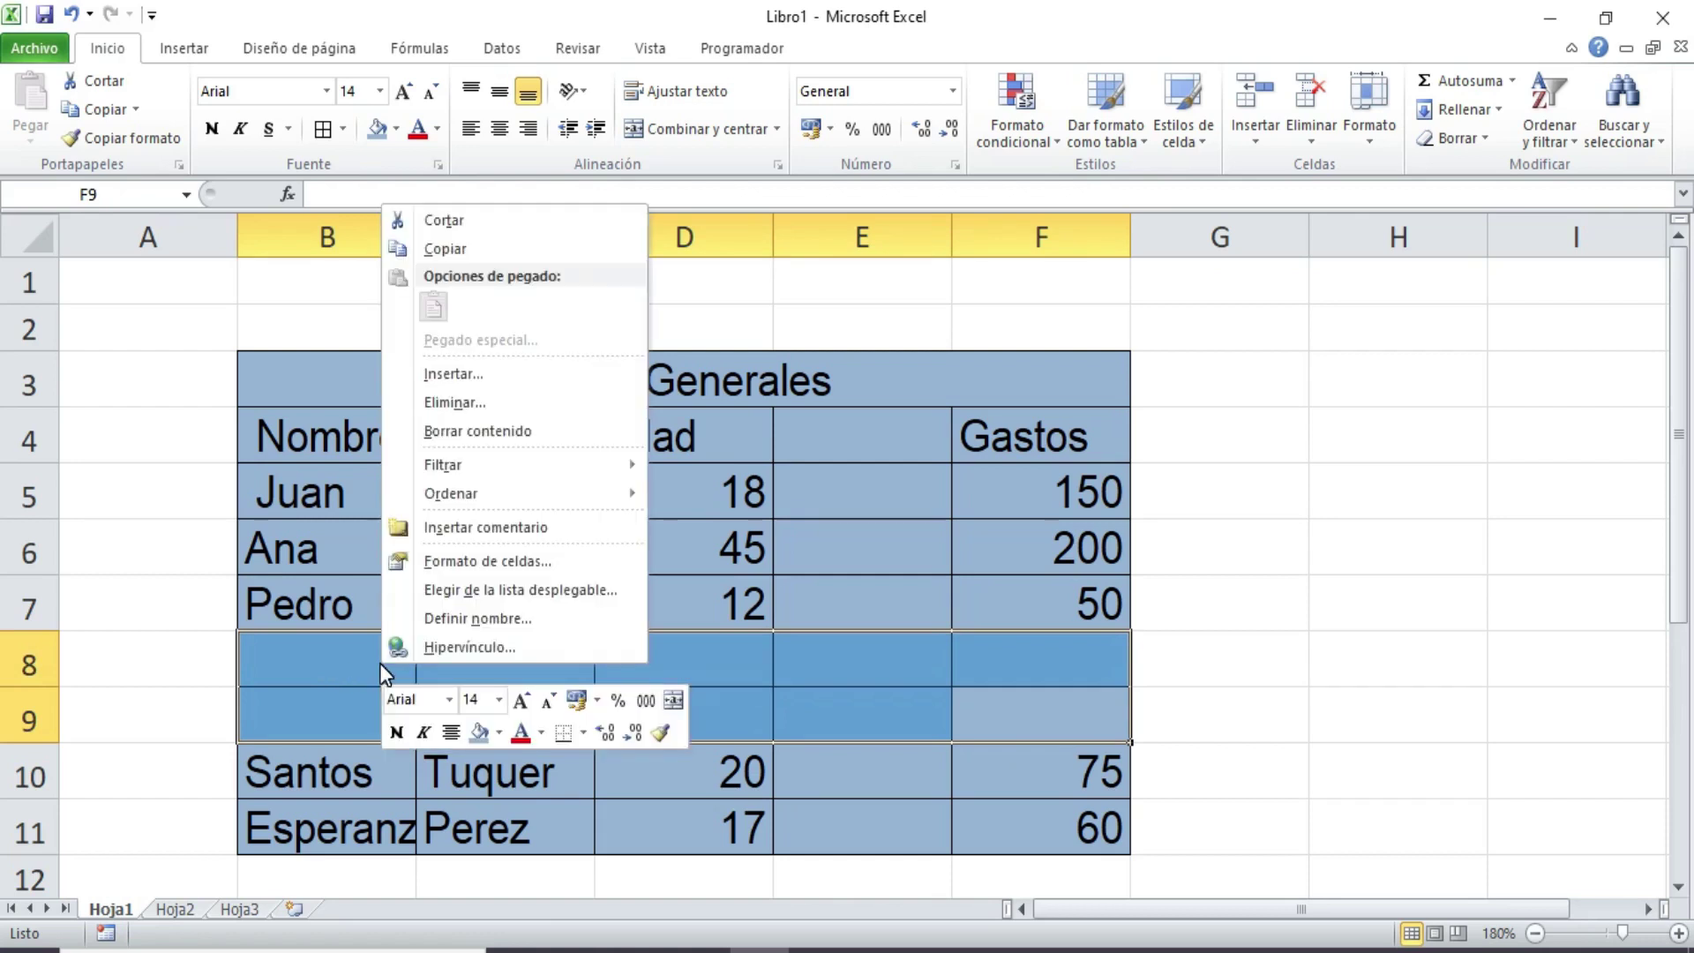
pyautogui.click(495, 395)
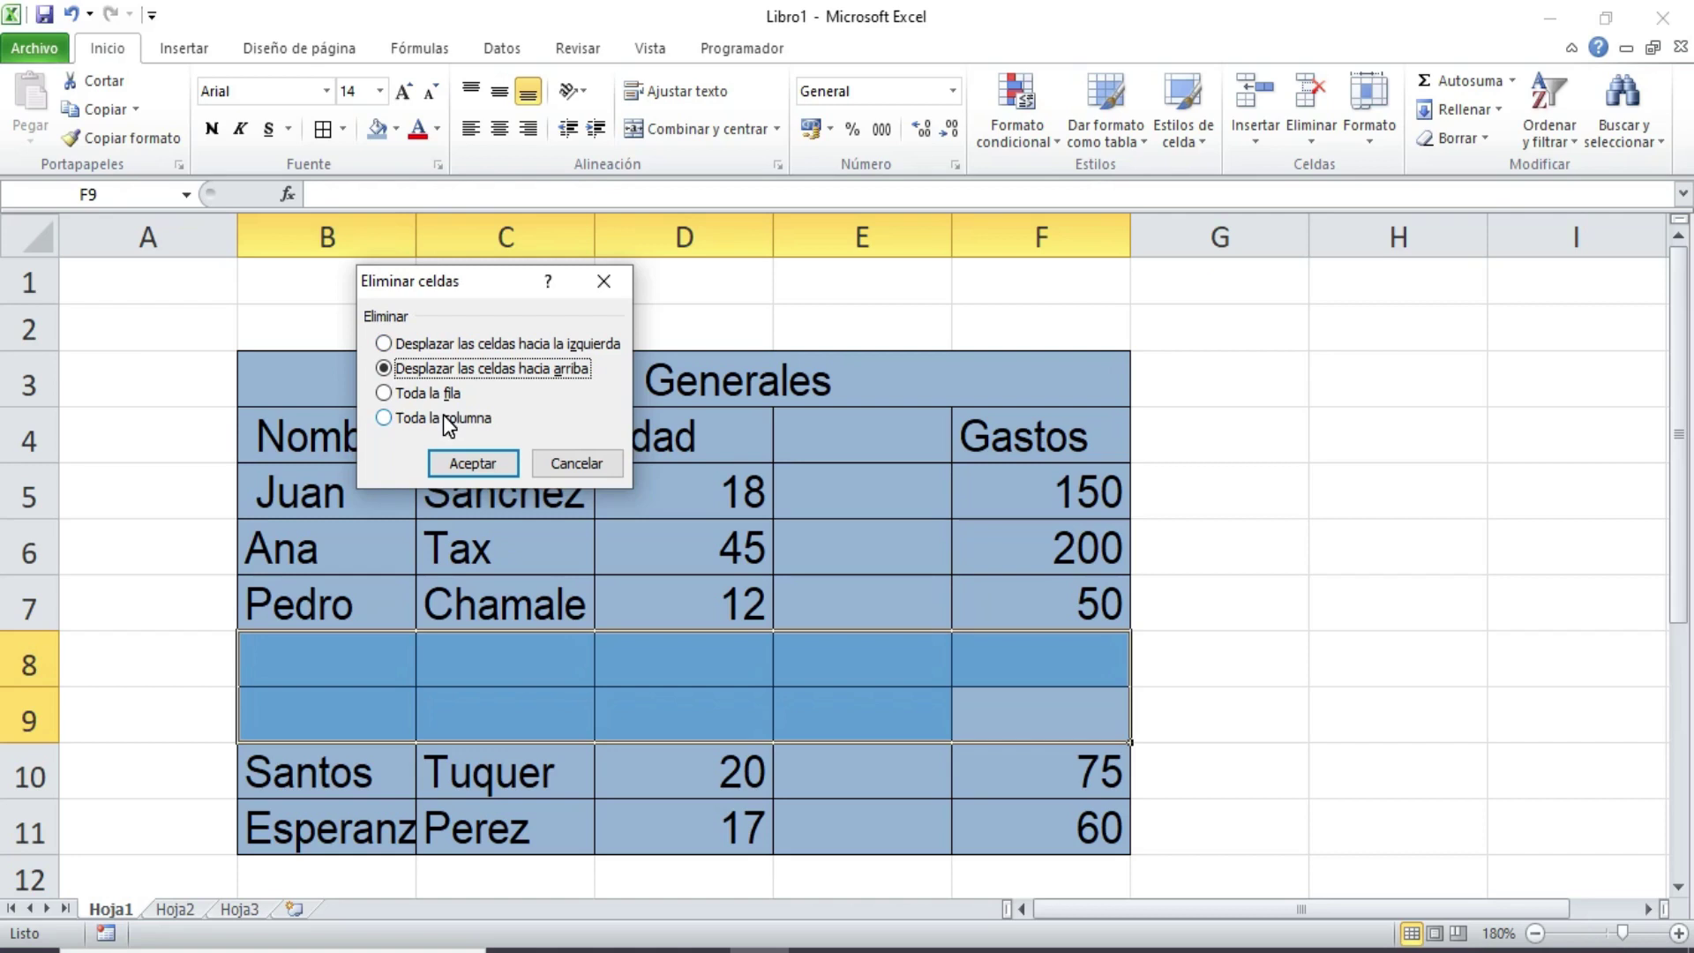
pyautogui.click(574, 462)
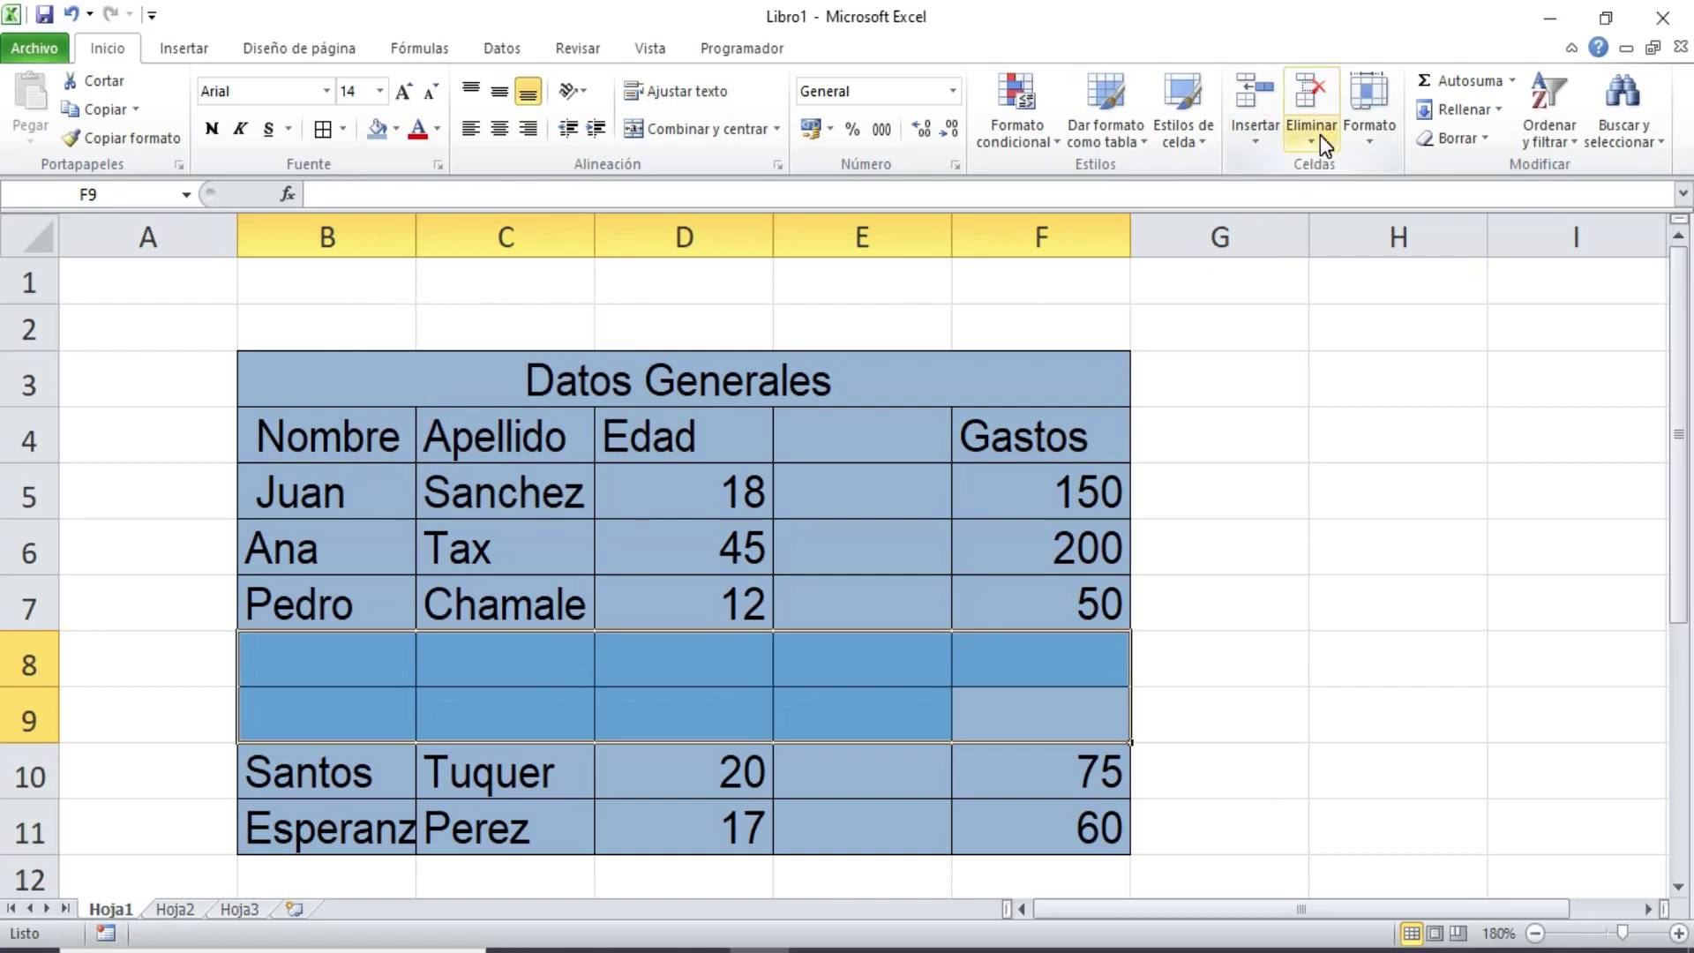
# - Delete B8:F9 via Inicio > Eliminar > Eliminar celdas, shifting cells up, then reverse it
pyautogui.click(1257, 150)
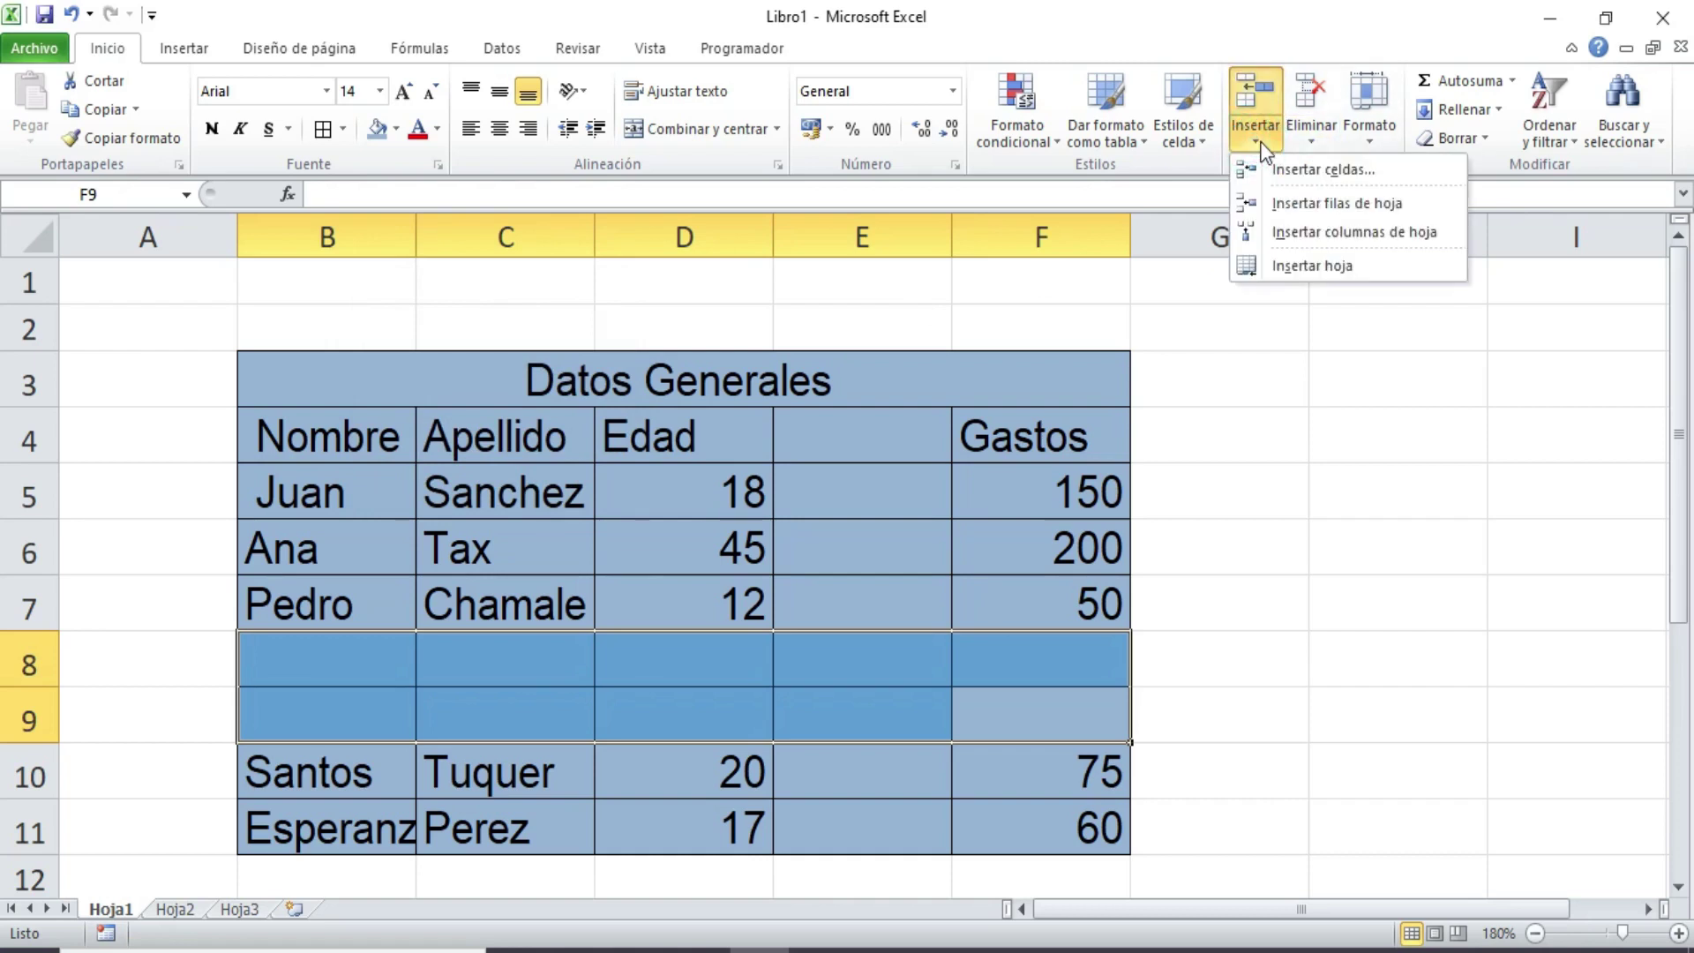
pyautogui.click(1315, 142)
pyautogui.click(1379, 137)
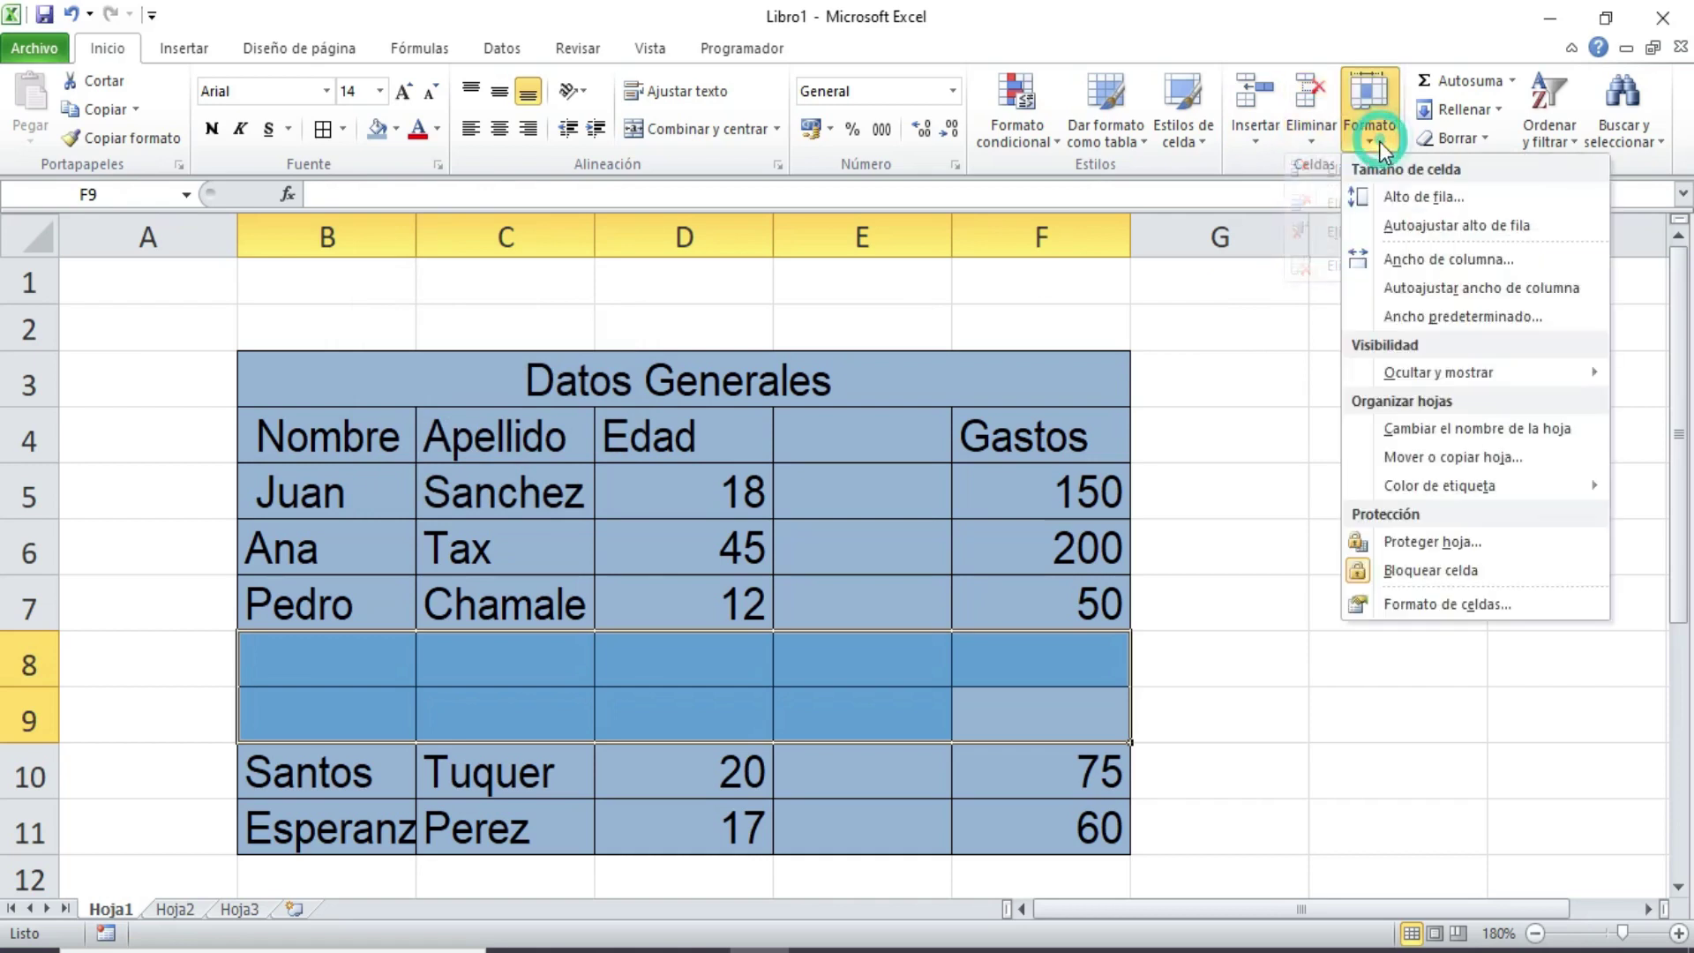
pyautogui.click(1315, 141)
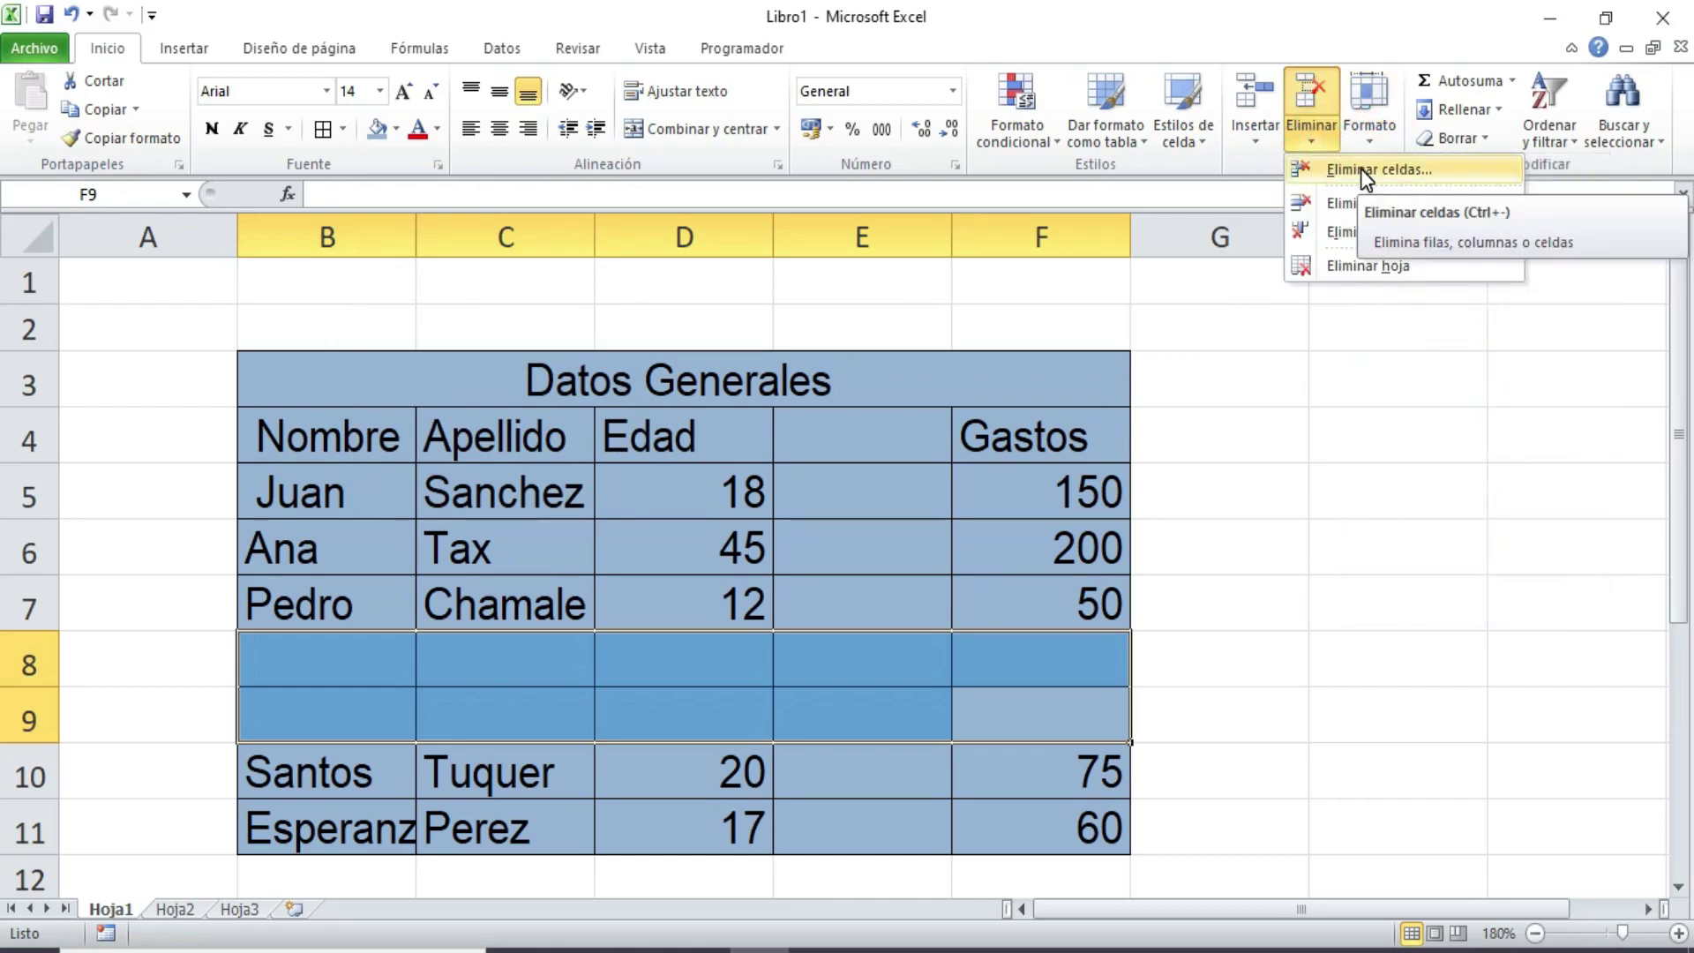
pyautogui.click(1361, 170)
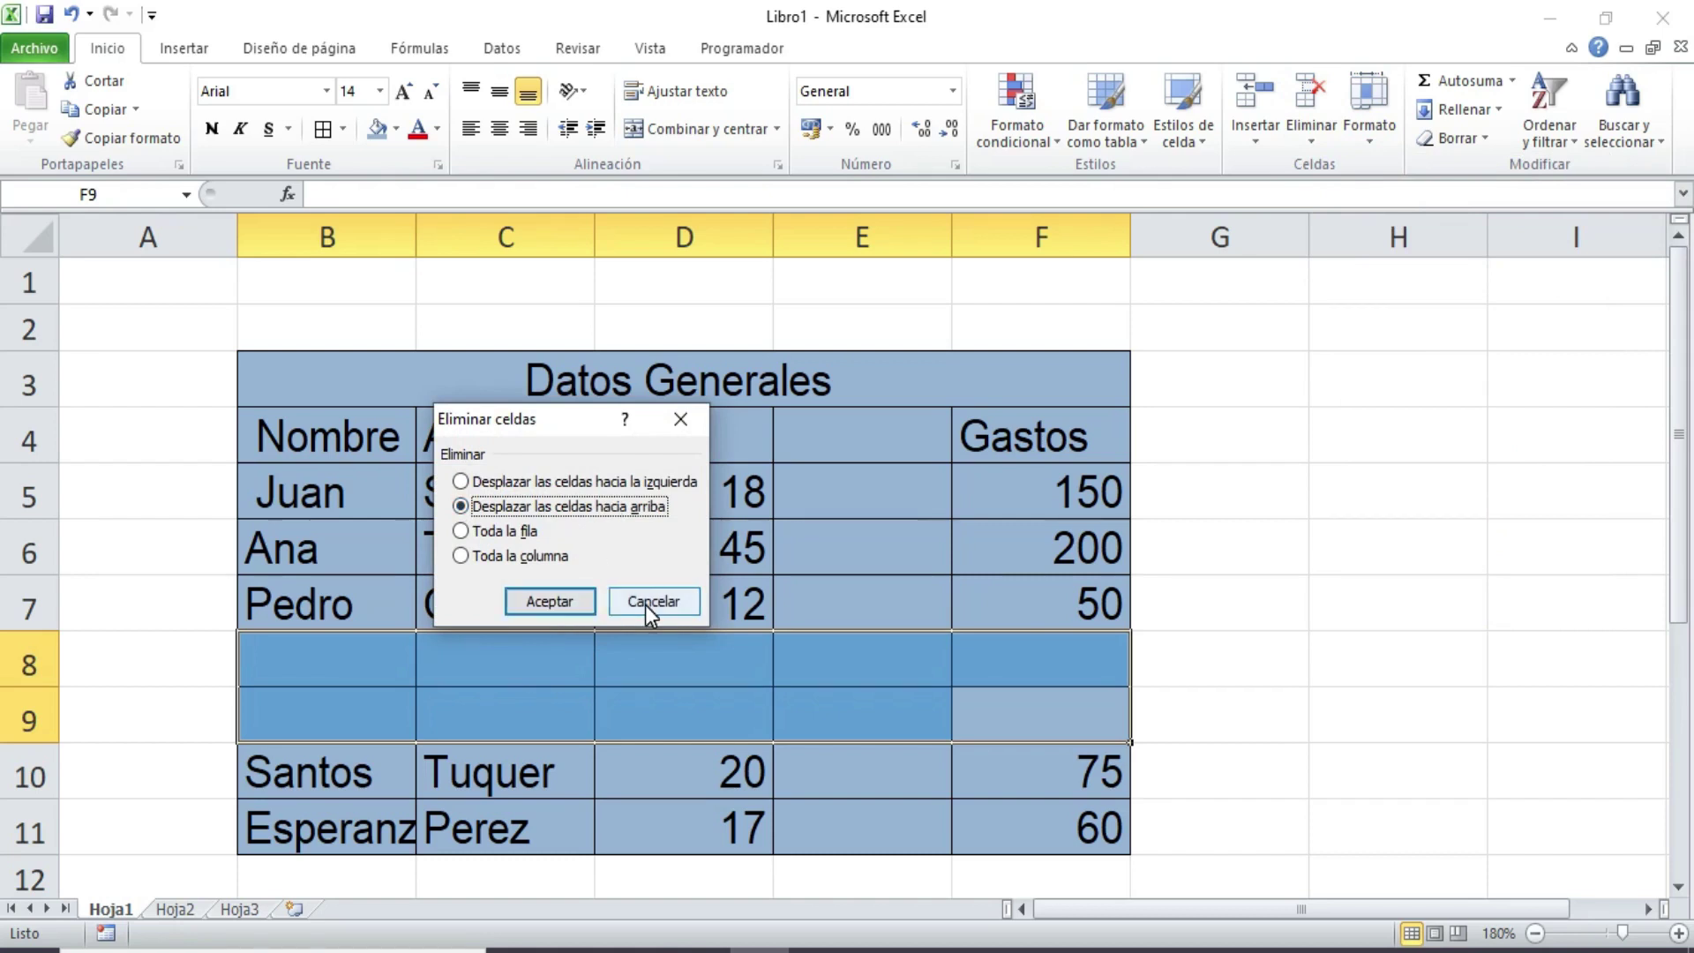
pyautogui.click(586, 597)
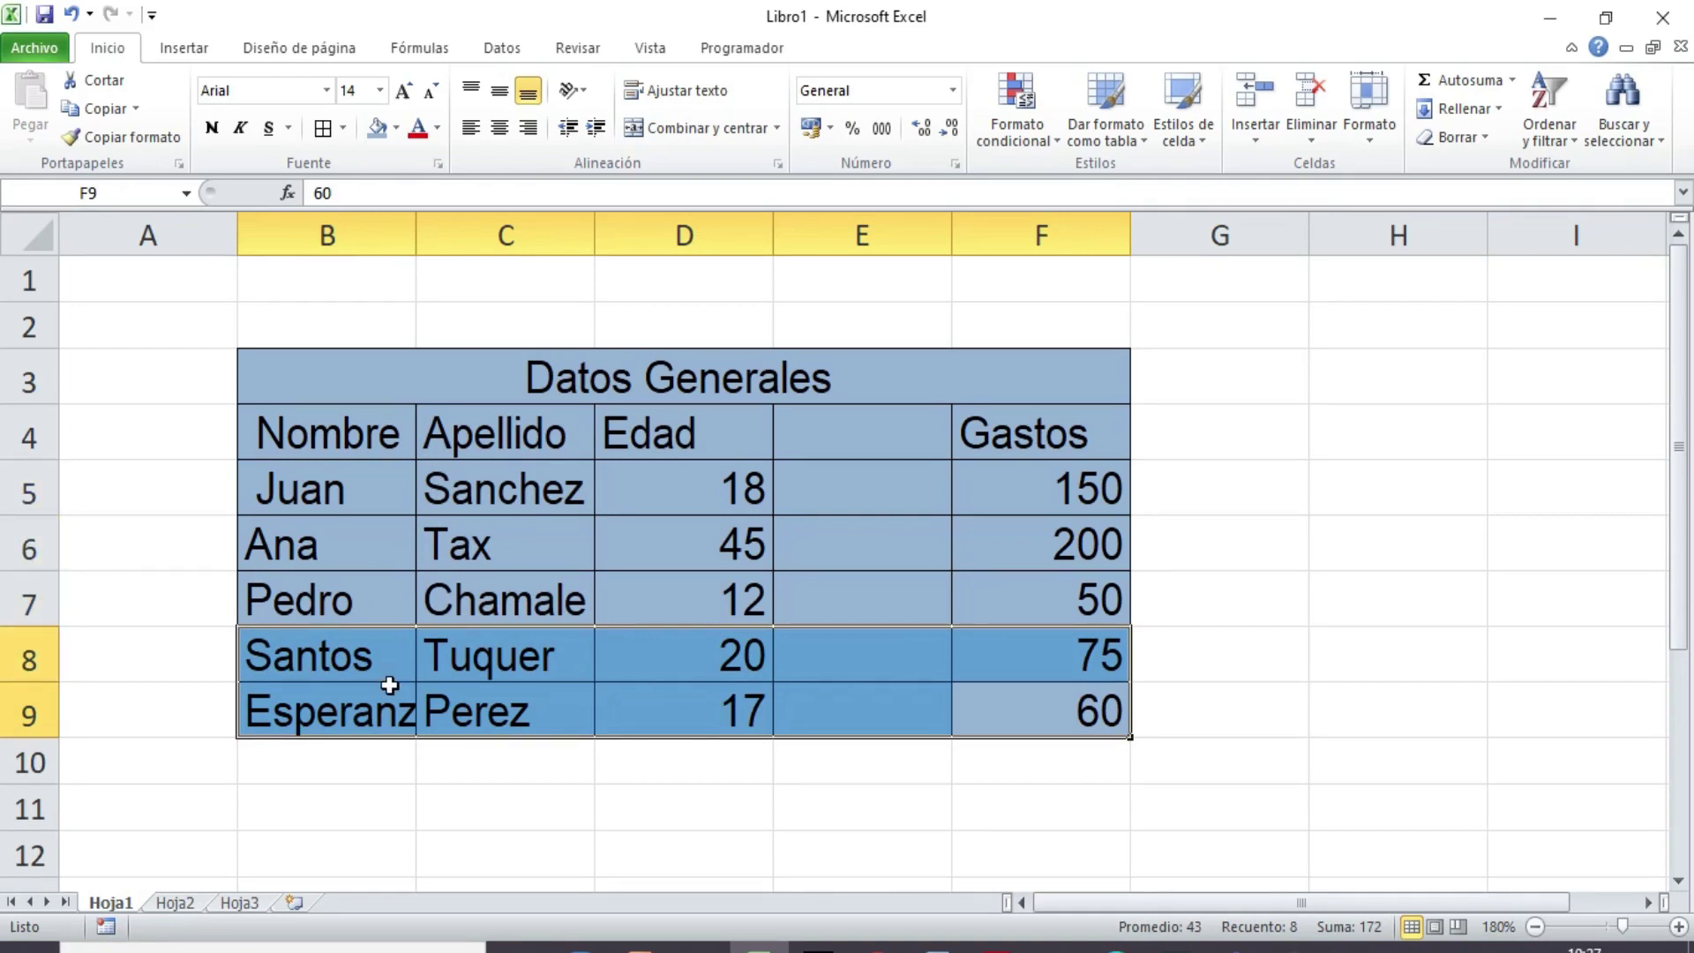
pyautogui.hotkey('ctrl', 'shift', '+')
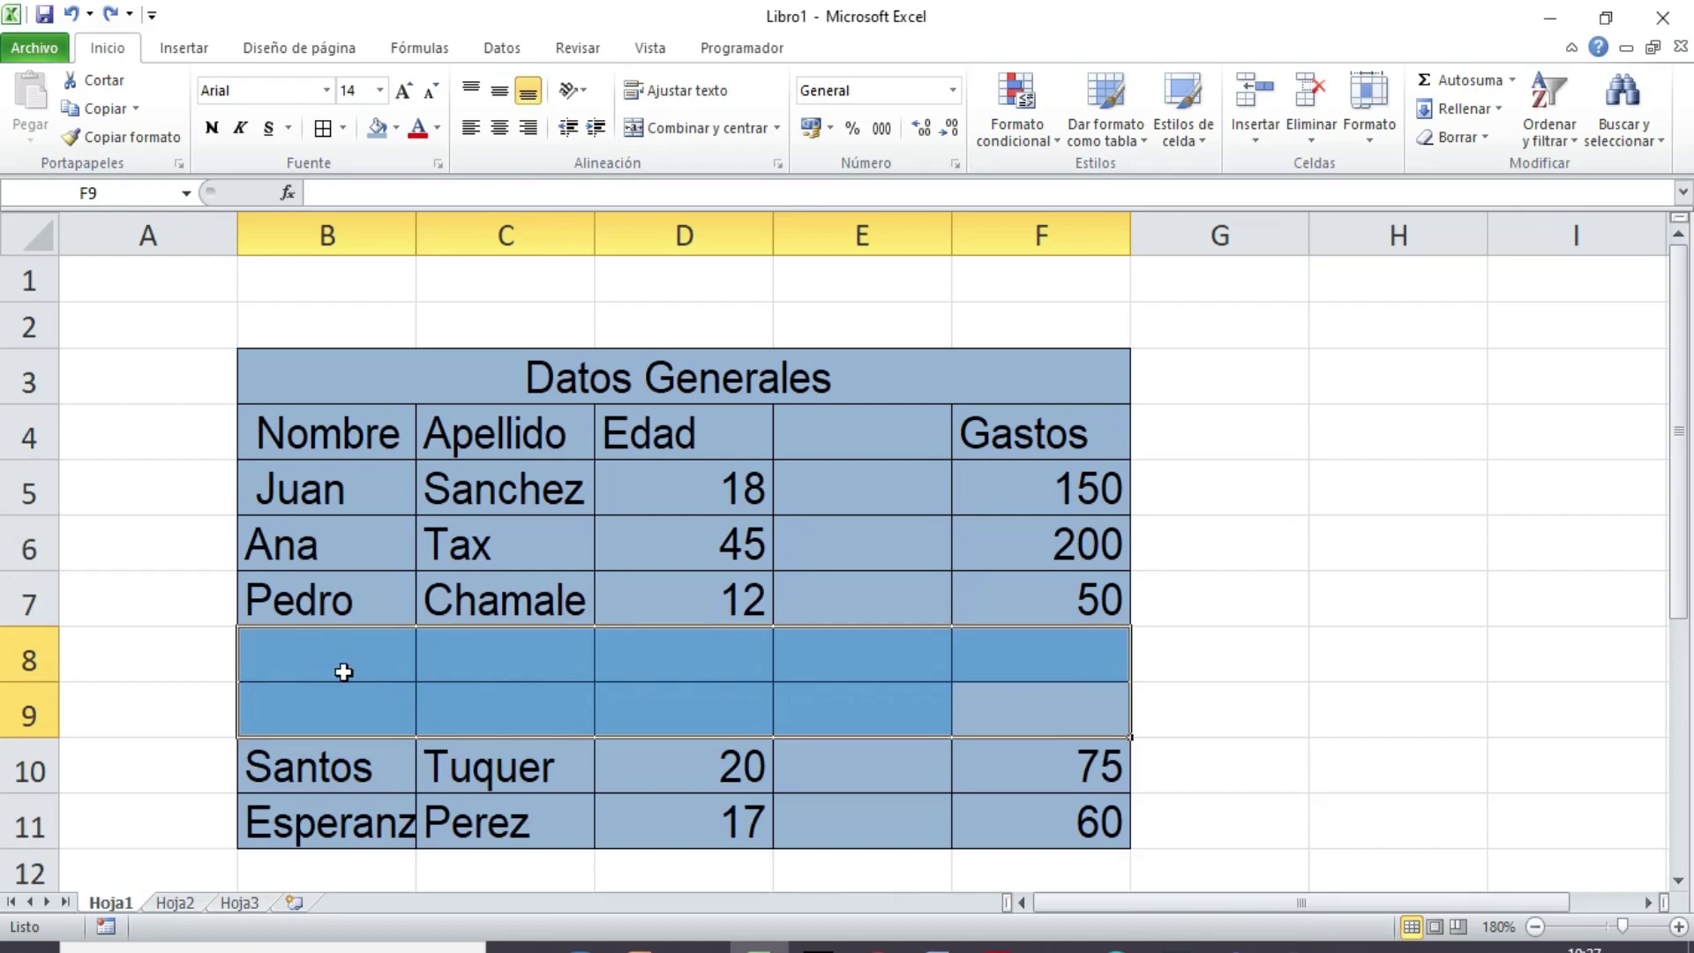
# - Select row headers 8 and 9 and delete the entire rows with Eliminar
pyautogui.click(344, 670)
pyautogui.click(325, 720)
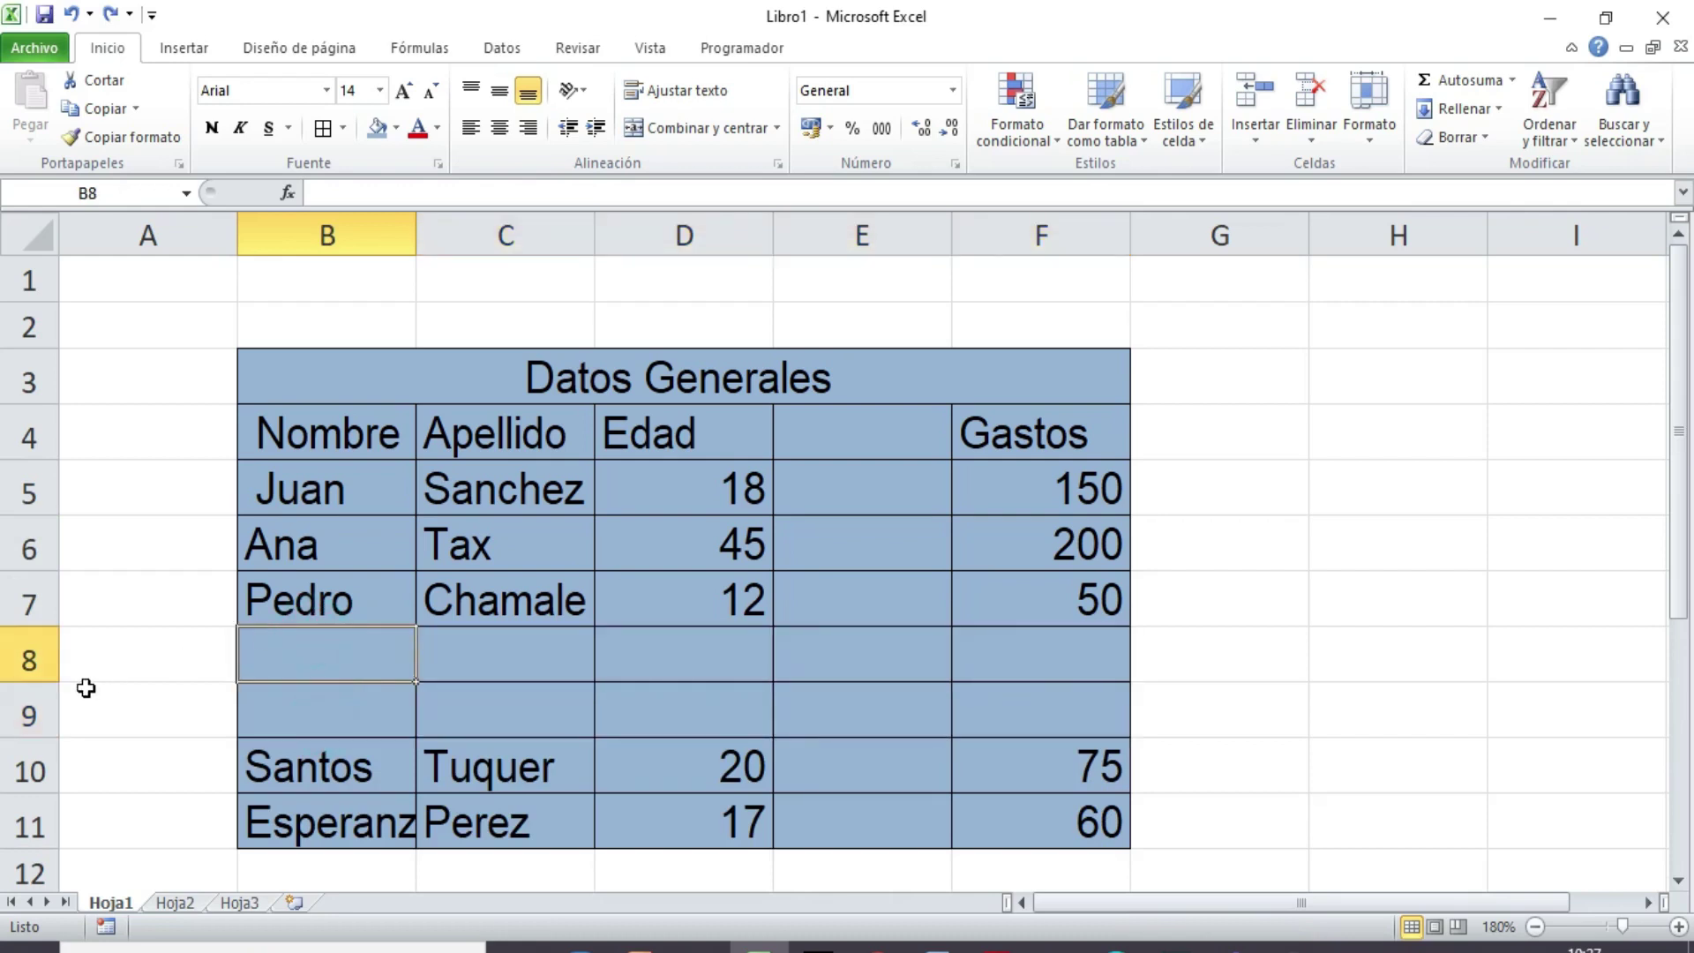
pyautogui.moveTo(29, 662); pyautogui.dragTo(20, 713)
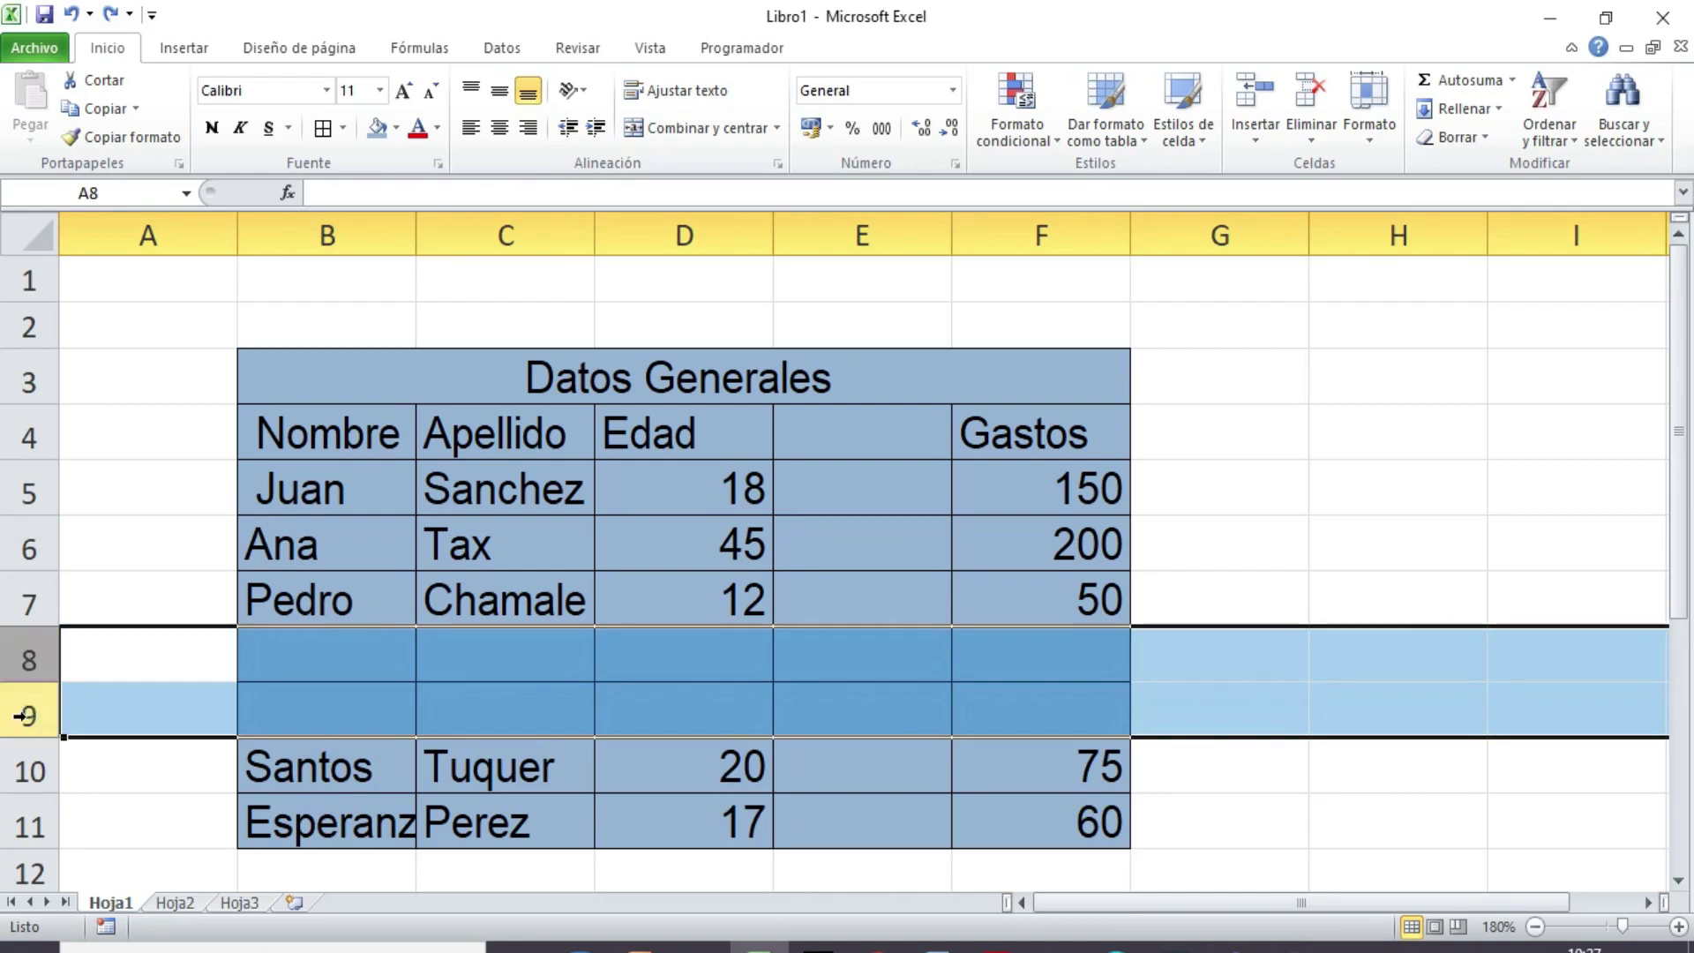
pyautogui.rightClick(29, 723)
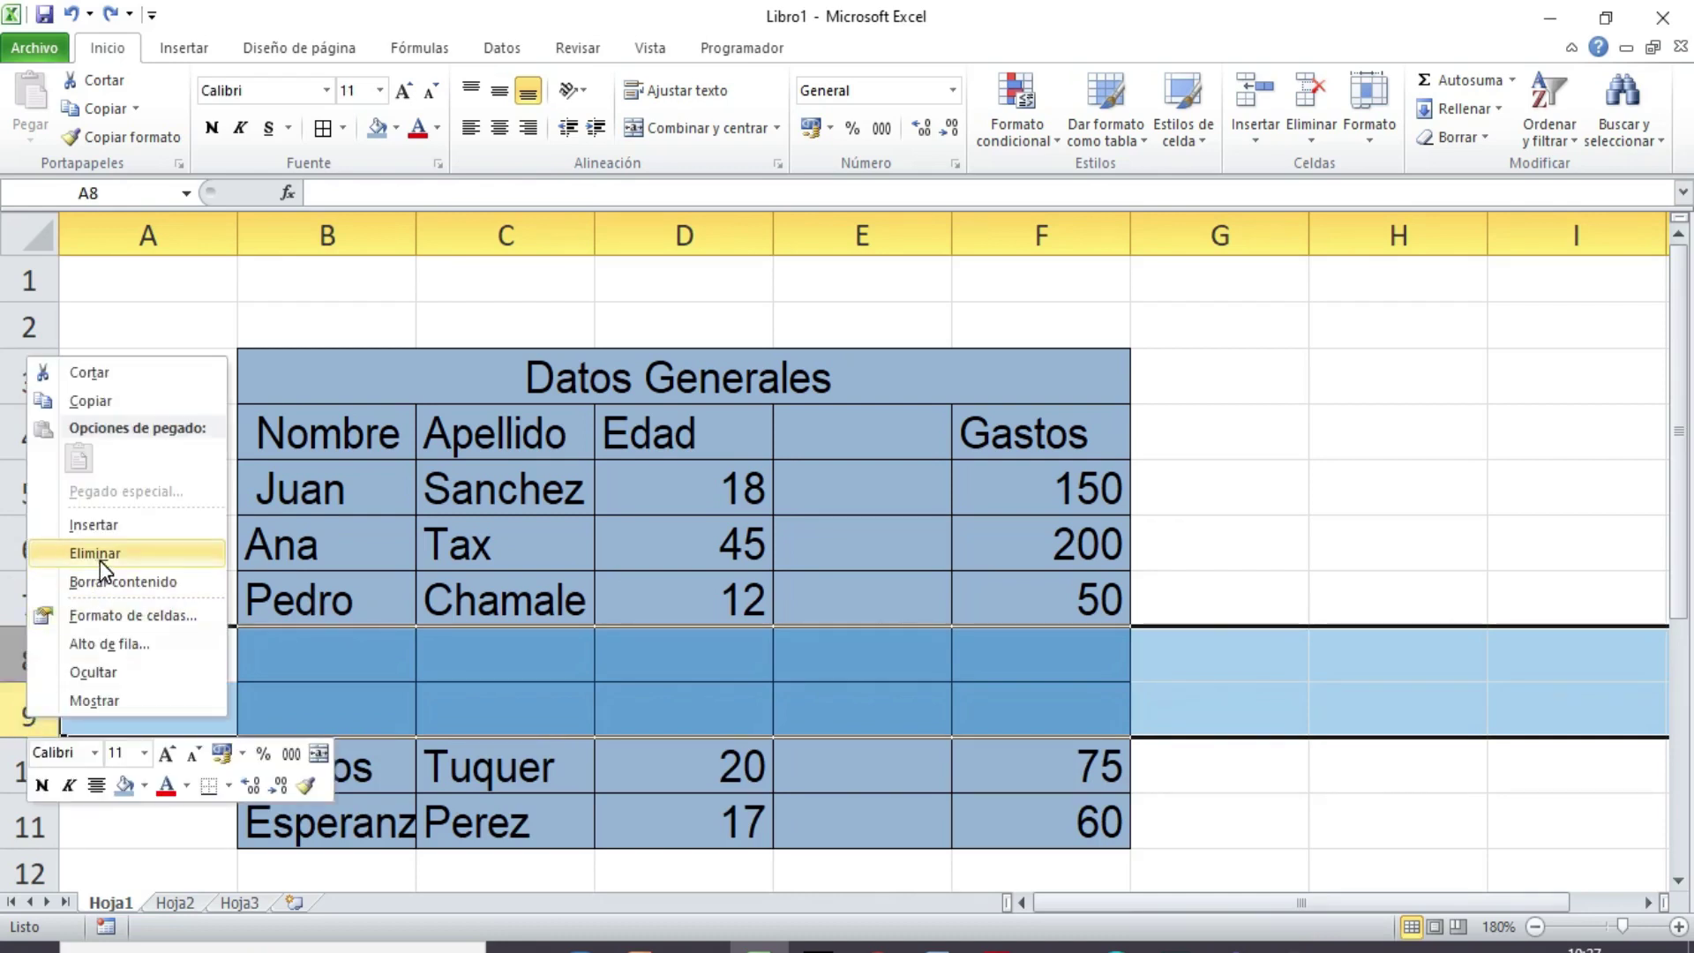
pyautogui.click(99, 556)
pyautogui.click(870, 691)
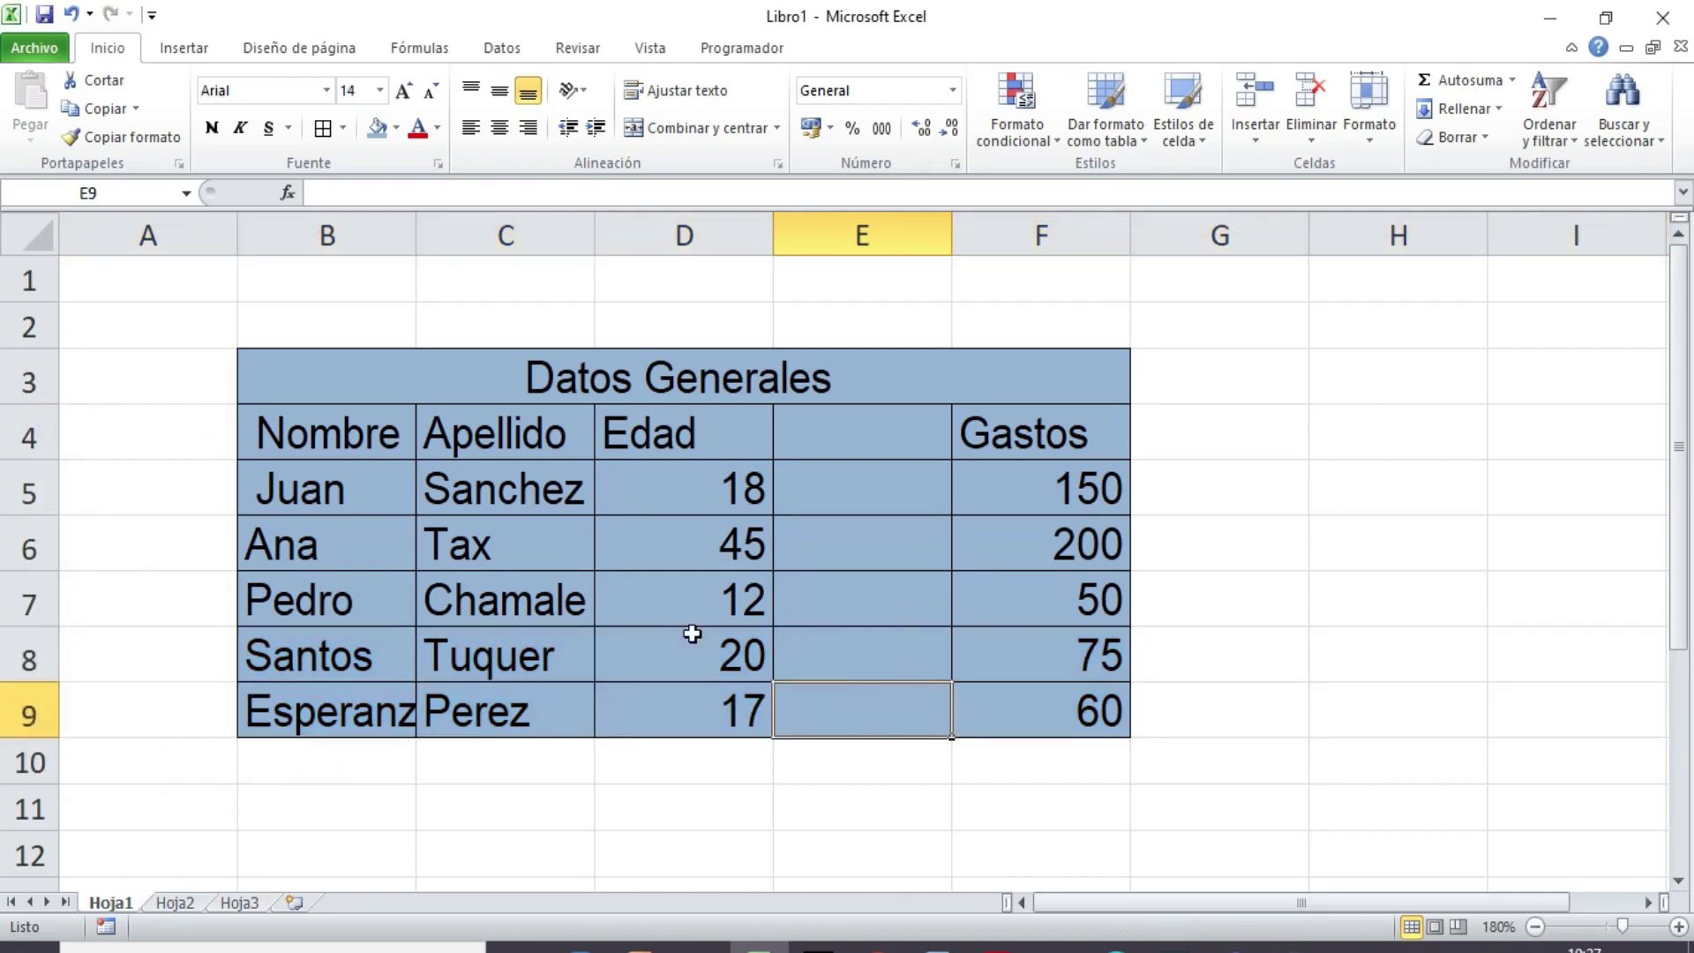
# - Undo the row deletion and enter test values kdsf in A8 and 12 in A9
pyautogui.hotkey('ctrl', 'z')
pyautogui.doubleClick(198, 661)
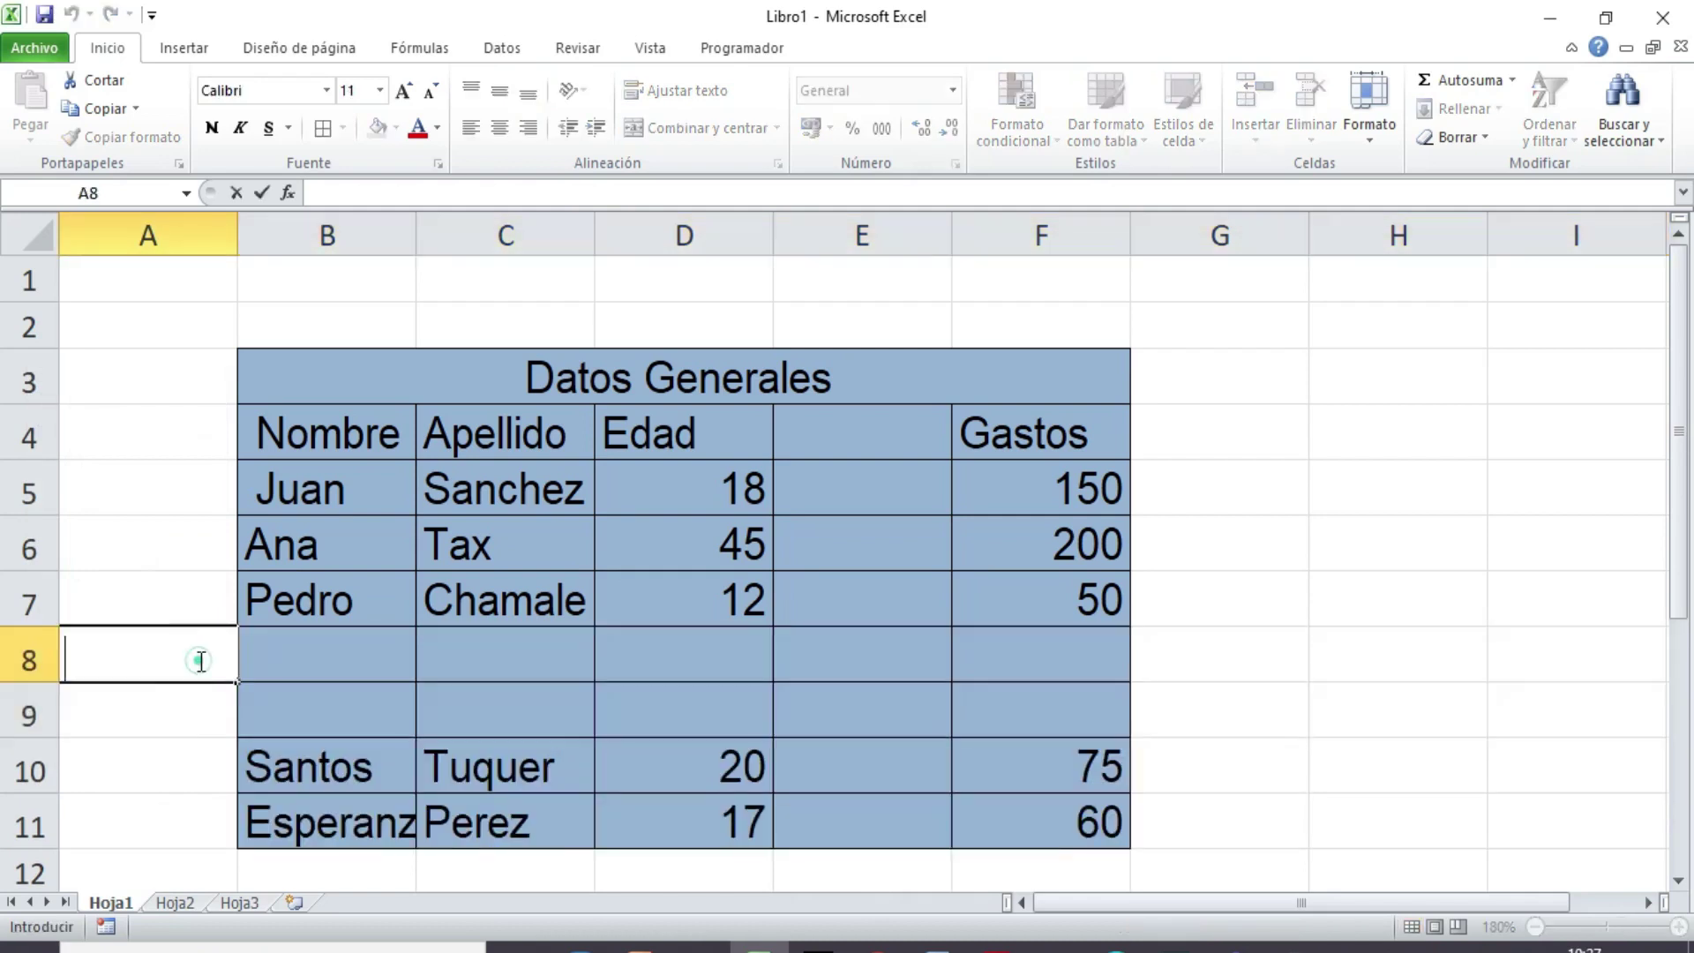
pyautogui.write('kdsf')
pyautogui.press('Return')
pyautogui.write('12')
# - Delete whole rows 8 and 9, then undo that deletion
pyautogui.click(92, 742)
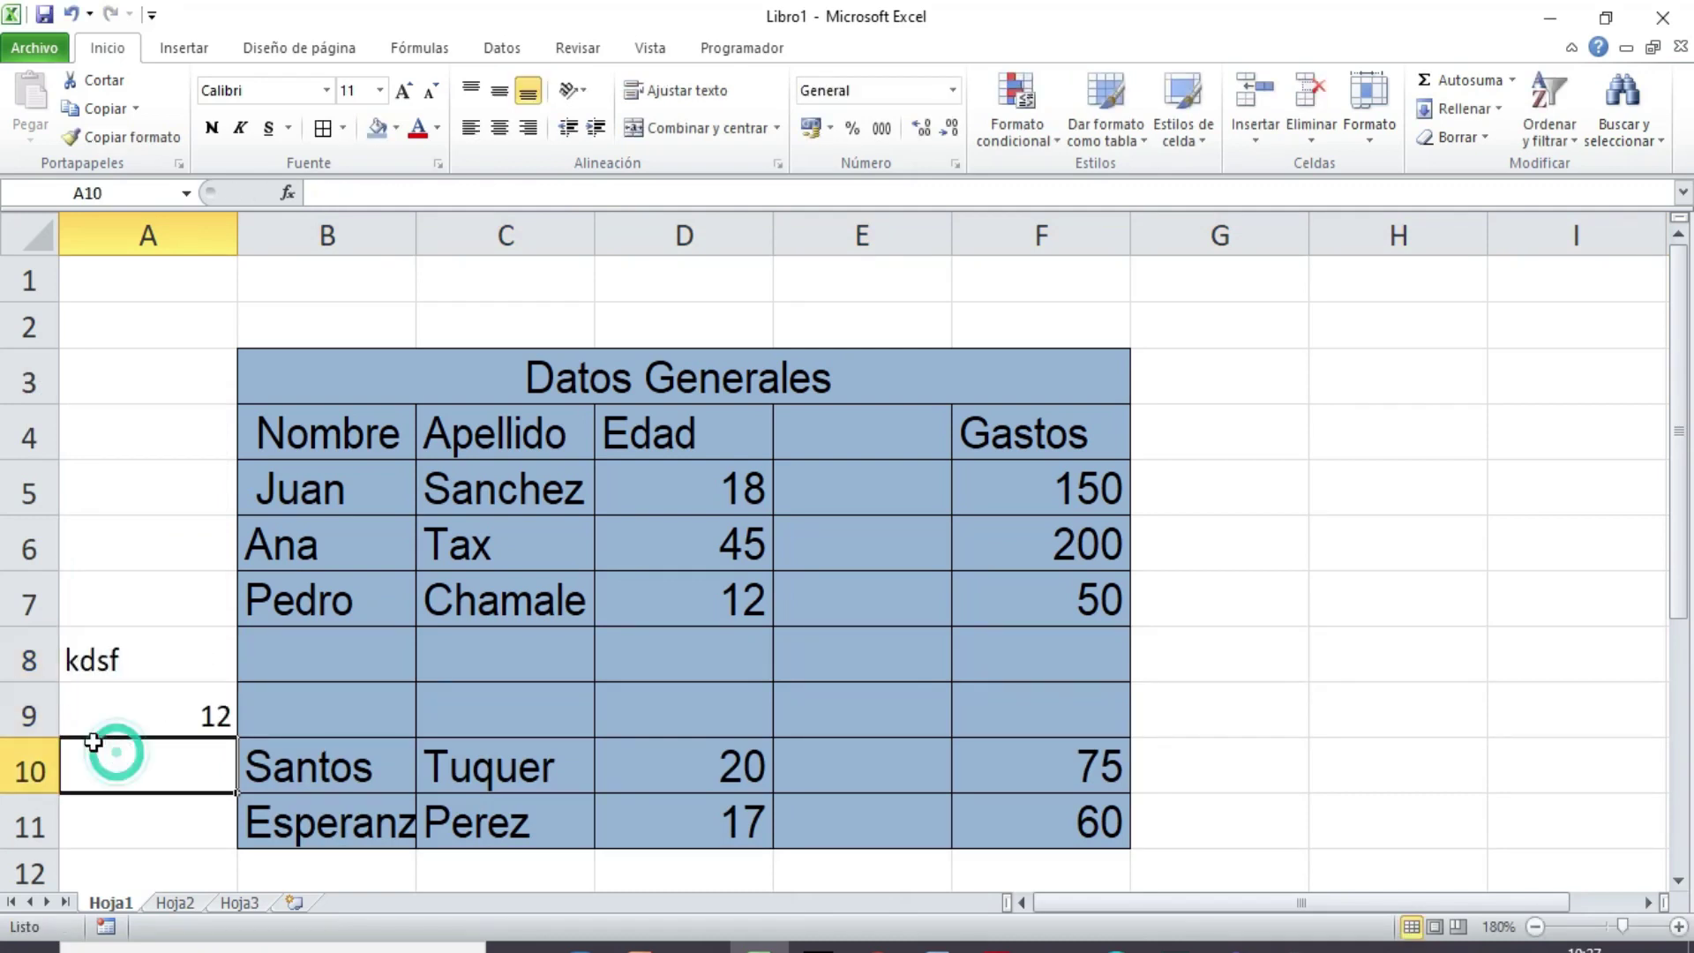
pyautogui.moveTo(29, 658); pyautogui.dragTo(26, 714)
pyautogui.rightClick(23, 719)
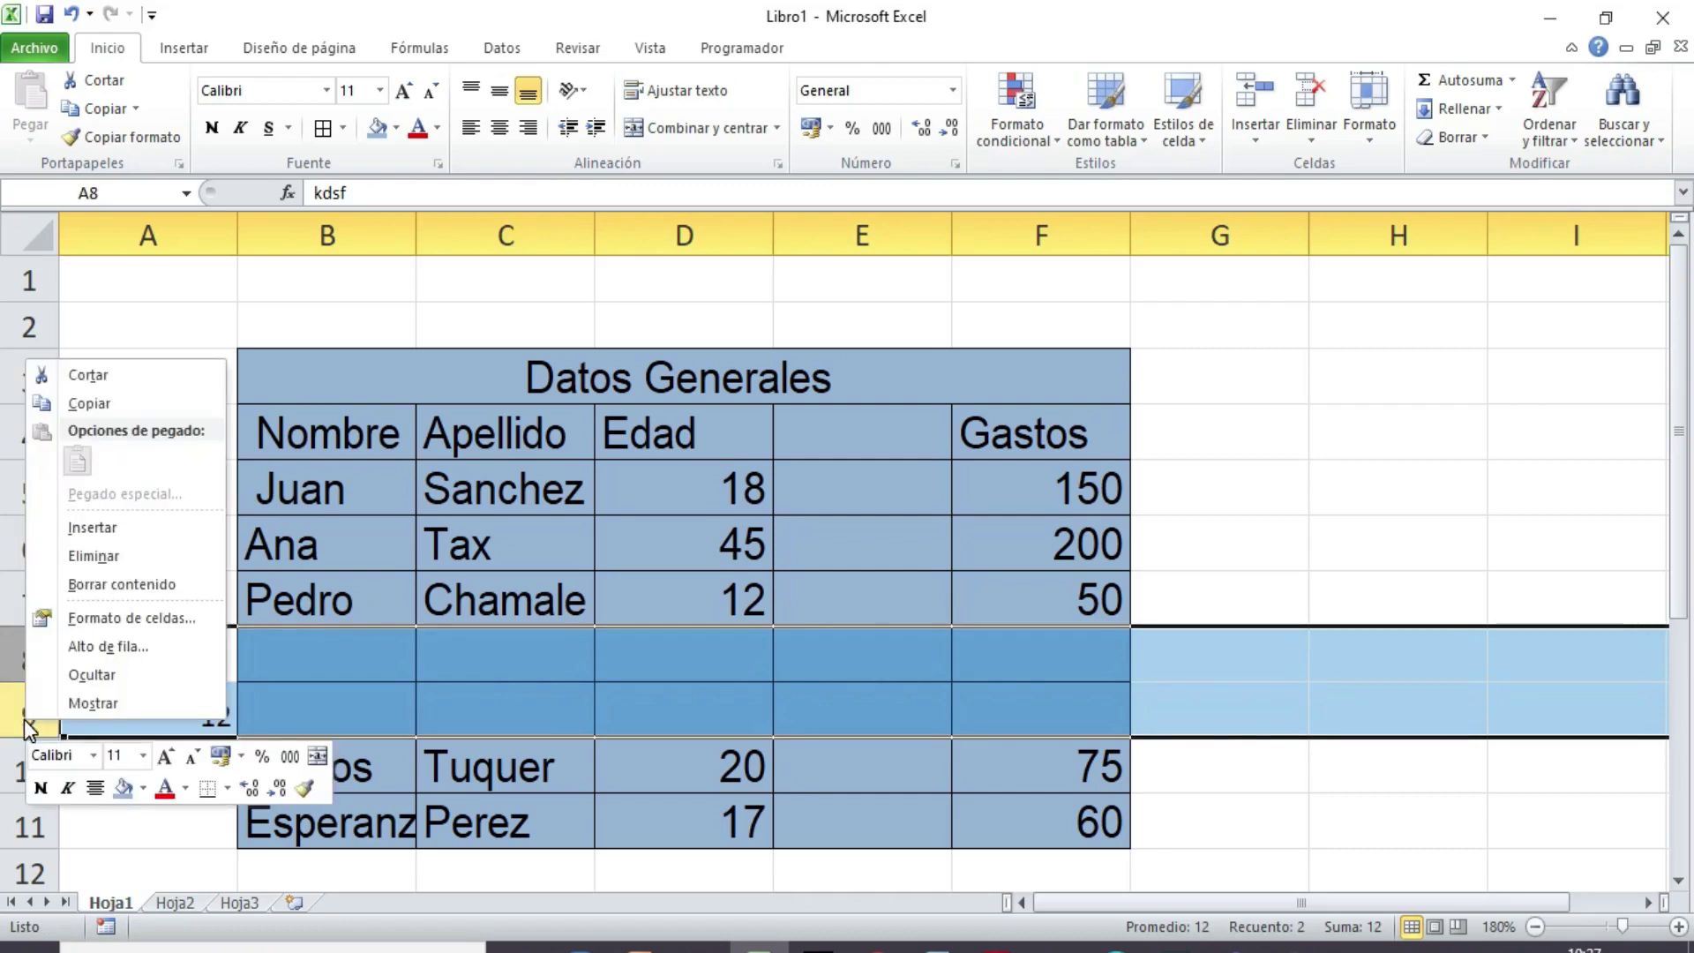
pyautogui.click(93, 555)
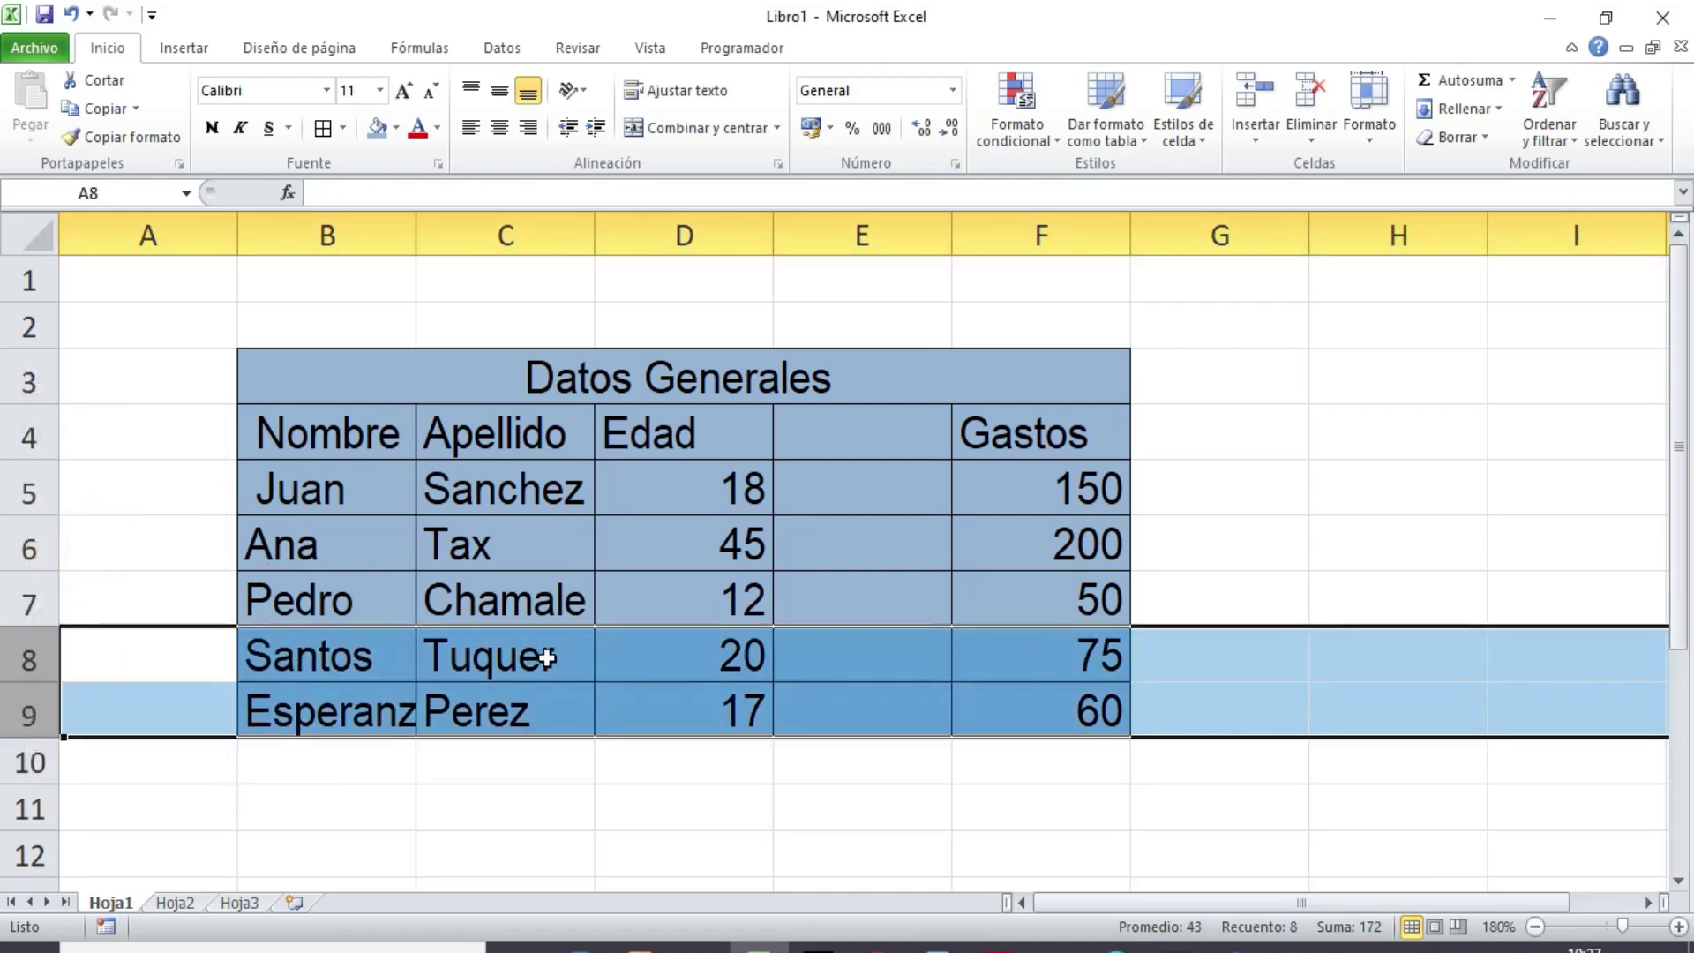
pyautogui.hotkey('ctrl', 'z')
# - Delete only cells B8:F9, shifting the cells below up
pyautogui.moveTo(300, 654)
pyautogui.mouseDown()
pyautogui.moveTo(745, 696)
pyautogui.moveTo(1050, 697)
pyautogui.mouseUp()
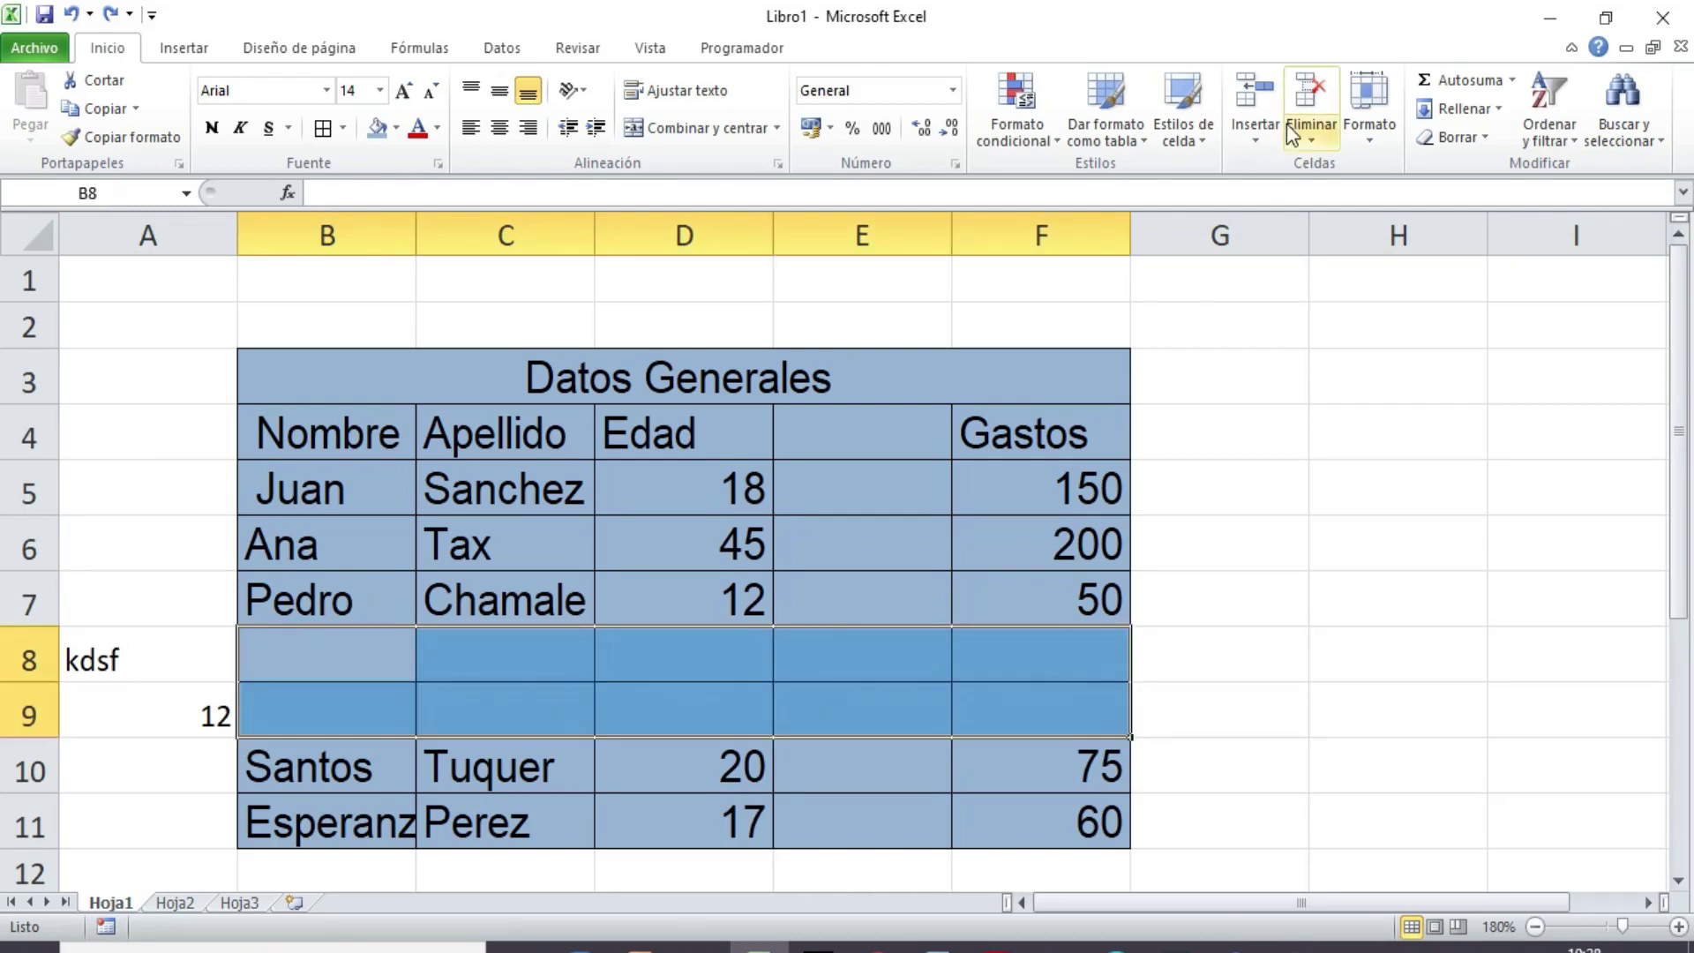
pyautogui.rightClick(675, 685)
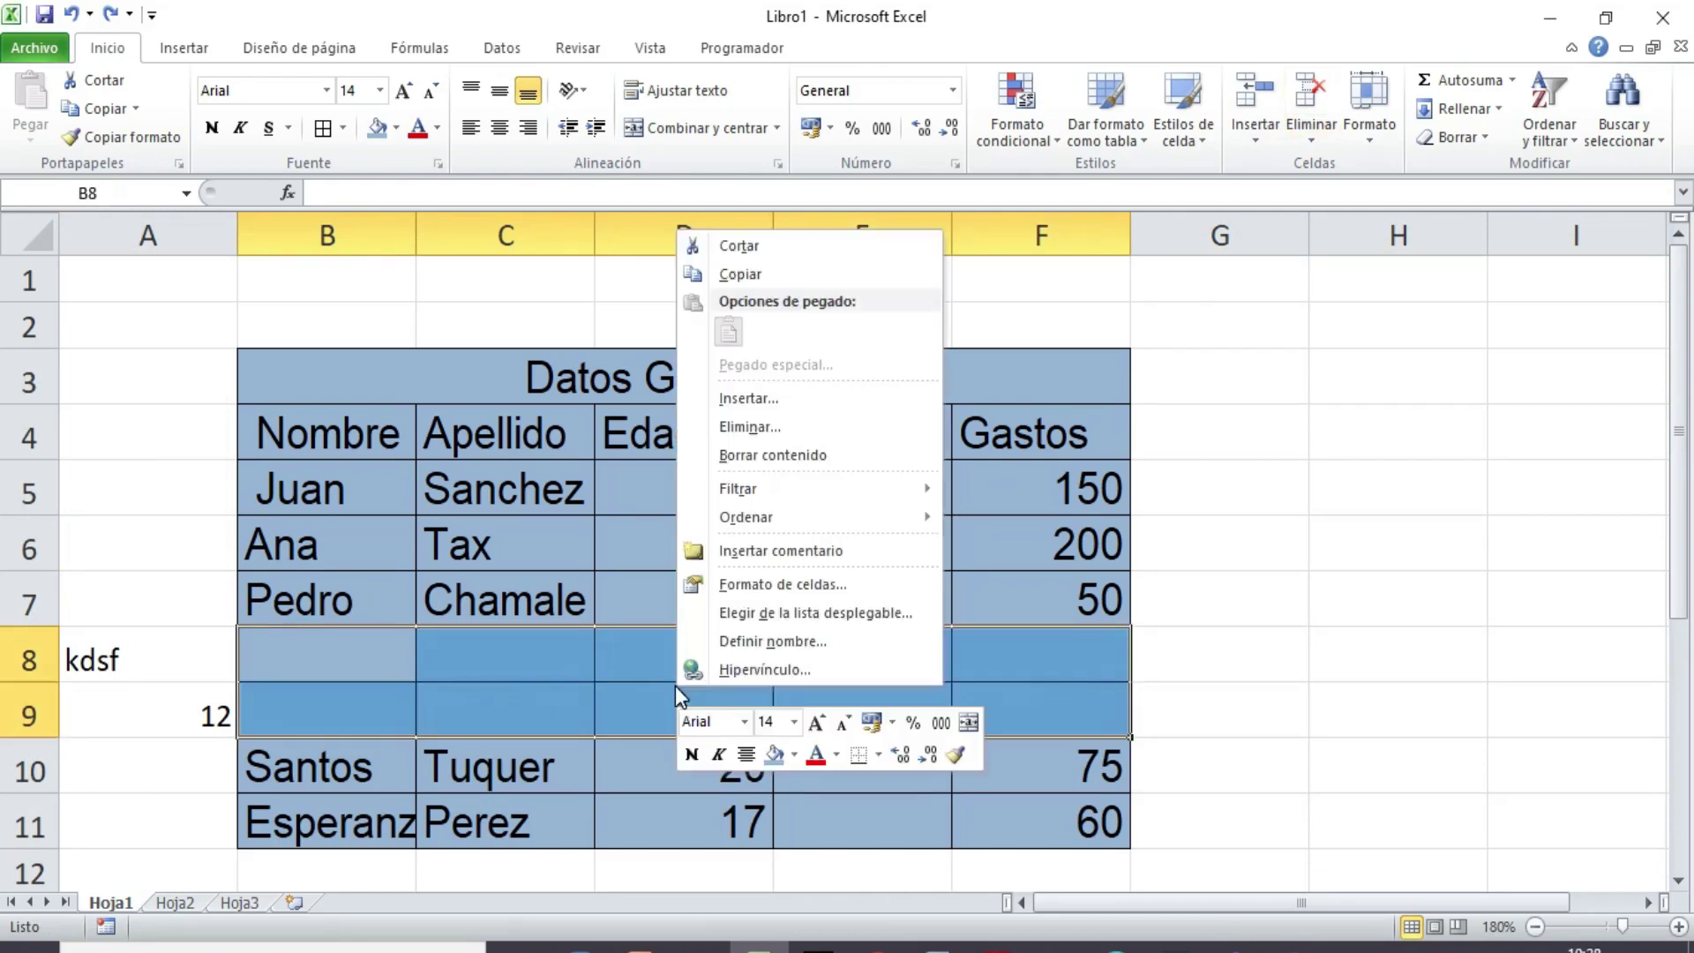
pyautogui.click(810, 427)
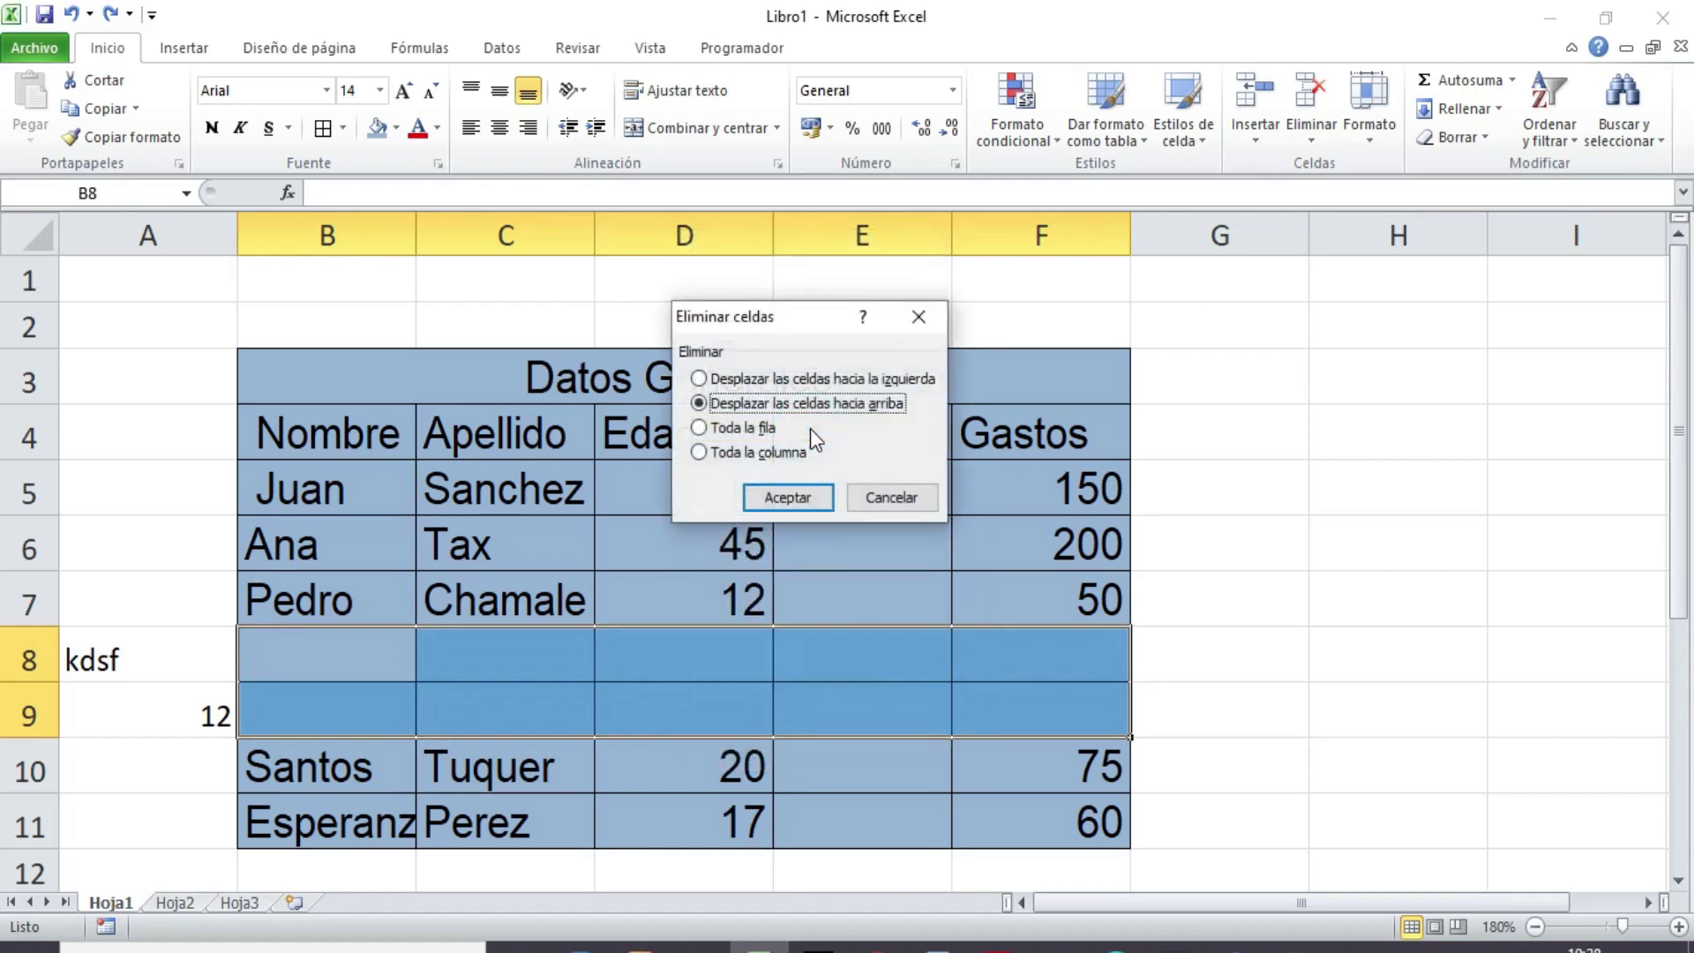
pyautogui.click(781, 496)
# - Clear the stray kdsf and 12 entries from A8:A9
pyautogui.click(117, 733)
pyautogui.click(125, 657)
pyautogui.click(128, 730)
pyautogui.click(134, 675)
pyautogui.click(134, 706)
pyautogui.click(137, 677)
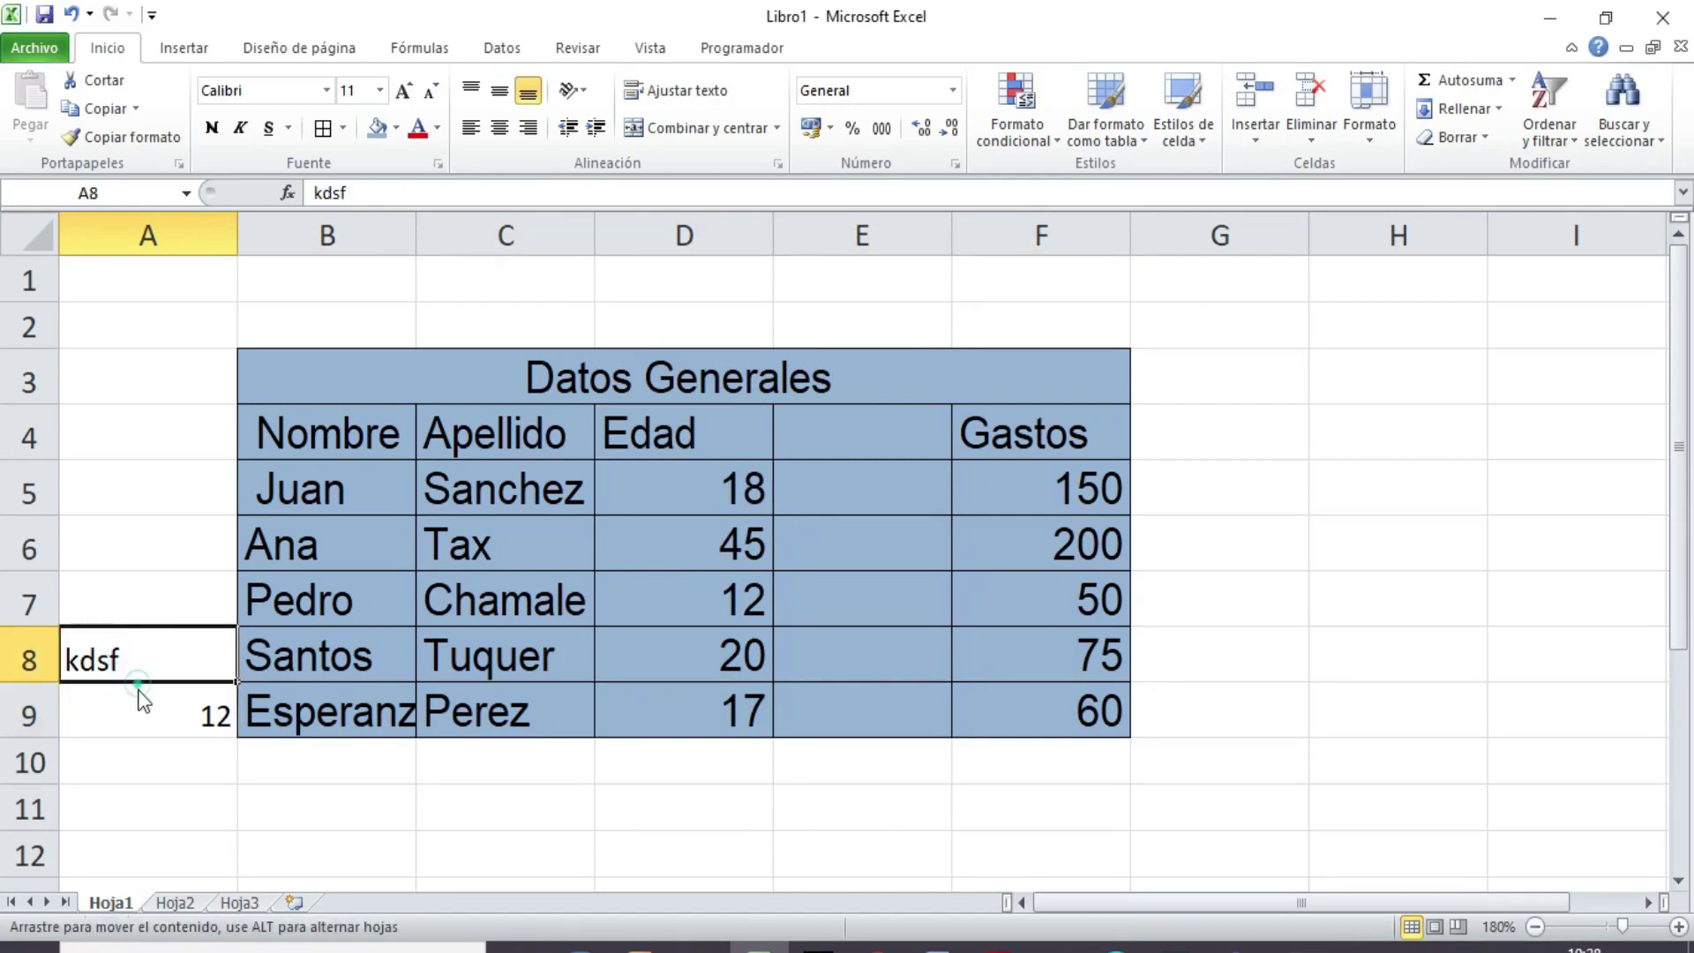
pyautogui.press('Delete')
pyautogui.click(137, 689)
pyautogui.press('Delete')
pyautogui.press('Right')
pyautogui.press('Right')
pyautogui.press('Right')
pyautogui.press('Right')
pyautogui.press('Up')
pyautogui.press('Up')
pyautogui.press('Up')
pyautogui.press('Up')
# - Delete the empty cells E4:E9, shifting Gastos left beside Edad
pyautogui.moveTo(871, 530)
pyautogui.mouseDown()
pyautogui.moveTo(885, 480)
pyautogui.moveTo(900, 700)
pyautogui.mouseUp()
pyautogui.click(888, 436)
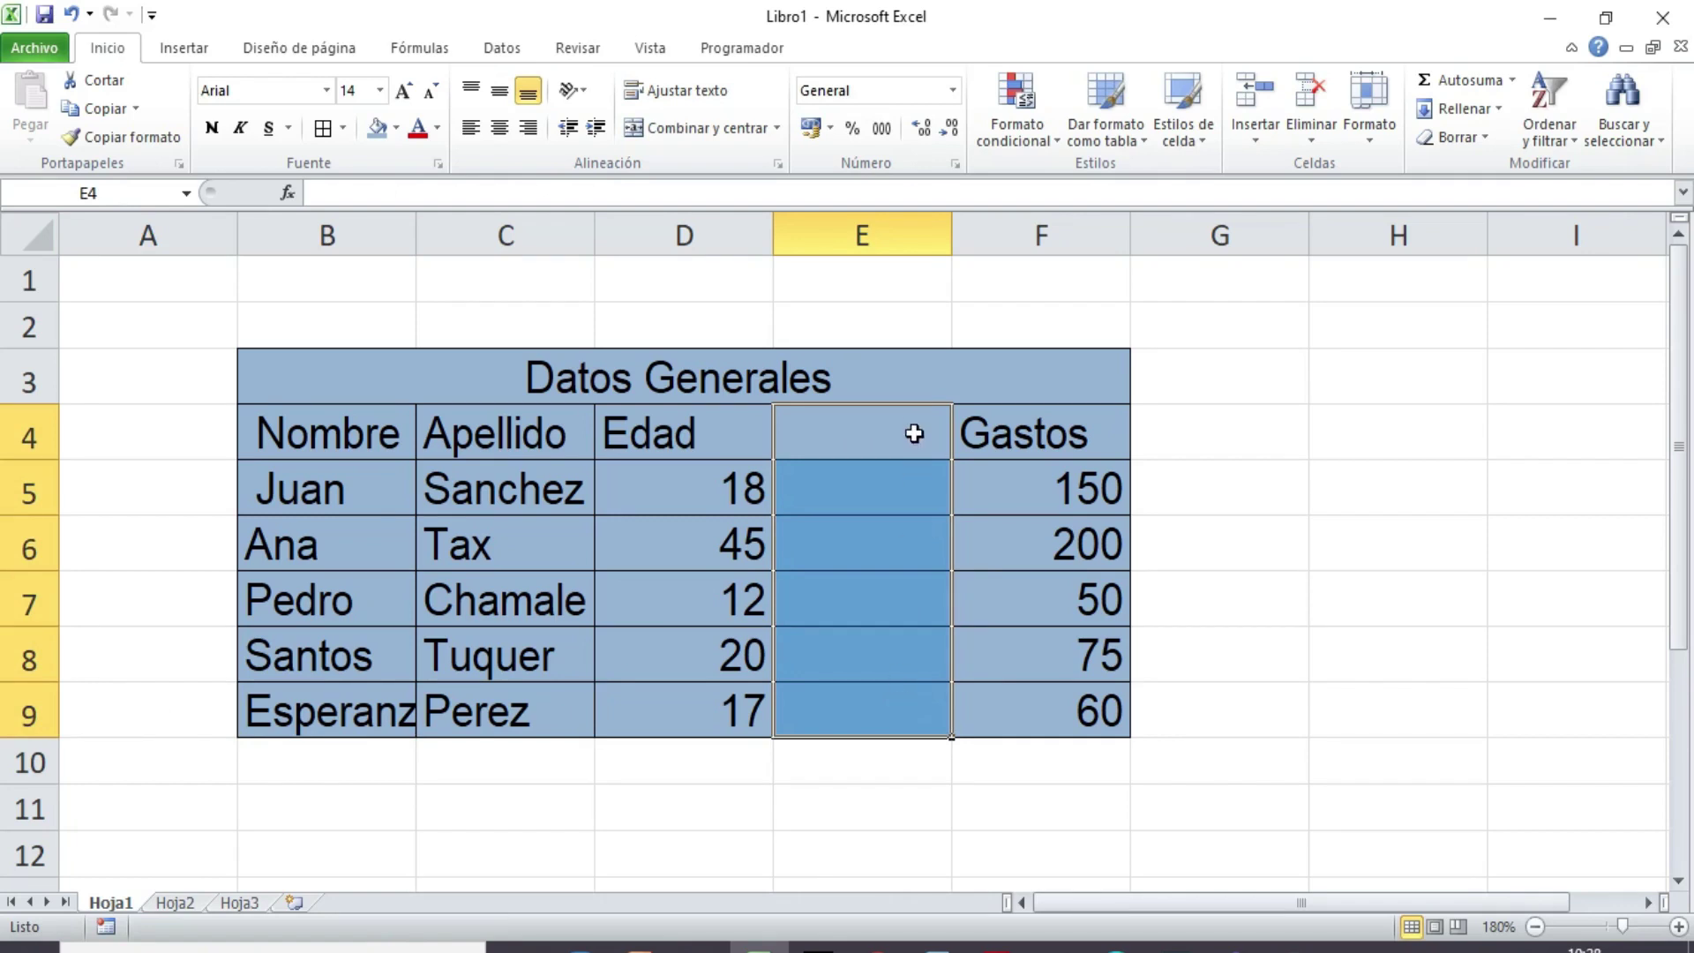
pyautogui.moveTo(903, 385); pyautogui.dragTo(912, 639)
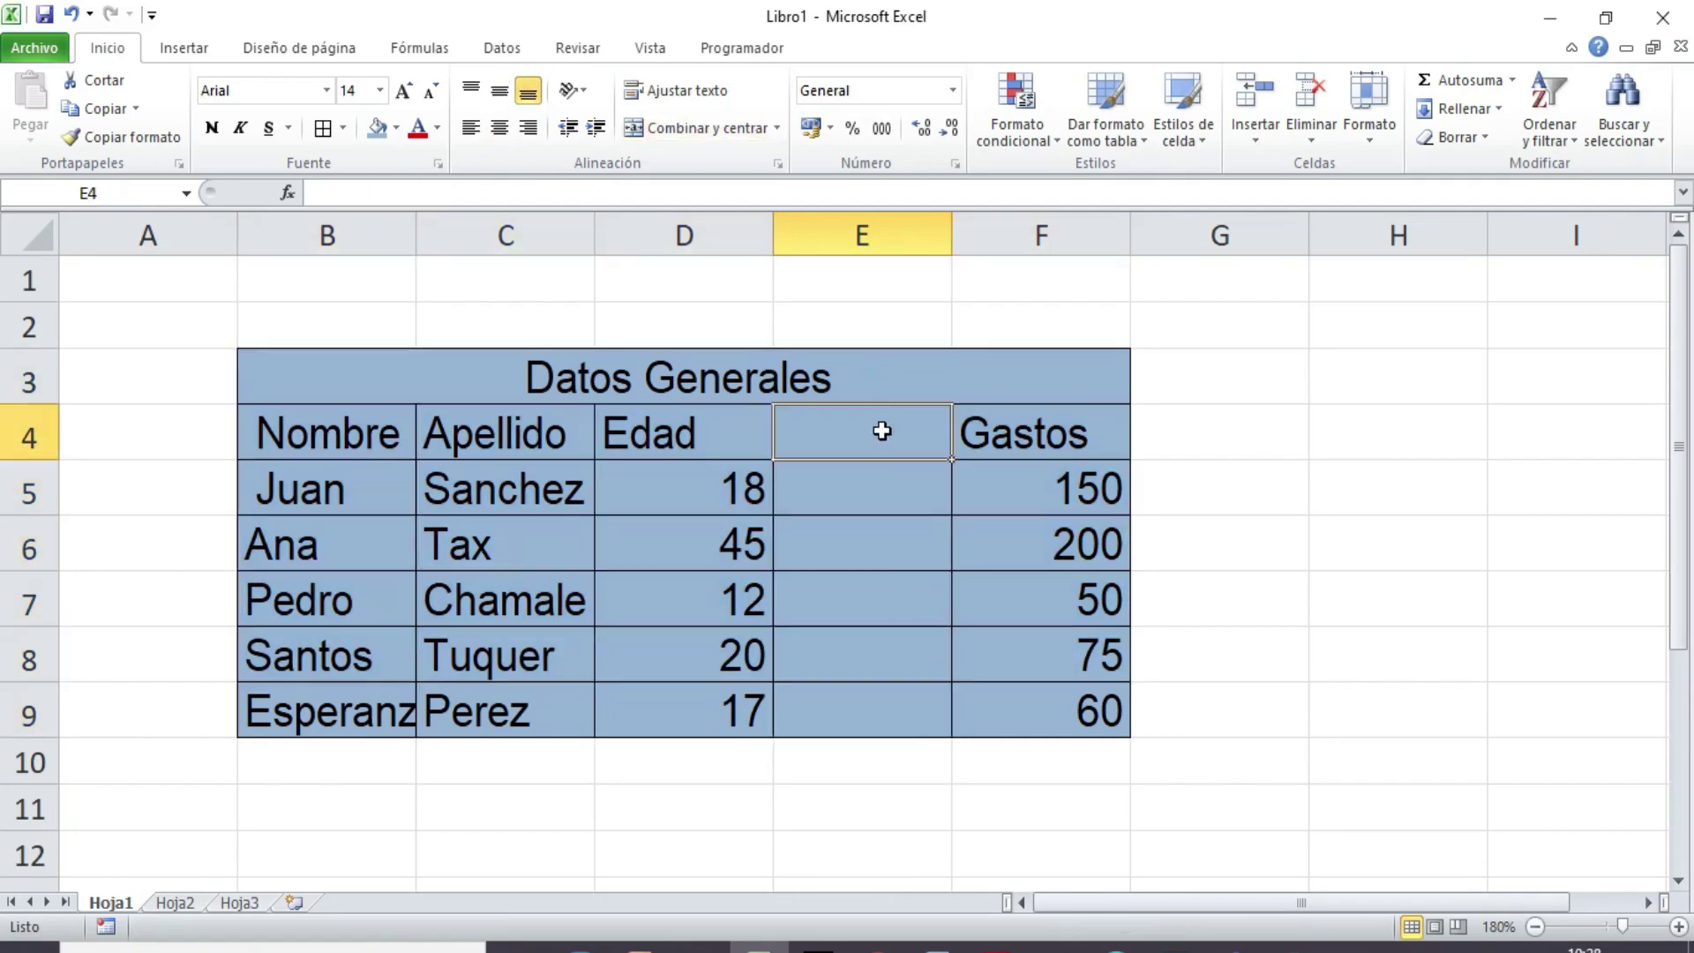
pyautogui.moveTo(881, 427); pyautogui.dragTo(882, 731)
pyautogui.rightClick(868, 639)
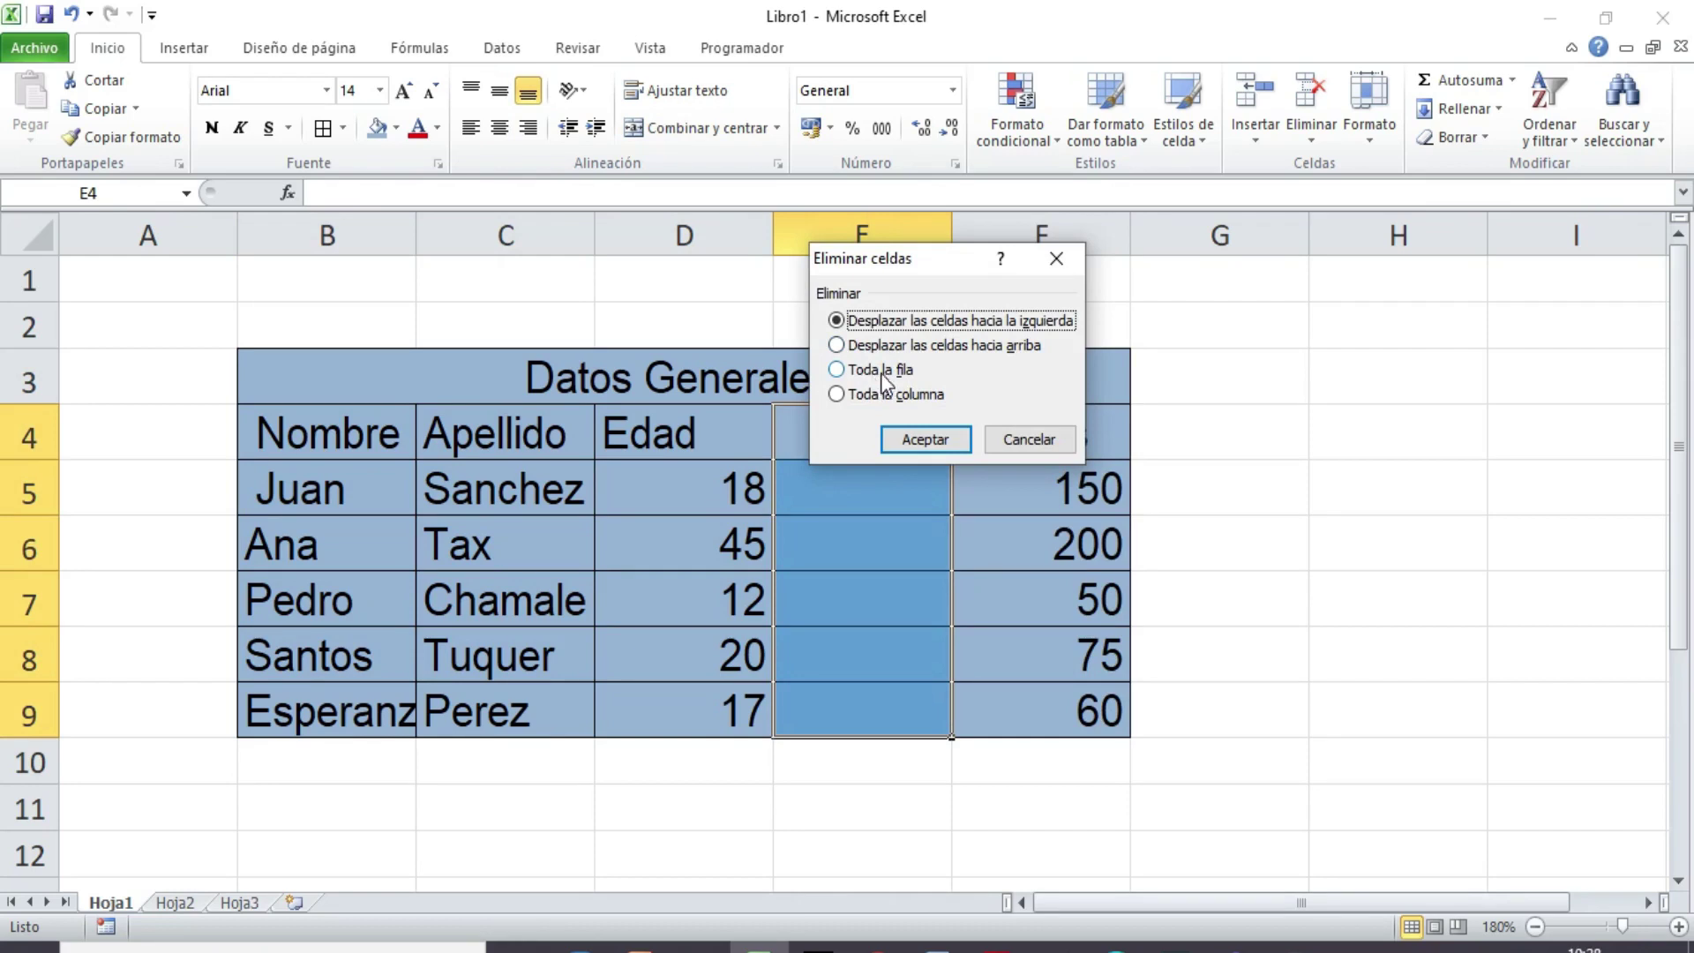
pyautogui.click(937, 434)
pyautogui.click(1056, 549)
# - Delete the leftover title cell F3, shifting cells left
pyautogui.click(1012, 392)
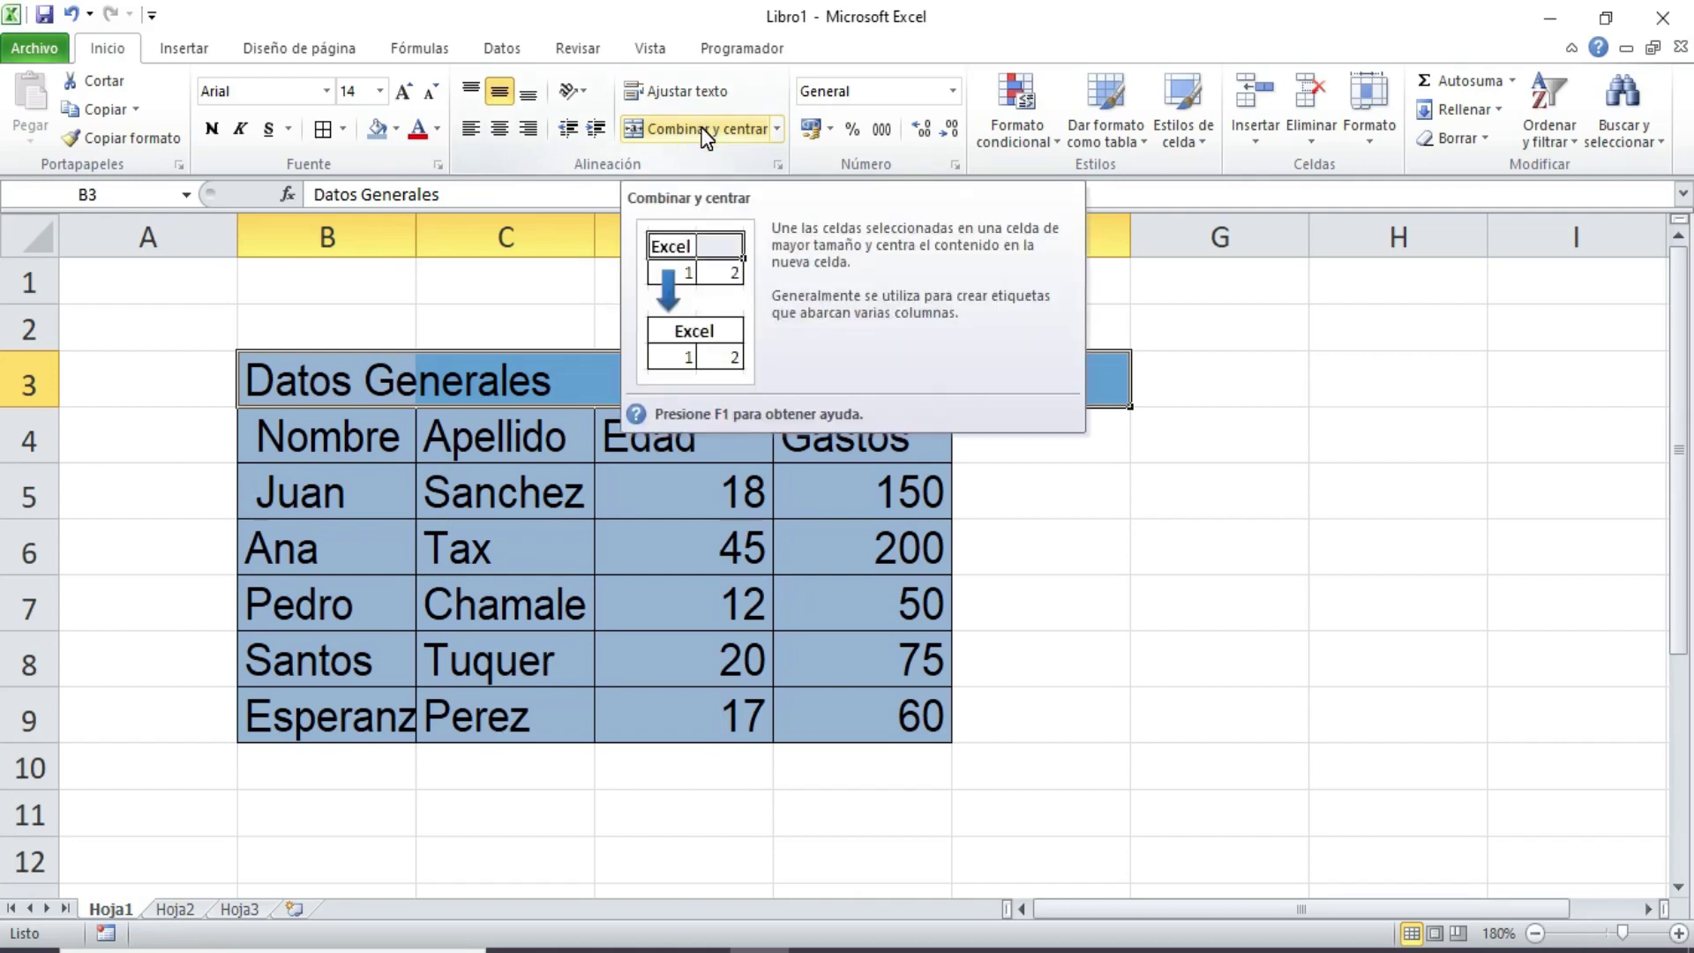
pyautogui.click(527, 357)
pyautogui.click(650, 362)
pyautogui.click(817, 367)
pyautogui.click(968, 375)
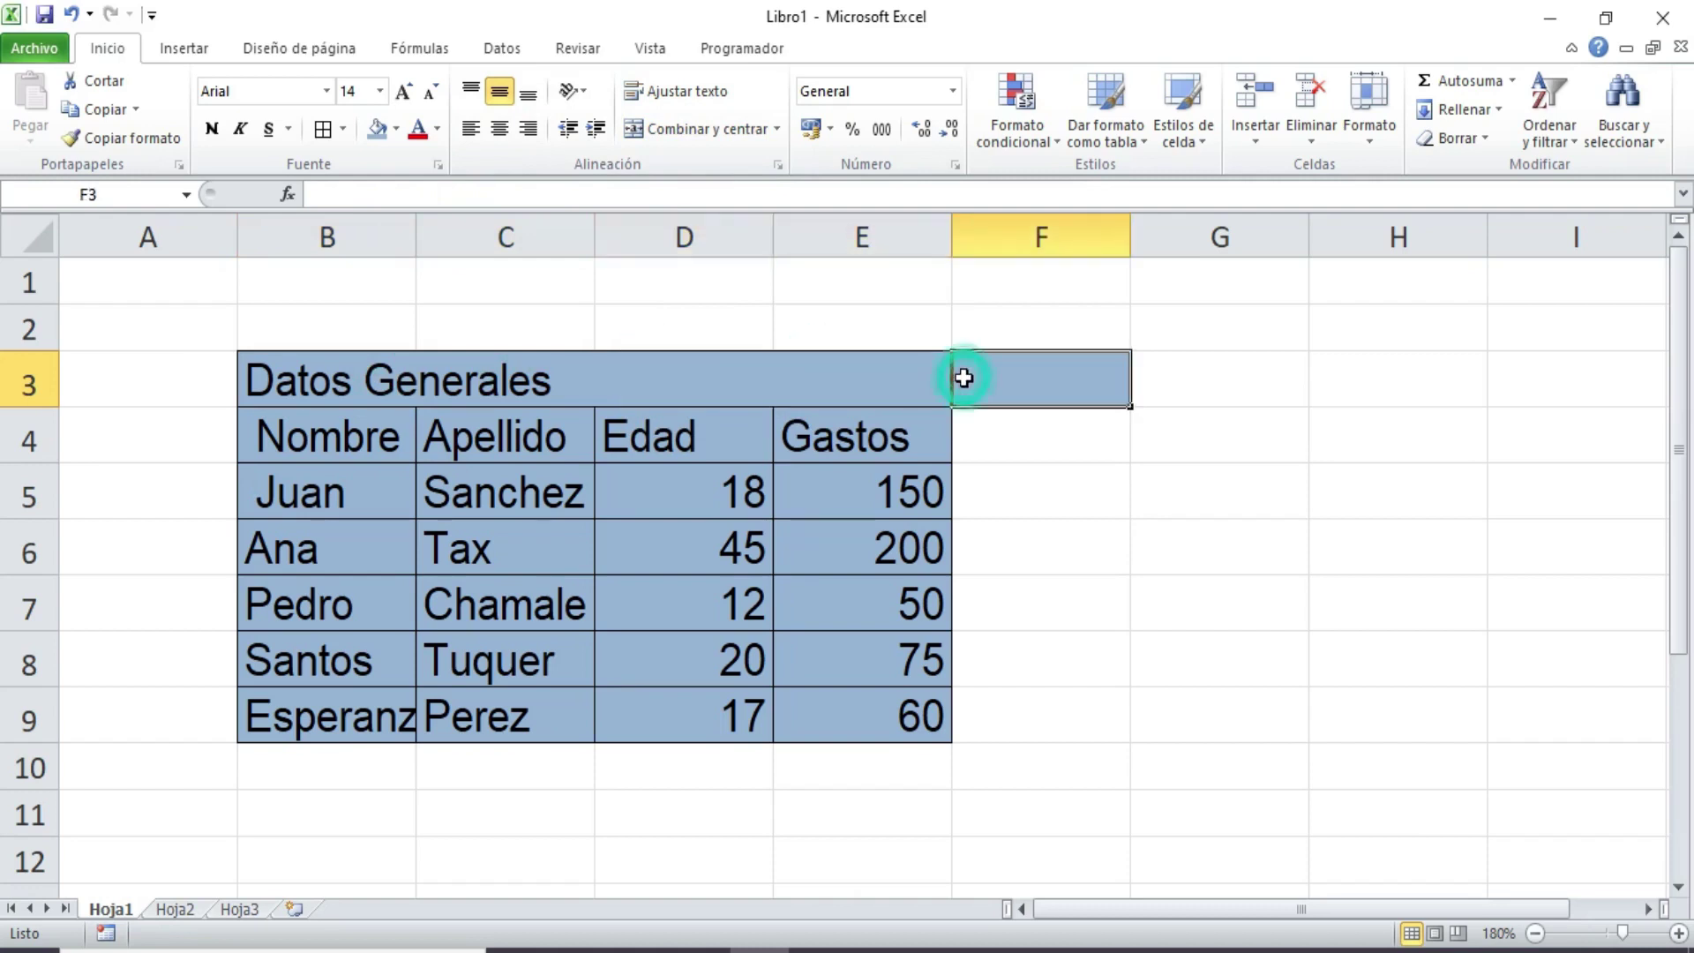
pyautogui.rightClick(1061, 382)
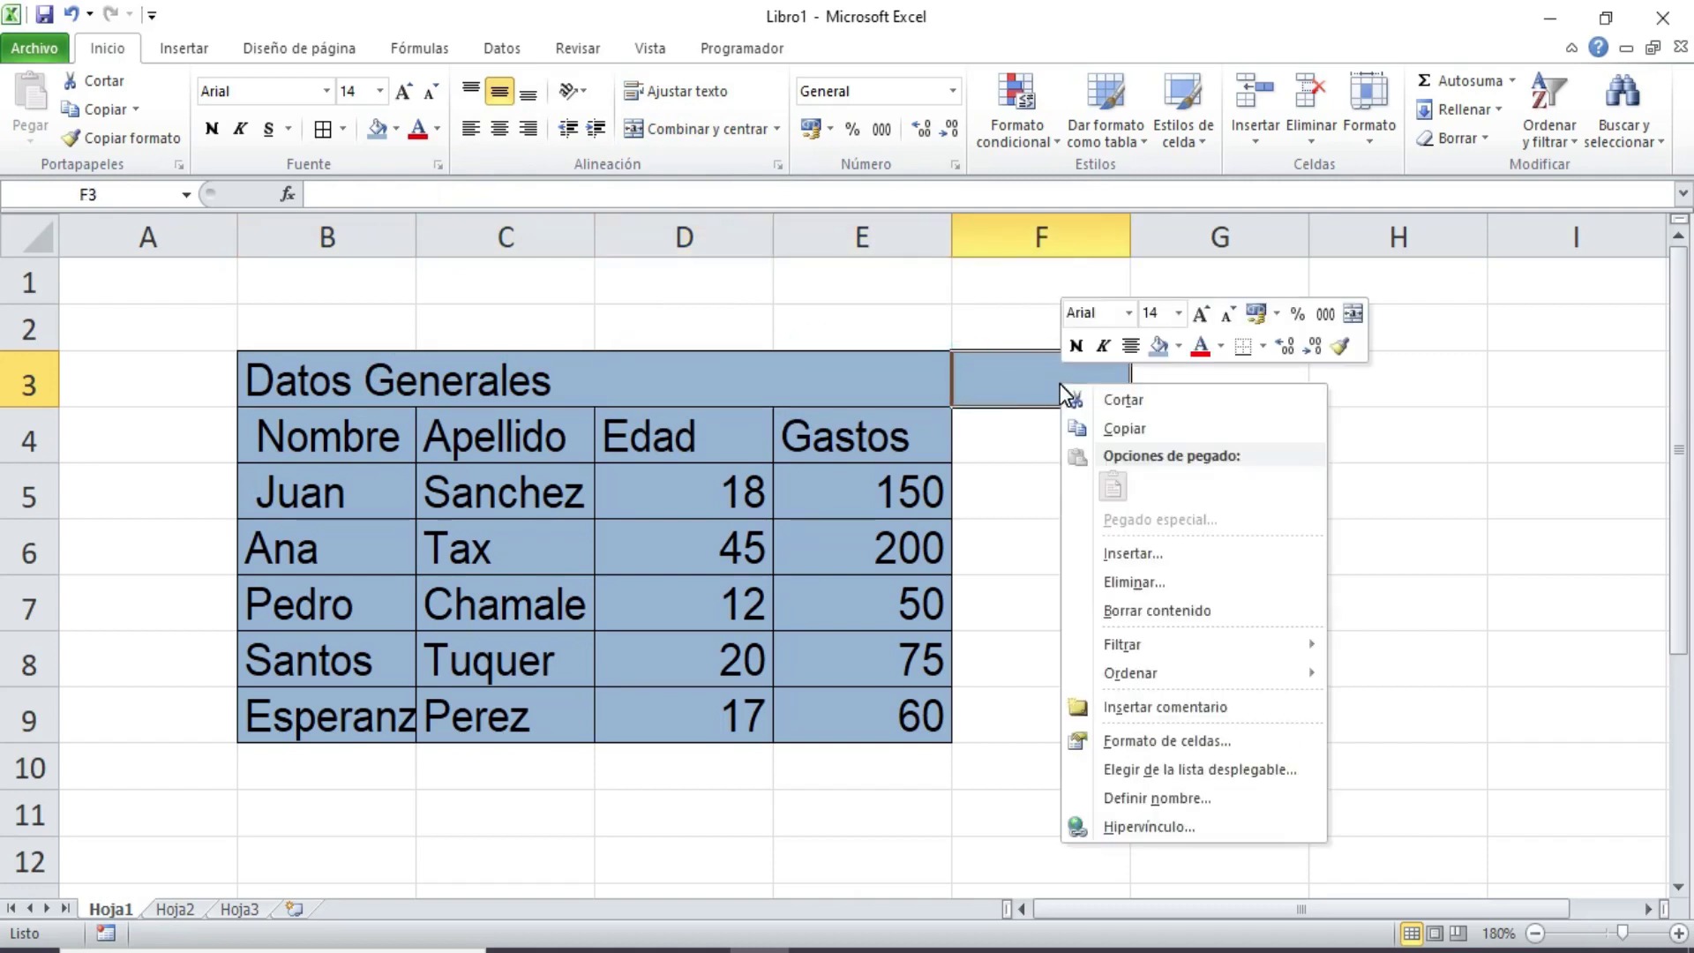
pyautogui.click(1128, 581)
pyautogui.click(1094, 648)
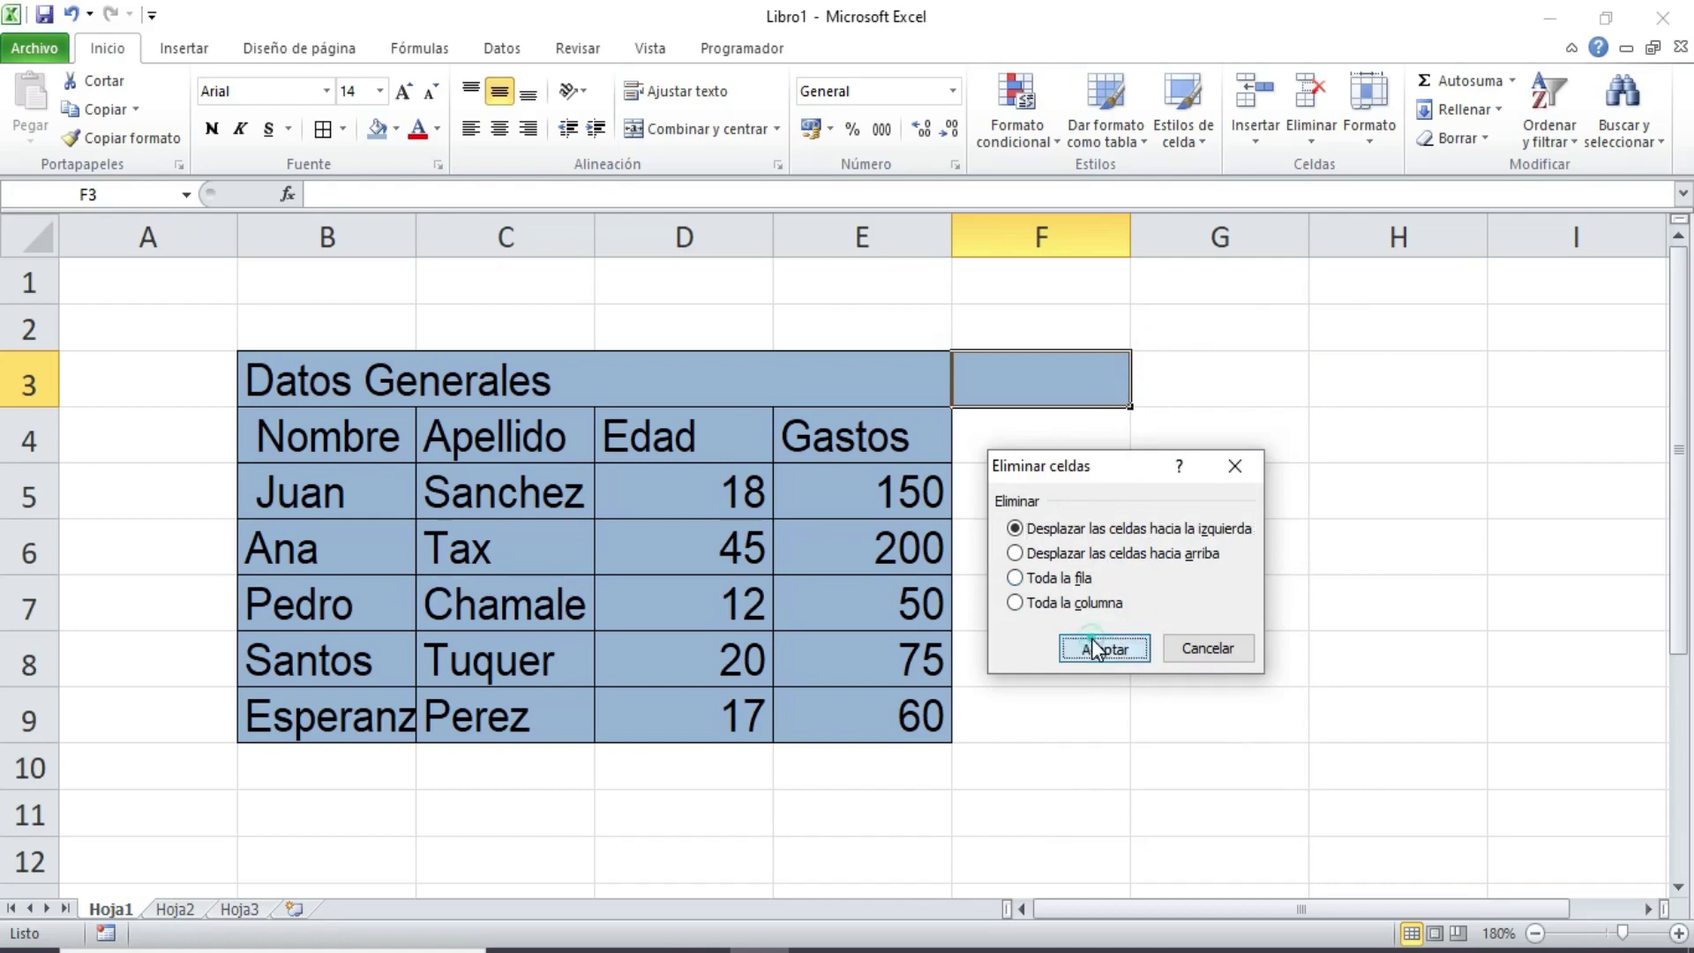
# - Merge and centre the Datos Generales title across B3:E3
pyautogui.moveTo(915, 393); pyautogui.dragTo(320, 383)
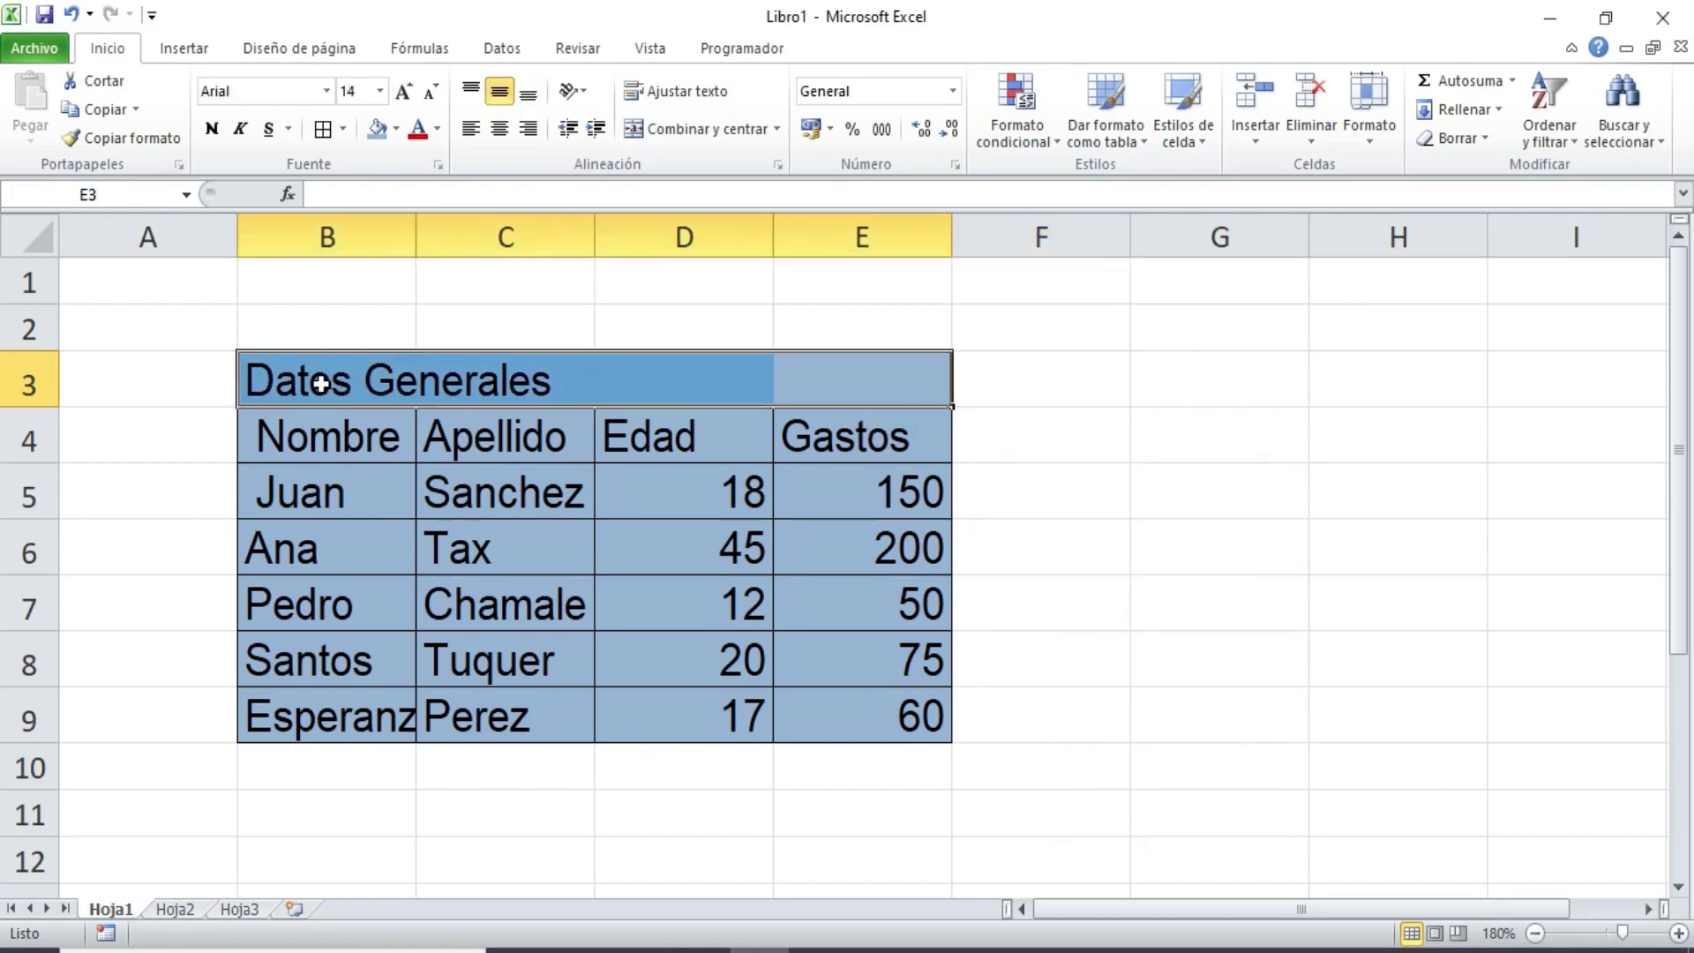
pyautogui.click(702, 124)
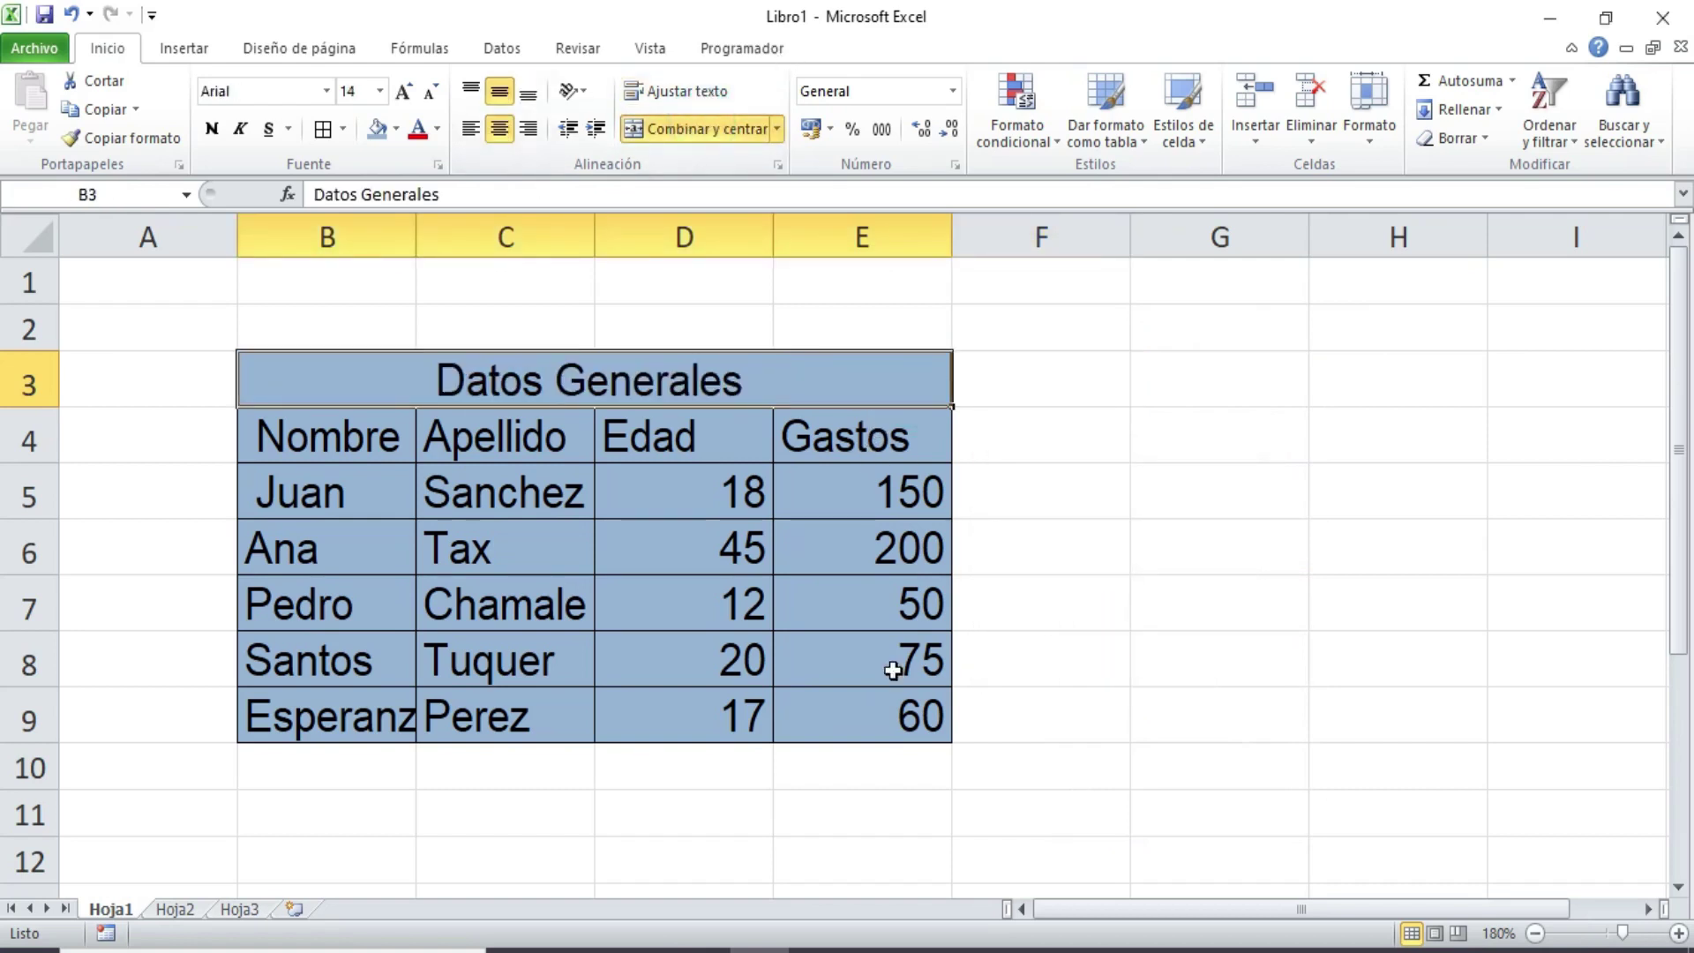
pyautogui.click(918, 719)
pyautogui.click(1030, 794)
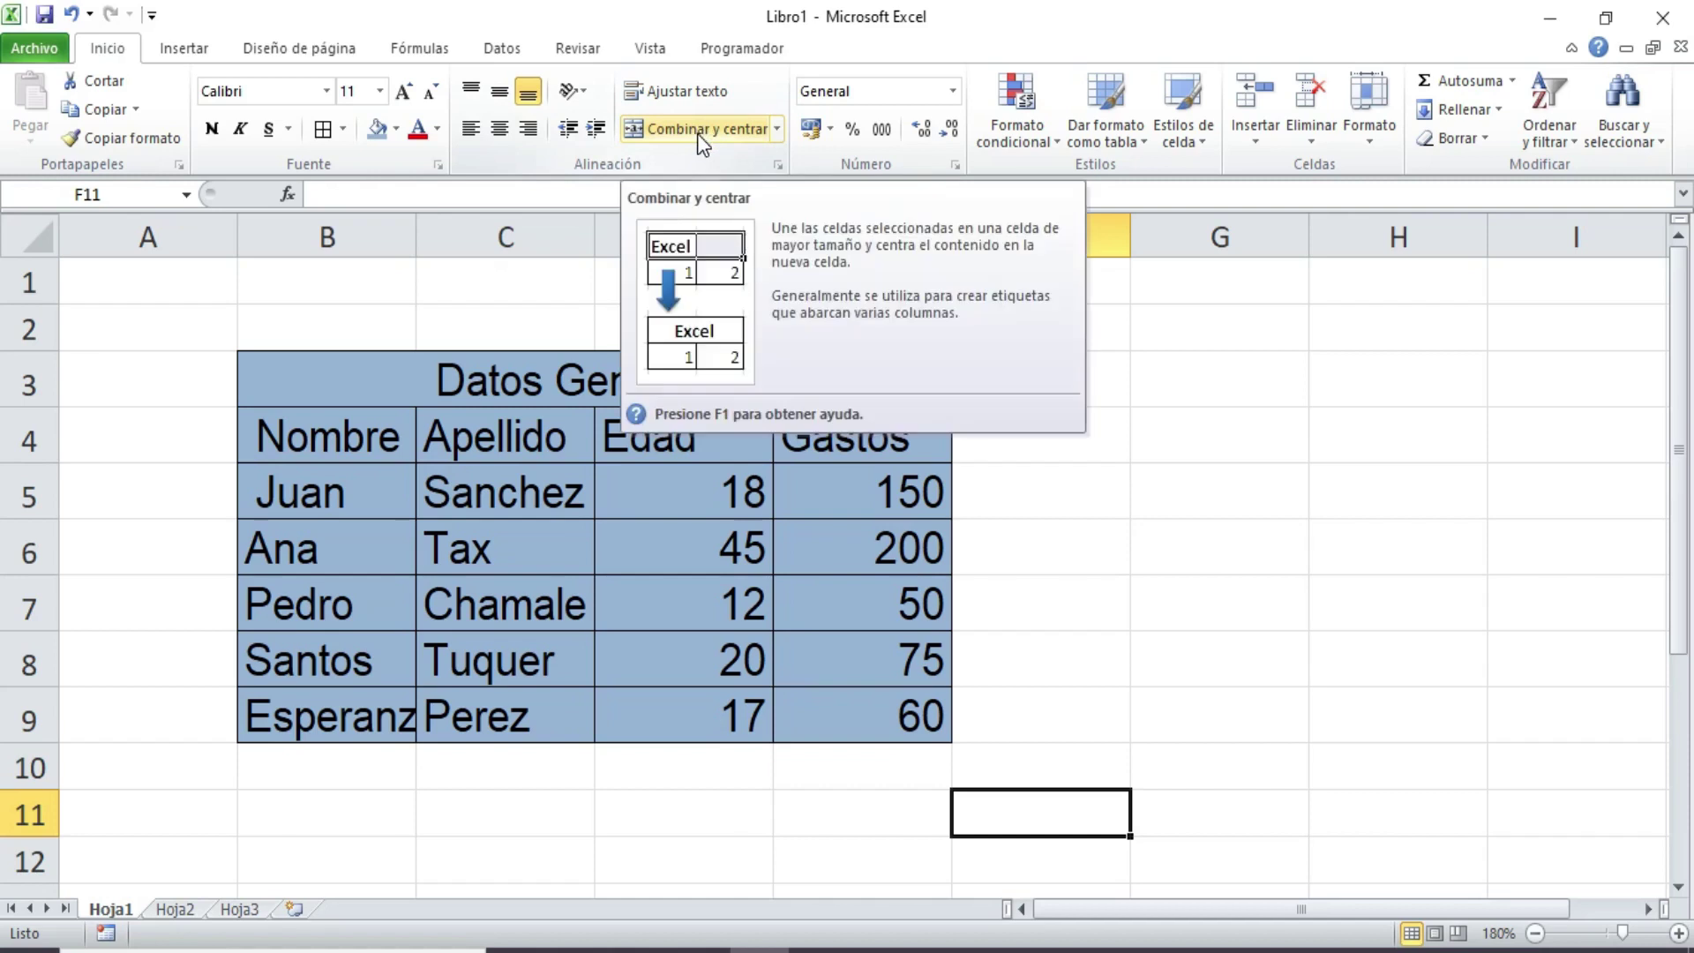
pyautogui.click(328, 719)
pyautogui.click(498, 701)
pyautogui.click(363, 474)
pyautogui.click(381, 428)
pyautogui.click(723, 443)
pyautogui.click(914, 436)
pyautogui.click(395, 436)
pyautogui.click(372, 731)
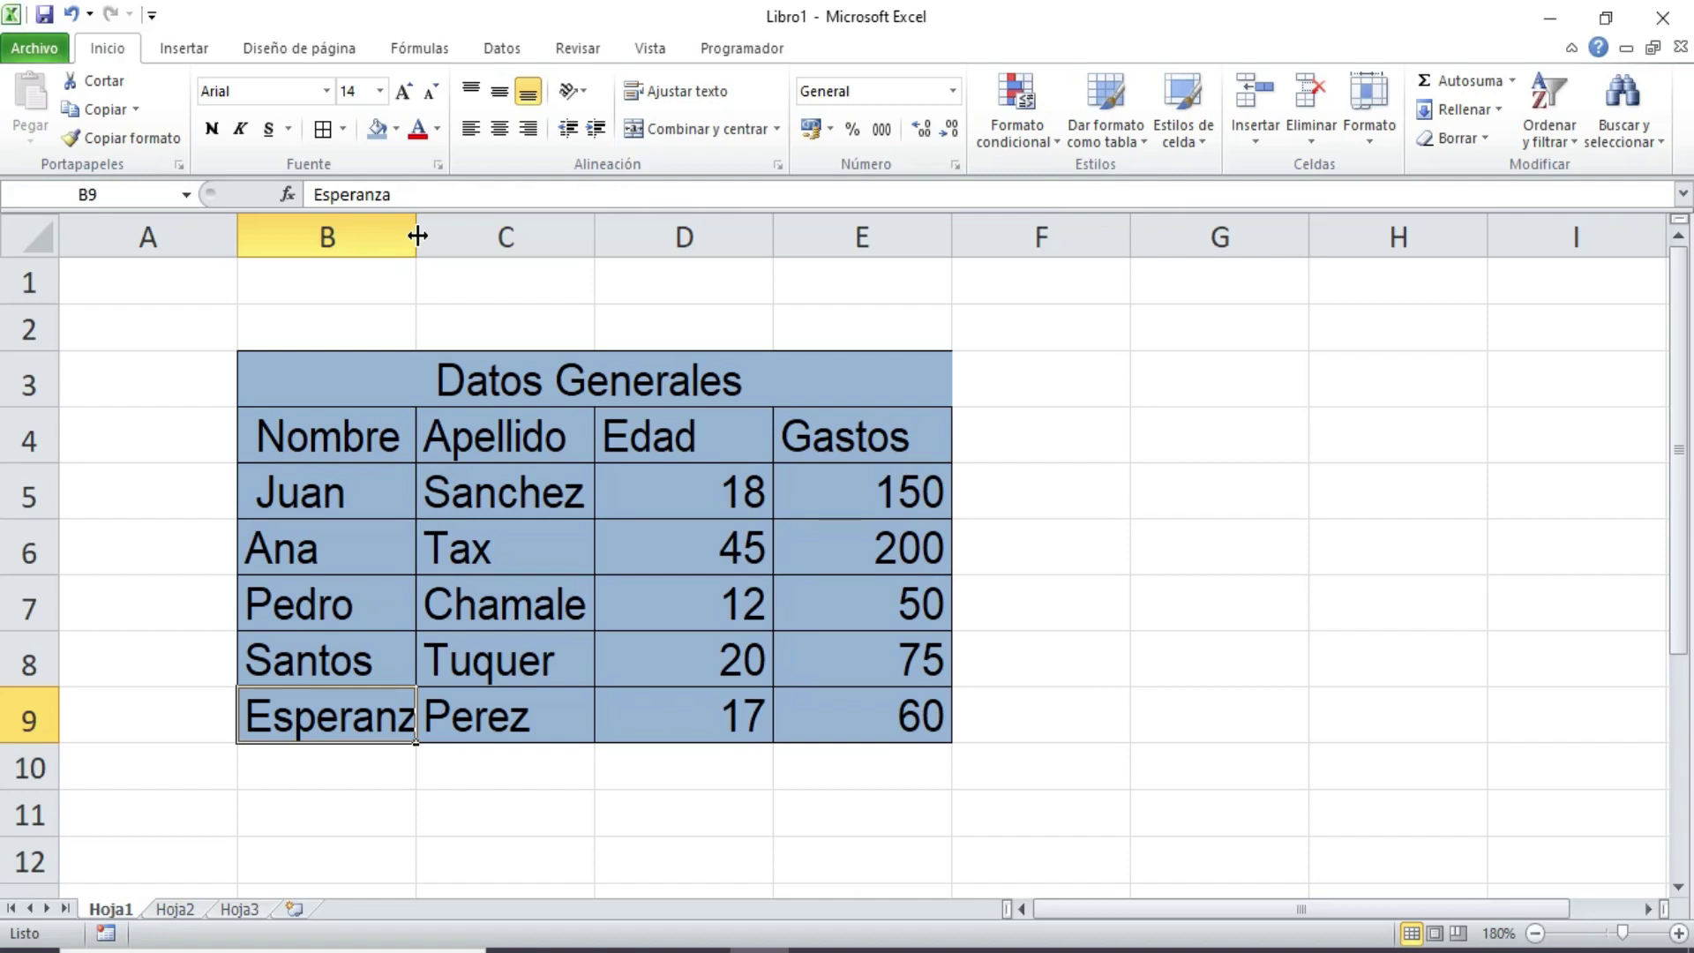
# - Drag column B's border to a width of about 12 so Esperanza fits
pyautogui.doubleClick(418, 236)
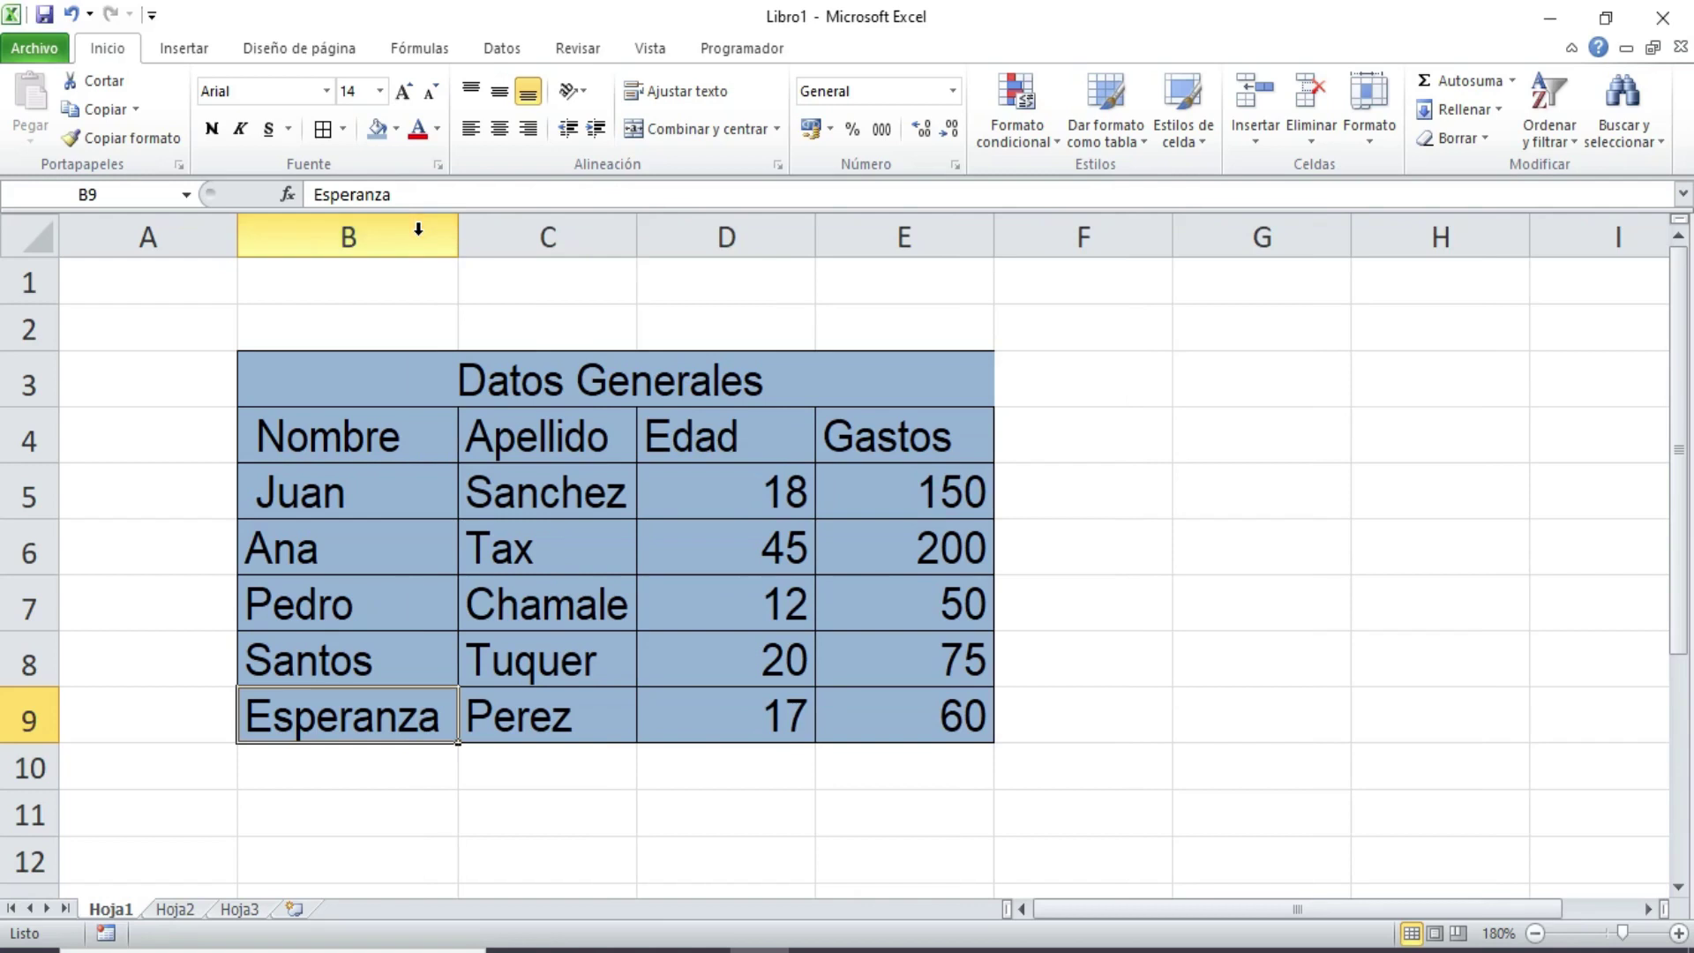
pyautogui.hotkey('ctrl', 'z')
pyautogui.moveTo(415, 231); pyautogui.dragTo(456, 237)
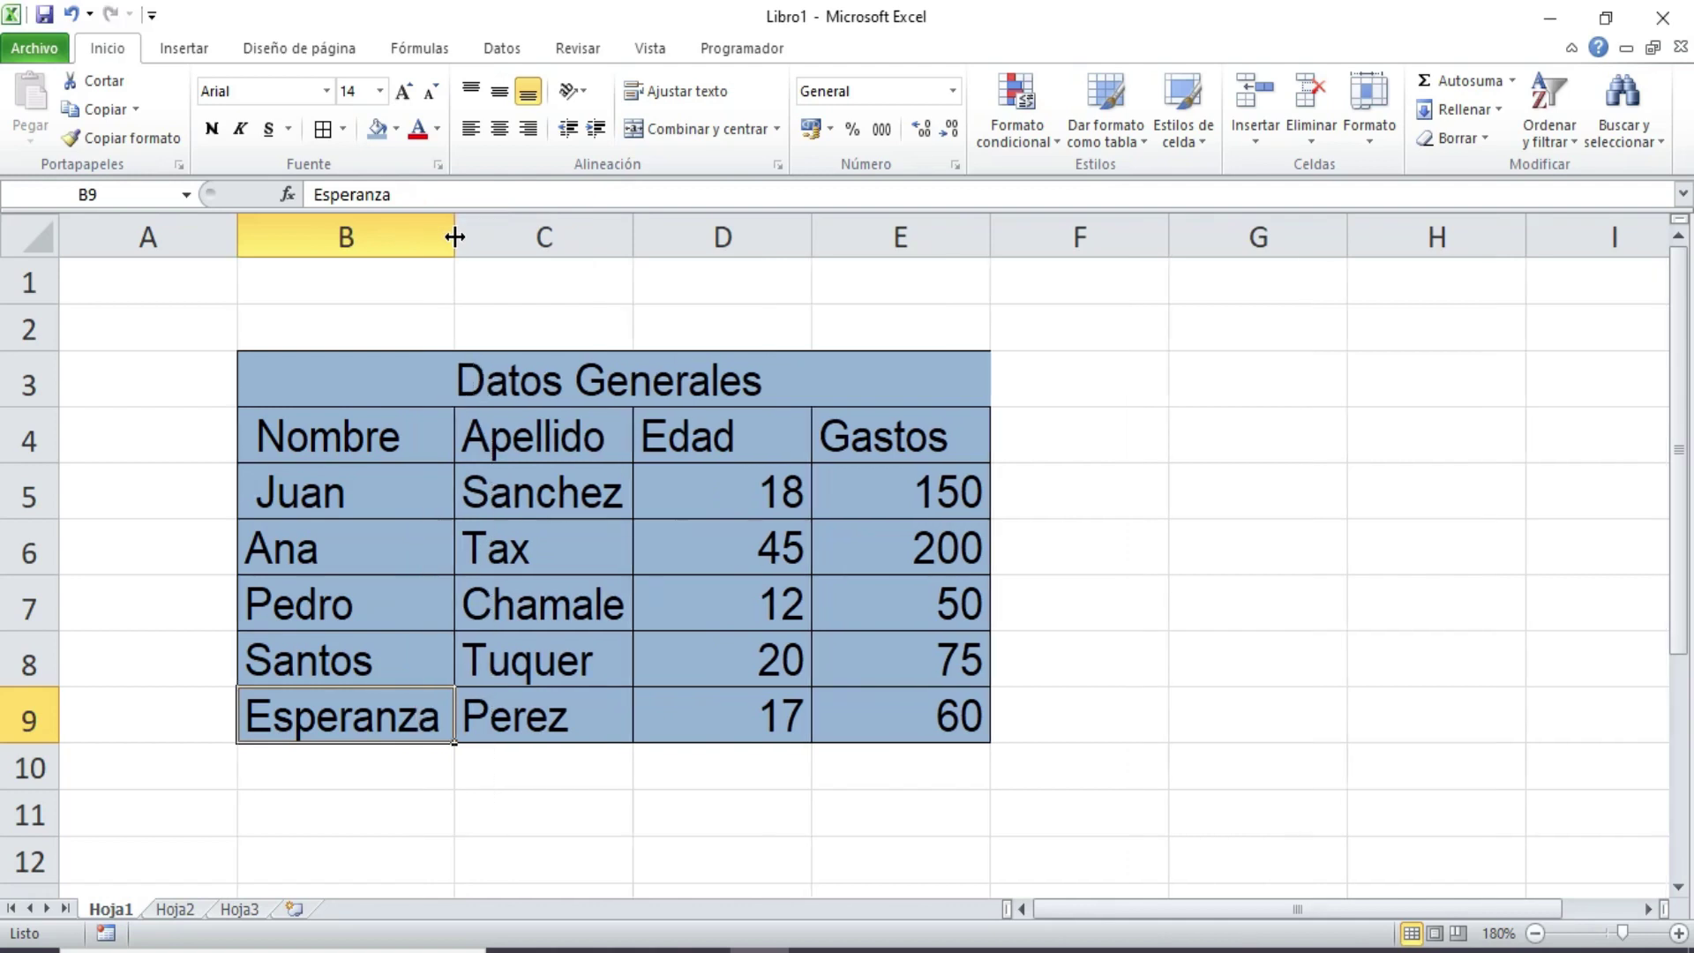
pyautogui.click(455, 236)
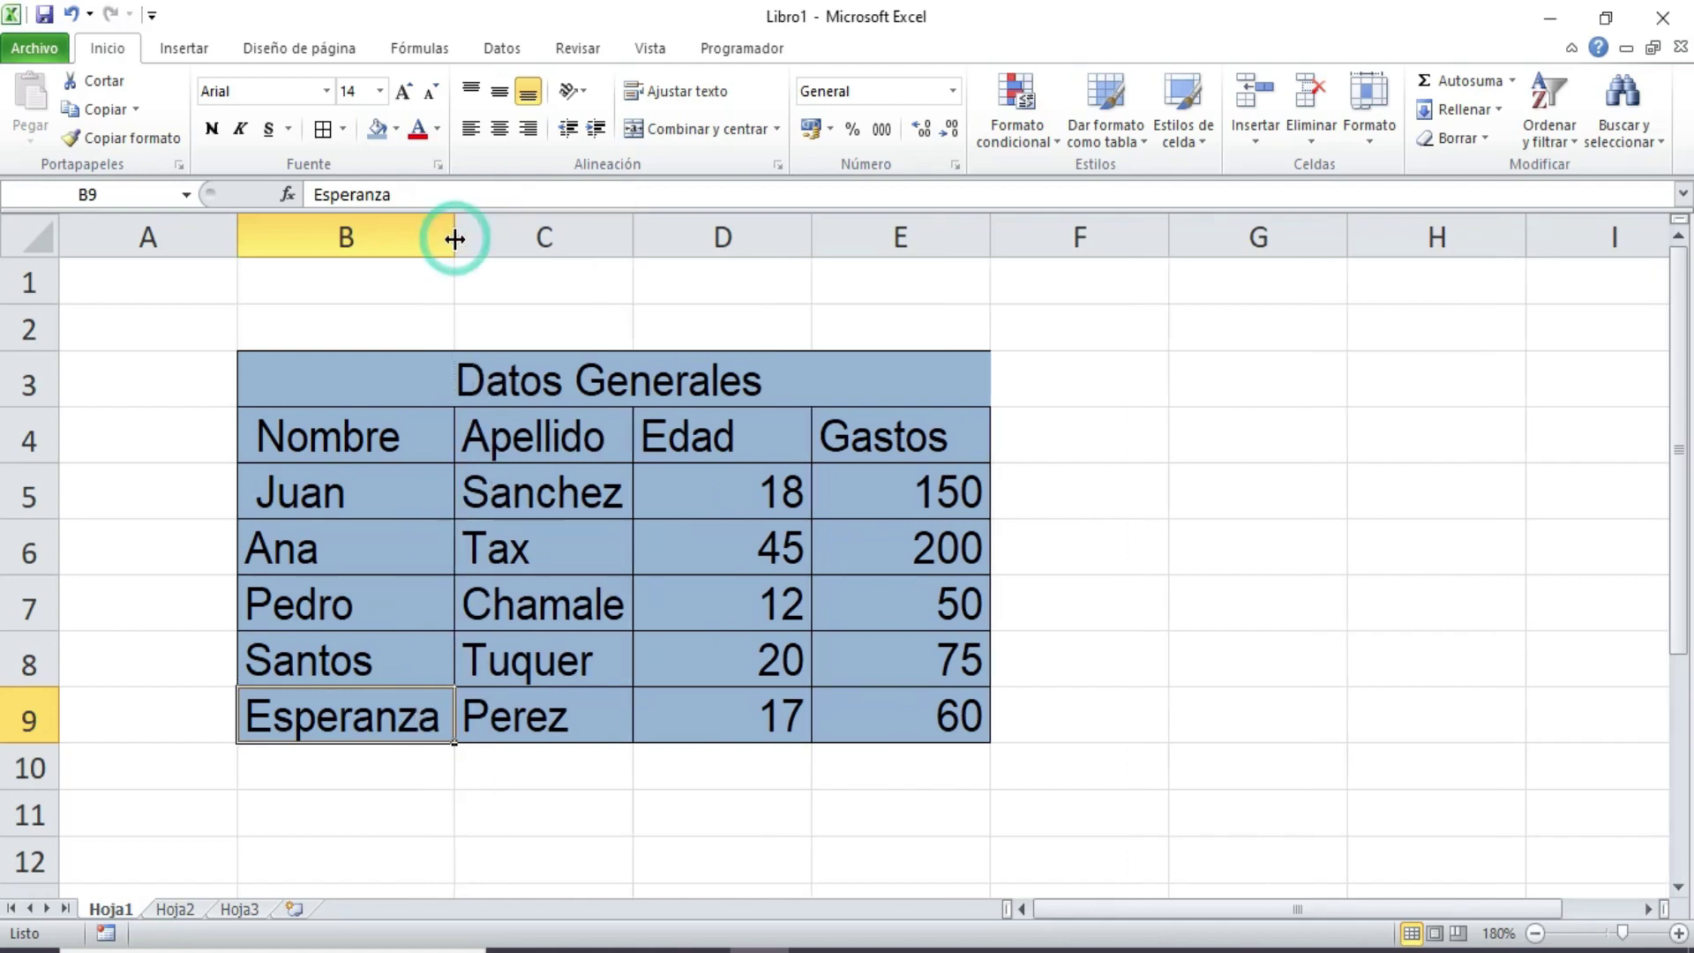
# - Nudge row 9's height slightly and select cell D5
pyautogui.moveTo(37, 743); pyautogui.dragTo(37, 743)
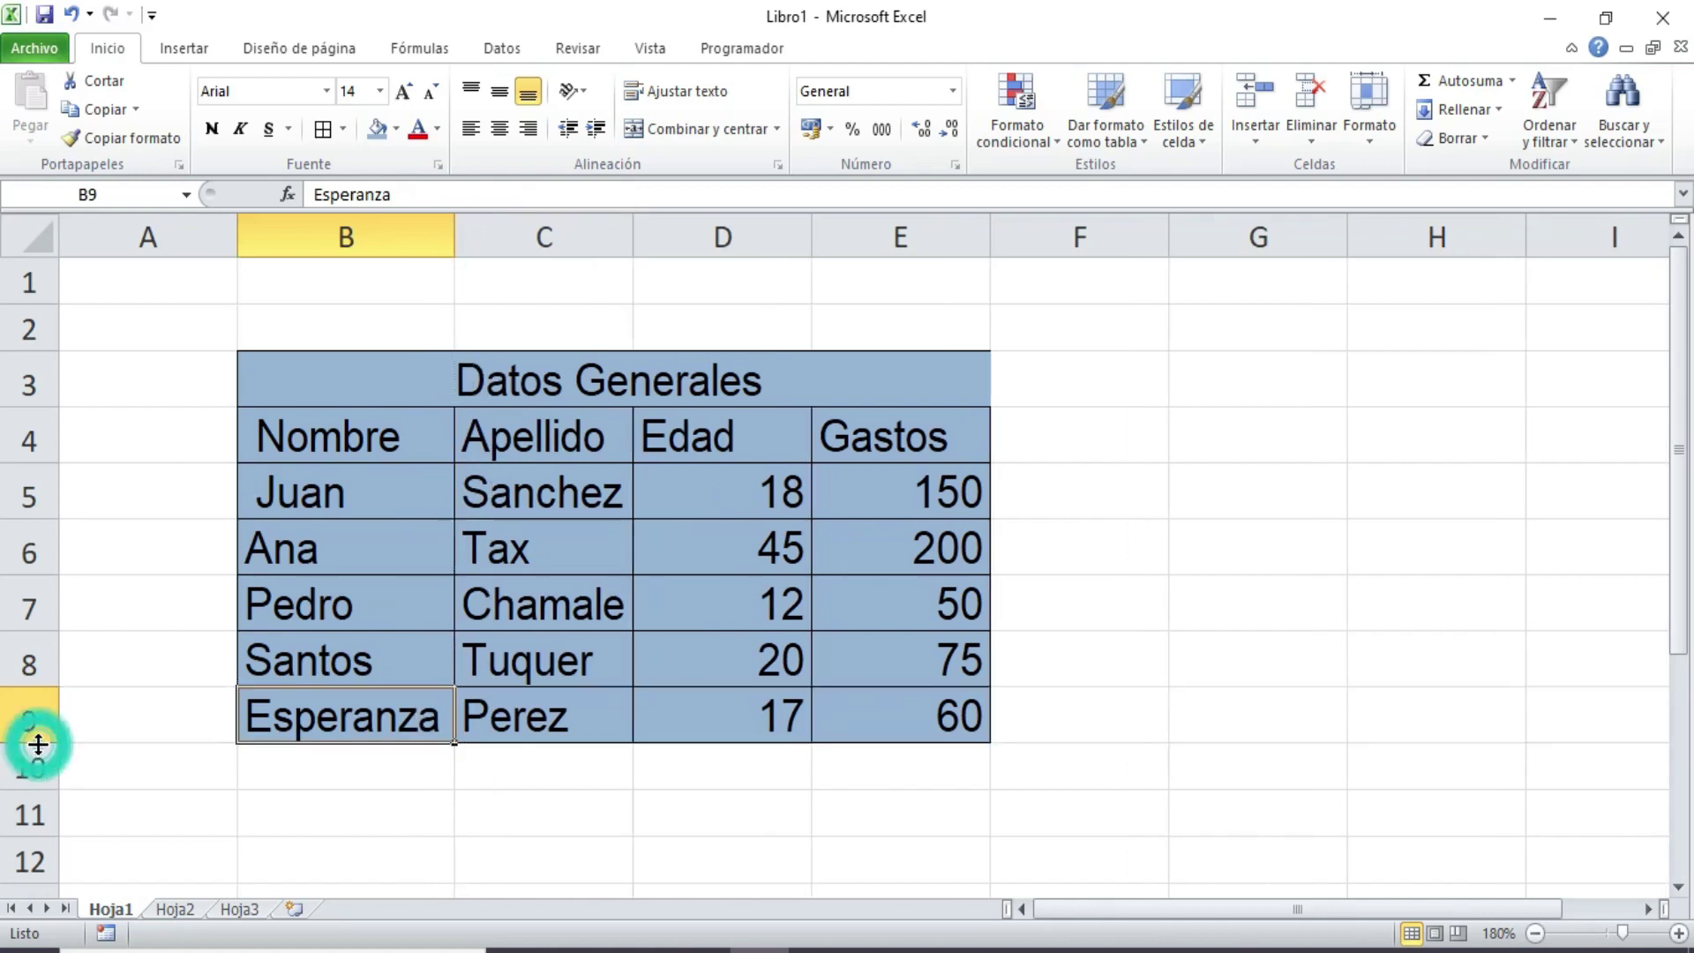
pyautogui.click(37, 744)
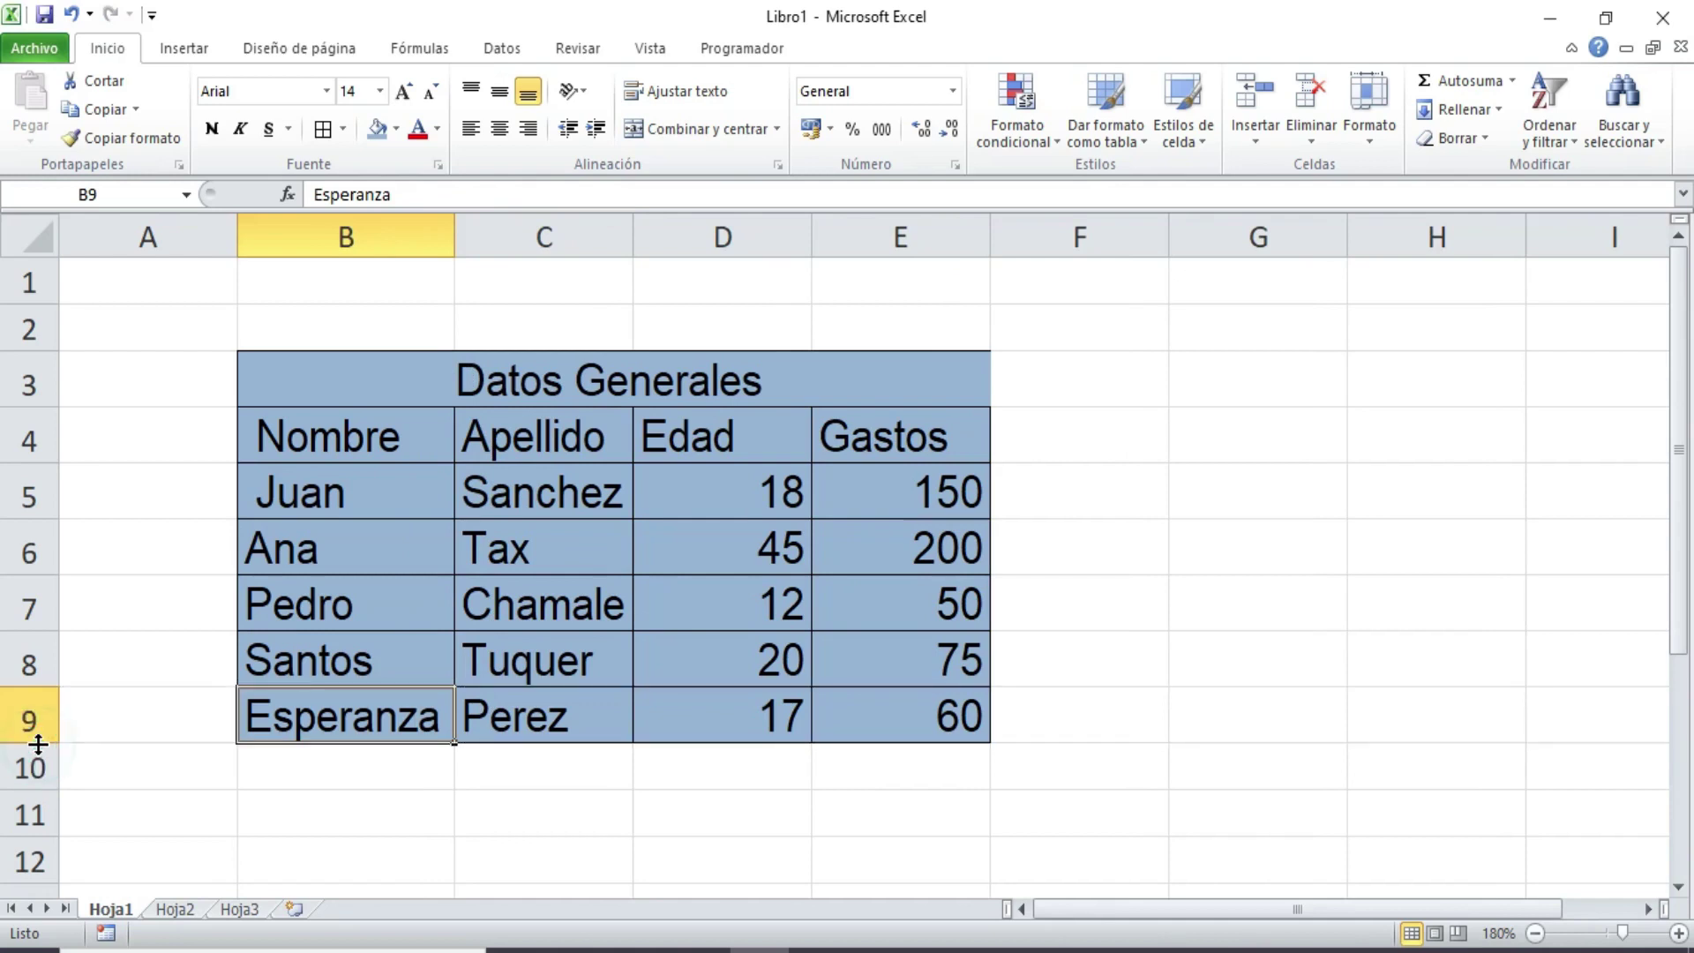
pyautogui.moveTo(37, 744)
pyautogui.mouseDown()
pyautogui.moveTo(21, 795)
pyautogui.moveTo(36, 744)
pyautogui.mouseUp()
pyautogui.click(772, 468)
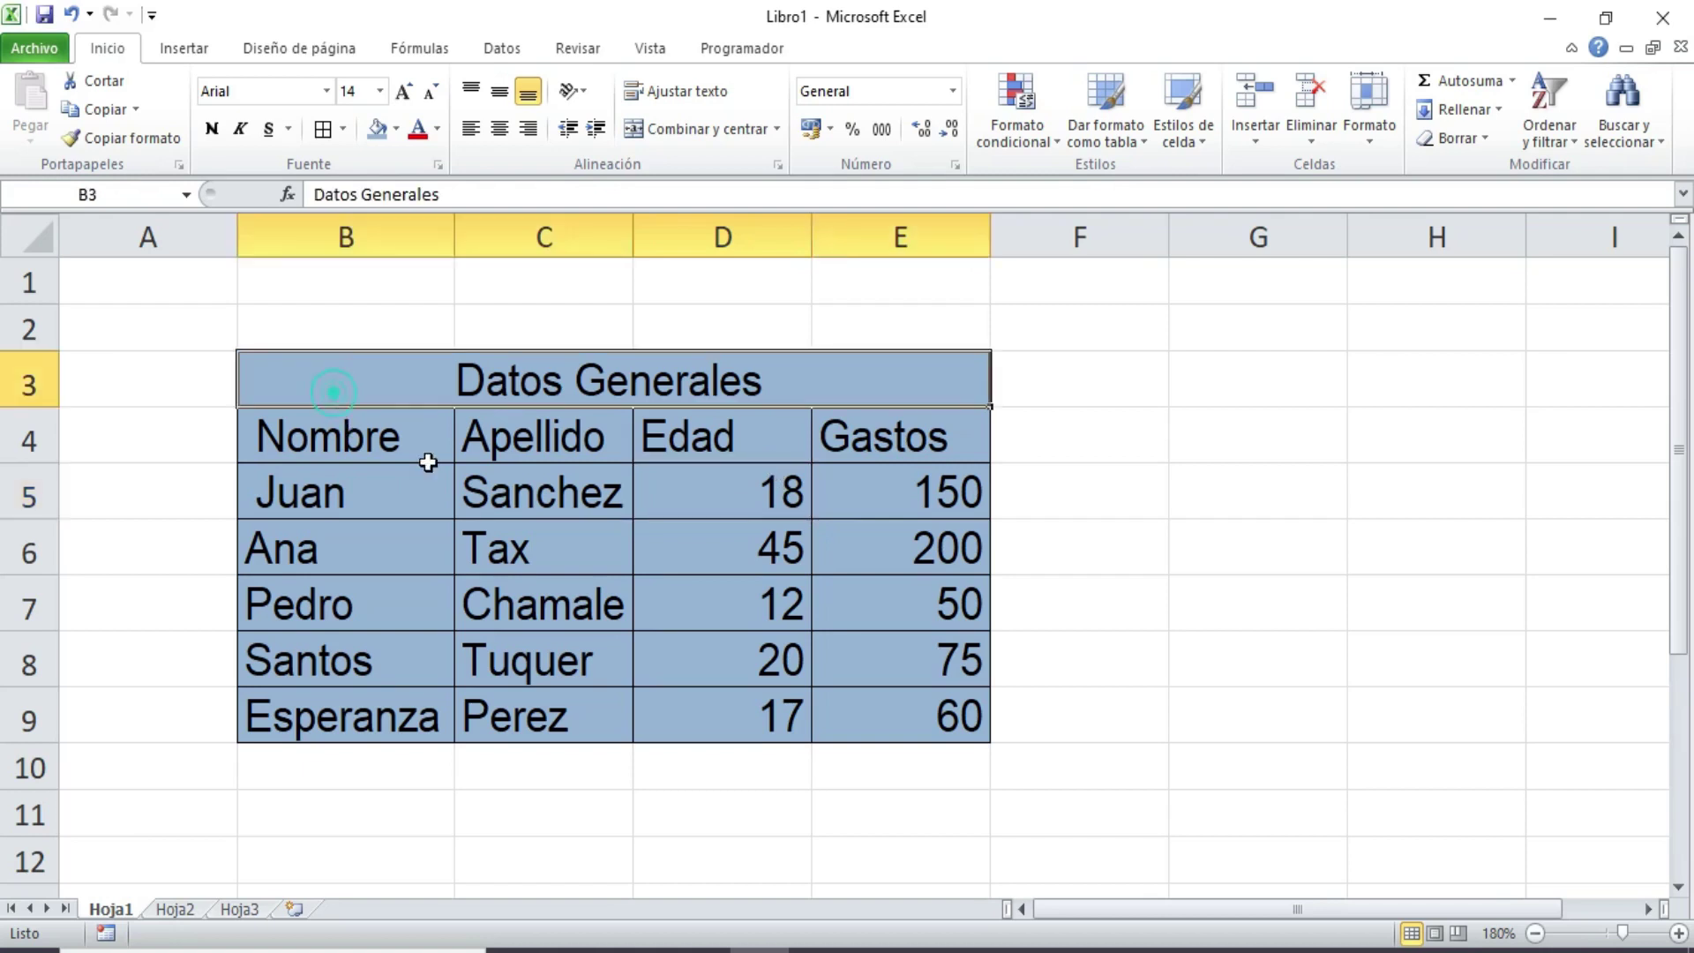
# - Select B3:E9 and pick a green Medio style from Dar formato como tabla
pyautogui.moveTo(340, 388); pyautogui.dragTo(831, 734)
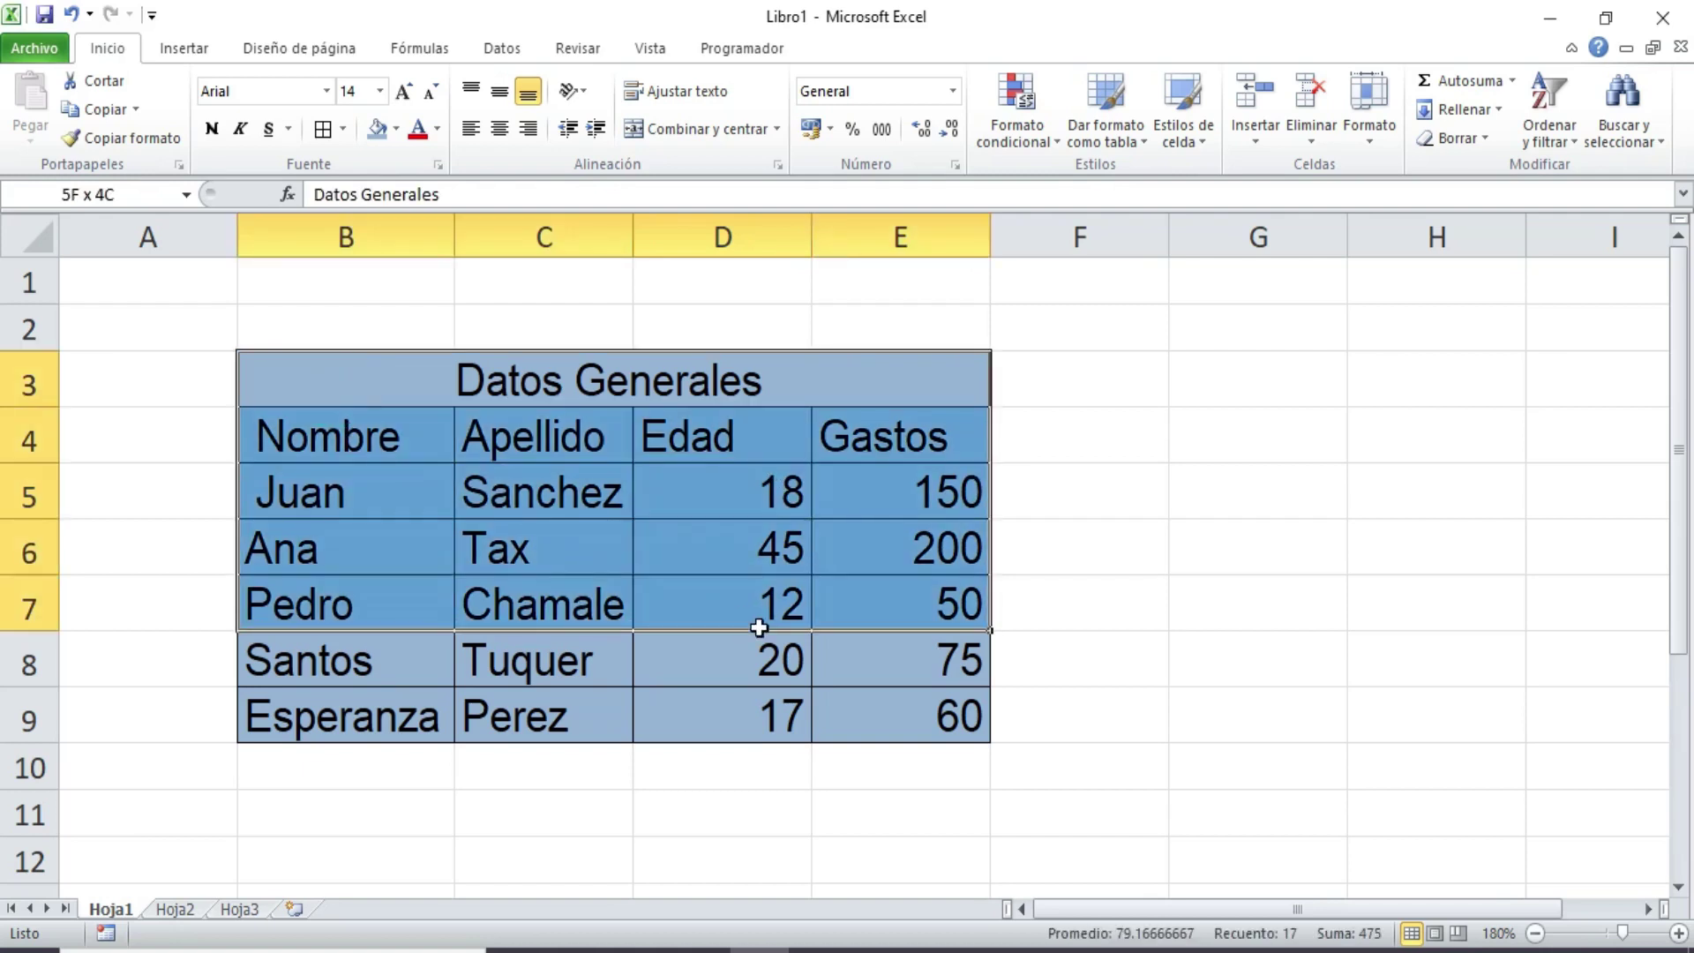
pyautogui.click(1115, 141)
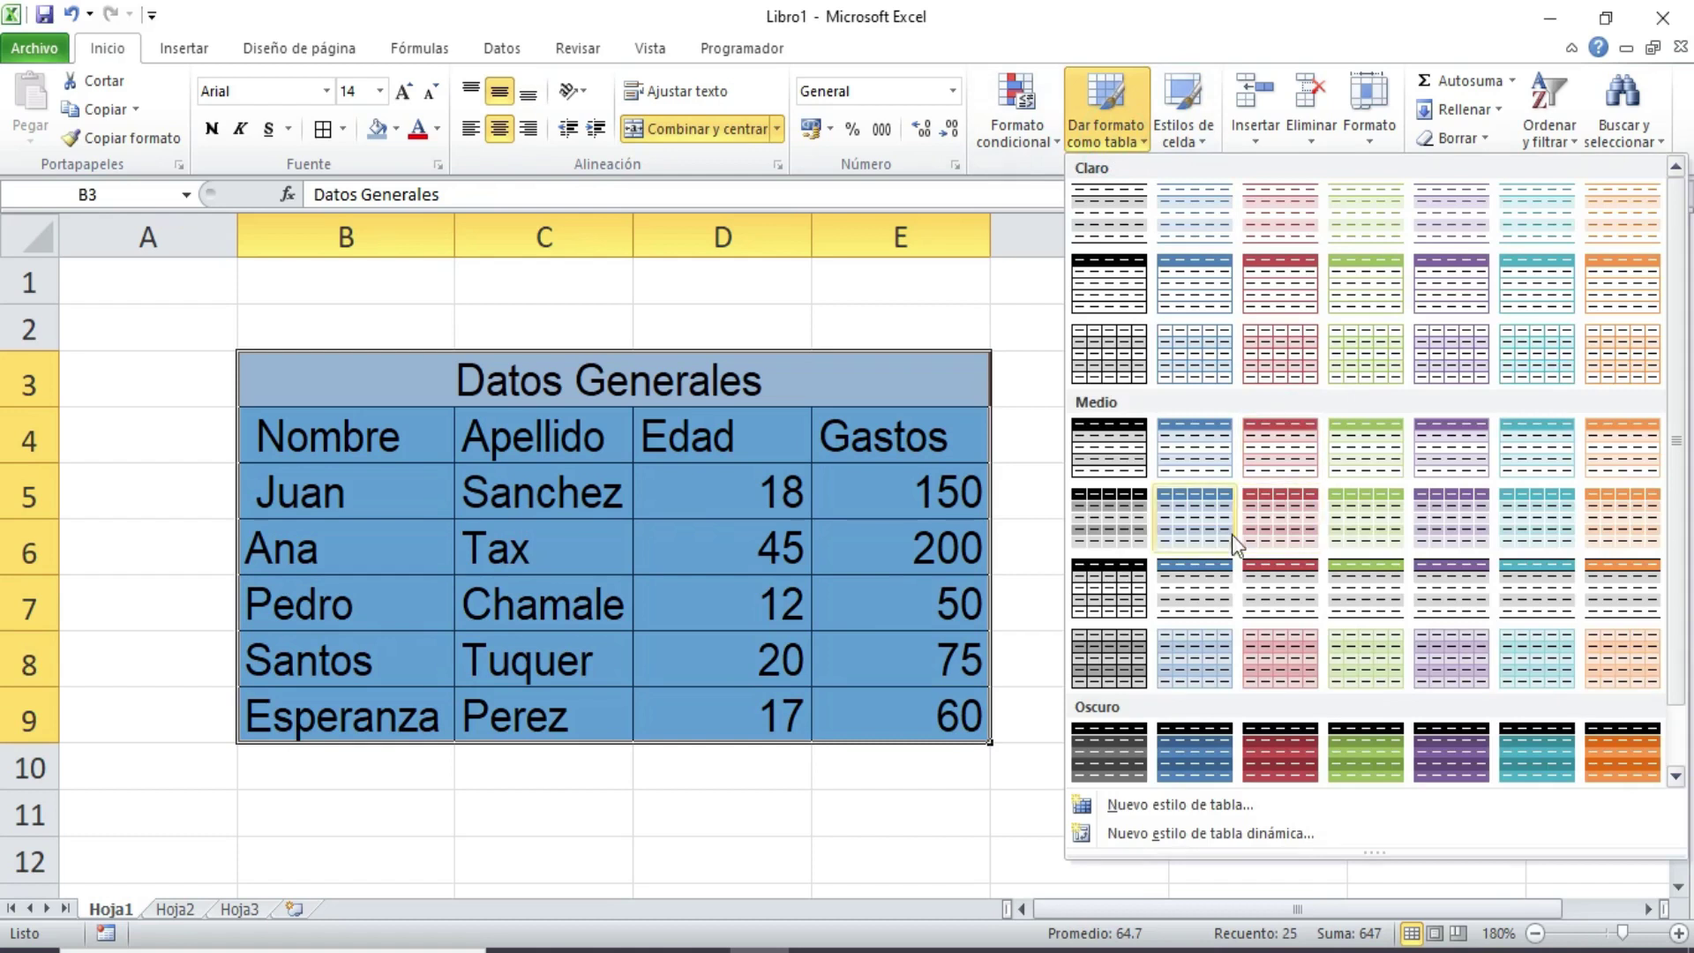
pyautogui.click(851, 491)
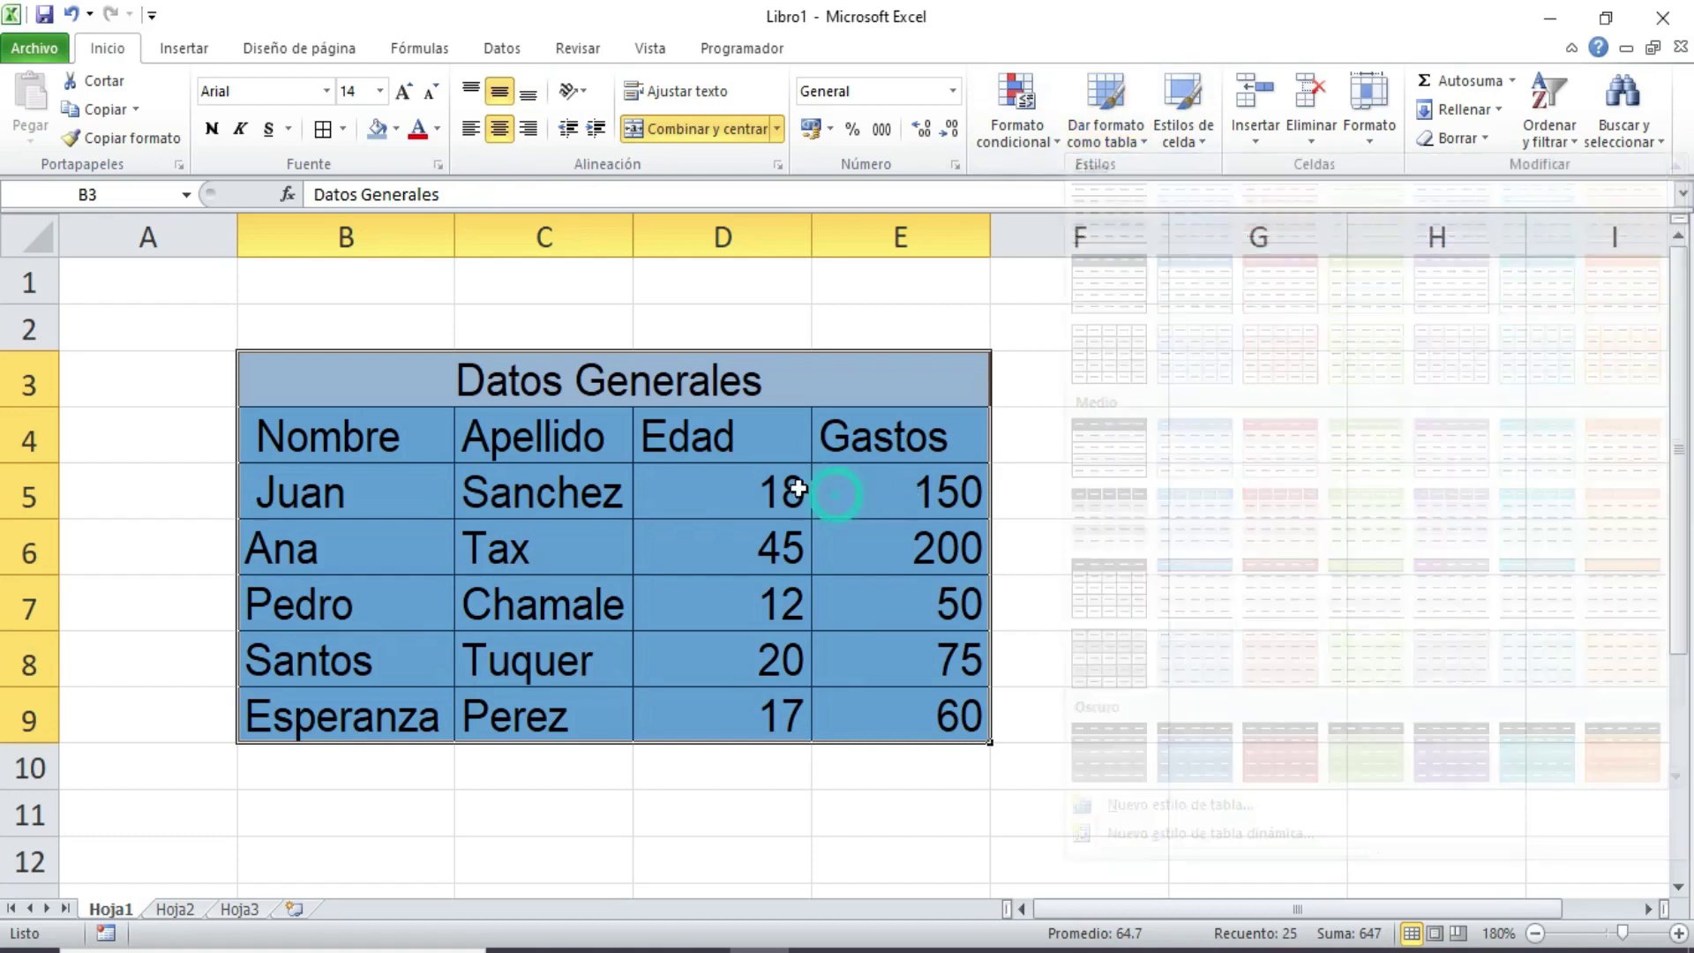
pyautogui.click(394, 433)
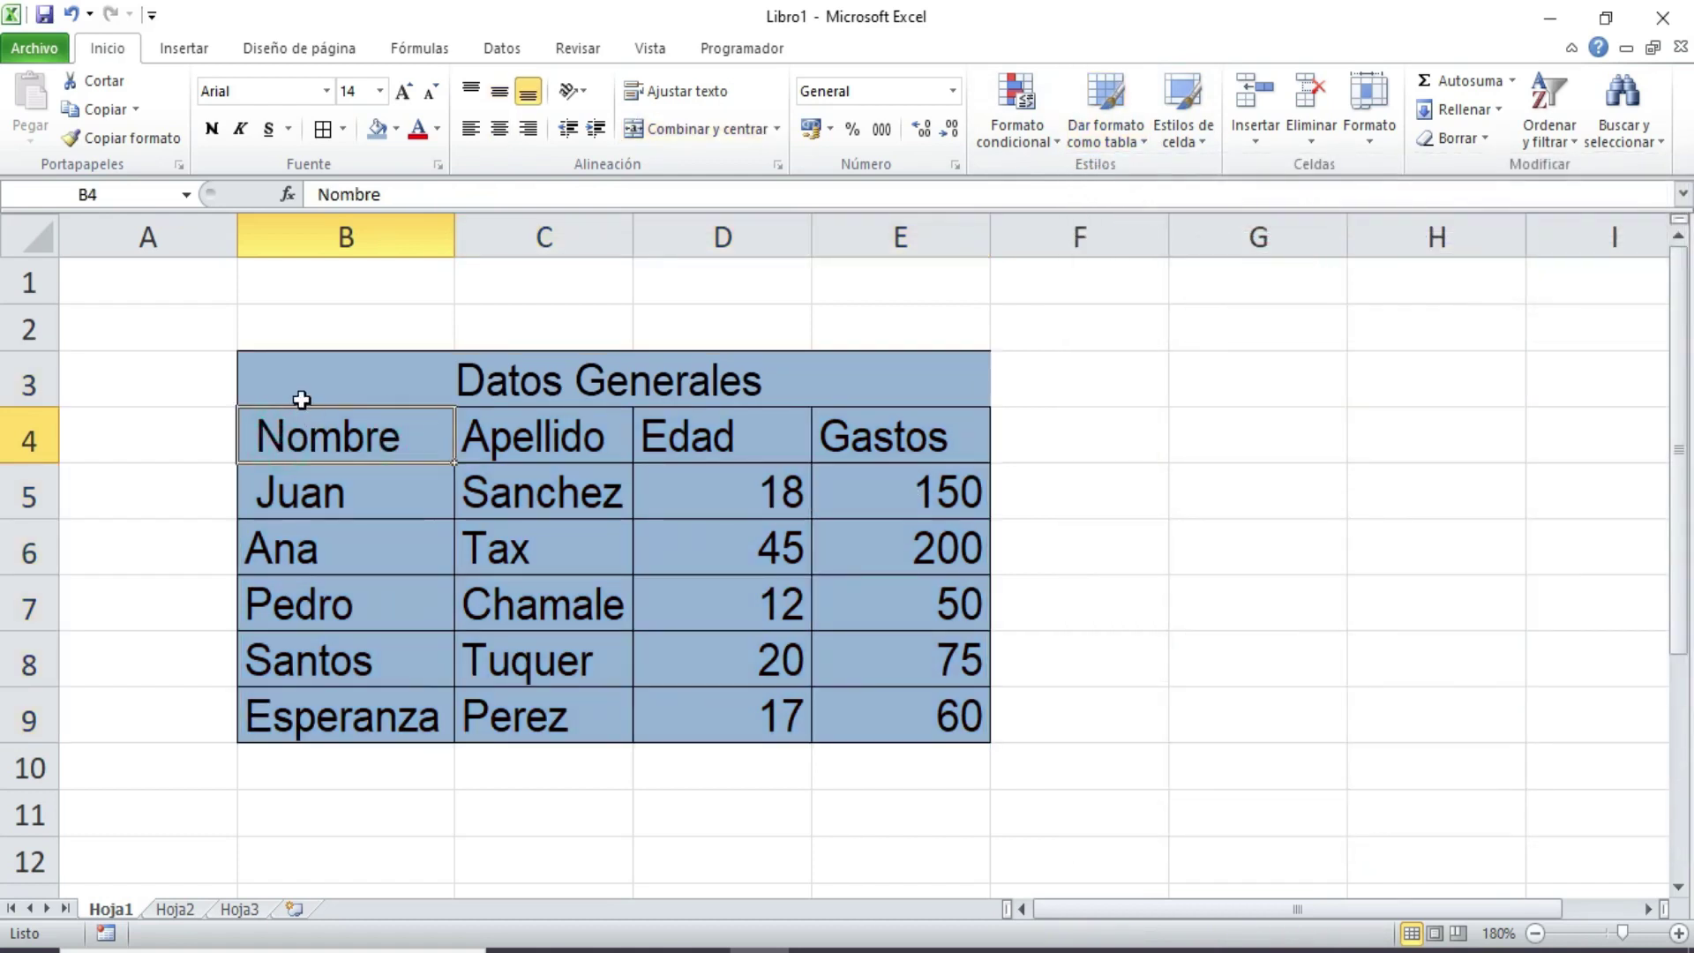
pyautogui.moveTo(340, 385); pyautogui.dragTo(889, 721)
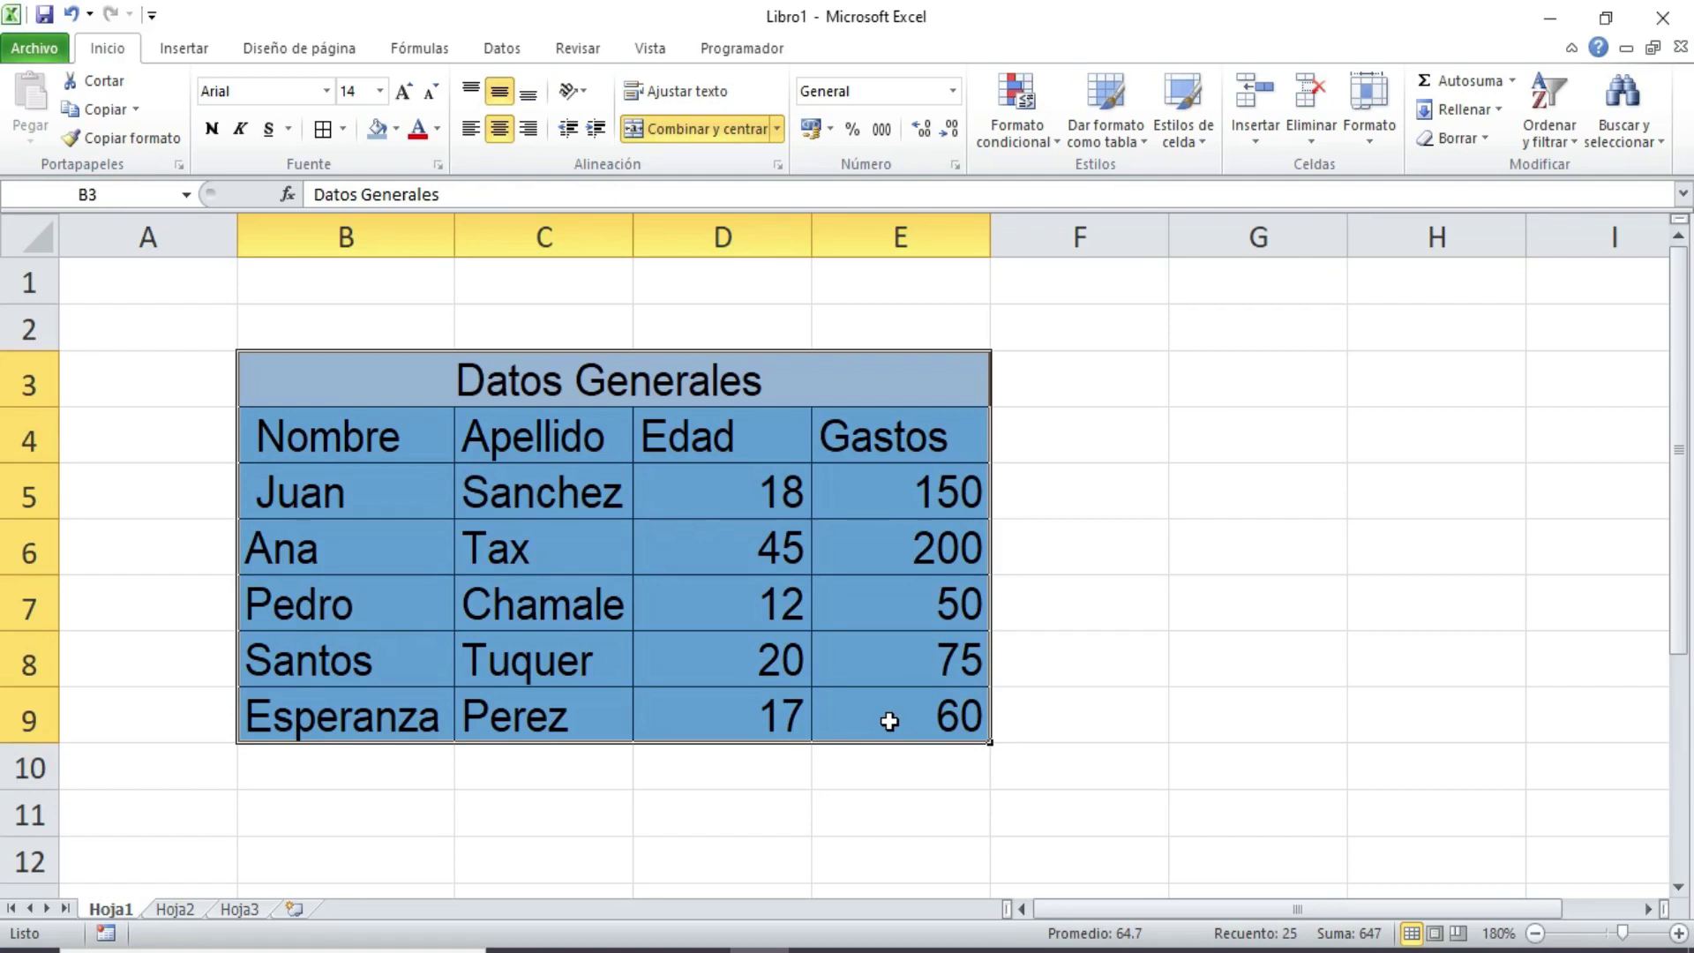
pyautogui.click(1103, 124)
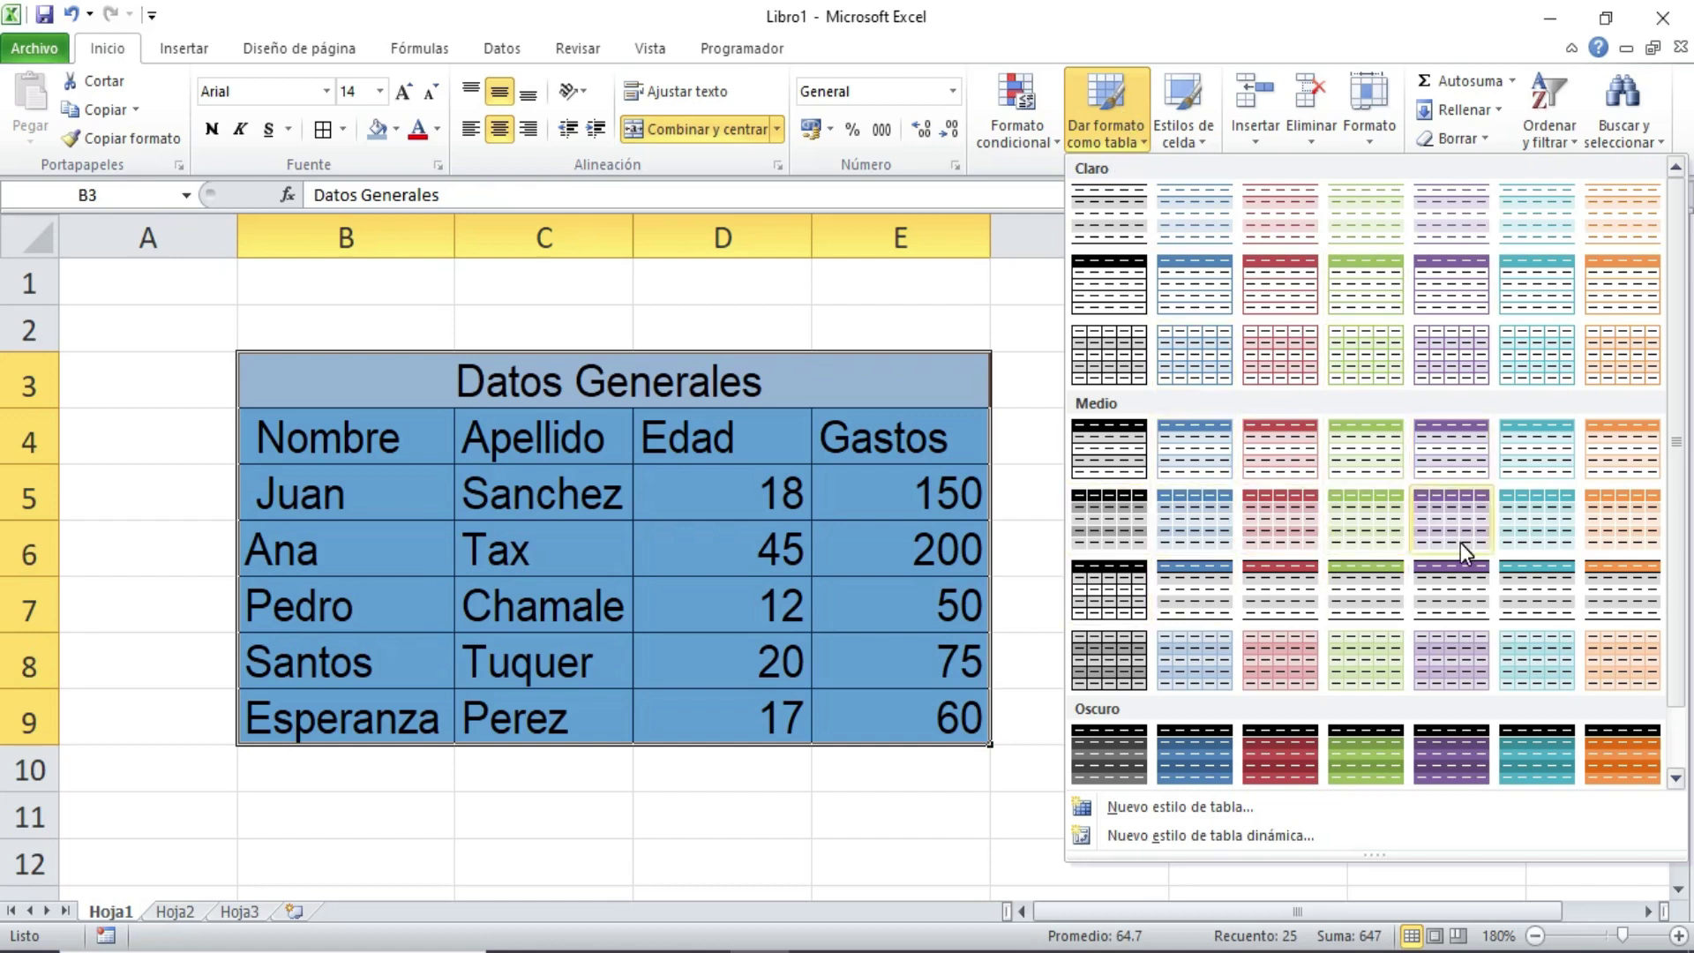
pyautogui.click(1369, 516)
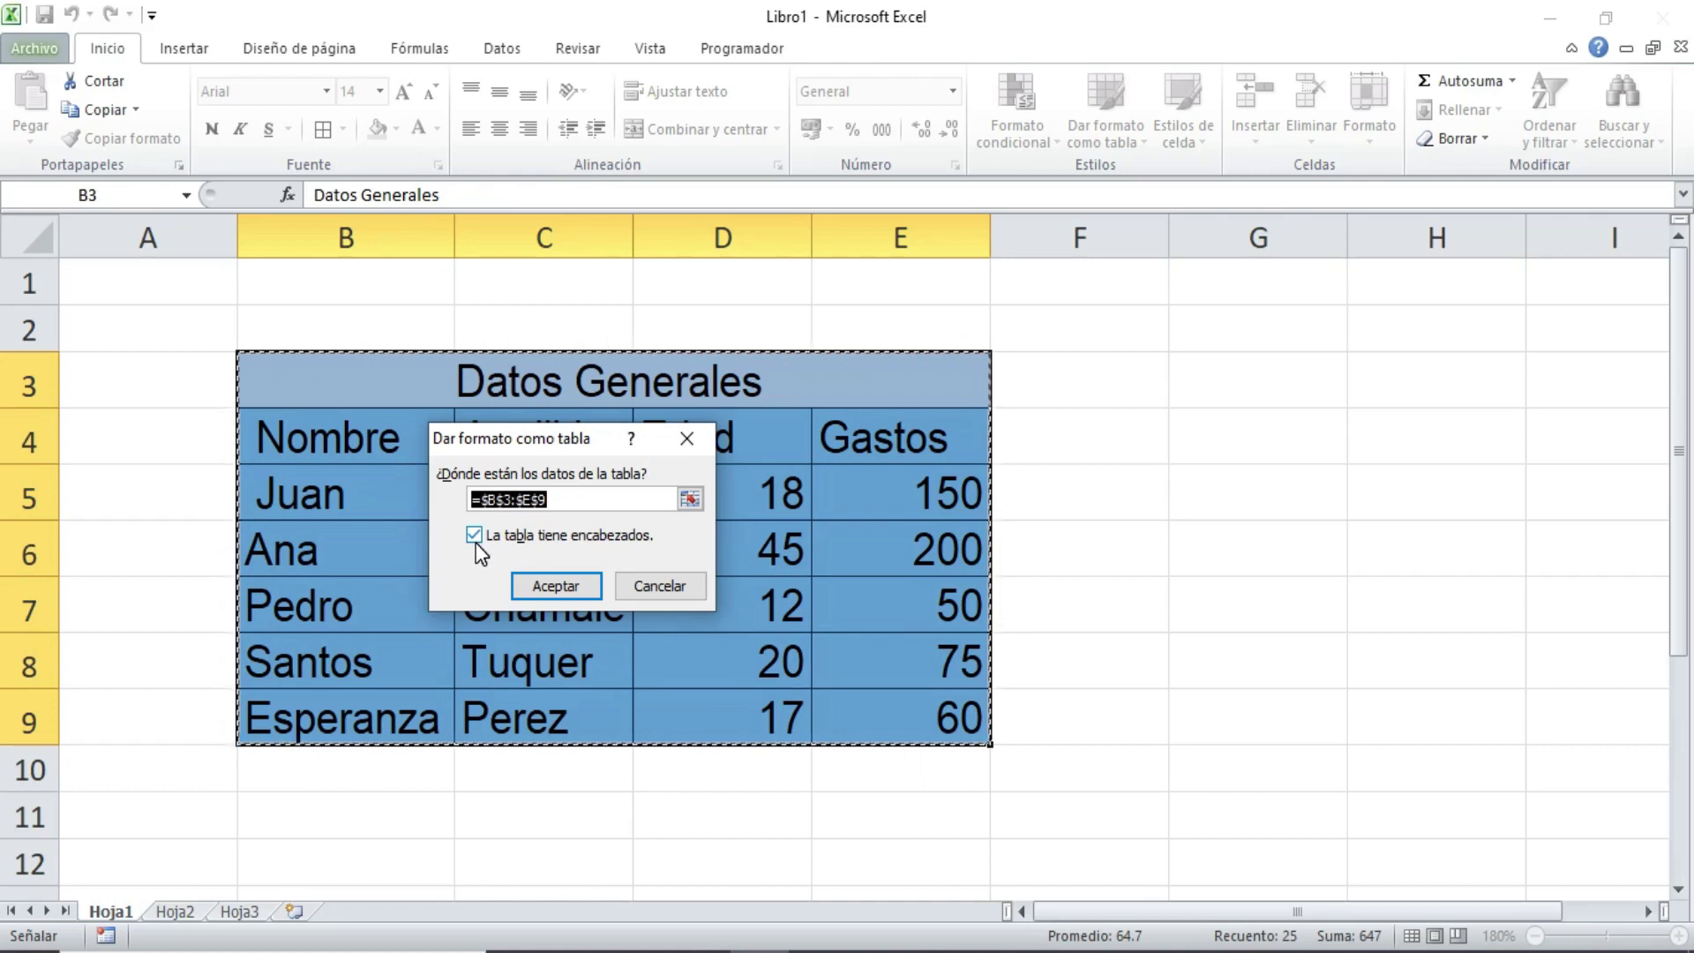
# - Try turning B3:E9 into a table without a header row, then undo it
pyautogui.click(474, 536)
pyautogui.click(563, 587)
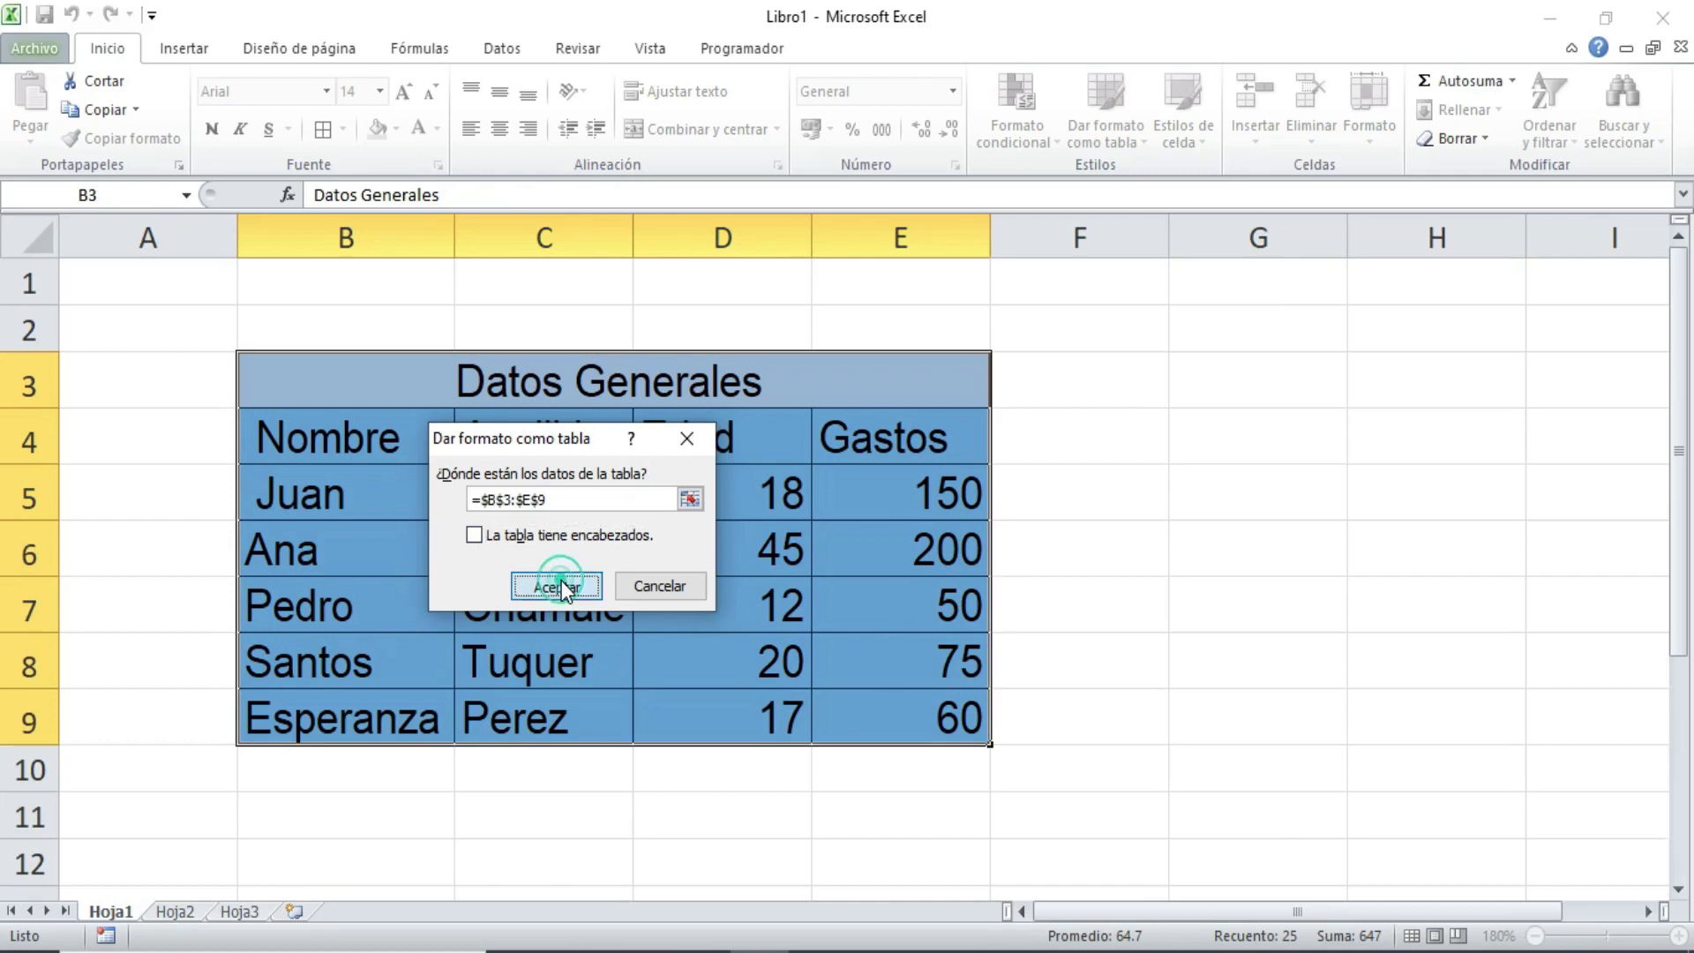
pyautogui.click(408, 529)
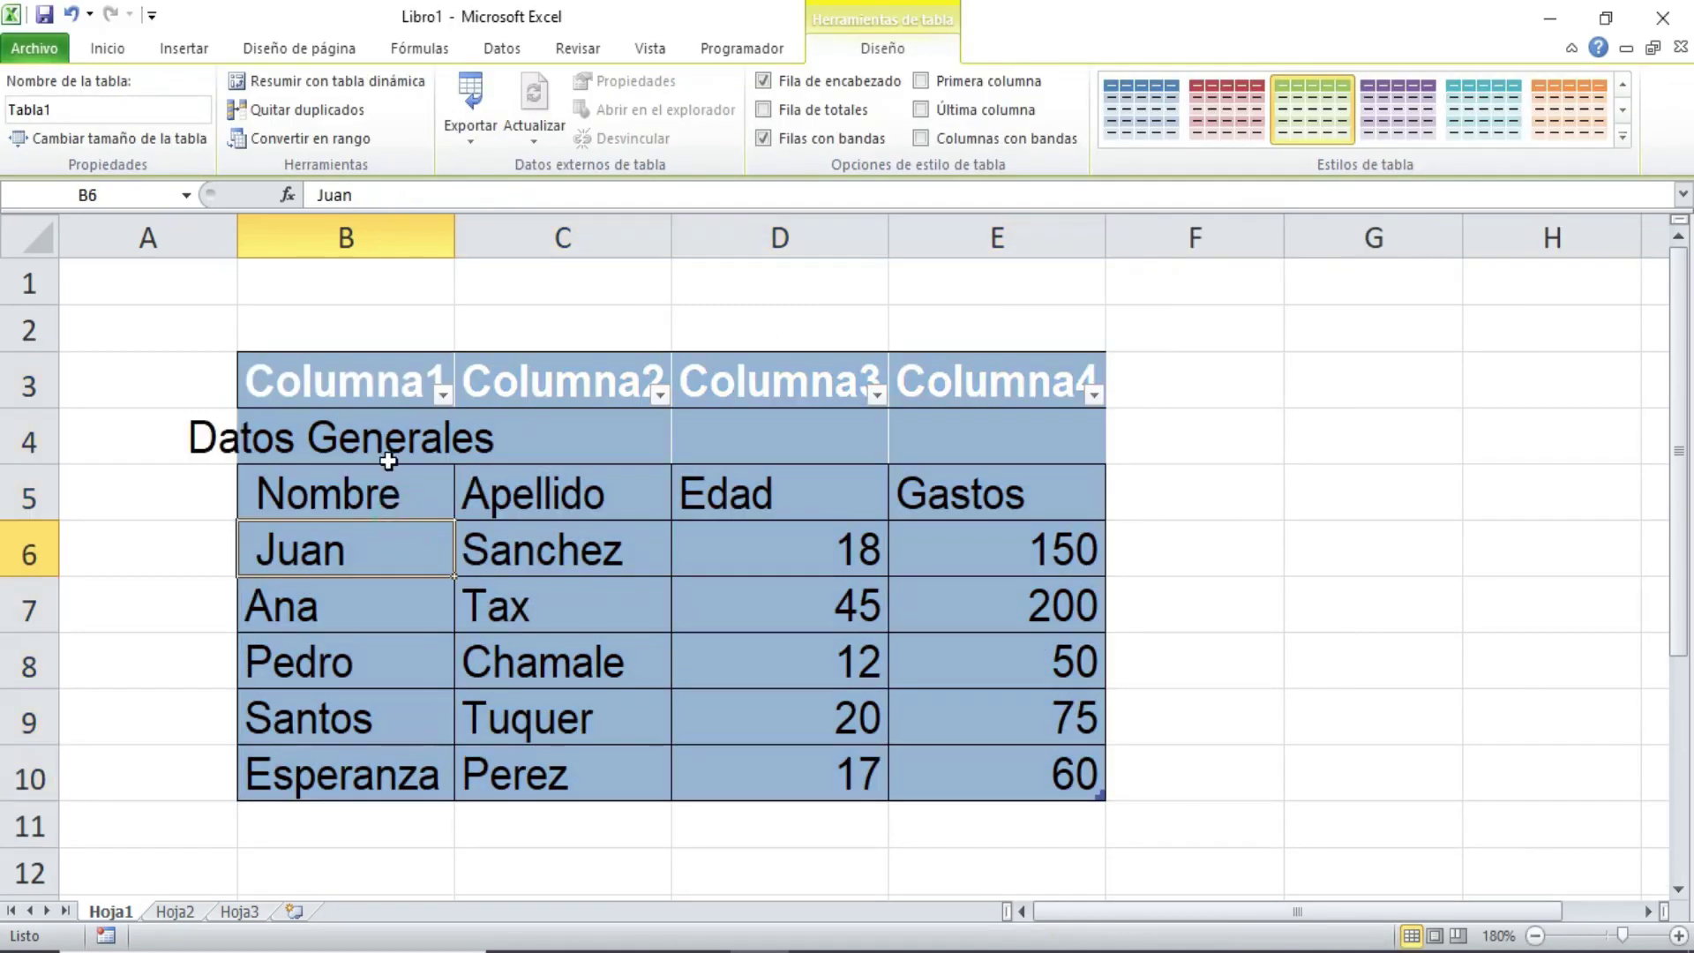
pyautogui.click(369, 393)
pyautogui.click(587, 388)
pyautogui.click(771, 377)
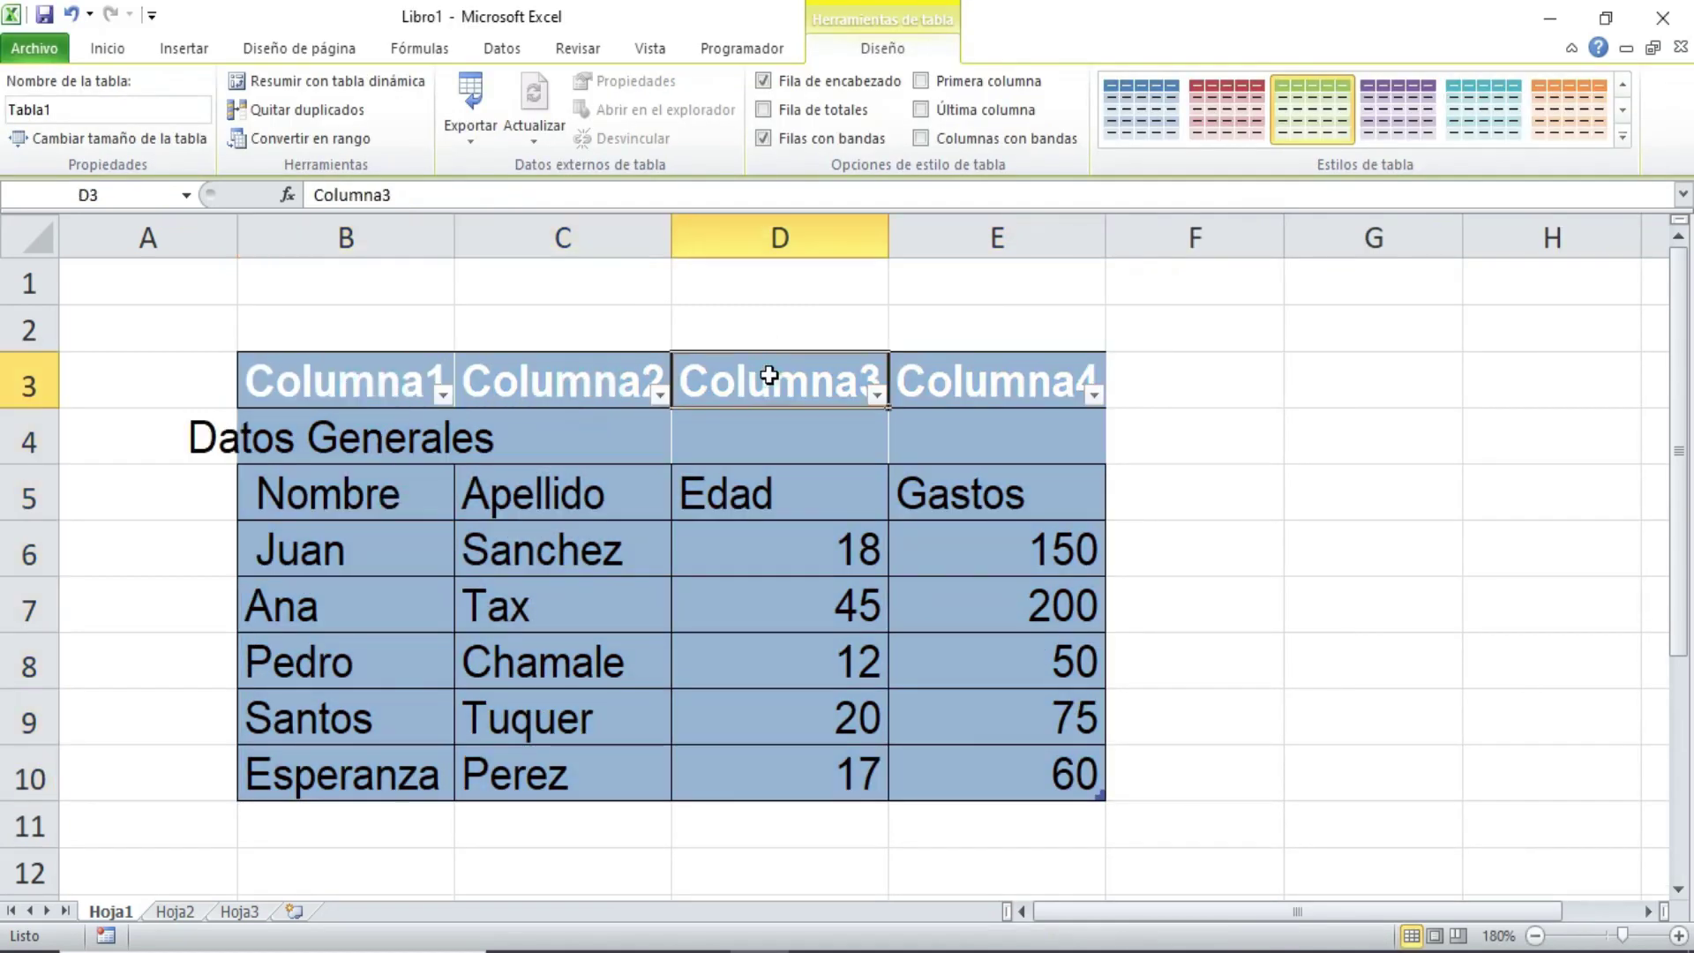
pyautogui.click(968, 386)
pyautogui.click(394, 349)
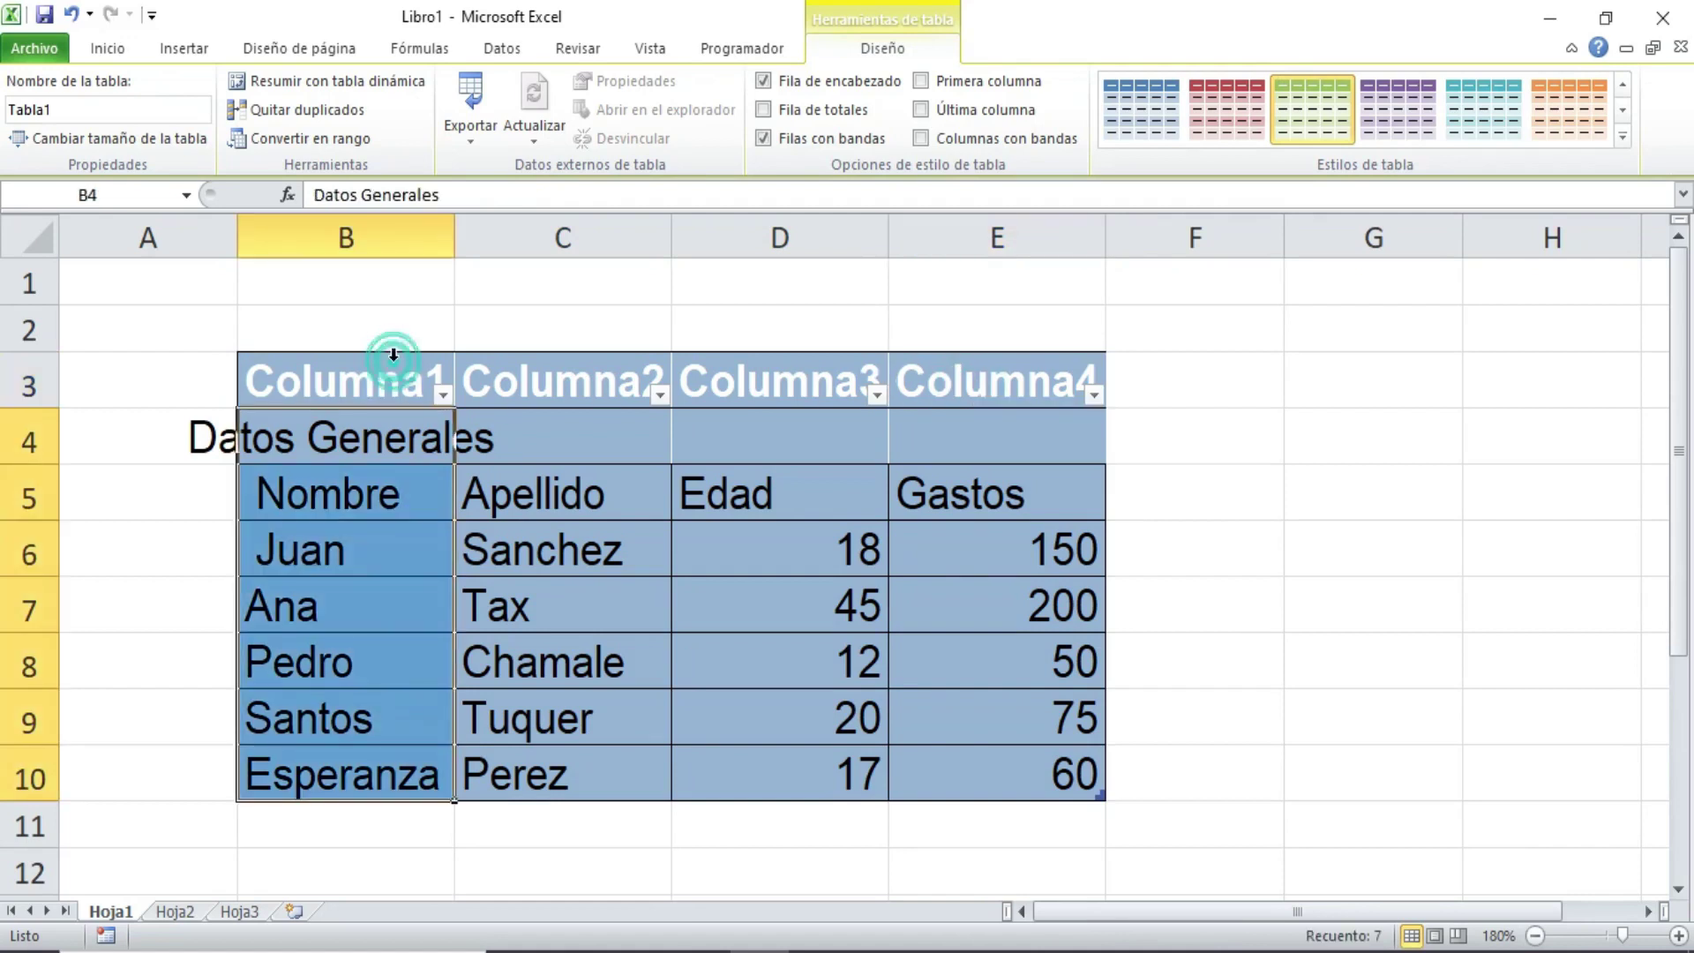
pyautogui.click(400, 379)
pyautogui.hotkey('ctrl', 'z')
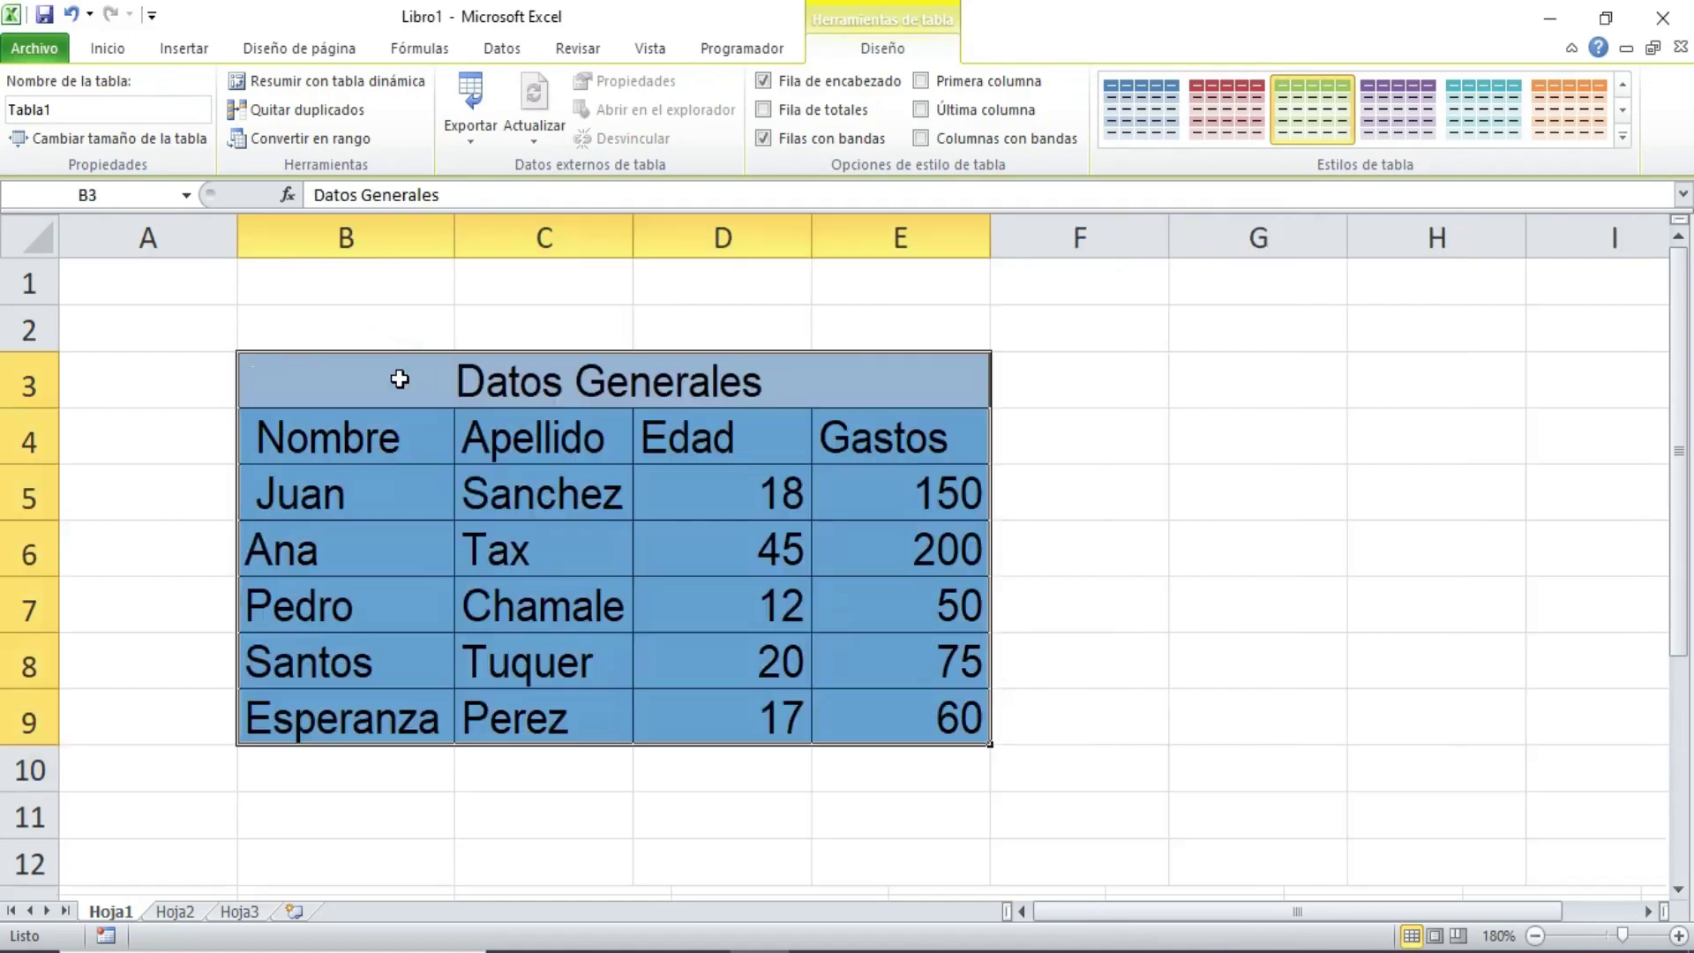
# - Format B4:E9 as a styled table that uses its first row as headers
pyautogui.click(428, 424)
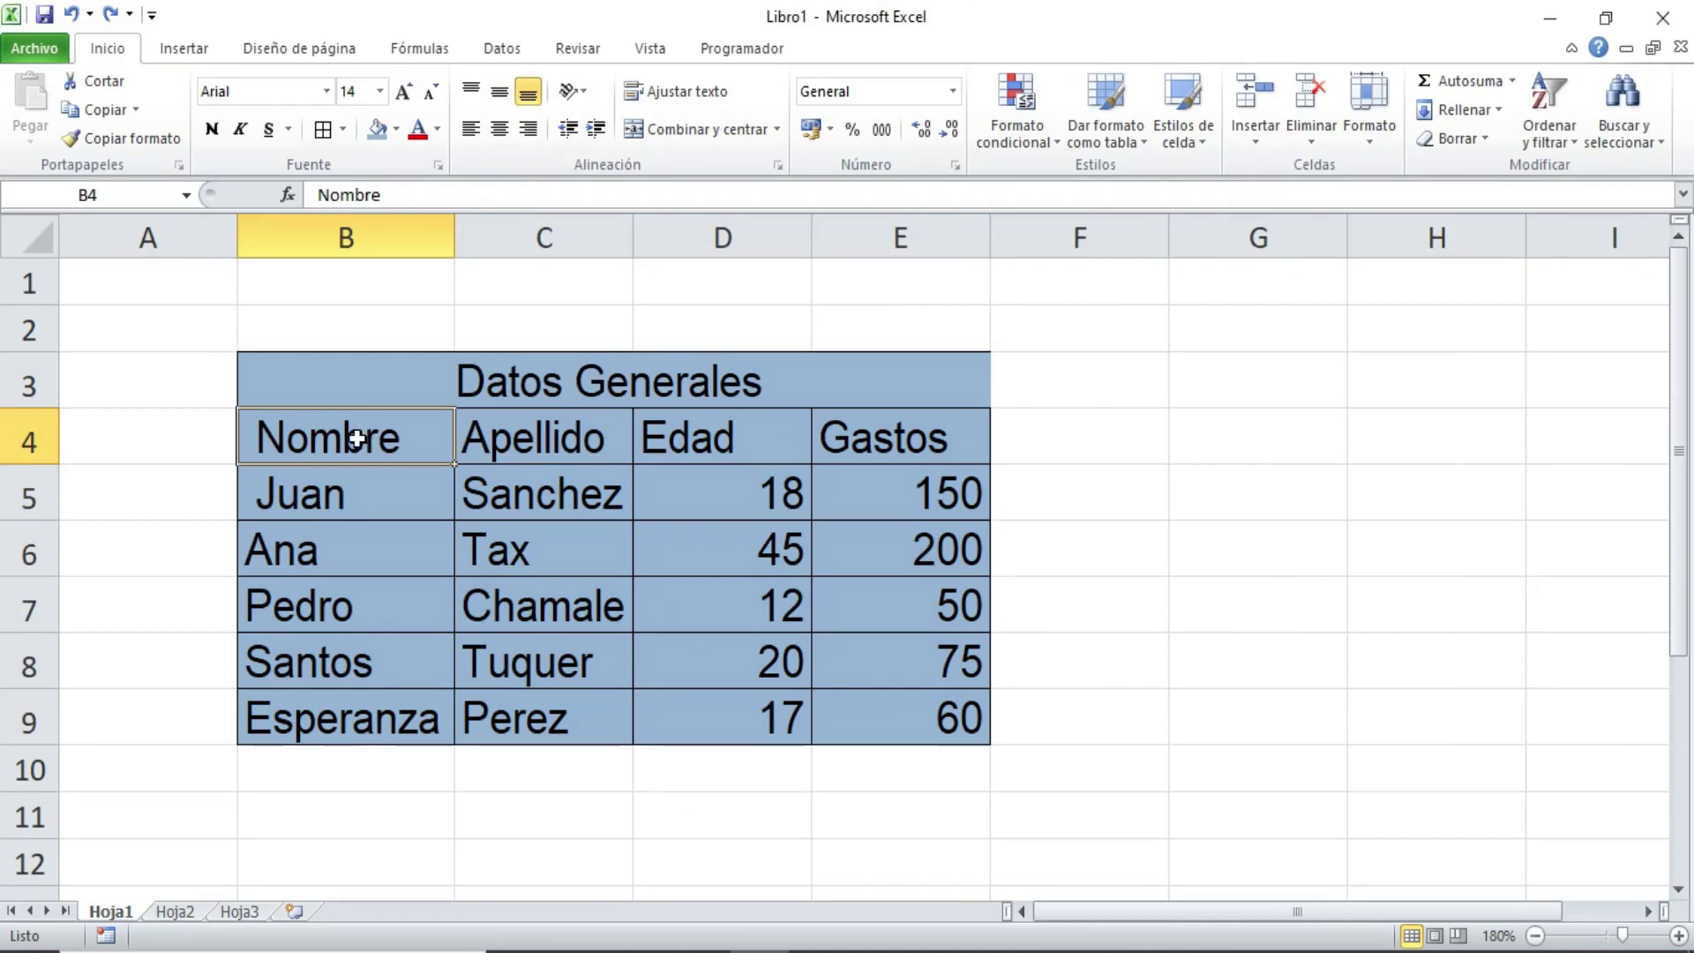
pyautogui.moveTo(353, 441); pyautogui.dragTo(874, 720)
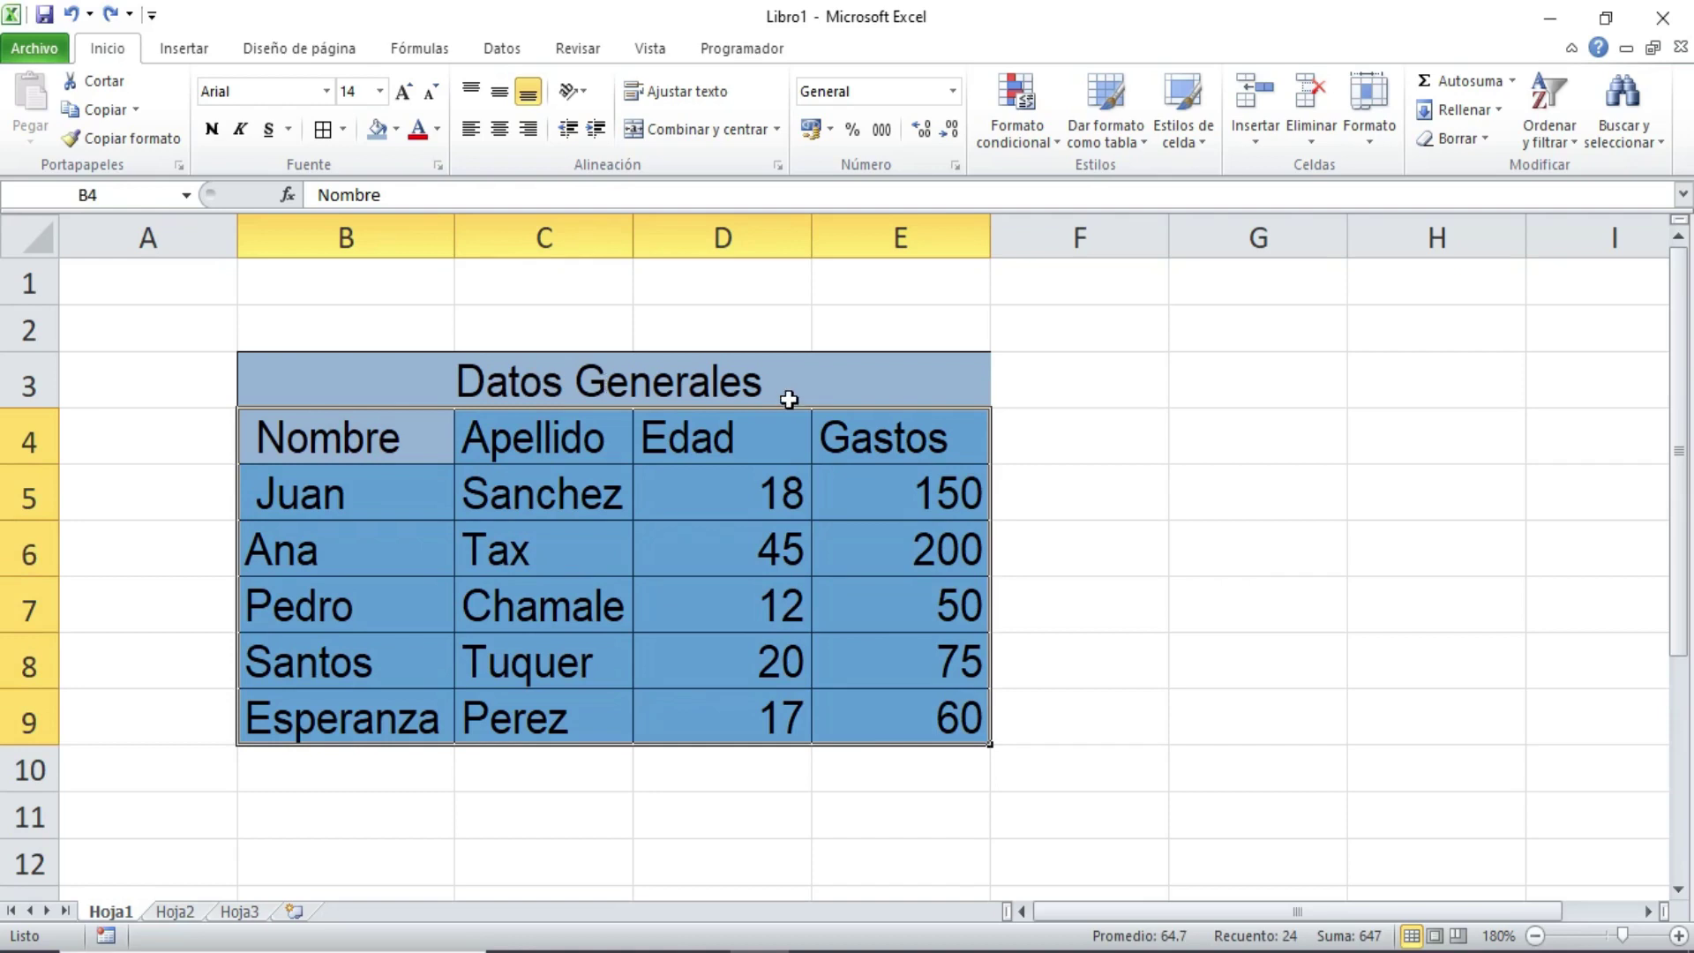
pyautogui.click(1116, 145)
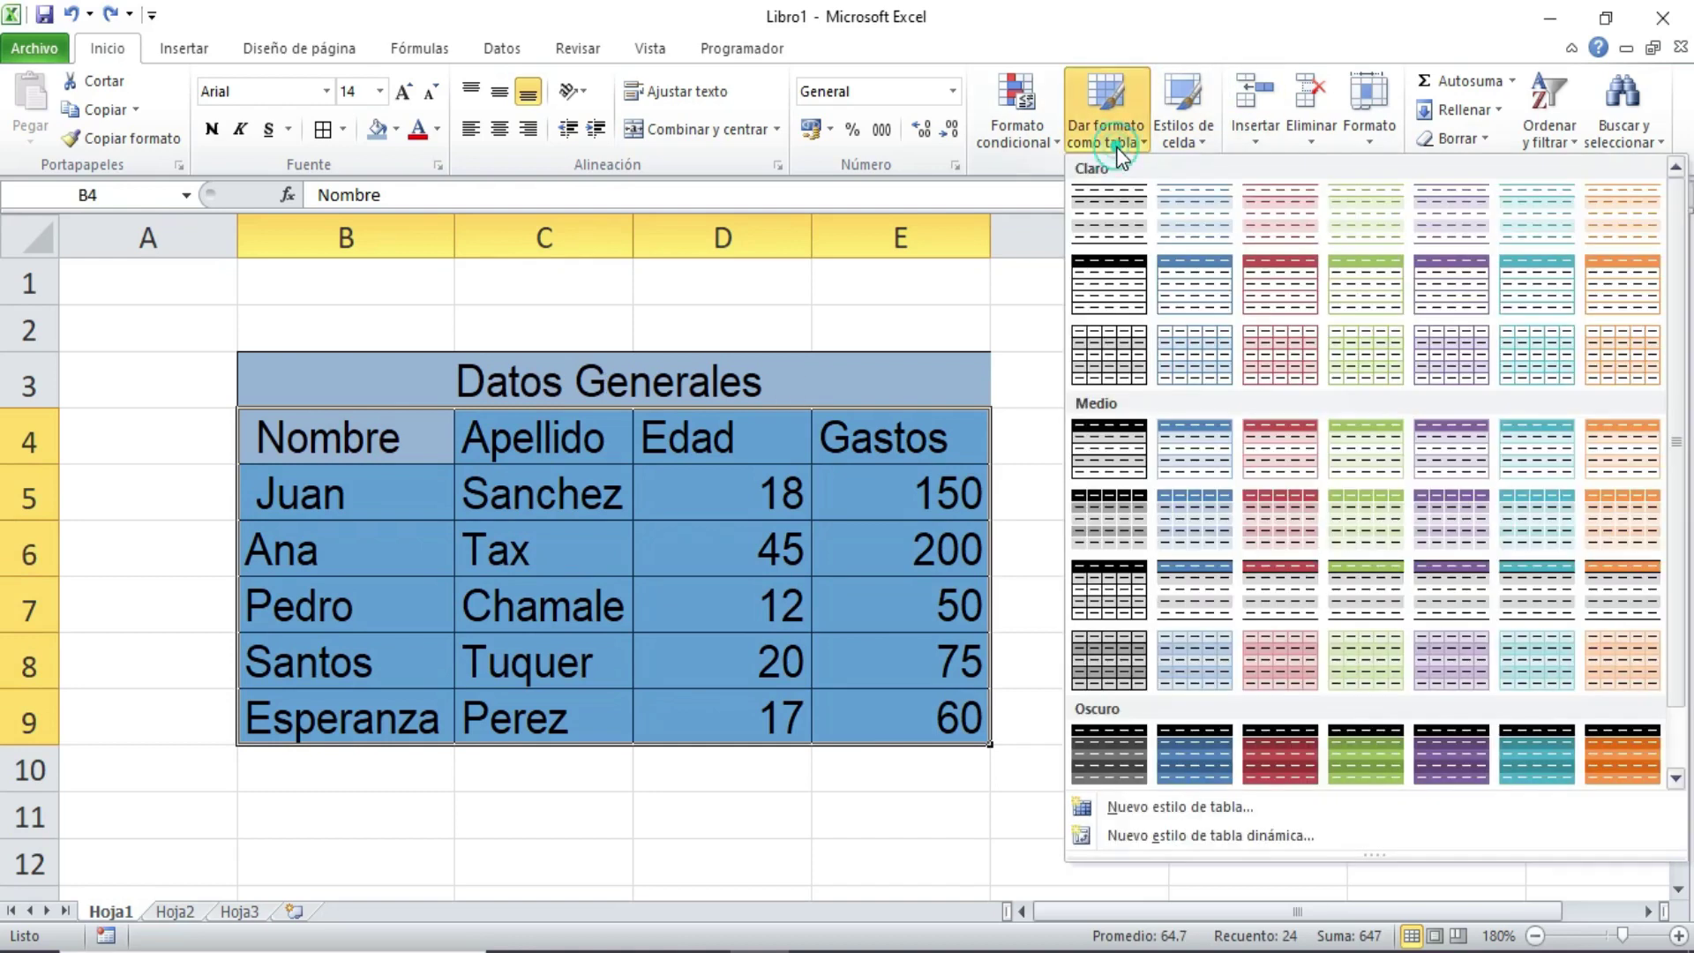
pyautogui.click(1282, 511)
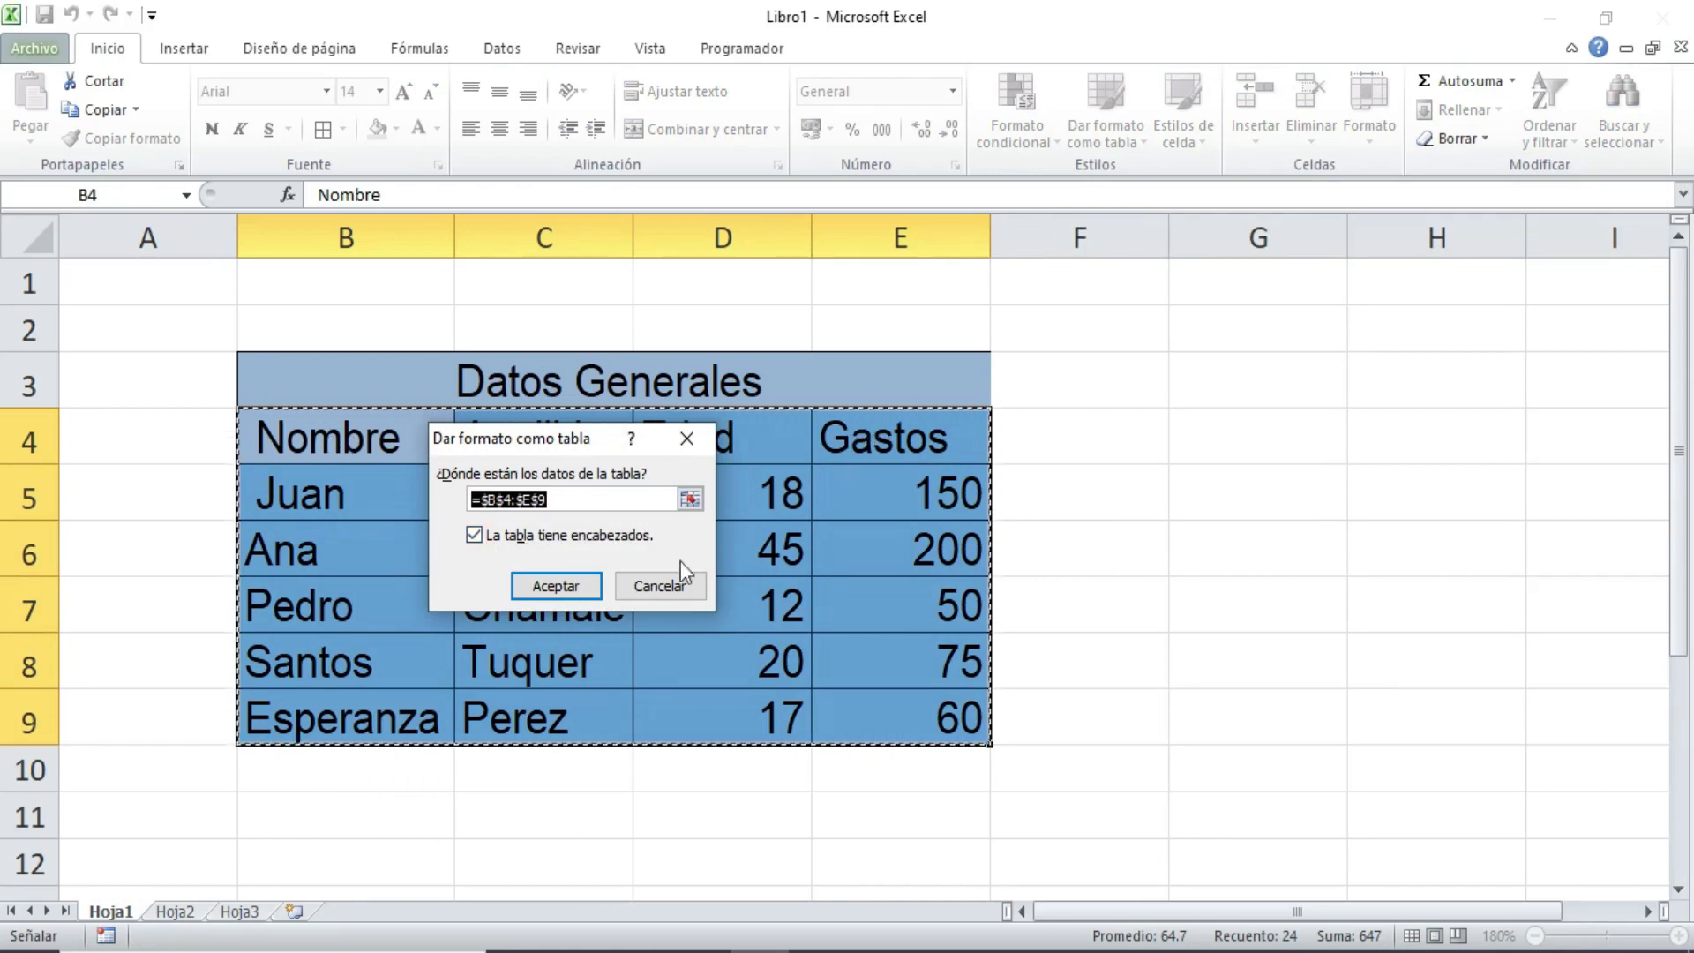
pyautogui.click(559, 598)
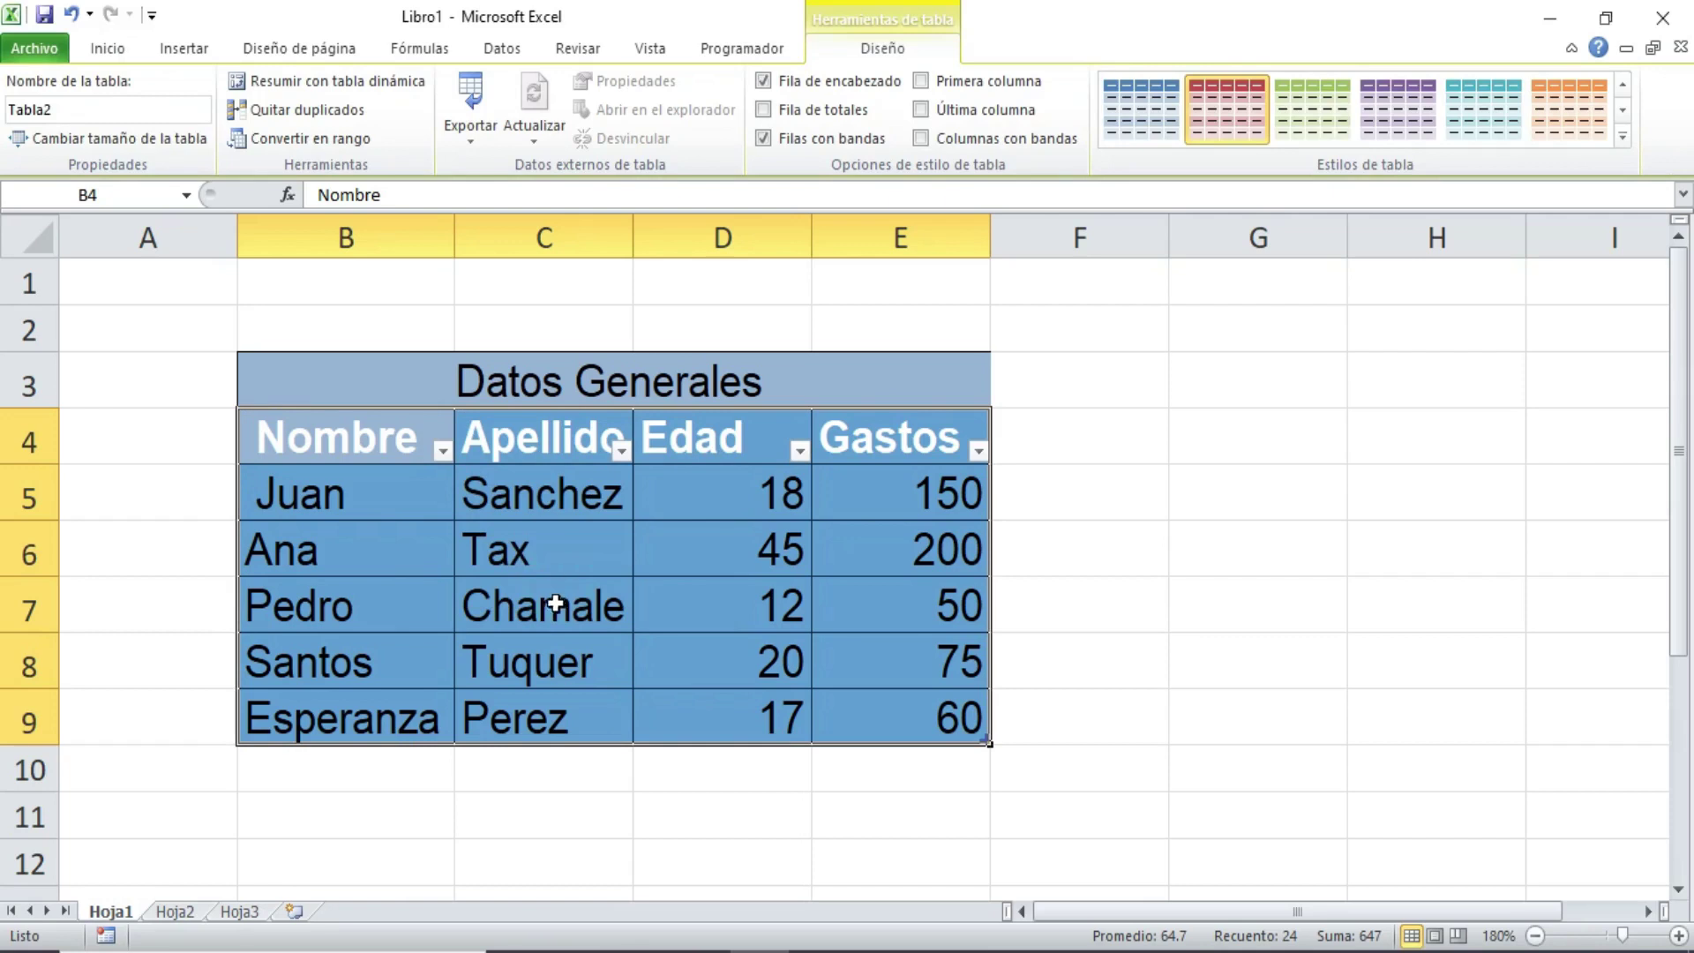
pyautogui.click(554, 607)
pyautogui.click(785, 655)
pyautogui.click(384, 381)
pyautogui.moveTo(408, 392); pyautogui.dragTo(828, 703)
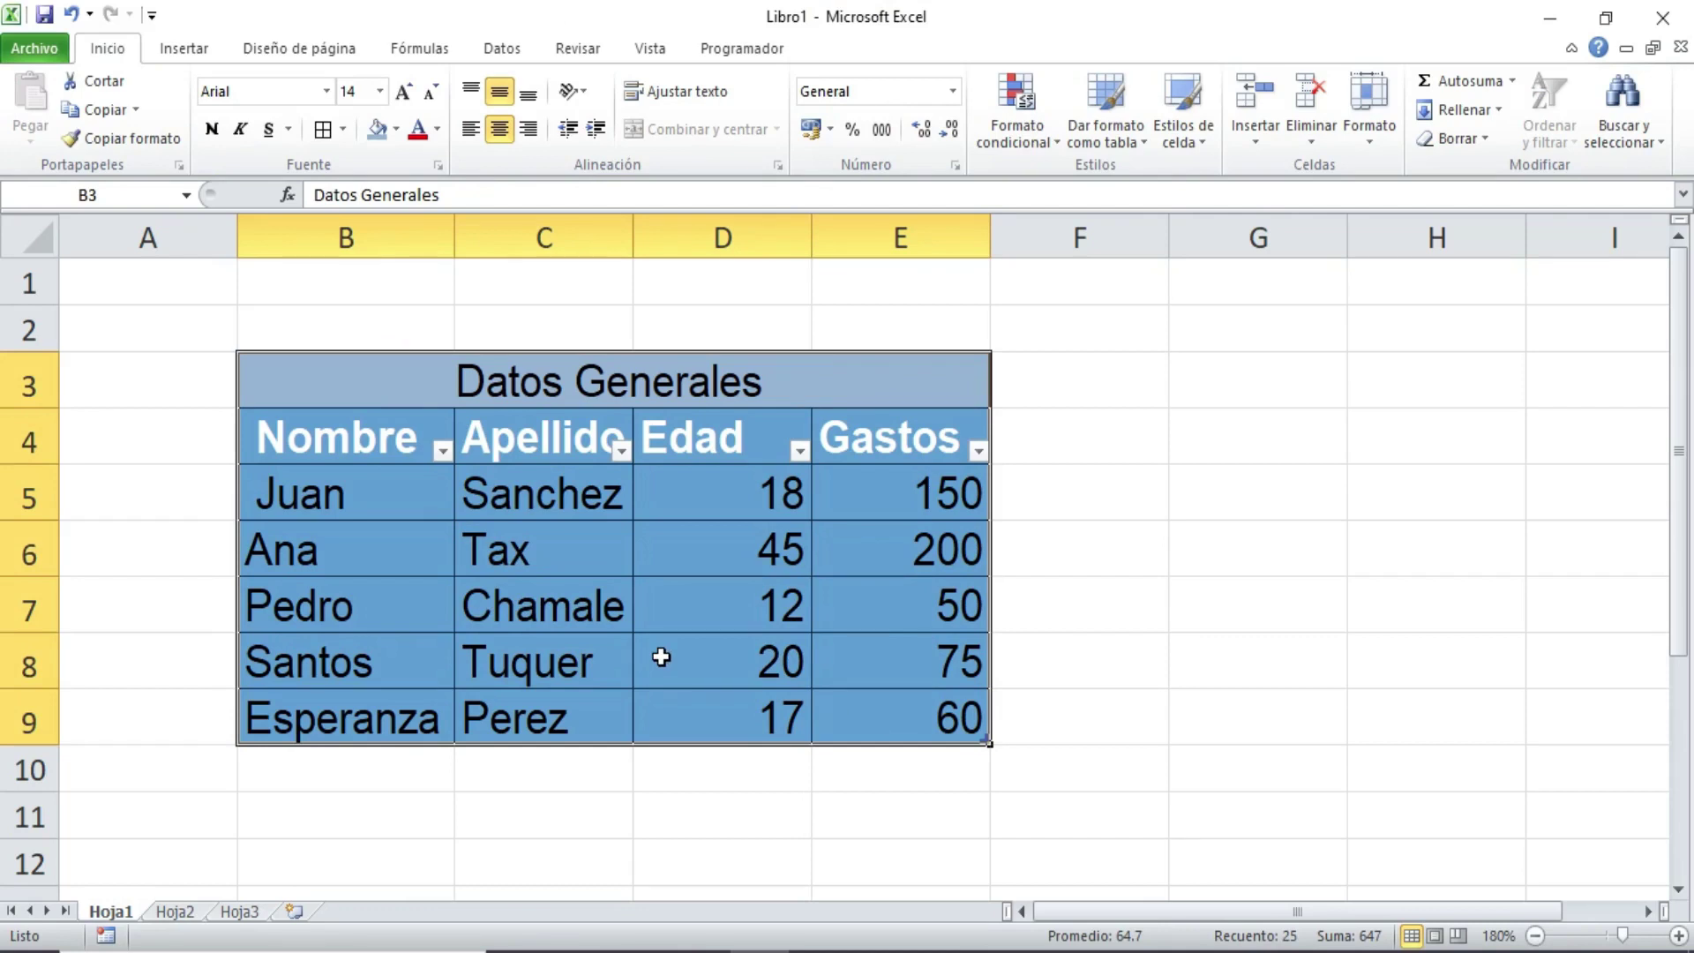
# - Set B3:E9 to No Fill and No Border so the table's own style shows
pyautogui.click(396, 129)
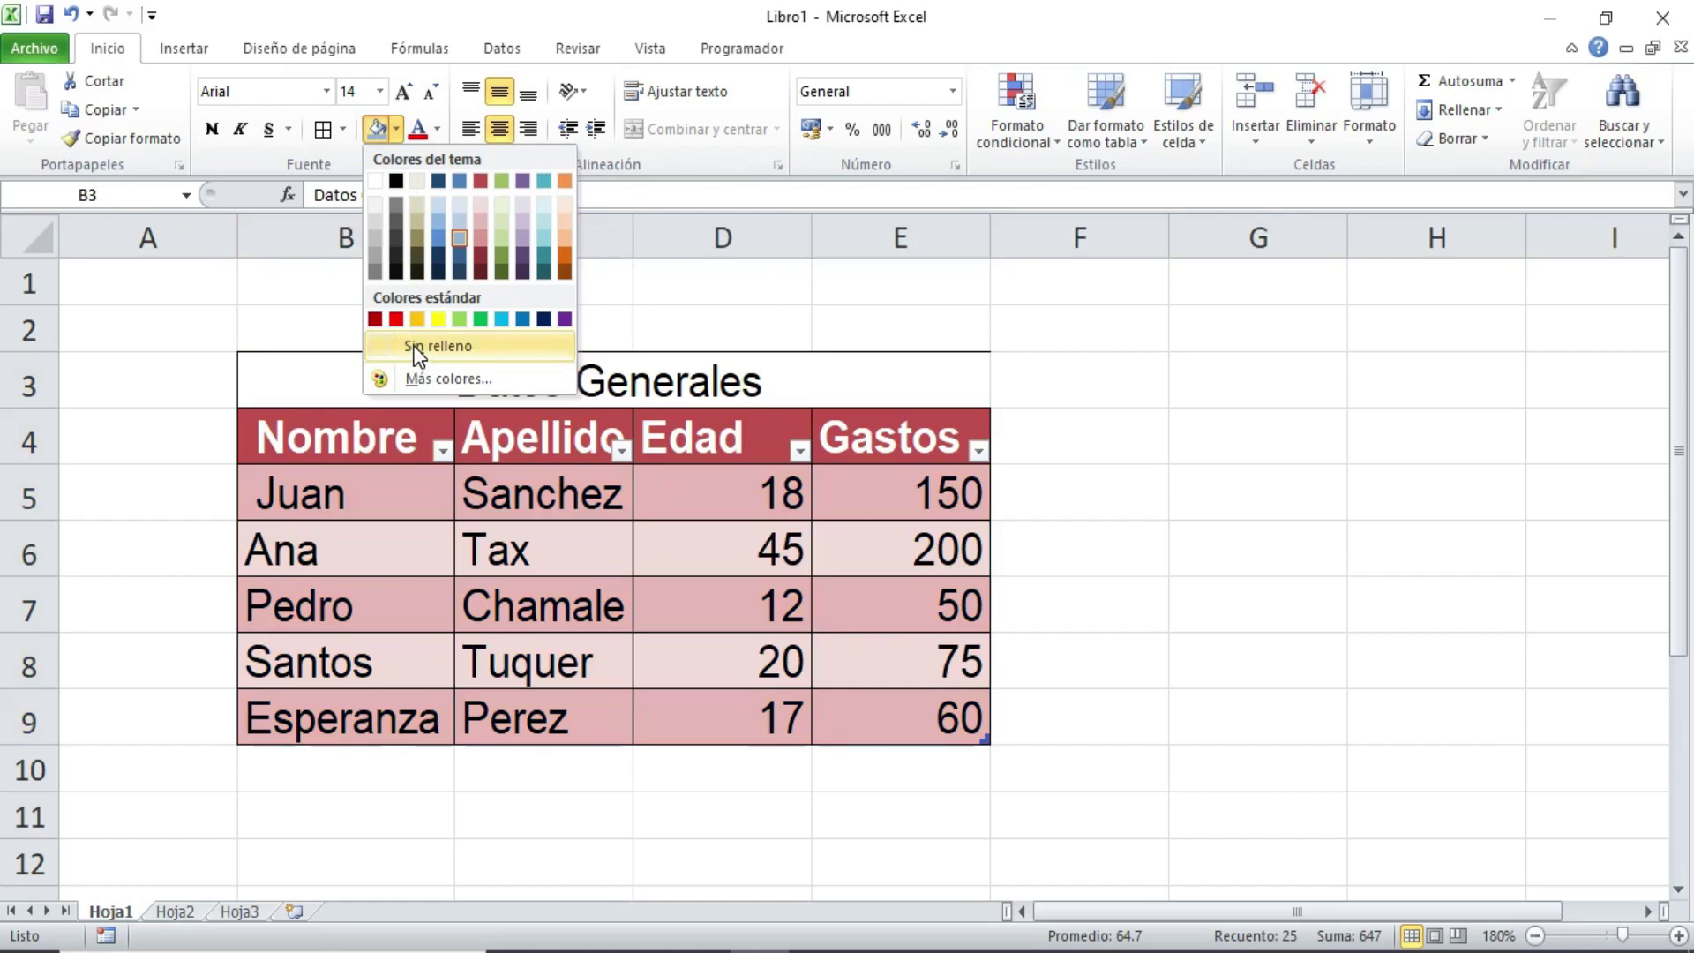
pyautogui.click(414, 345)
pyautogui.click(716, 541)
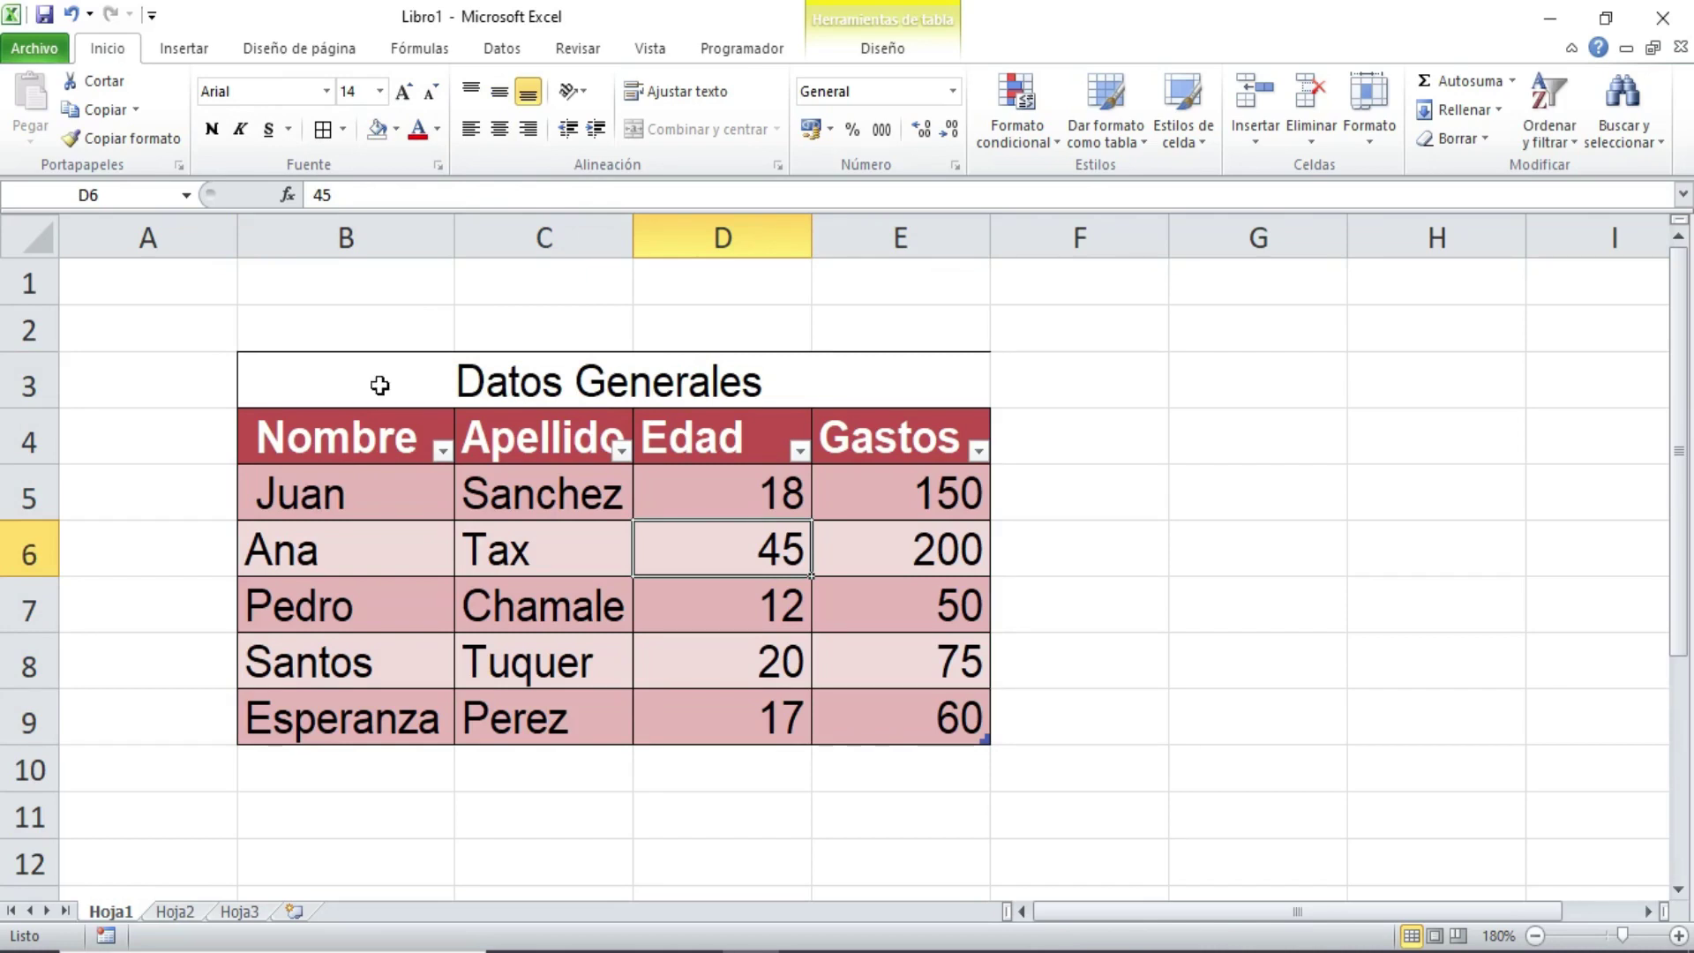
pyautogui.moveTo(379, 381); pyautogui.dragTo(852, 720)
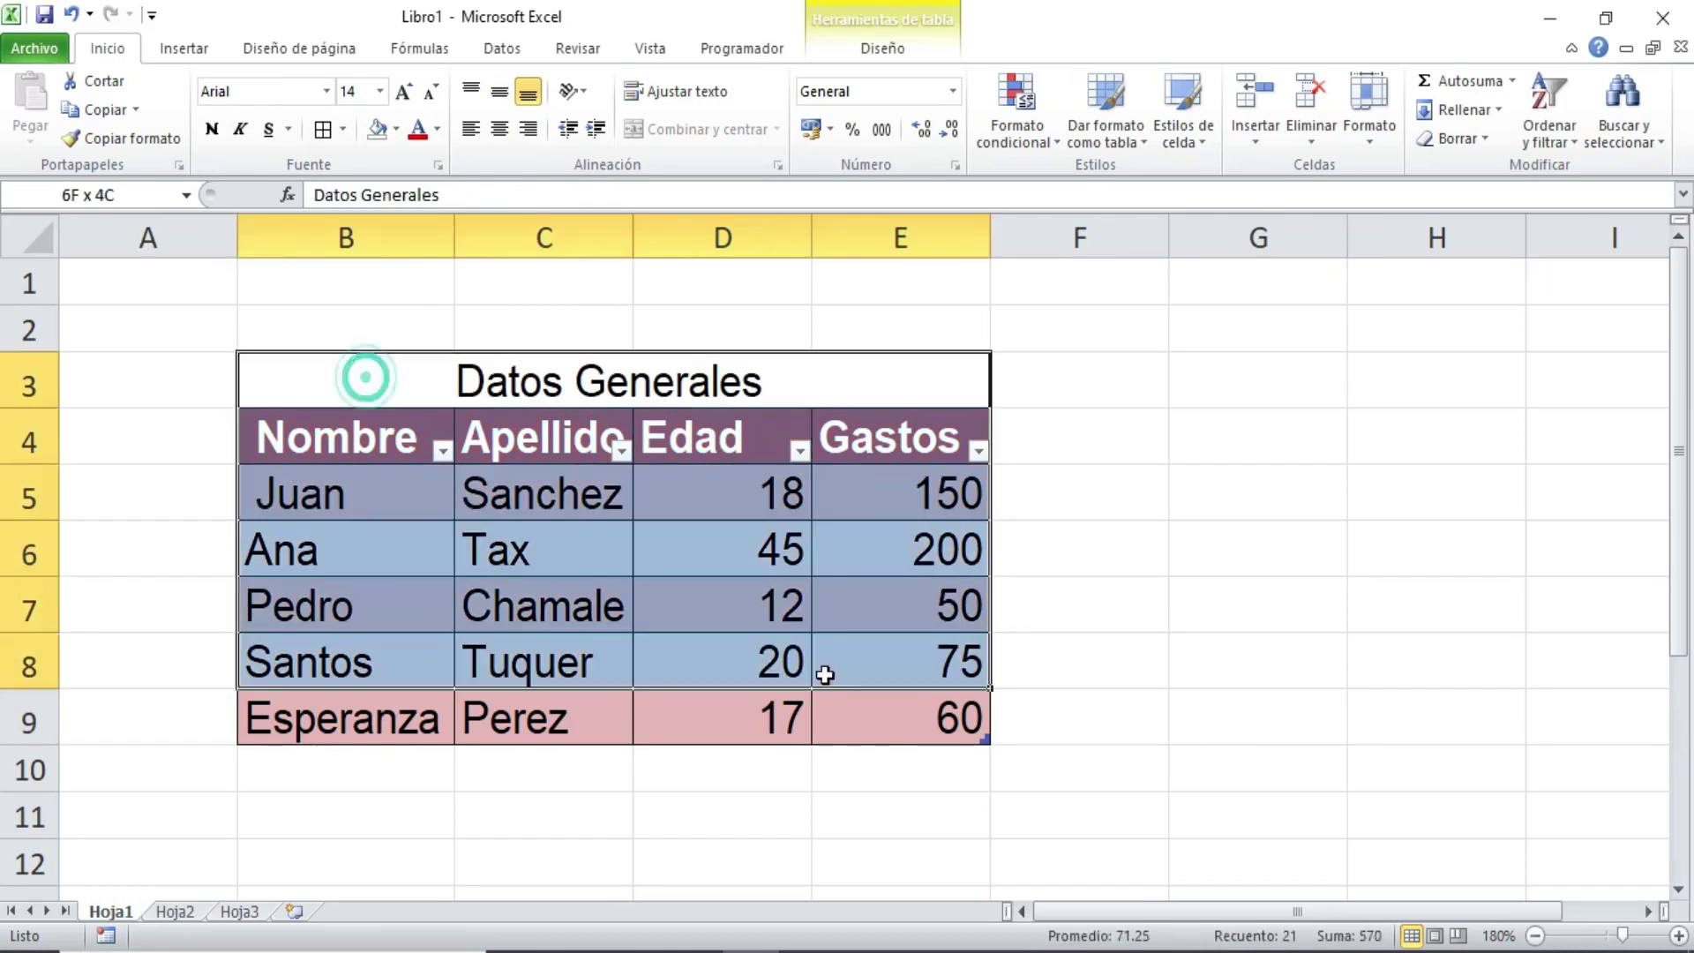
pyautogui.click(343, 130)
pyautogui.click(410, 307)
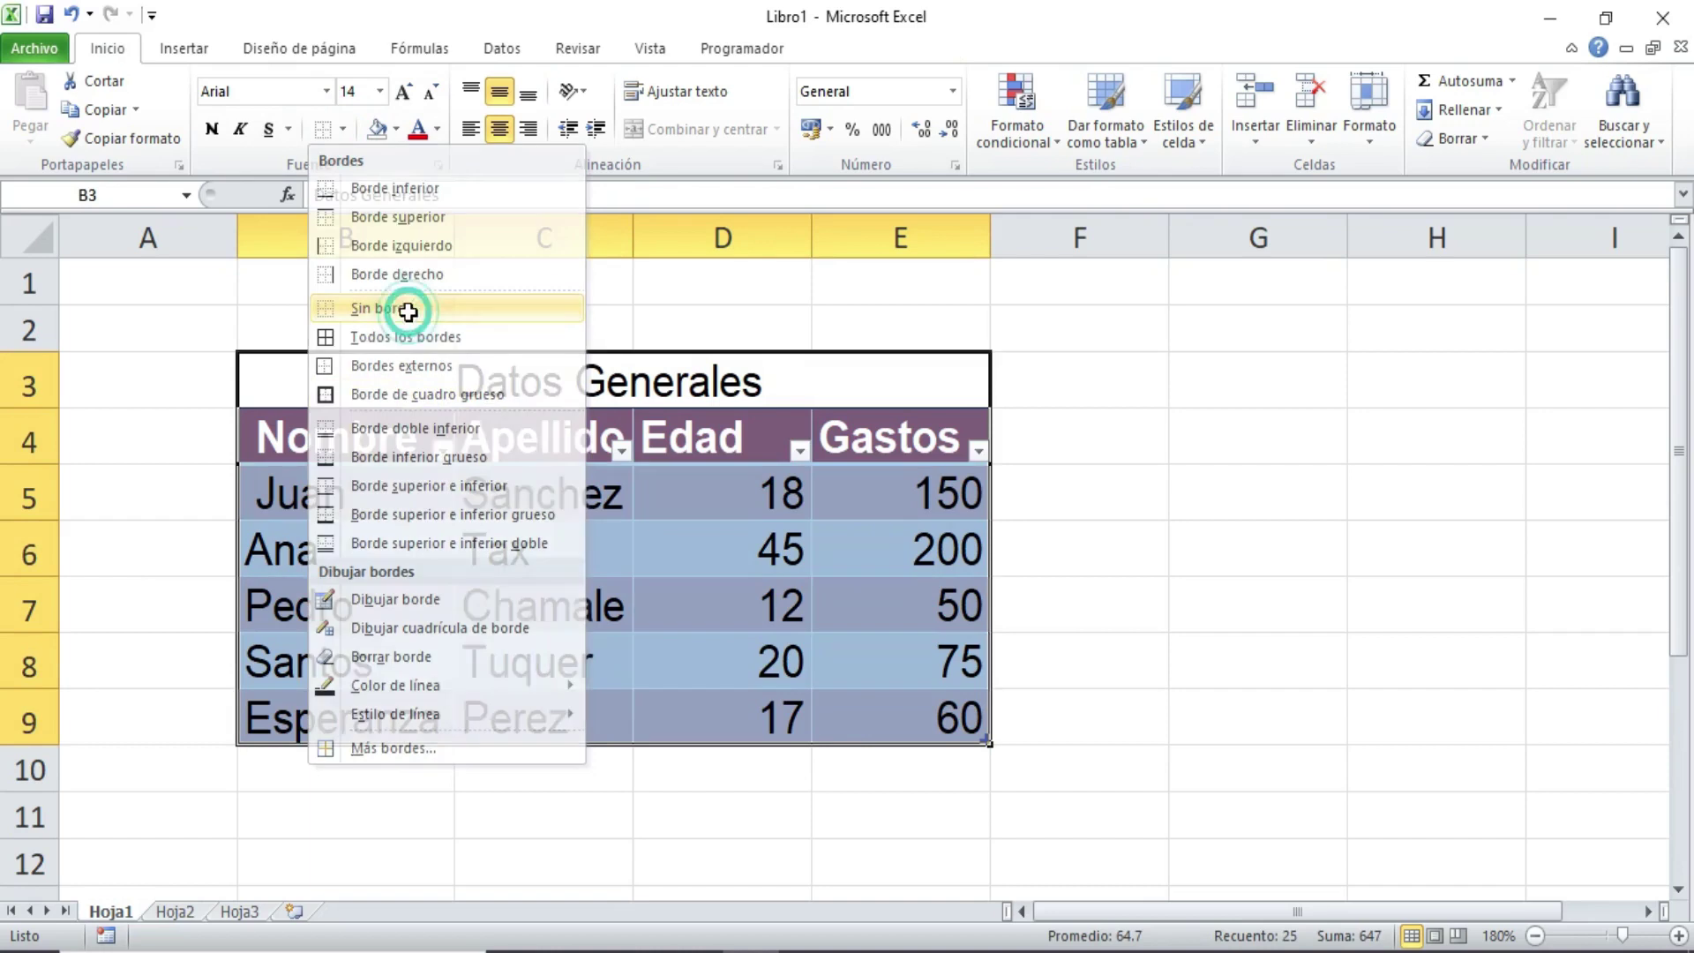
pyautogui.click(671, 603)
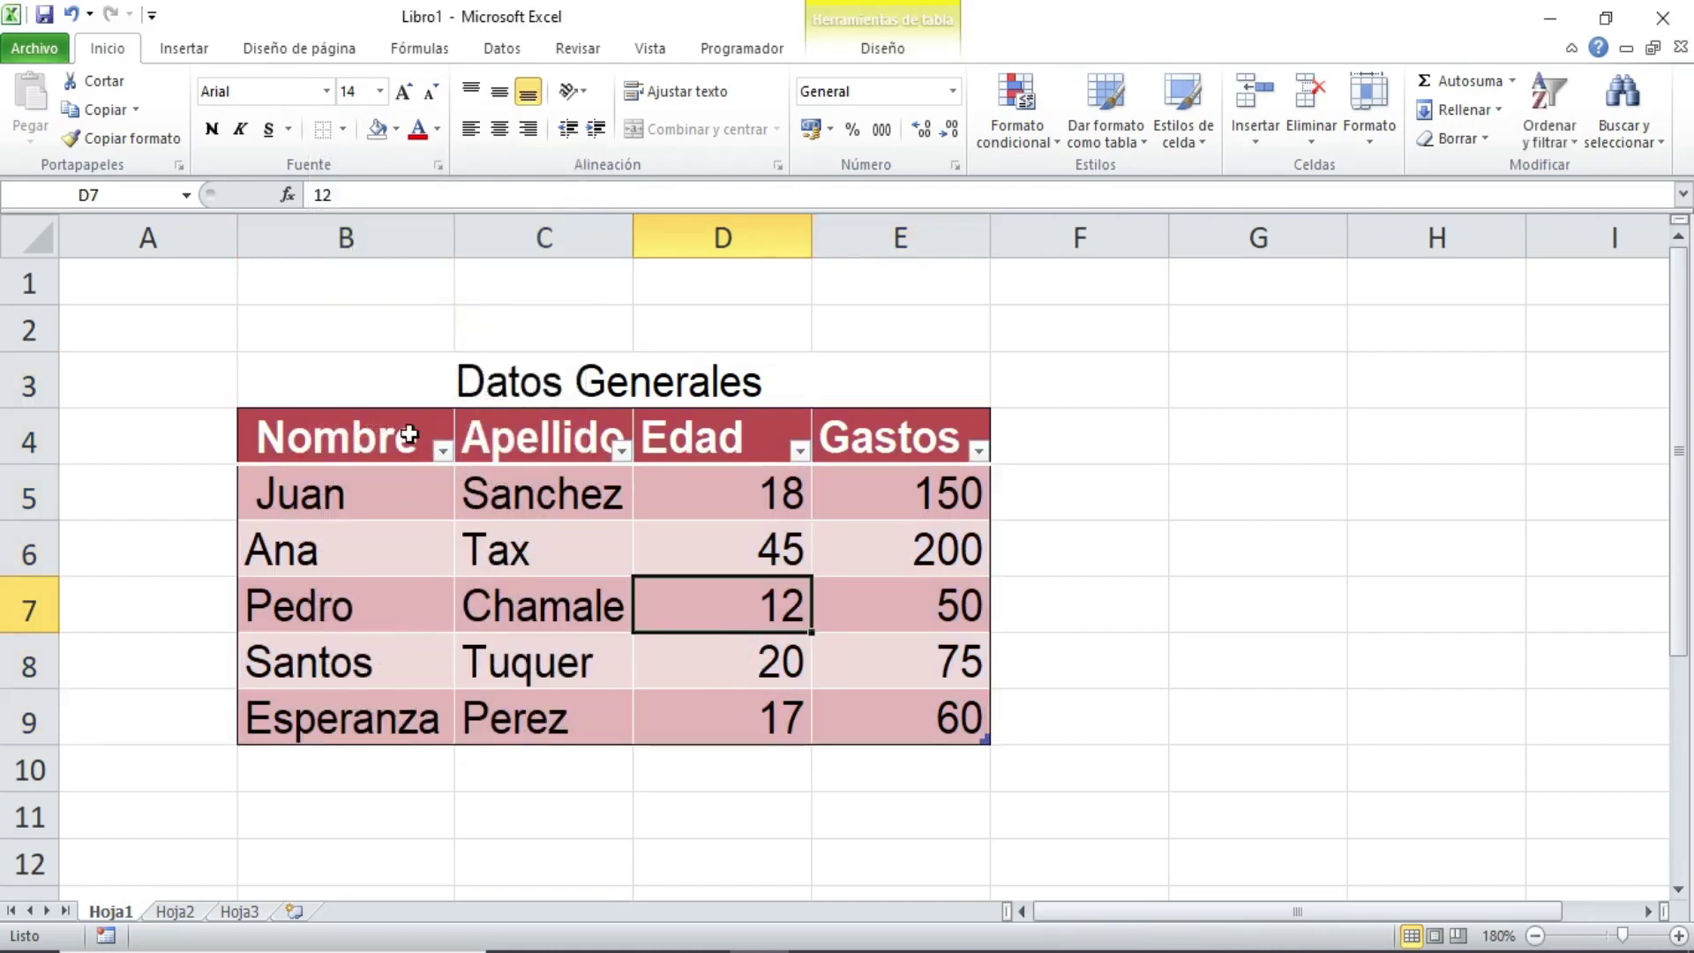
pyautogui.moveTo(333, 442); pyautogui.dragTo(819, 722)
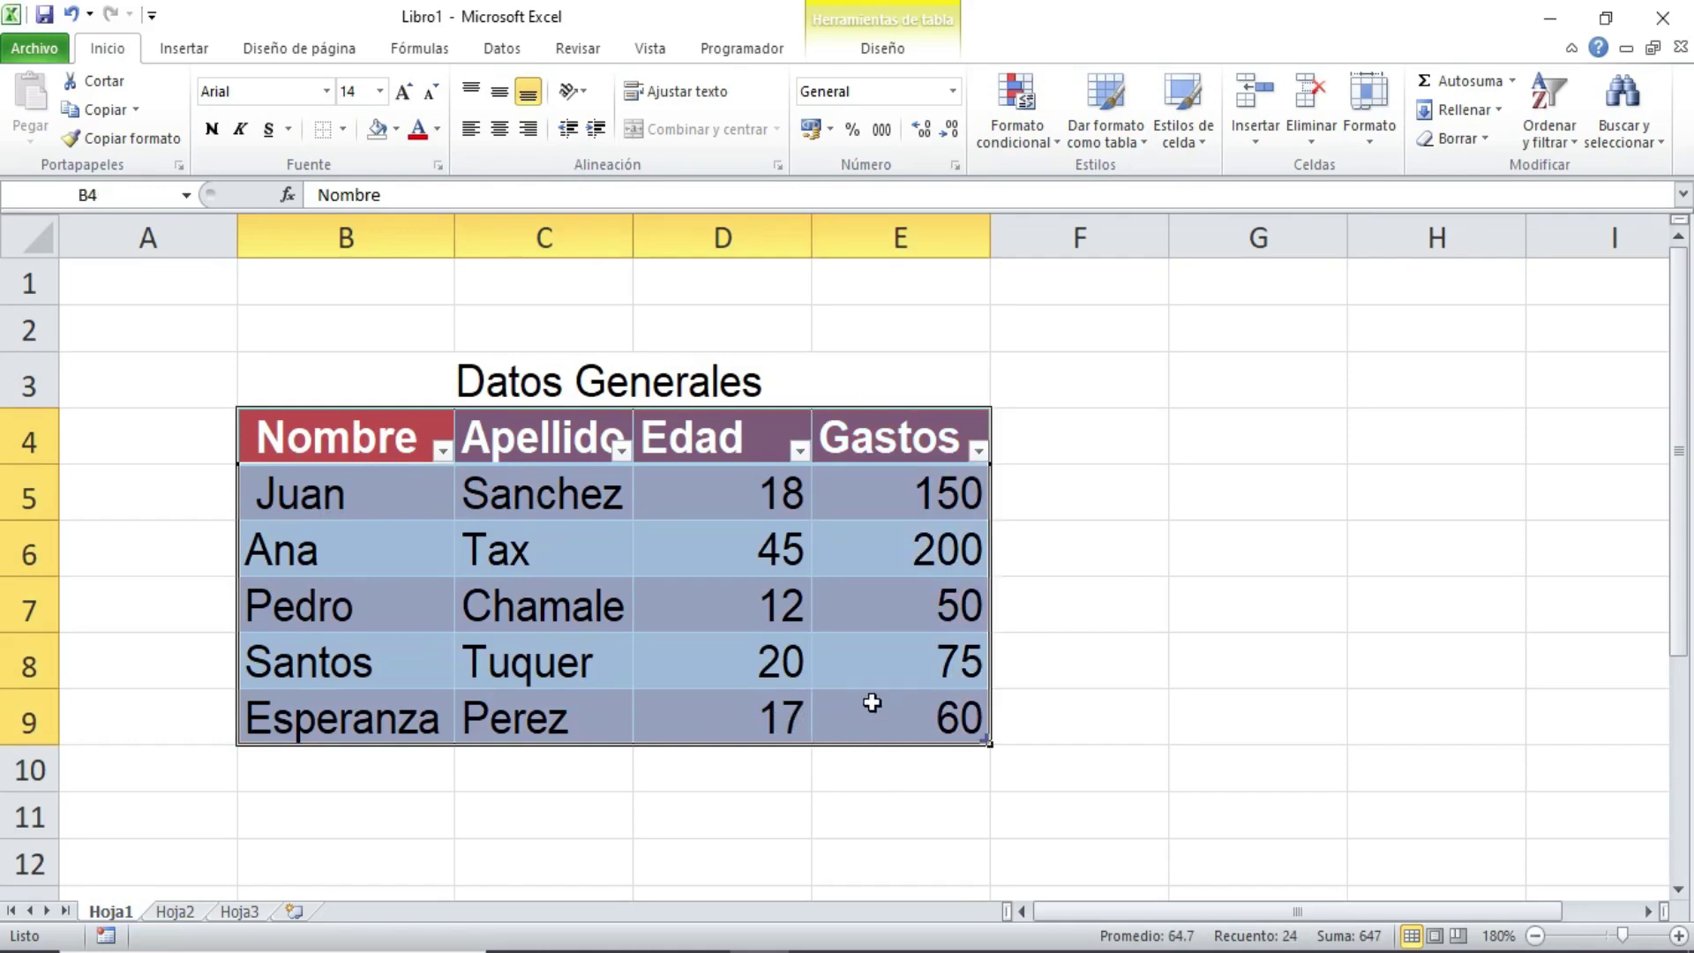
# - Try a dark red table style, then switch the table to a light teal style
pyautogui.click(1128, 143)
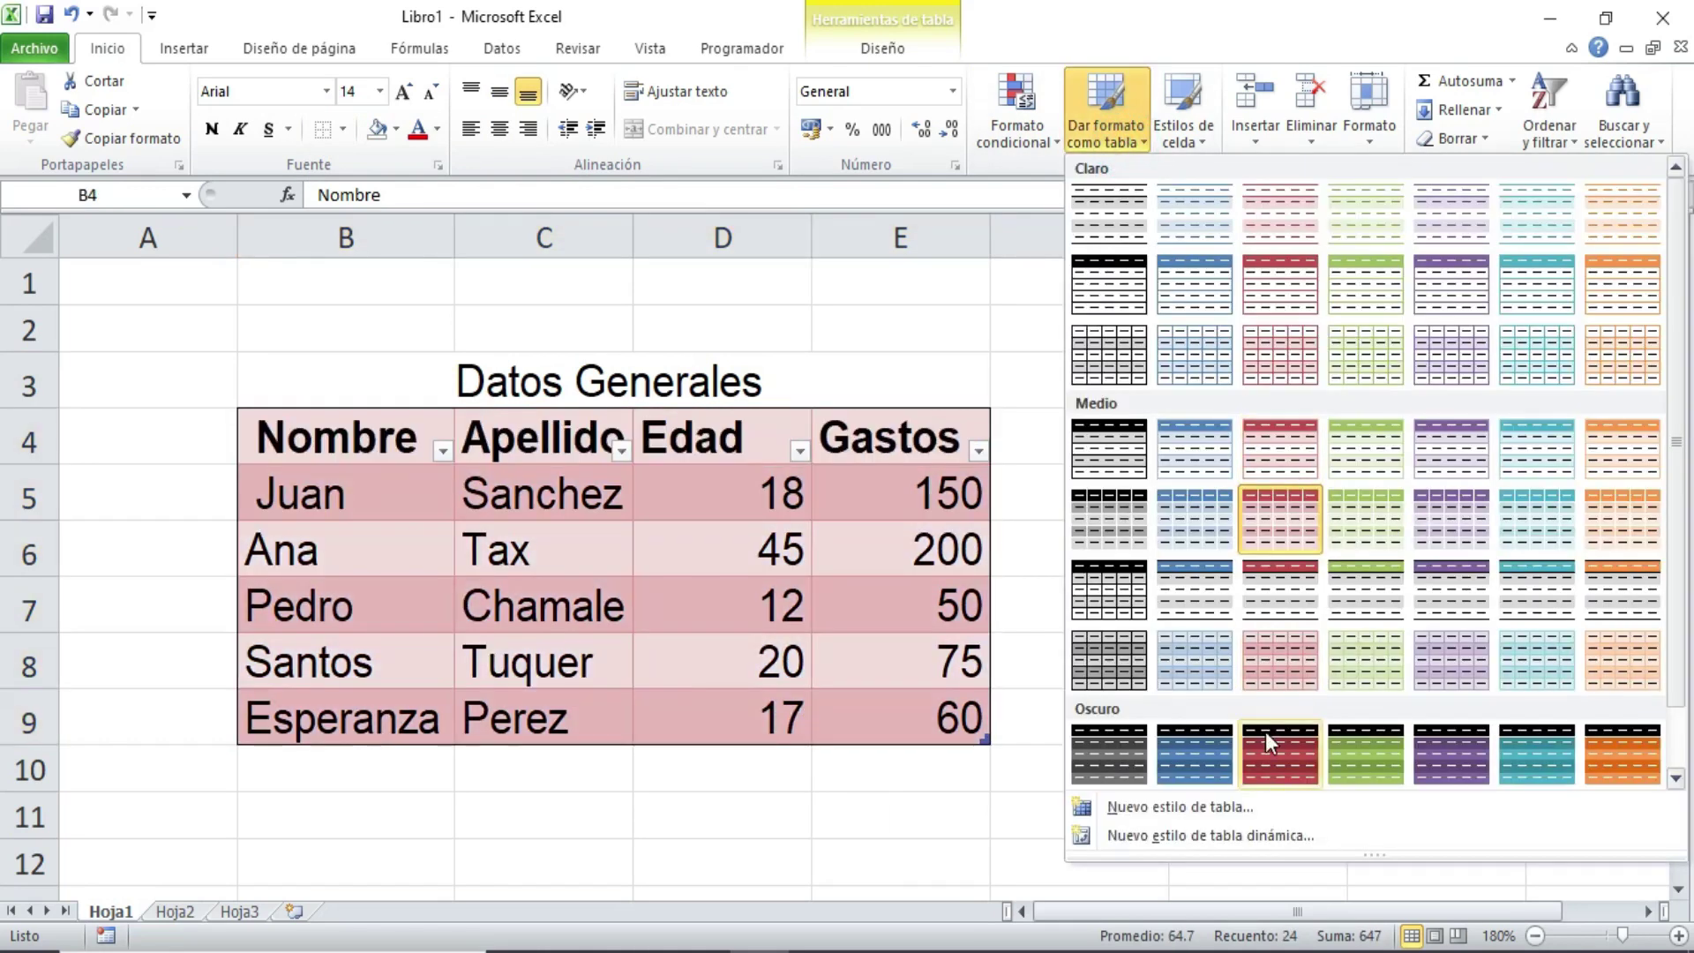
pyautogui.click(1278, 750)
pyautogui.moveTo(394, 442); pyautogui.dragTo(886, 706)
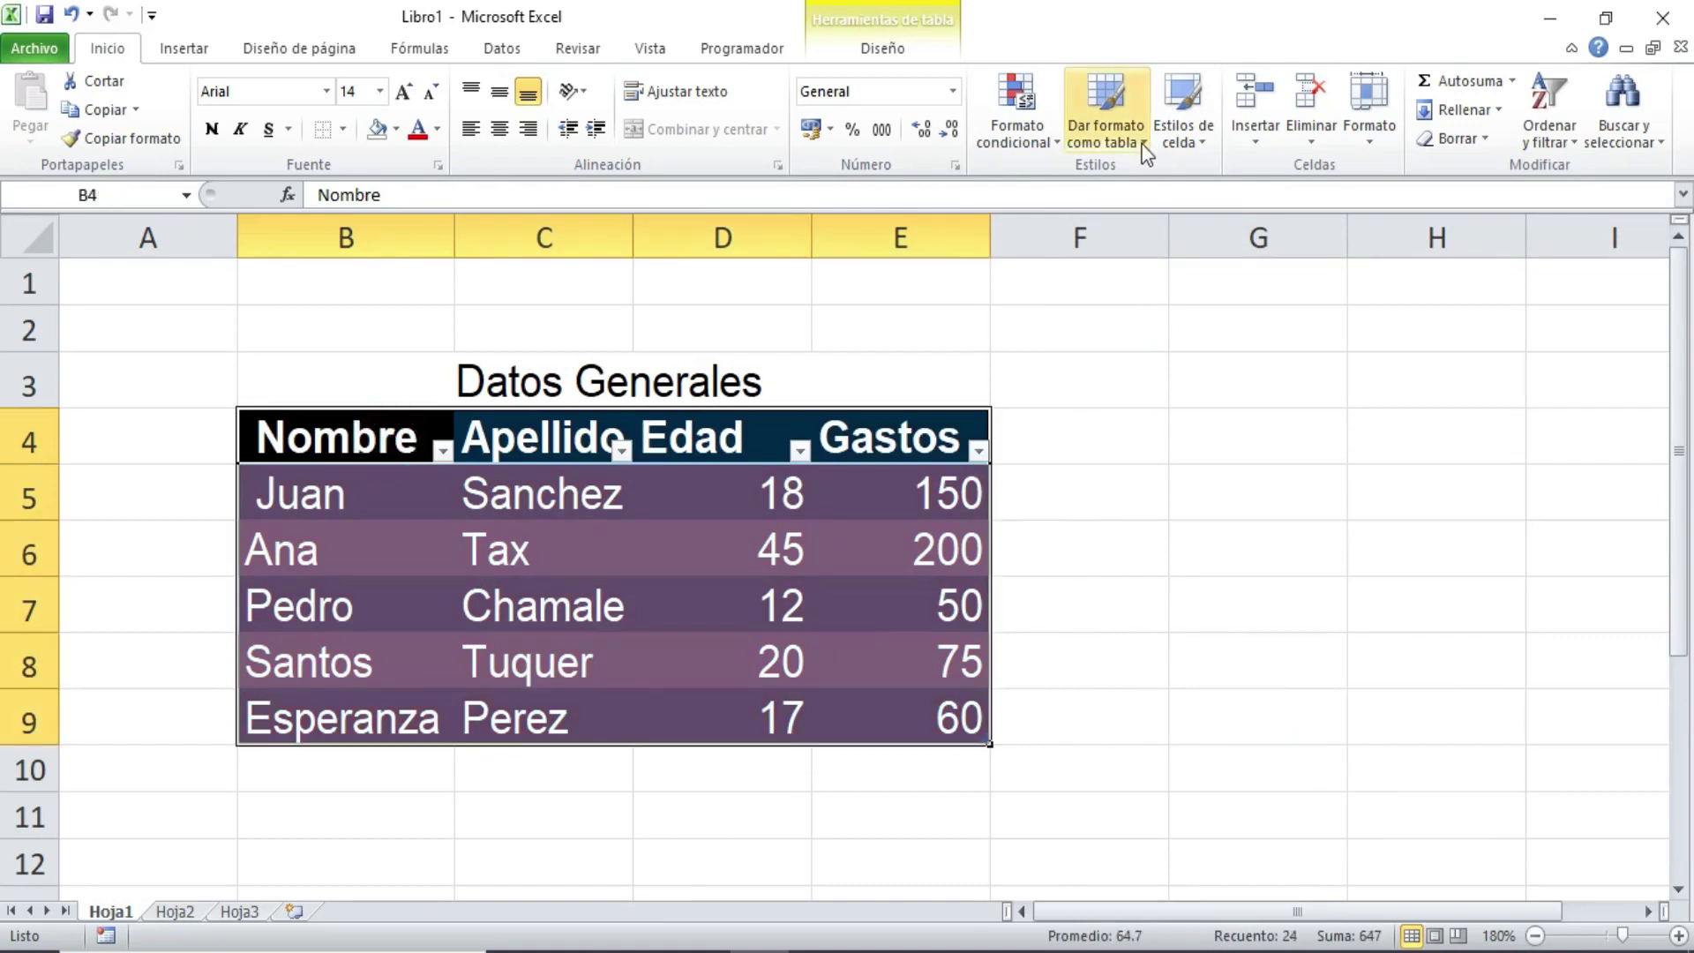
pyautogui.click(1110, 141)
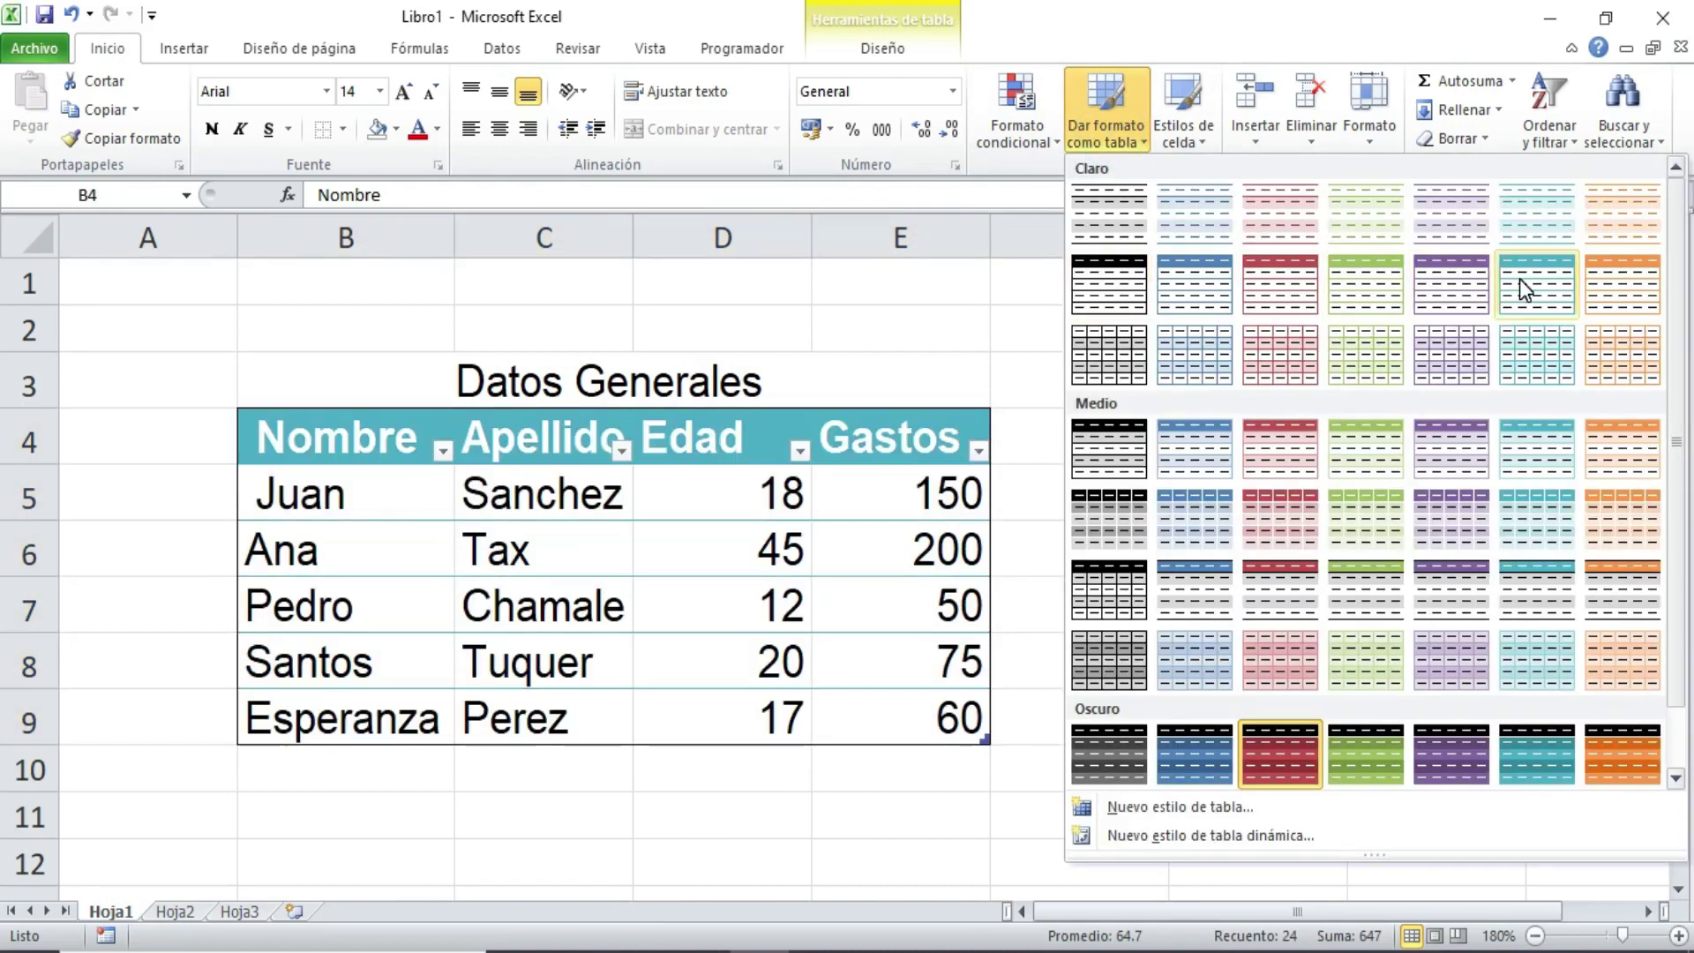
pyautogui.click(1525, 284)
pyautogui.click(749, 713)
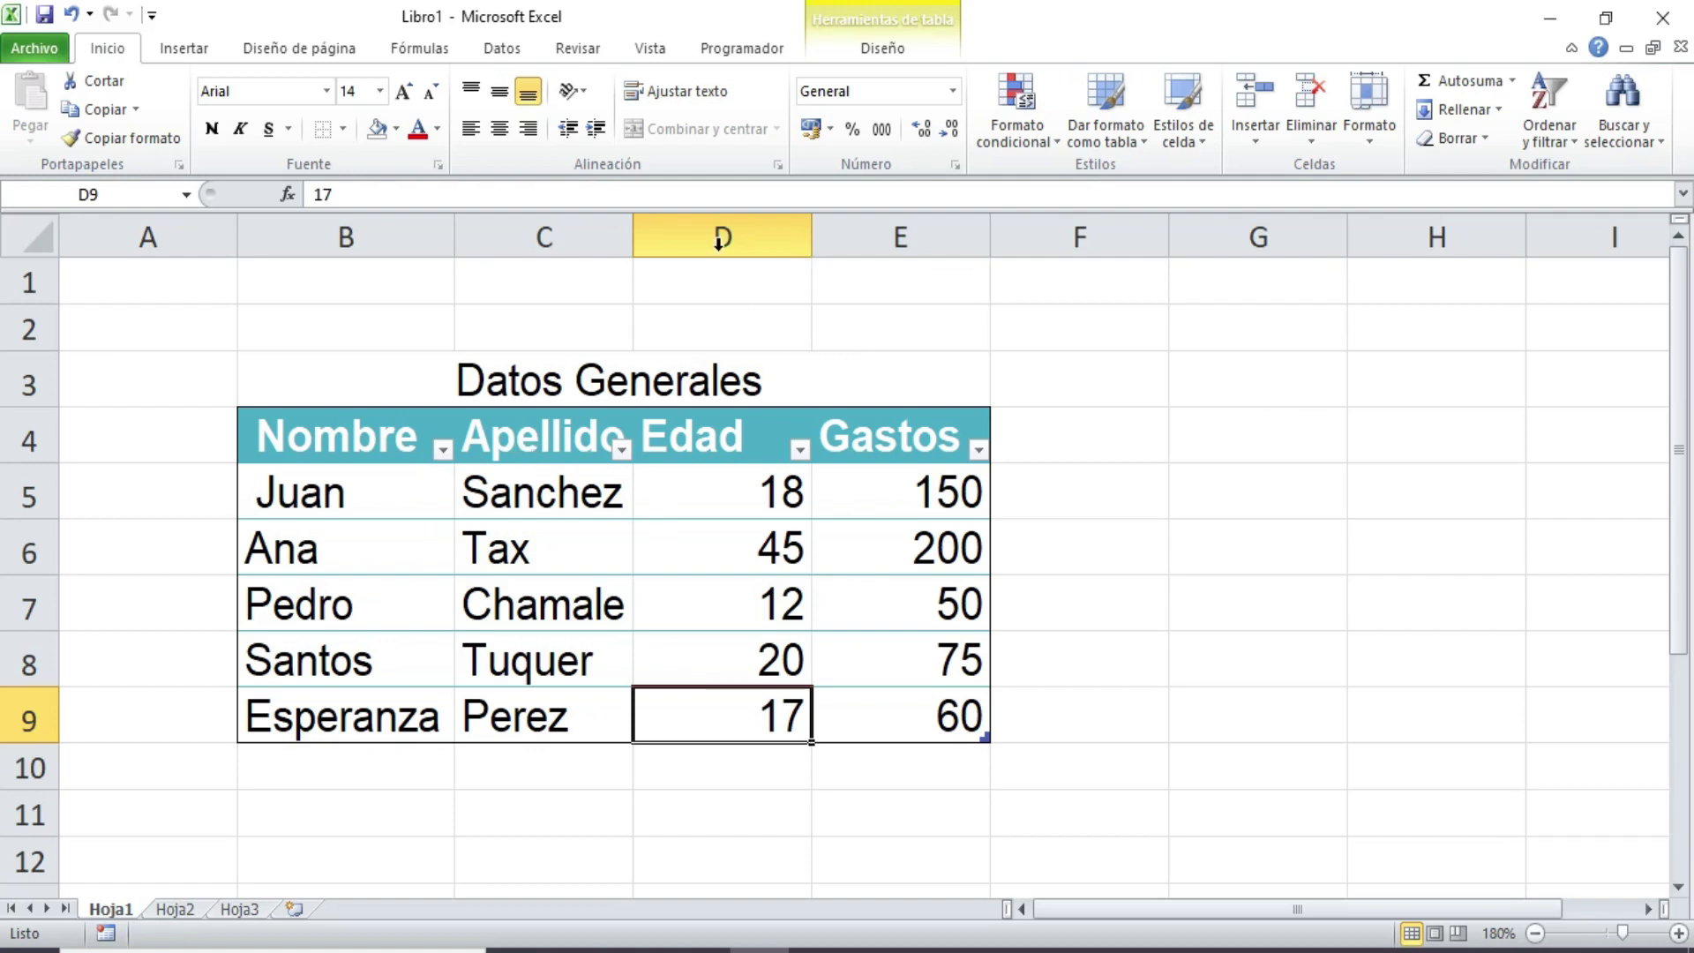
pyautogui.click(382, 428)
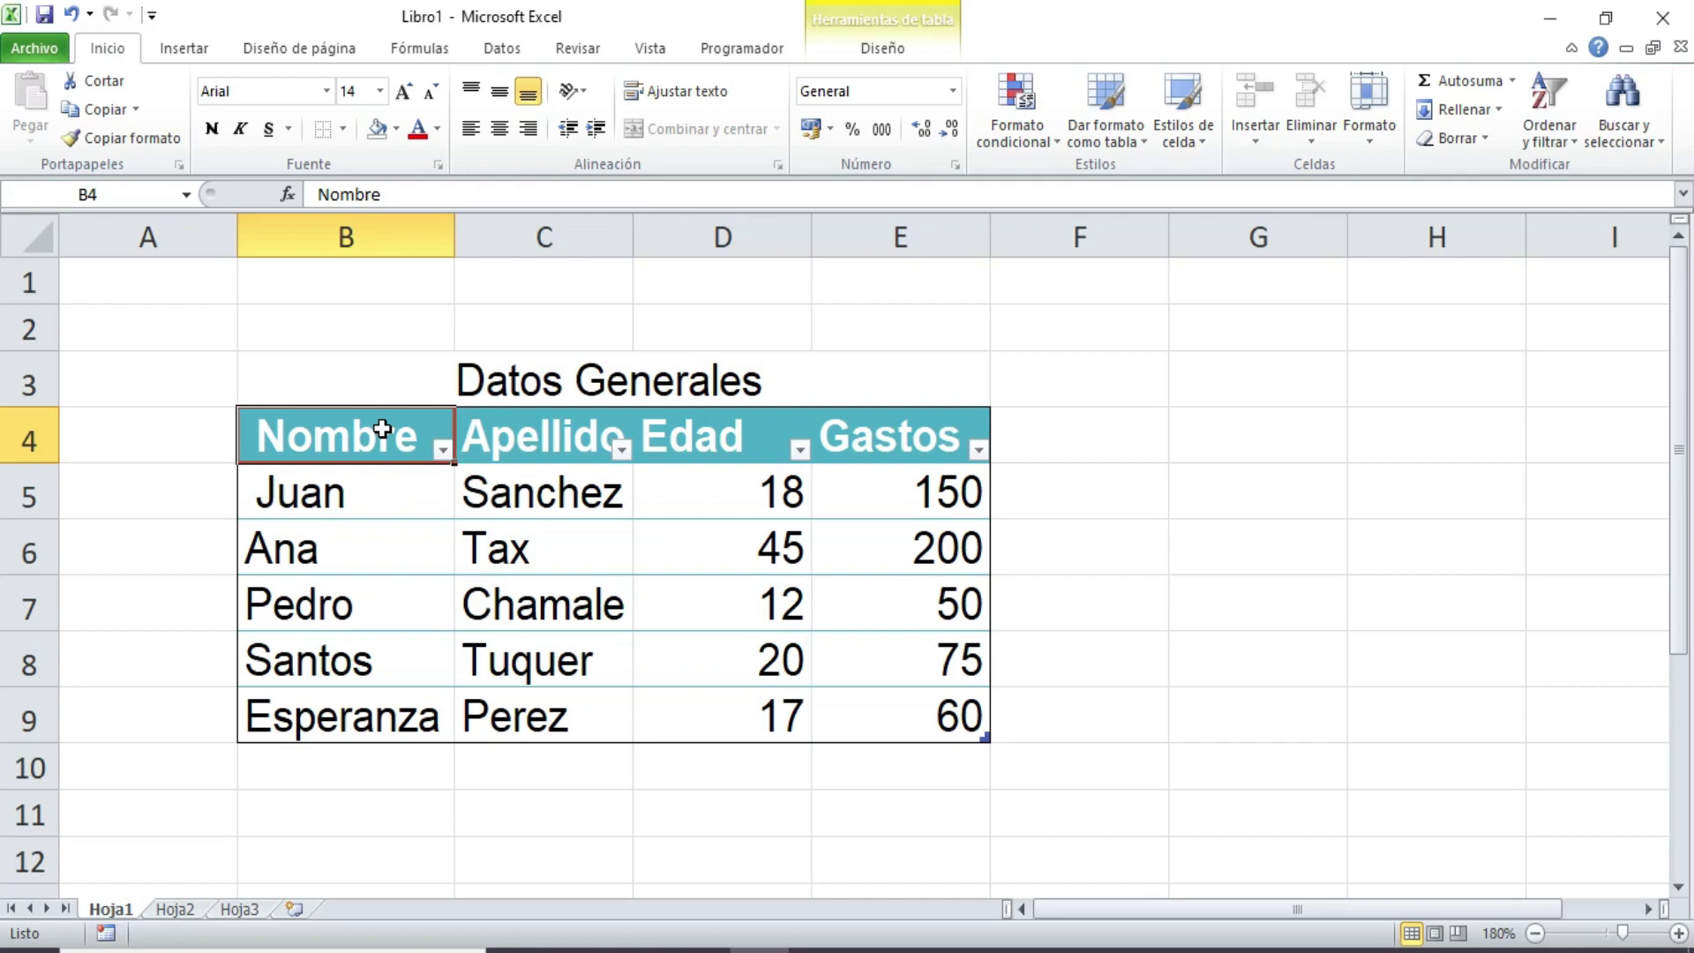
pyautogui.click(895, 434)
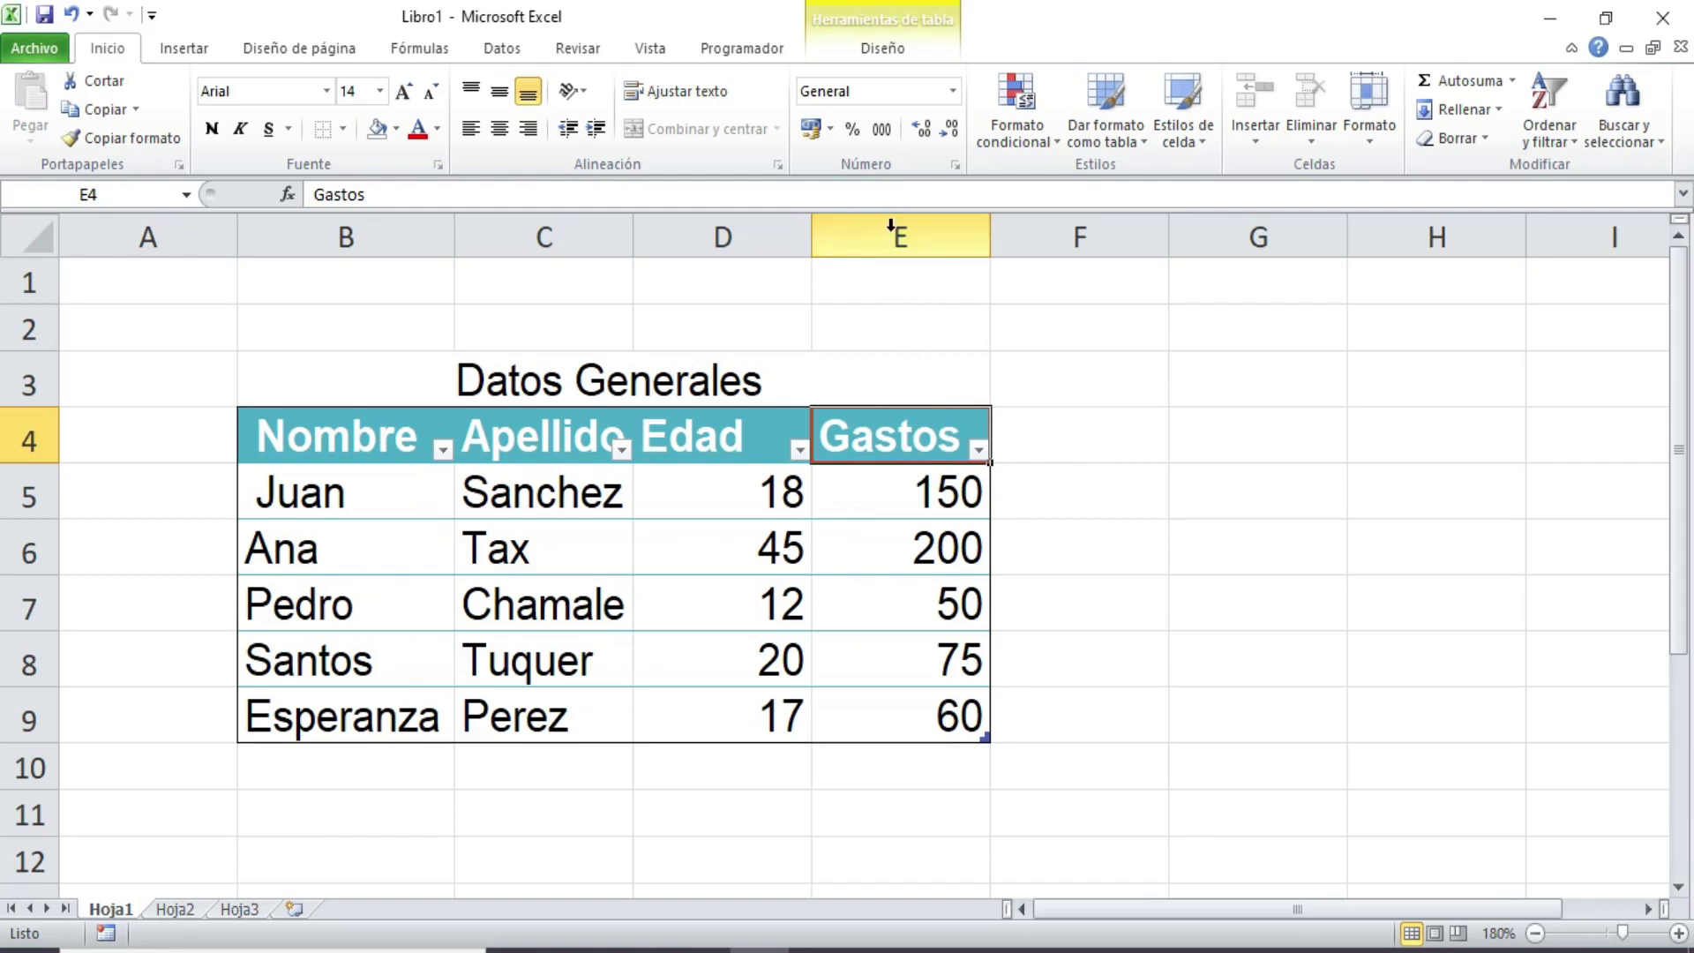
# - Insert a whole sheet column at E, then undo the insertion
pyautogui.rightClick(889, 234)
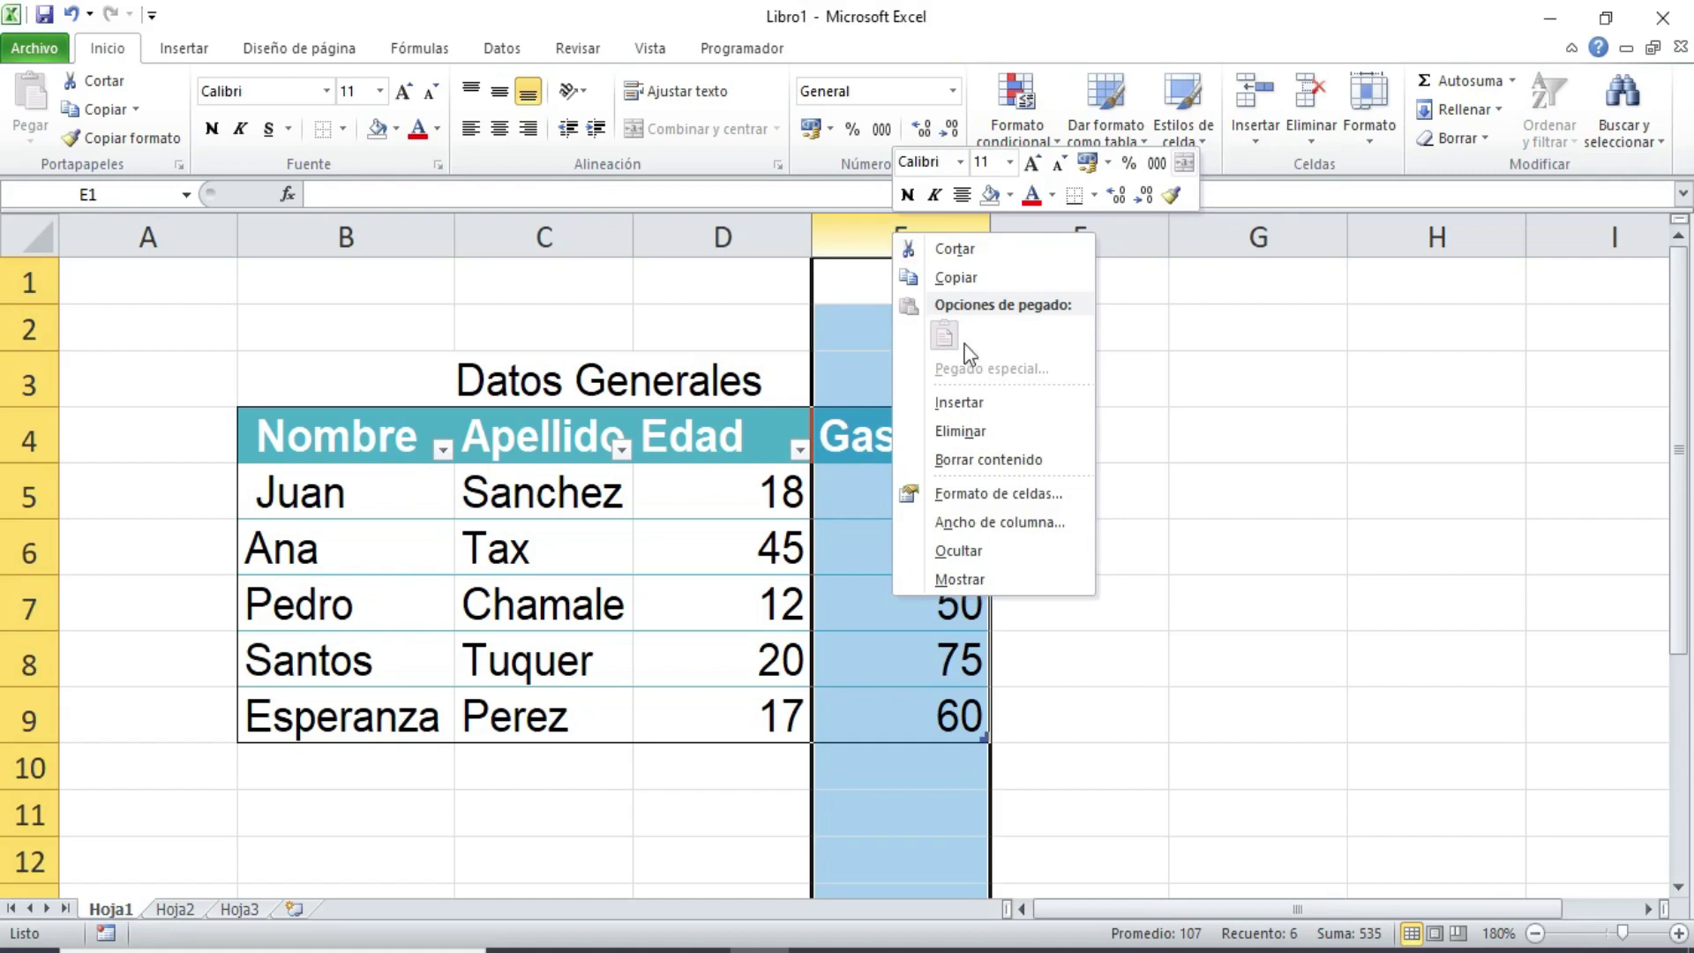
pyautogui.click(970, 402)
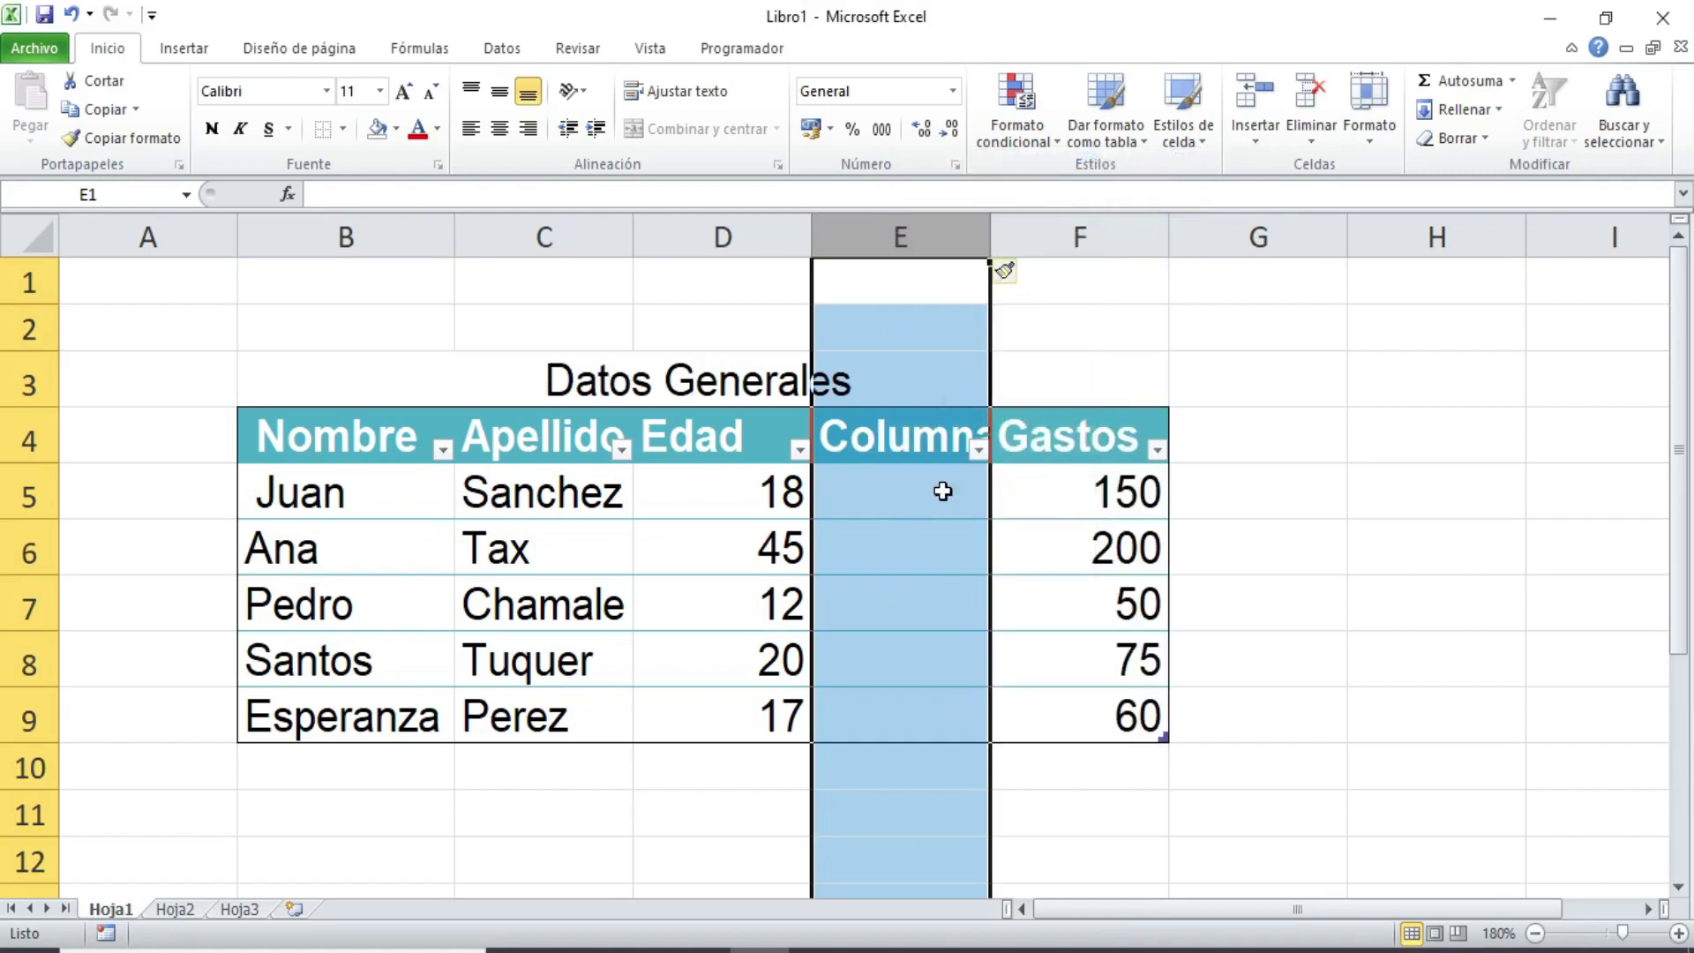
pyautogui.click(918, 526)
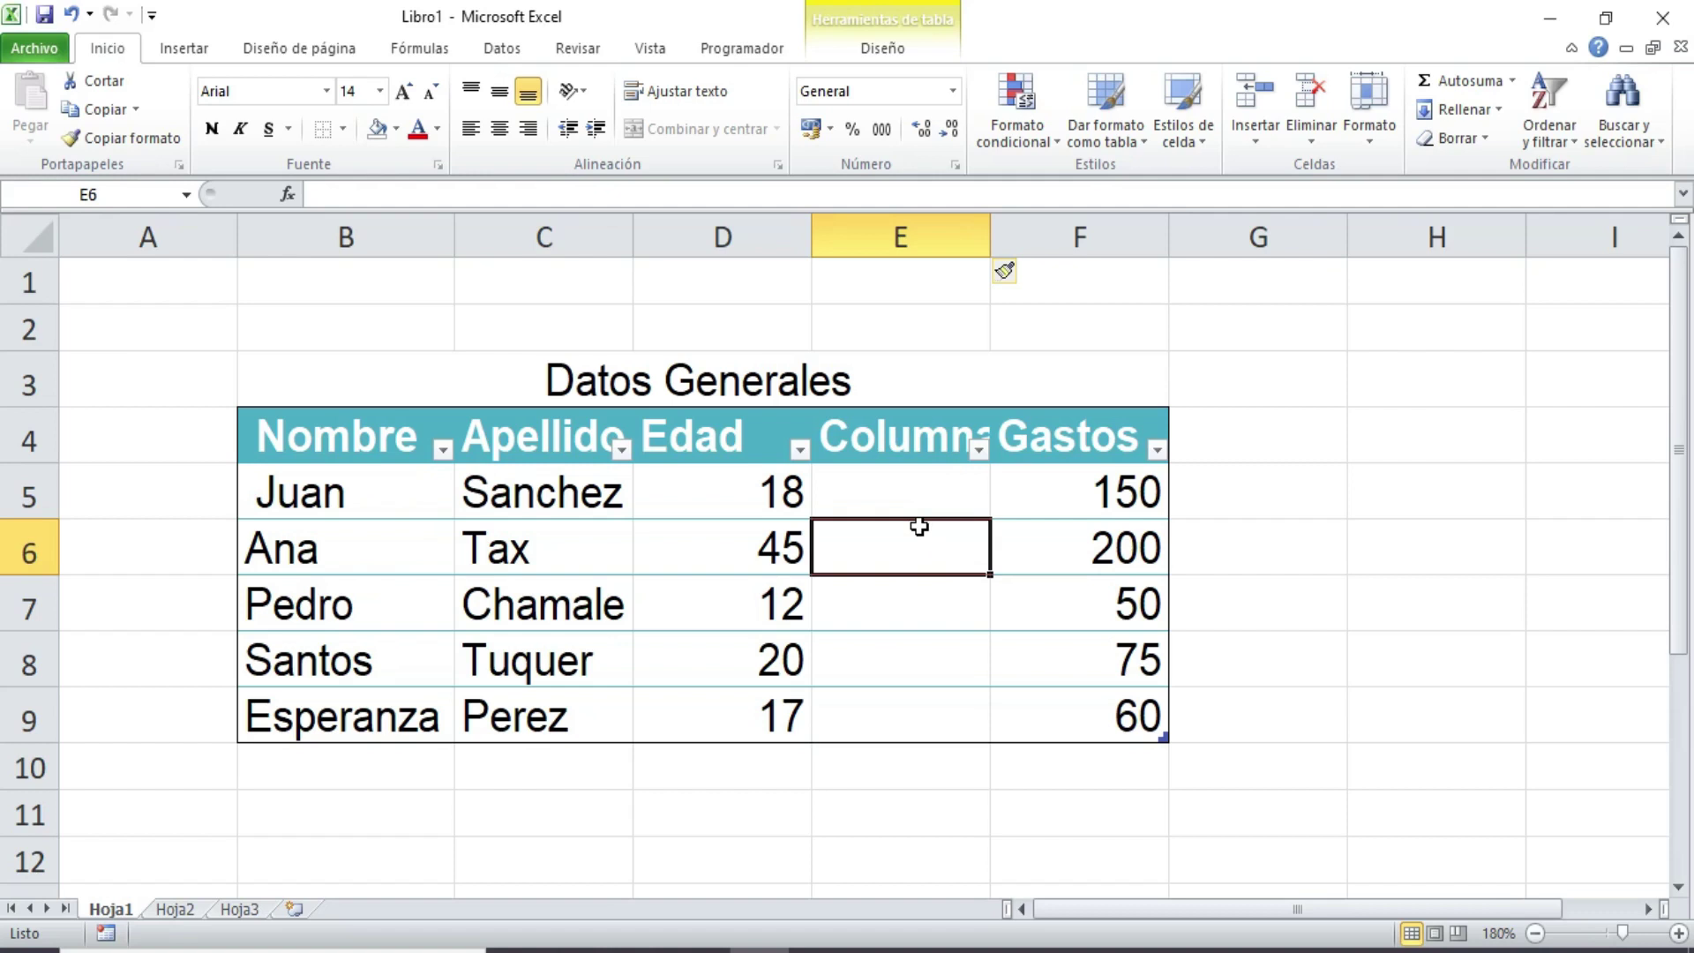
pyautogui.hotkey('ctrl', 'z')
# - Insert a table column, Columna1, to the left of Gastos
pyautogui.click(918, 526)
pyautogui.moveTo(922, 438); pyautogui.dragTo(915, 706)
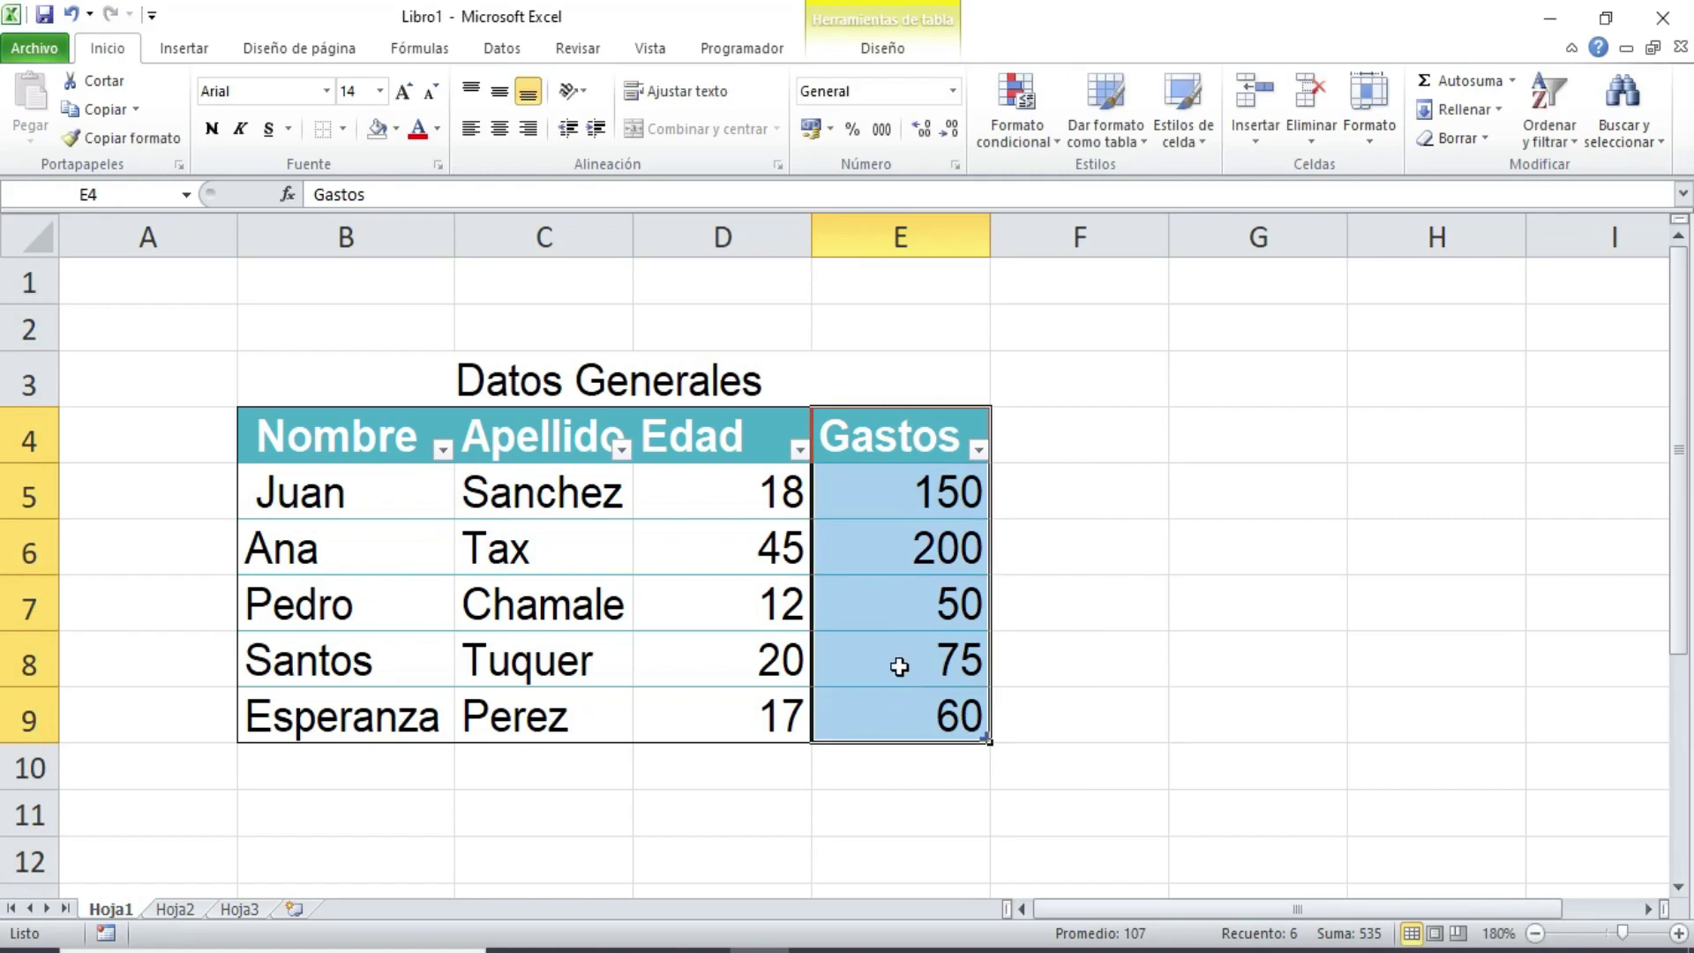
pyautogui.rightClick(898, 665)
pyautogui.click(993, 355)
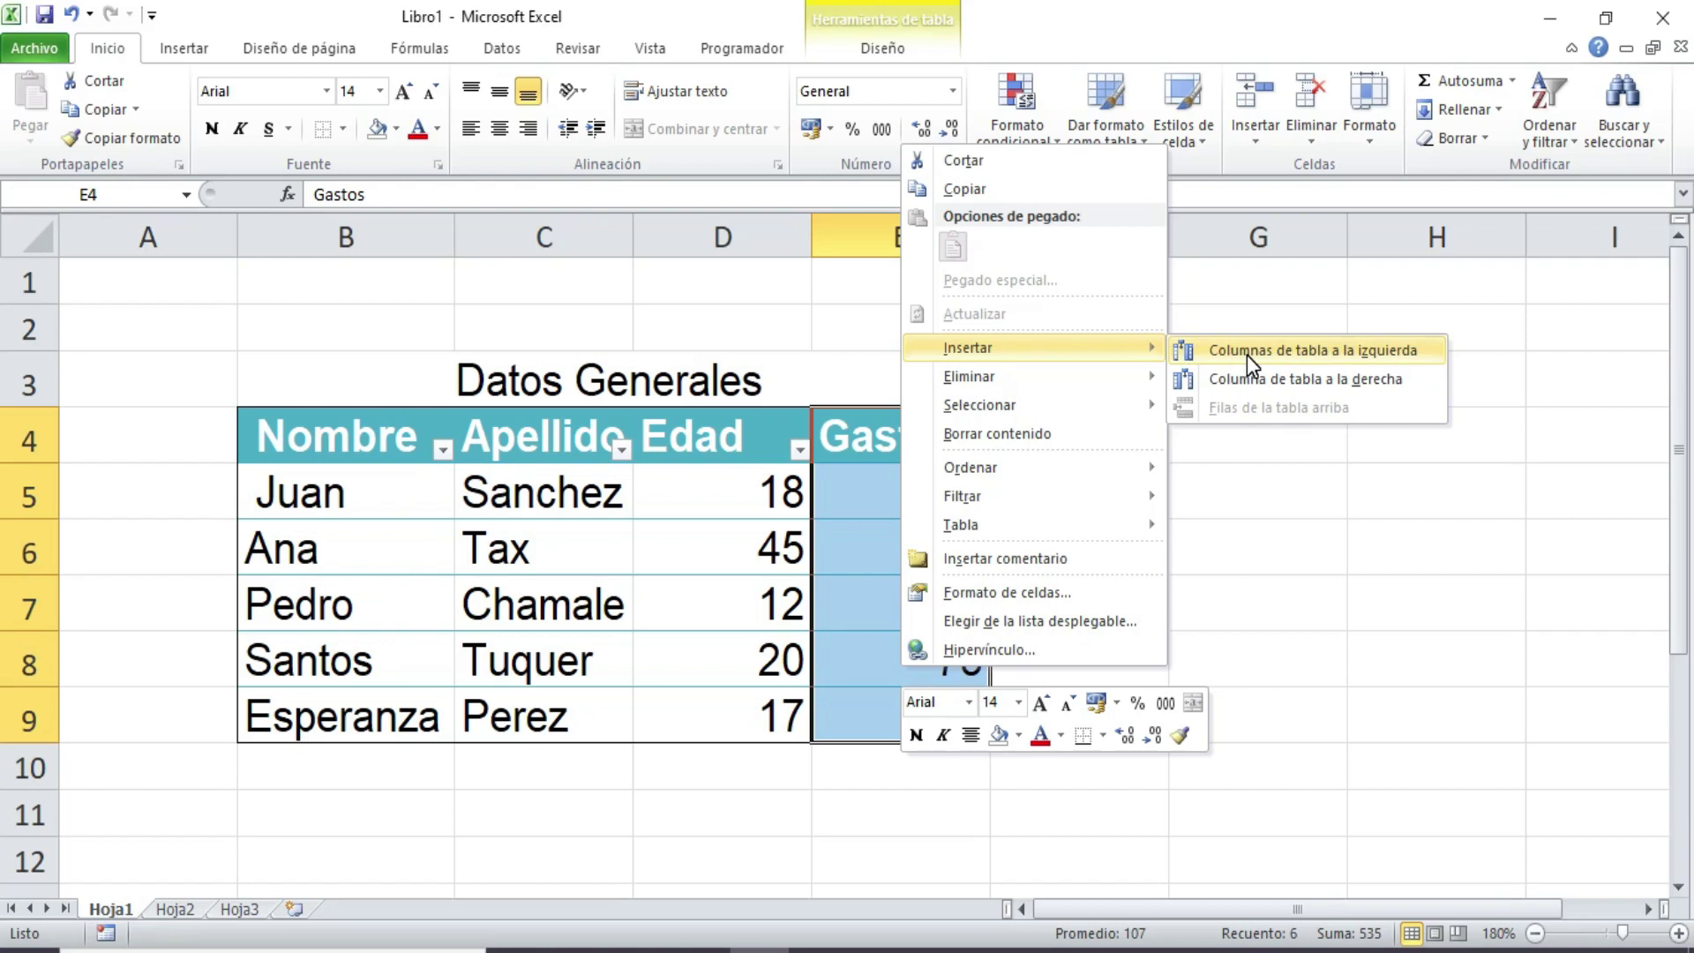
pyautogui.click(1247, 351)
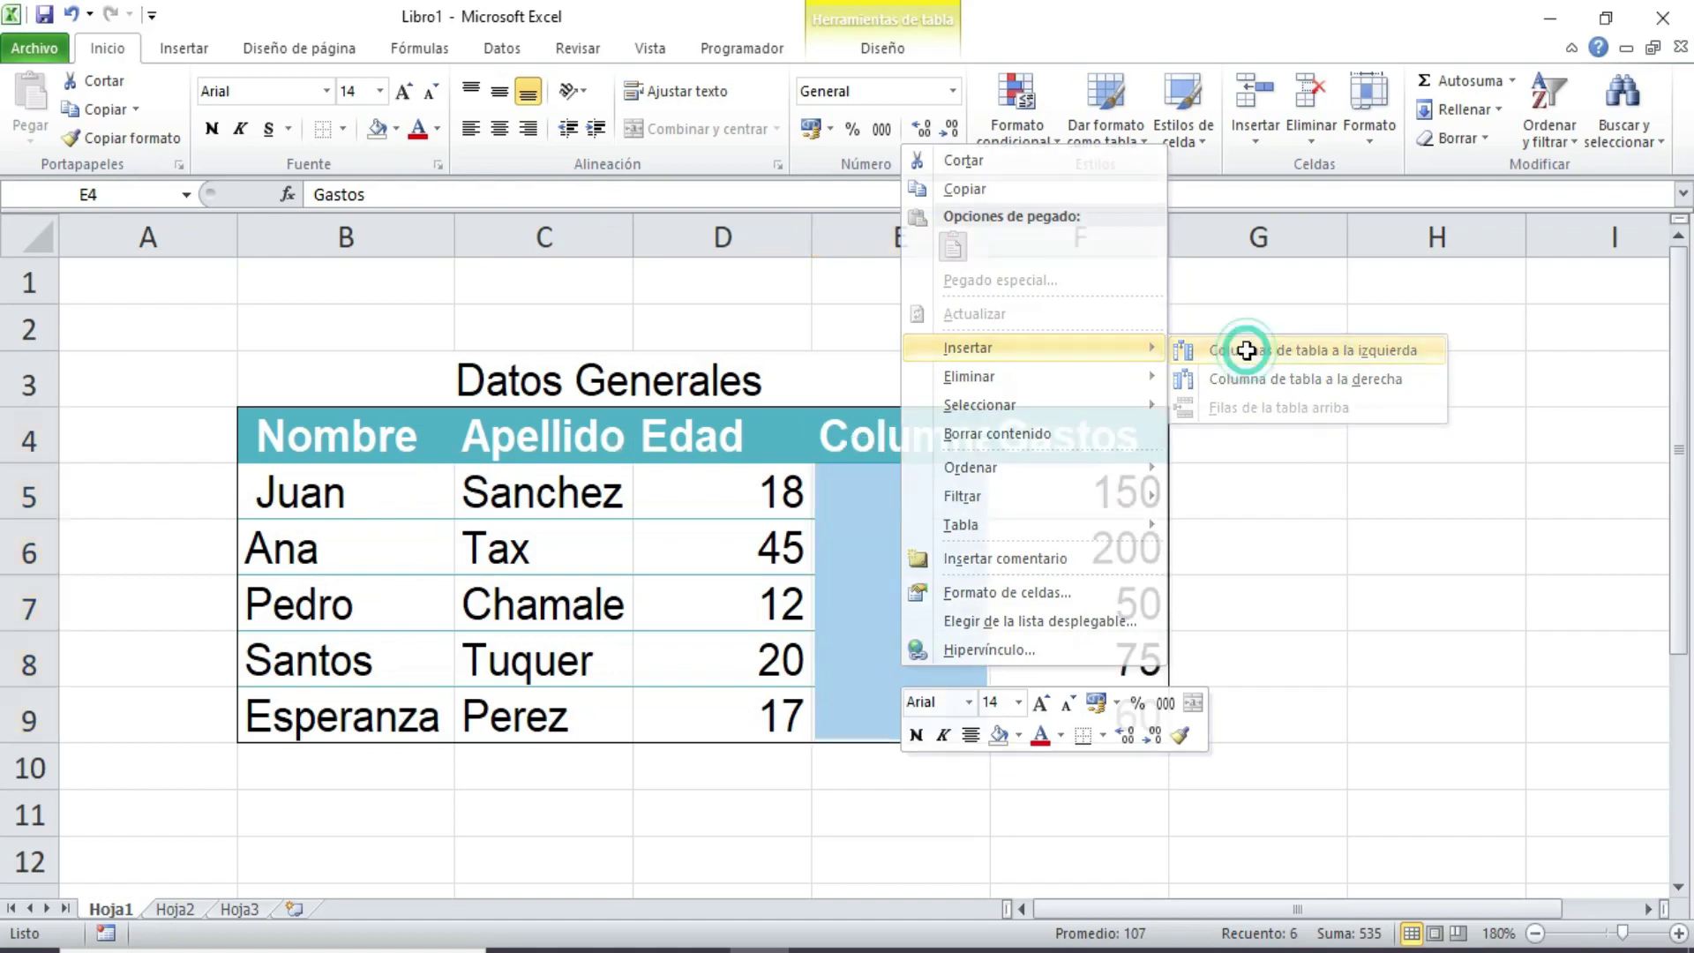
pyautogui.click(975, 552)
pyautogui.click(933, 491)
pyautogui.click(927, 609)
pyautogui.click(923, 721)
pyautogui.click(917, 558)
pyautogui.click(908, 439)
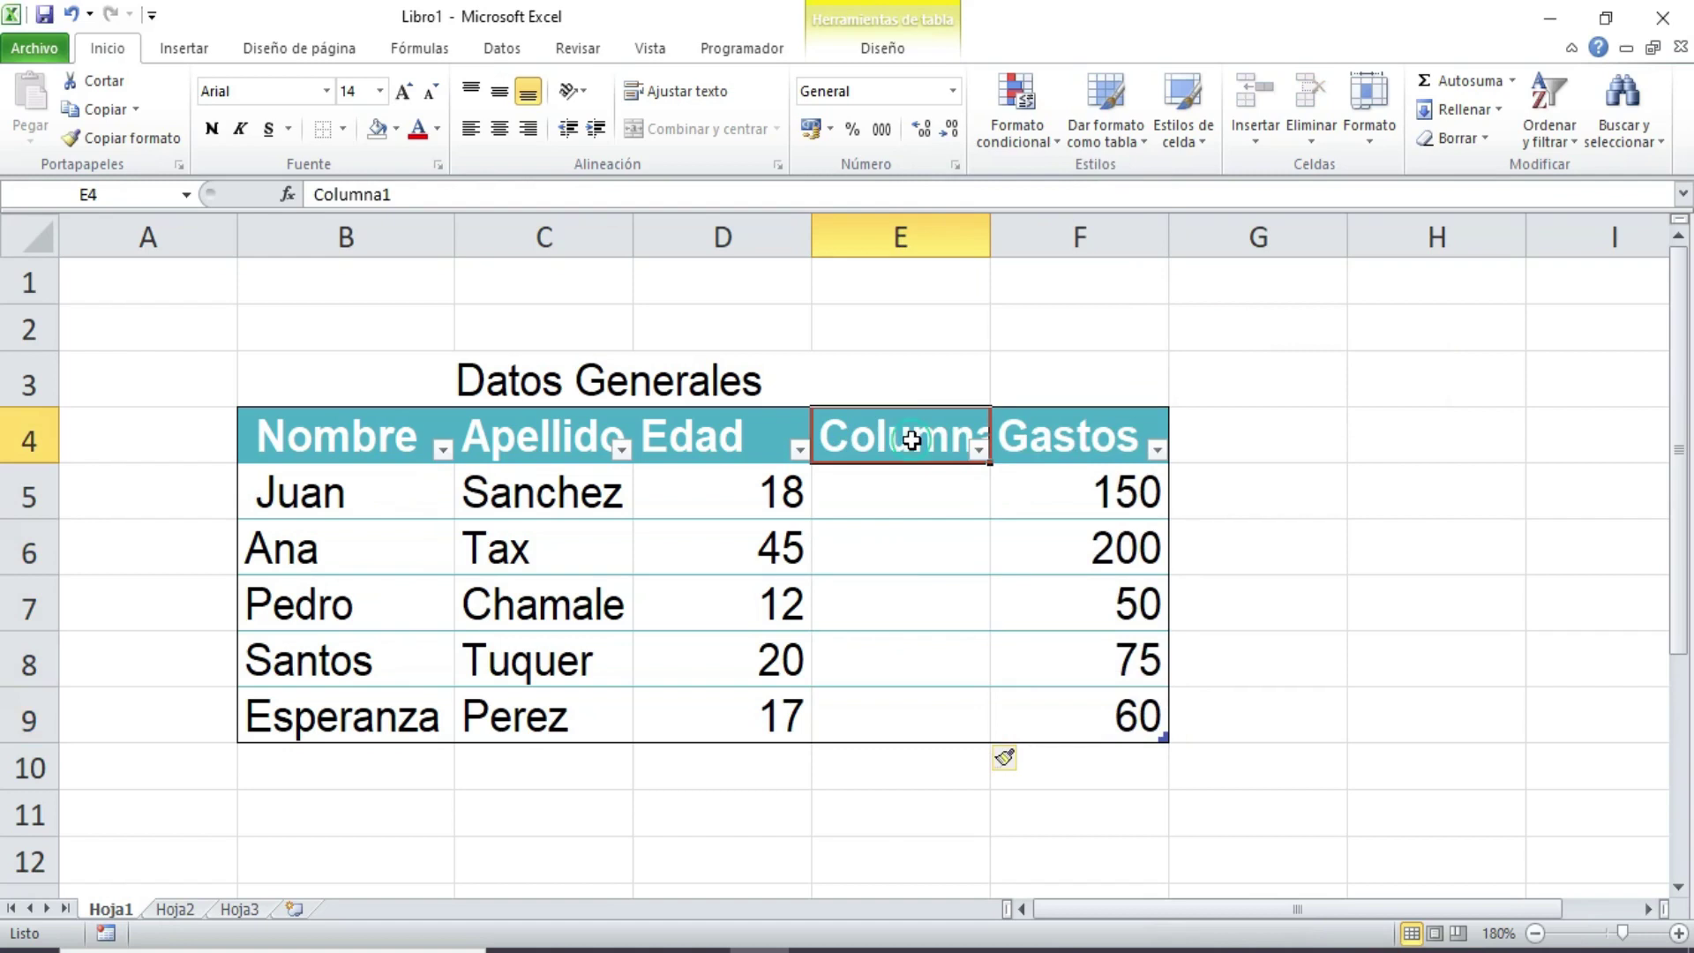
# - Head the new column Altura and enter heights 150, 145, 180, 130 and 150
pyautogui.press('BackSpace')
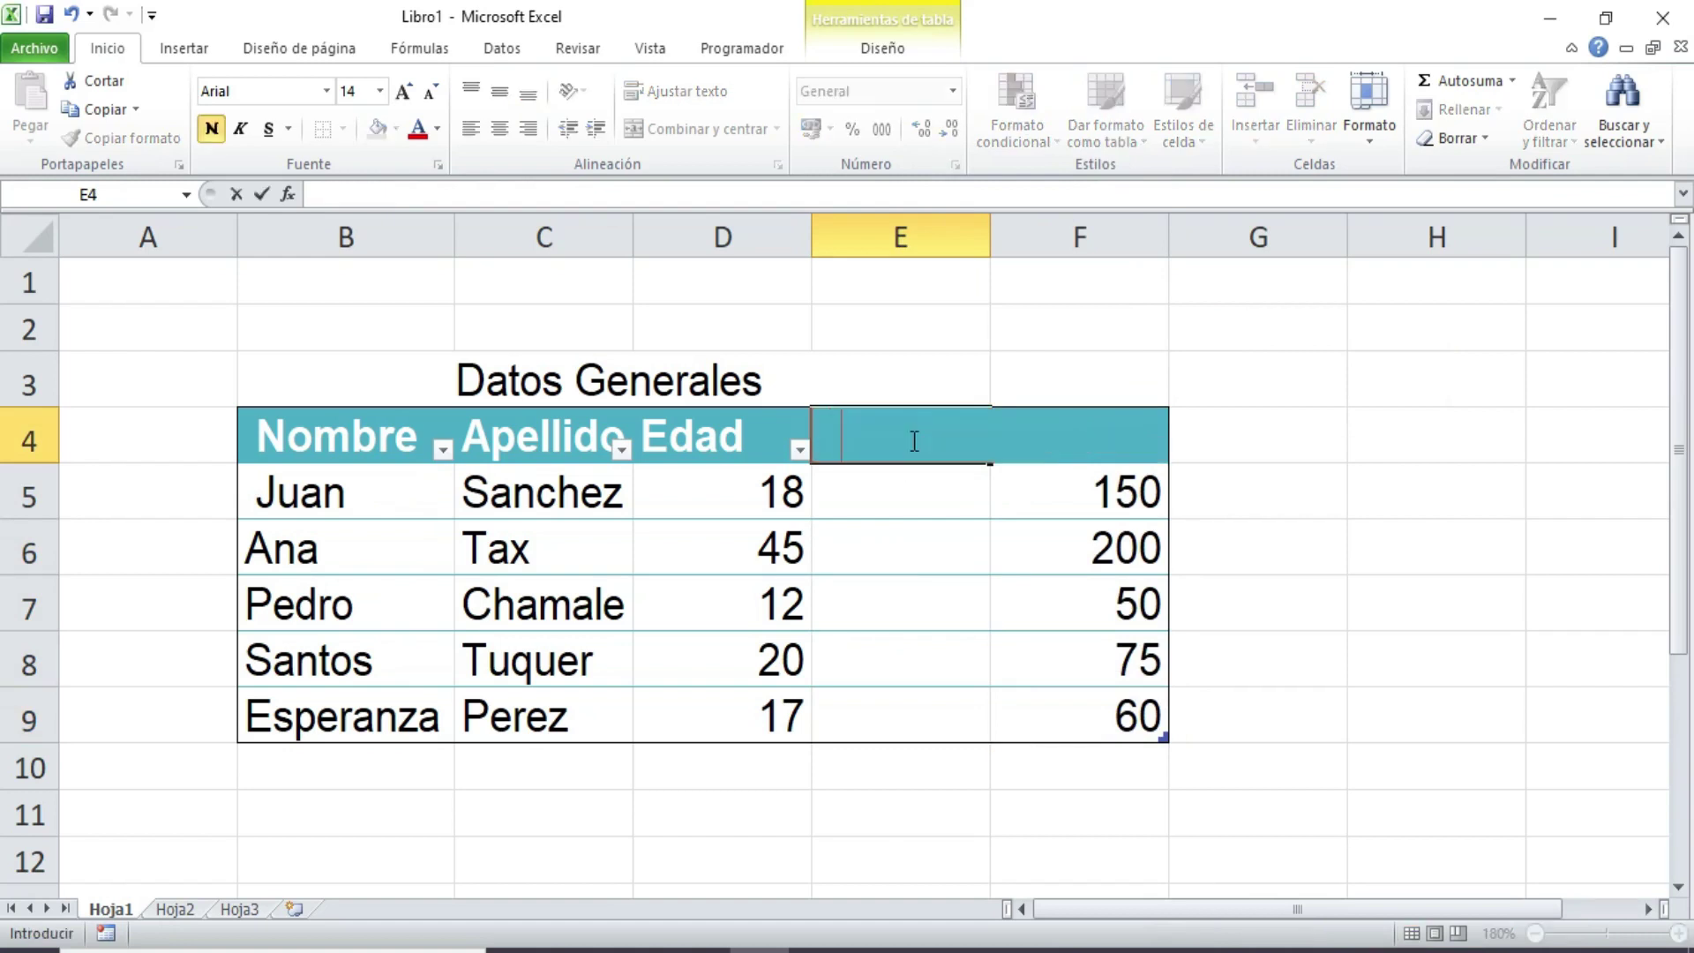
pyautogui.write('Altura')
pyautogui.press('Return')
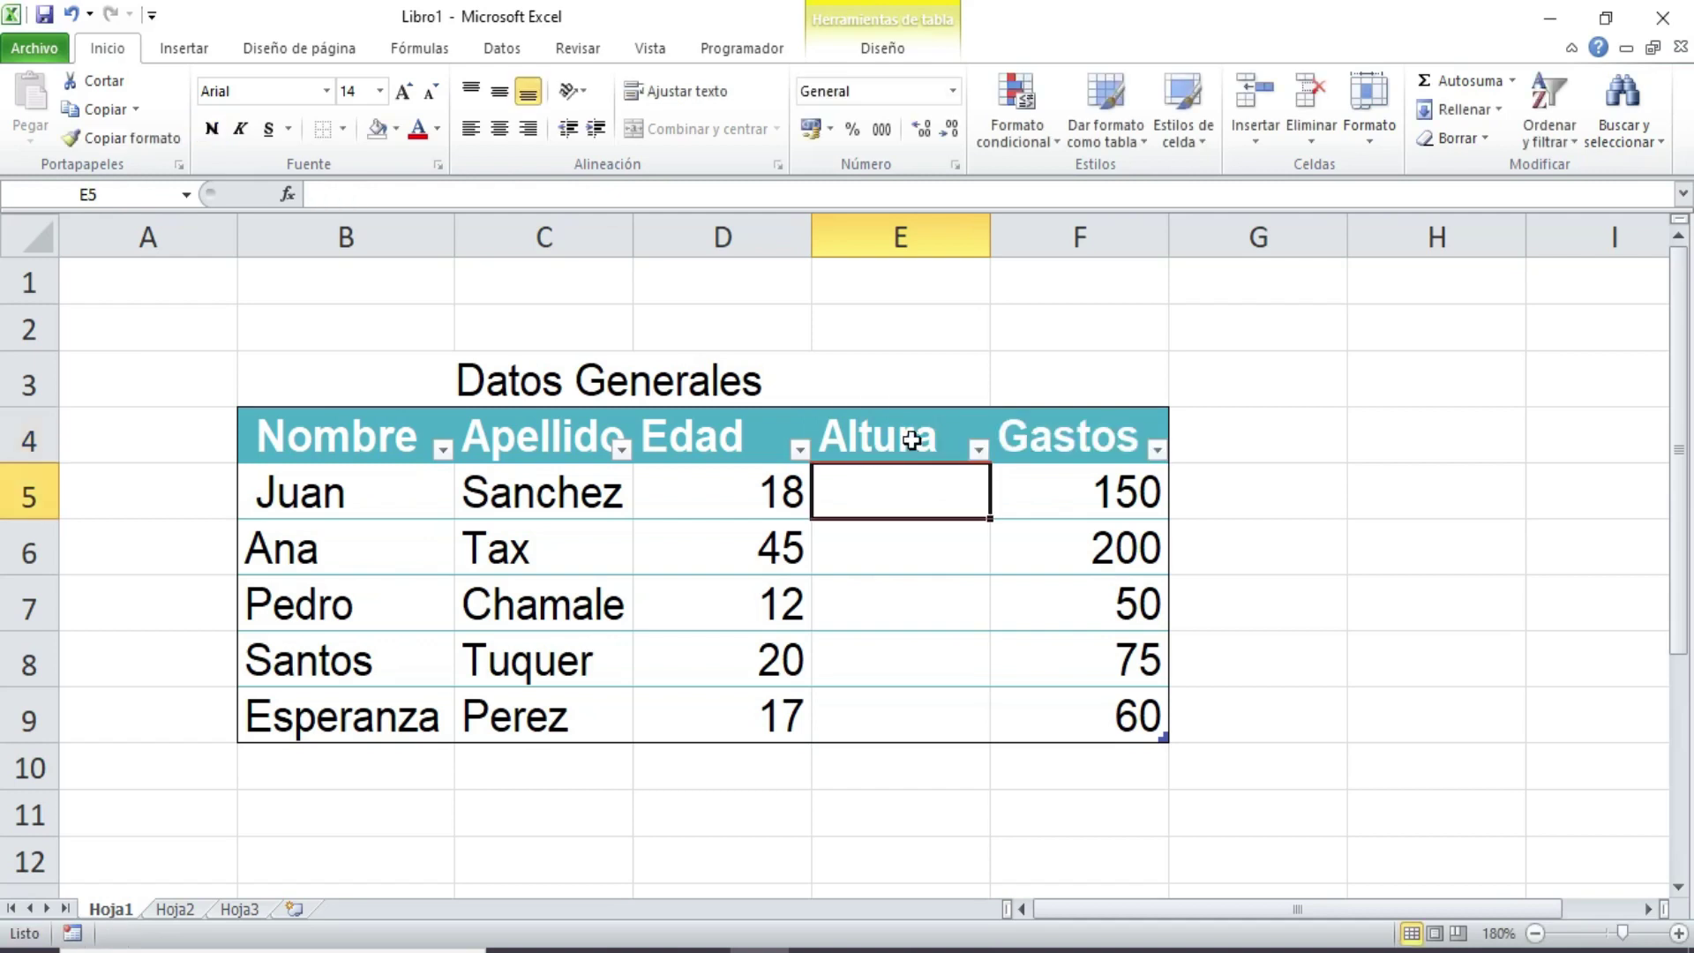
pyautogui.write('150')
pyautogui.press('Return')
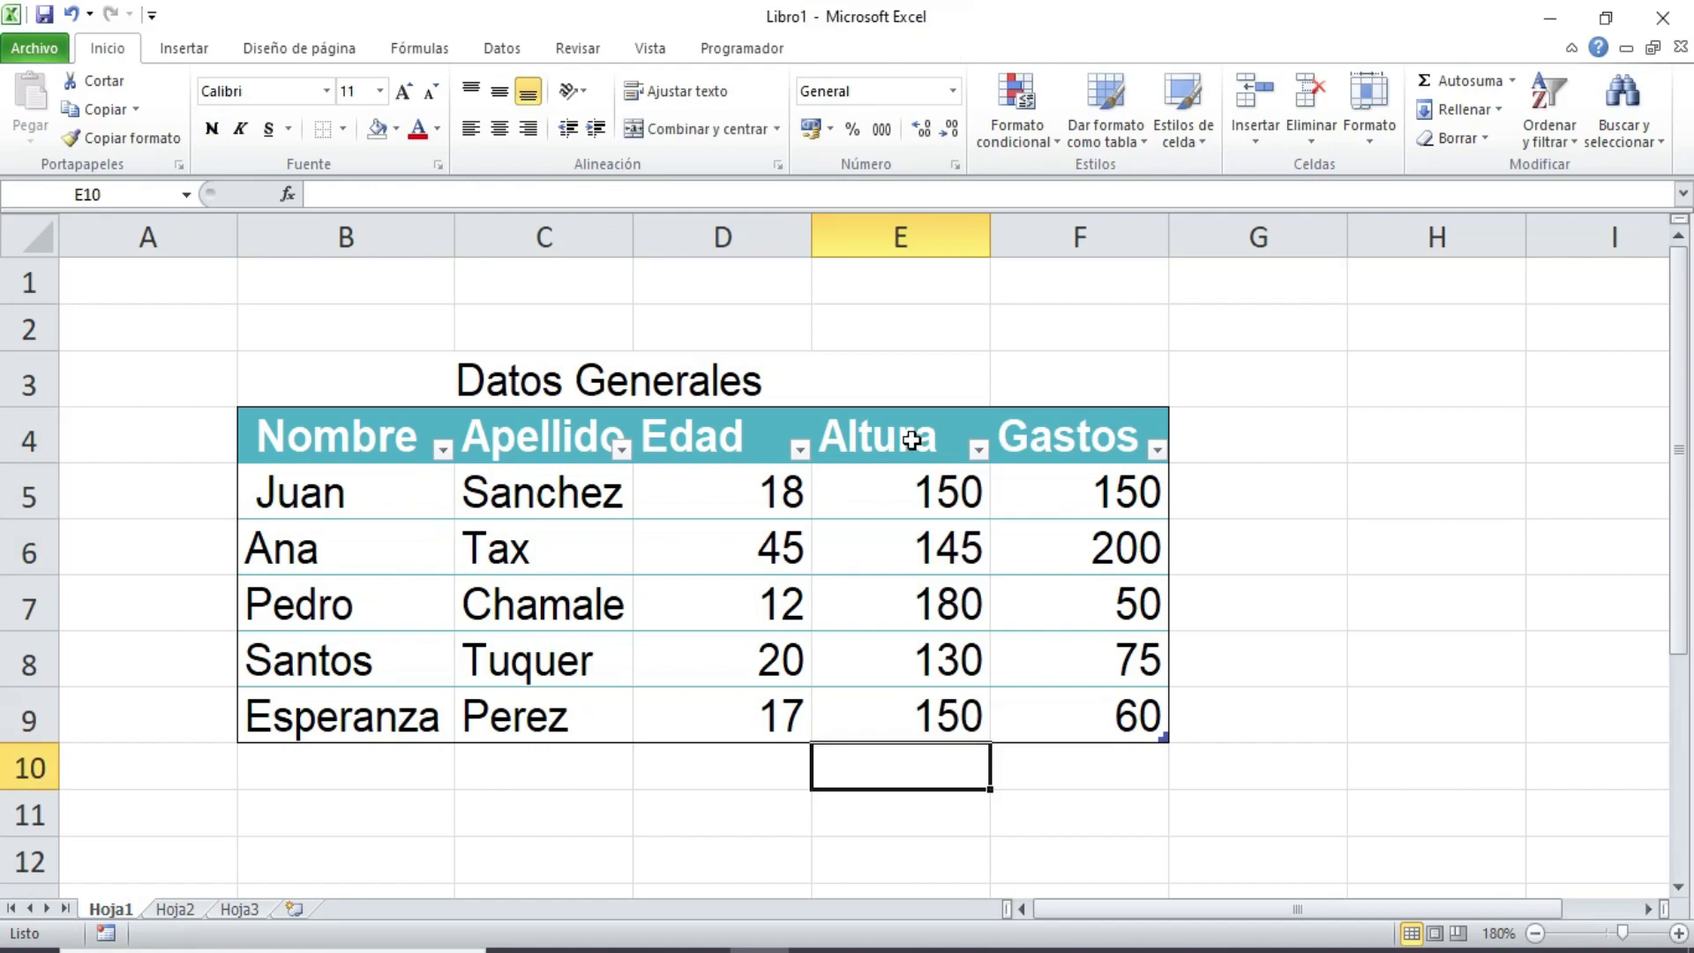
pyautogui.press('Up')
pyautogui.press('Up')
pyautogui.press('Up')
pyautogui.press('Up')
pyautogui.press('Up')
pyautogui.press('Down')
pyautogui.press('Down')
pyautogui.press('Down')
pyautogui.press('Down')
pyautogui.press('Up')
pyautogui.press('Up')
pyautogui.press('Up')
pyautogui.press('Up')
pyautogui.press('Up')
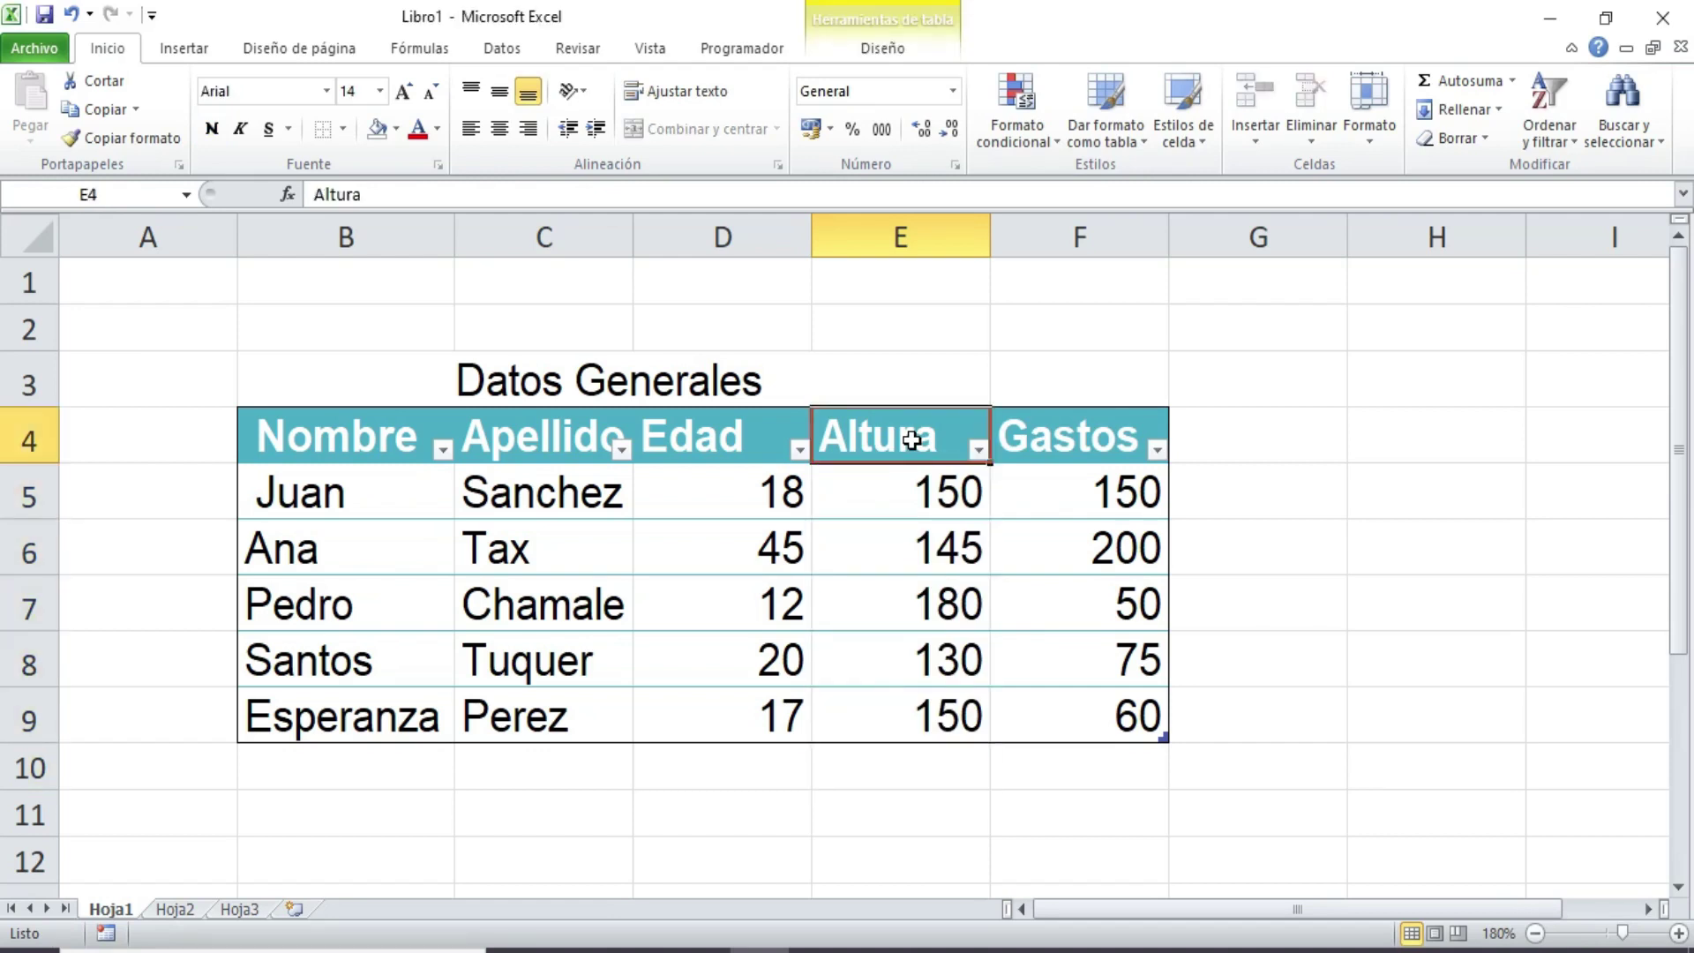
pyautogui.press('Up')
pyautogui.press('Down')
pyautogui.press('Down')
pyautogui.press('Down')
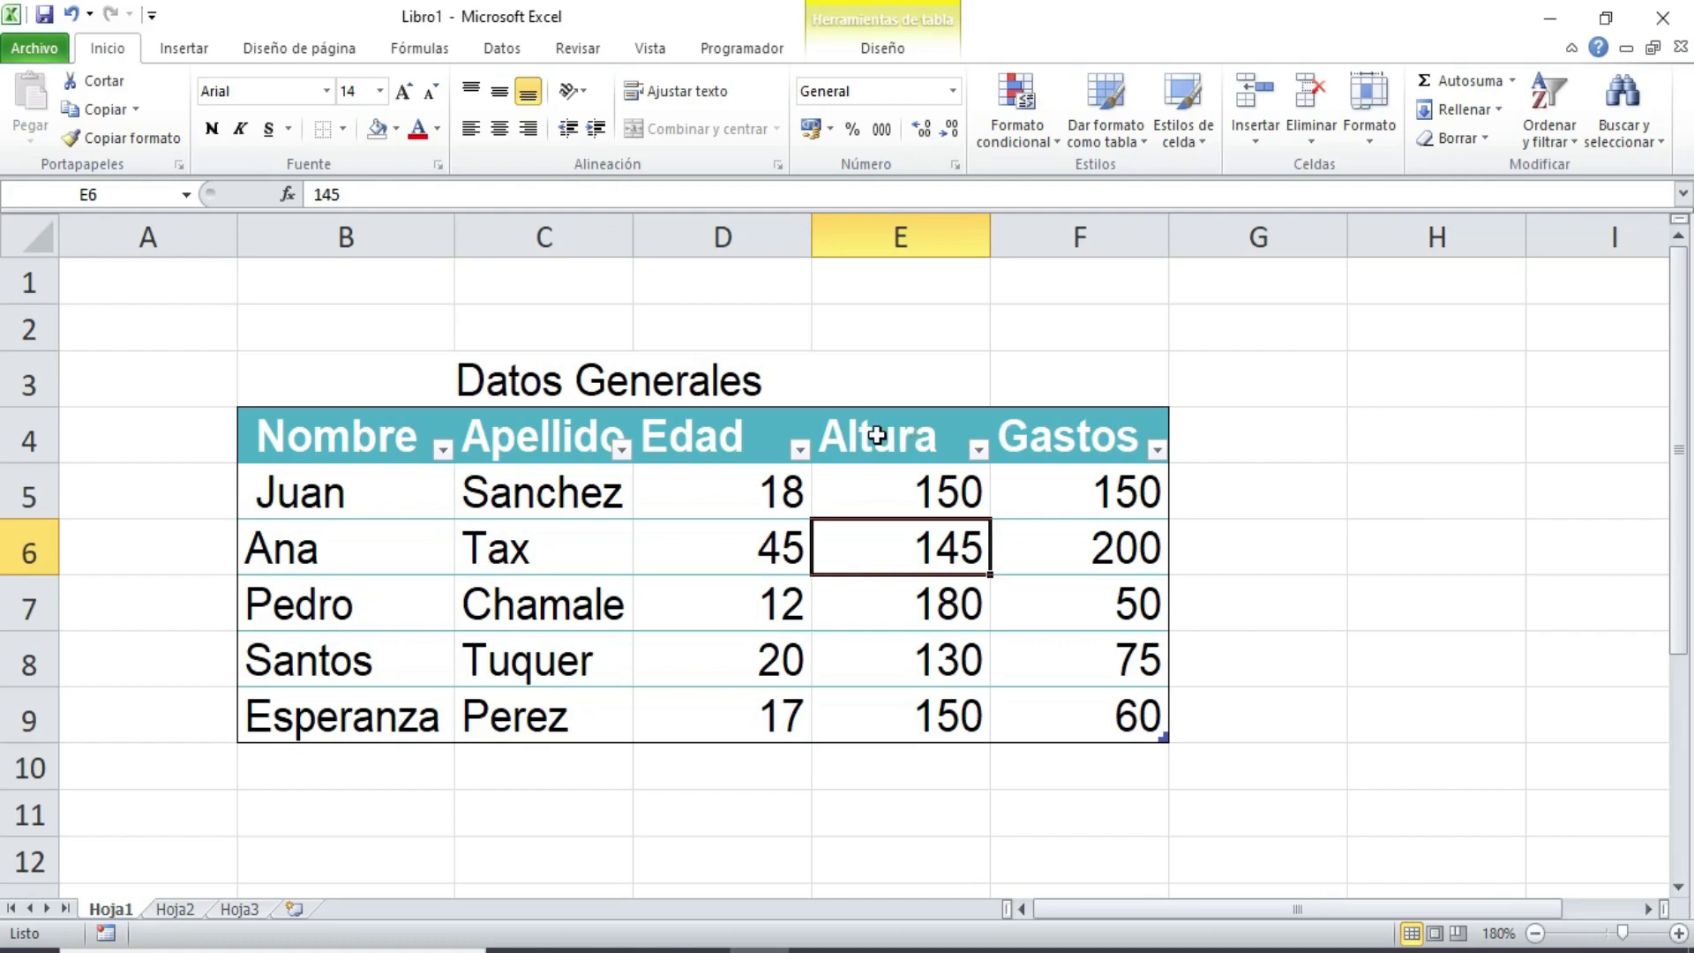
# - Rotate the Edad, Altura and Gastos headers to read upward vertically
pyautogui.click(878, 436)
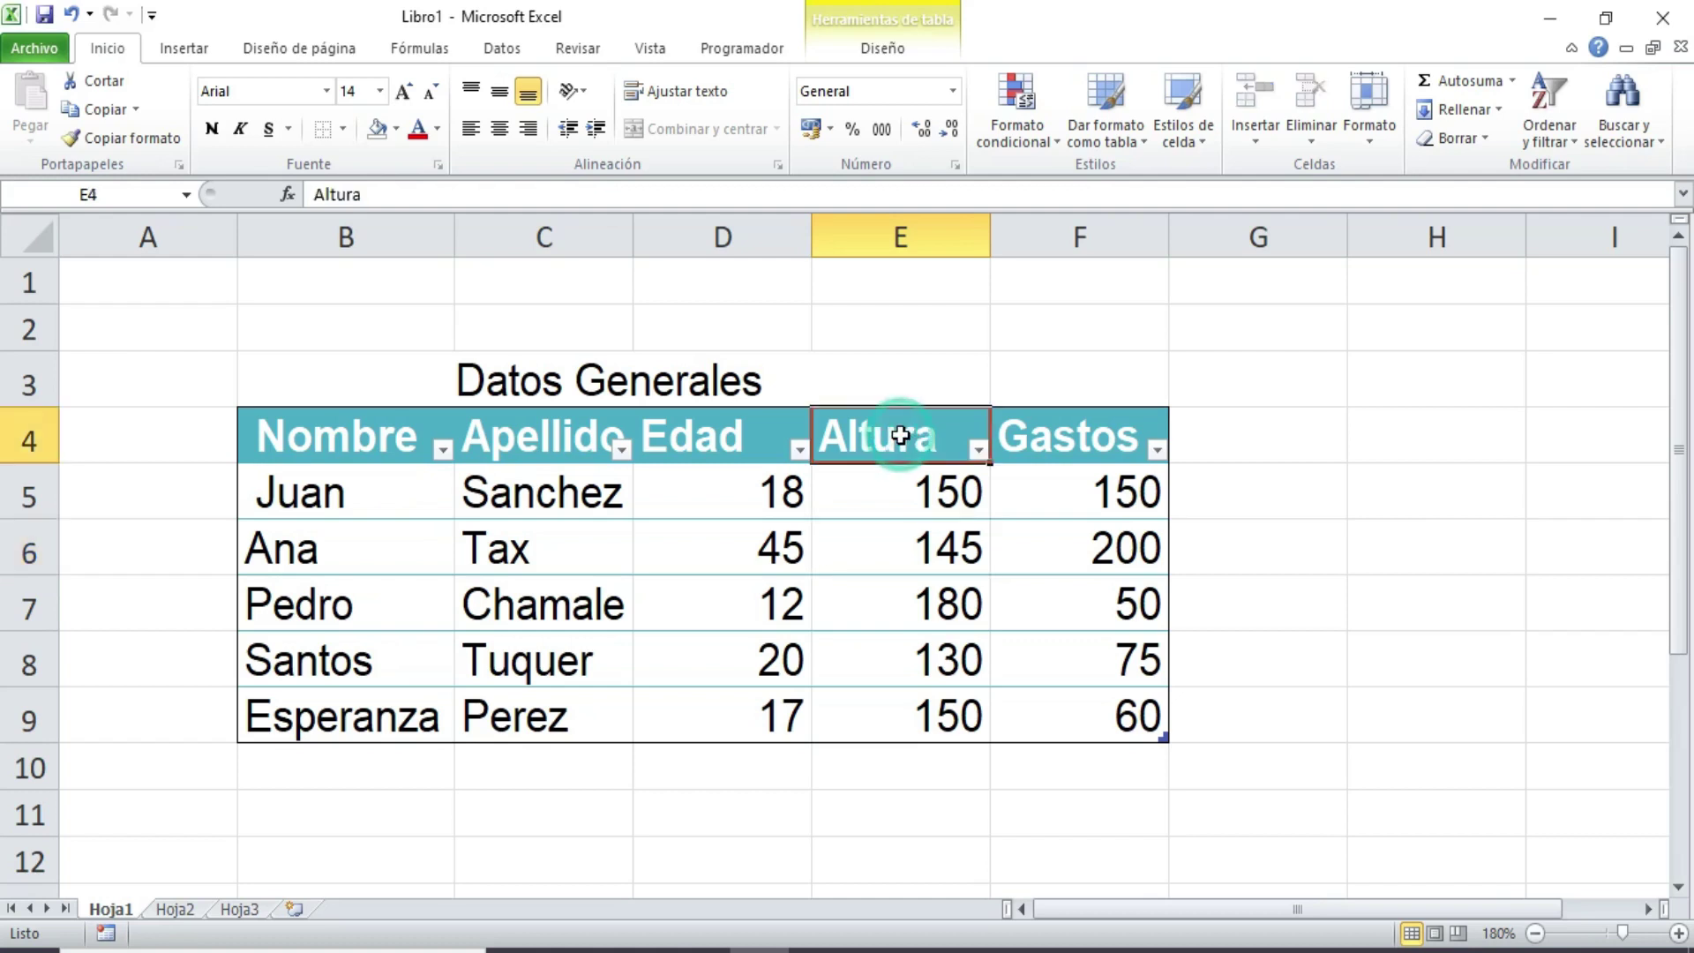
pyautogui.click(716, 439)
pyautogui.moveTo(715, 439); pyautogui.dragTo(1108, 445)
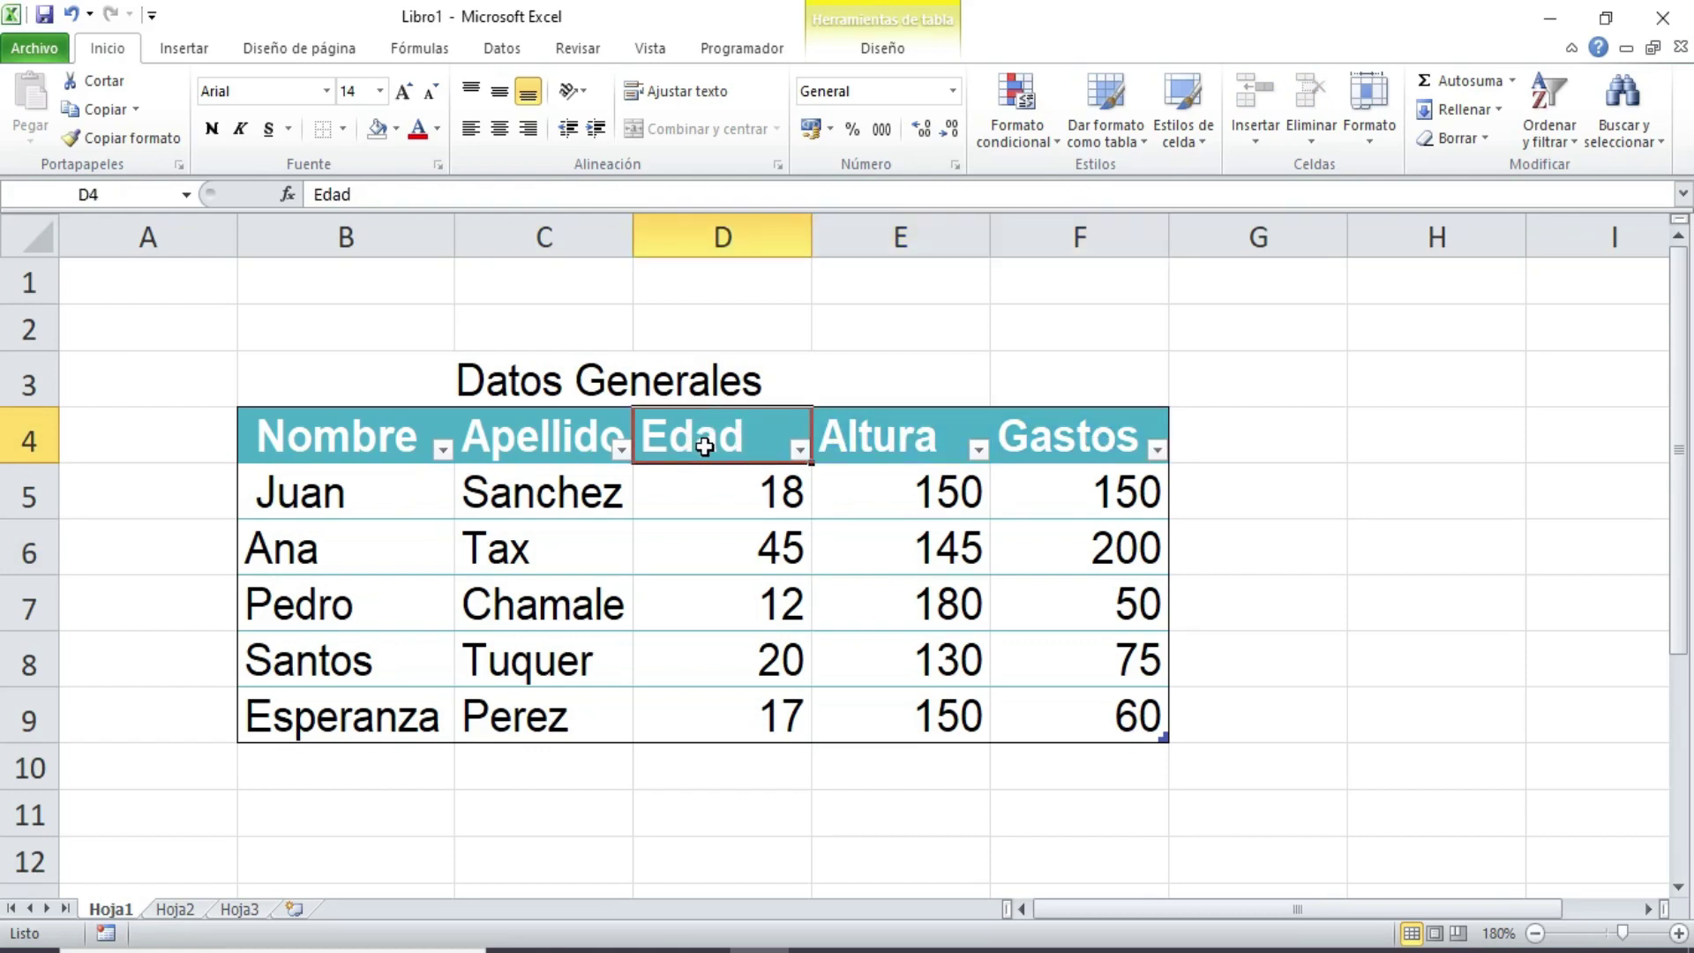
pyautogui.moveTo(715, 453); pyautogui.dragTo(1063, 444)
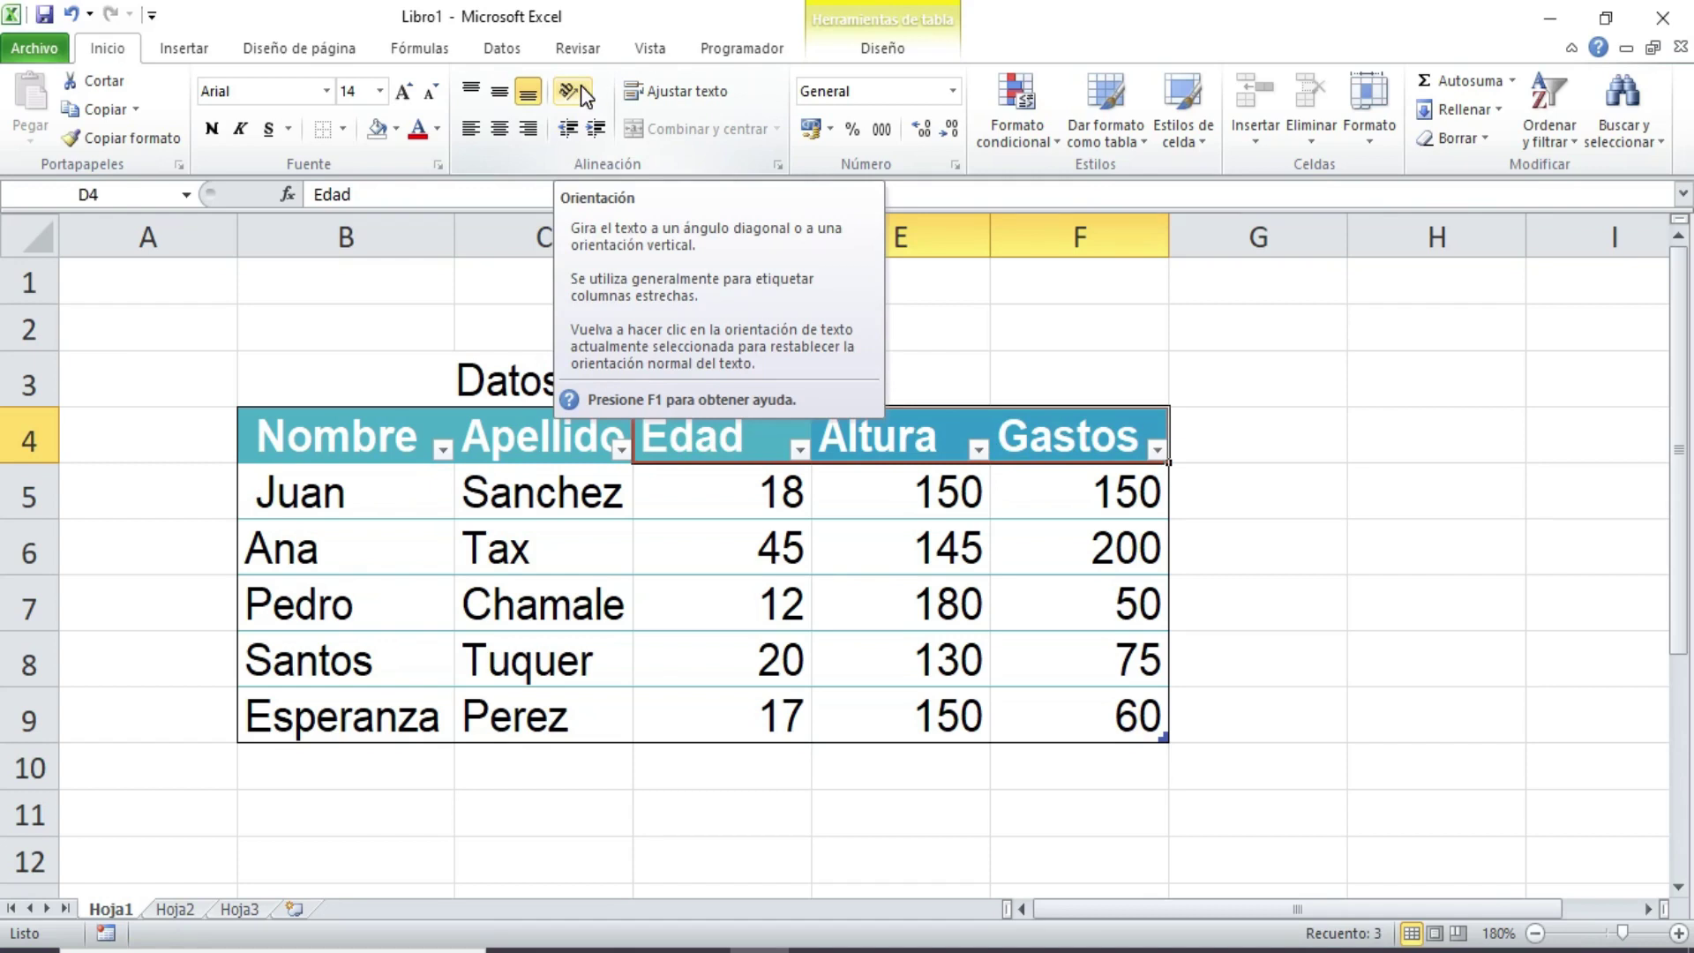
pyautogui.click(582, 89)
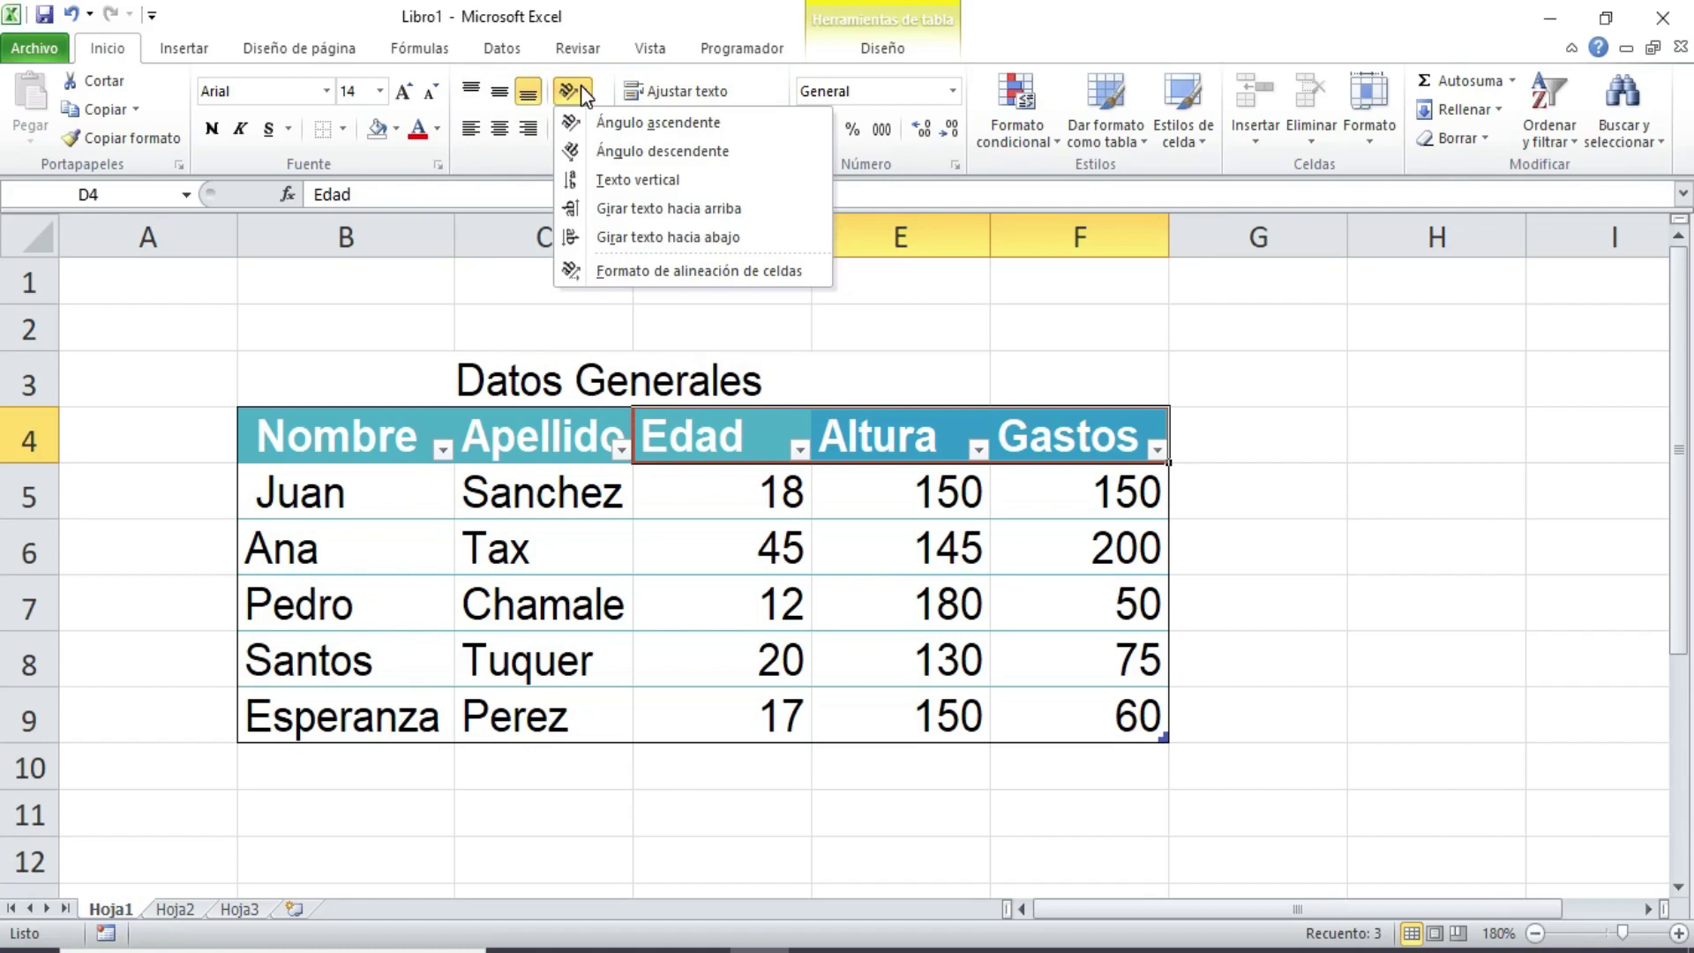
pyautogui.click(623, 123)
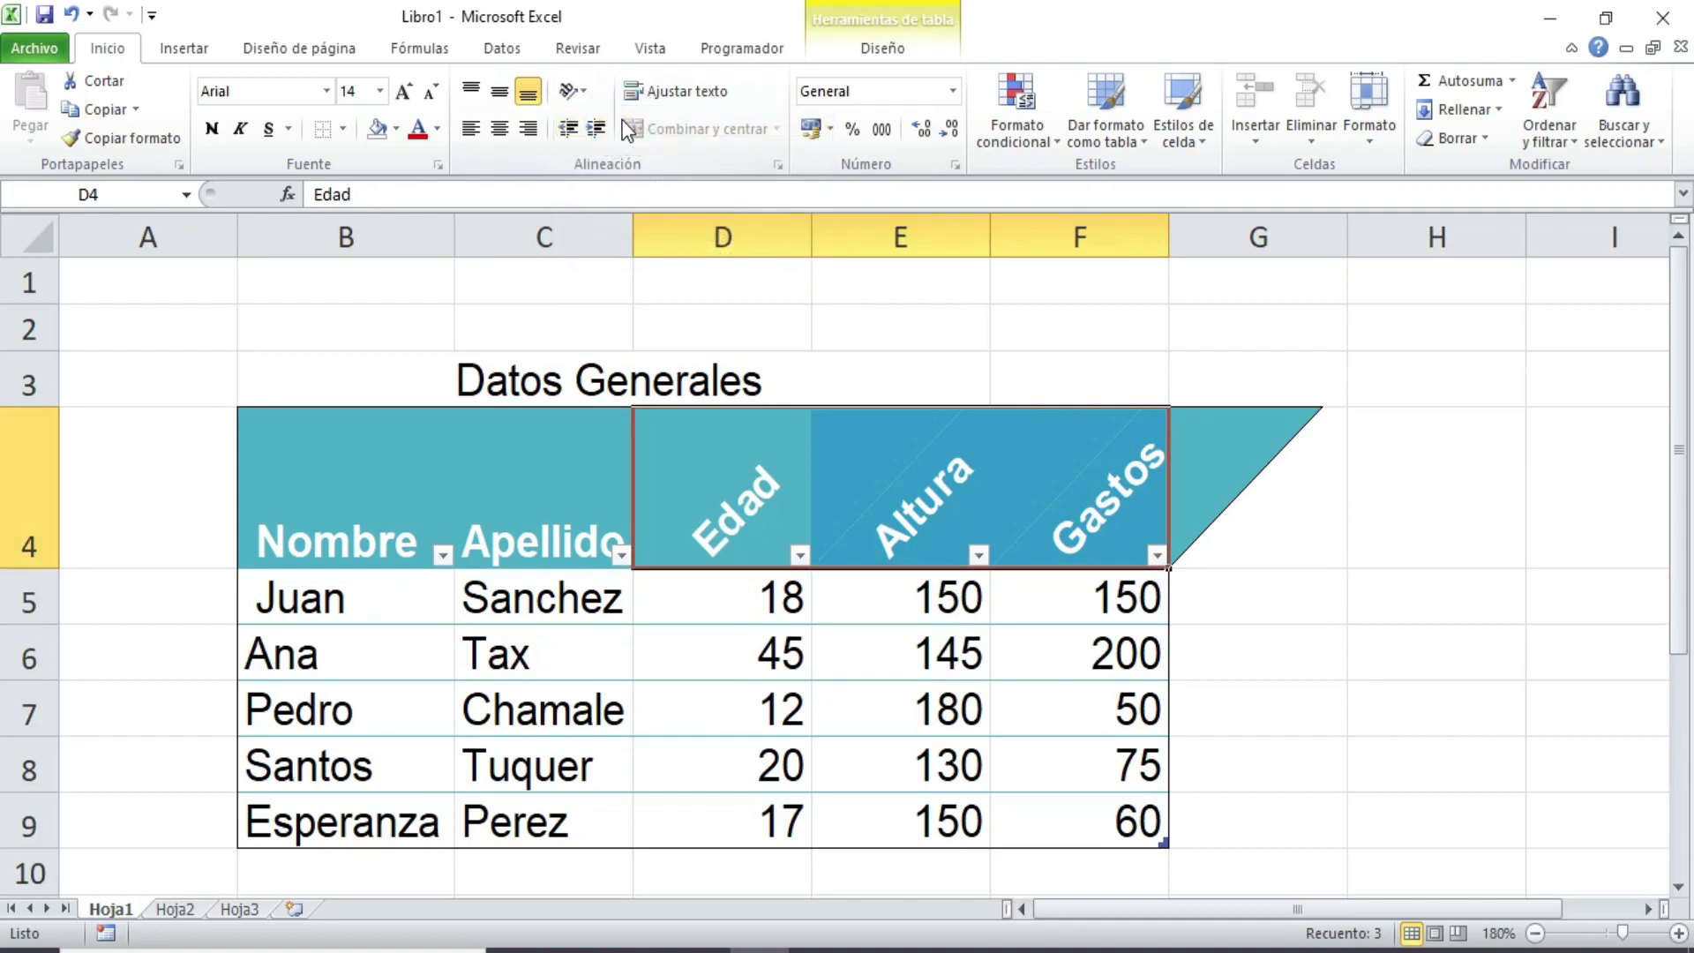
pyautogui.click(591, 87)
pyautogui.click(632, 210)
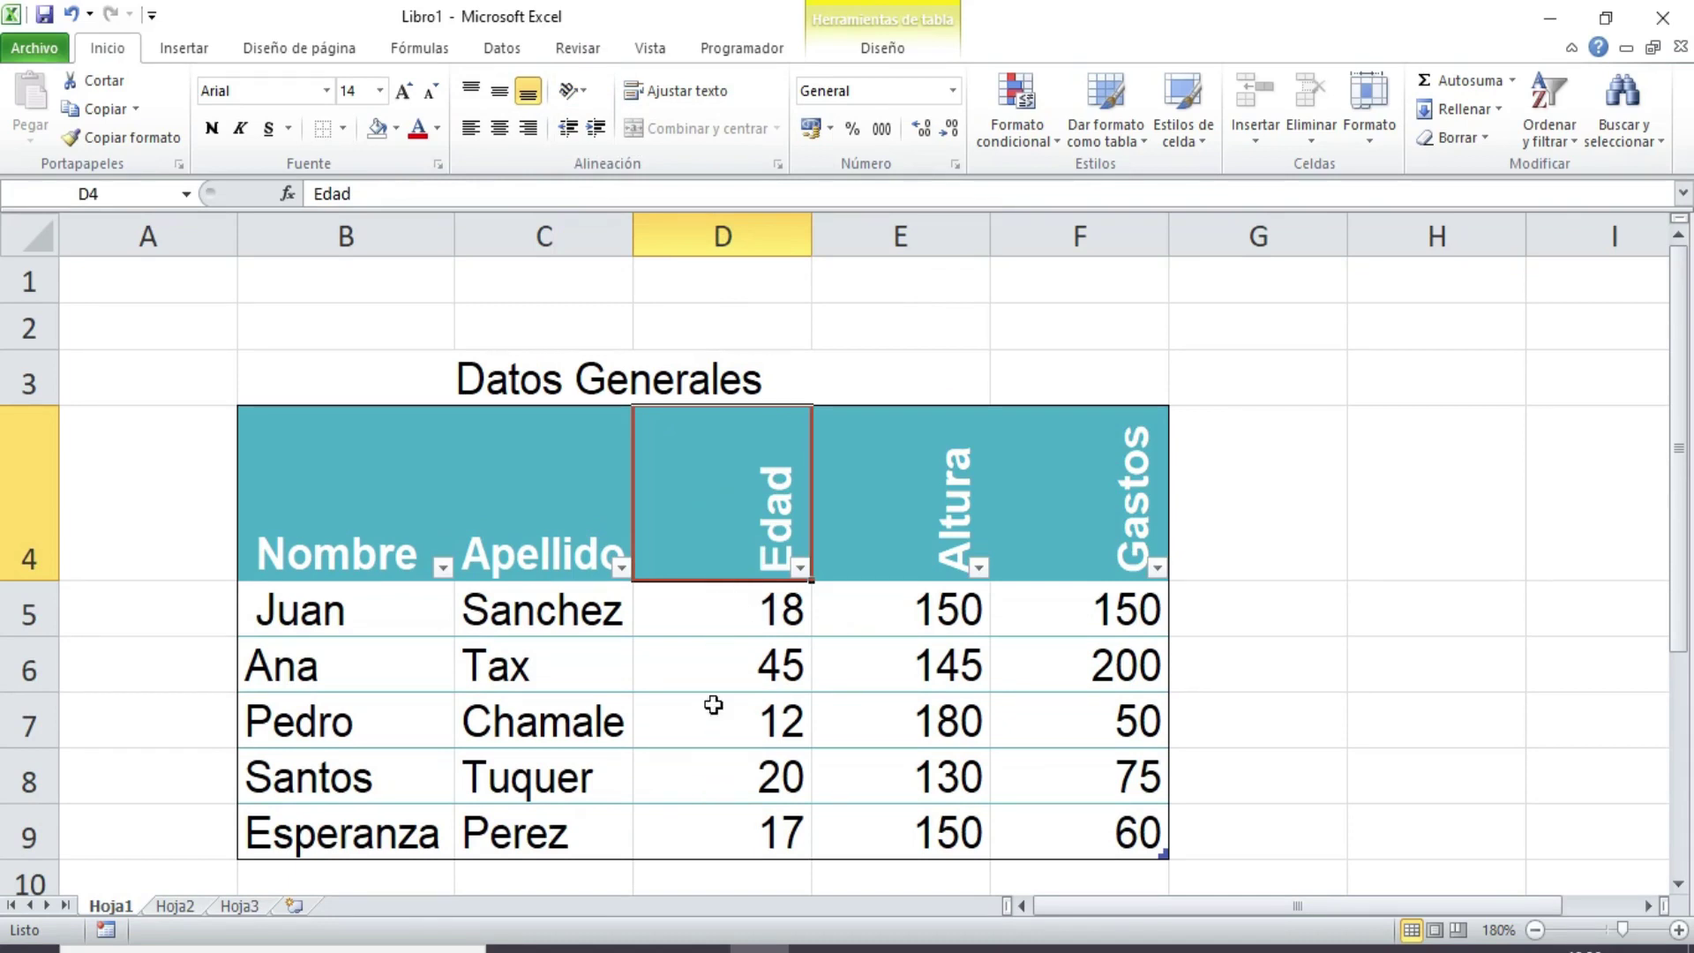
# - Auto-fit columns D, E and F to their contents
pyautogui.doubleClick(809, 224)
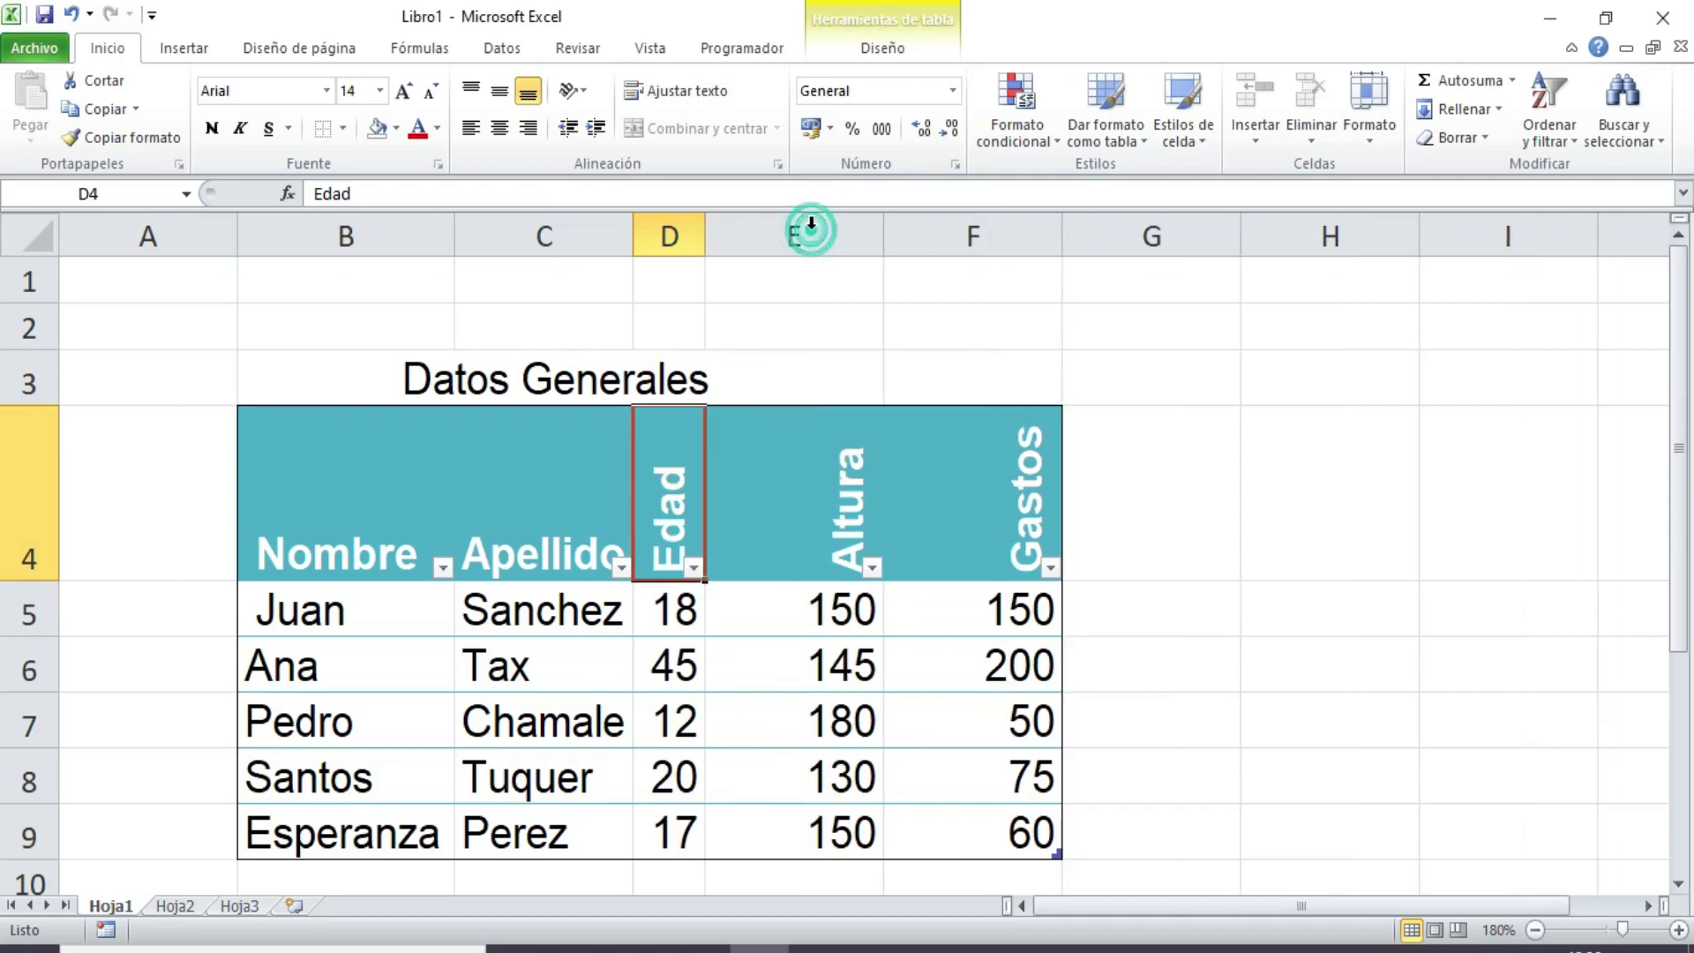
pyautogui.doubleClick(882, 232)
pyautogui.doubleClick(971, 232)
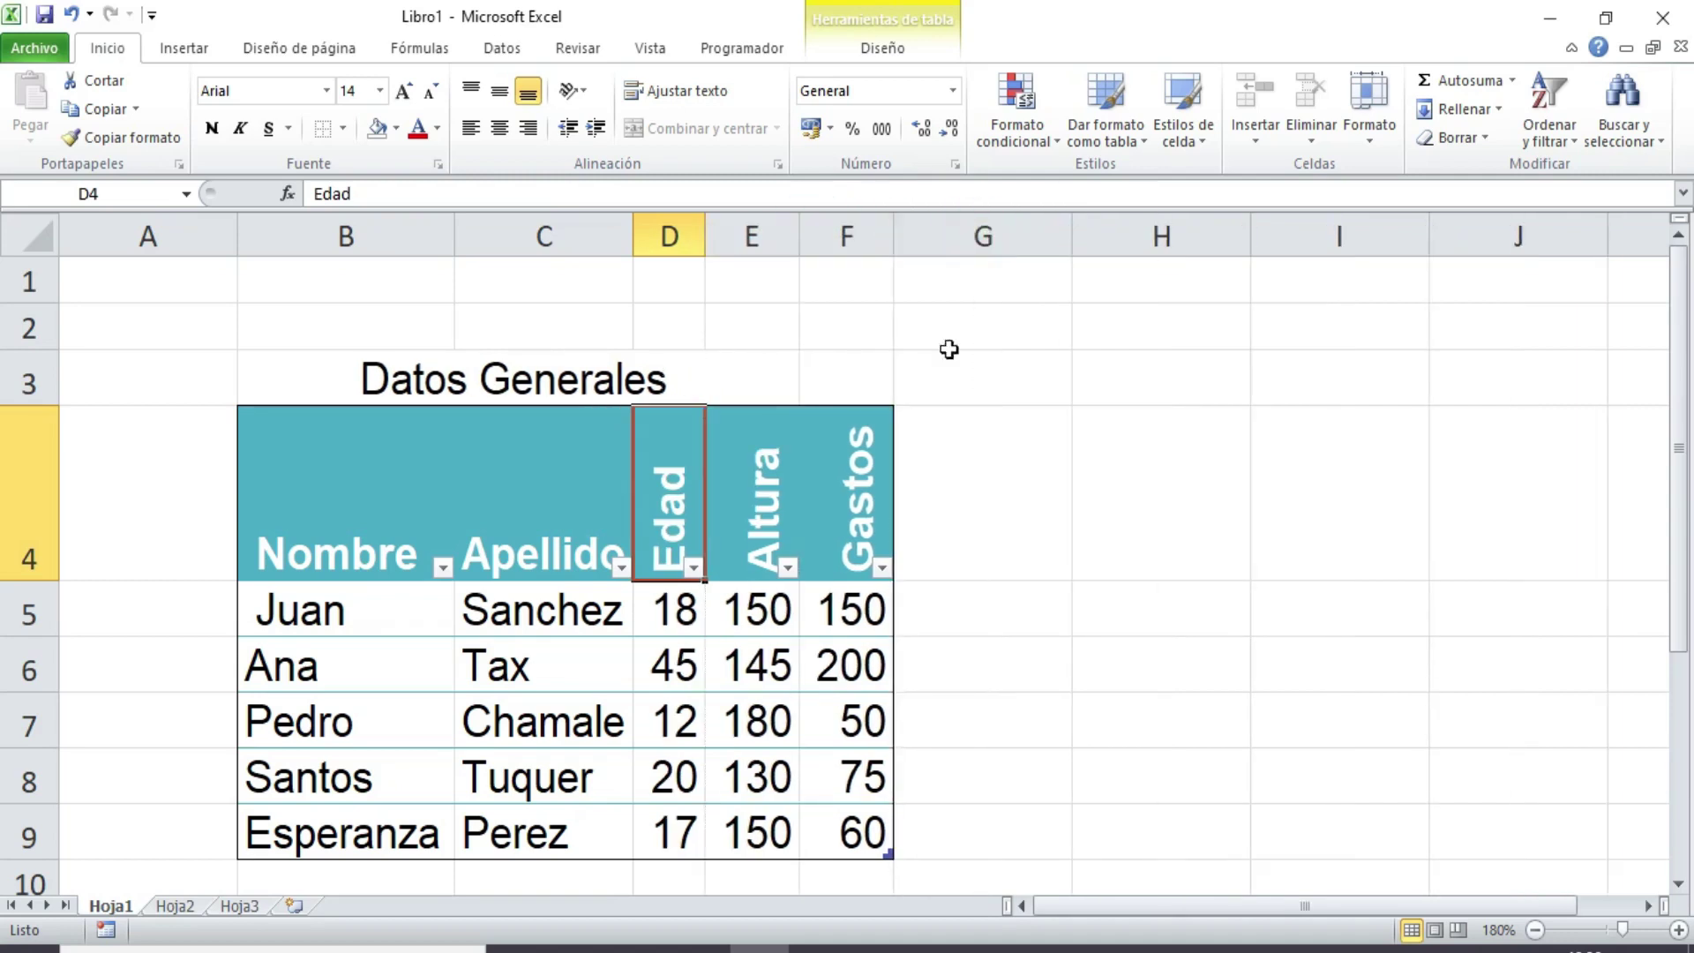
pyautogui.click(829, 781)
pyautogui.click(737, 810)
pyautogui.click(732, 666)
pyautogui.moveTo(325, 484)
pyautogui.mouseDown()
pyautogui.moveTo(854, 507)
pyautogui.moveTo(847, 838)
pyautogui.mouseUp()
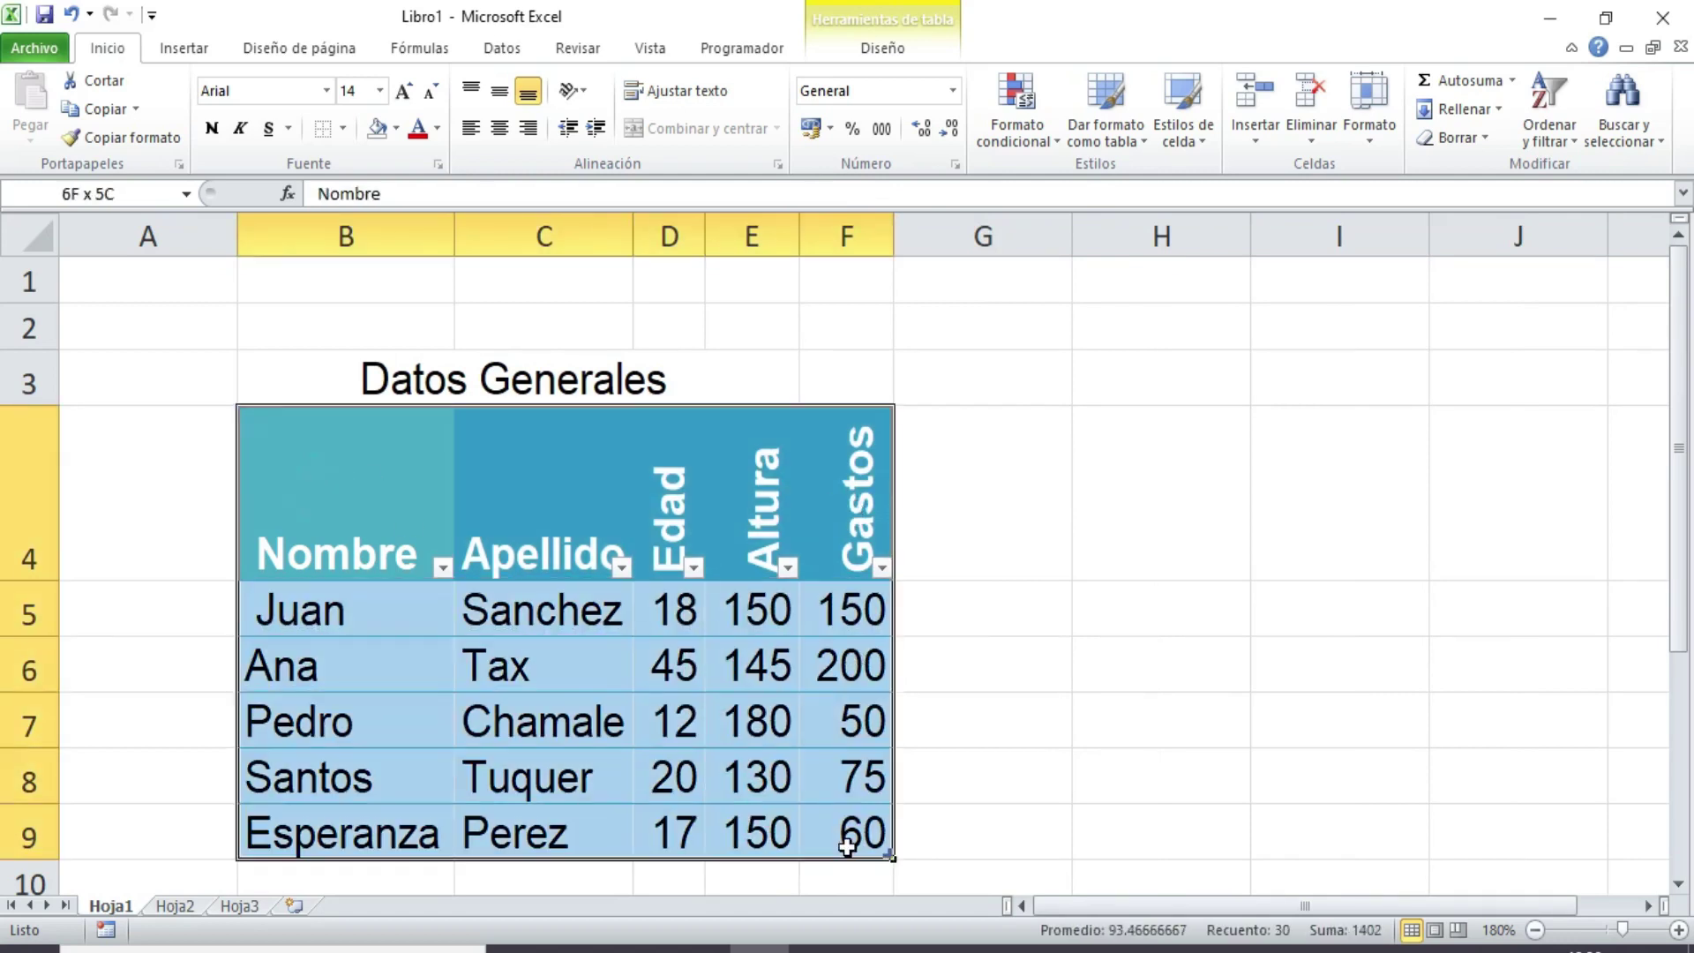
# - Apply All Borders to every cell of the table B4:F9
pyautogui.click(343, 128)
pyautogui.click(375, 329)
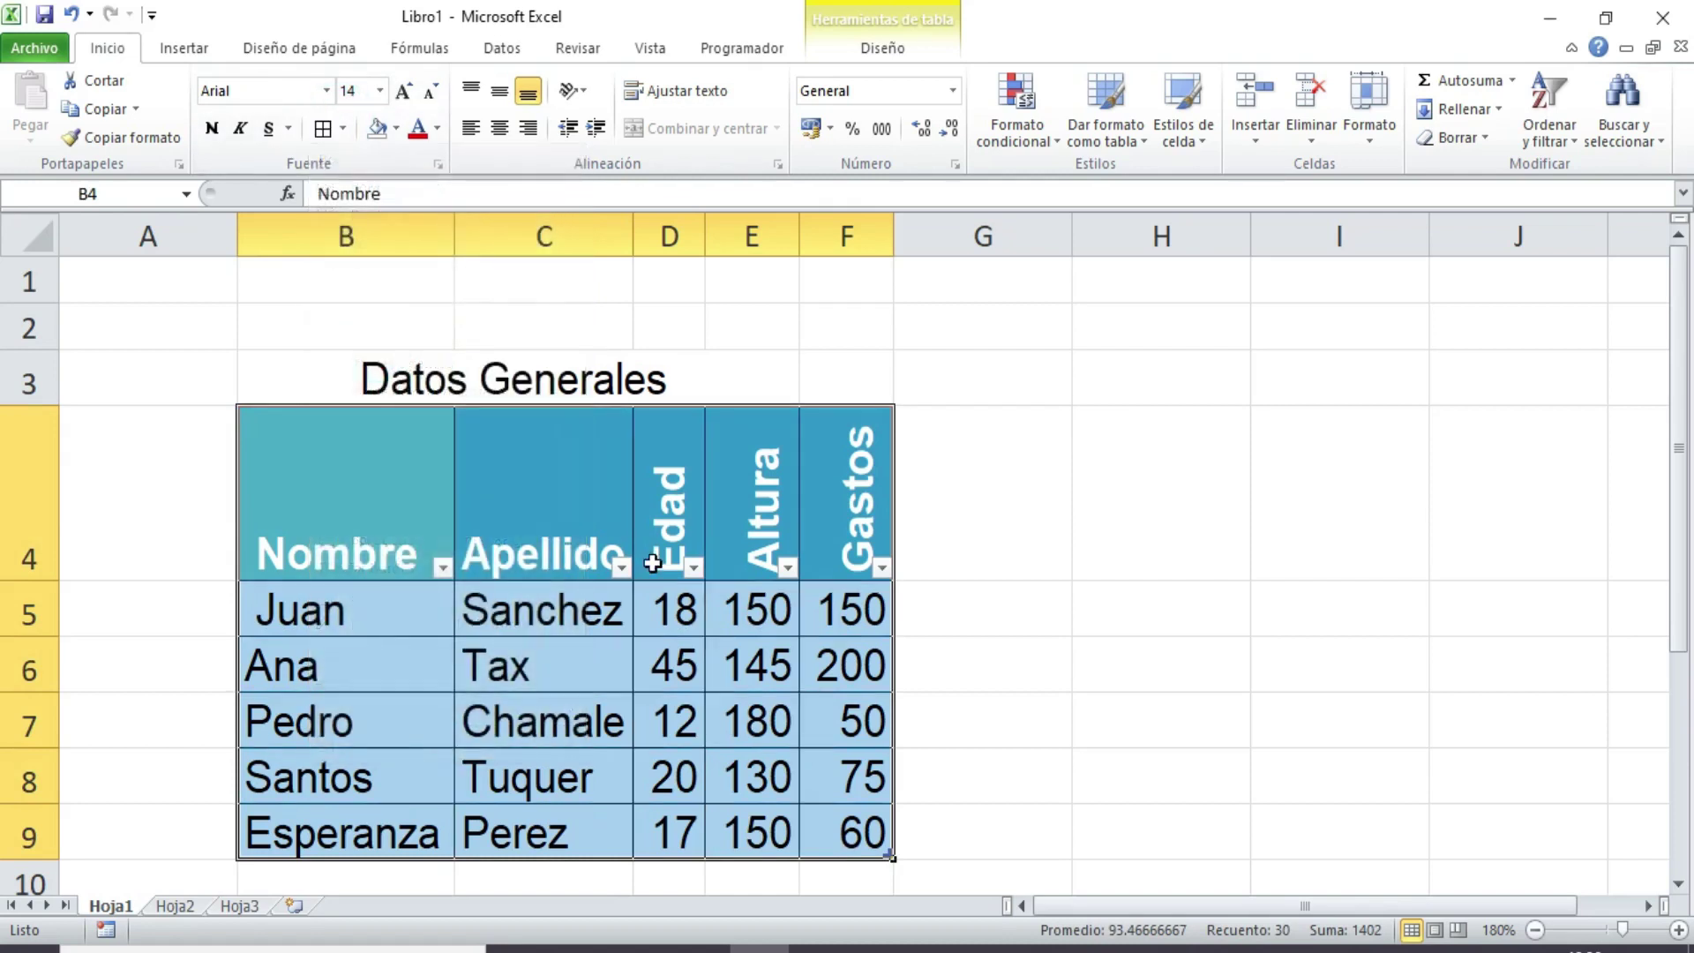
pyautogui.click(671, 772)
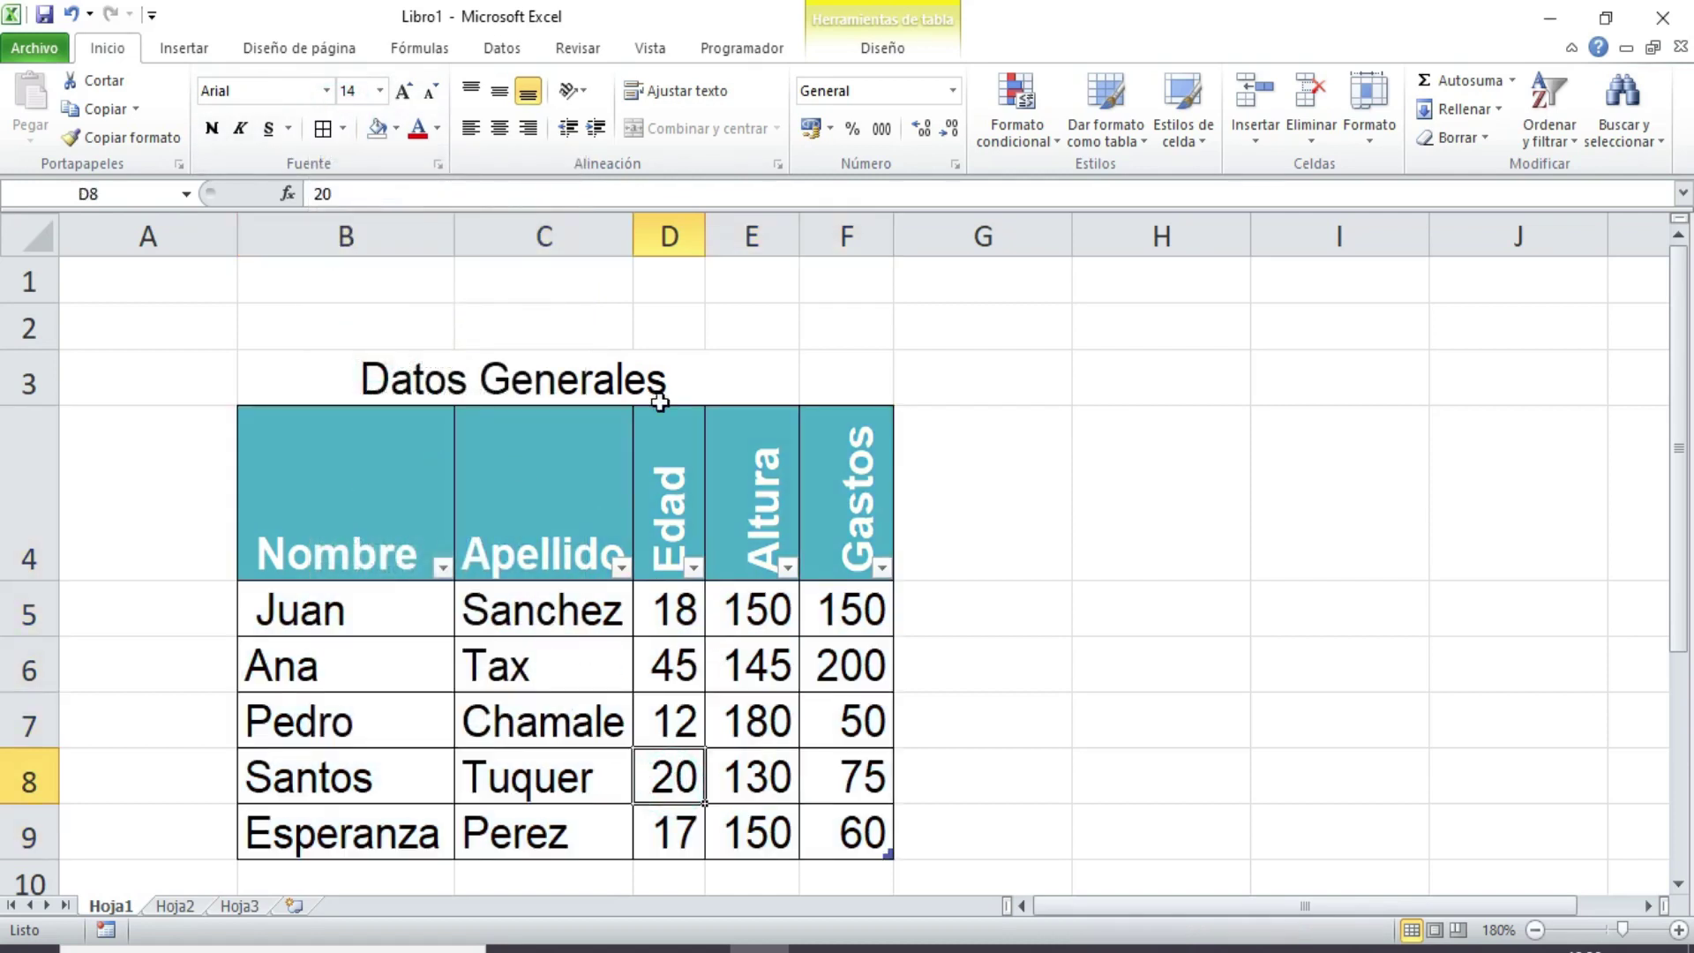
# - Merge and centre the title across B3:F3 with a light purple Énfasis4 cell style
pyautogui.moveTo(862, 374); pyautogui.dragTo(468, 363)
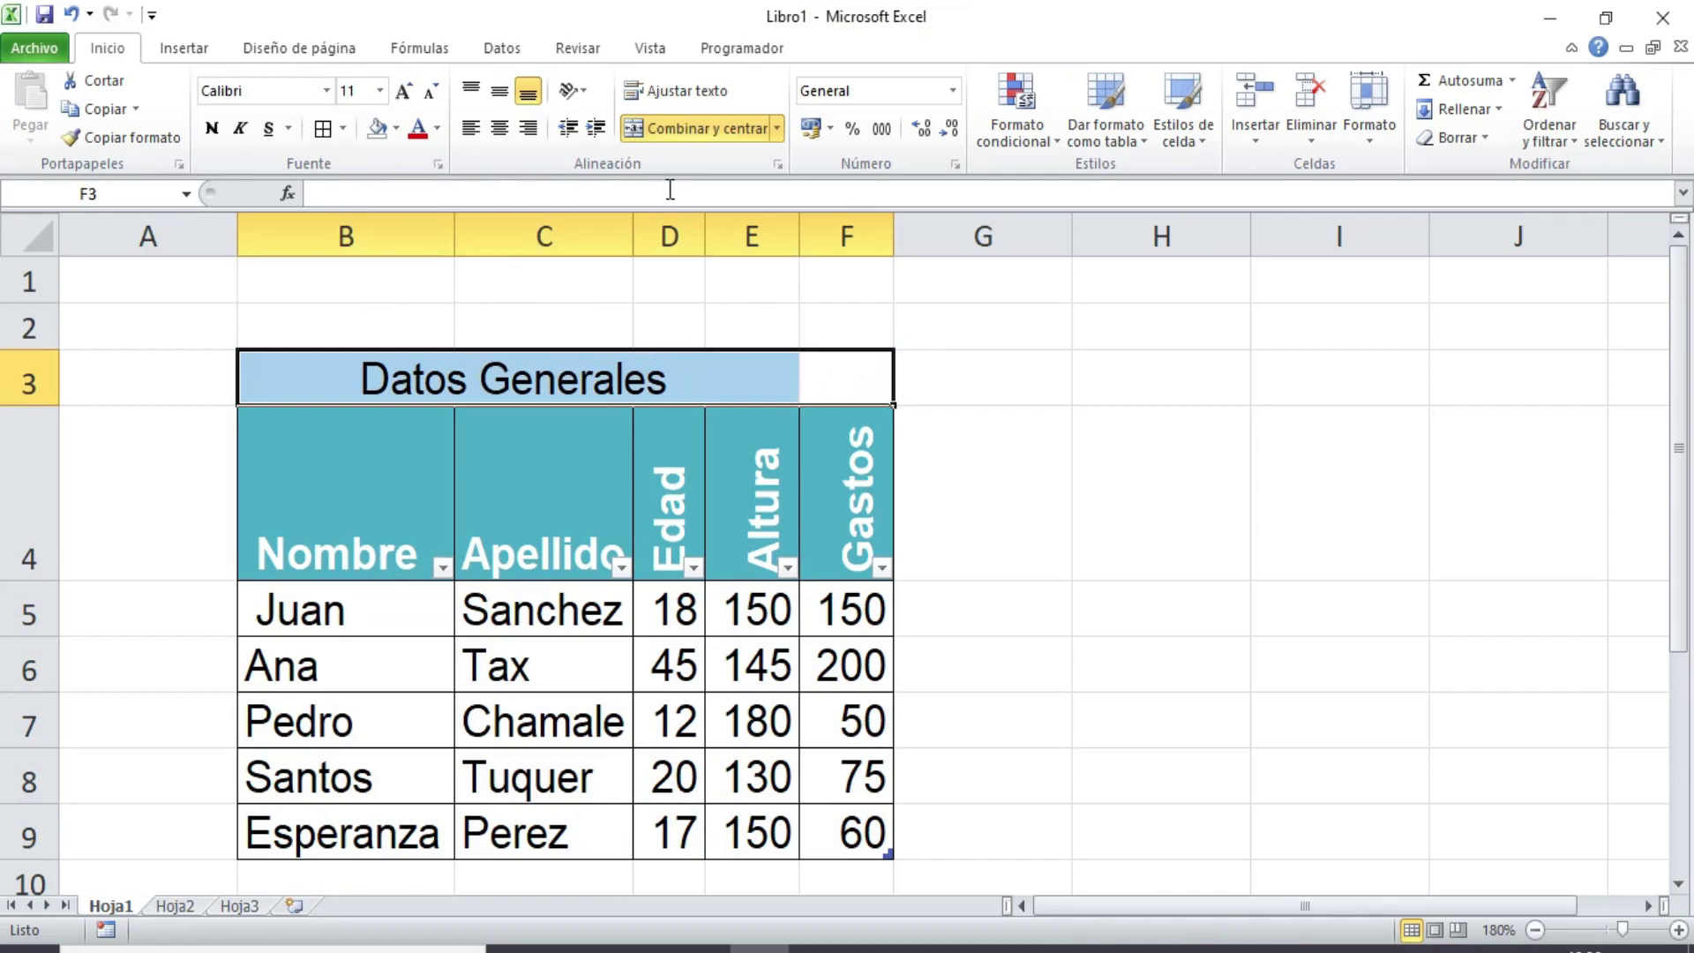
pyautogui.click(690, 134)
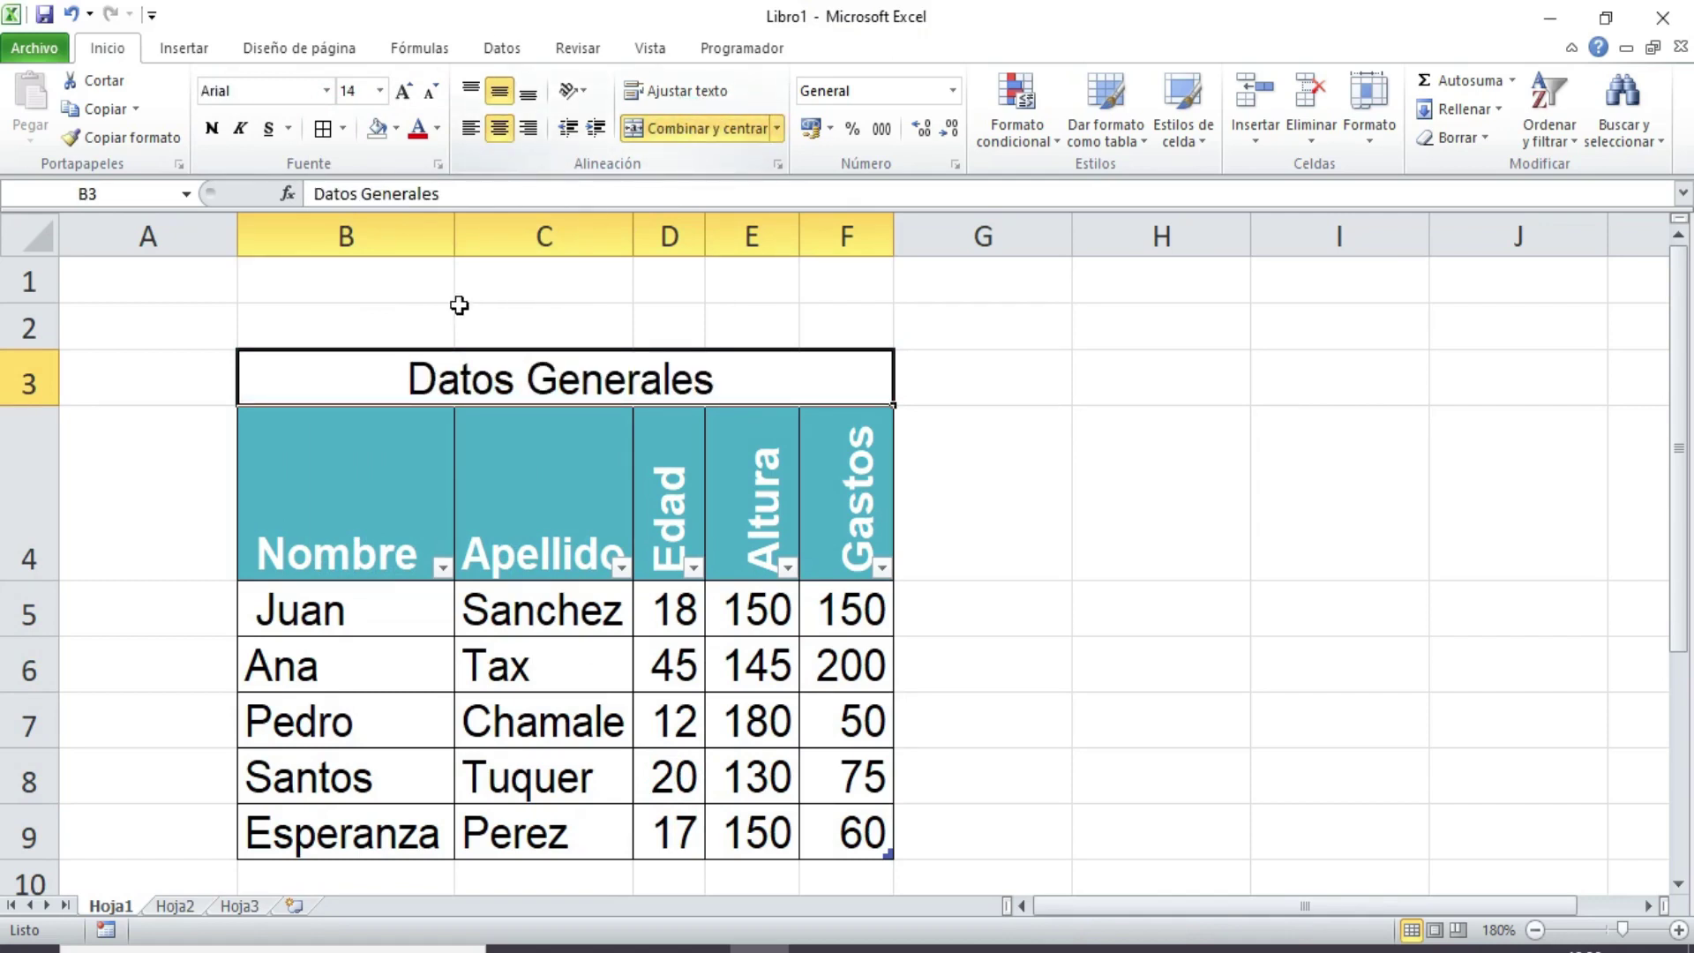
pyautogui.click(1192, 135)
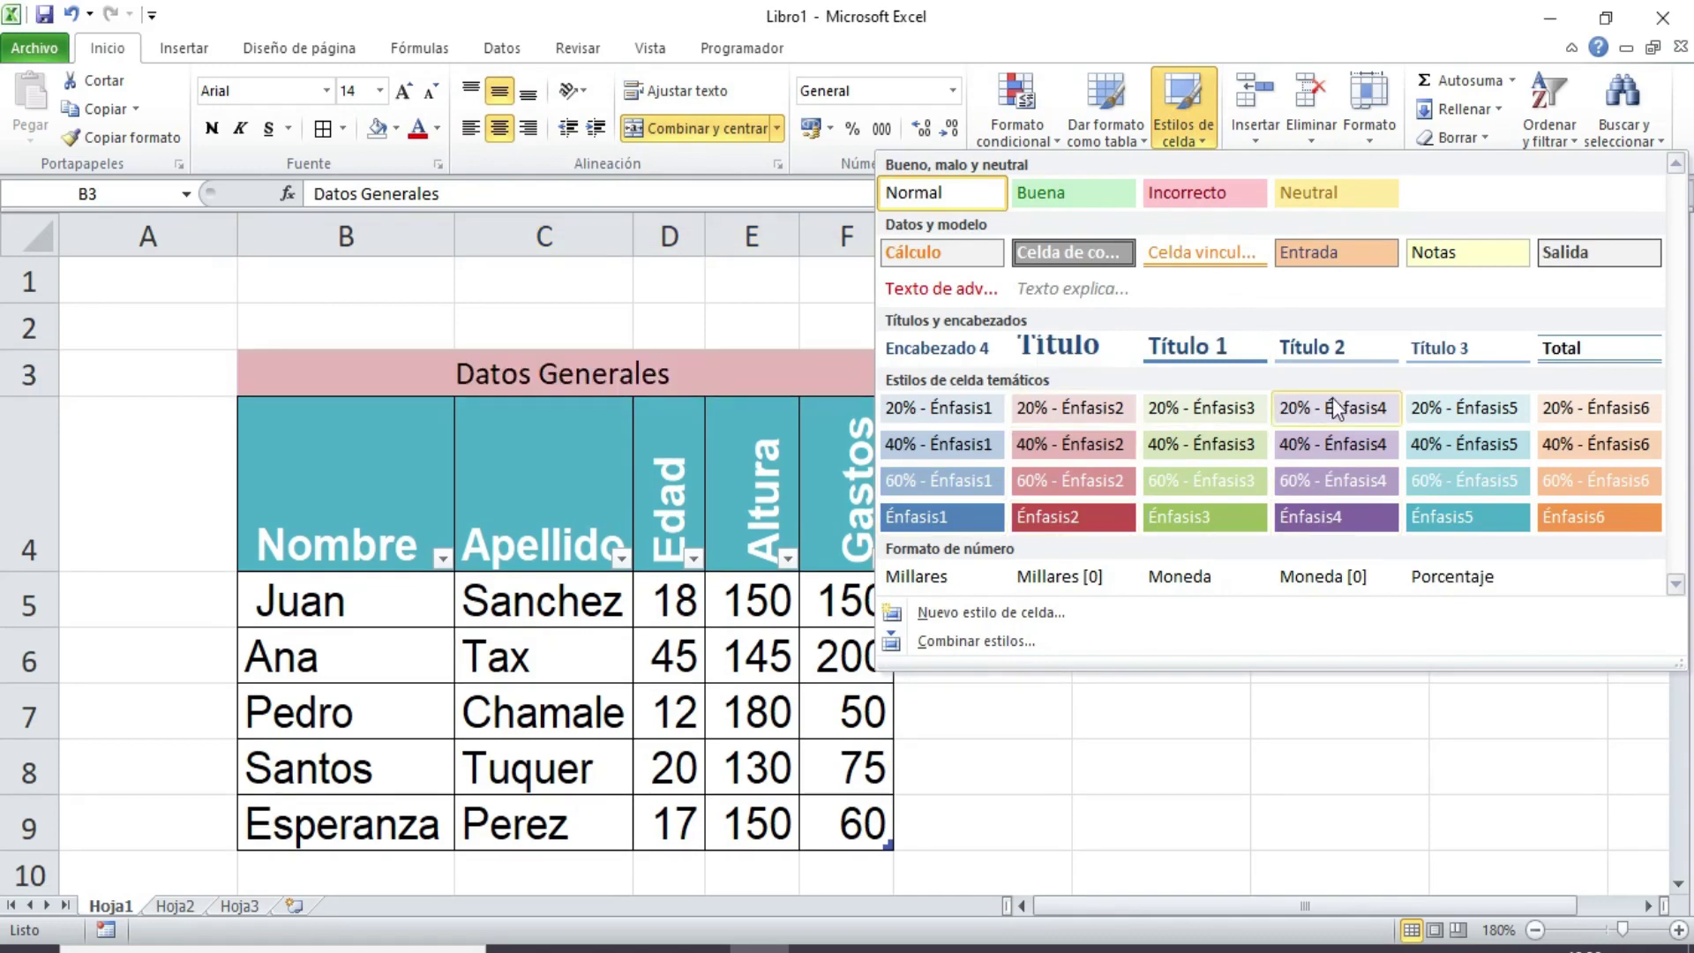
pyautogui.click(1335, 435)
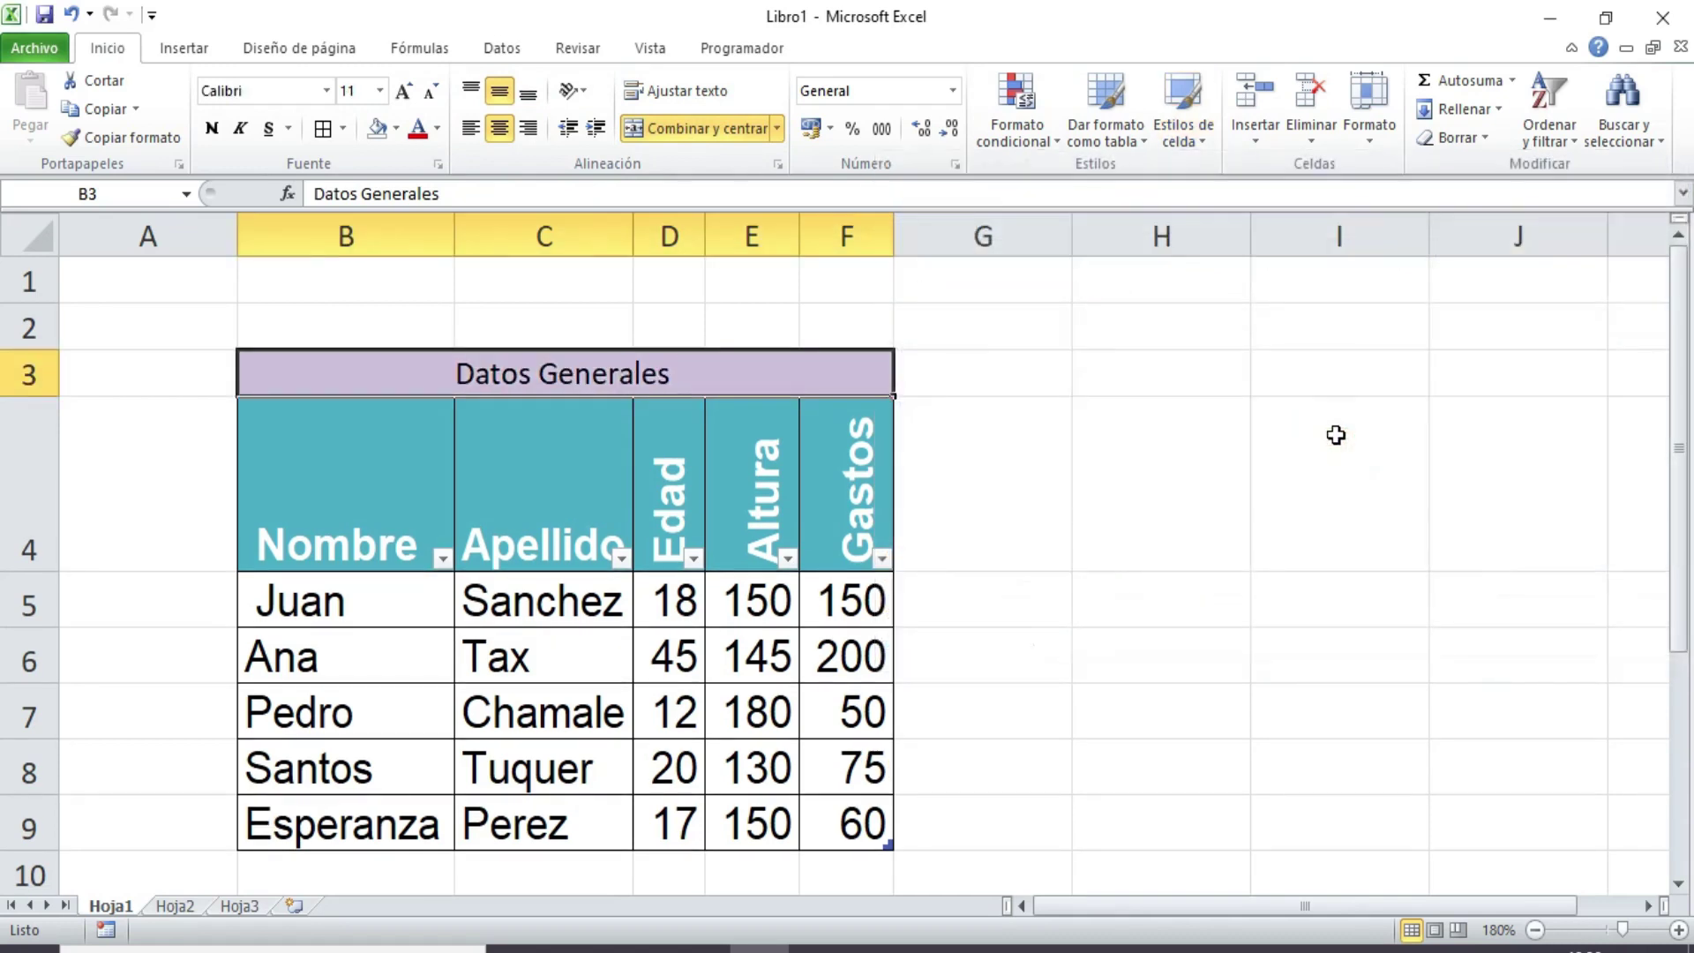
pyautogui.click(739, 715)
pyautogui.click(524, 797)
pyautogui.click(405, 645)
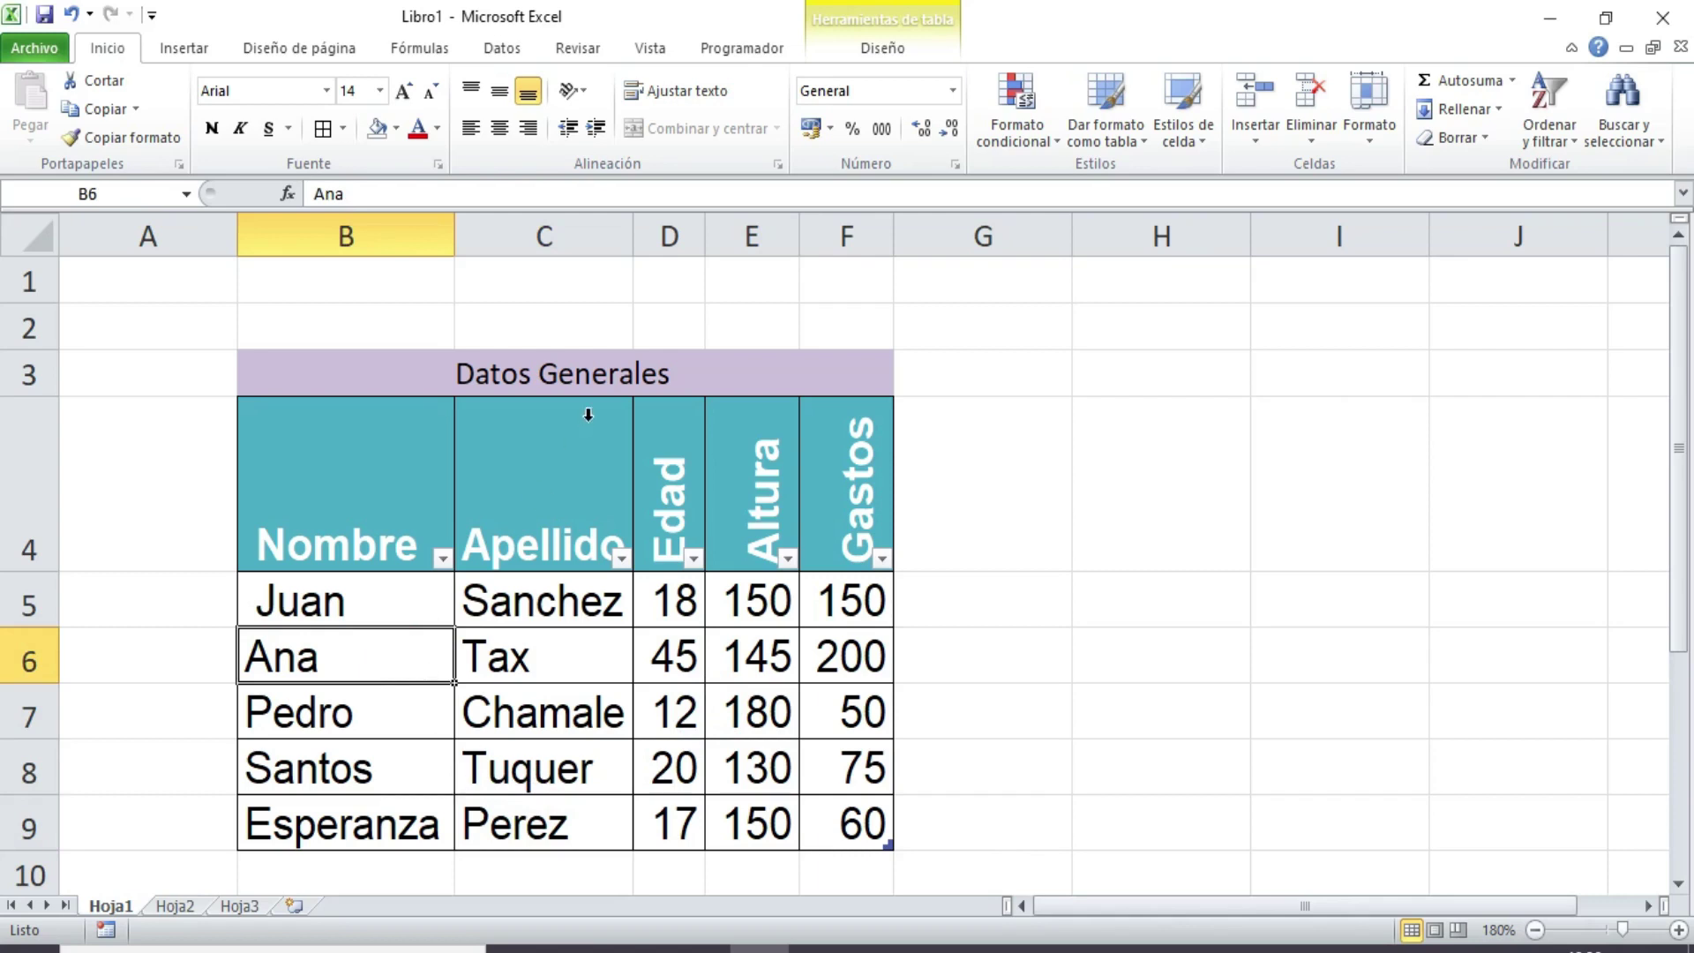
# - Extend the title to 'Datos Generales de los participantes del curso de computación'
pyautogui.click(572, 366)
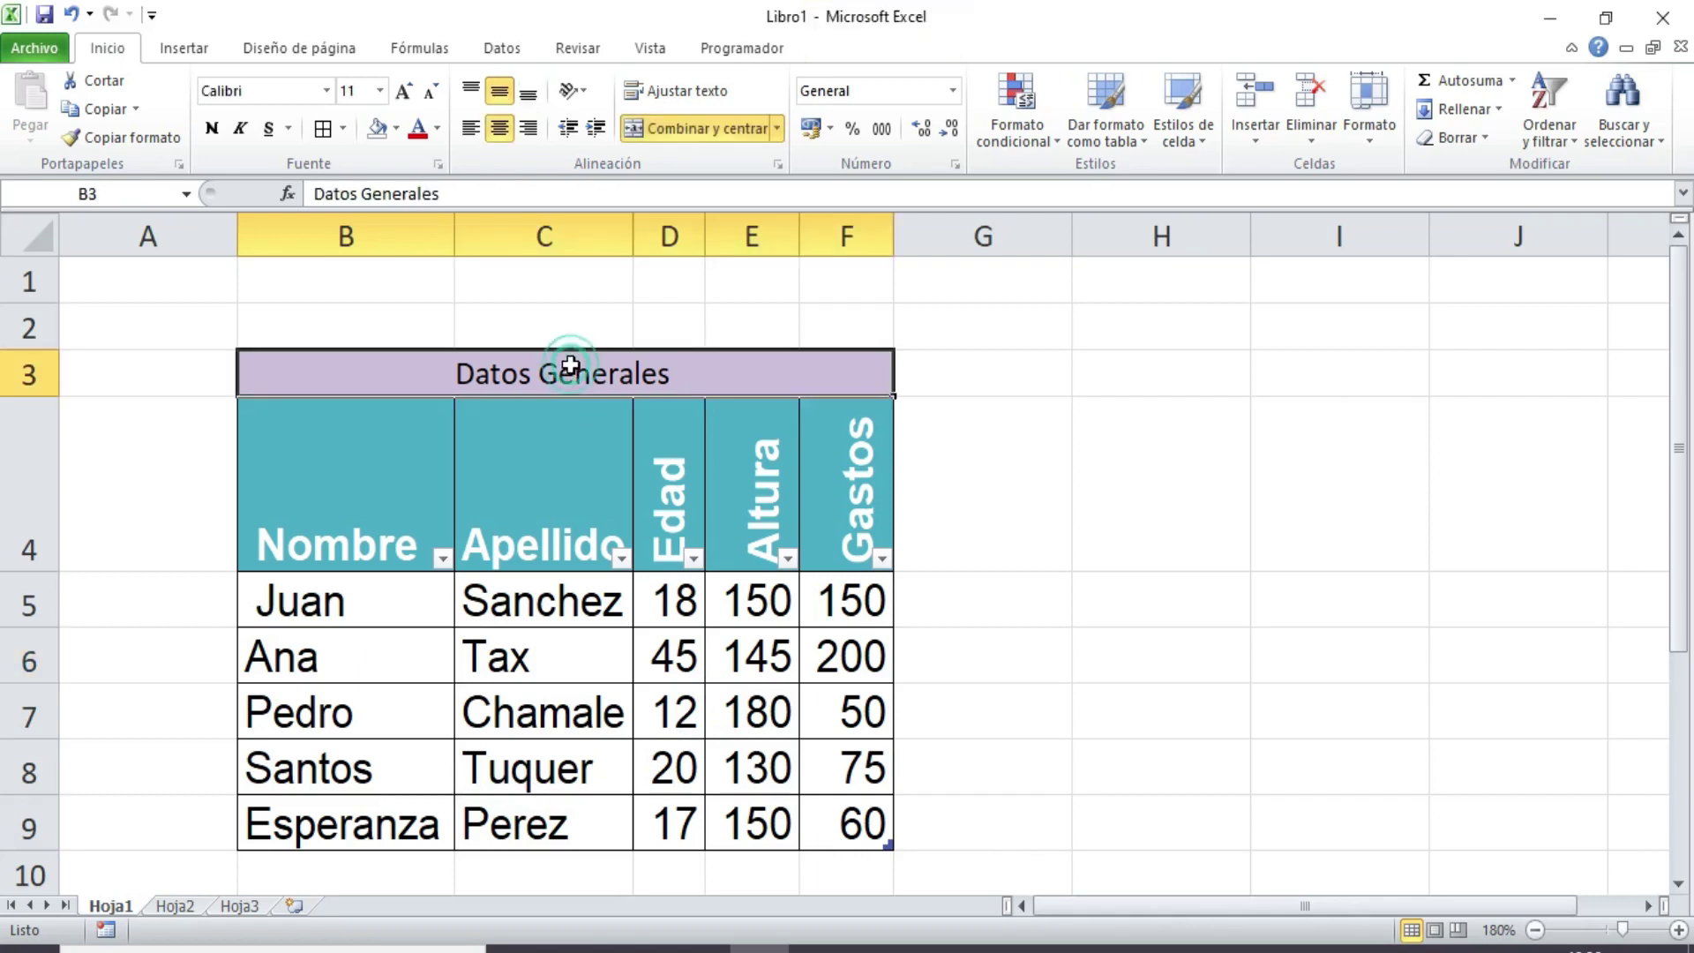
pyautogui.click(685, 88)
pyautogui.click(684, 371)
pyautogui.doubleClick(684, 374)
pyautogui.write('de los p')
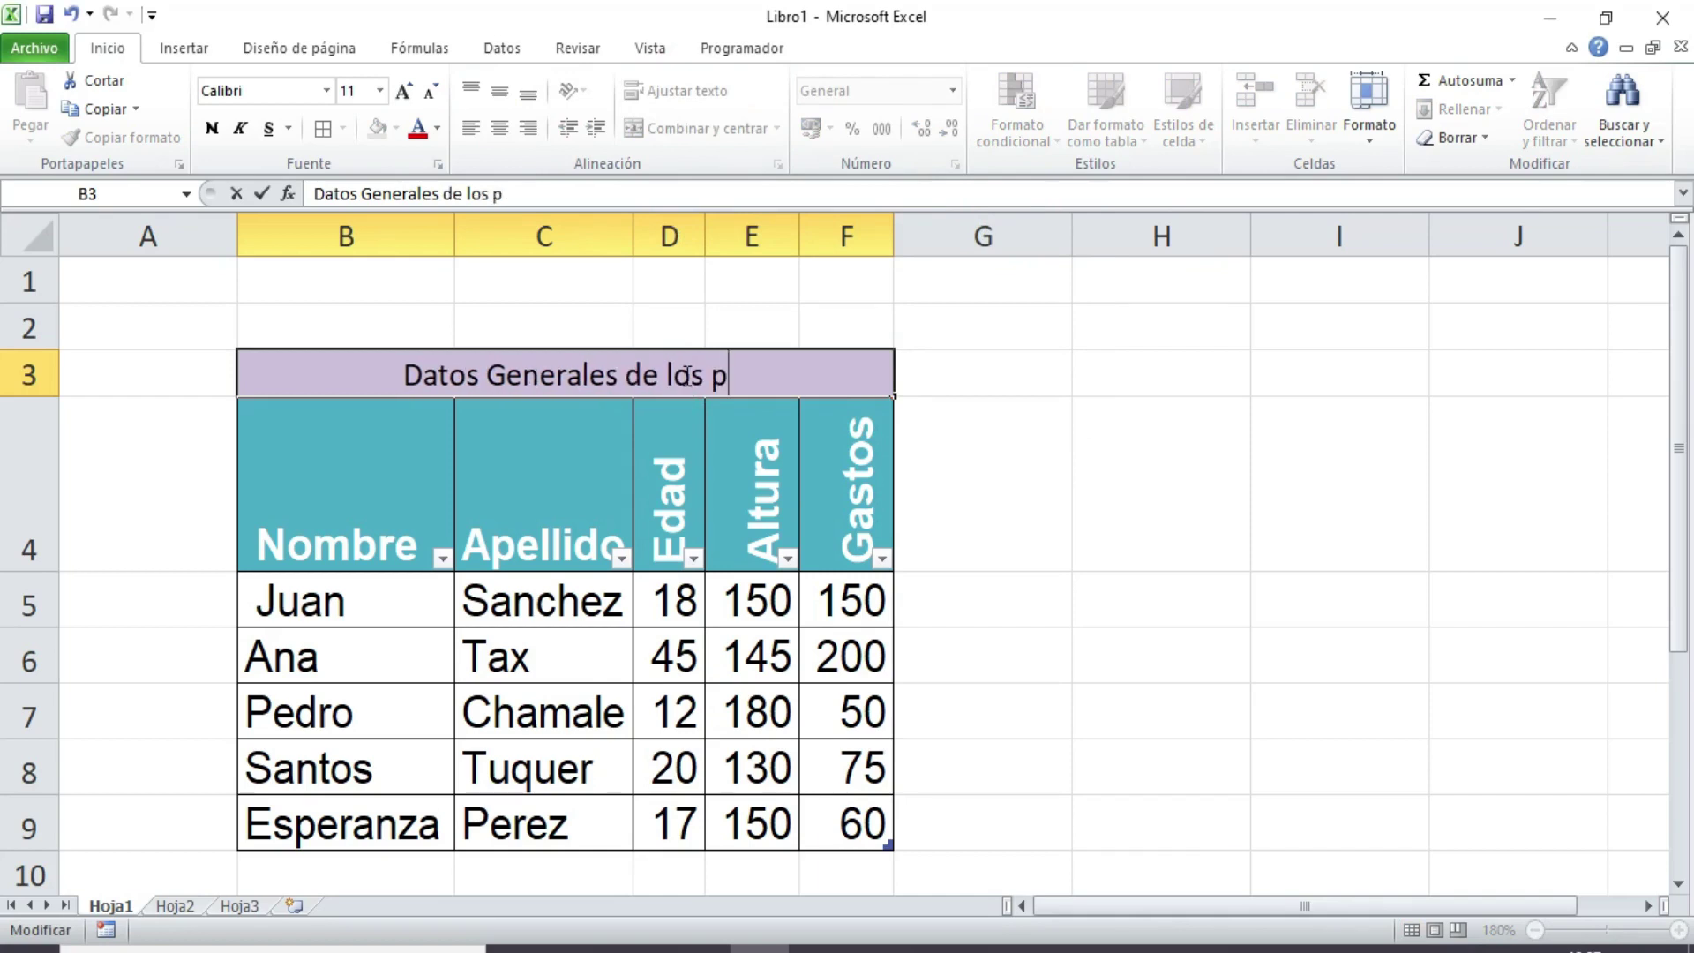
pyautogui.write('articipantes del curso de computación')
pyautogui.press('Return')
# - Wrap the title text and make row 3 tall enough for two lines
pyautogui.click(774, 361)
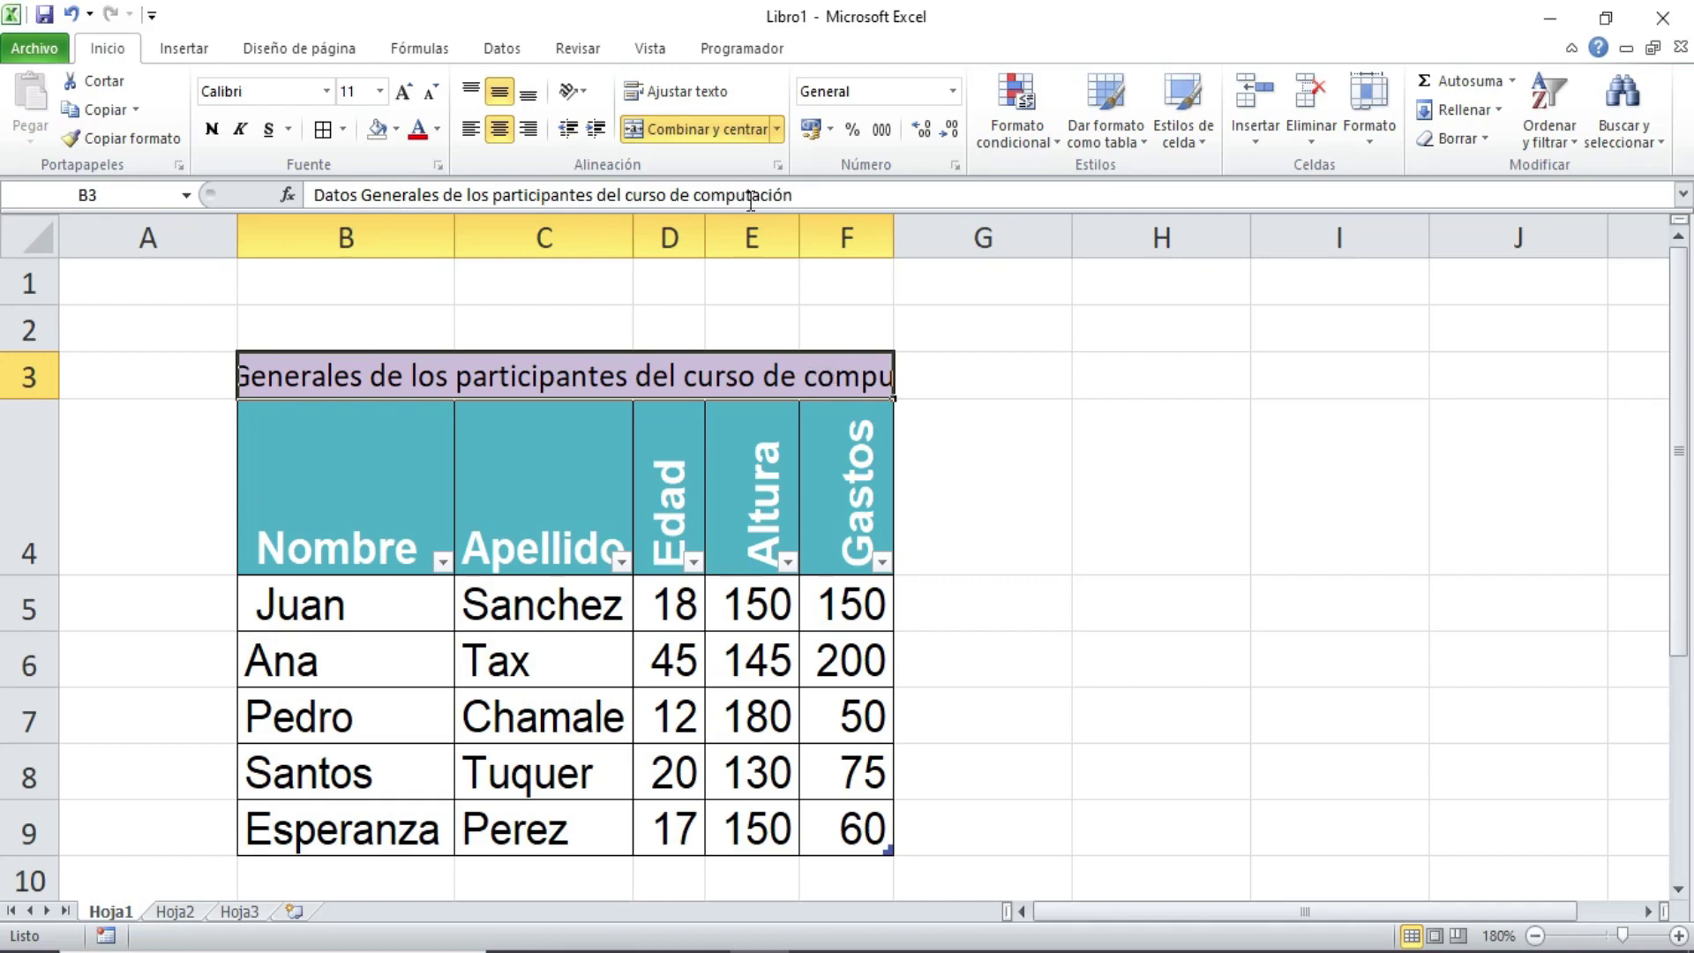
pyautogui.click(676, 91)
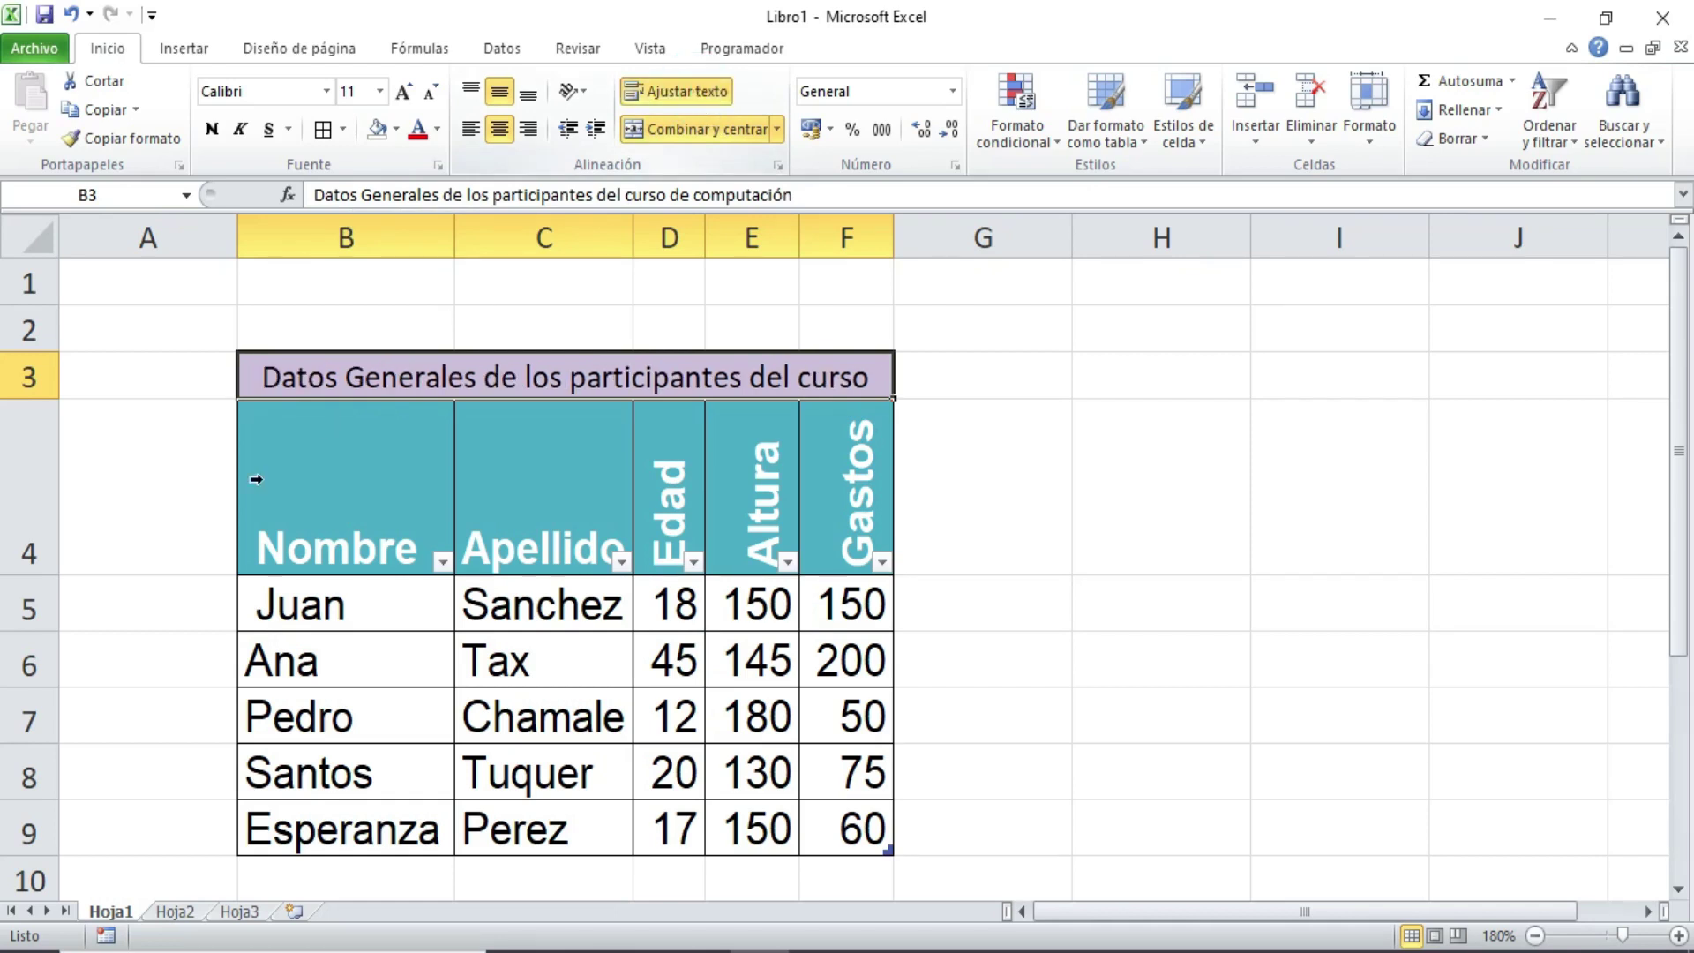
pyautogui.click(42, 402)
pyautogui.moveTo(32, 399); pyautogui.dragTo(35, 441)
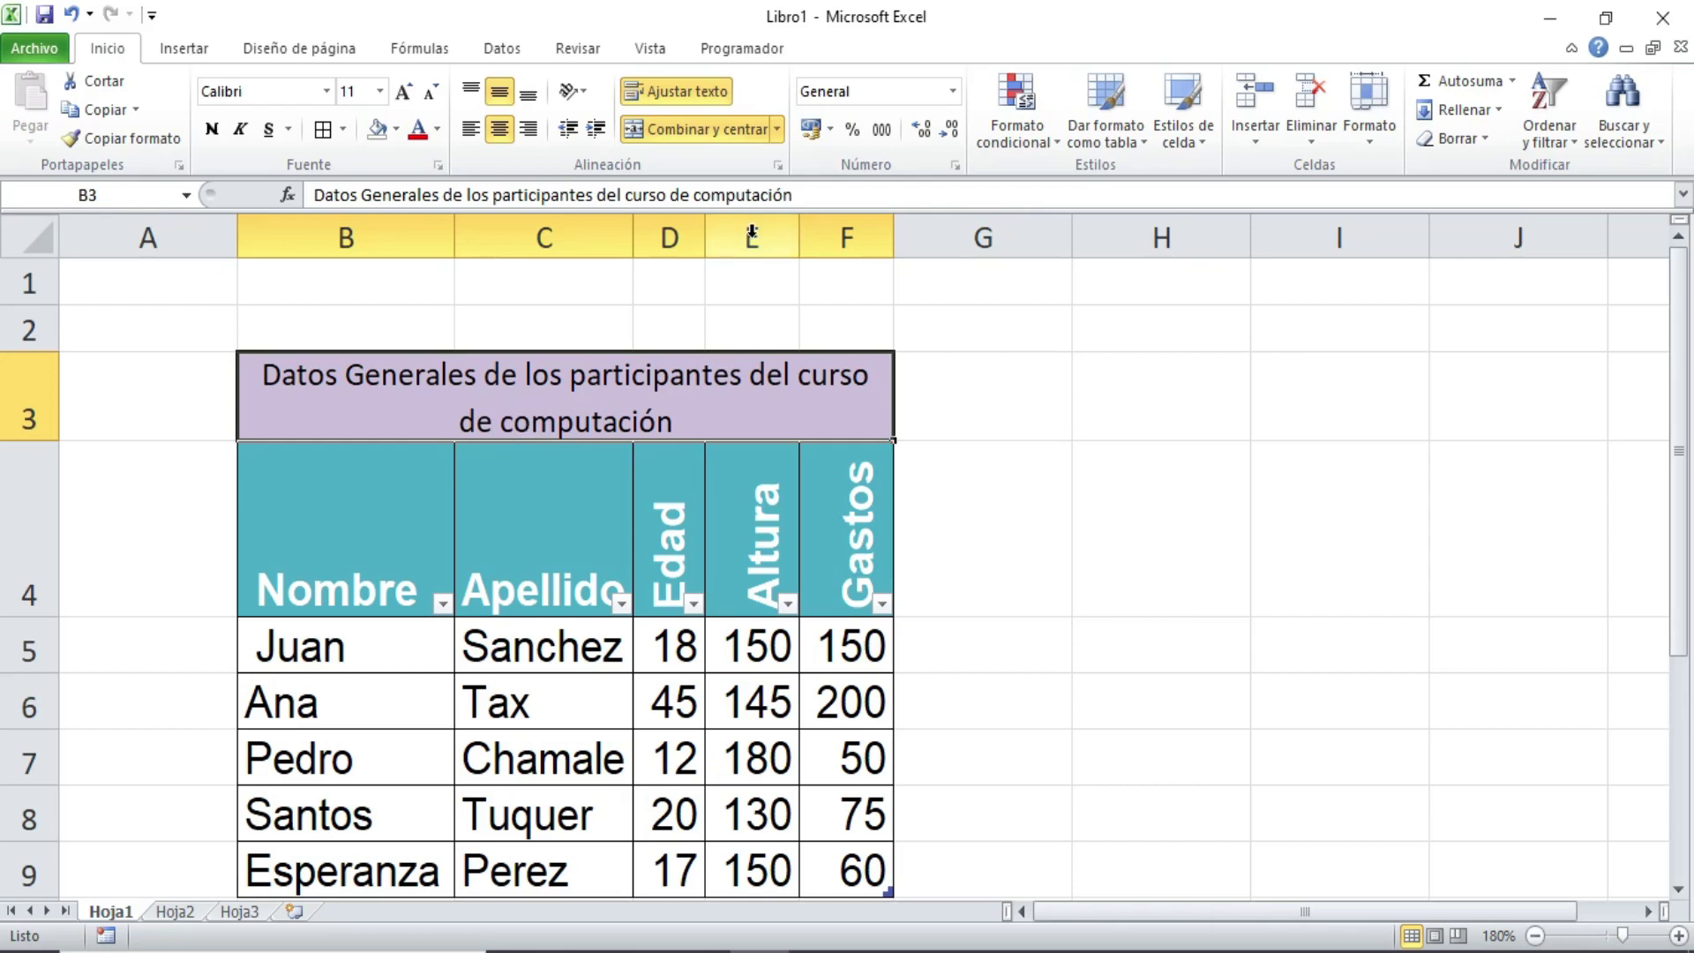
# - Select the Gastos amounts F5:F9 and try currency format on them
pyautogui.click(869, 529)
pyautogui.press('Return')
pyautogui.press('Down')
pyautogui.press('Down')
pyautogui.press('Down')
pyautogui.press('Down')
pyautogui.press('Down')
pyautogui.press('Up')
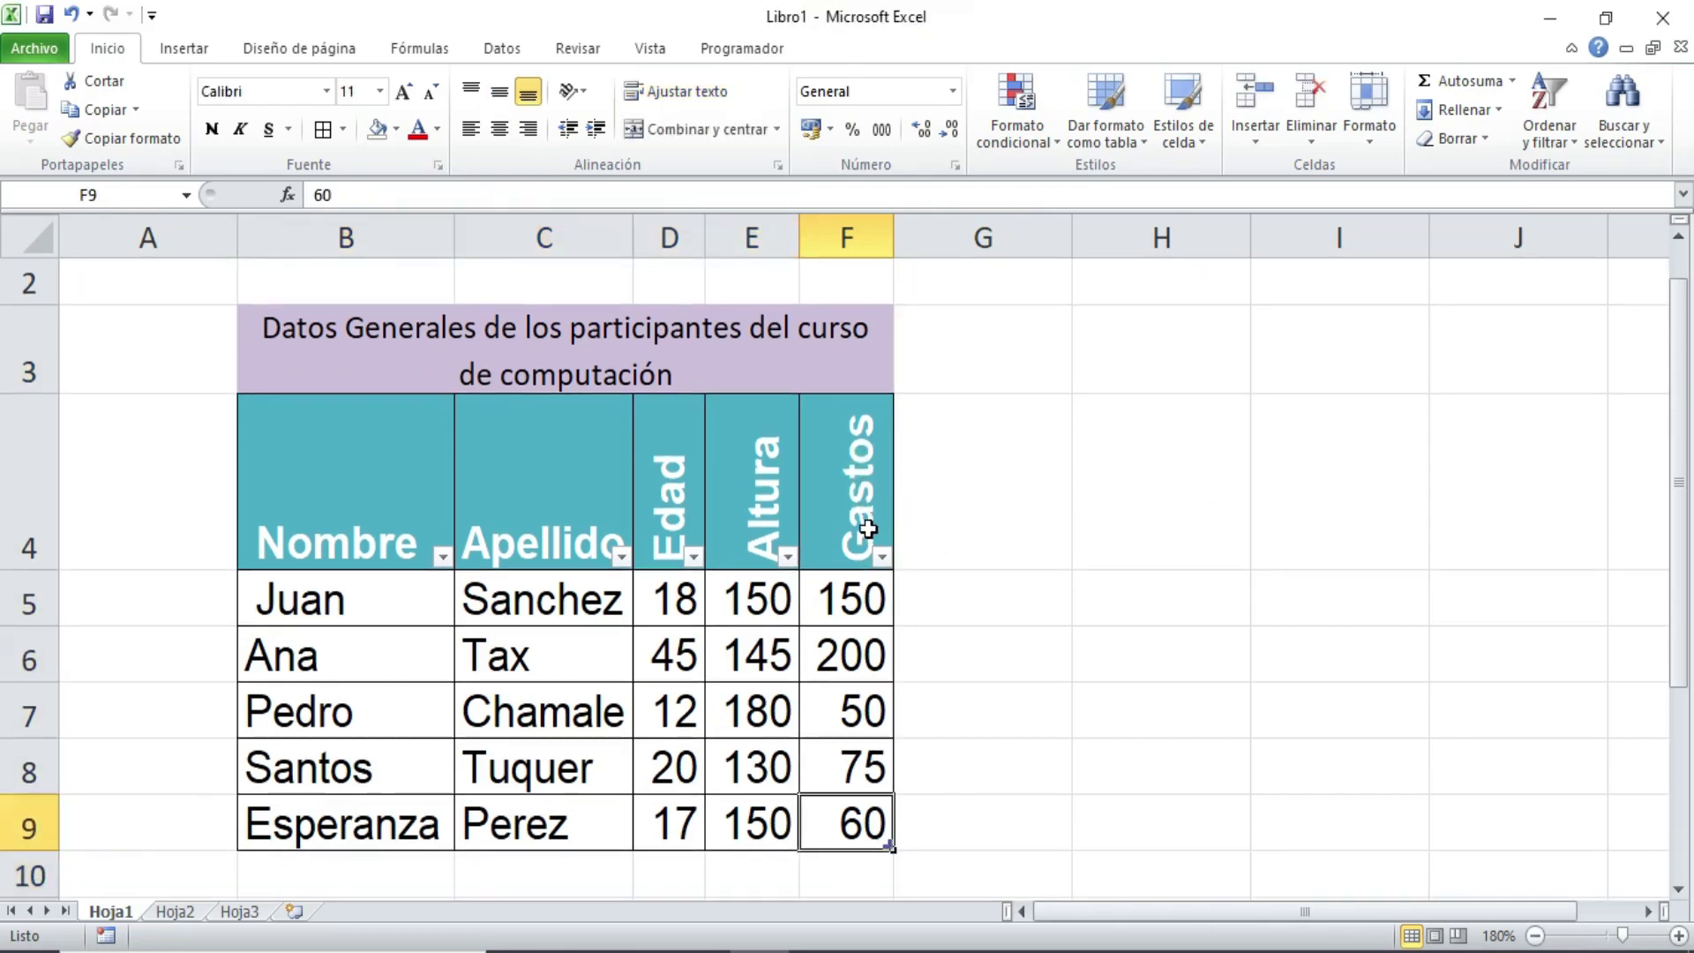
pyautogui.press('Up')
pyautogui.press('Up')
pyautogui.press('Up')
pyautogui.press('Up')
pyautogui.press('Down')
pyautogui.press('Down')
pyautogui.press('Down')
pyautogui.press('Down')
pyautogui.press('Down')
pyautogui.press('Up')
pyautogui.press('Up')
pyautogui.press('Up')
pyautogui.press('Up')
pyautogui.press('Up')
pyautogui.press('Up')
pyautogui.press('Down')
pyautogui.press('Down')
pyautogui.press('Up')
pyautogui.press('Down')
pyautogui.press('Down')
pyautogui.press('Down')
pyautogui.press('Down')
pyautogui.press('Down')
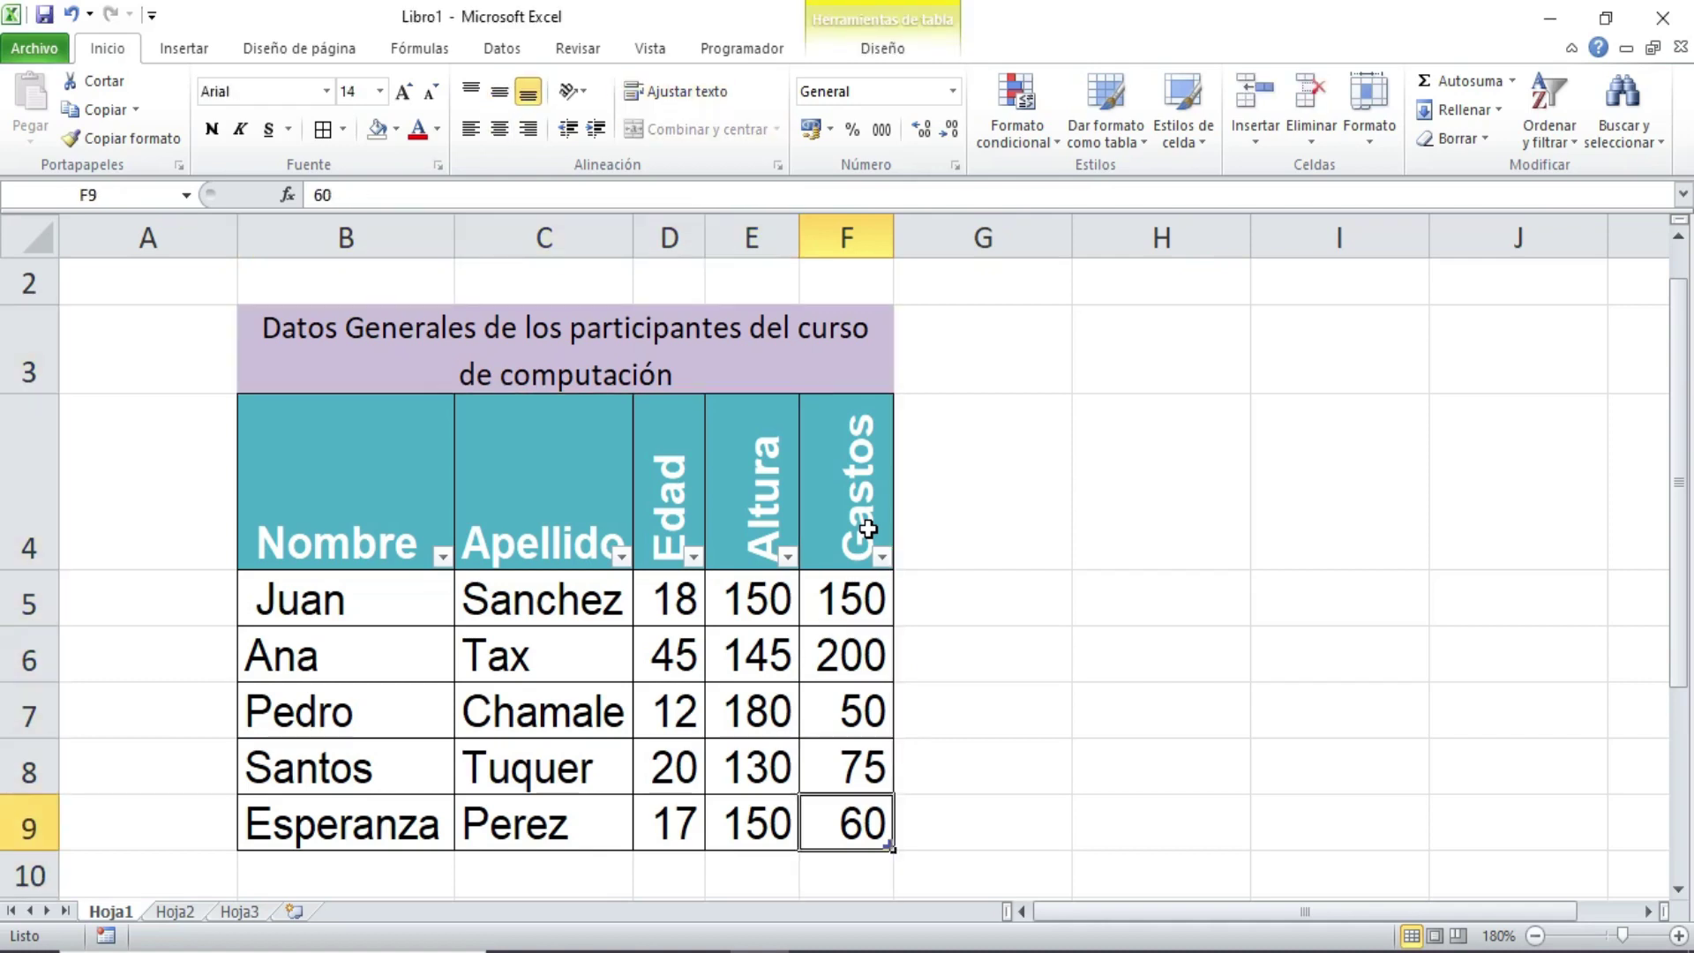
pyautogui.moveTo(853, 598); pyautogui.dragTo(846, 810)
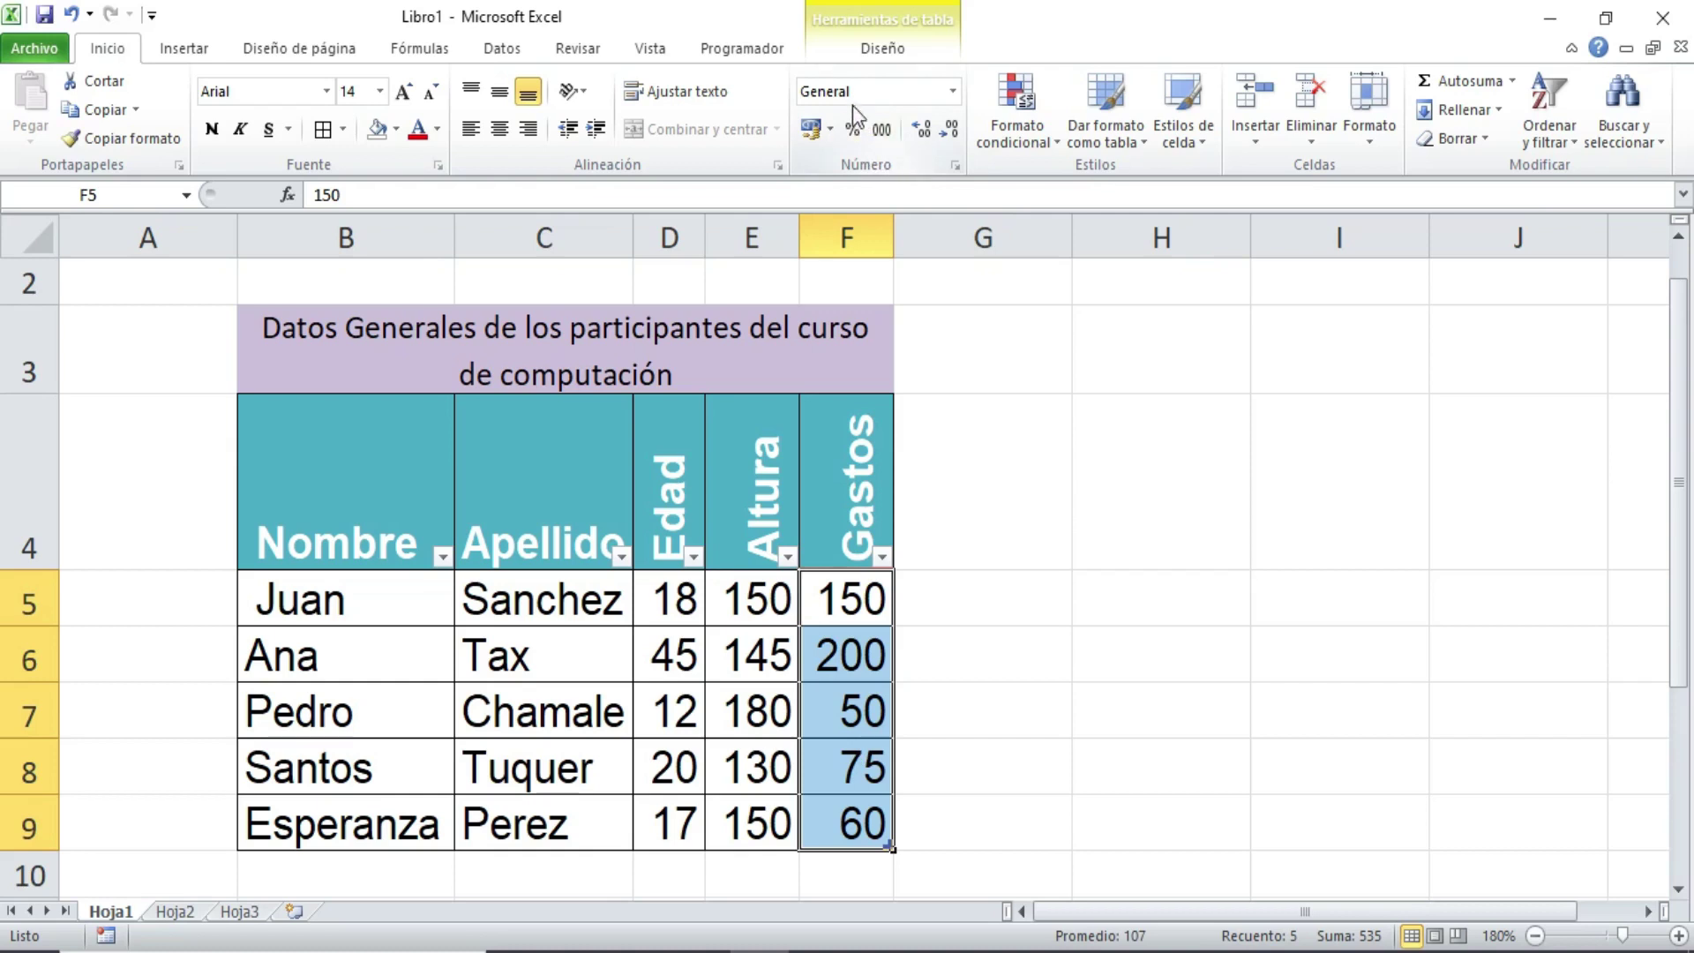
pyautogui.click(953, 92)
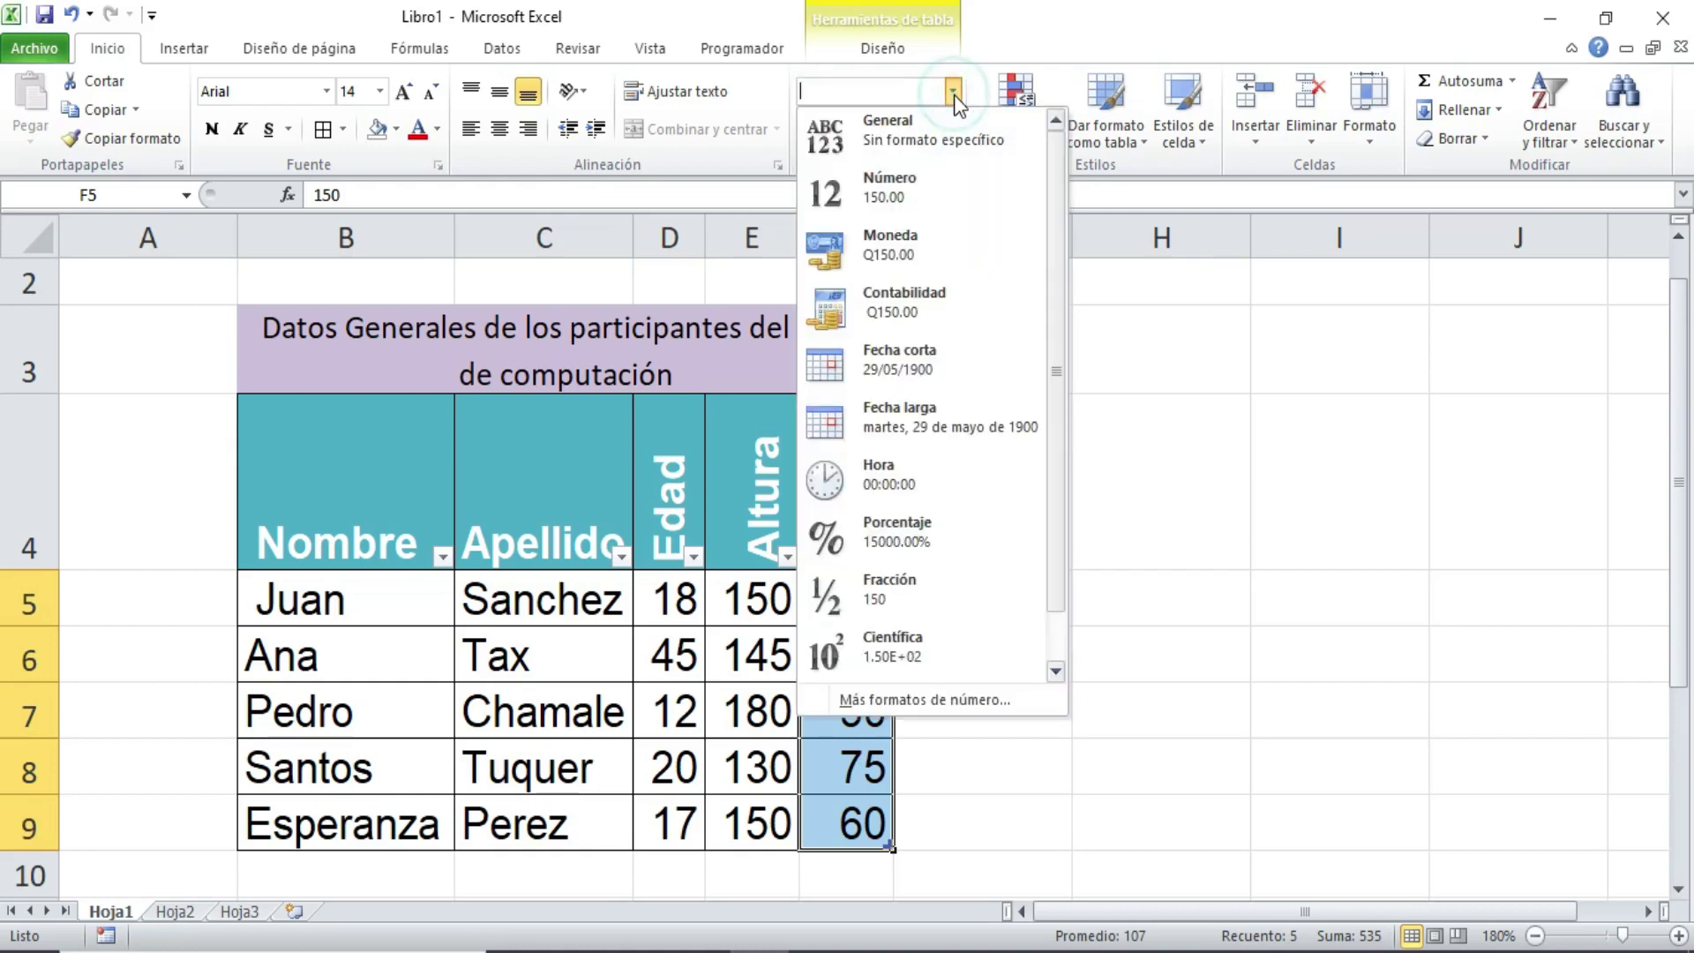
pyautogui.click(929, 264)
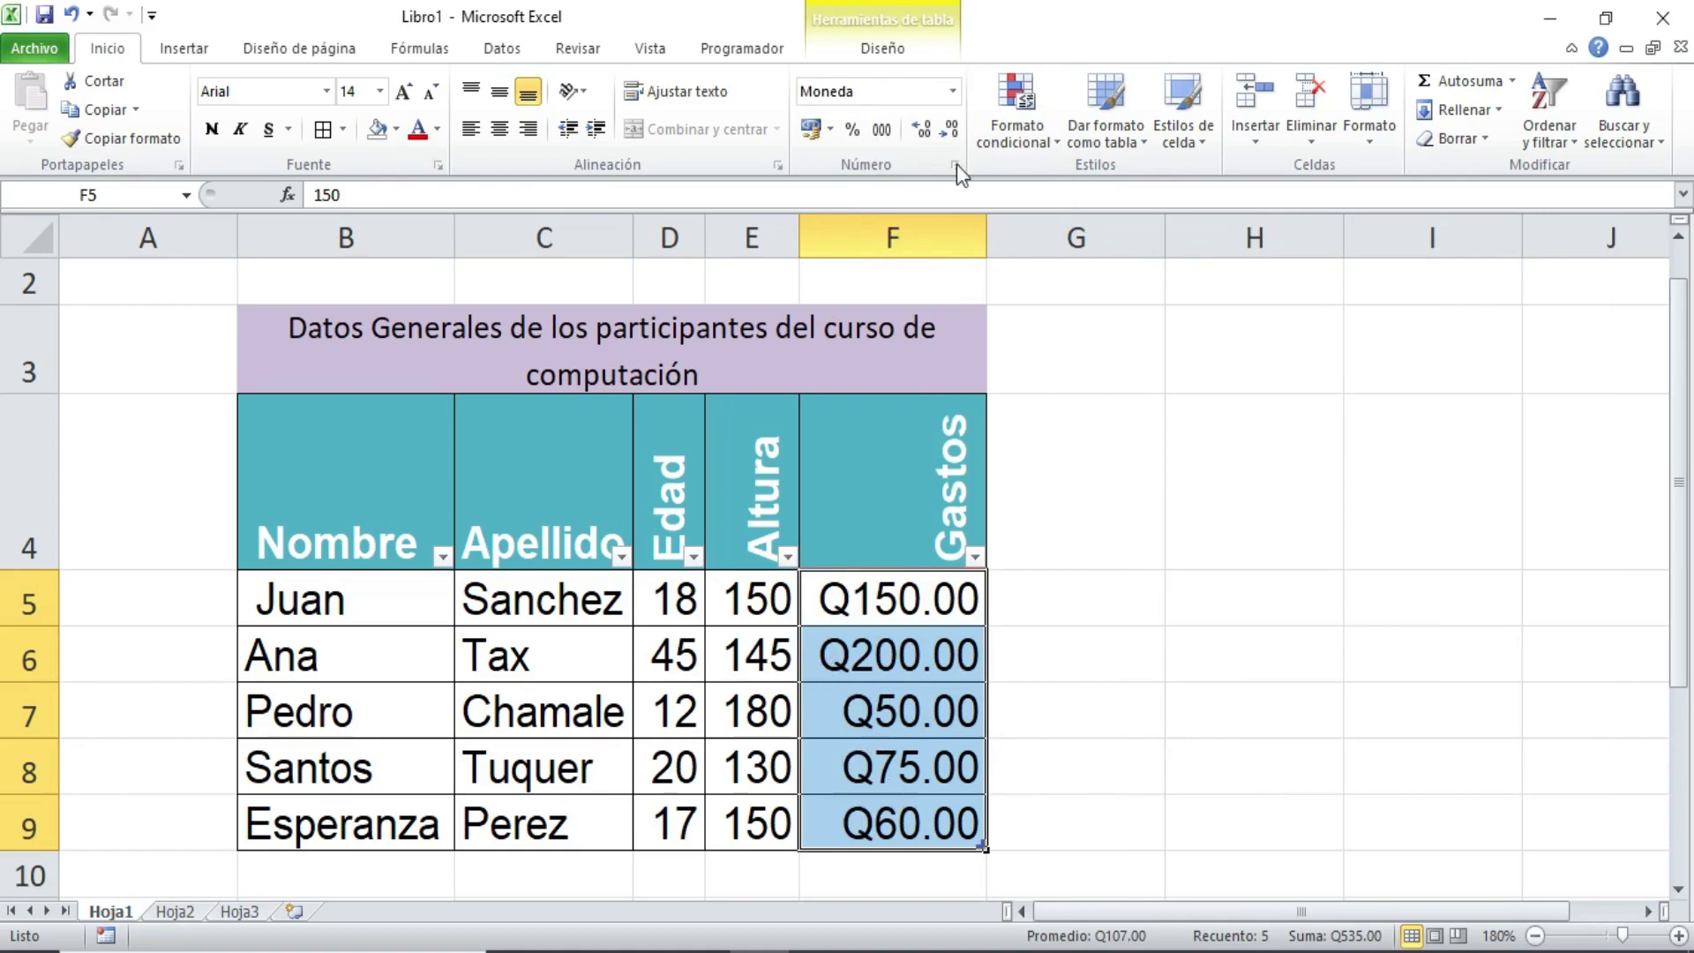
# - Switch the Gastos amounts to Contabilidad accounting format, e.g. Q 150.00
pyautogui.click(960, 87)
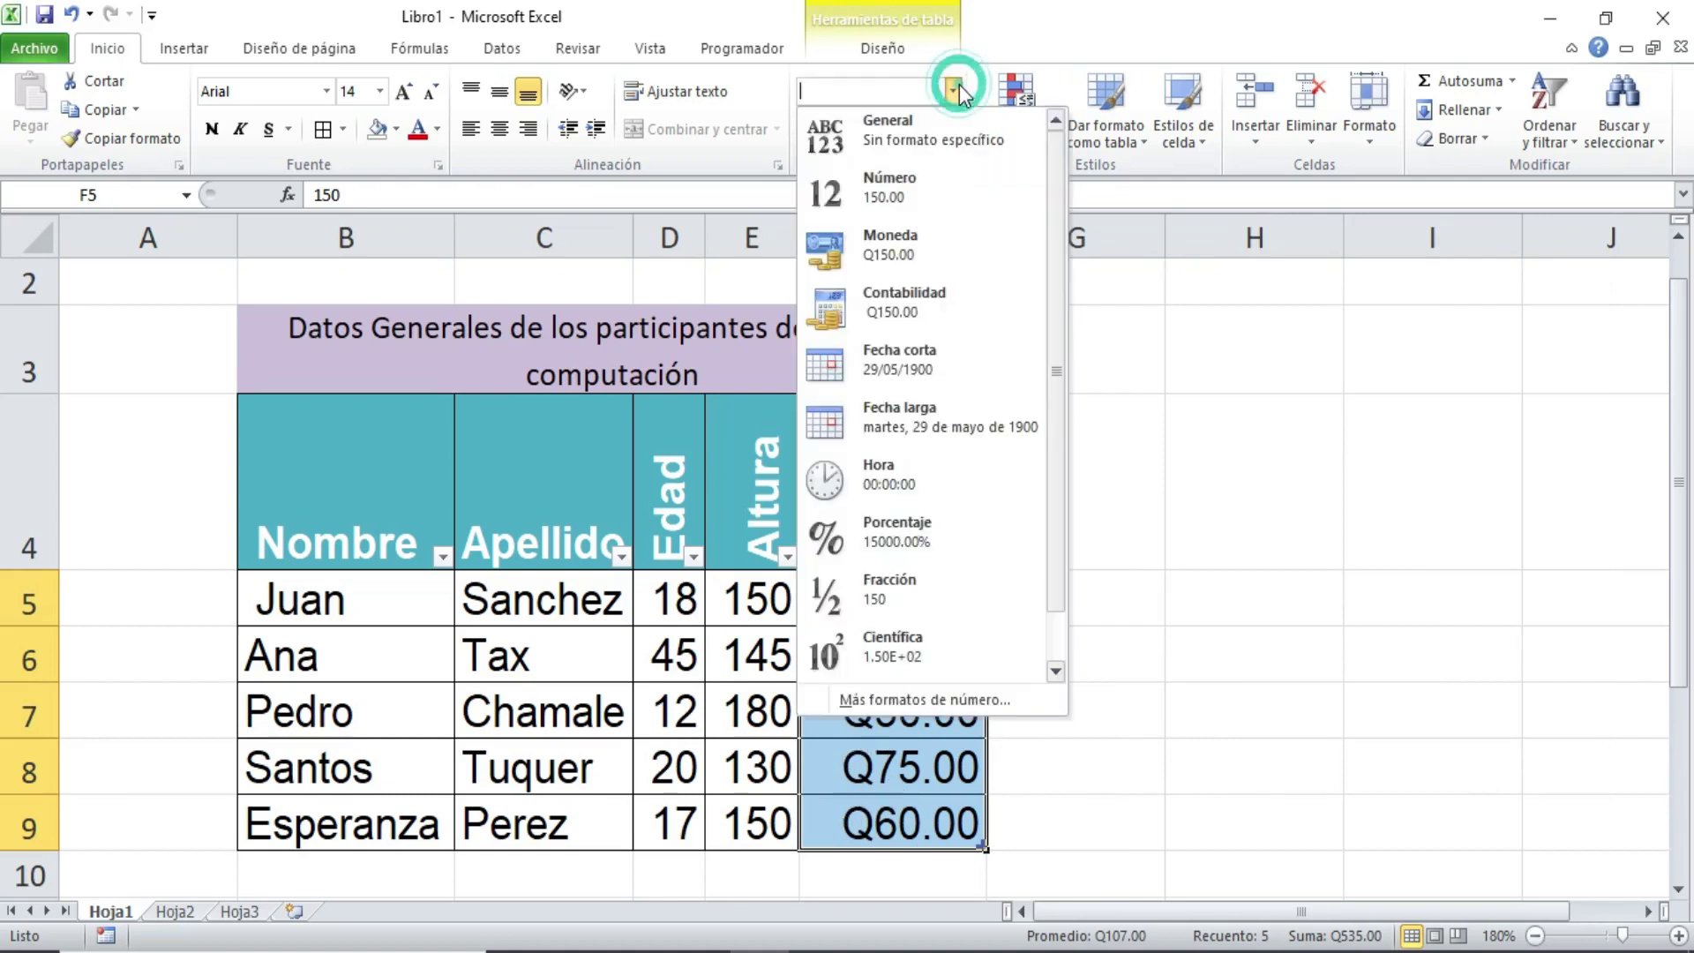
pyautogui.click(940, 325)
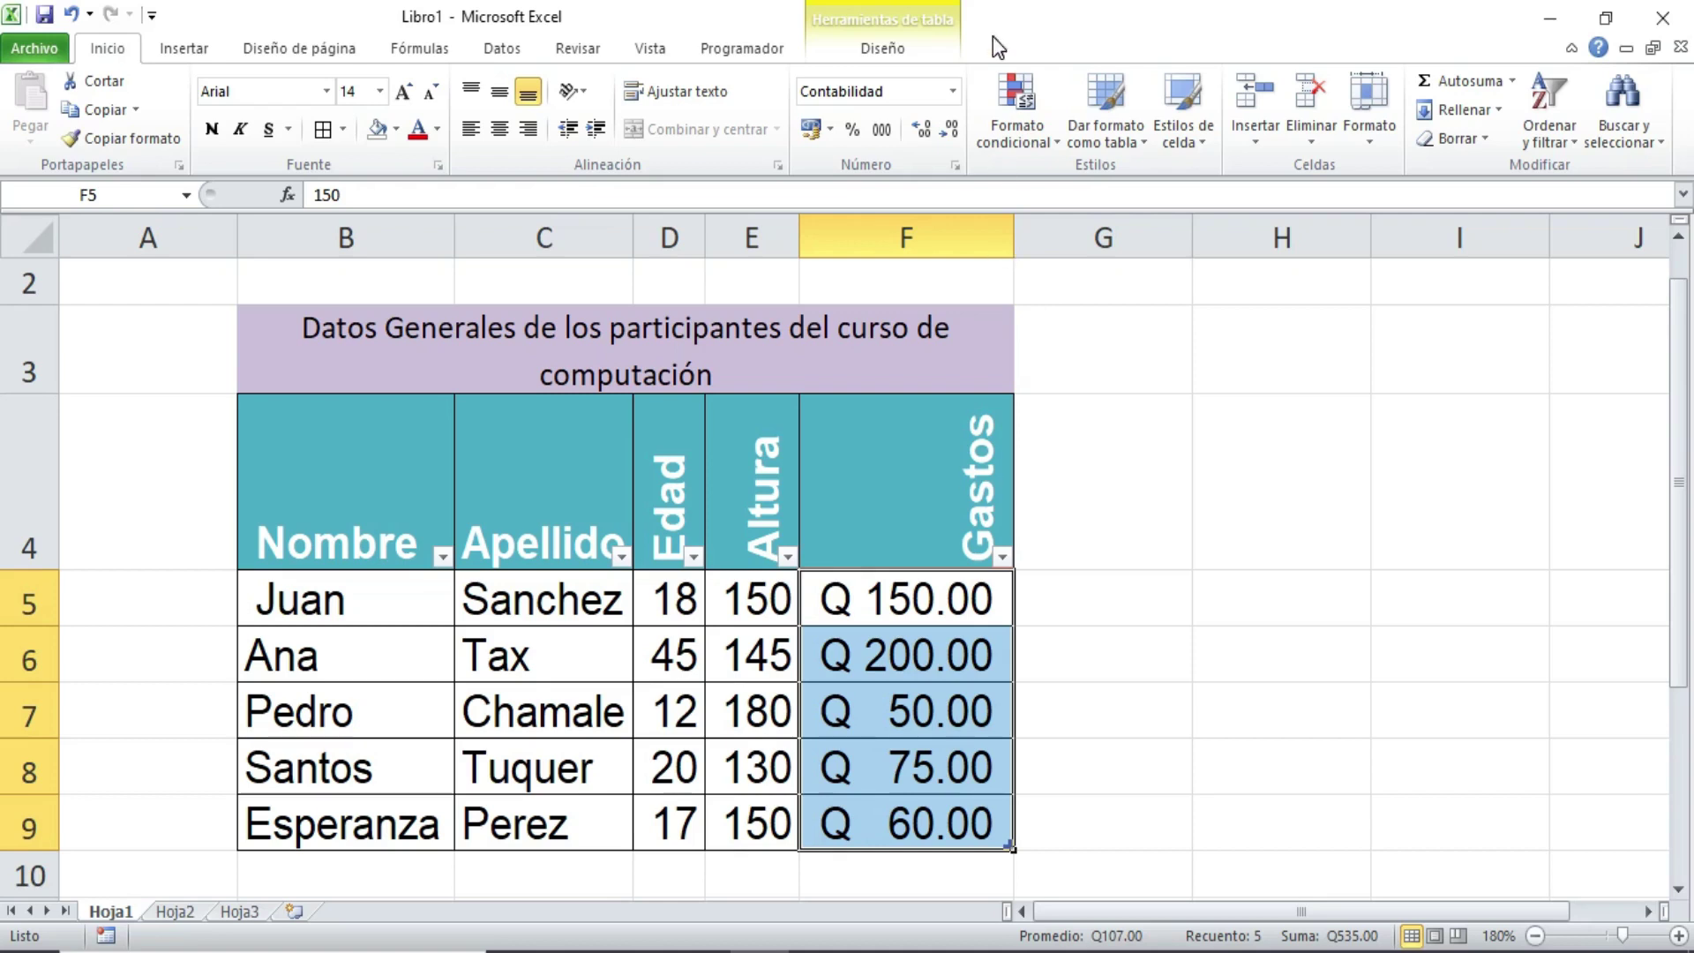
pyautogui.click(951, 92)
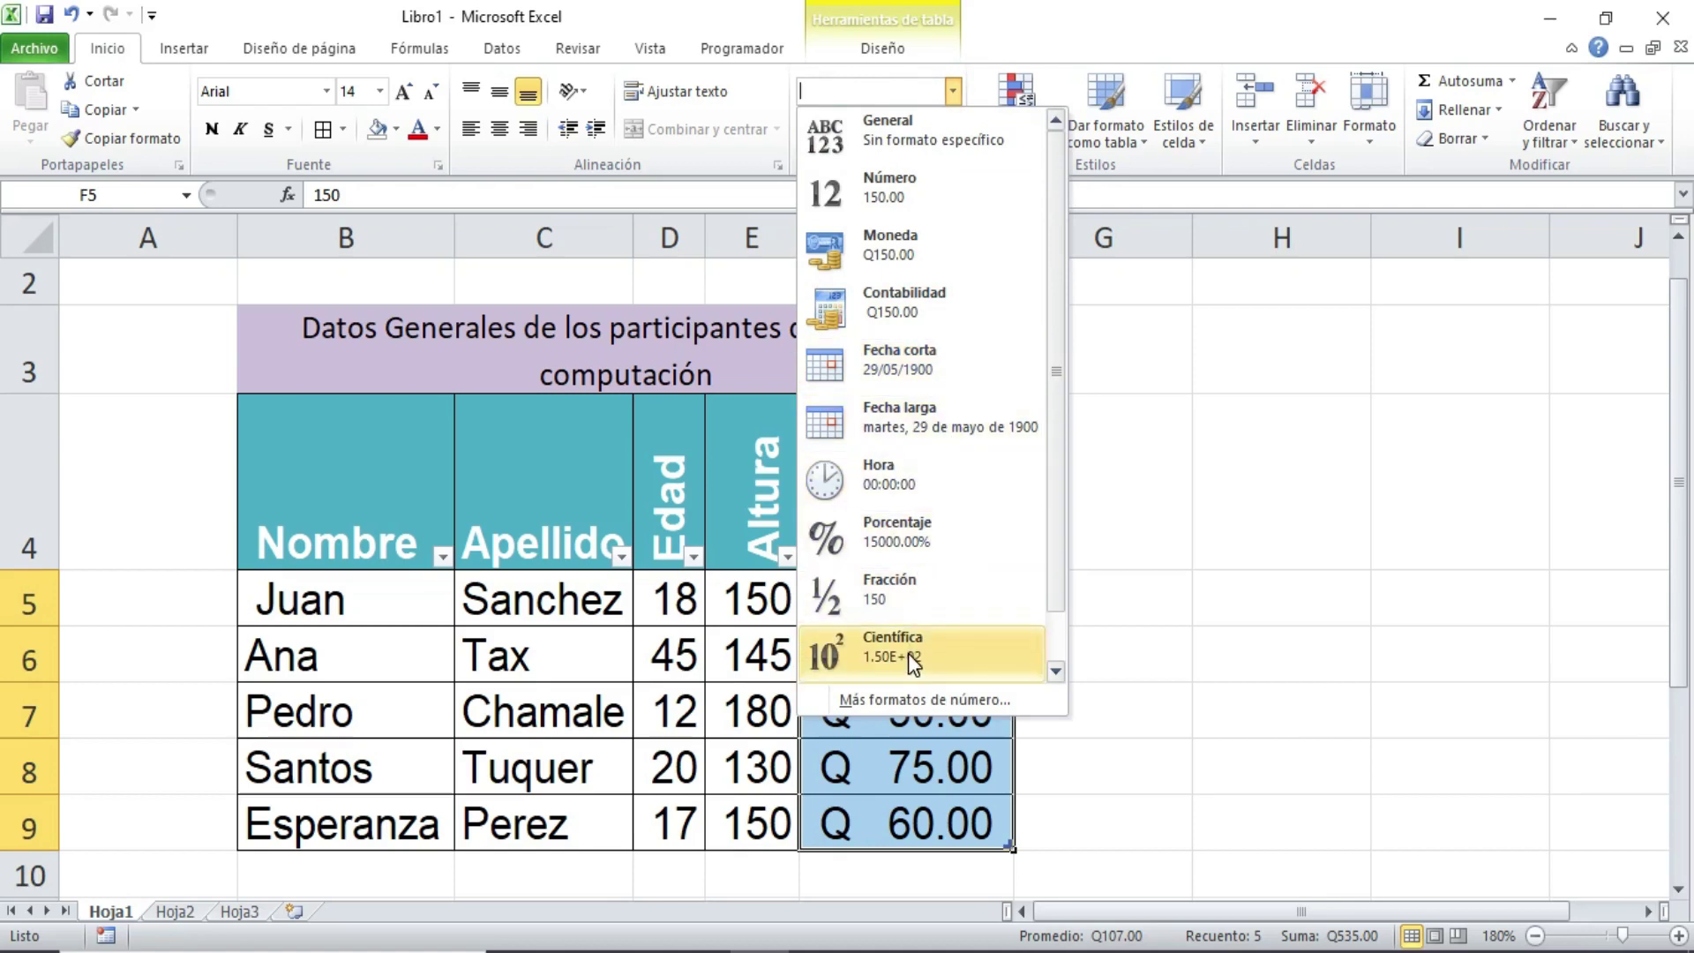
pyautogui.click(952, 91)
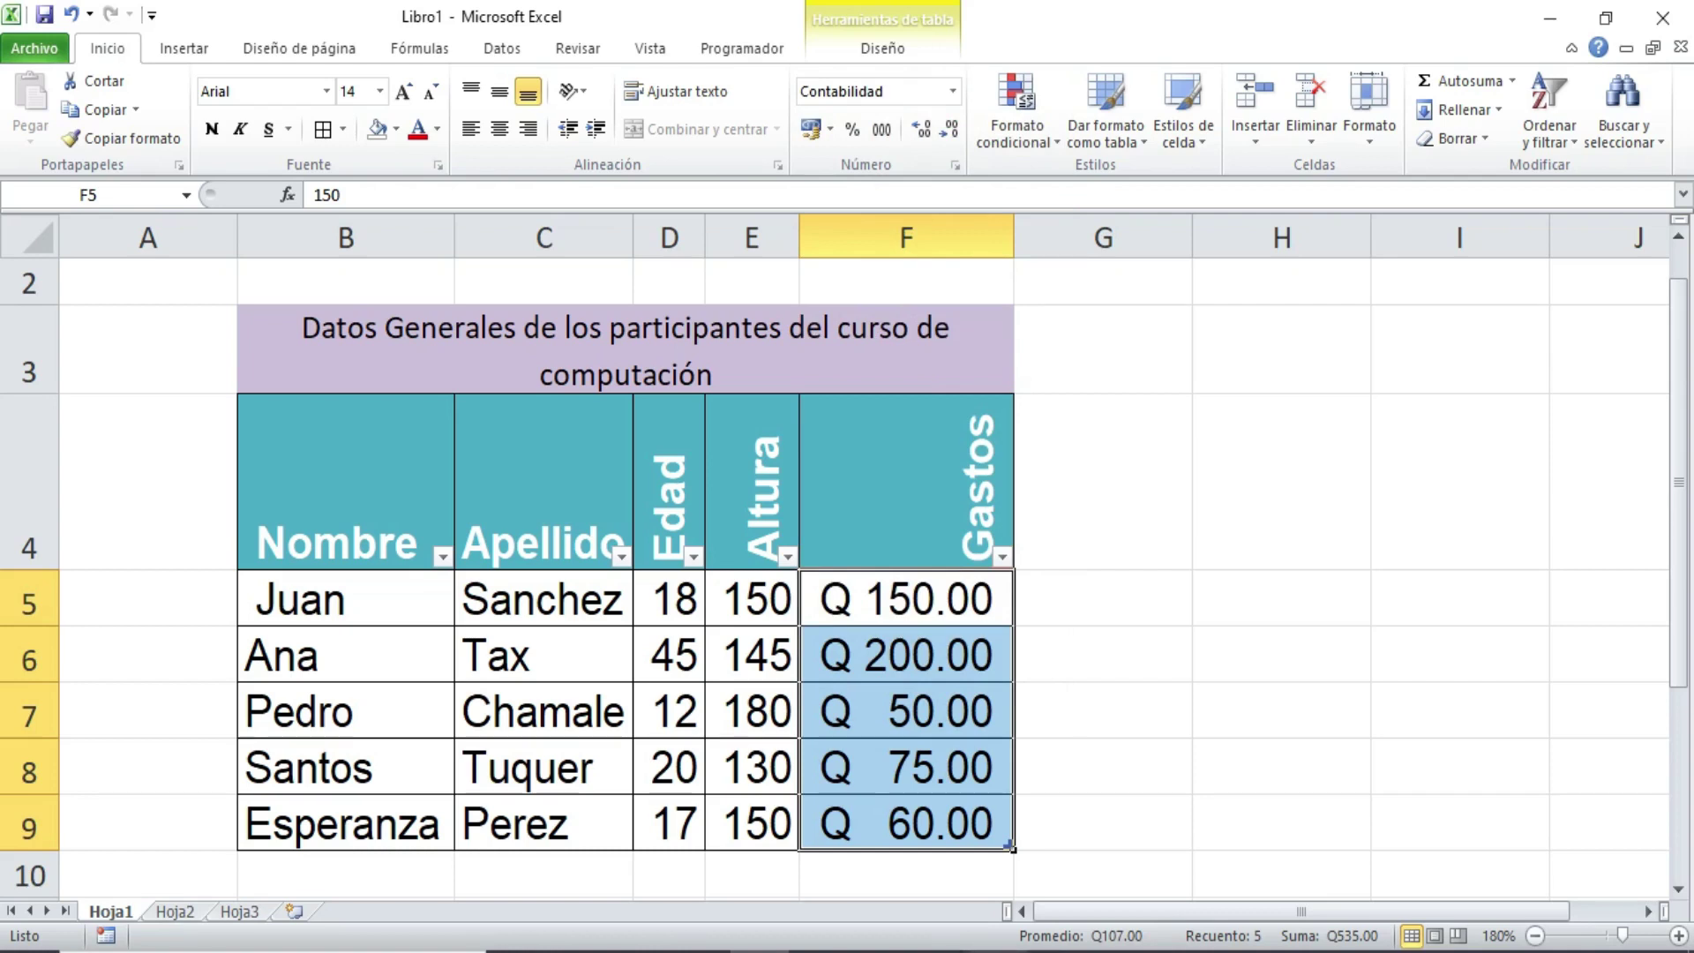
# - Centre the data rows B5:F9 and header row B4:F4 horizontally and vertically
pyautogui.click(1228, 711)
pyautogui.moveTo(341, 606)
pyautogui.mouseDown()
pyautogui.moveTo(940, 788)
pyautogui.moveTo(924, 820)
pyautogui.mouseUp()
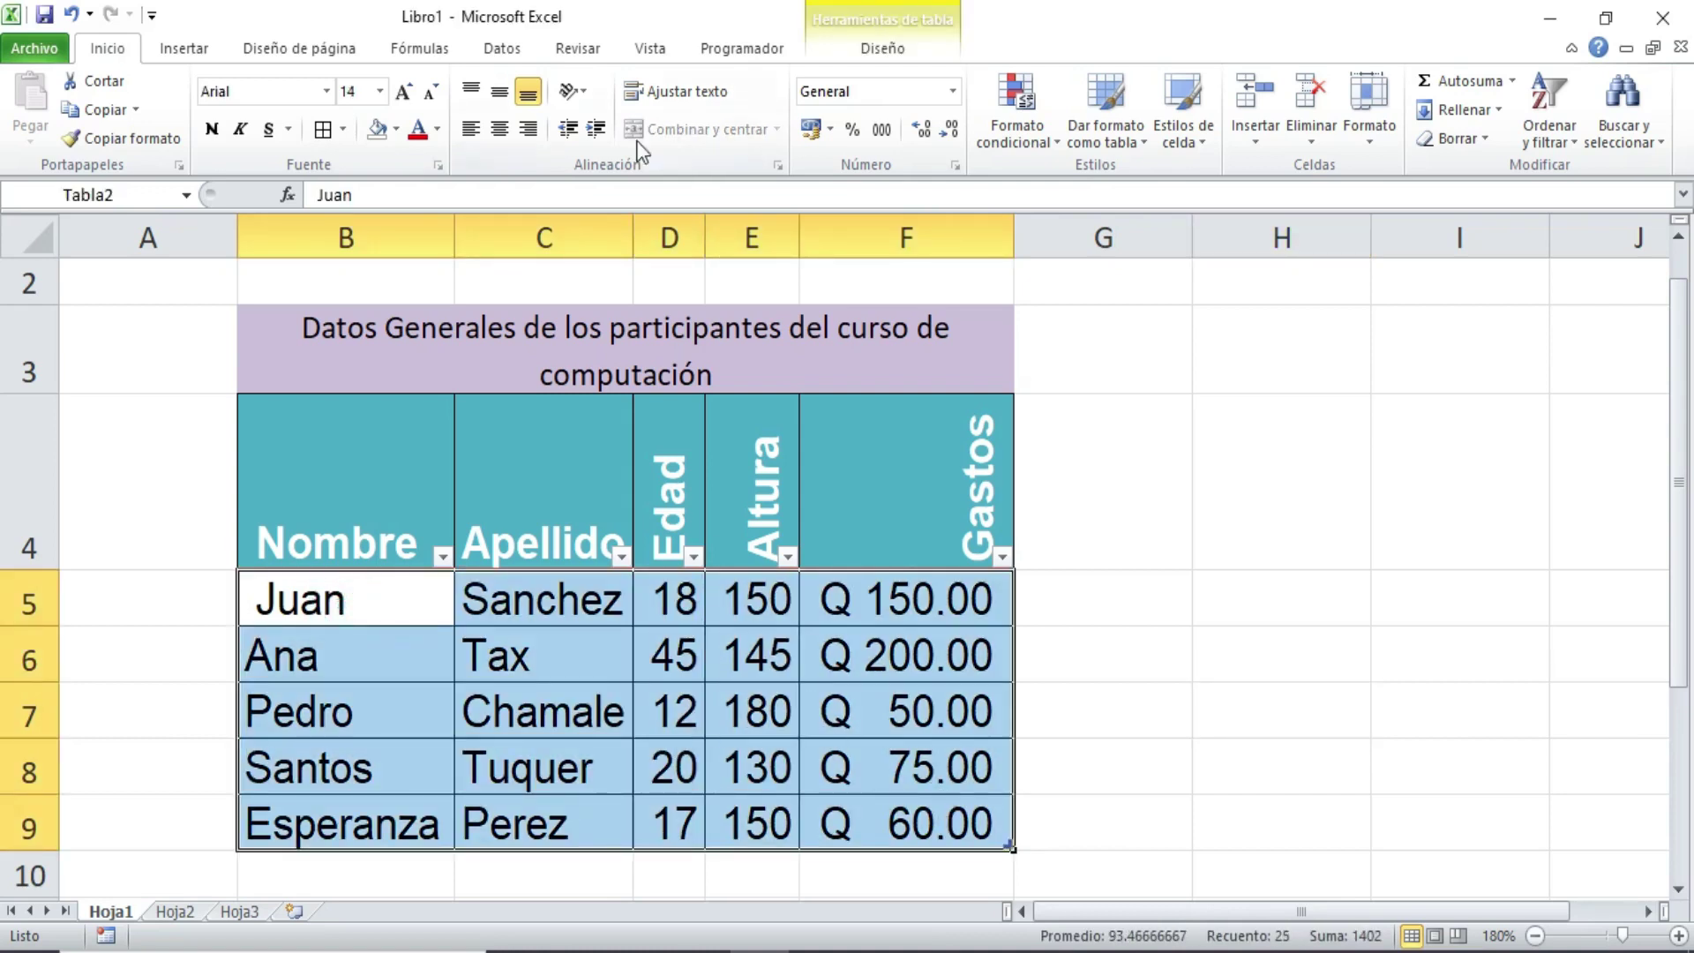
pyautogui.click(499, 129)
pyautogui.click(500, 91)
pyautogui.moveTo(412, 451); pyautogui.dragTo(975, 484)
pyautogui.click(499, 129)
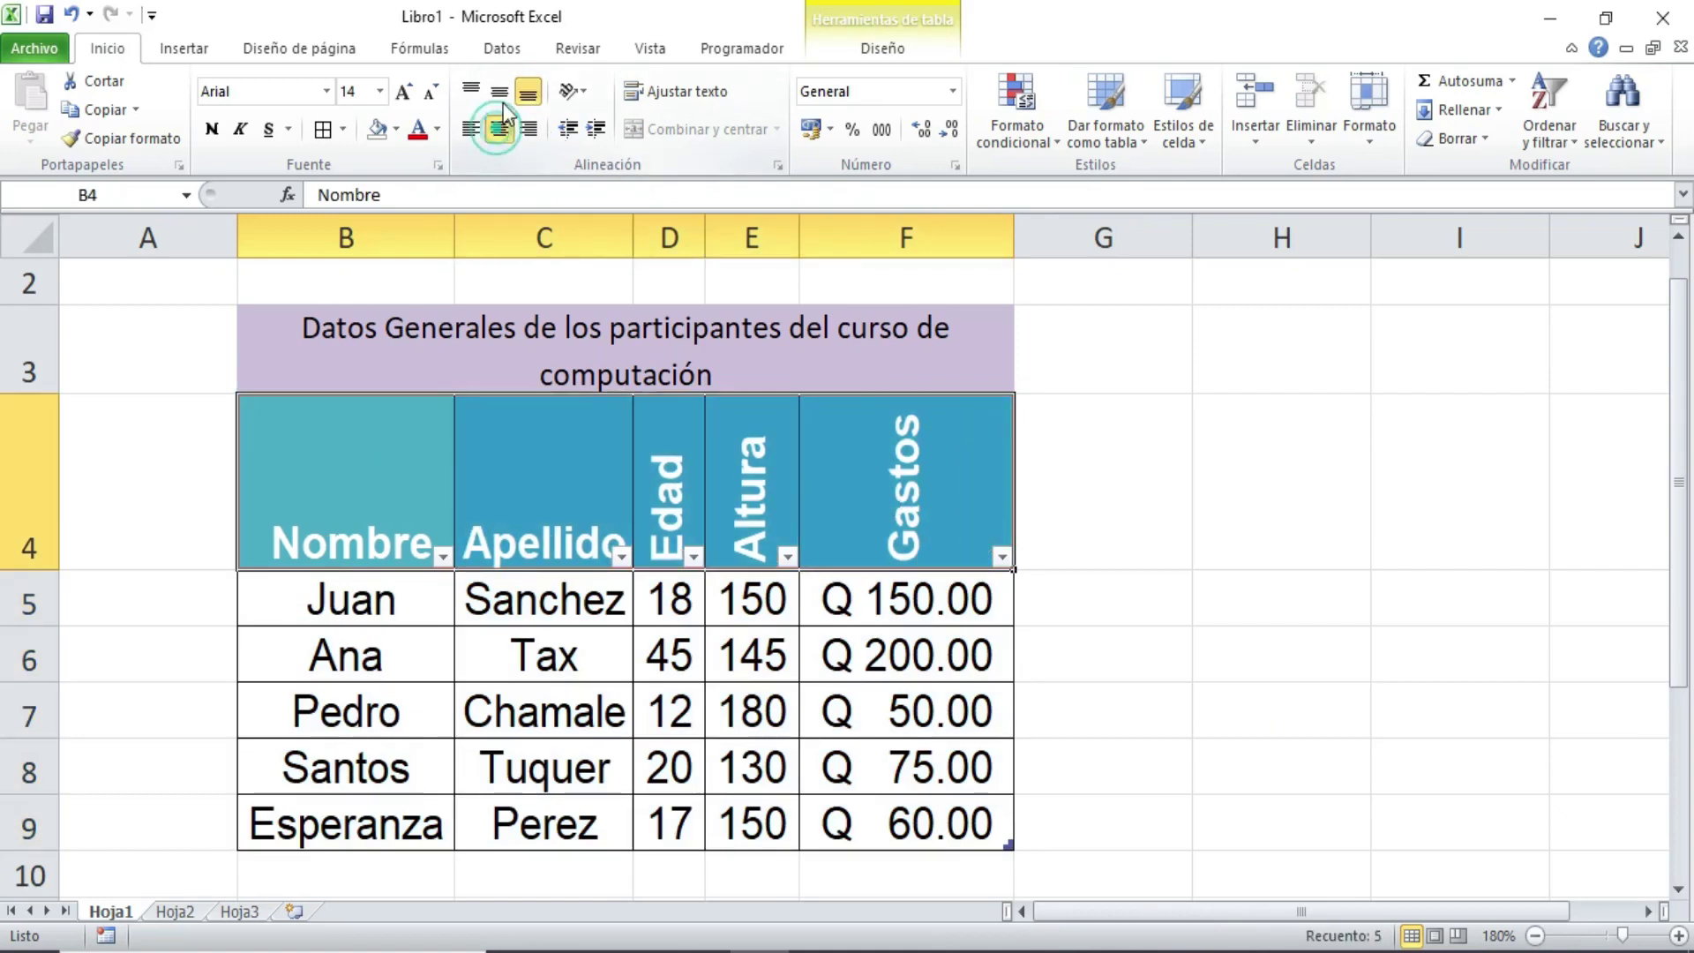
pyautogui.click(499, 91)
pyautogui.click(341, 654)
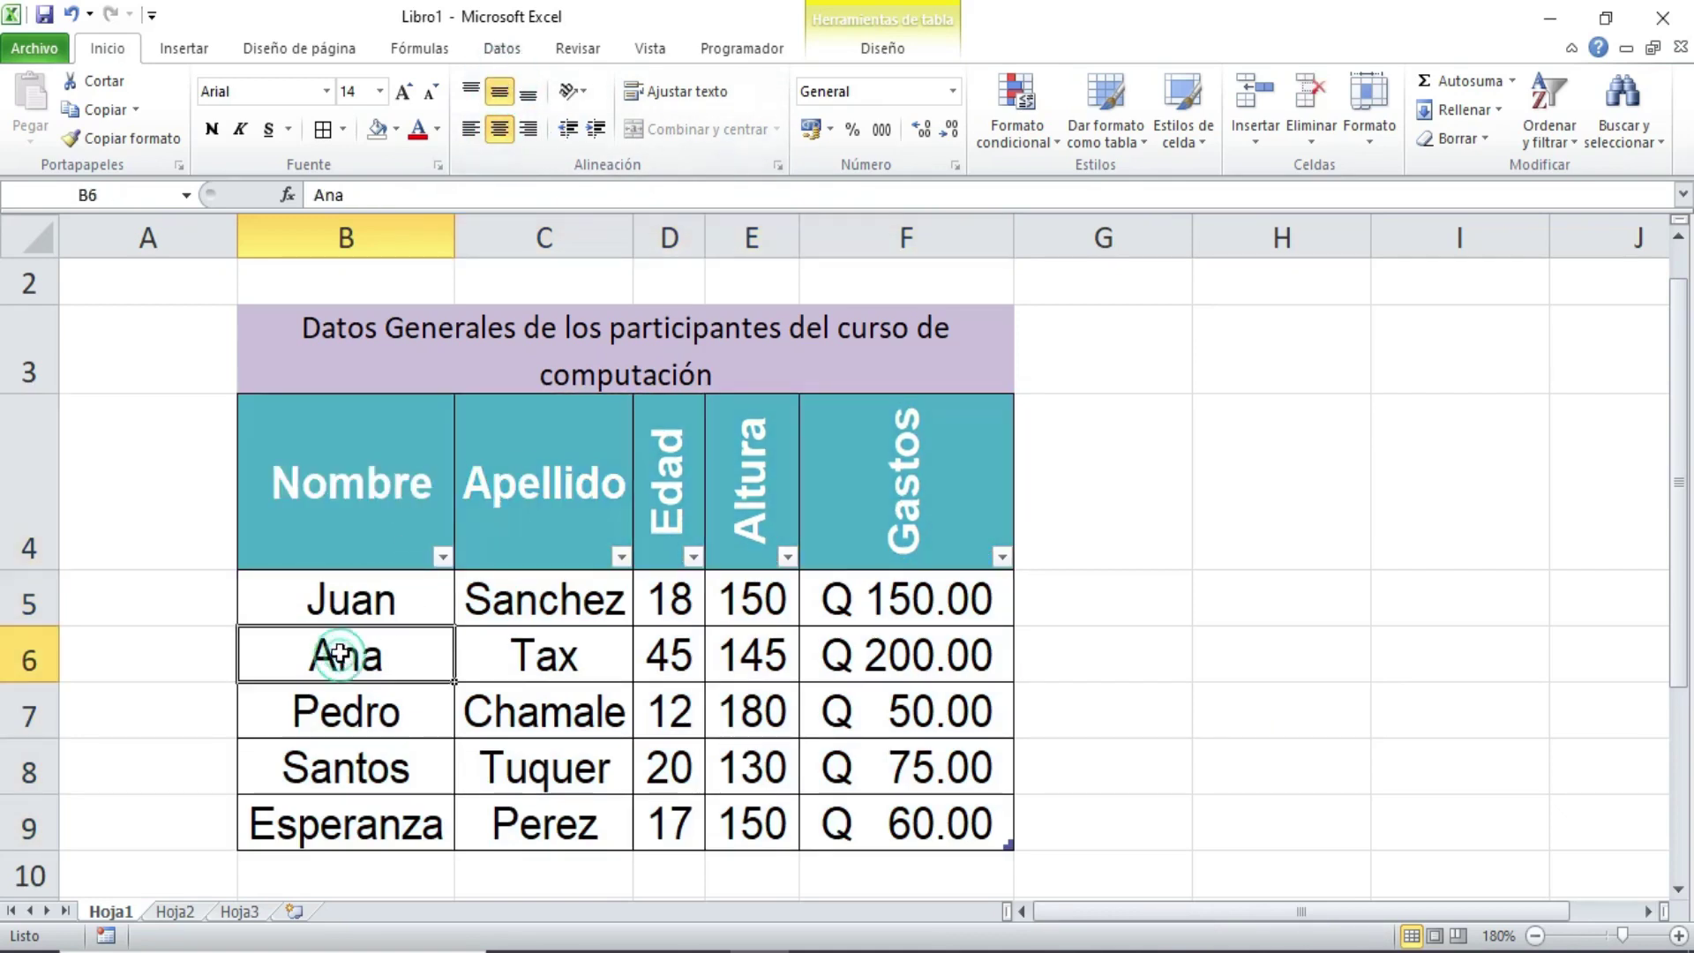
# - Set the data rows B5:F9 in Agency FB font
pyautogui.moveTo(307, 594)
pyautogui.mouseDown()
pyautogui.moveTo(729, 807)
pyautogui.moveTo(953, 813)
pyautogui.mouseUp()
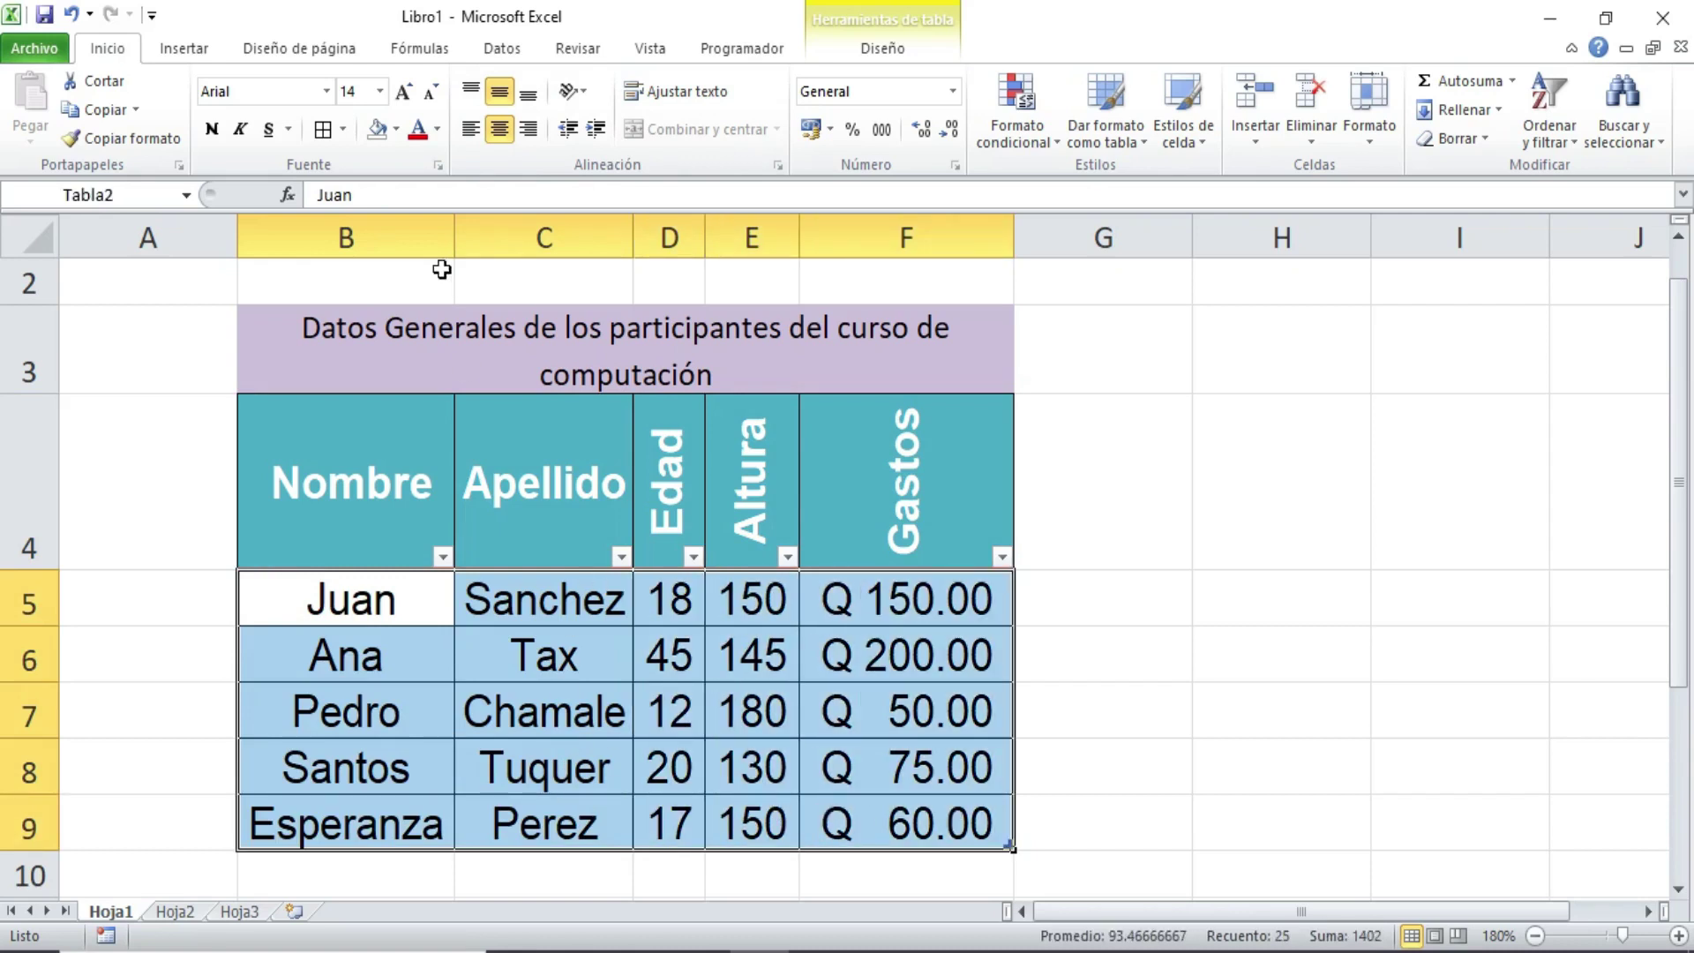
pyautogui.click(326, 91)
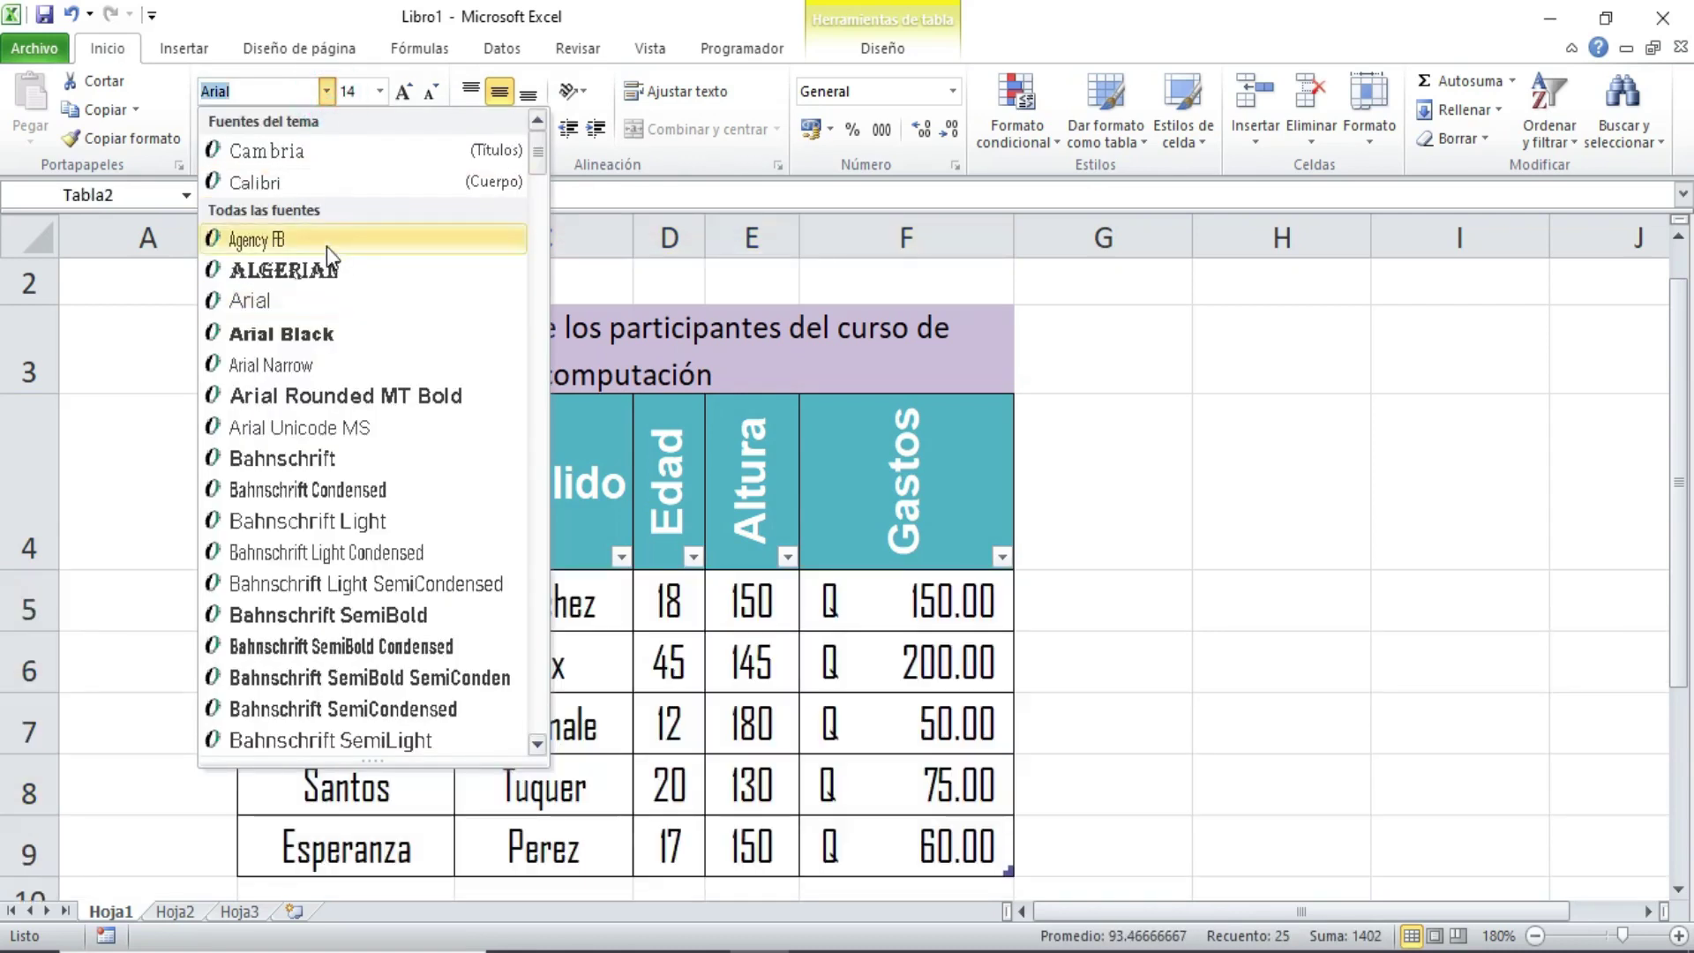
pyautogui.click(326, 246)
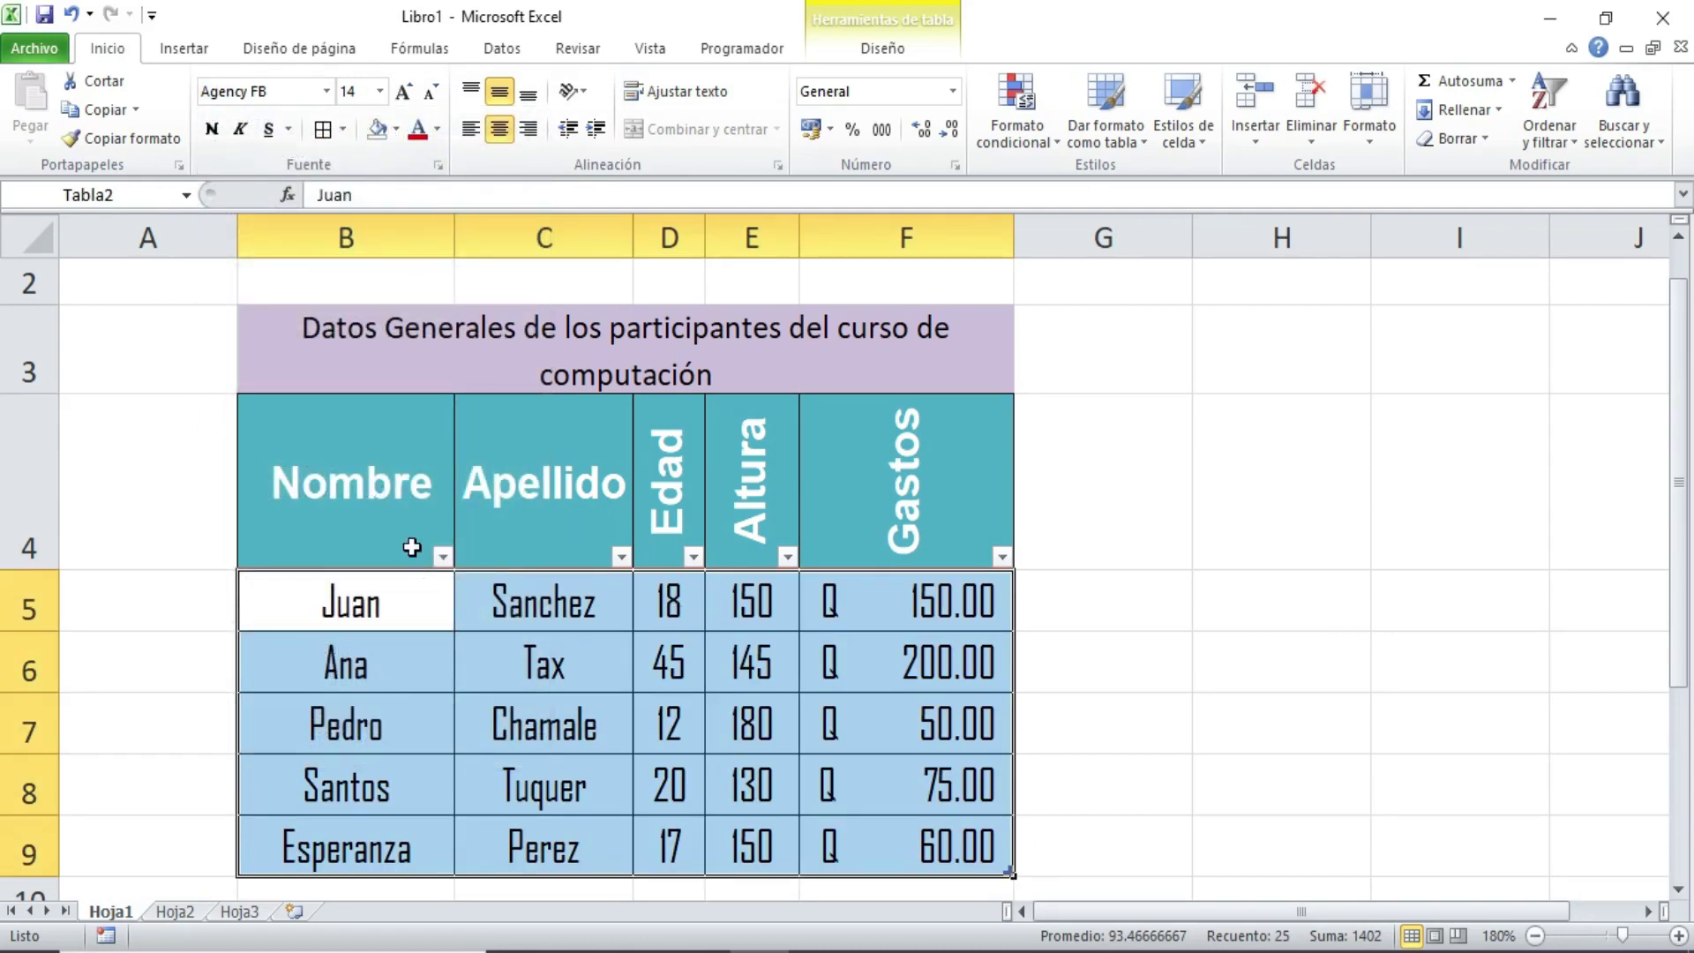
pyautogui.click(745, 719)
pyautogui.click(384, 443)
pyautogui.click(333, 359)
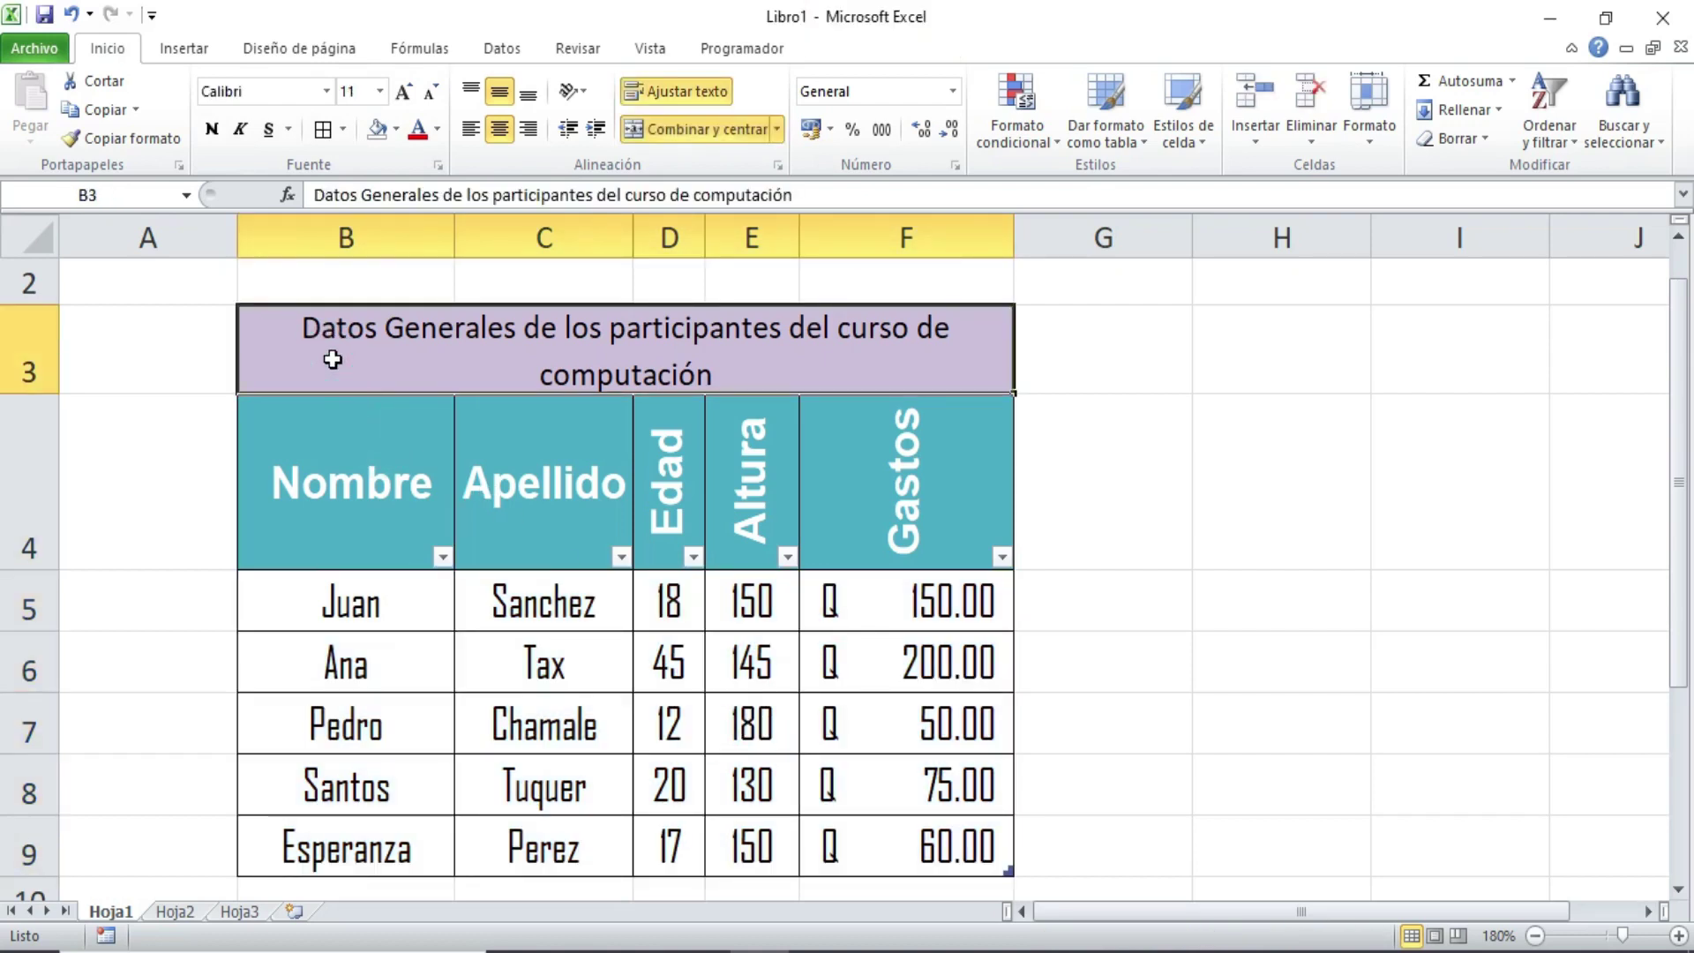
pyautogui.click(348, 47)
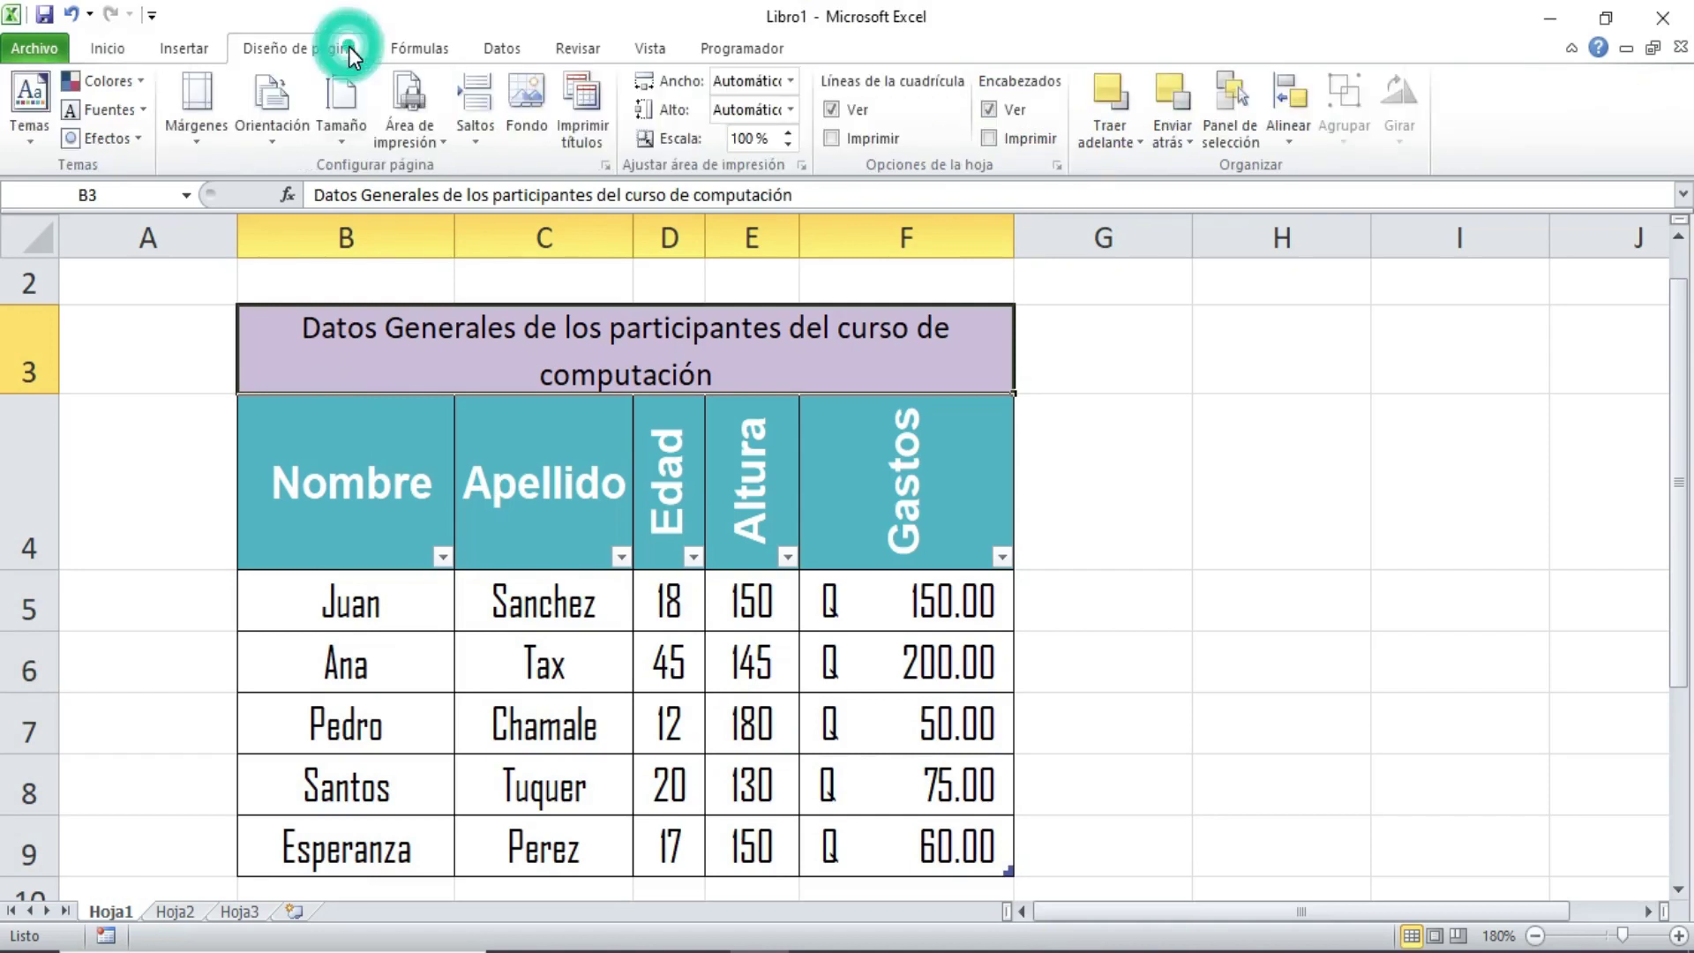
# - Set the page to portrait orientation with Normal margins, then zoom out on the sheet
pyautogui.click(274, 130)
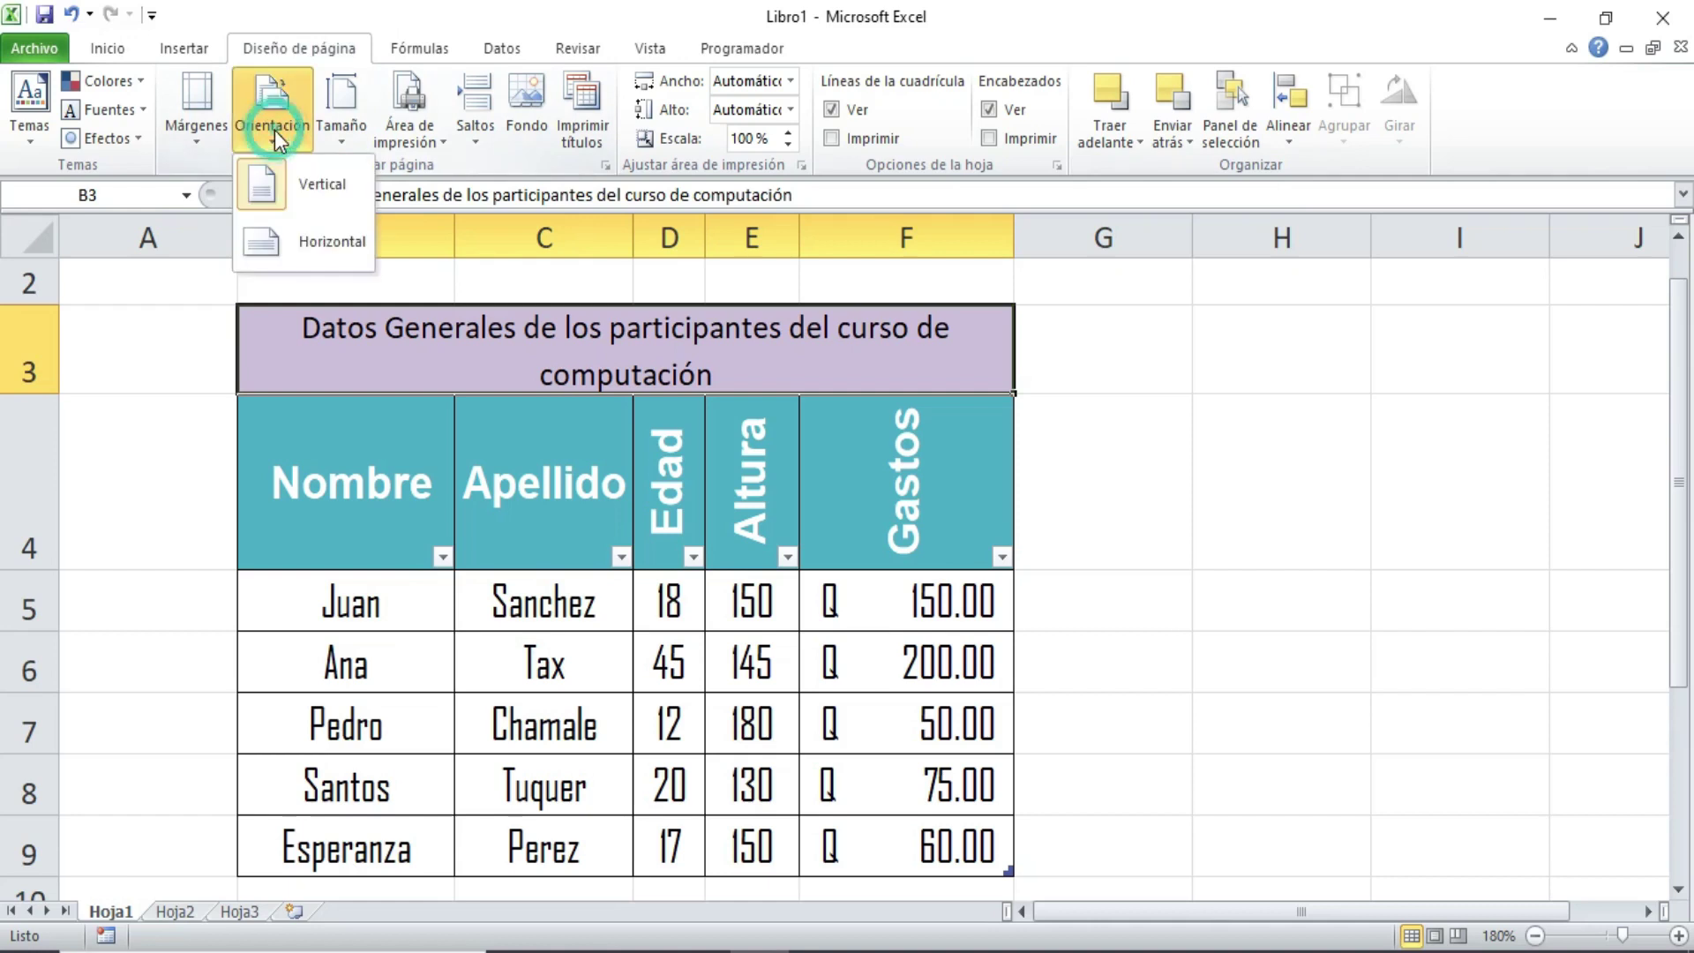
pyautogui.click(272, 181)
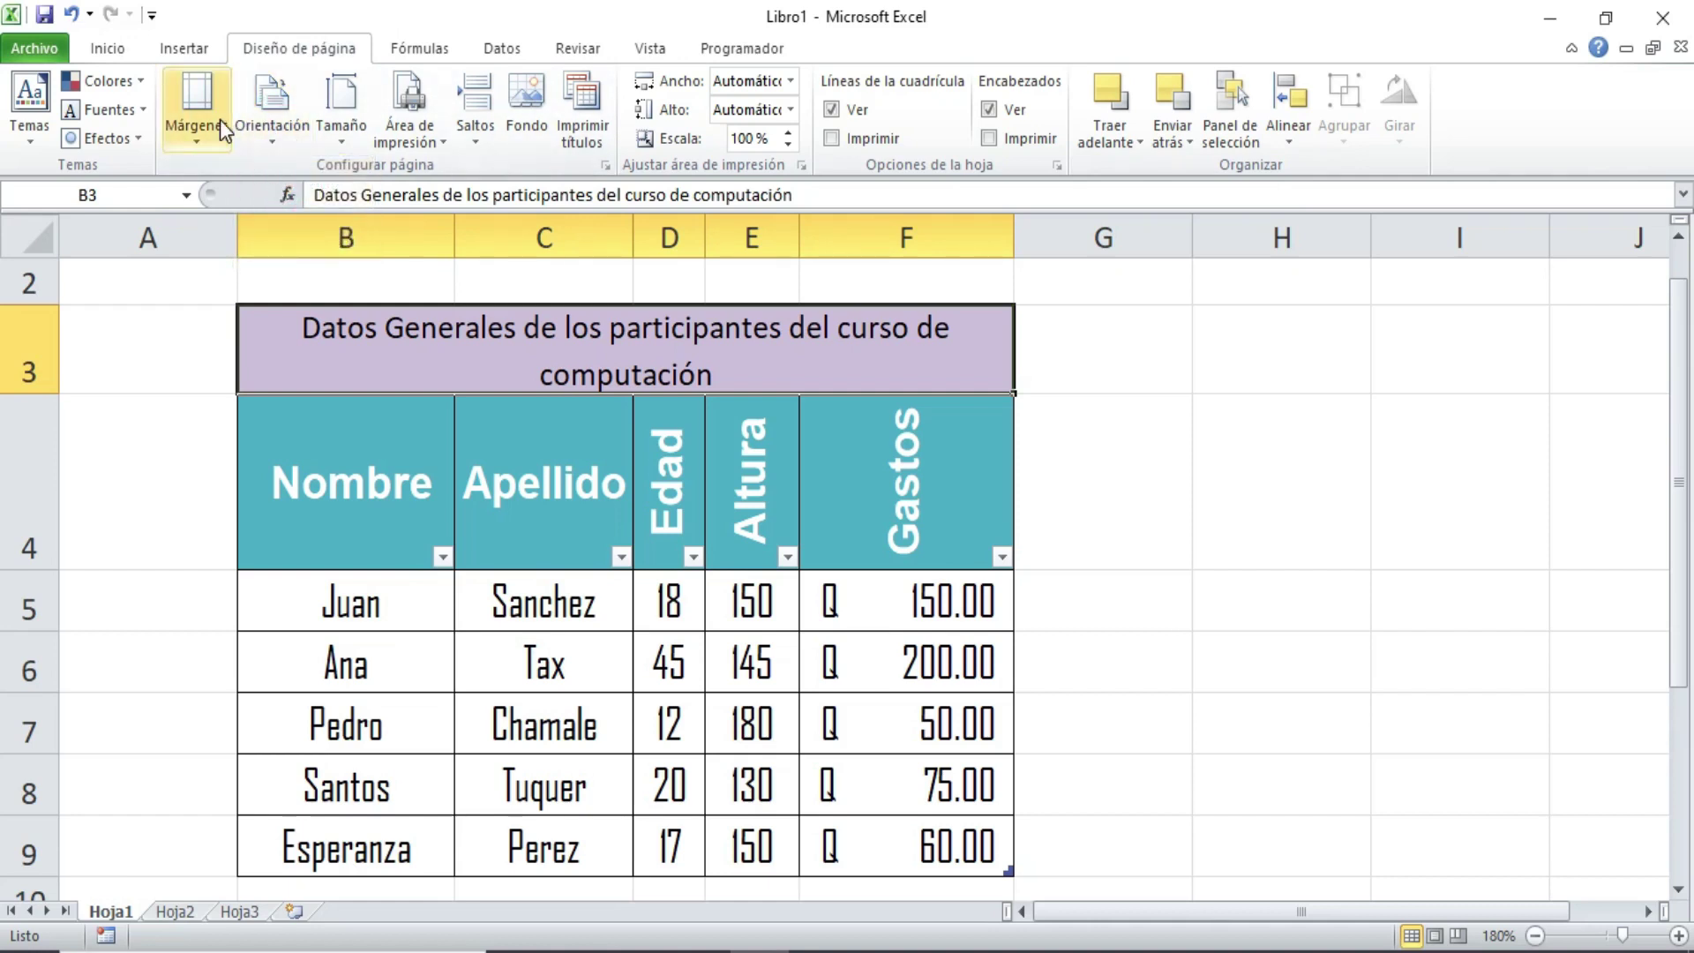
pyautogui.click(198, 114)
pyautogui.click(223, 212)
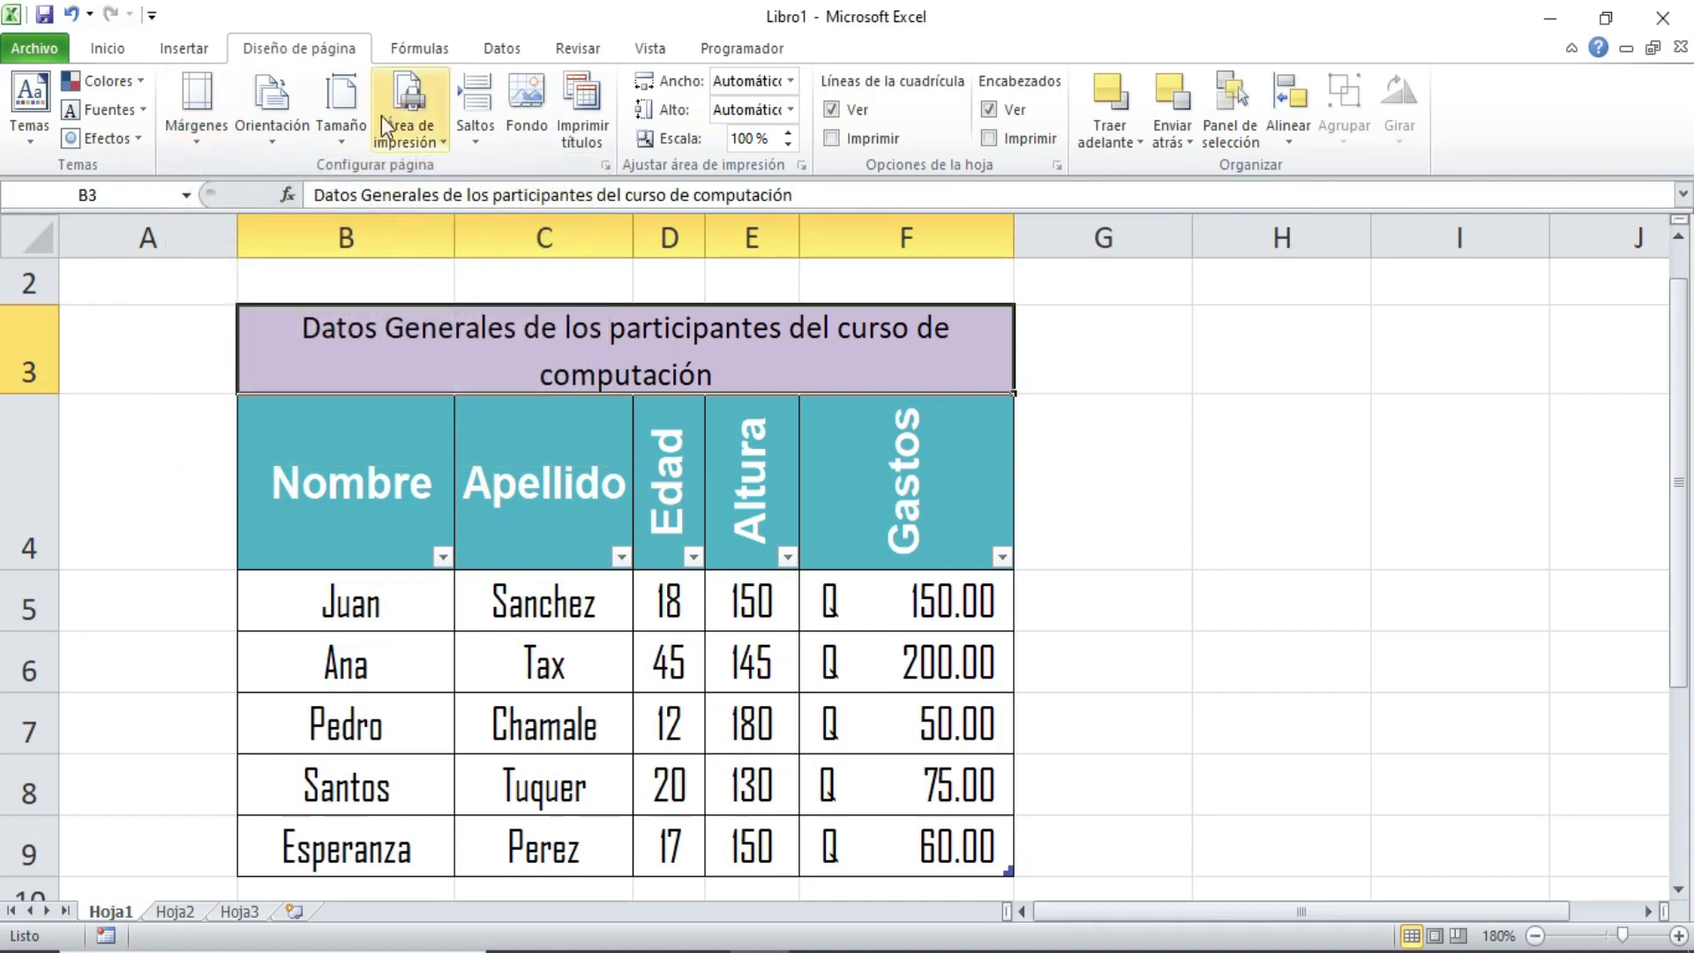
pyautogui.click(1535, 935)
pyautogui.click(1535, 935)
pyautogui.click(1536, 935)
pyautogui.click(1535, 935)
pyautogui.click(1535, 935)
pyautogui.click(1535, 936)
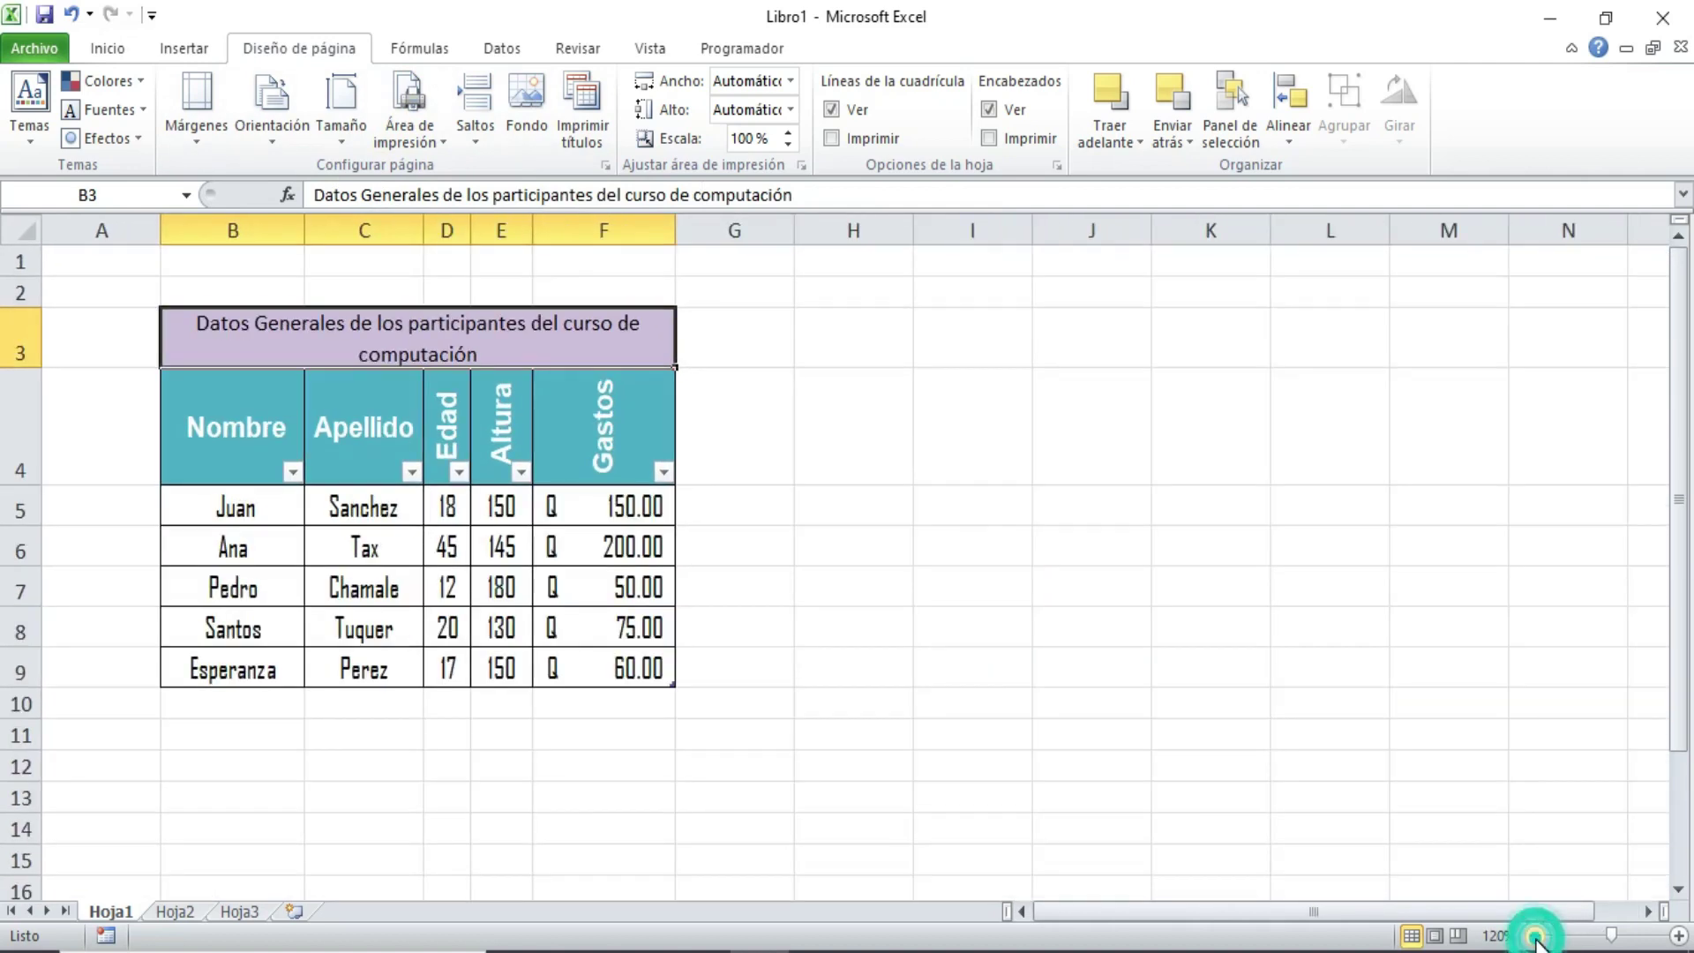
# - Set the paper size to Carta and zoom out to see the page breaks
pyautogui.click(291, 110)
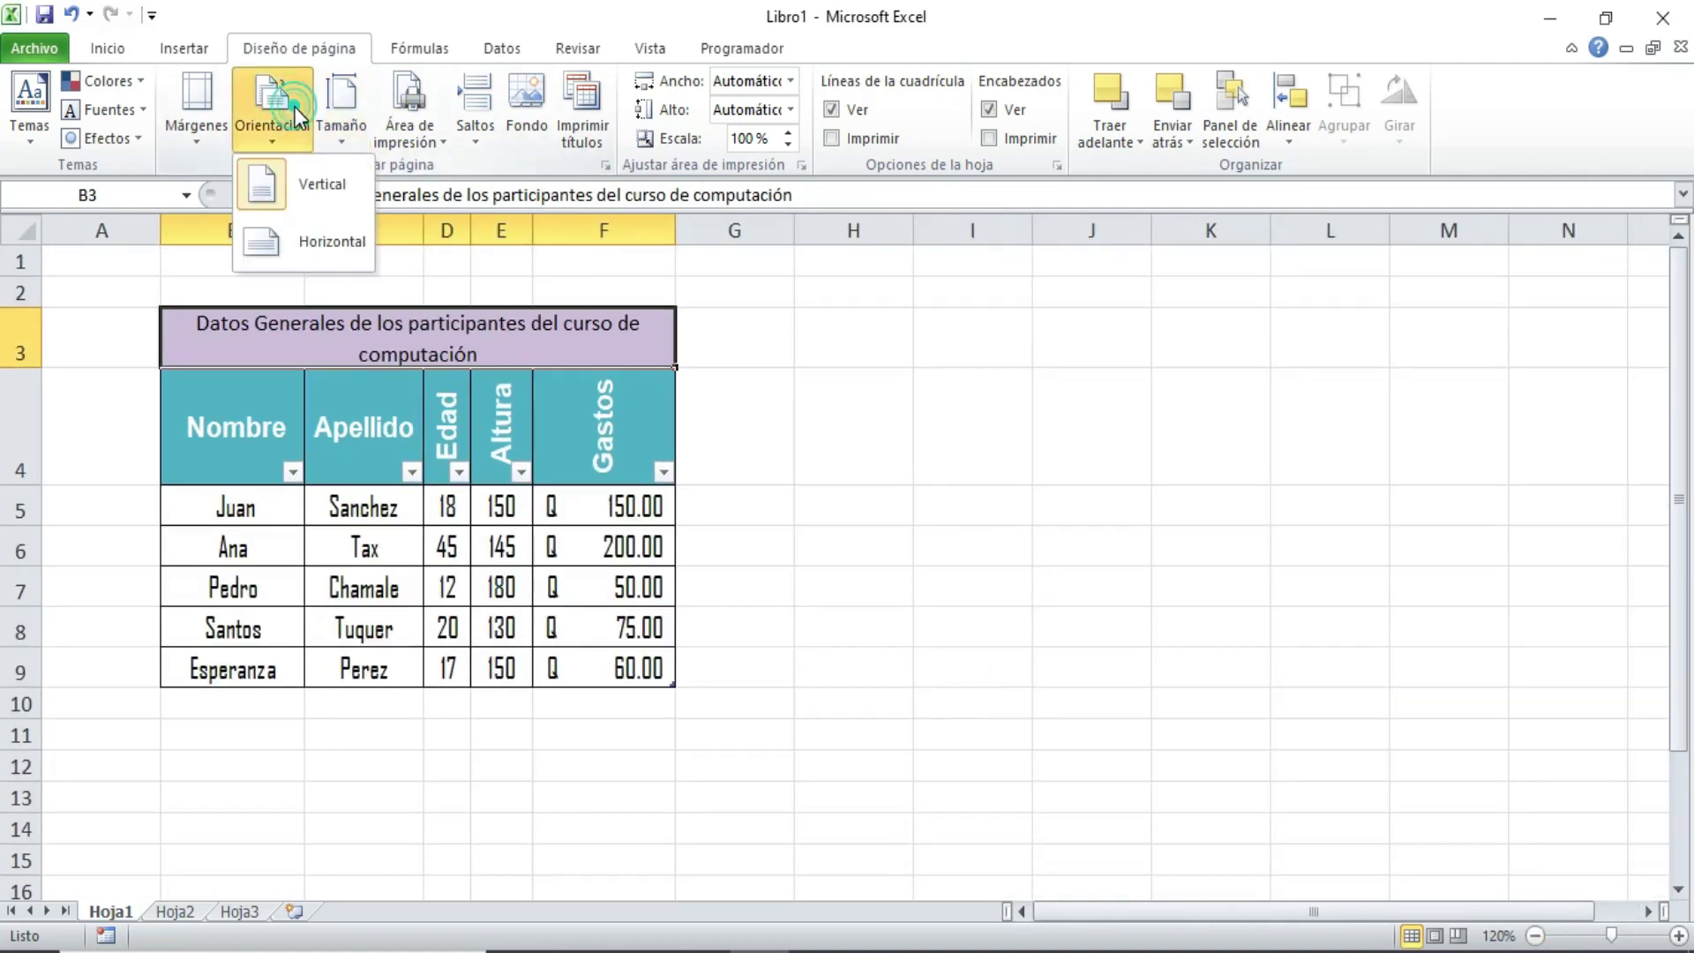
pyautogui.click(350, 120)
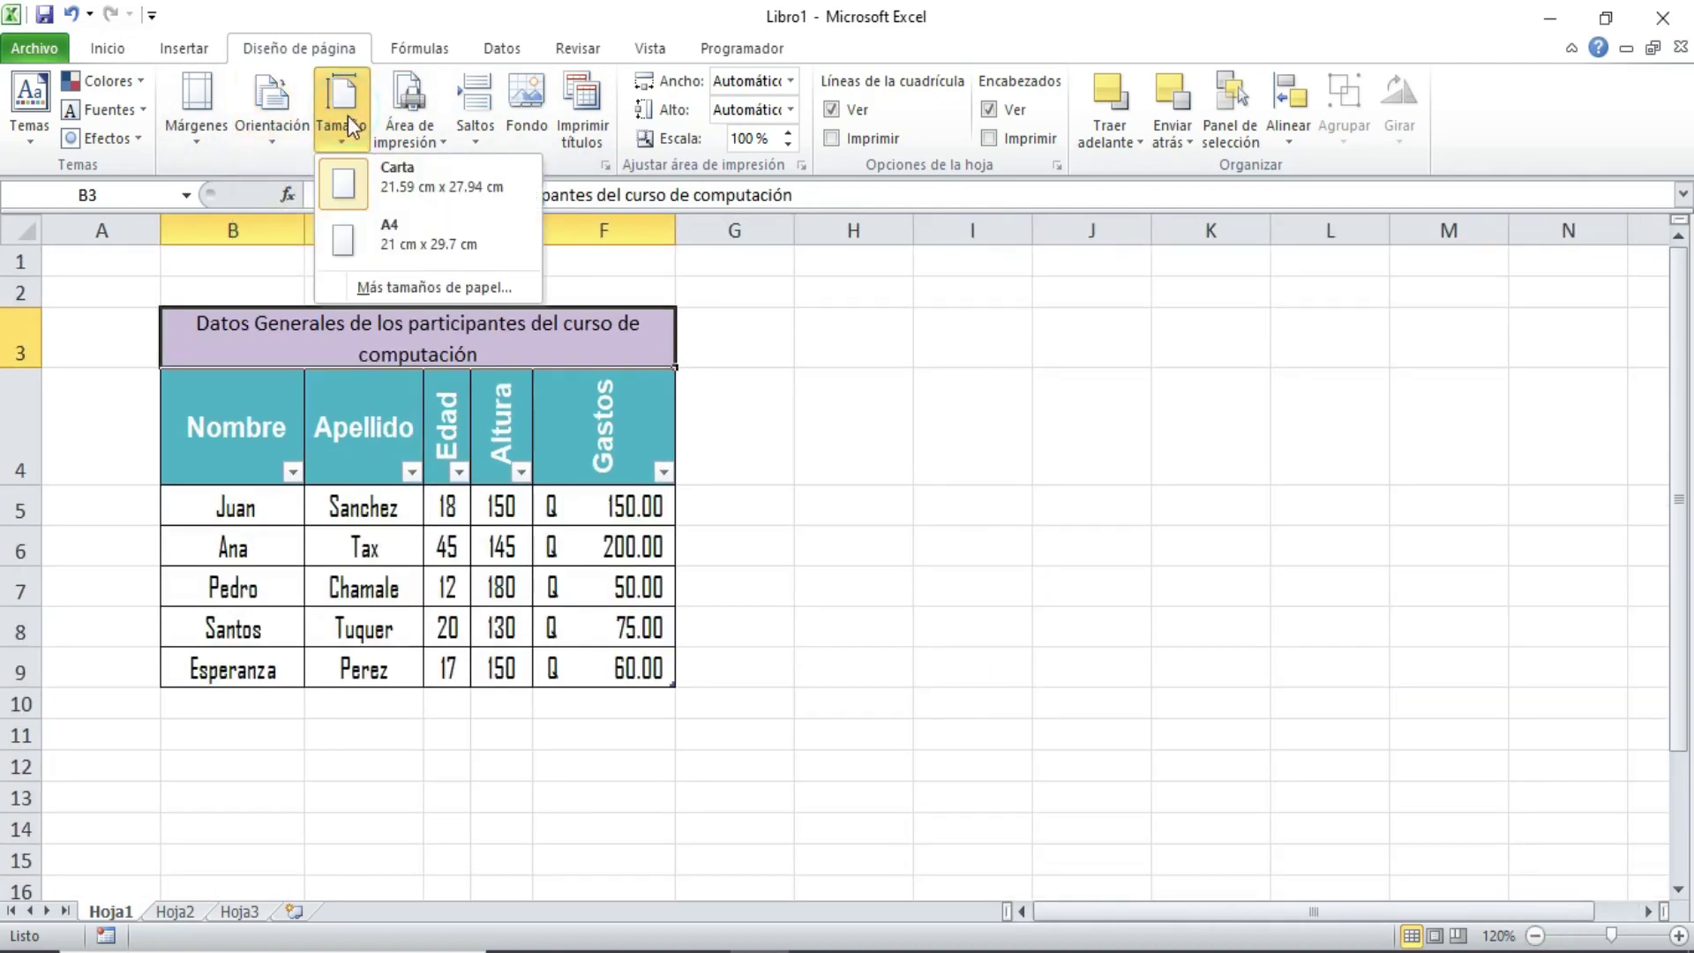
pyautogui.click(345, 167)
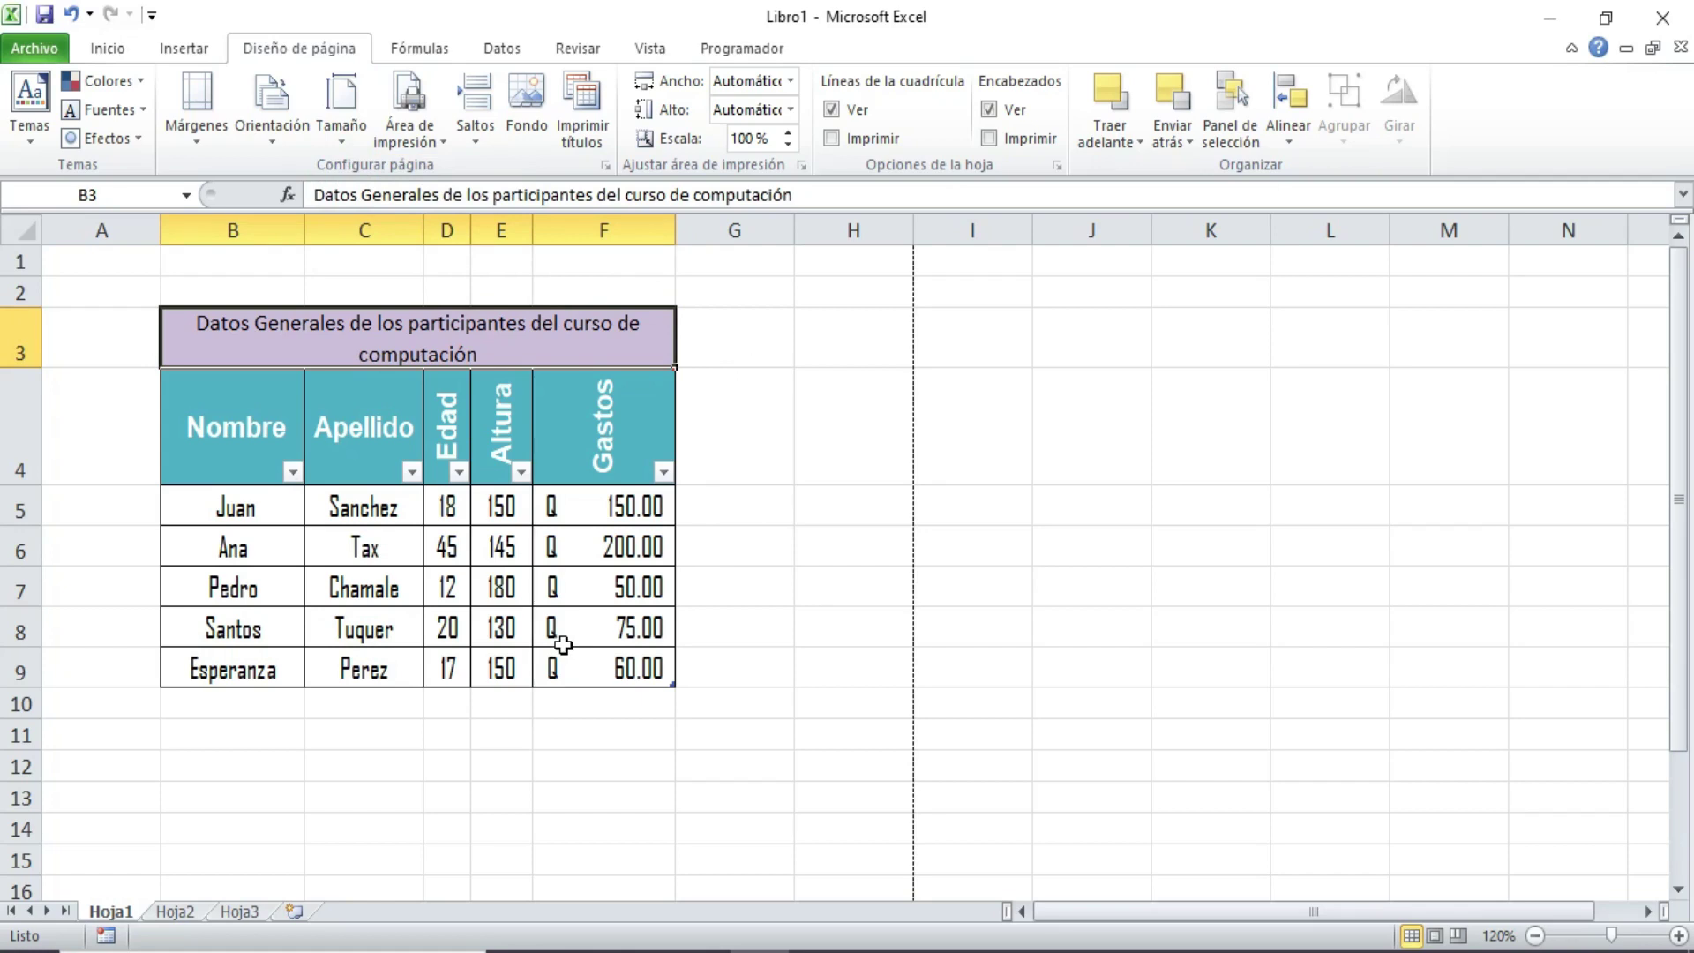
pyautogui.click(1535, 937)
pyautogui.click(1535, 936)
pyautogui.click(1535, 936)
pyautogui.click(1536, 936)
pyautogui.click(1535, 936)
pyautogui.click(1535, 936)
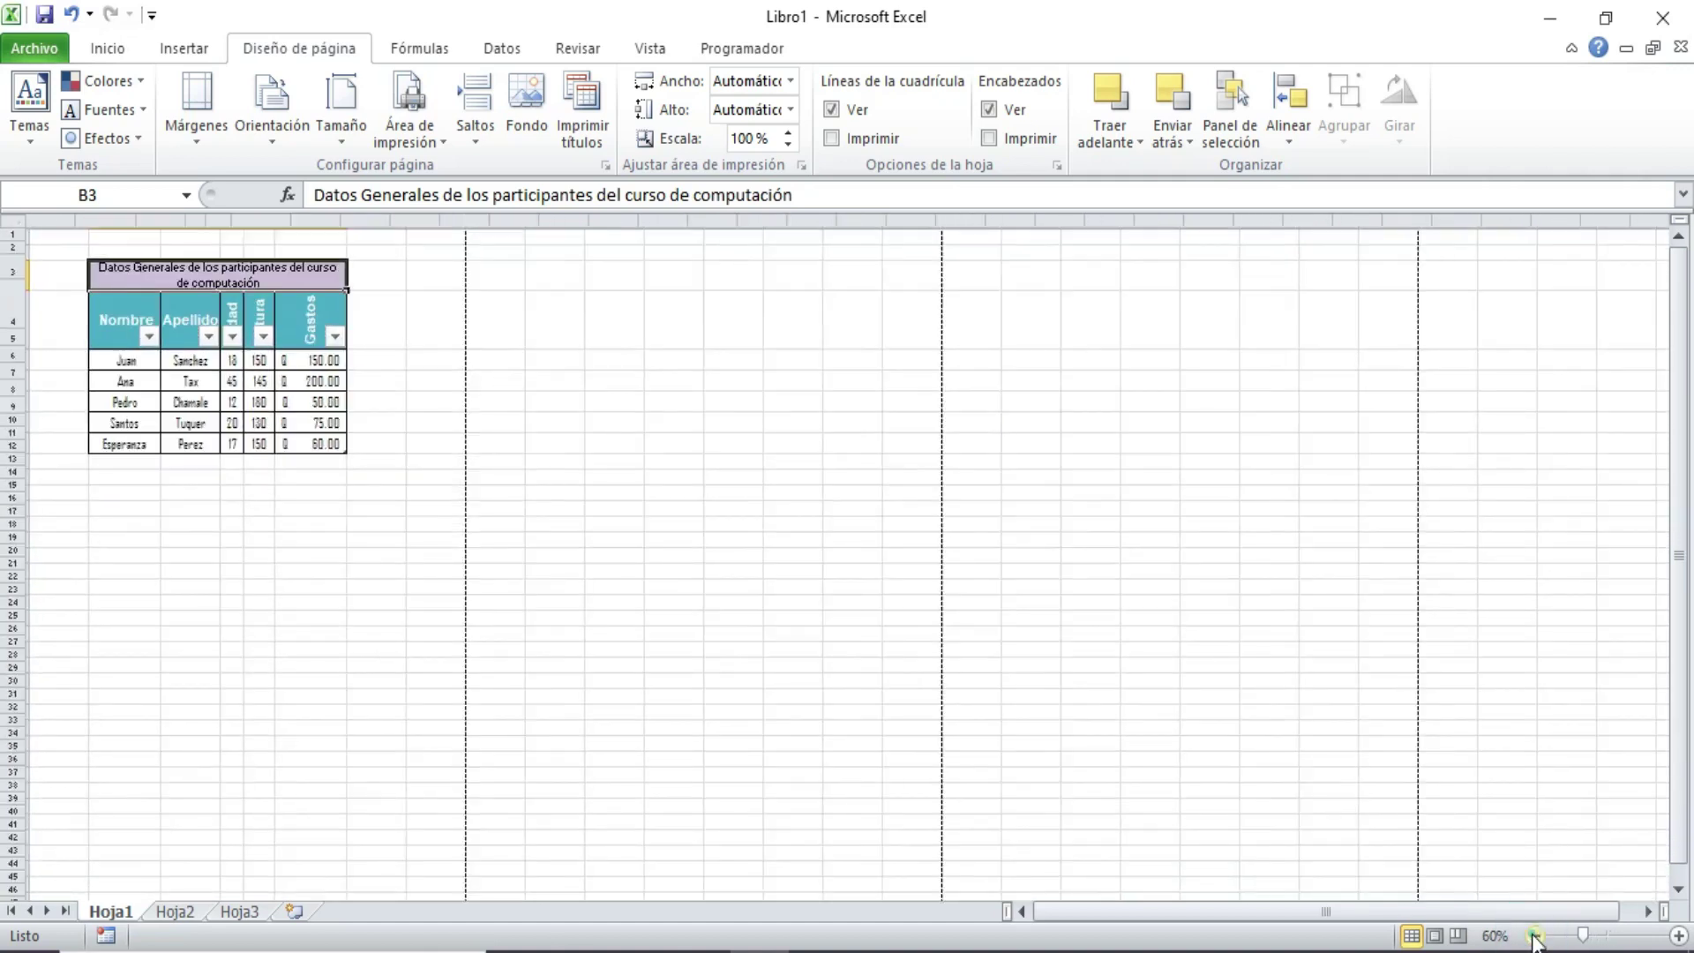
pyautogui.click(1535, 936)
# - Reconfirm the Carta paper size and zoom back in on the table
pyautogui.click(93, 641)
pyautogui.click(105, 445)
pyautogui.click(152, 687)
pyautogui.click(181, 460)
pyautogui.click(750, 509)
pyautogui.click(1056, 506)
pyautogui.click(1337, 482)
pyautogui.click(661, 494)
pyautogui.click(256, 562)
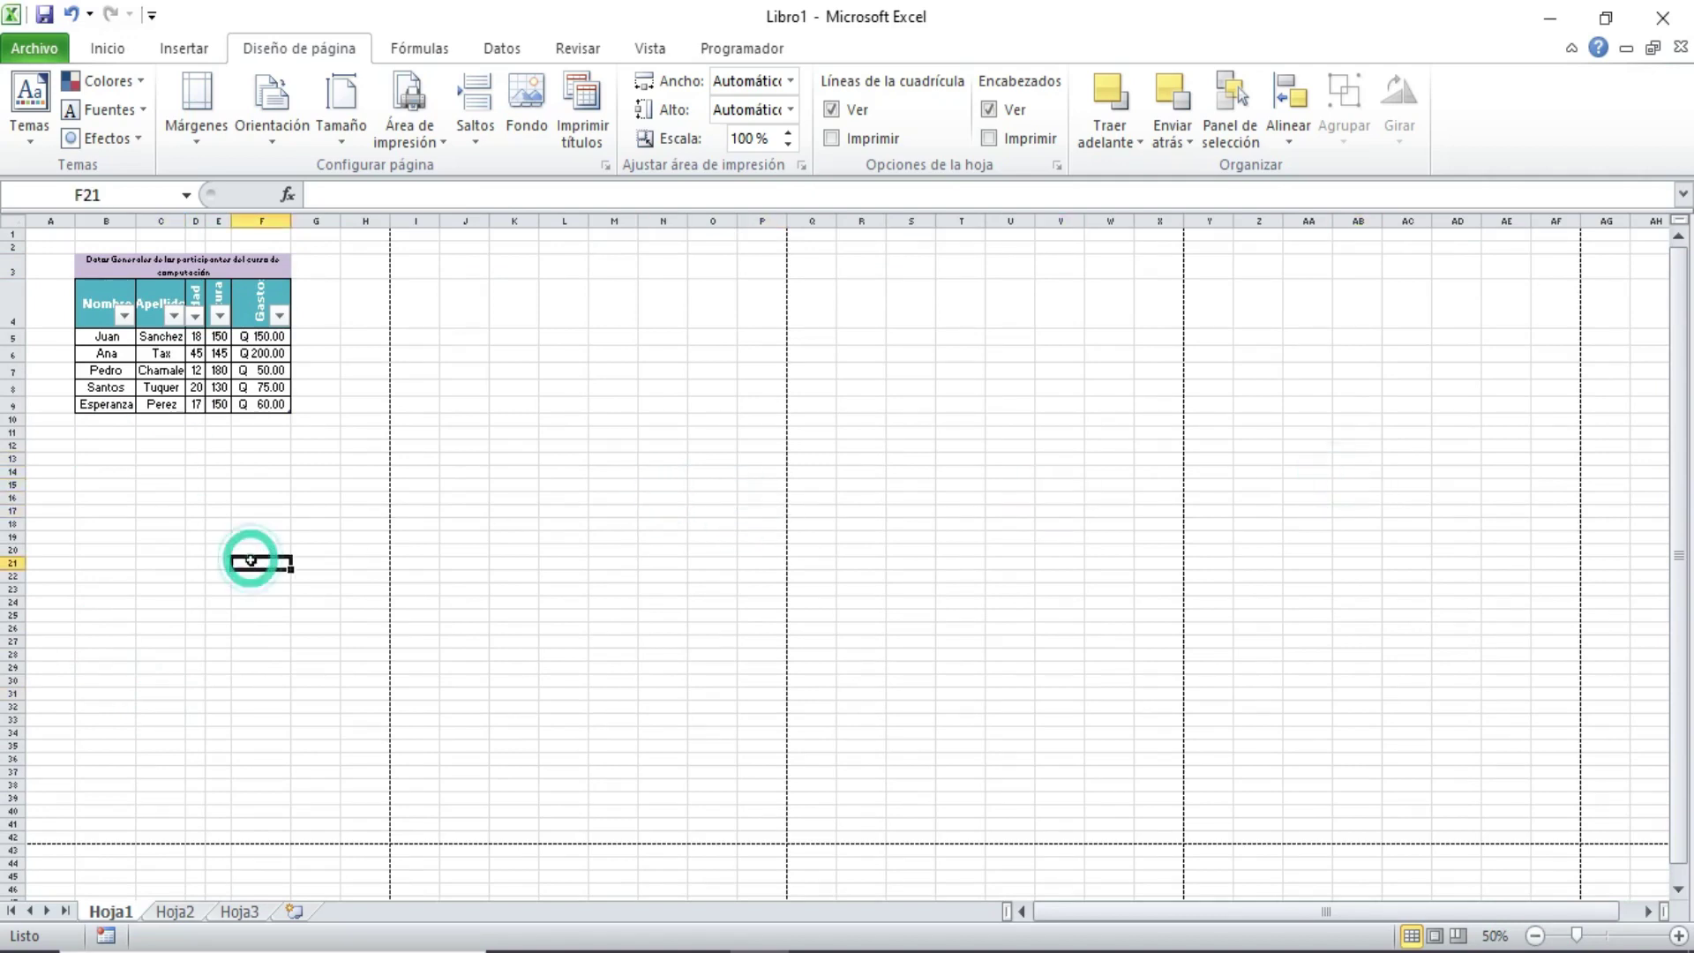
pyautogui.click(358, 139)
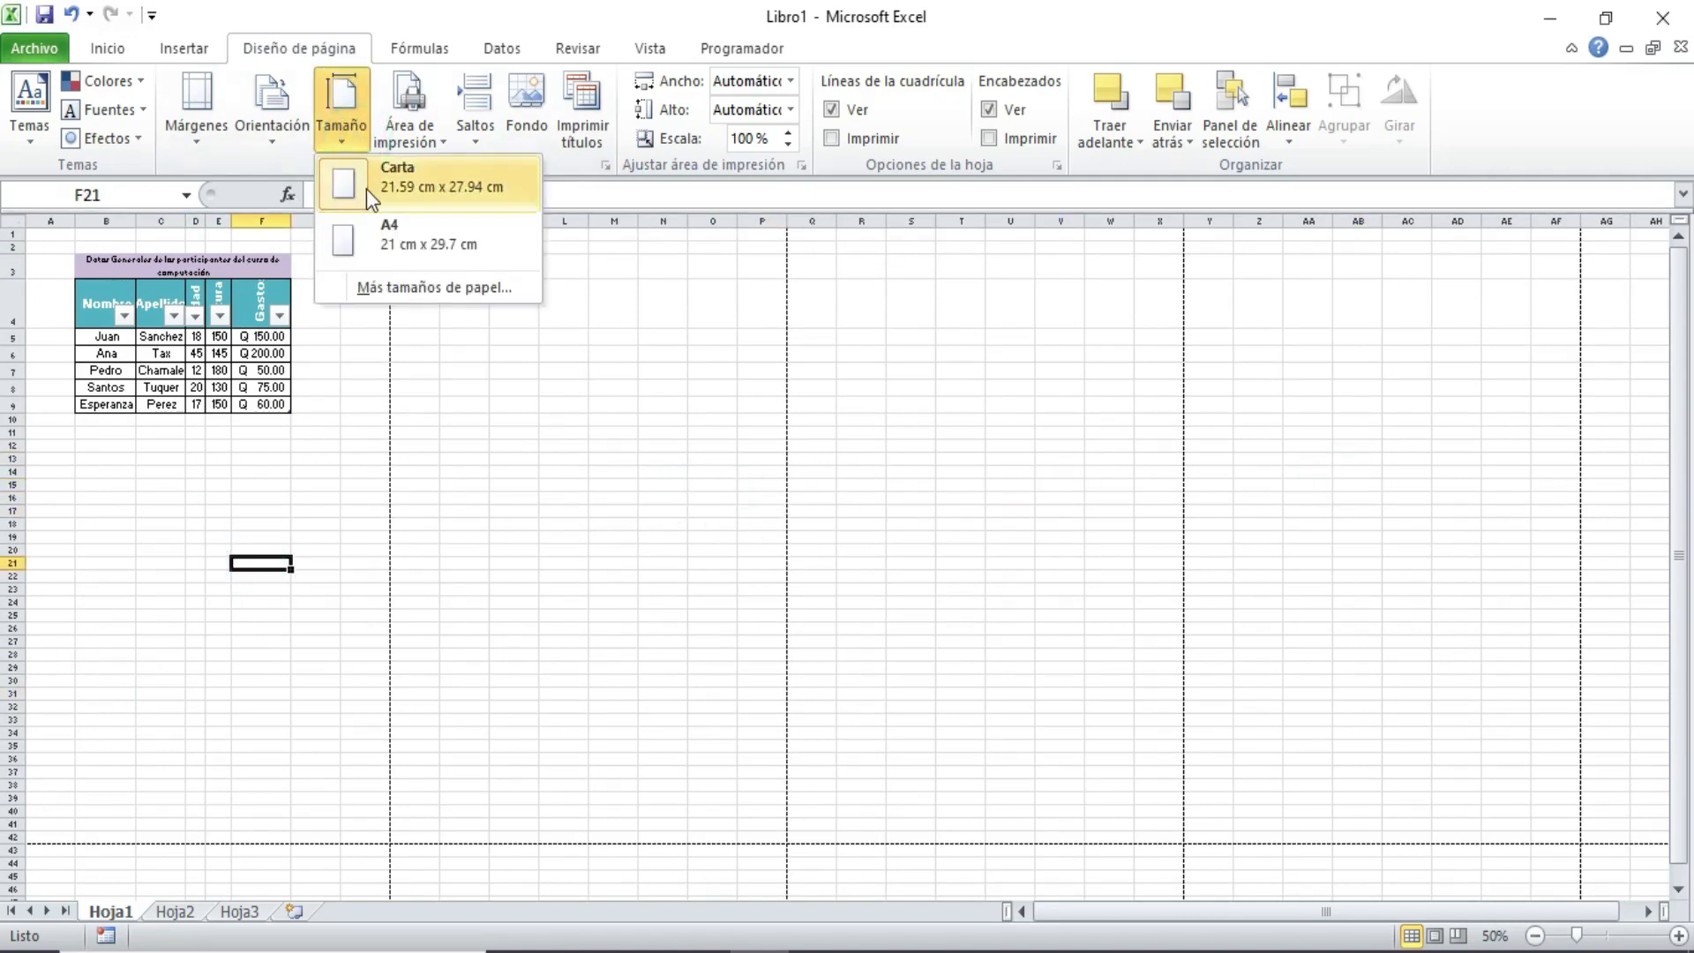
pyautogui.click(367, 188)
pyautogui.click(278, 468)
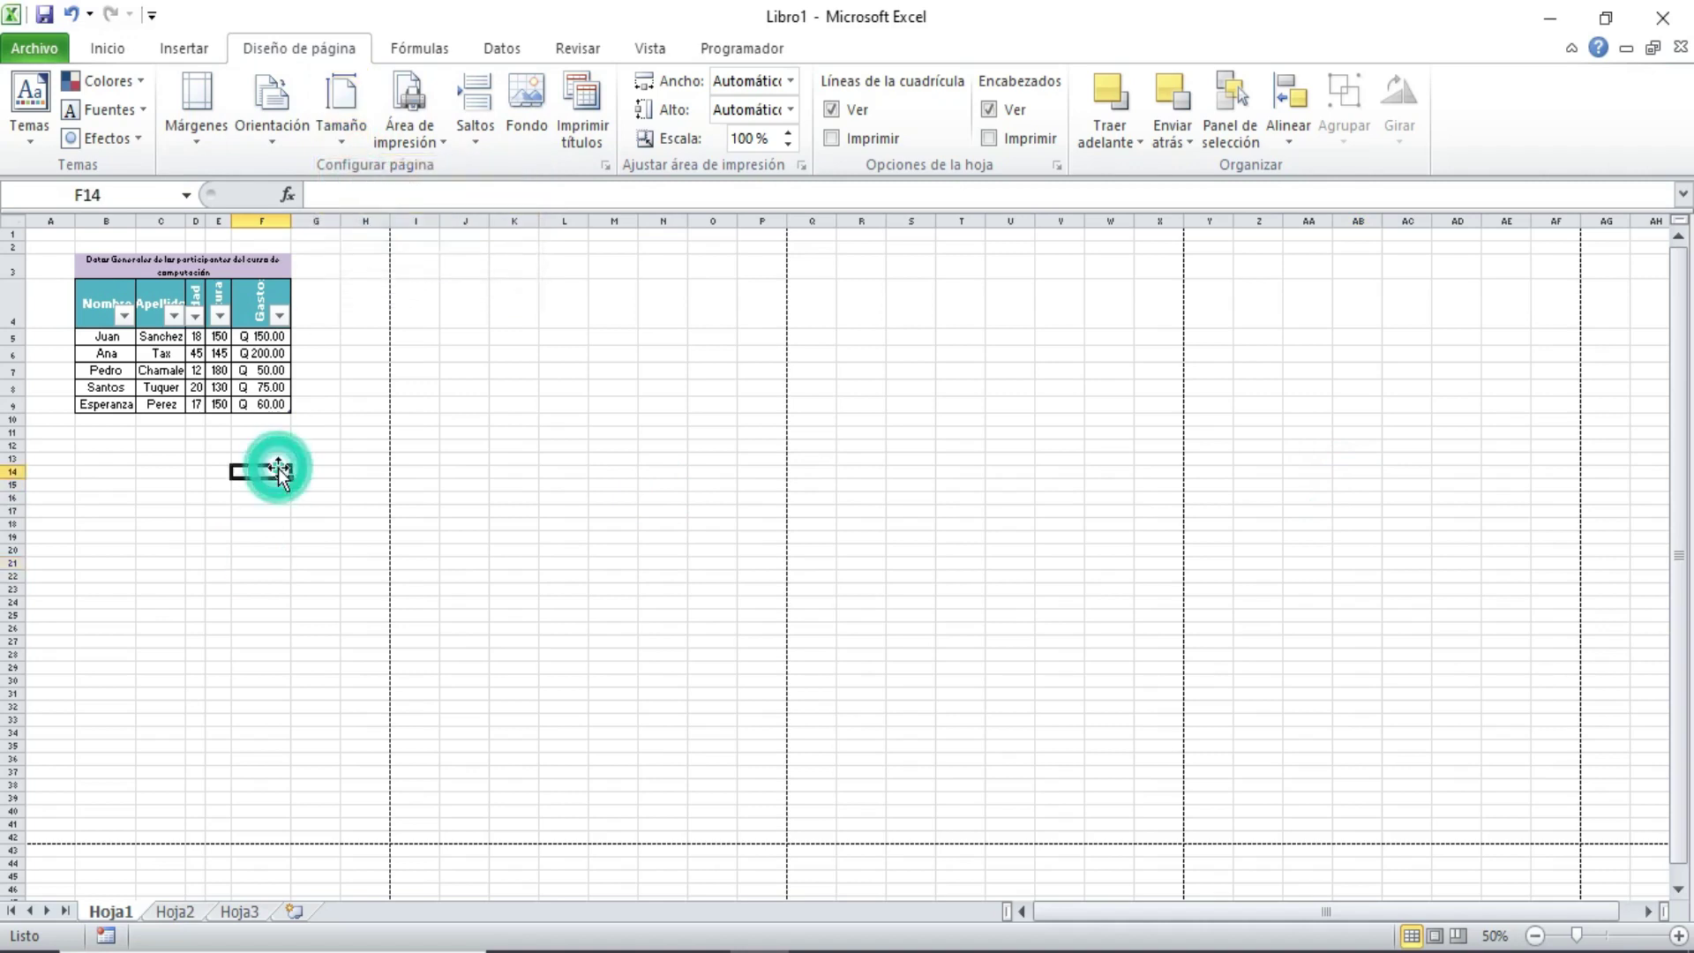
pyautogui.click(1605, 935)
pyautogui.click(1679, 935)
# - Zoom in on the table and click through its cells to check them
pyautogui.click(1679, 936)
pyautogui.click(1680, 935)
pyautogui.click(1679, 936)
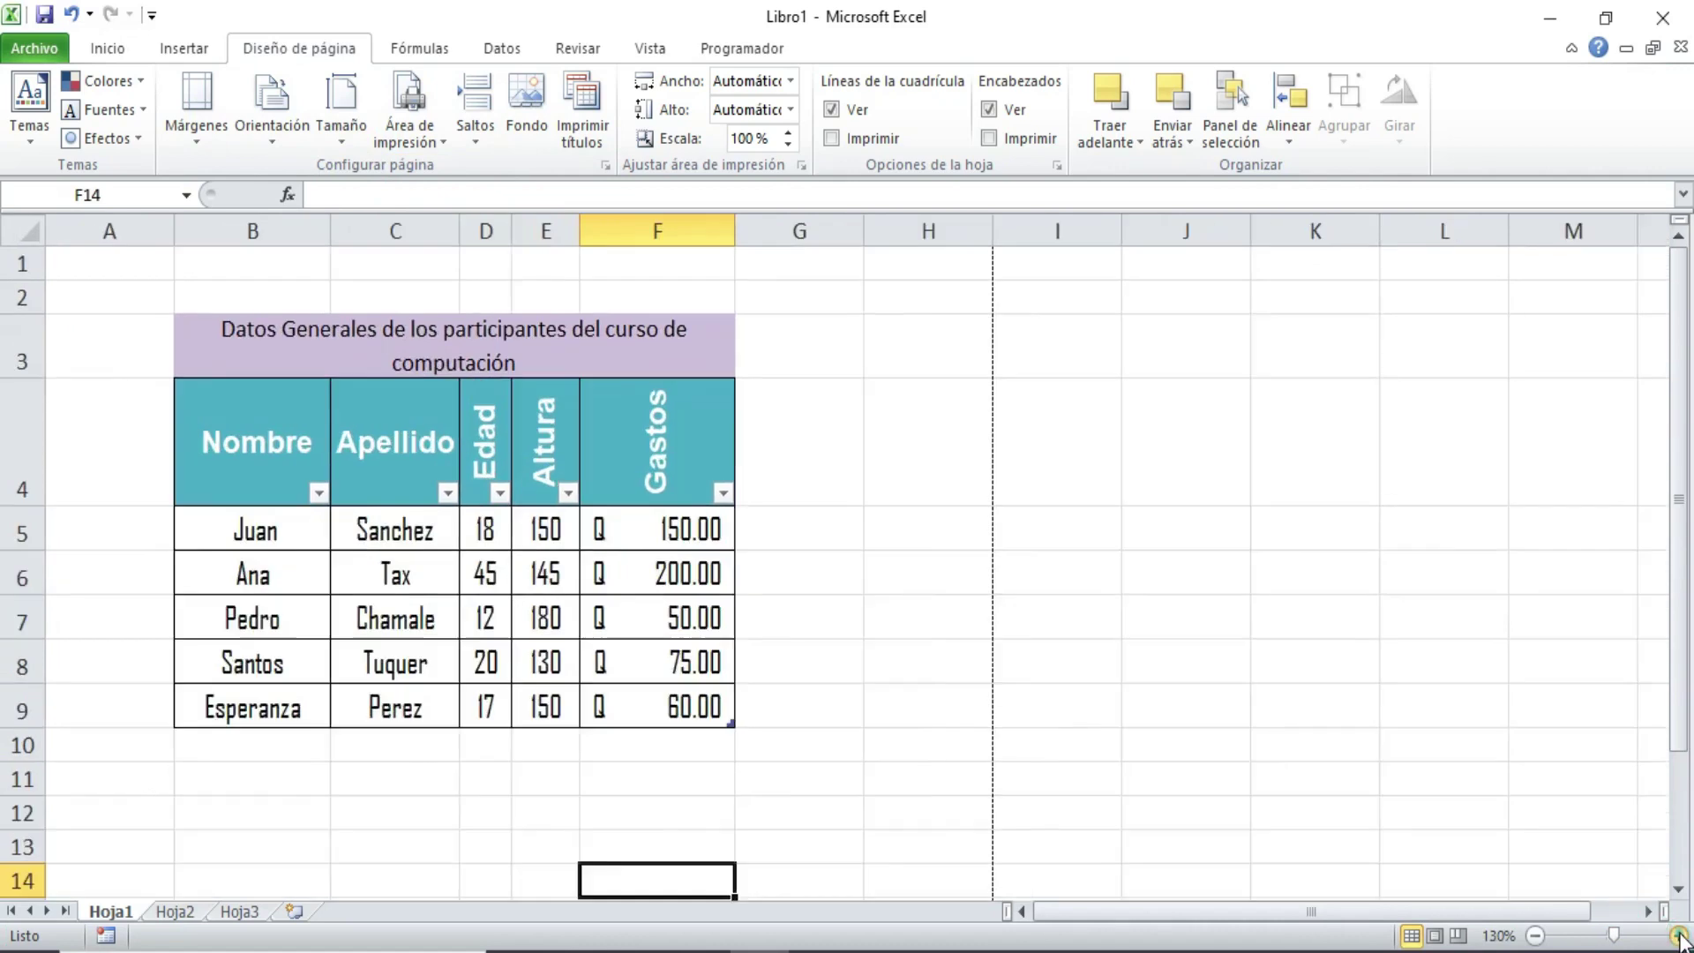
pyautogui.click(1679, 935)
pyautogui.click(1679, 935)
pyautogui.click(1679, 936)
pyautogui.moveTo(1680, 596); pyautogui.dragTo(1678, 569)
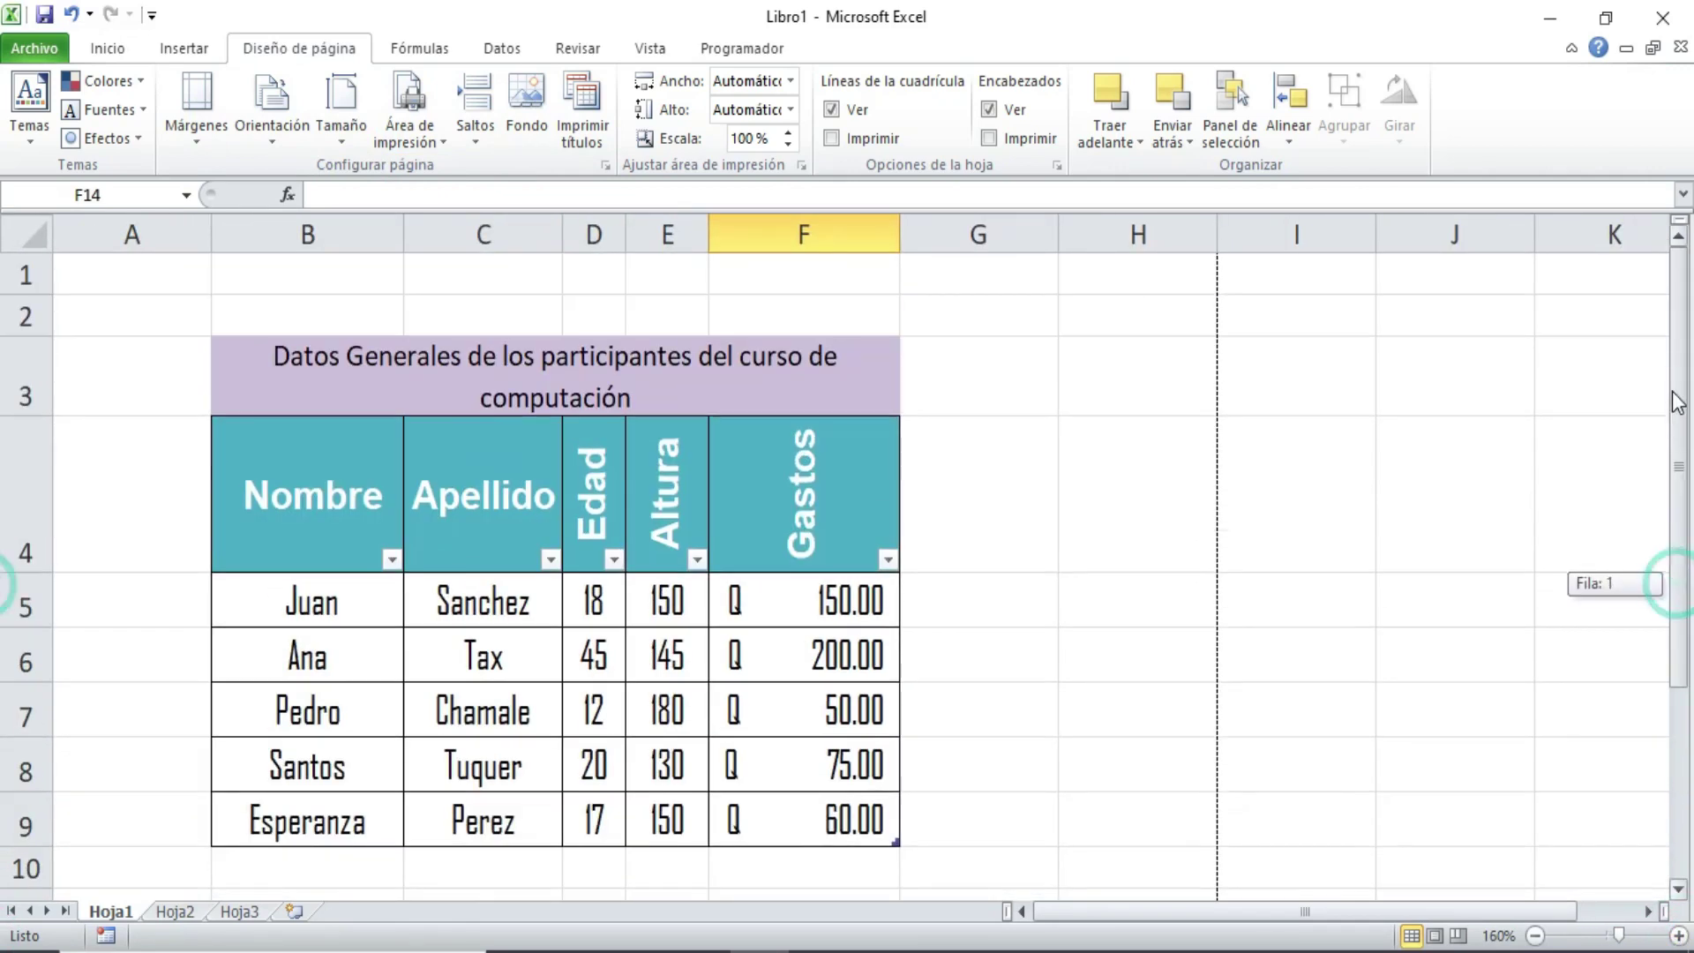
pyautogui.click(1051, 505)
pyautogui.click(1124, 442)
pyautogui.click(1104, 691)
pyautogui.click(976, 703)
pyautogui.click(1001, 617)
pyautogui.click(1088, 808)
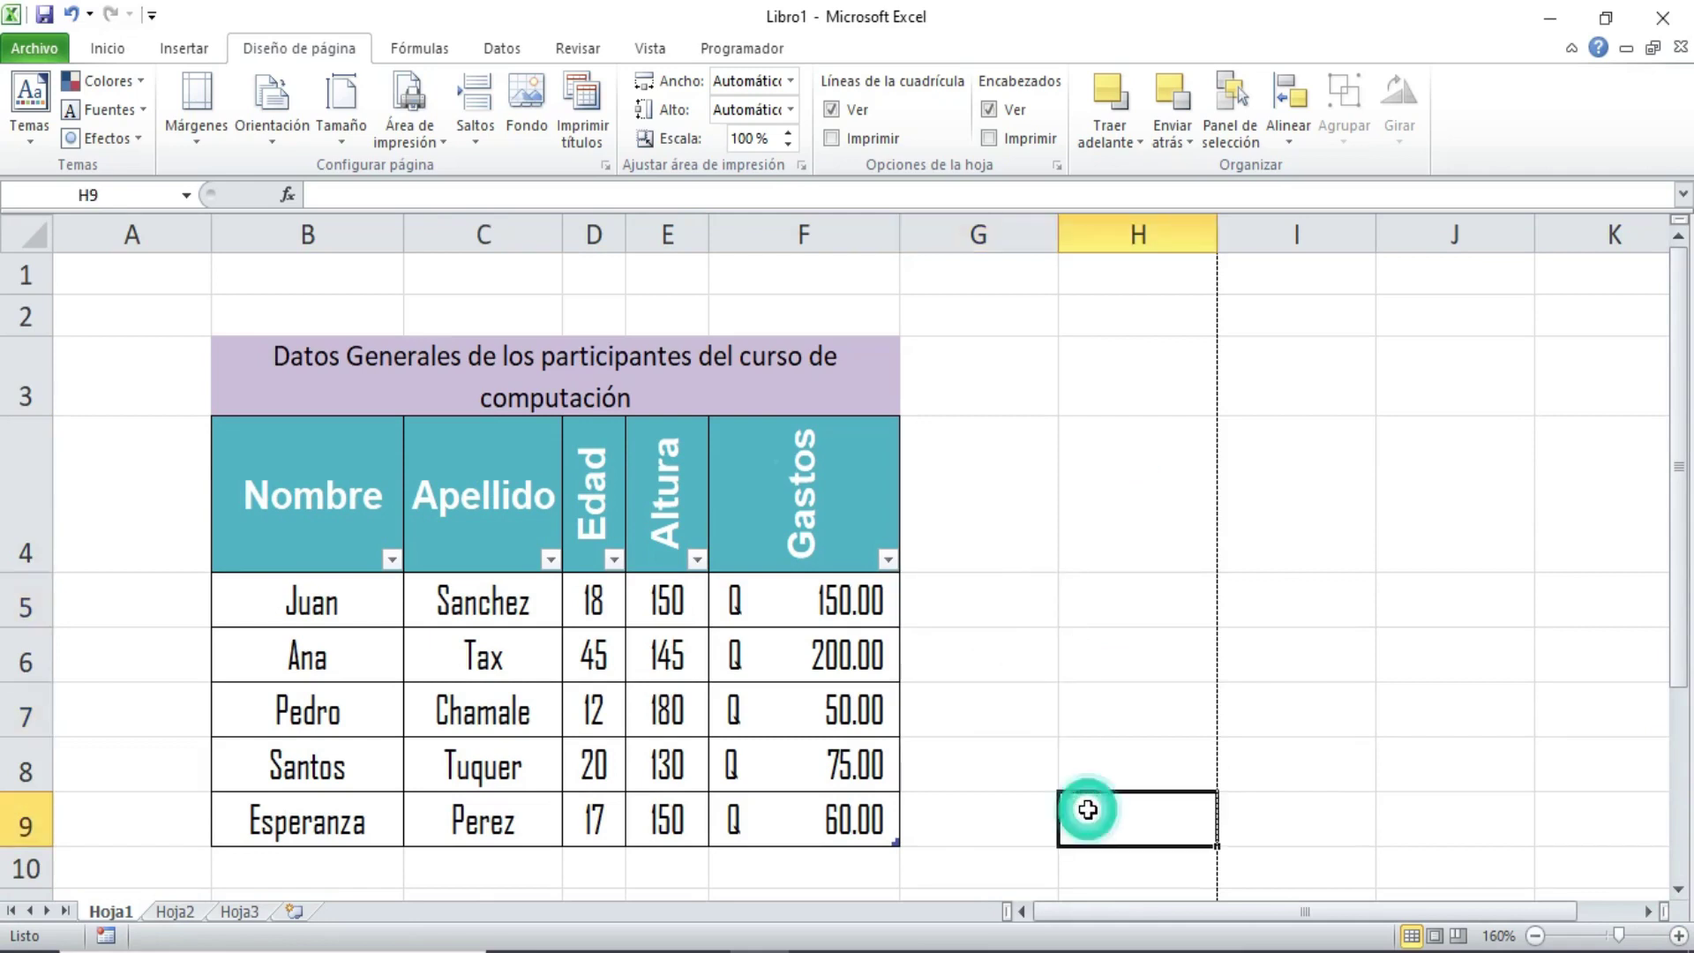
pyautogui.click(1004, 812)
pyautogui.click(799, 873)
pyautogui.click(642, 878)
pyautogui.click(527, 877)
# - Apply borders to the whole table B3:F9 from the Inicio tab
pyautogui.moveTo(299, 344); pyautogui.dragTo(786, 801)
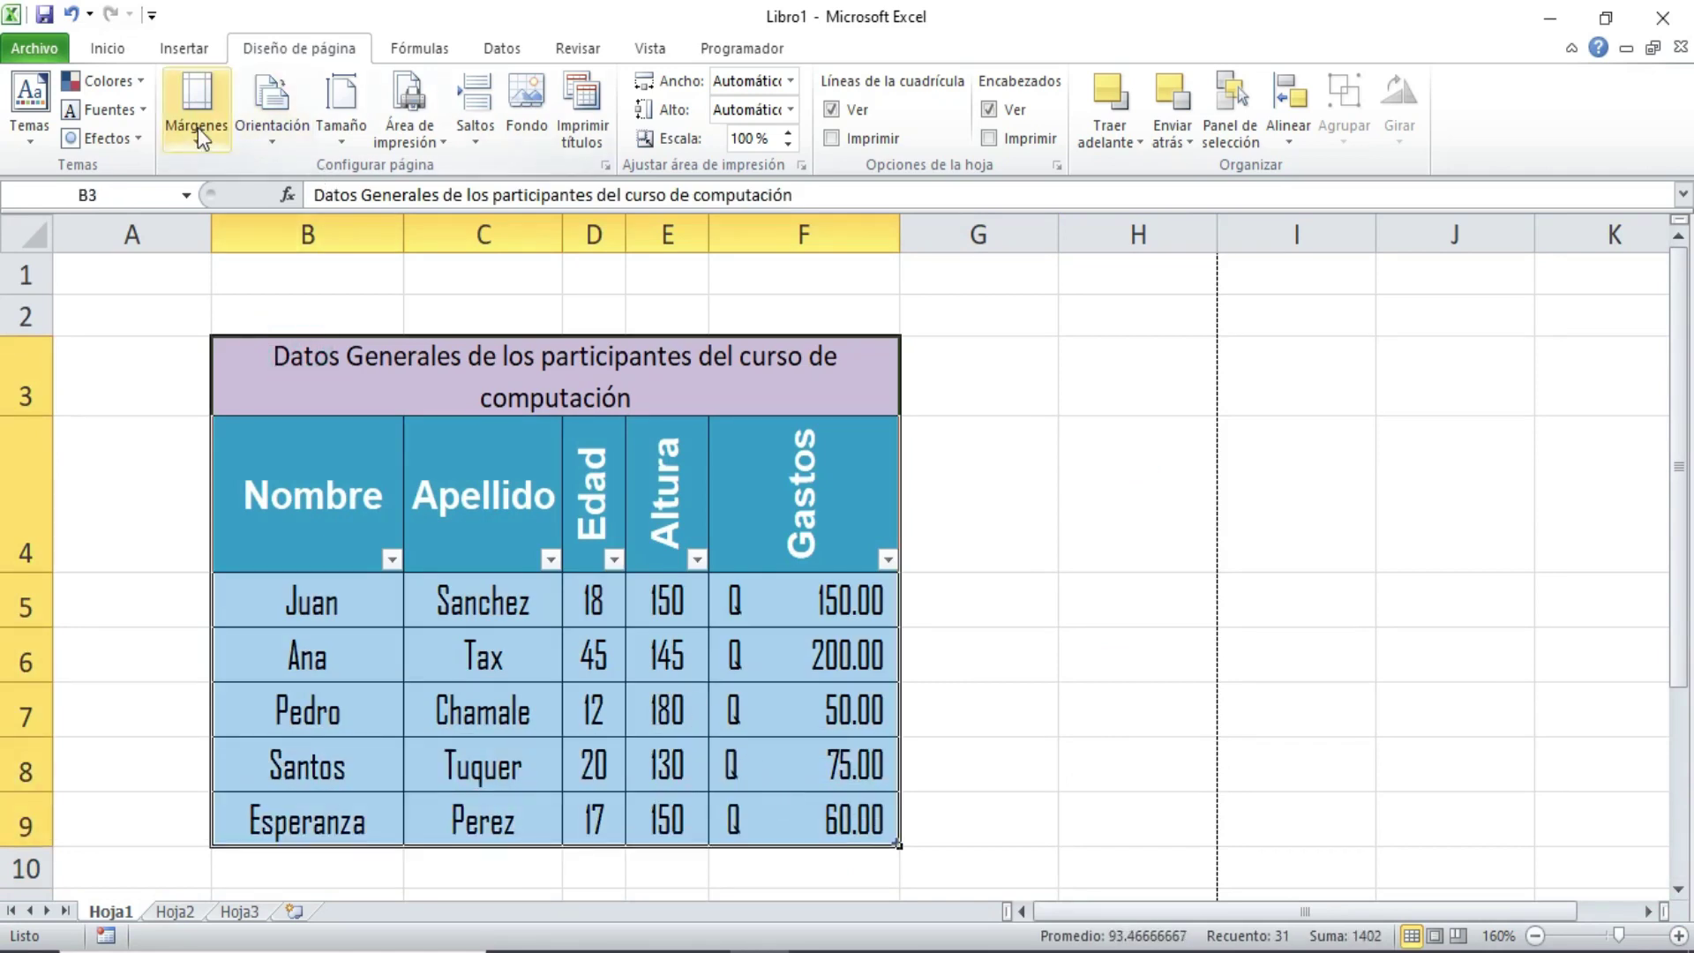
pyautogui.click(121, 48)
pyautogui.click(323, 131)
pyautogui.click(697, 710)
pyautogui.click(1041, 726)
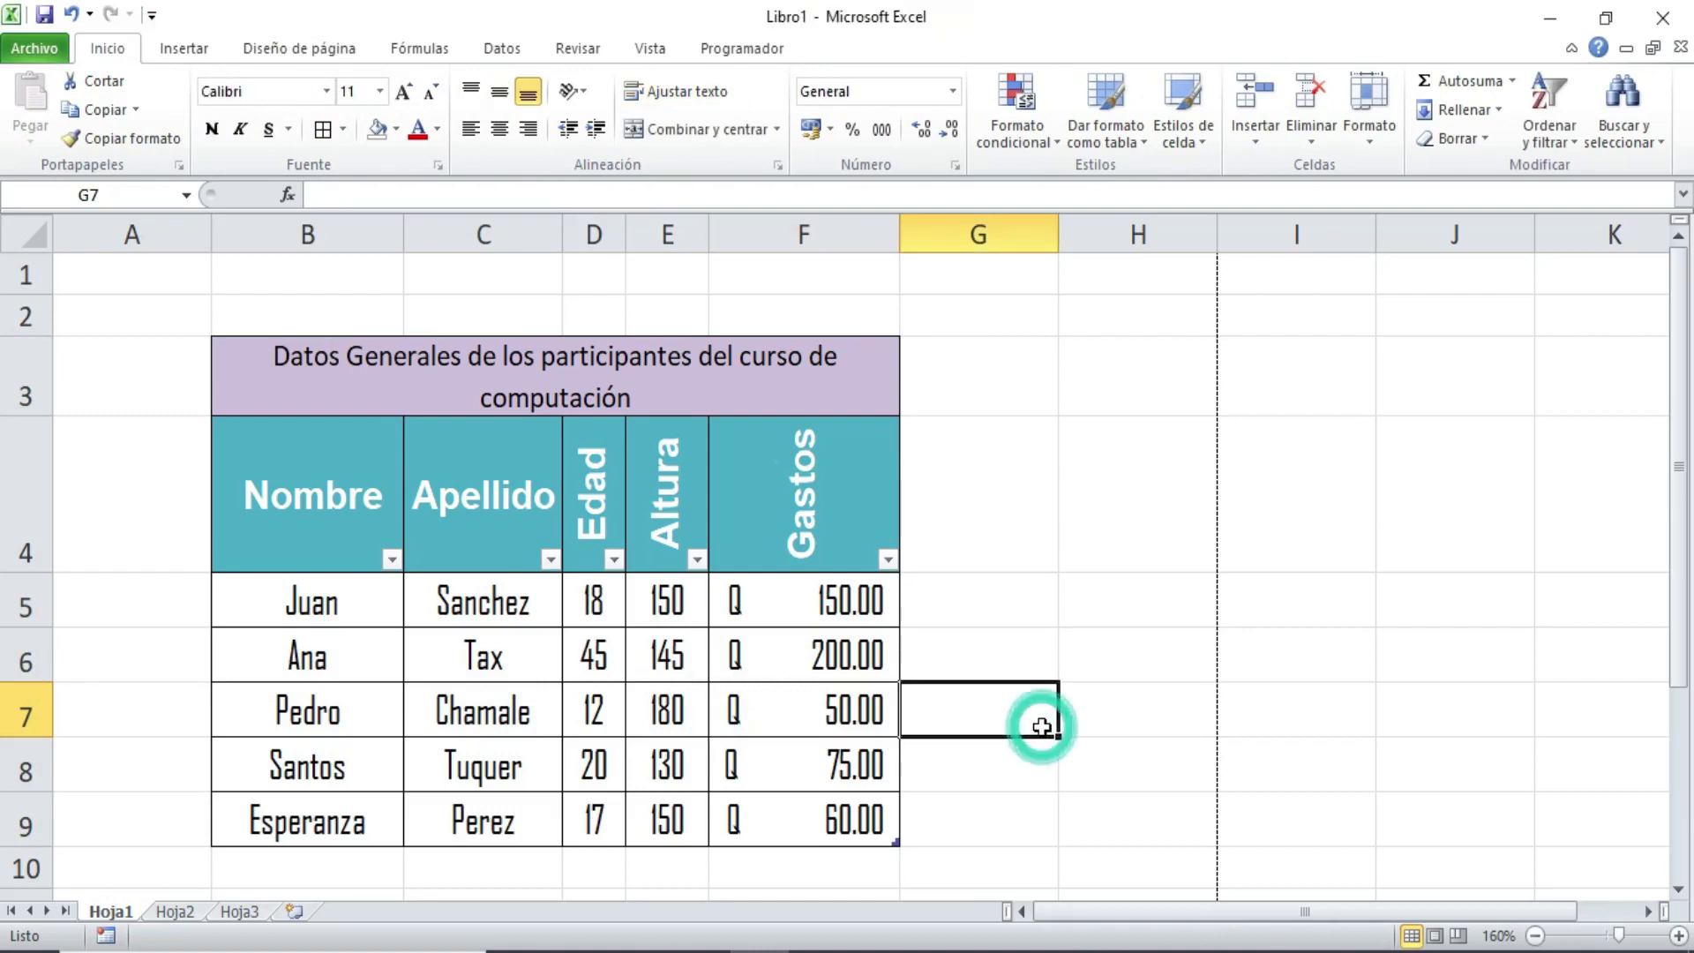
# - Check cells F6, the title, the Nombre header and the last Gastos value, then preview printing
pyautogui.click(733, 637)
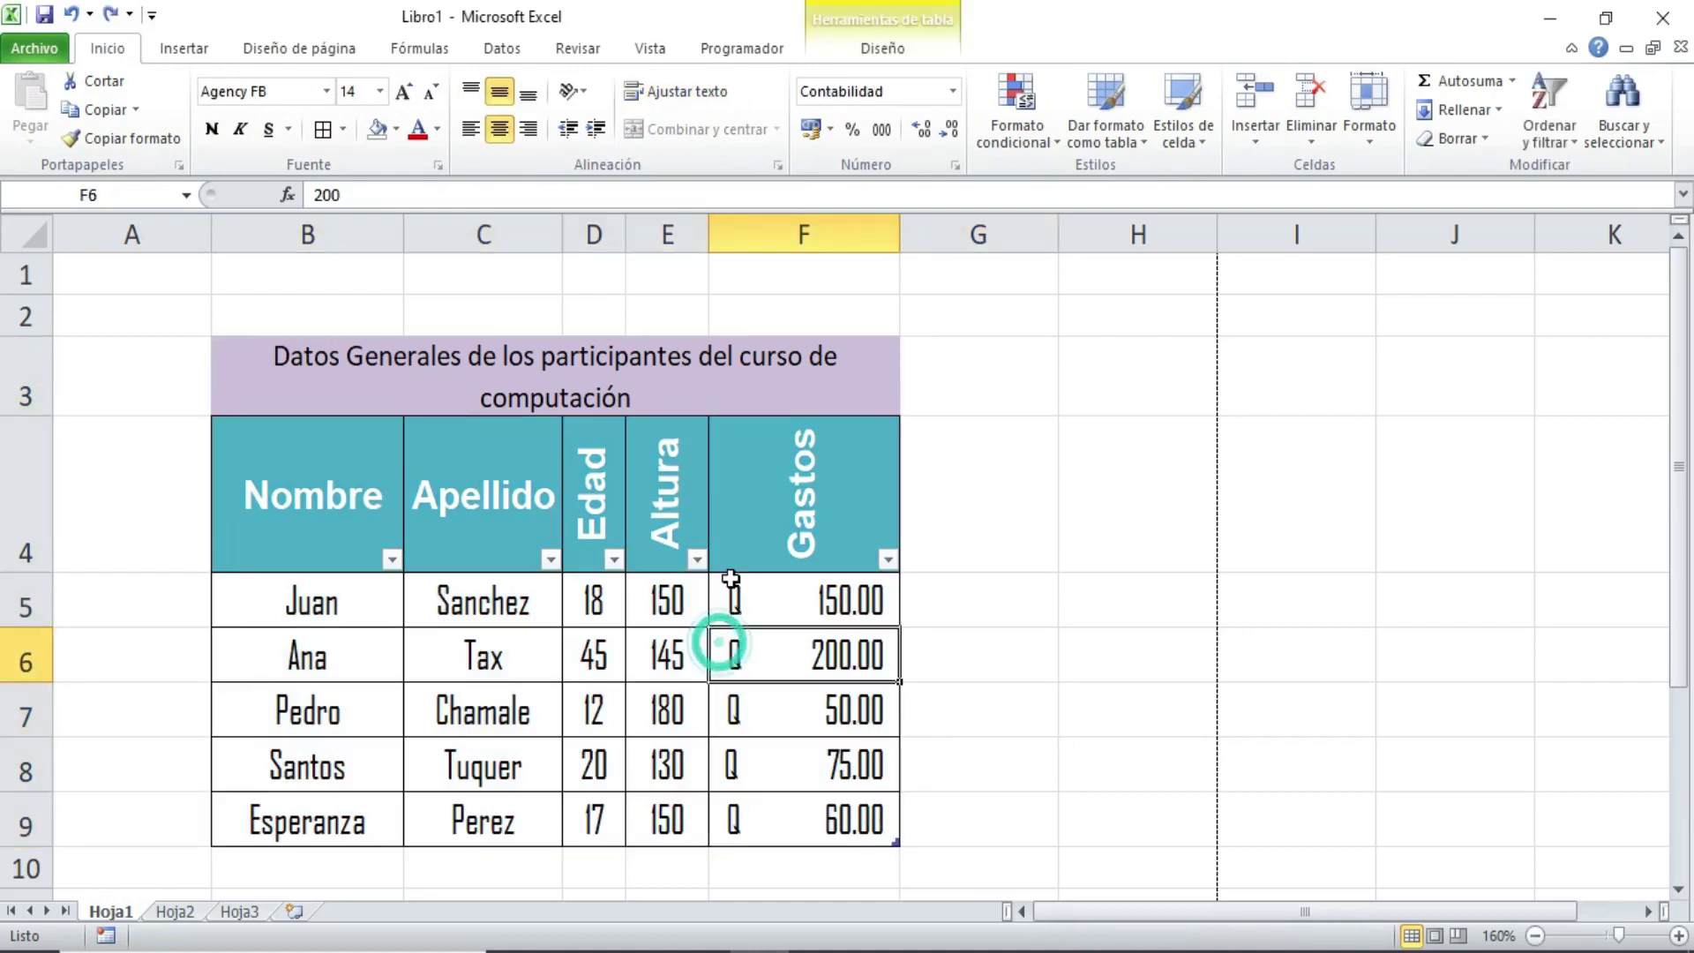
pyautogui.click(814, 372)
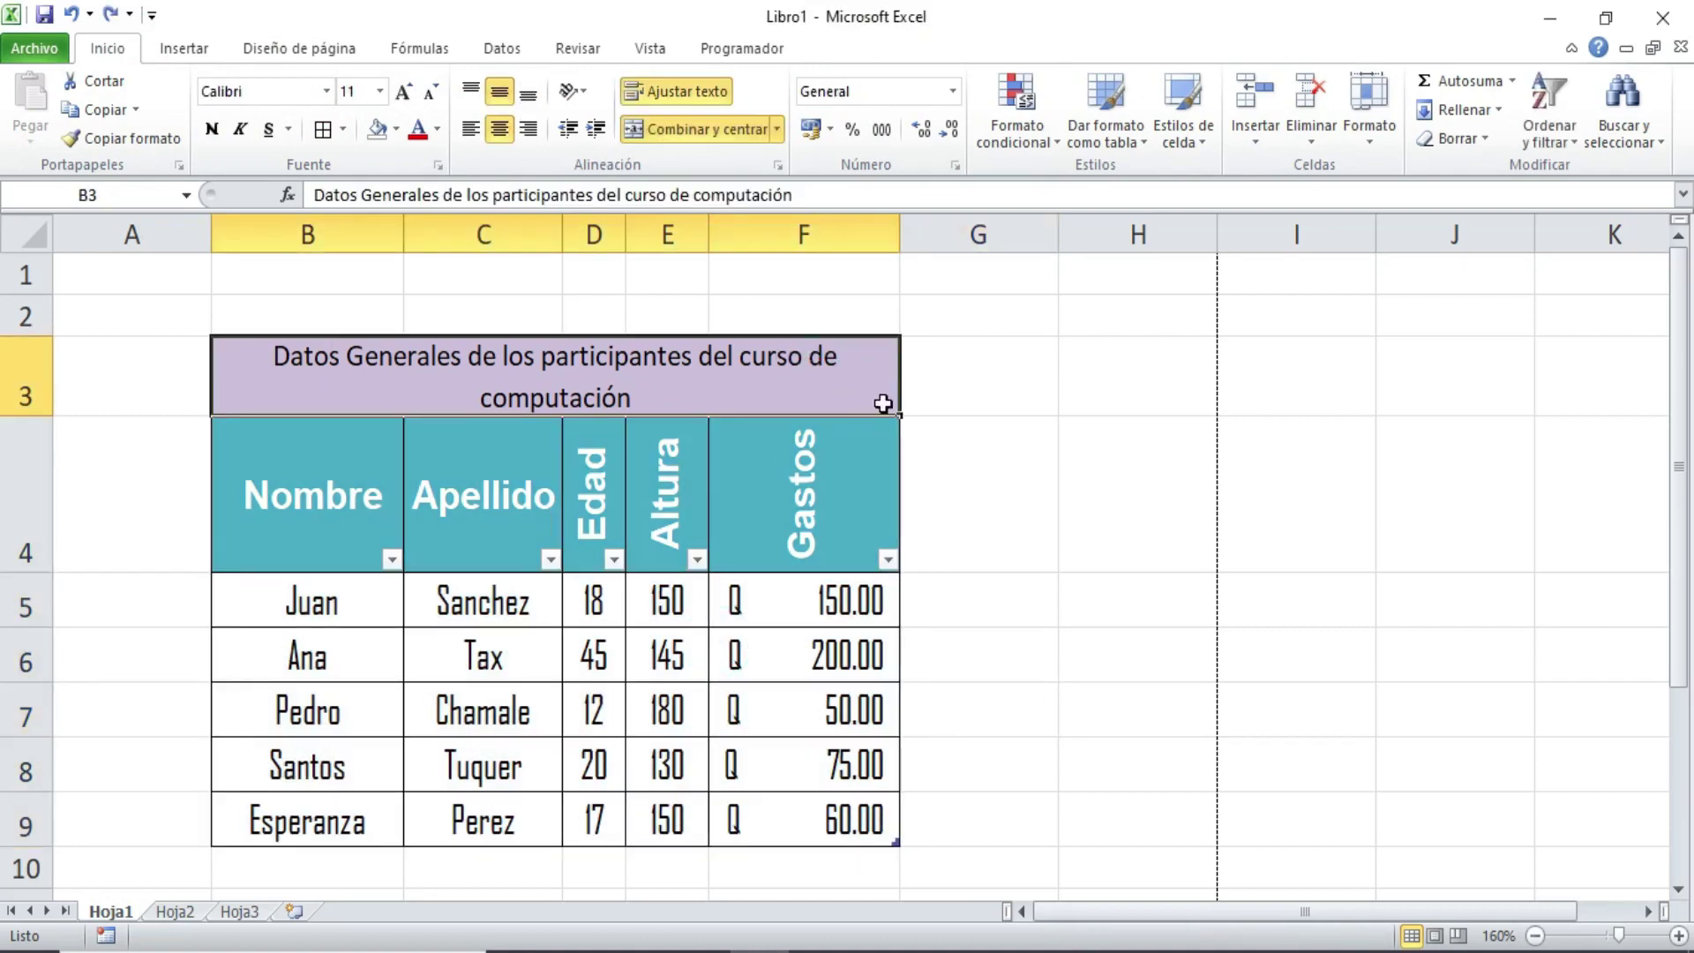
pyautogui.click(1033, 460)
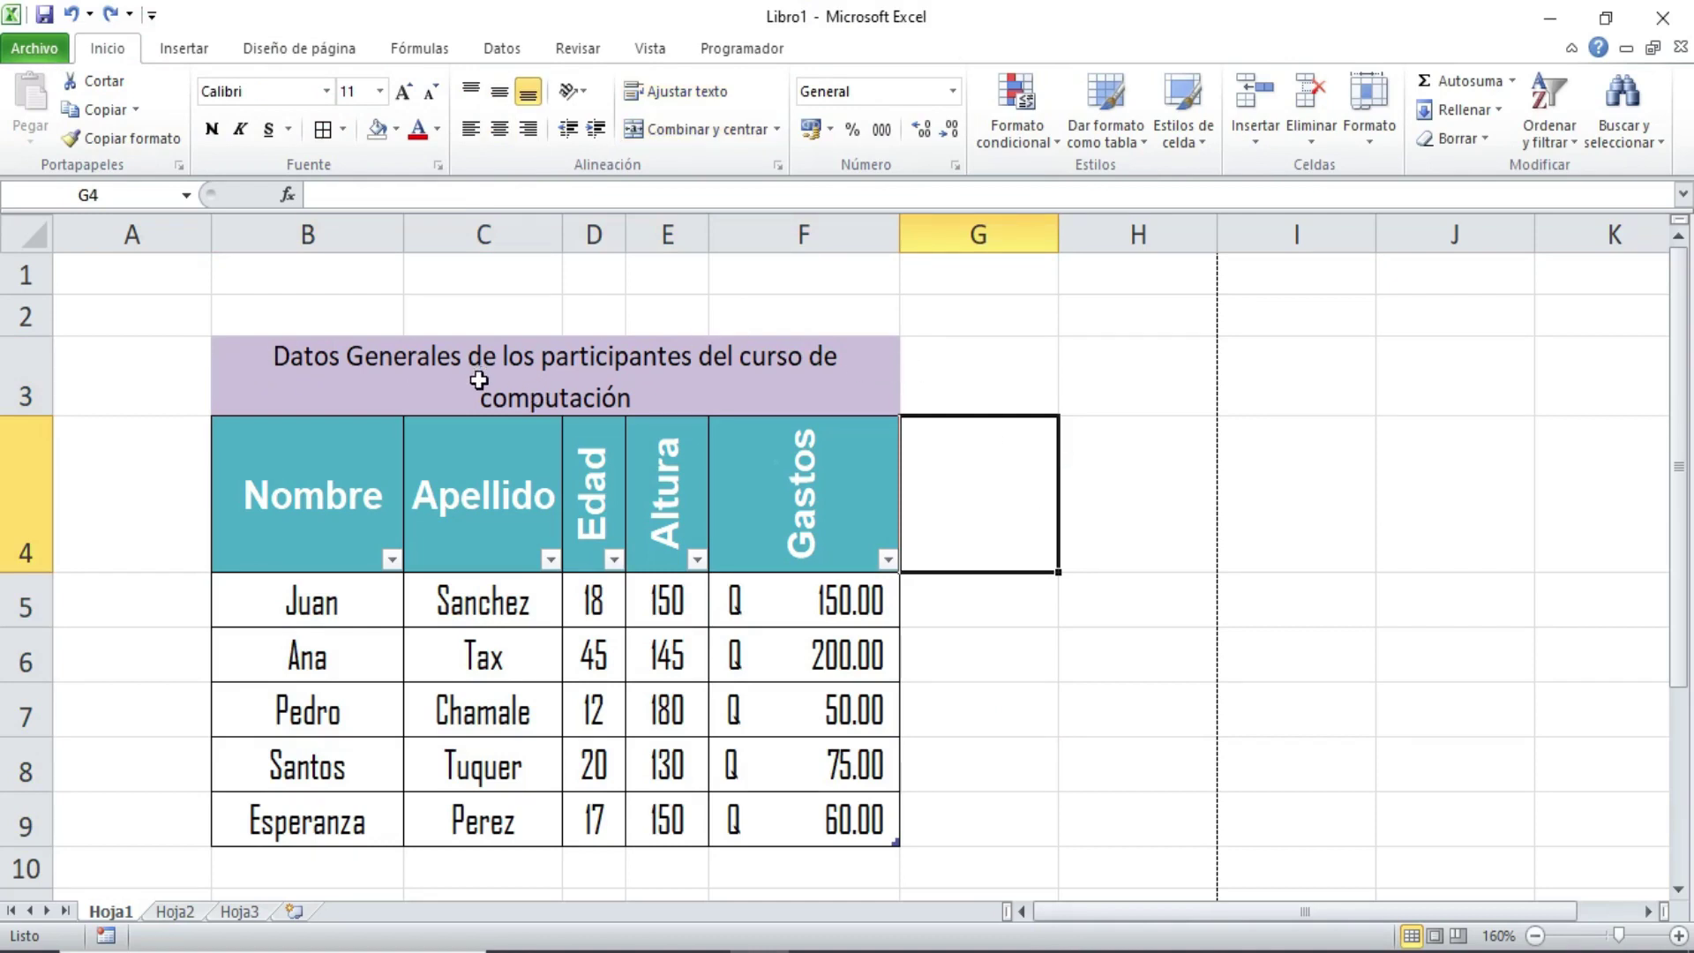
pyautogui.click(386, 461)
pyautogui.click(806, 808)
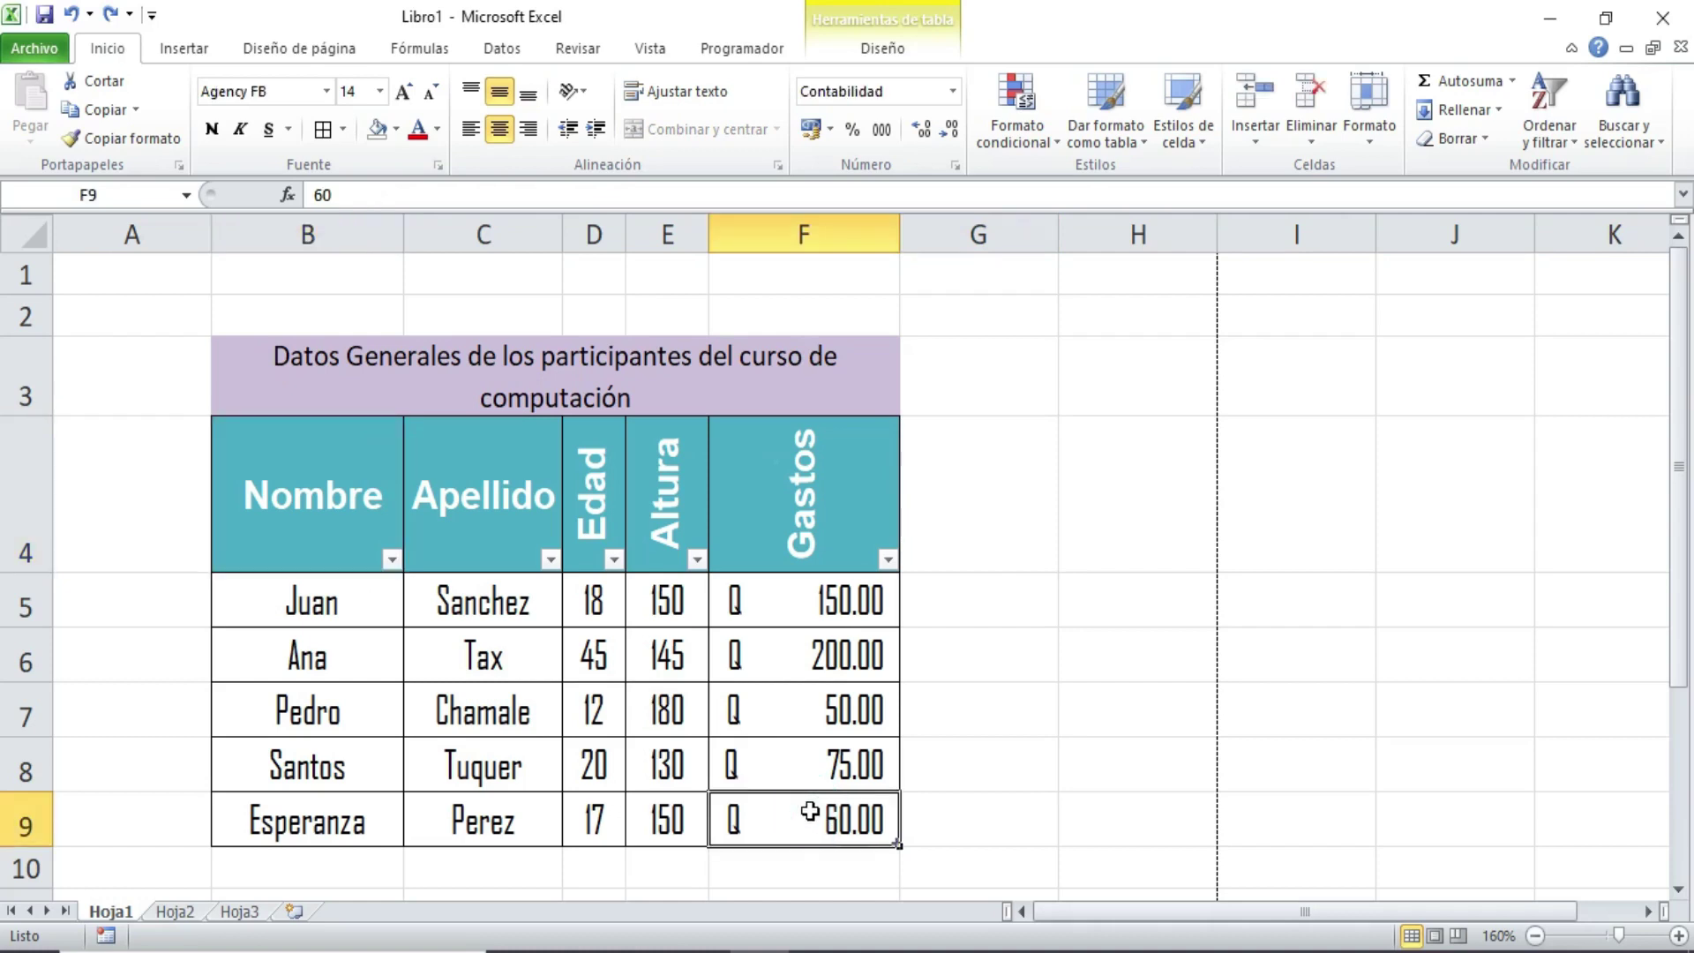
pyautogui.hotkey('ctrl', 'p')
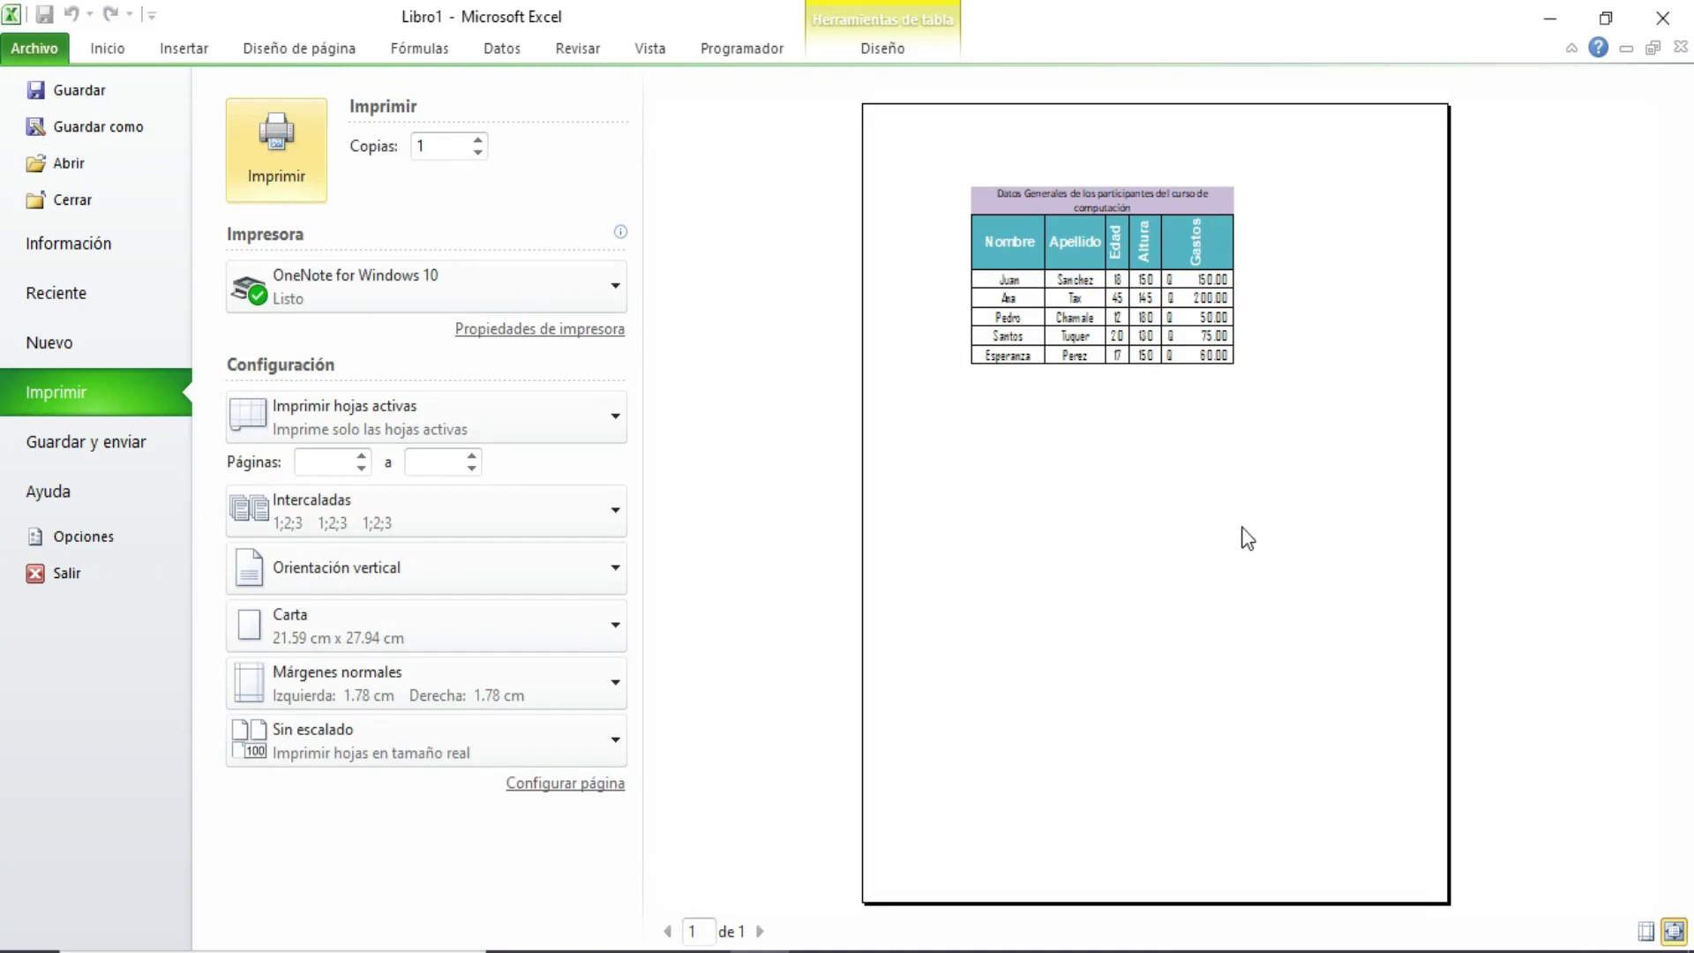
# - Return to the worksheet and add an outline border around the merged title cell B3
pyautogui.click(1131, 354)
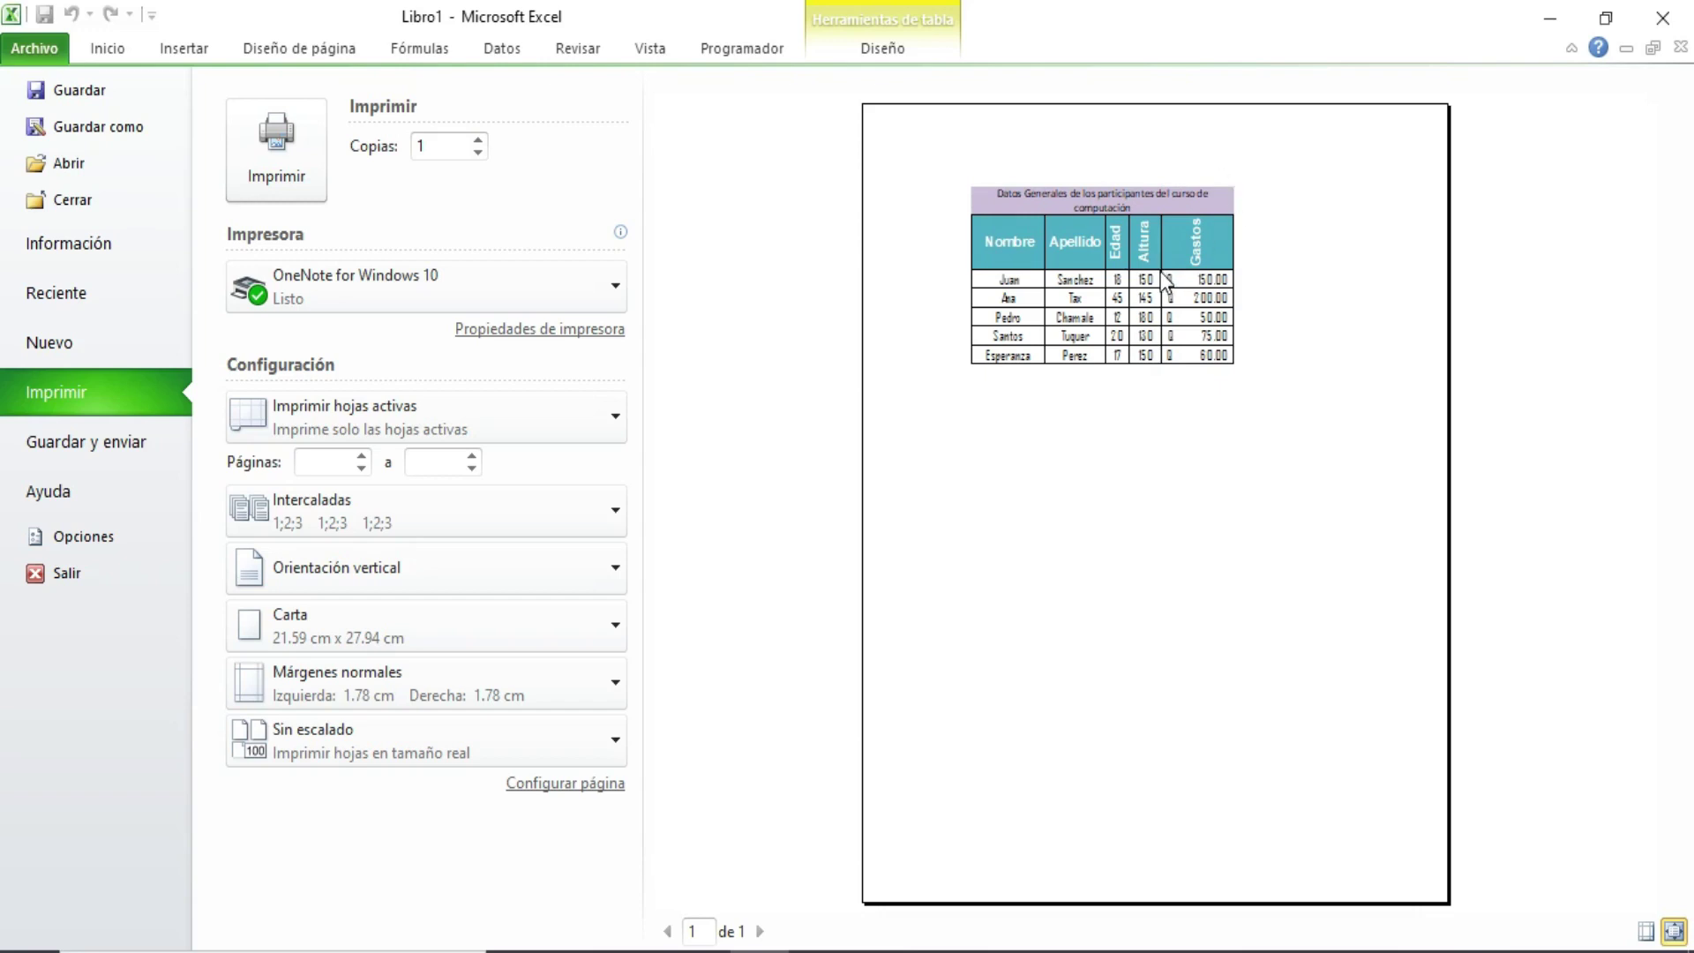
pyautogui.click(104, 46)
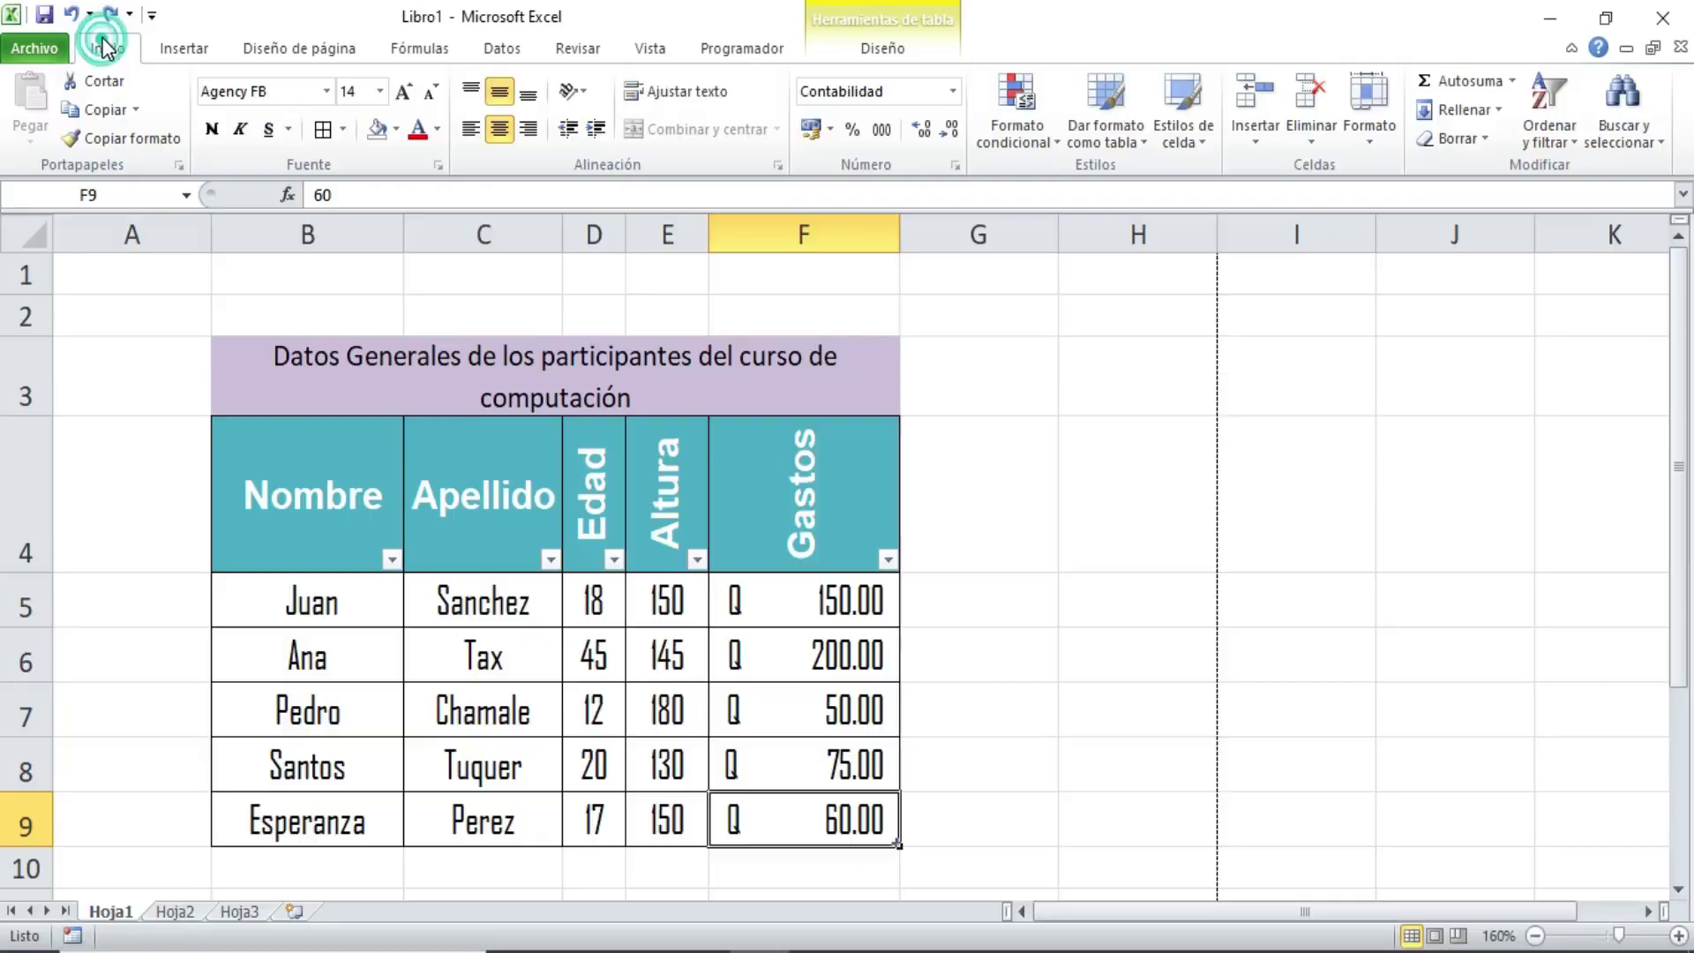
pyautogui.click(526, 334)
pyautogui.click(322, 131)
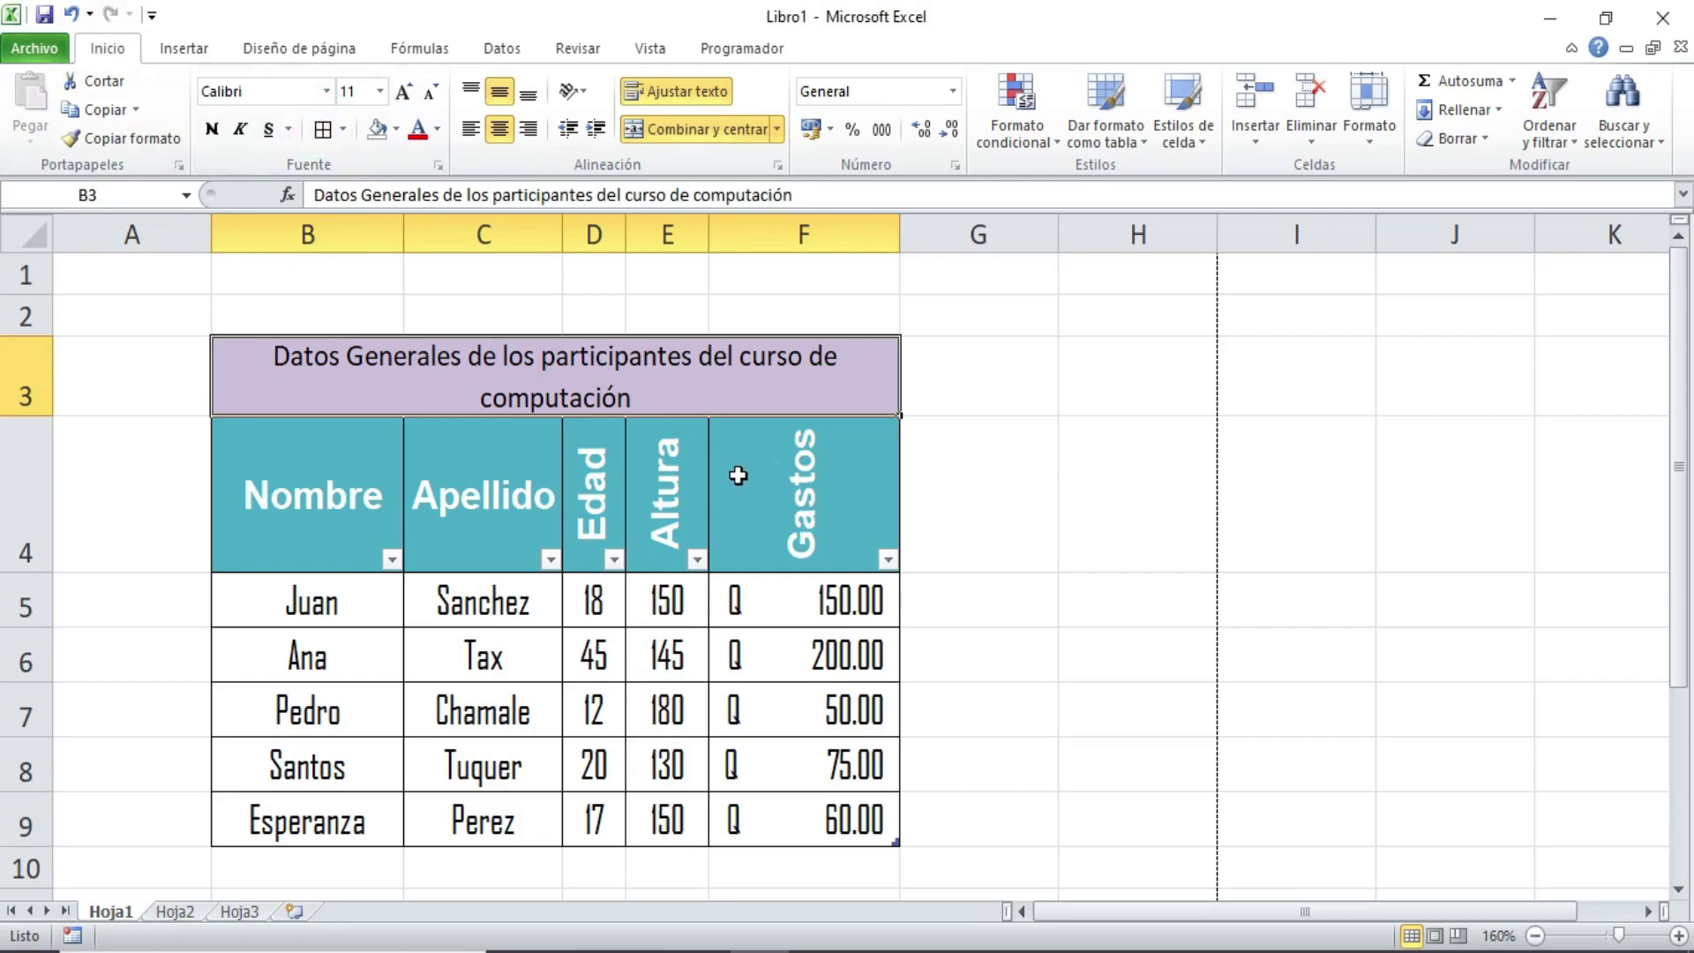
# - Recheck the print preview with Ctrl+P, then go back to the sheet and select B3
pyautogui.hotkey('ctrl', 'p')
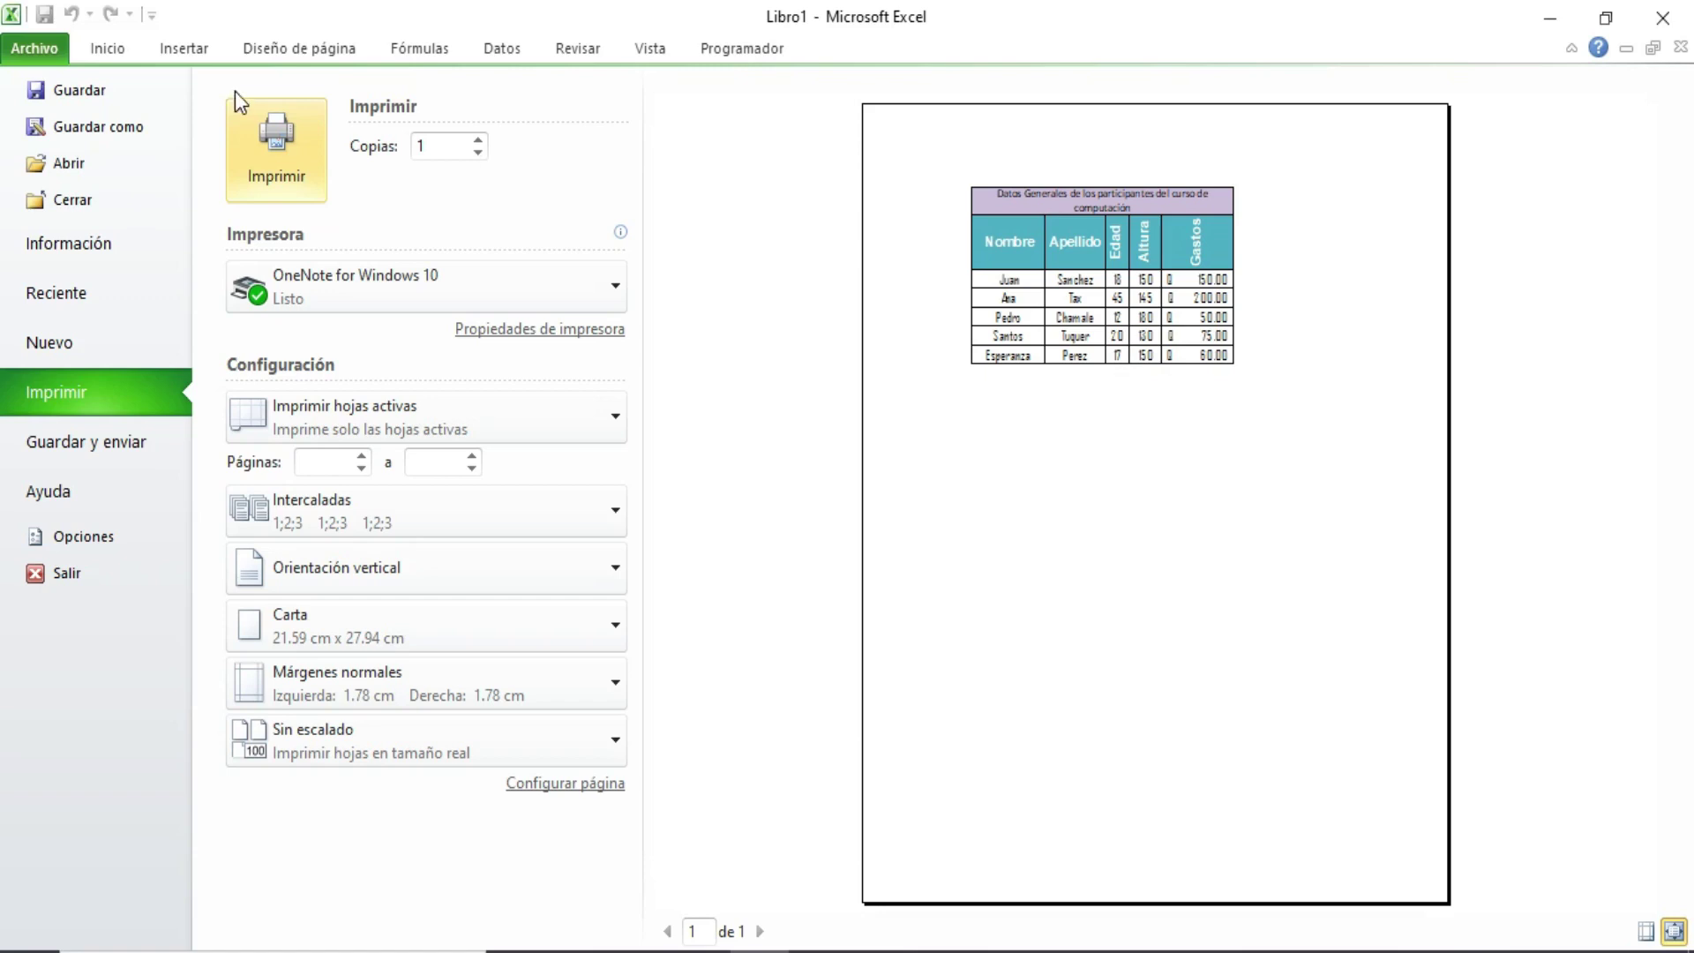
pyautogui.click(124, 50)
pyautogui.click(975, 724)
pyautogui.click(379, 397)
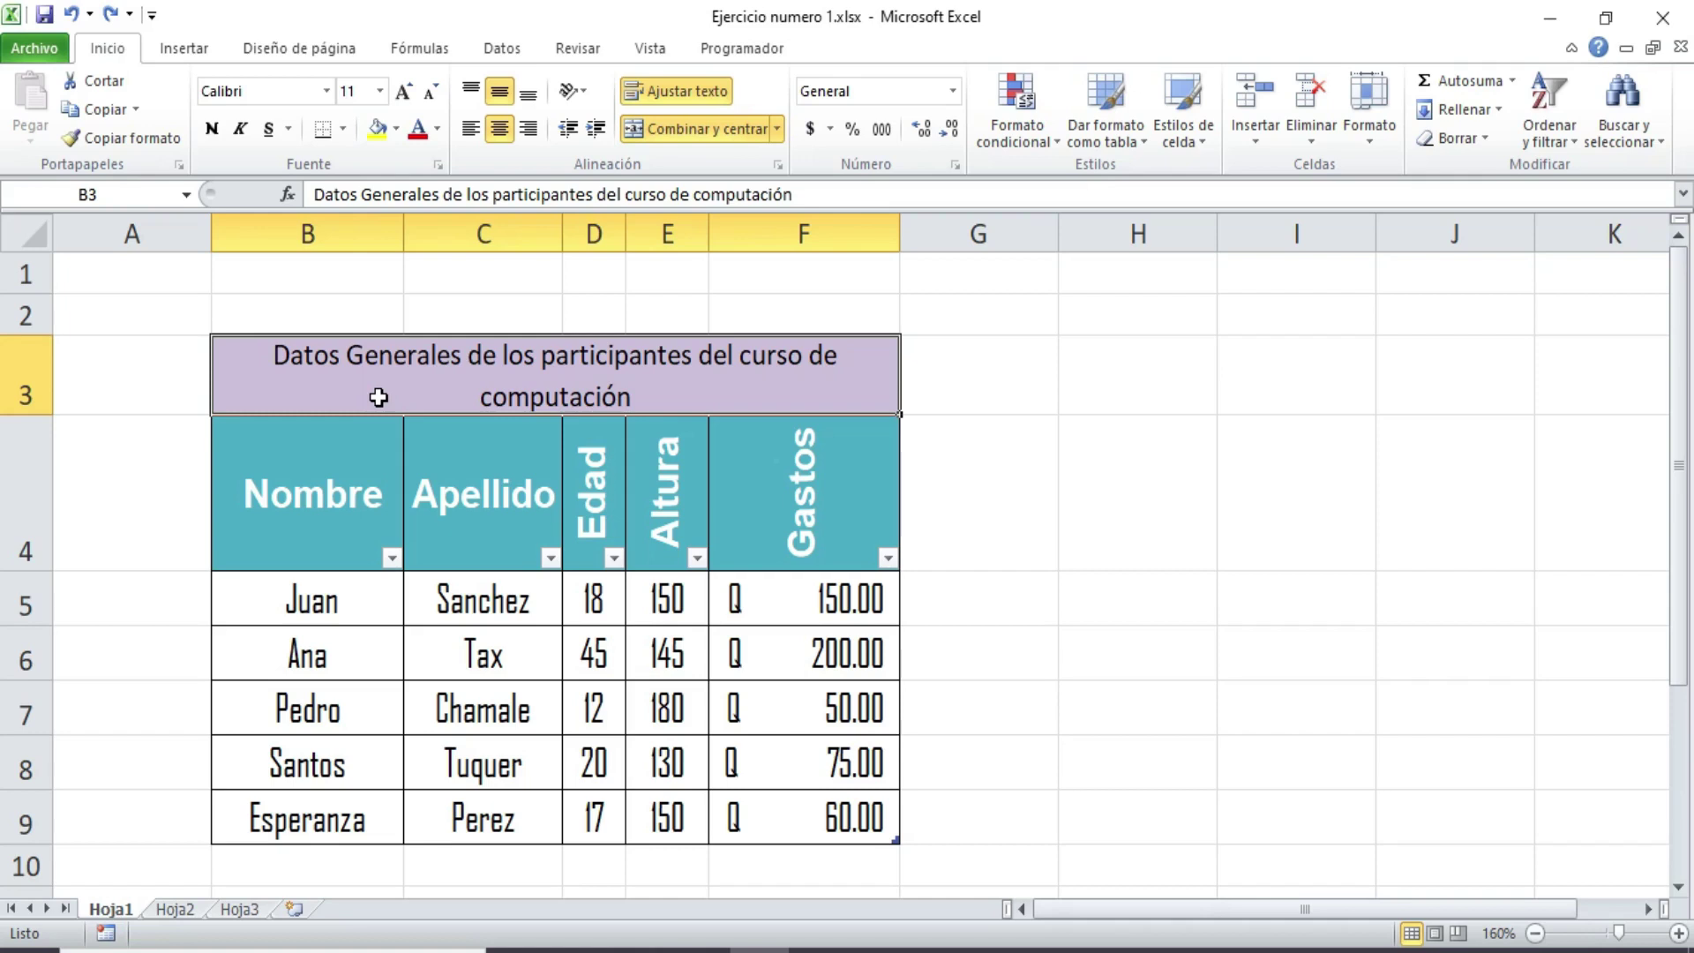
# - Rename the Hoja1 sheet tab to 'Ejercicio 1'
pyautogui.rightClick(111, 915)
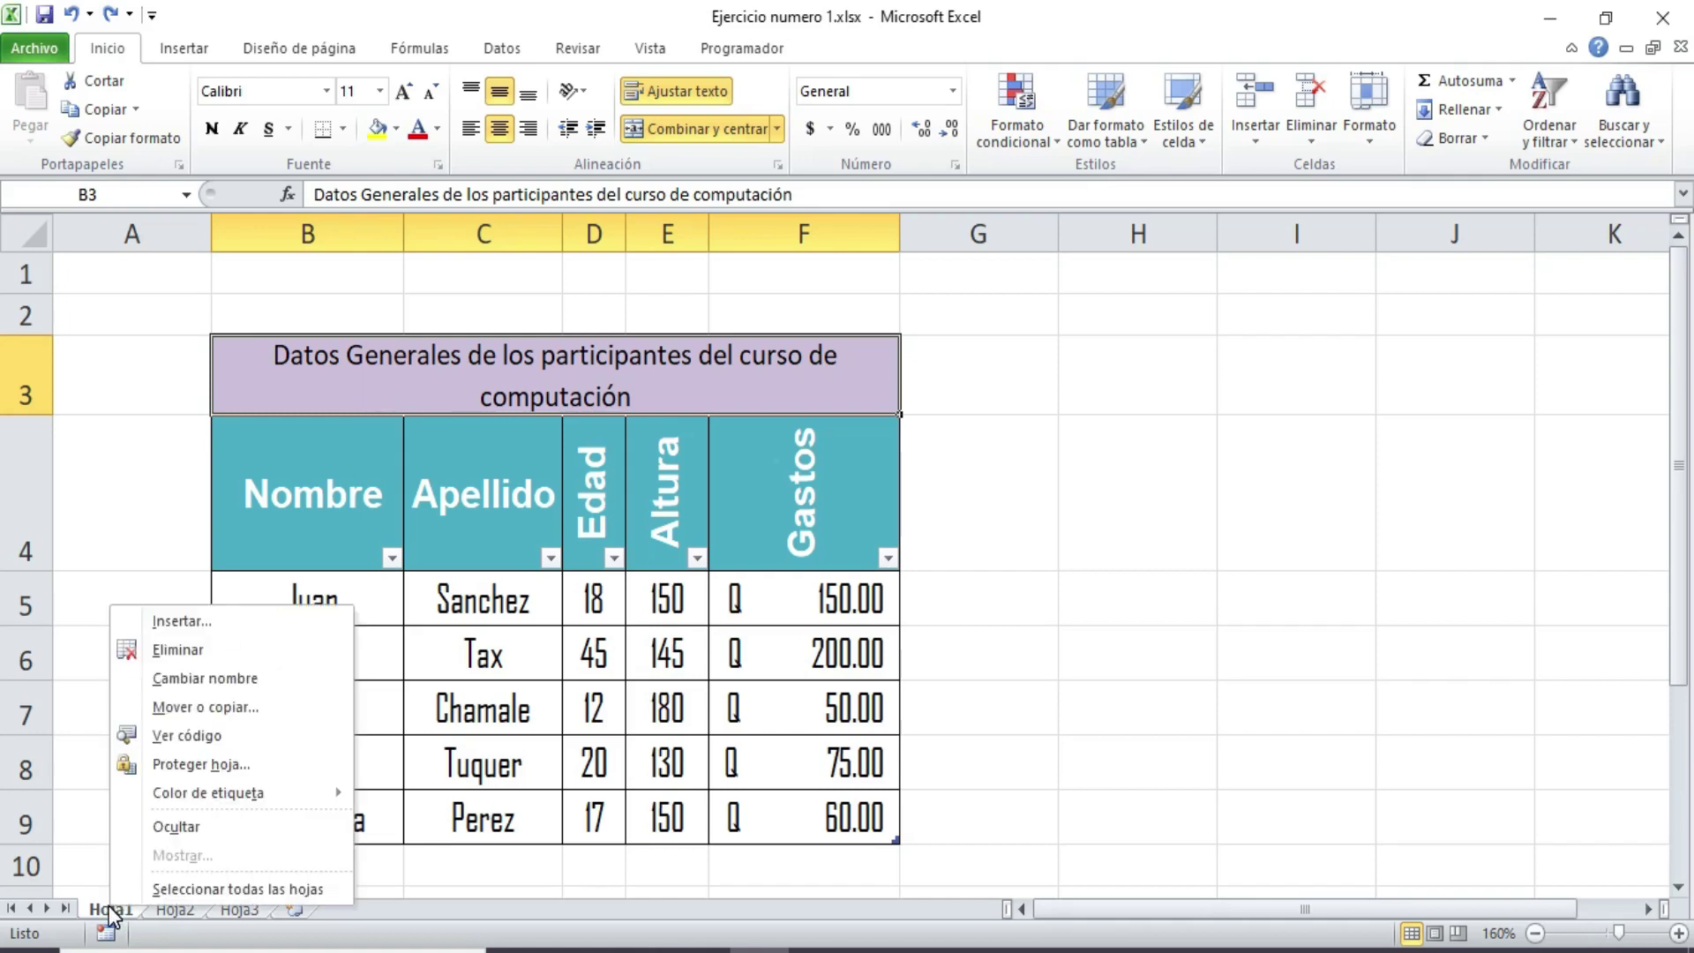
pyautogui.click(212, 676)
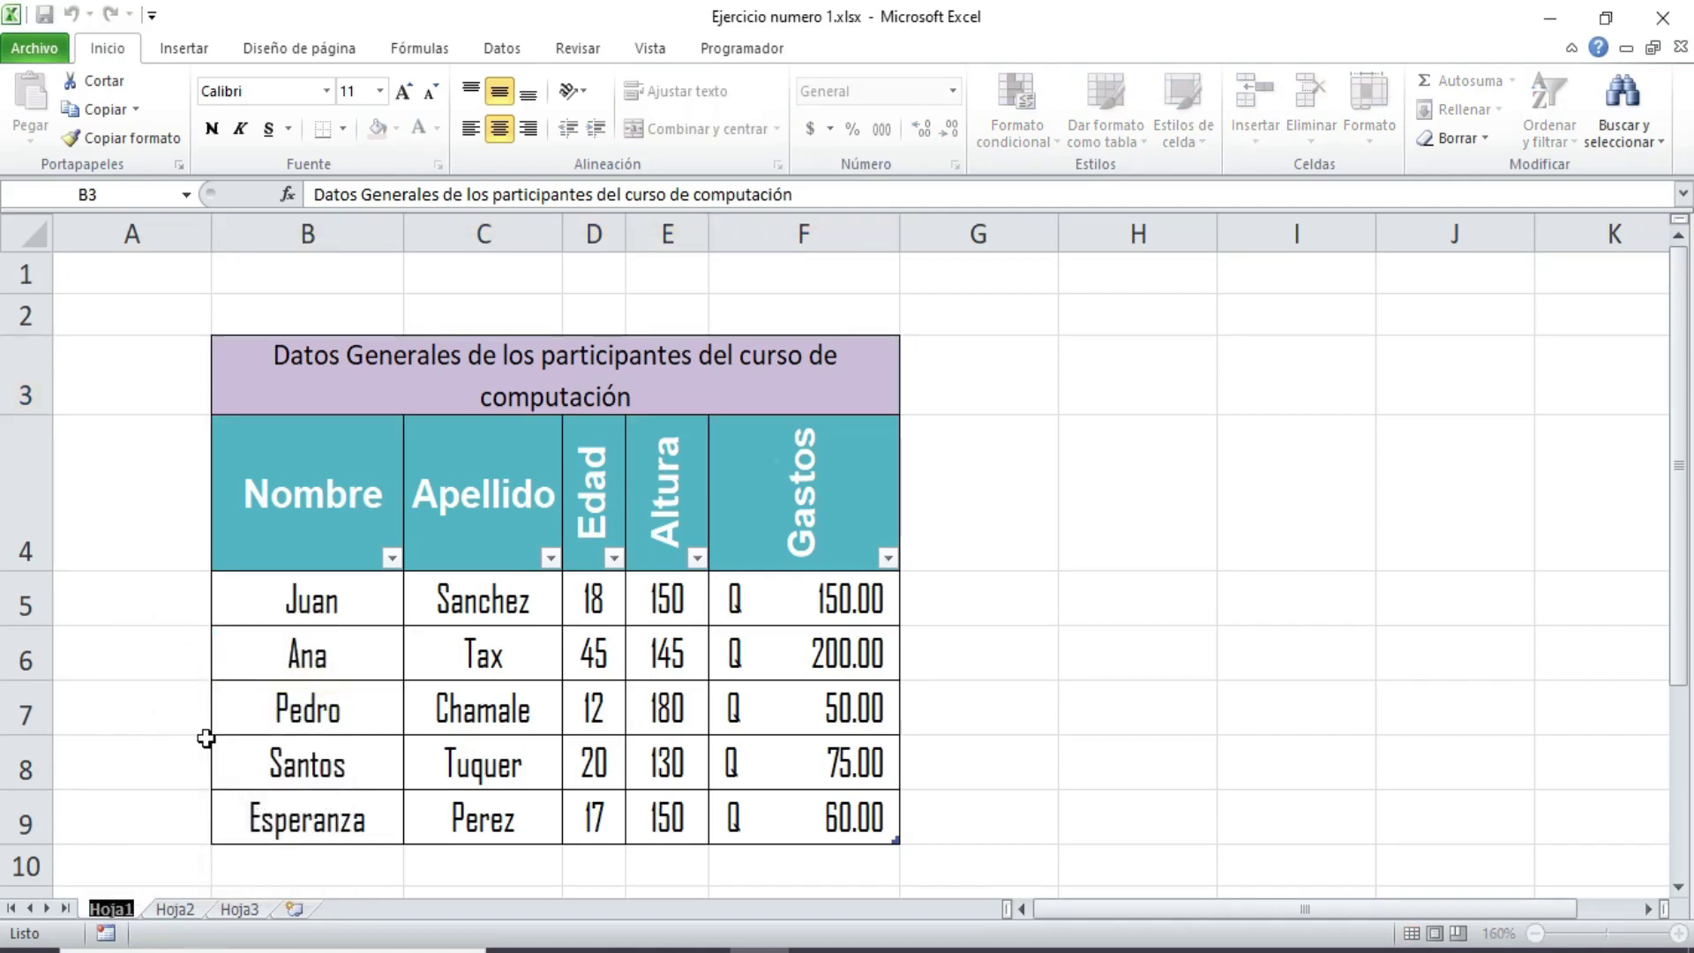
pyautogui.write('Ejercicio 1')
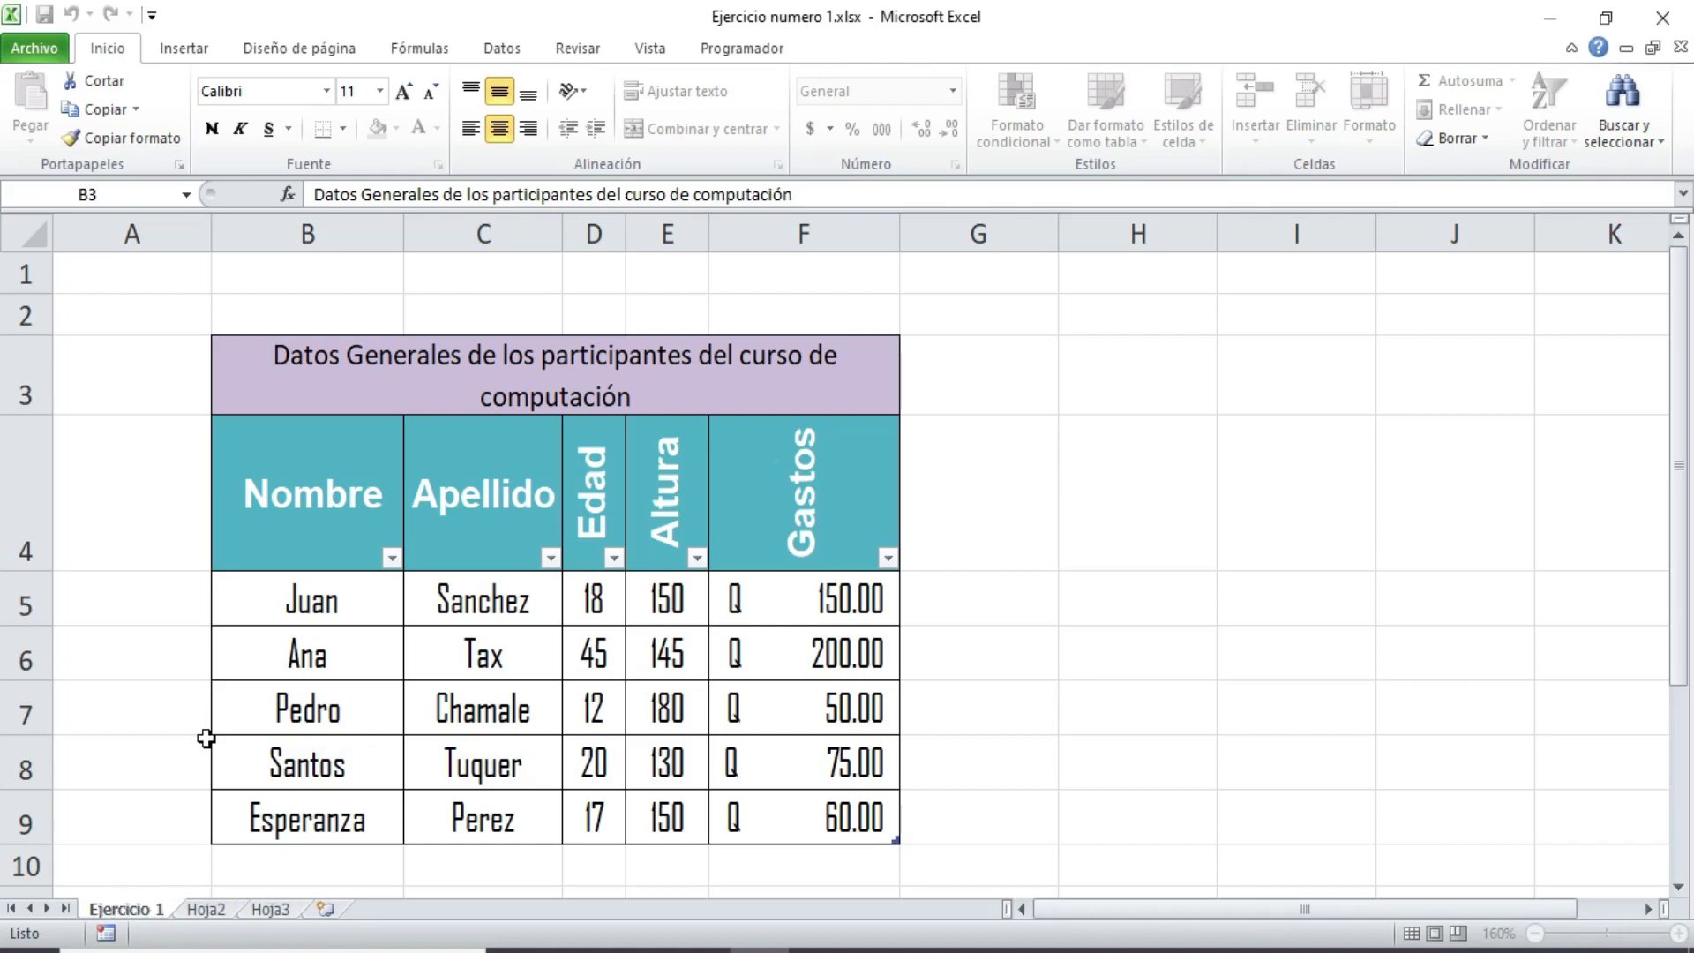
pyautogui.click(130, 654)
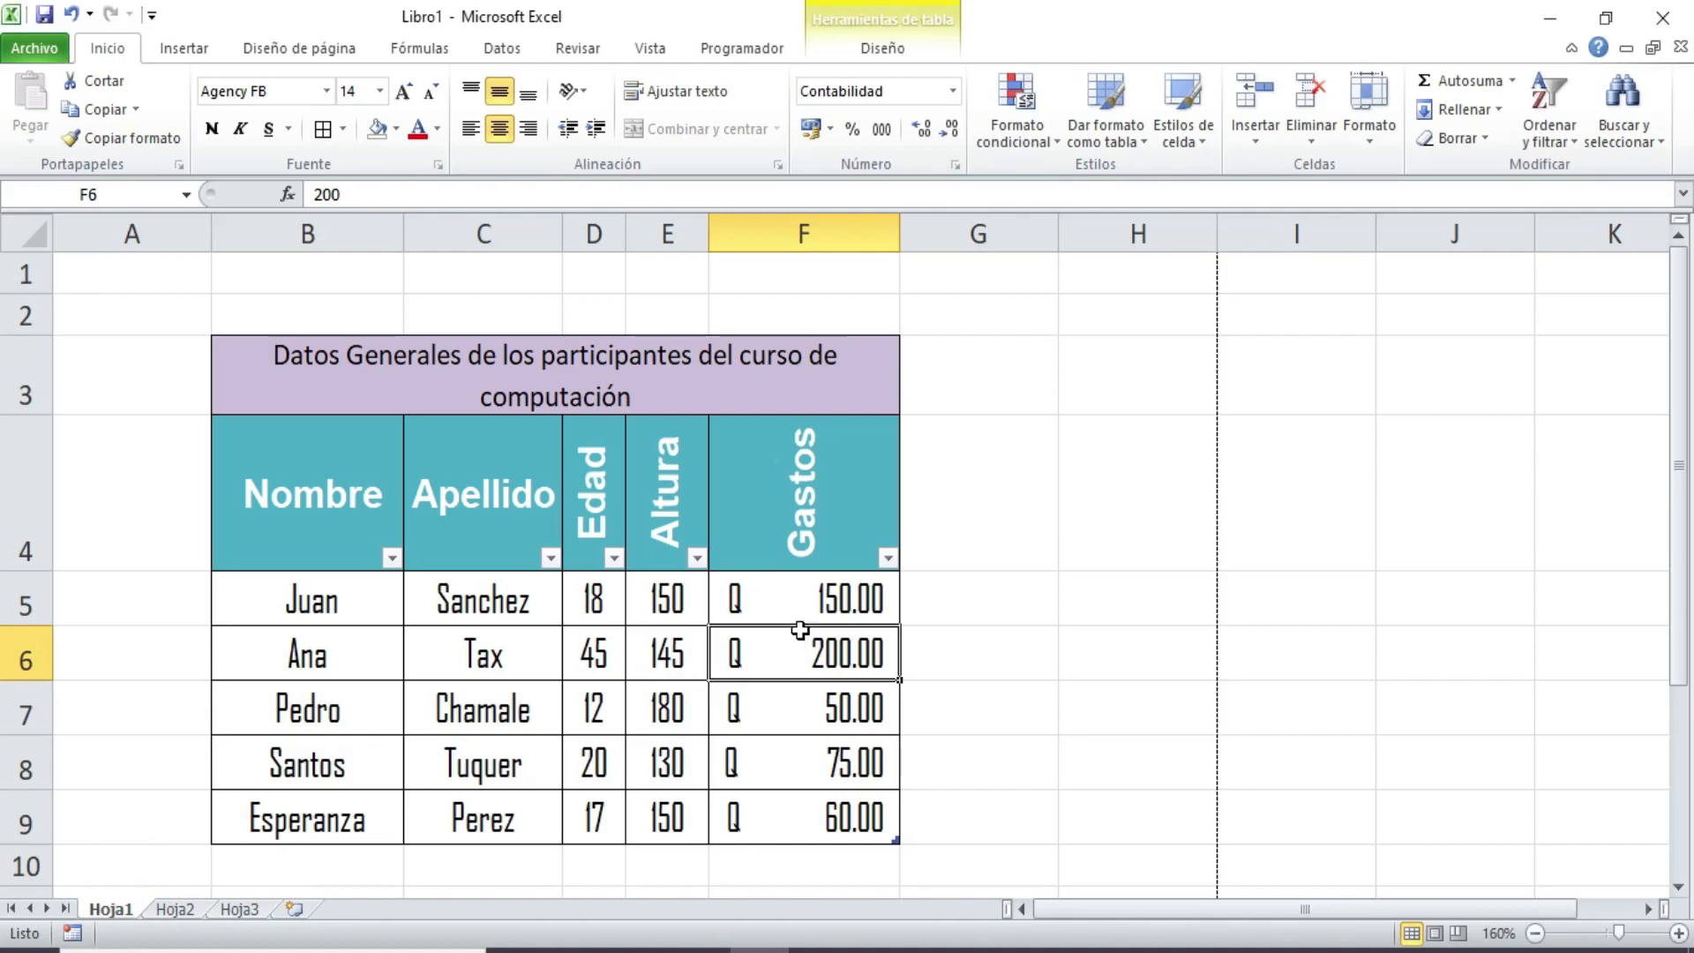
# - Save the workbook as 'Ejercicio numero 1' in the desktop's excel en linea folder
pyautogui.click(306, 314)
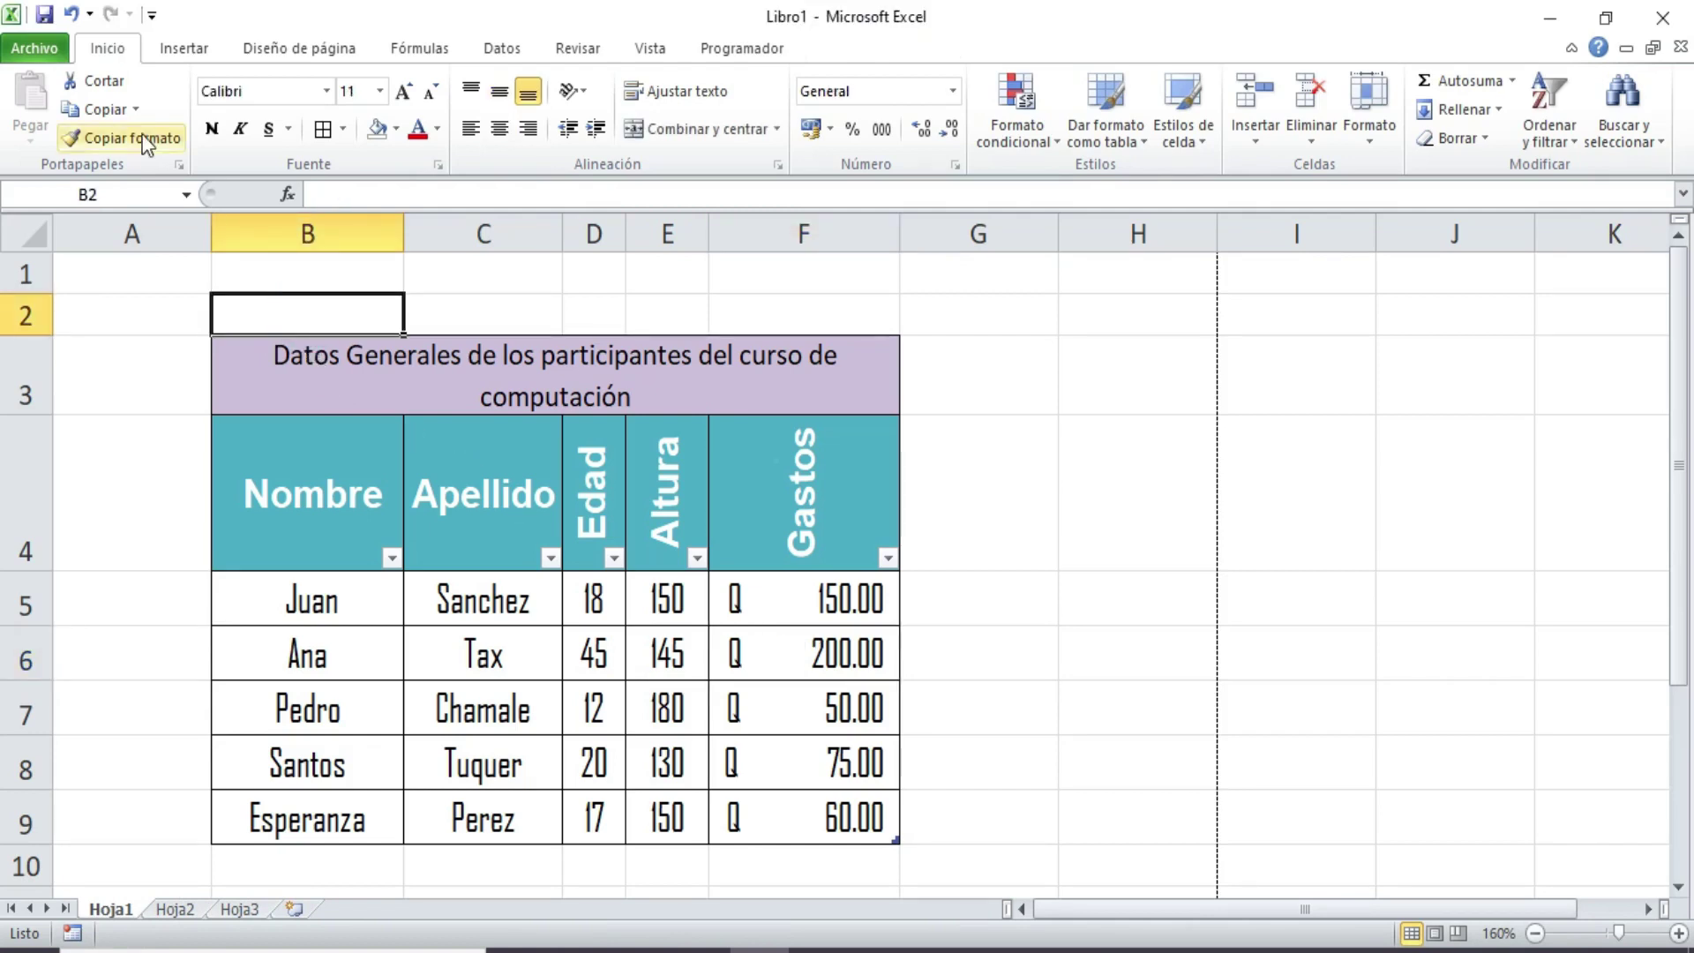
pyautogui.click(39, 48)
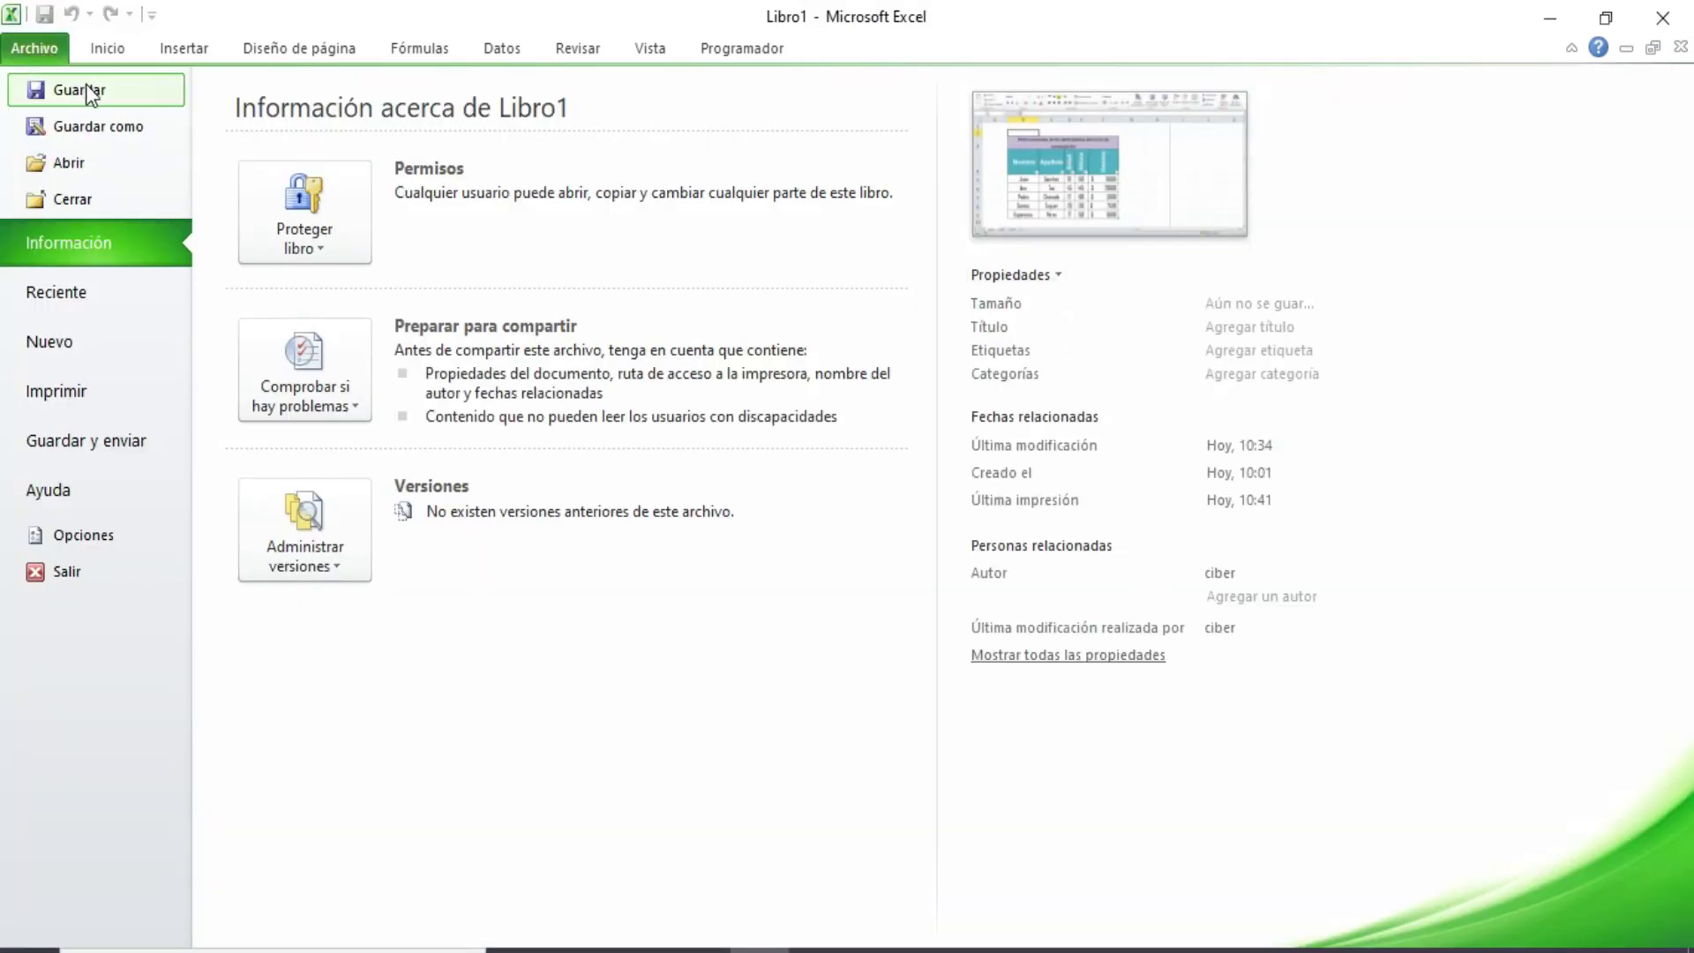
pyautogui.click(86, 90)
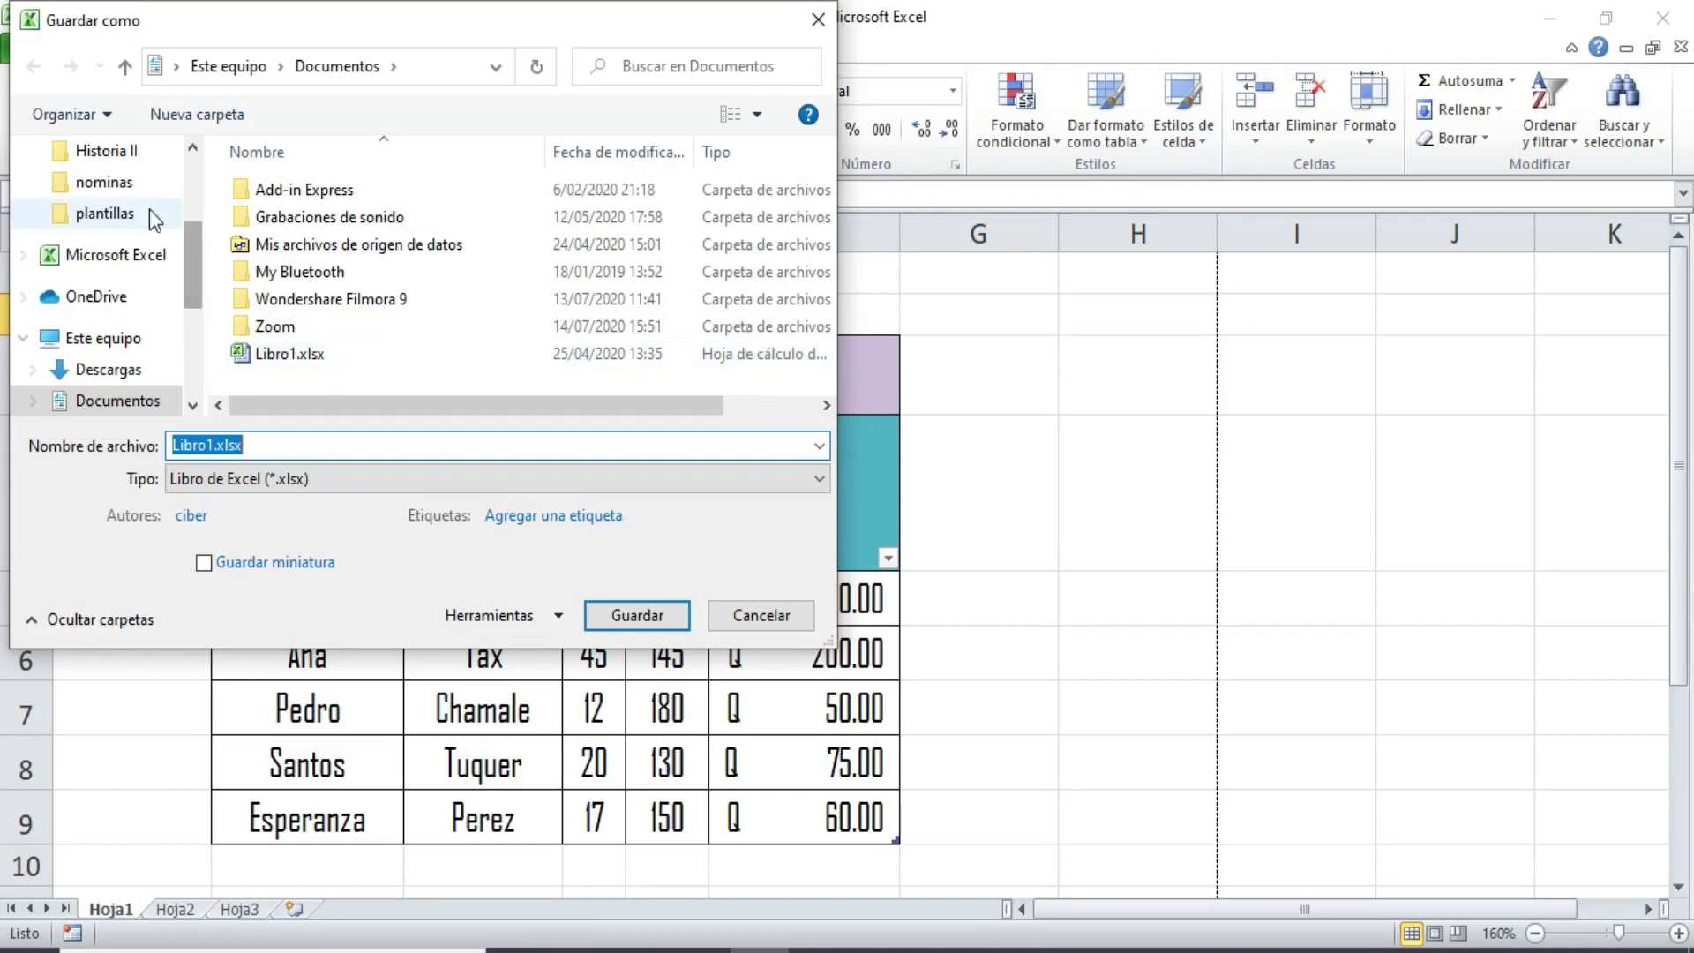
pyautogui.scroll(3, 192, 300)
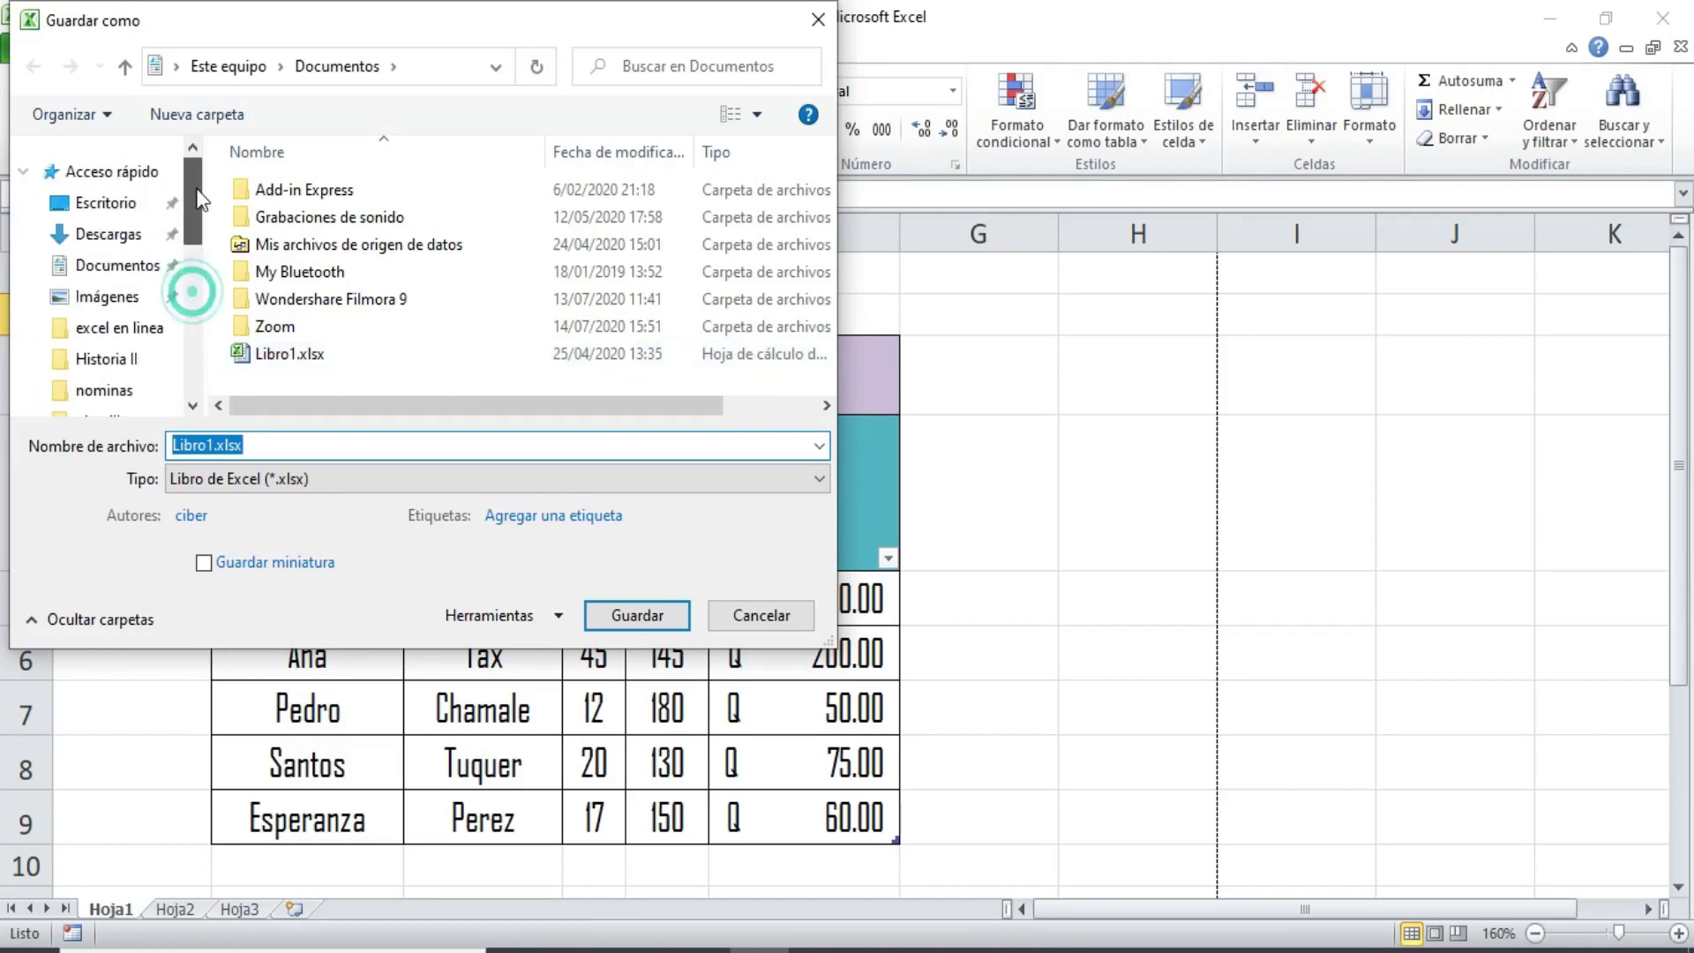
pyautogui.click(101, 204)
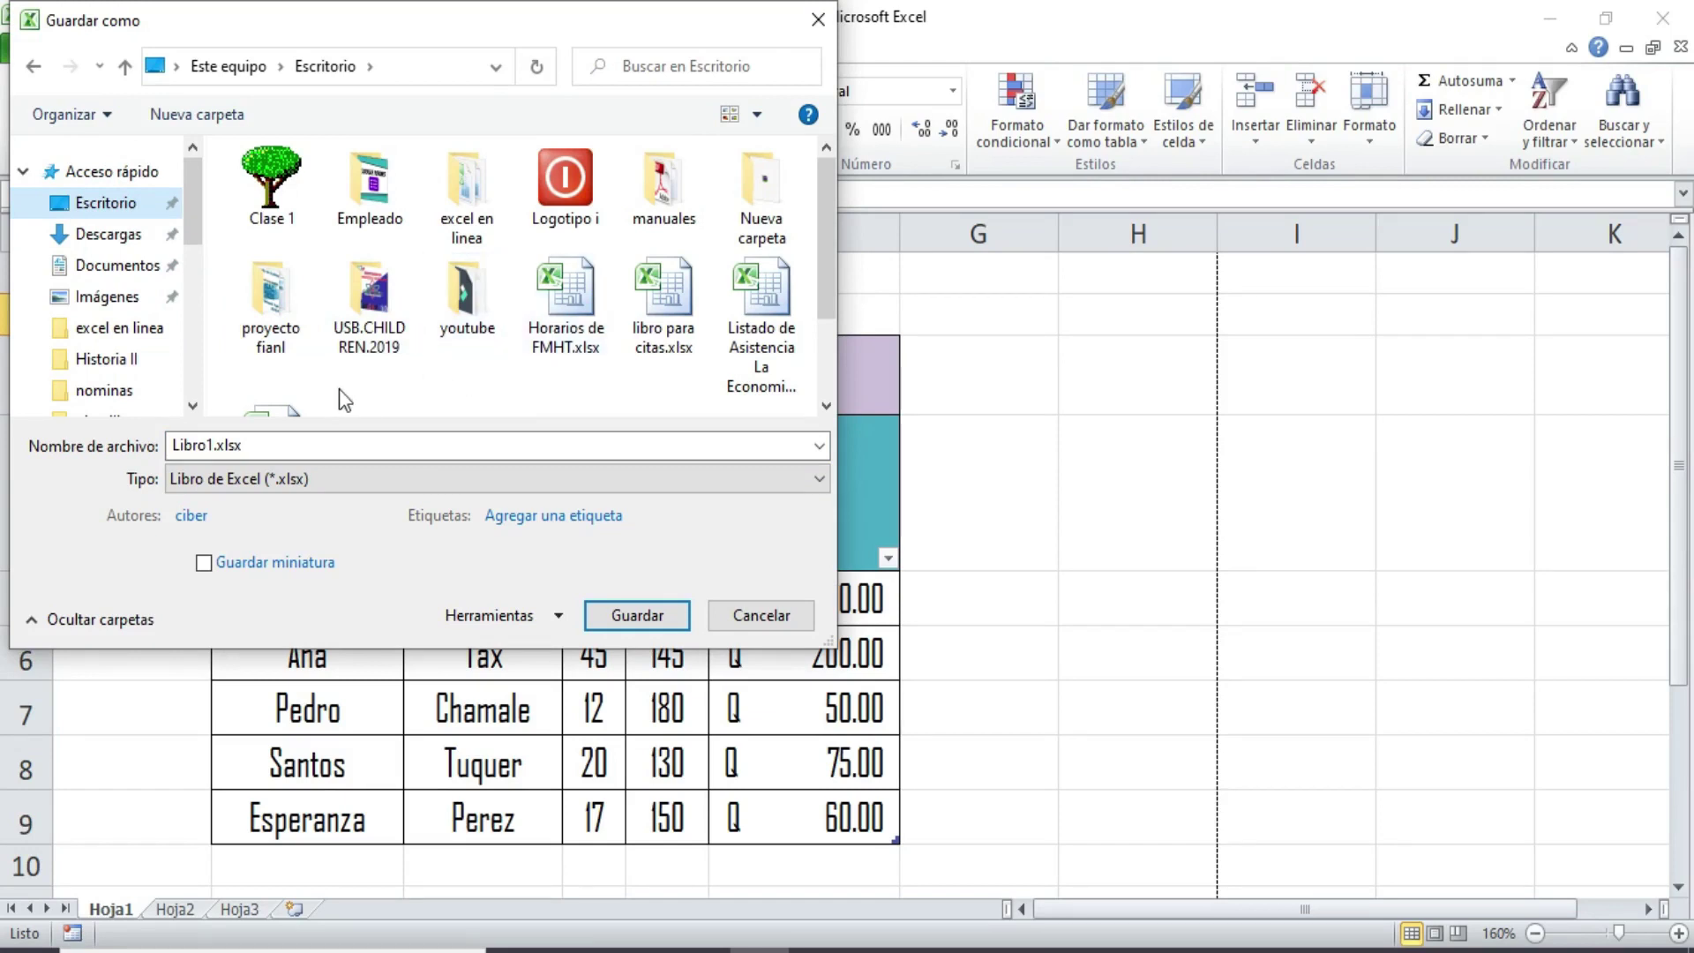
pyautogui.click(271, 304)
pyautogui.doubleClick(457, 198)
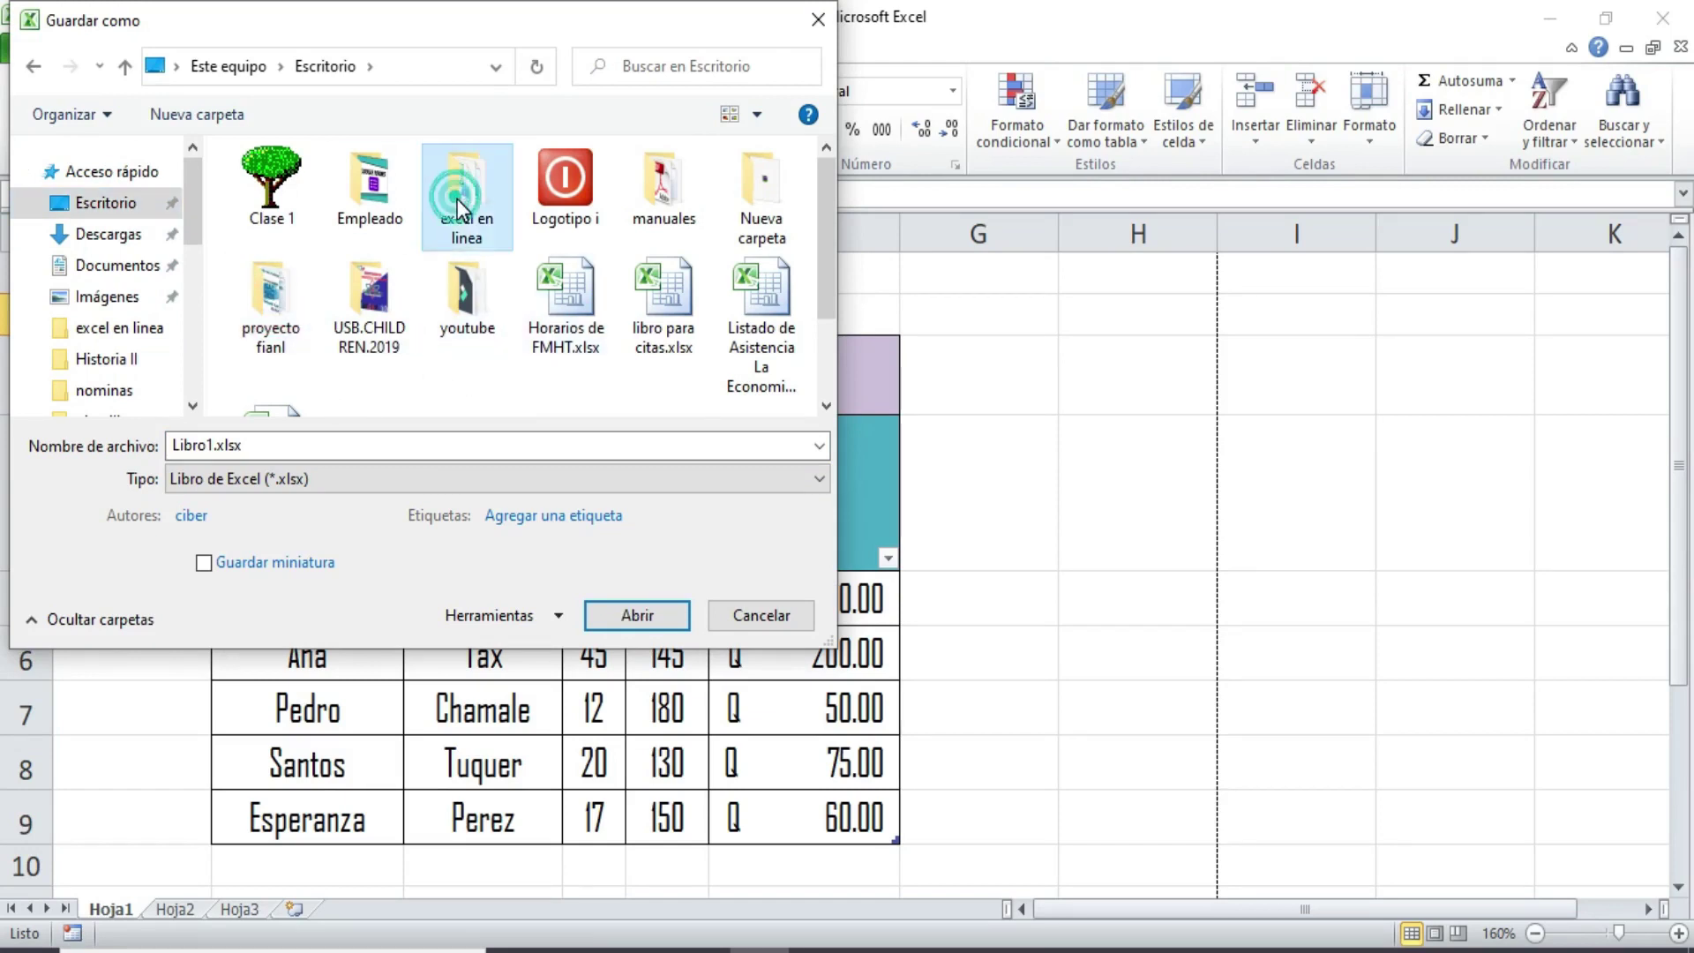
pyautogui.doubleClick(290, 445)
pyautogui.write('Eje')
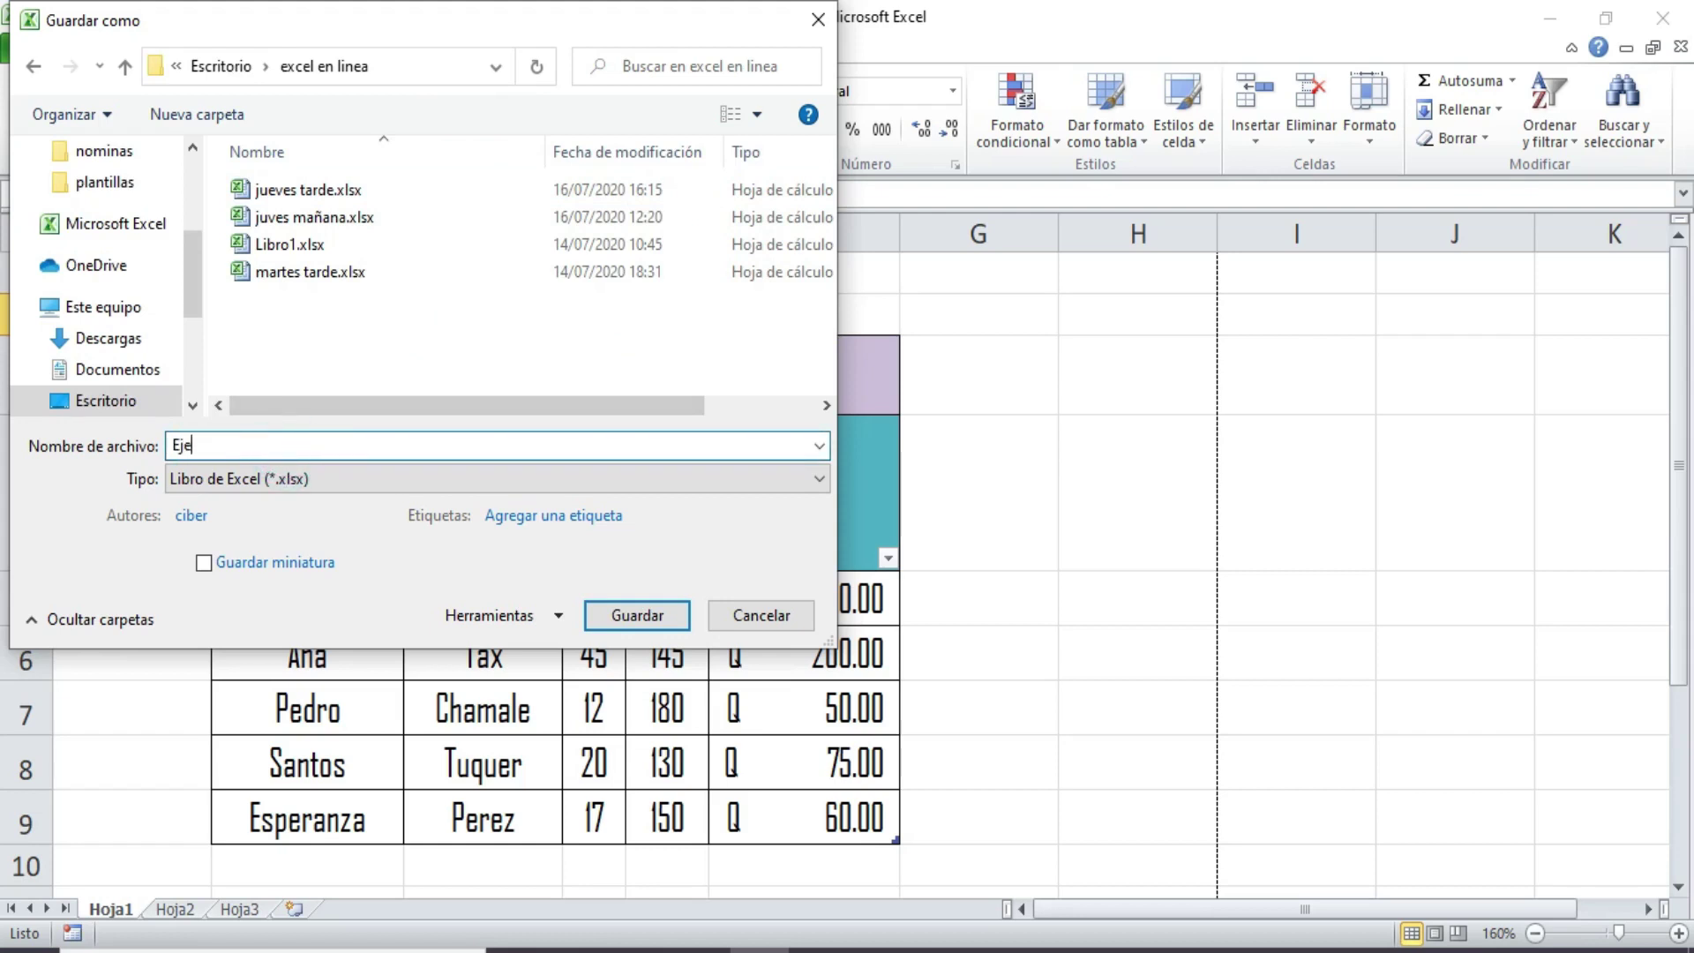
pyautogui.write('rcicio numero 1')
pyautogui.click(659, 614)
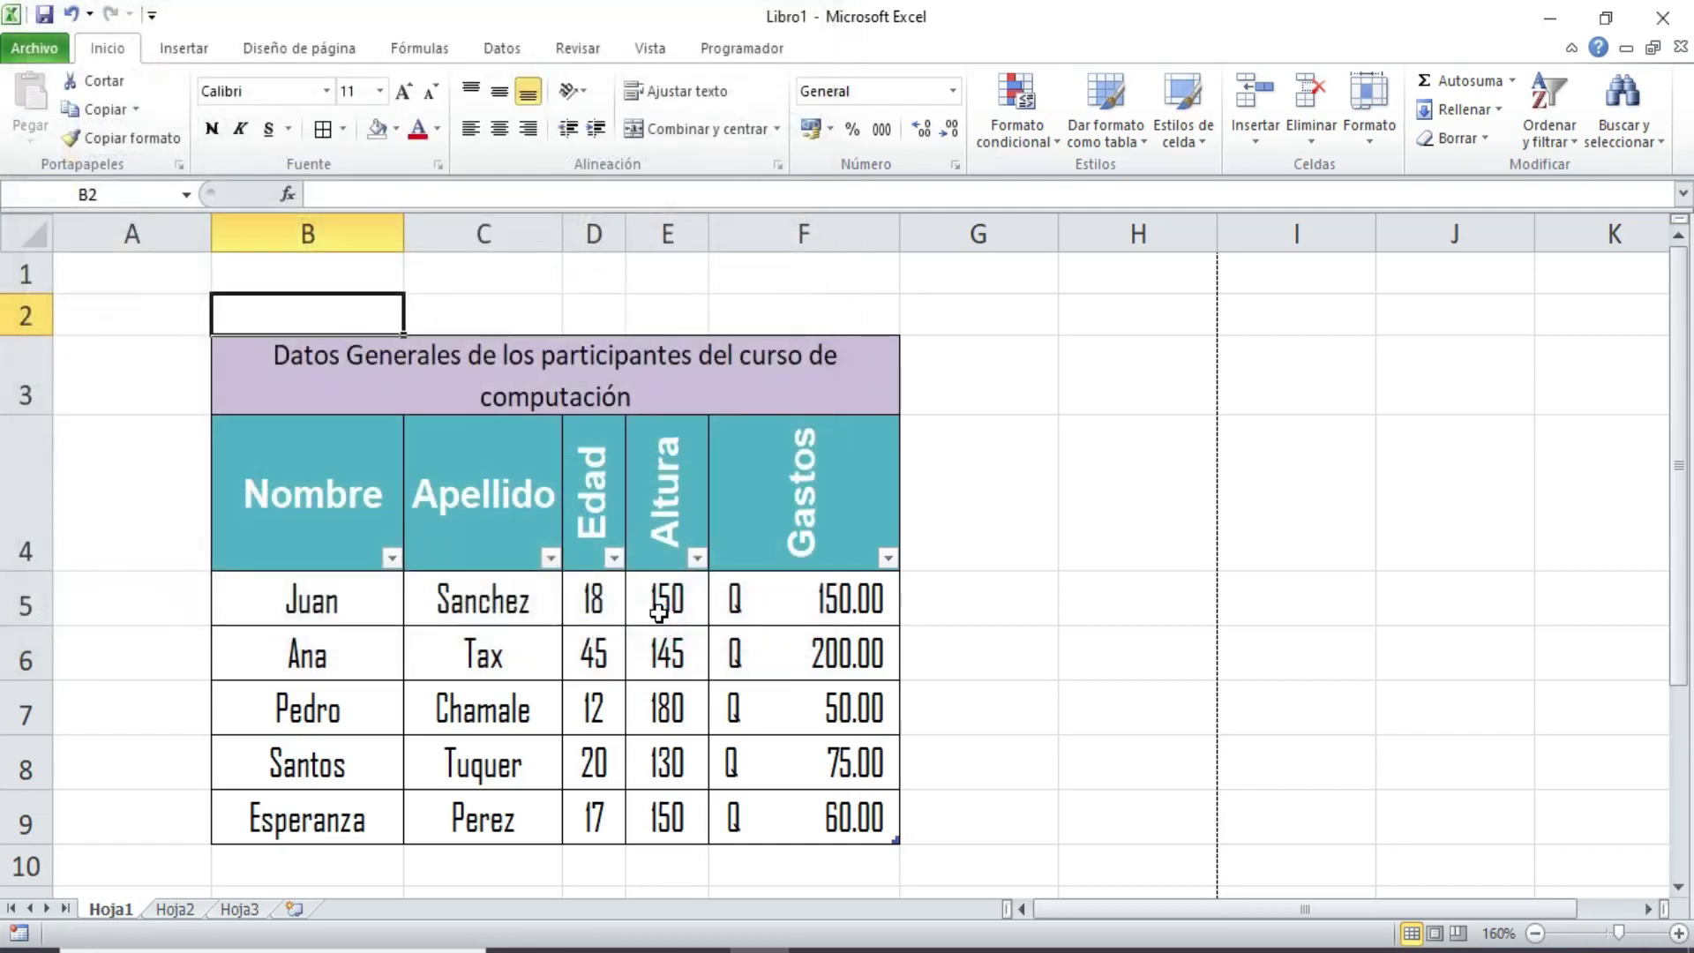
# - Close Excel, then open the desktop's excel en linea folder and select Ejercicio numero 1.xlsx
pyautogui.click(1666, 19)
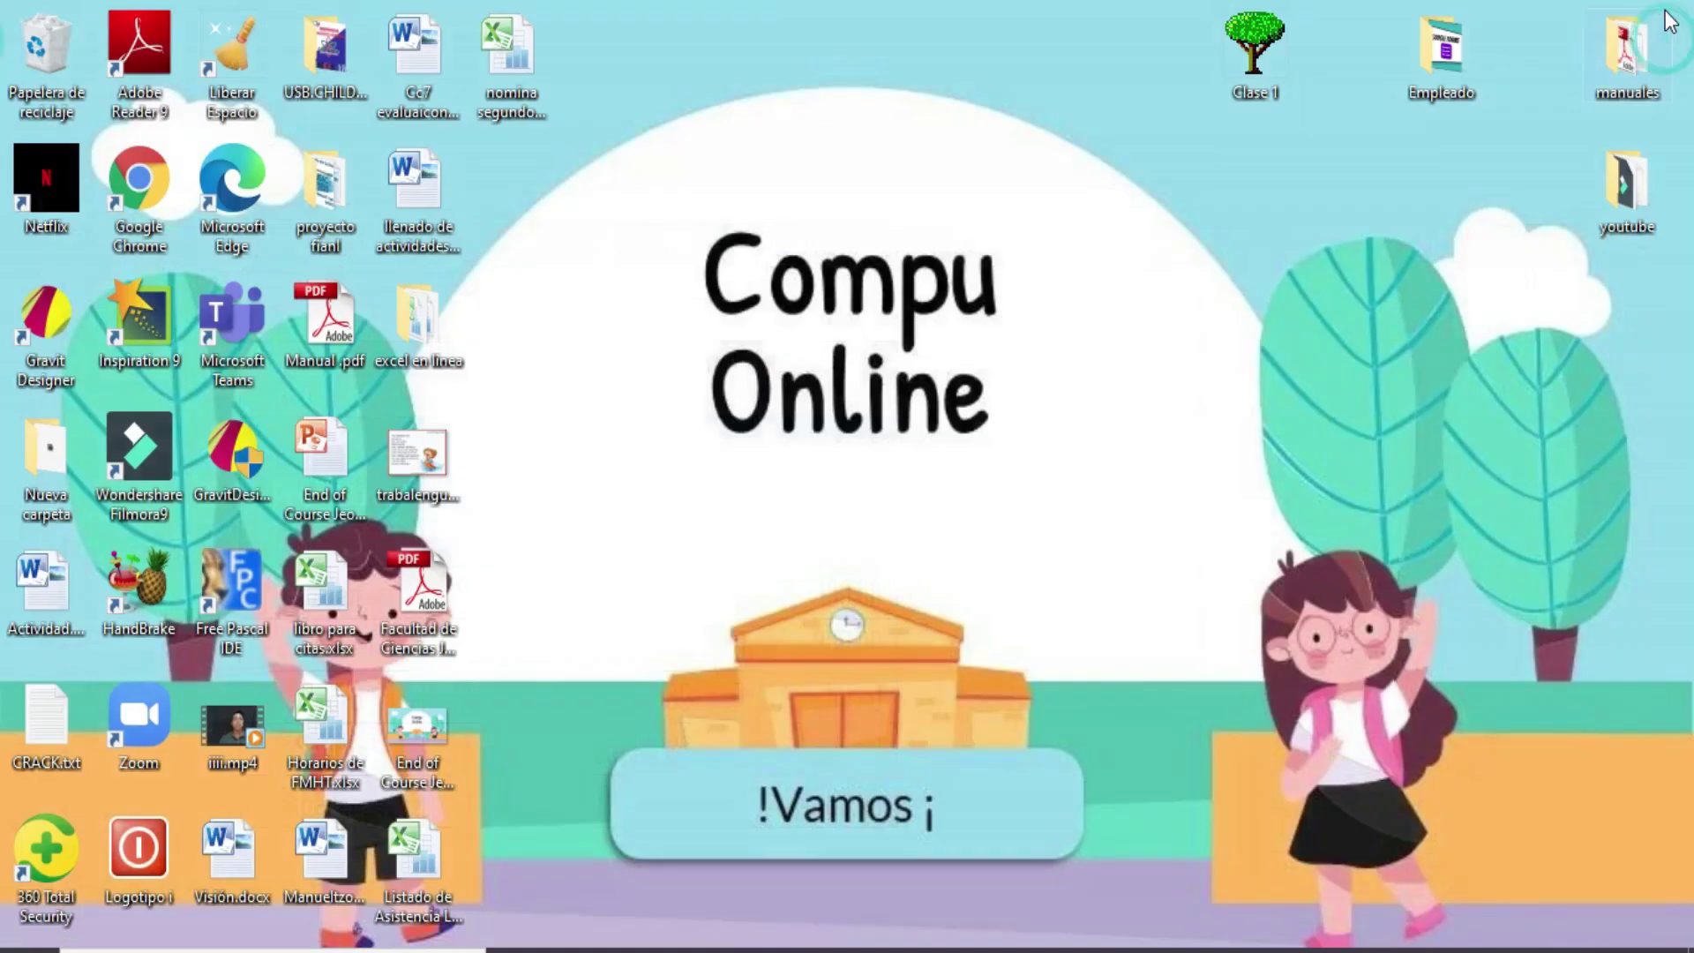
pyautogui.doubleClick(415, 336)
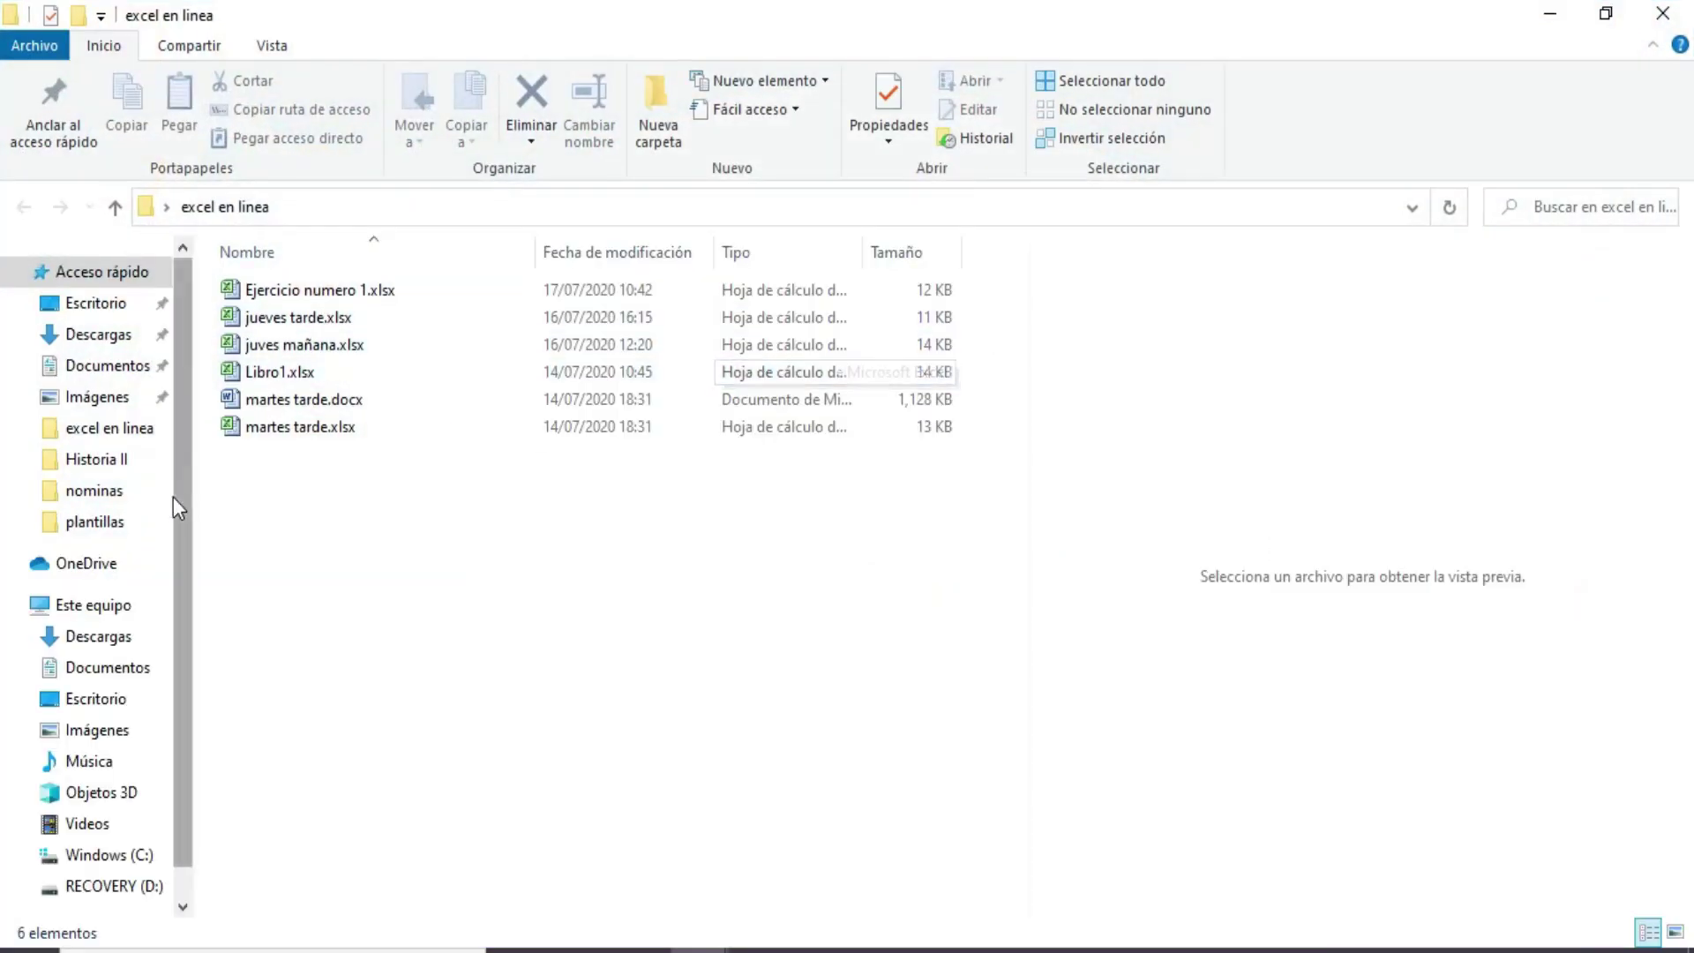
pyautogui.click(344, 284)
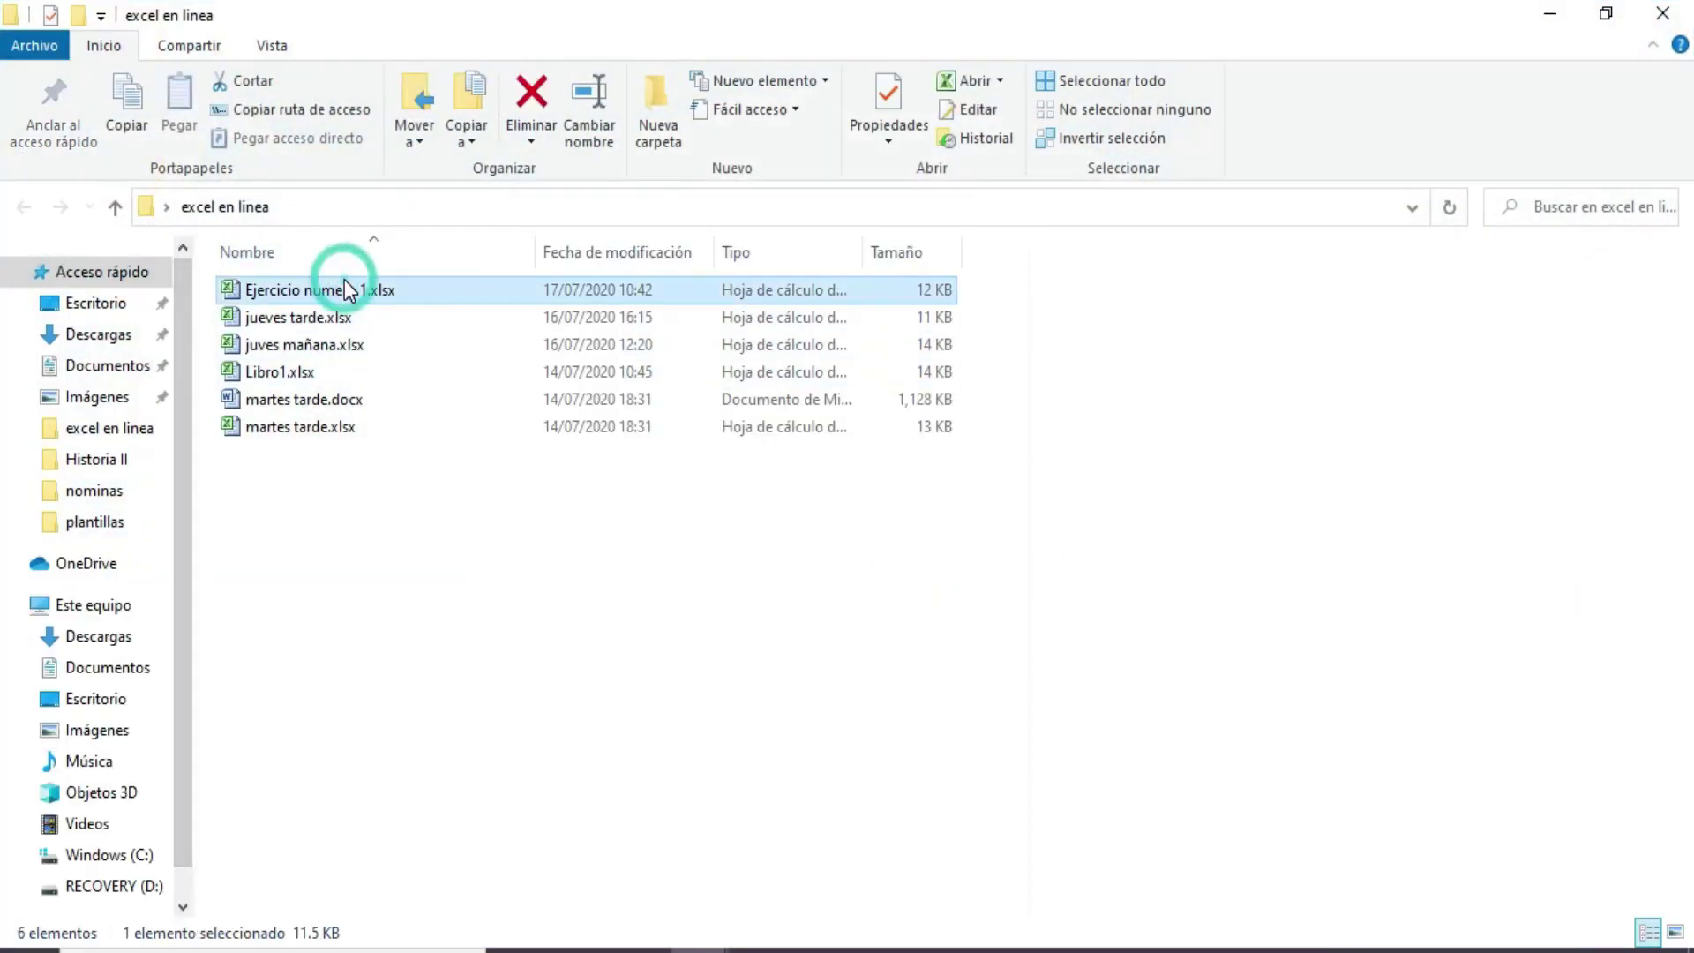